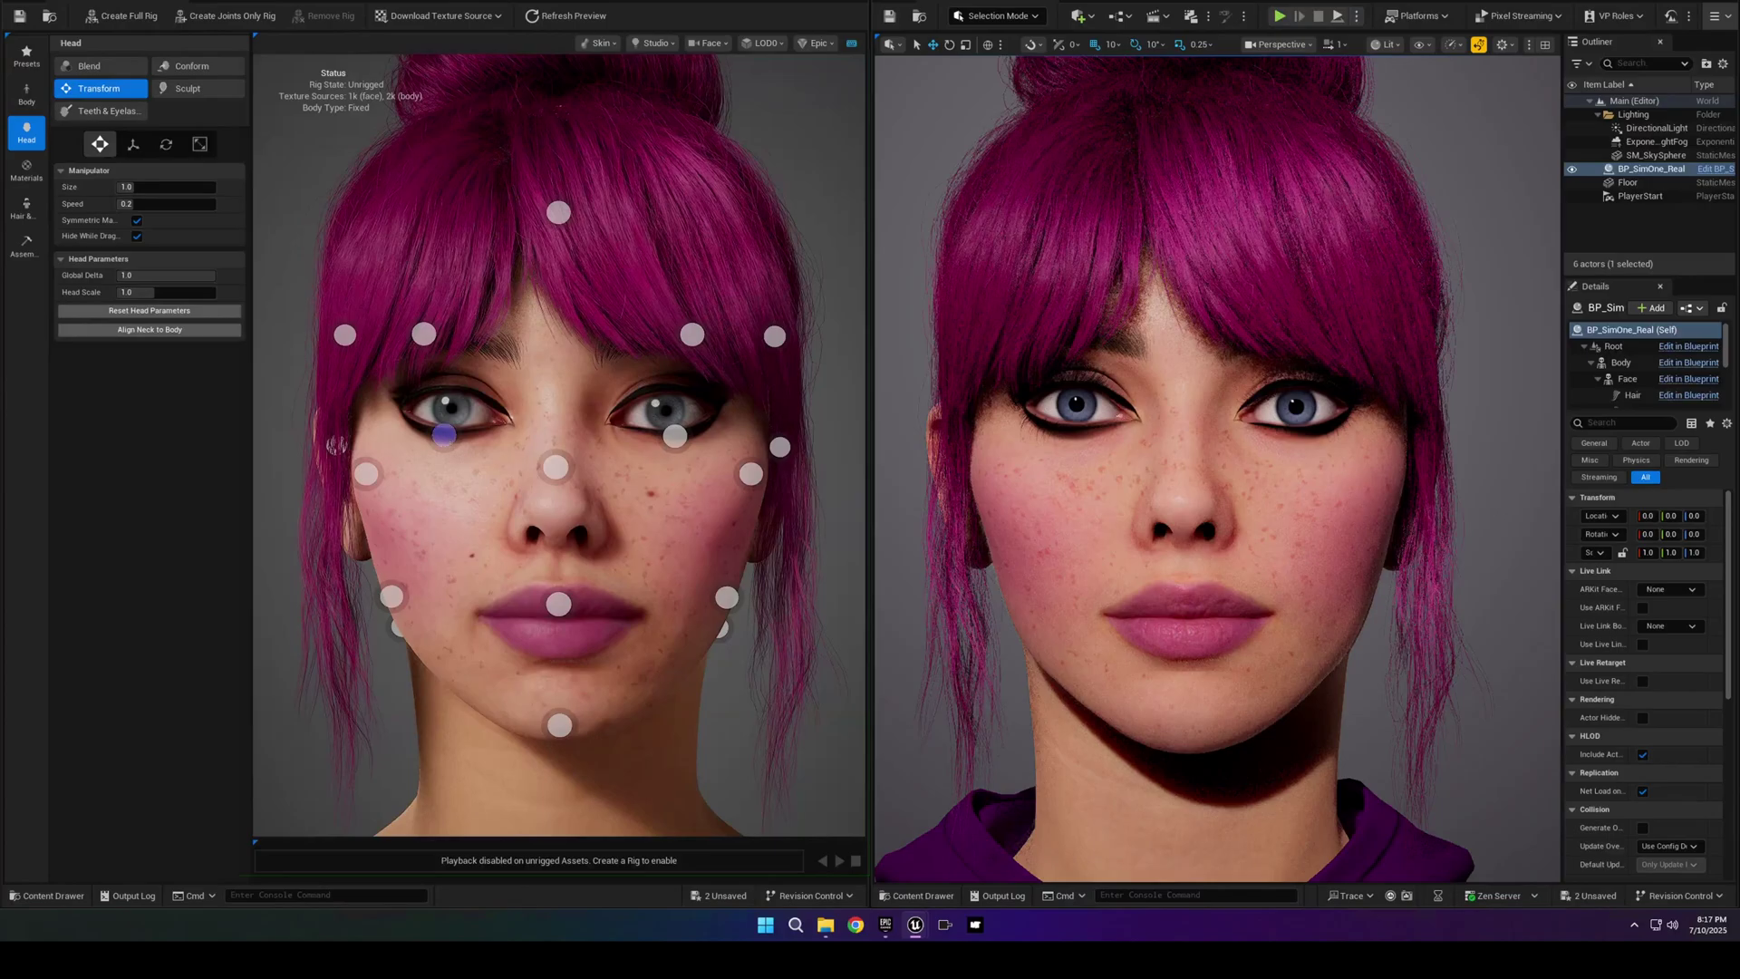
- Drag the lower-eyelid landmark in the head Transform tool to reshape both eyes
left_click_drag(443, 435, 444, 435)
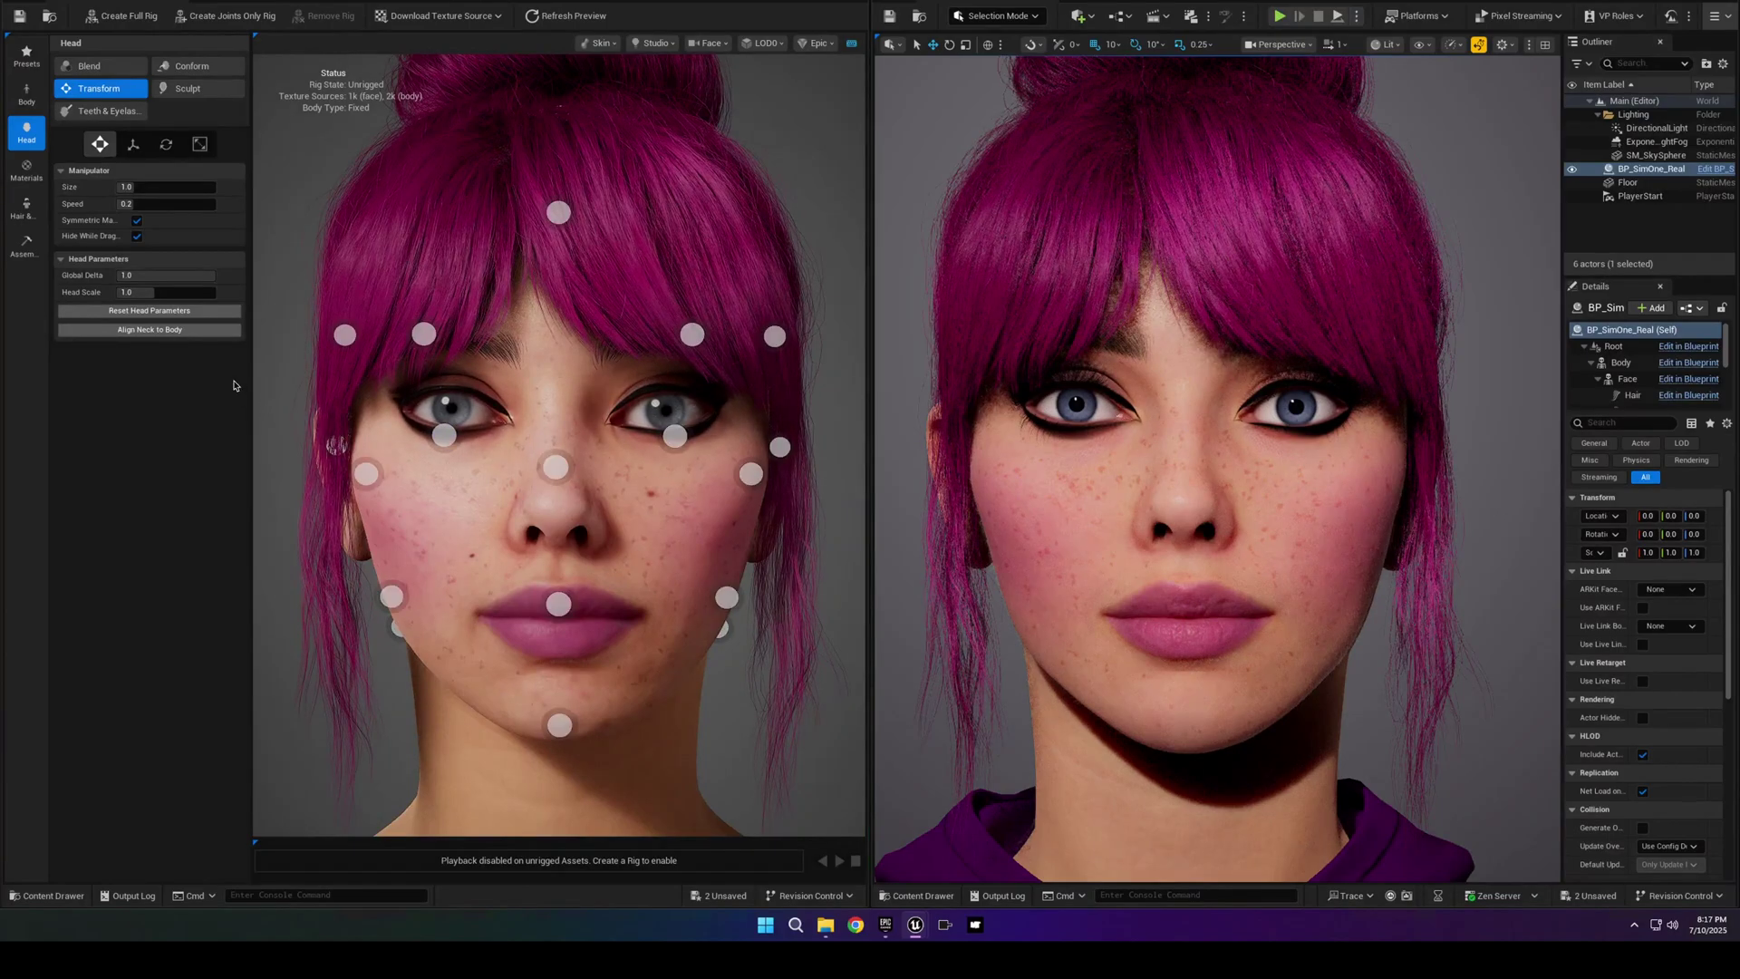
- Select Eyelashes under Teeth & Eyelashes, then set parametric Knee to 22 and edit Neck Base
left_click(107, 113)
left_click(185, 164)
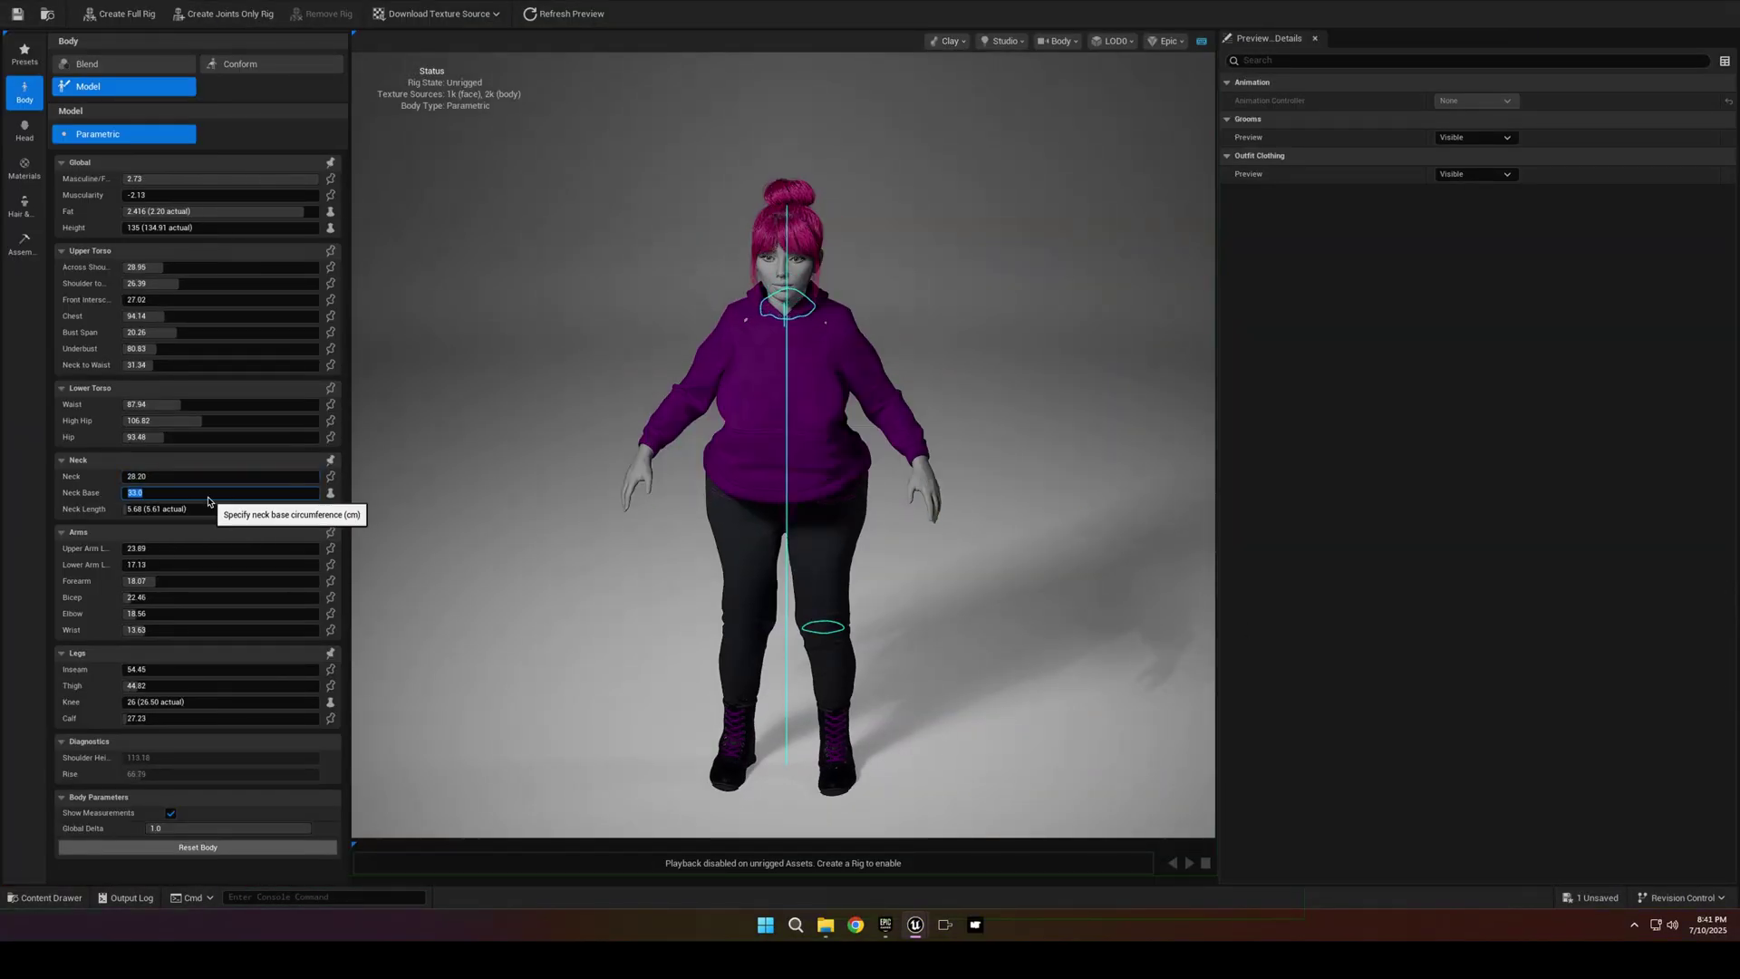
left_click(167, 703)
type("22")
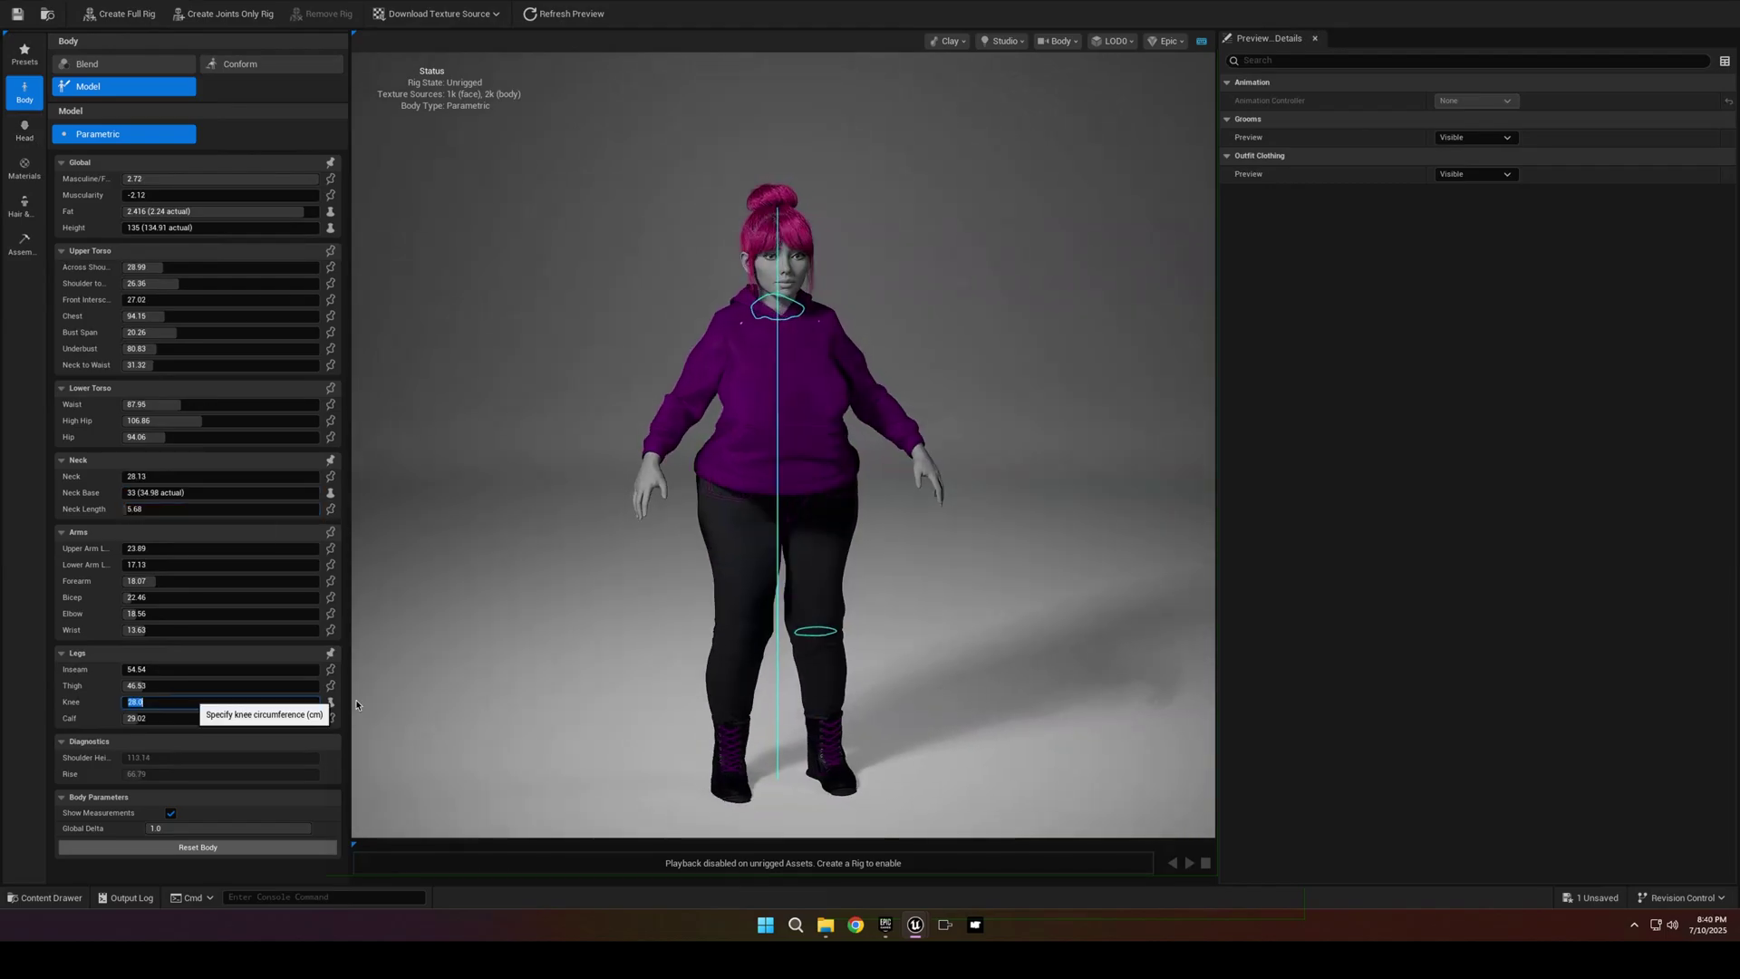
left_click(174, 494)
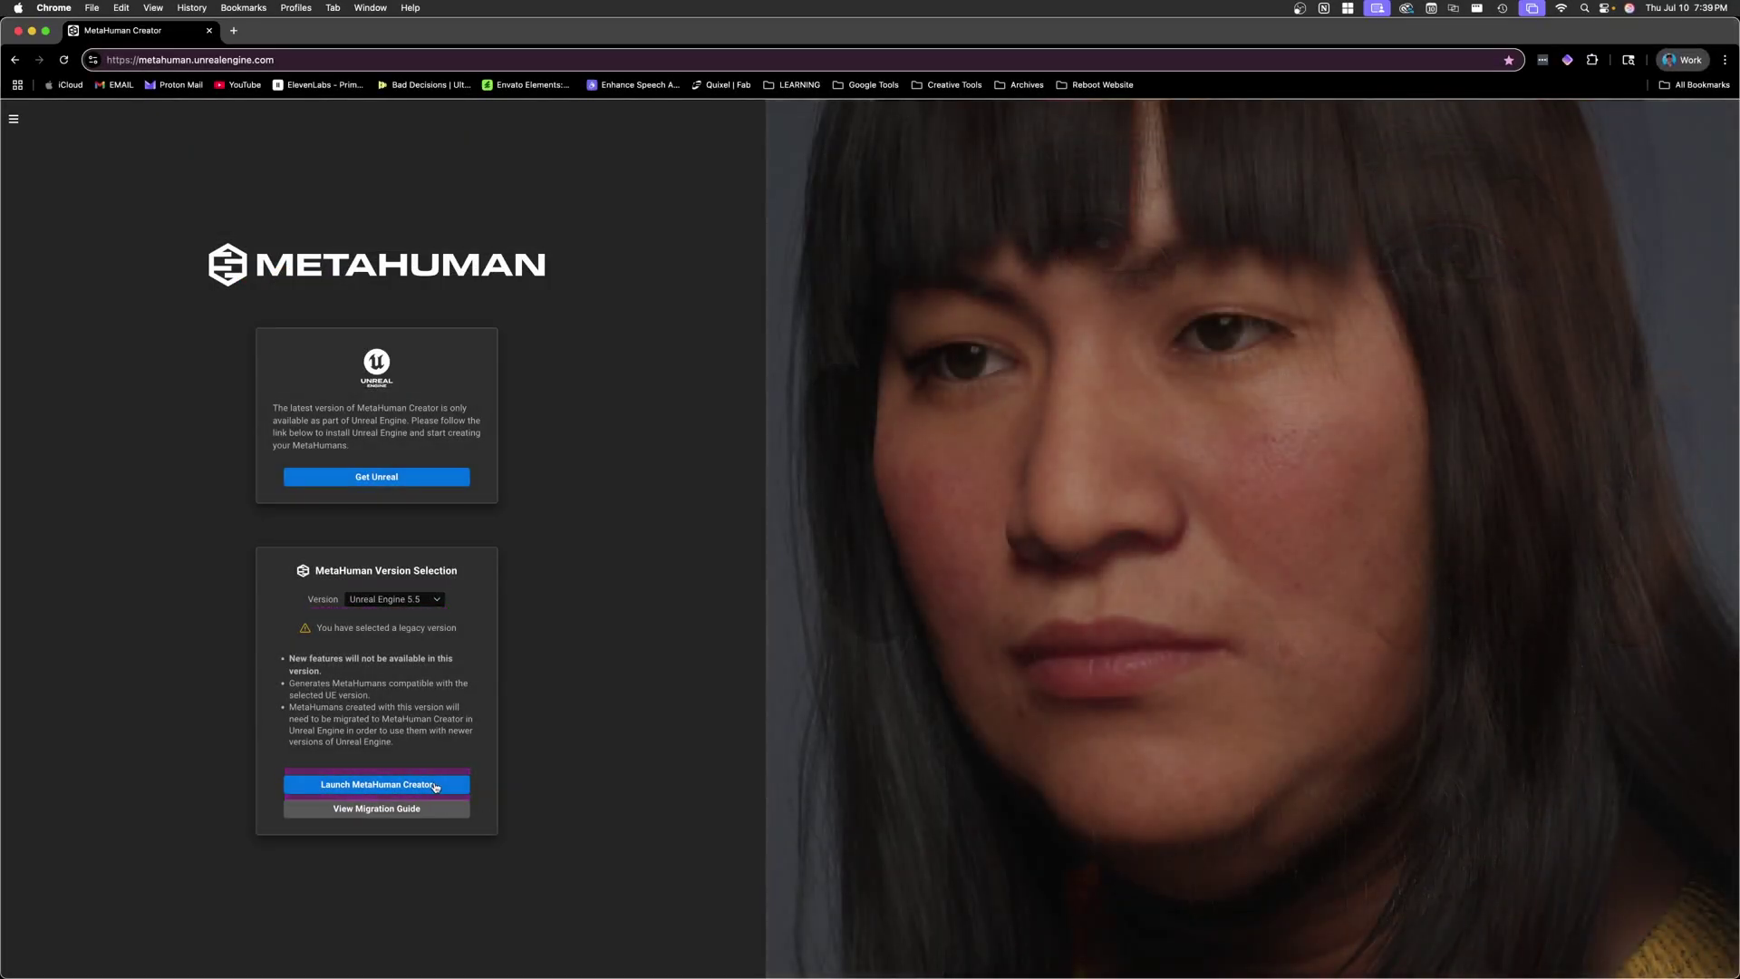
- Launch MetaHuman Creator, check the legacy list, then edit SimOne_Real from the current-version list
left_click(435, 785)
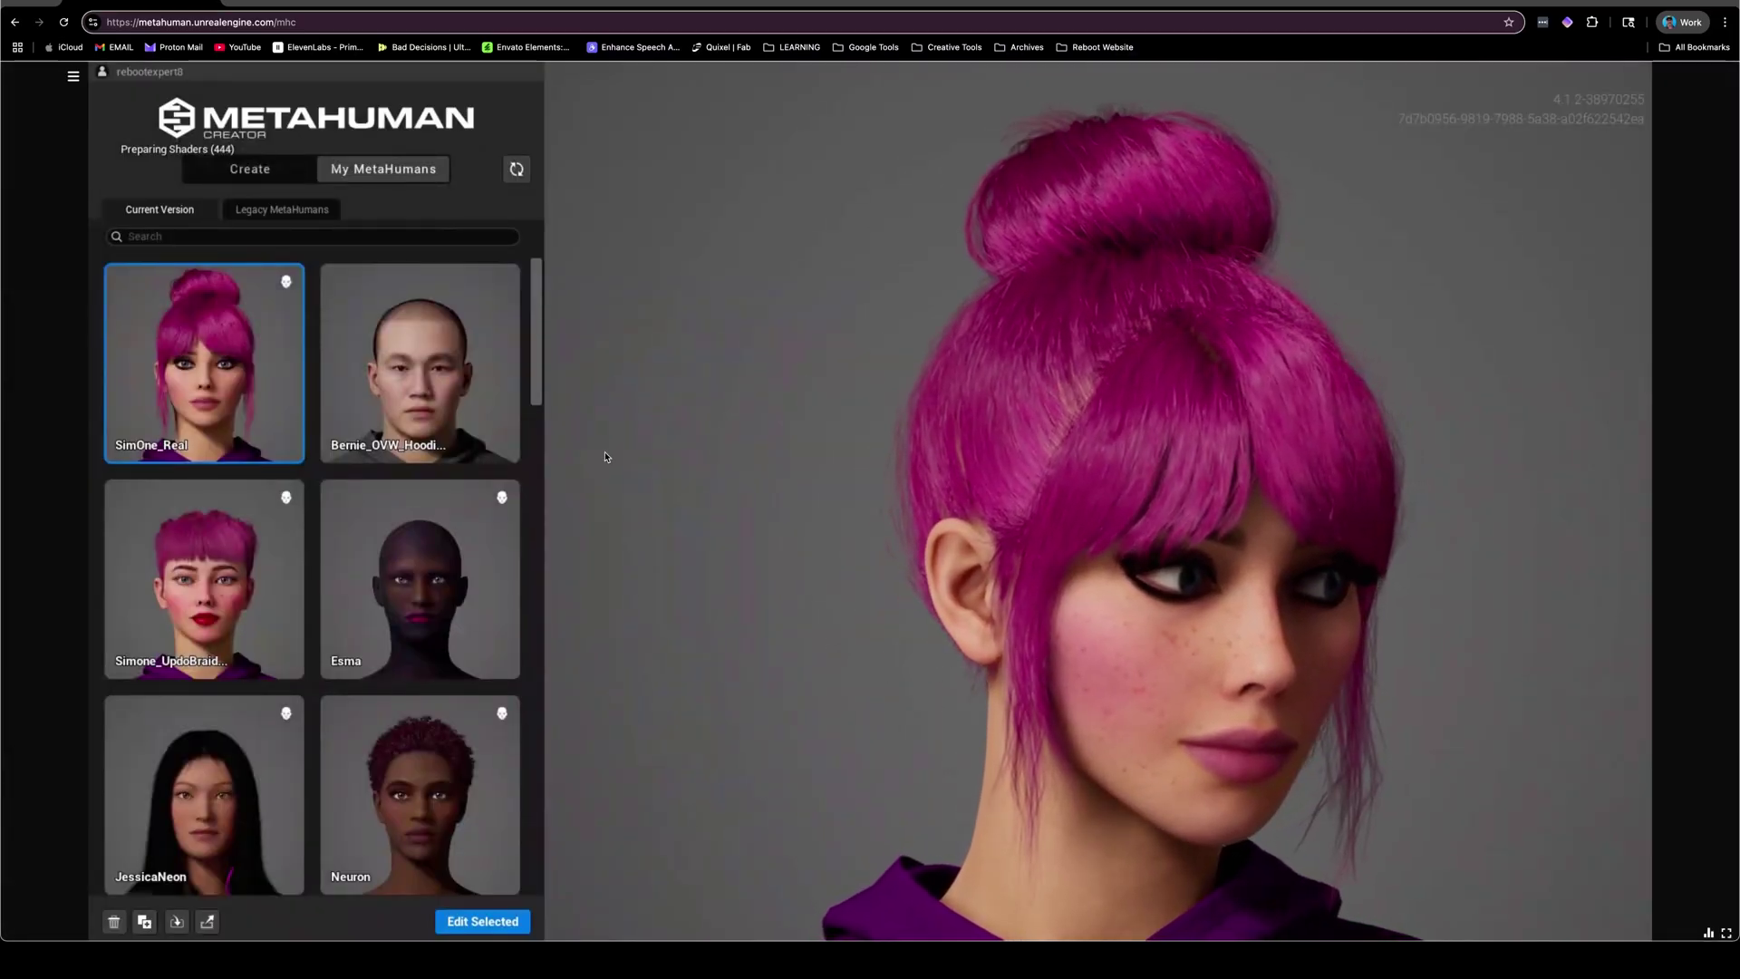
left_click(302, 212)
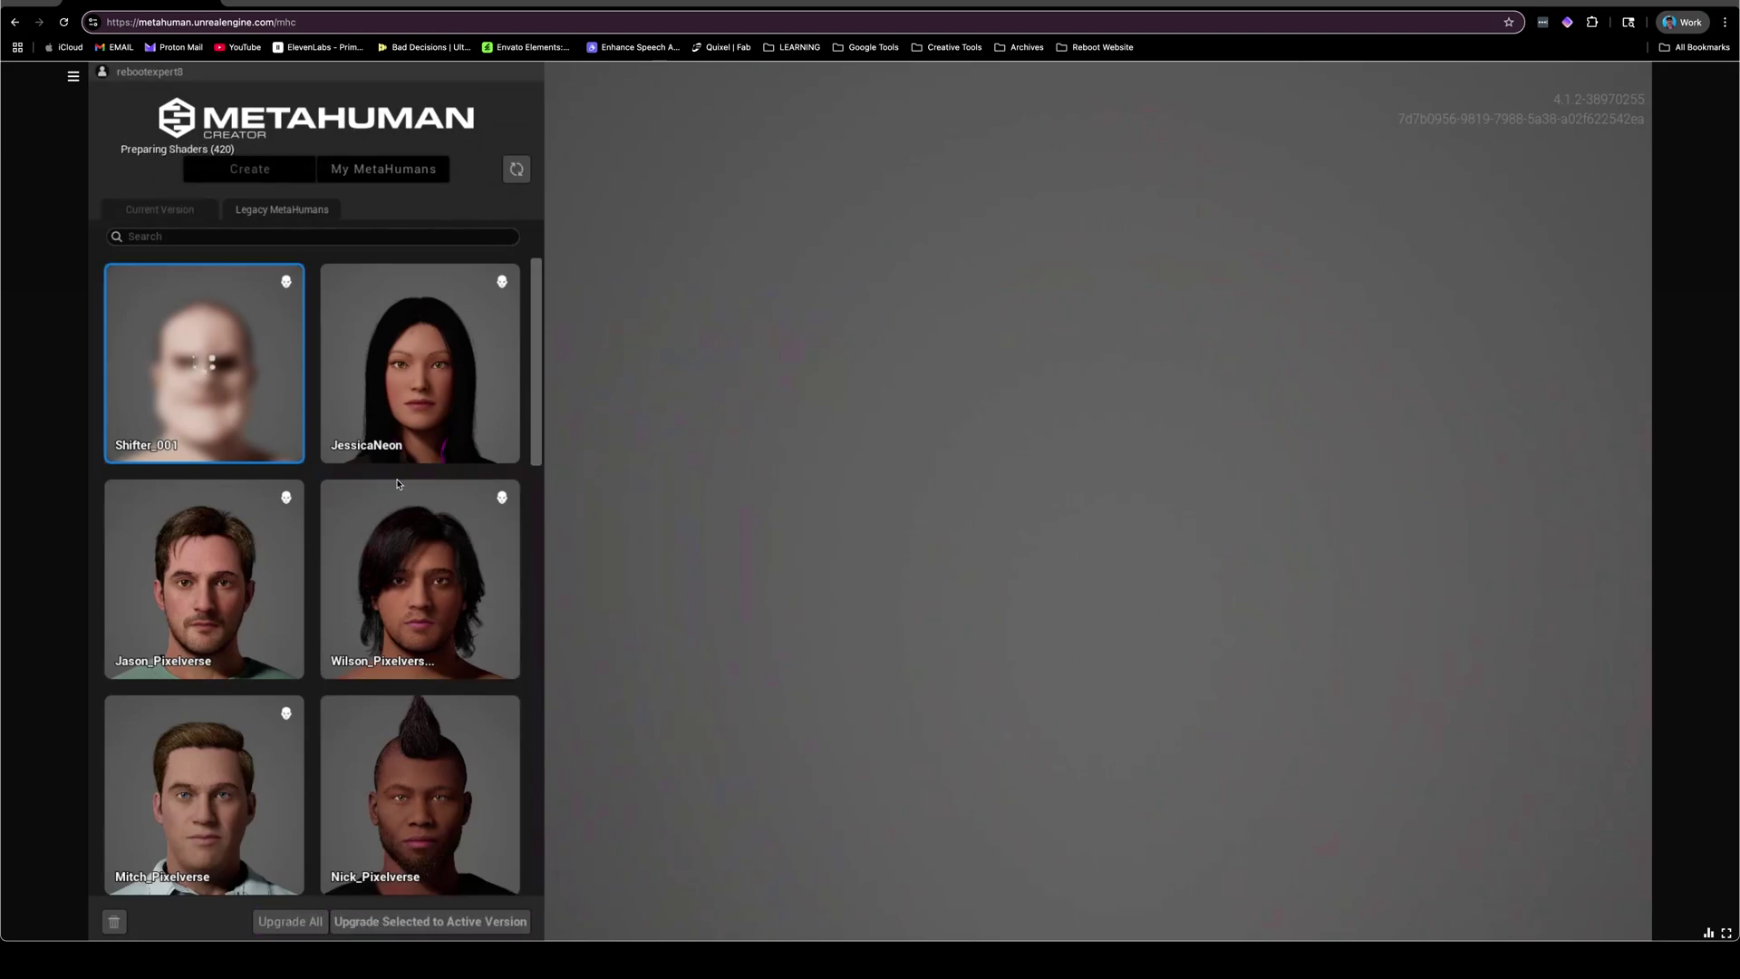
left_click(178, 218)
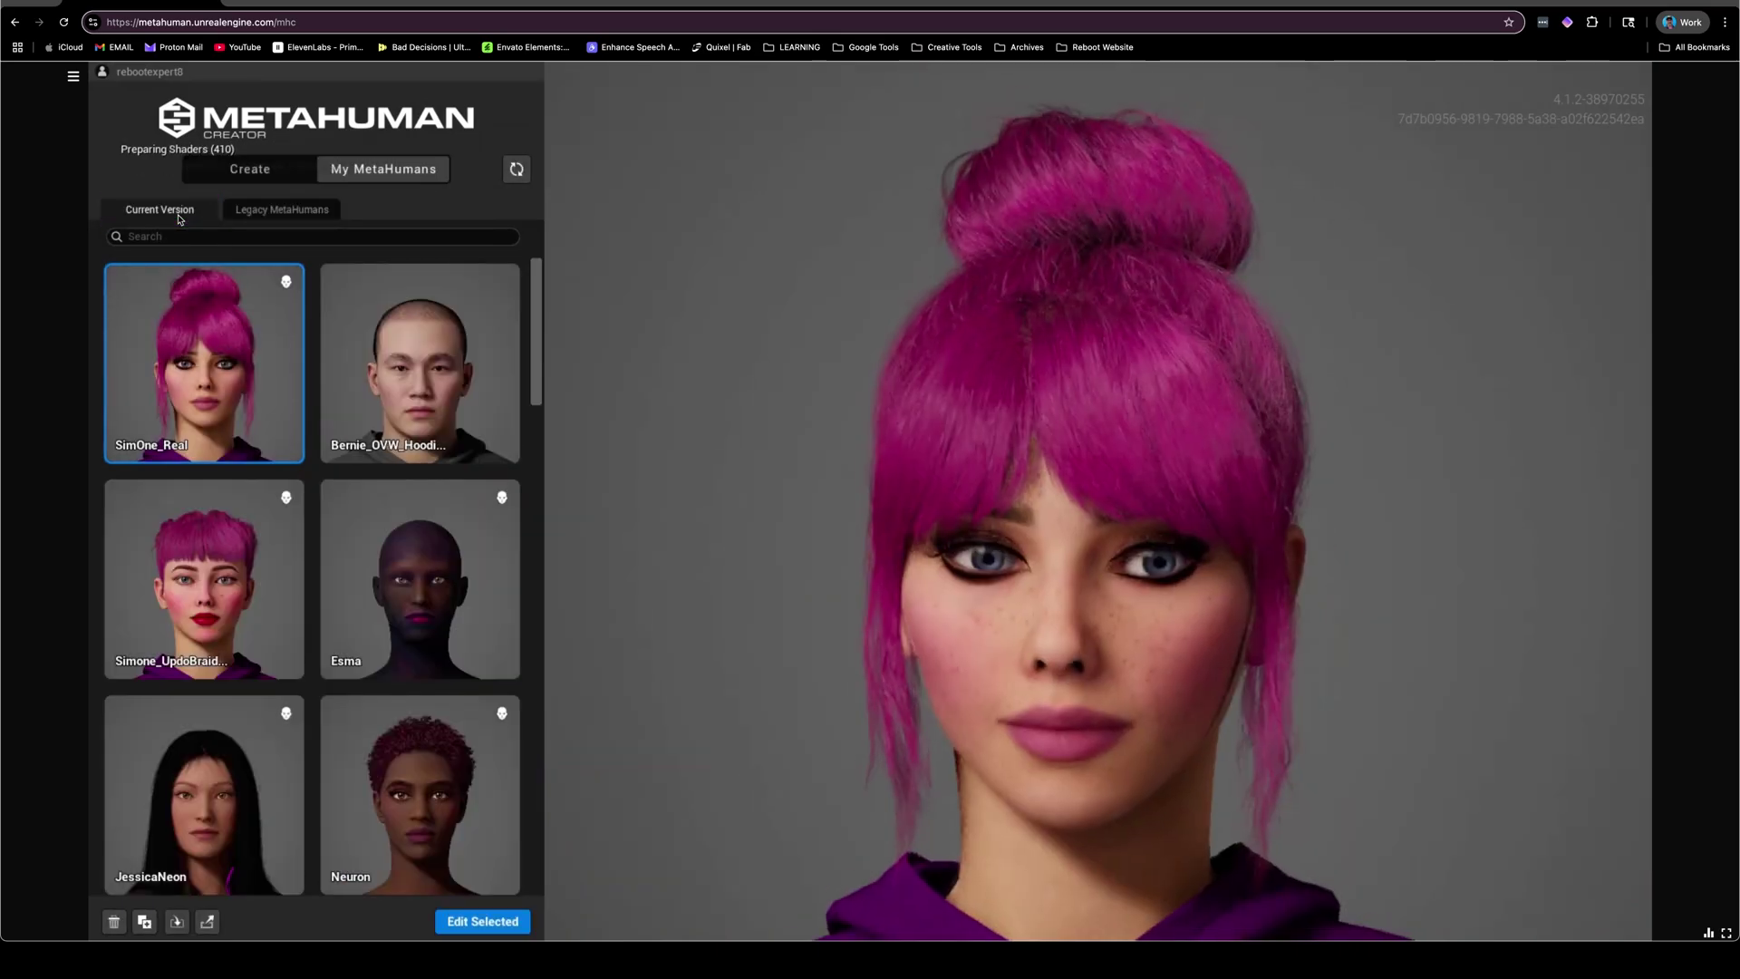
left_click(483, 920)
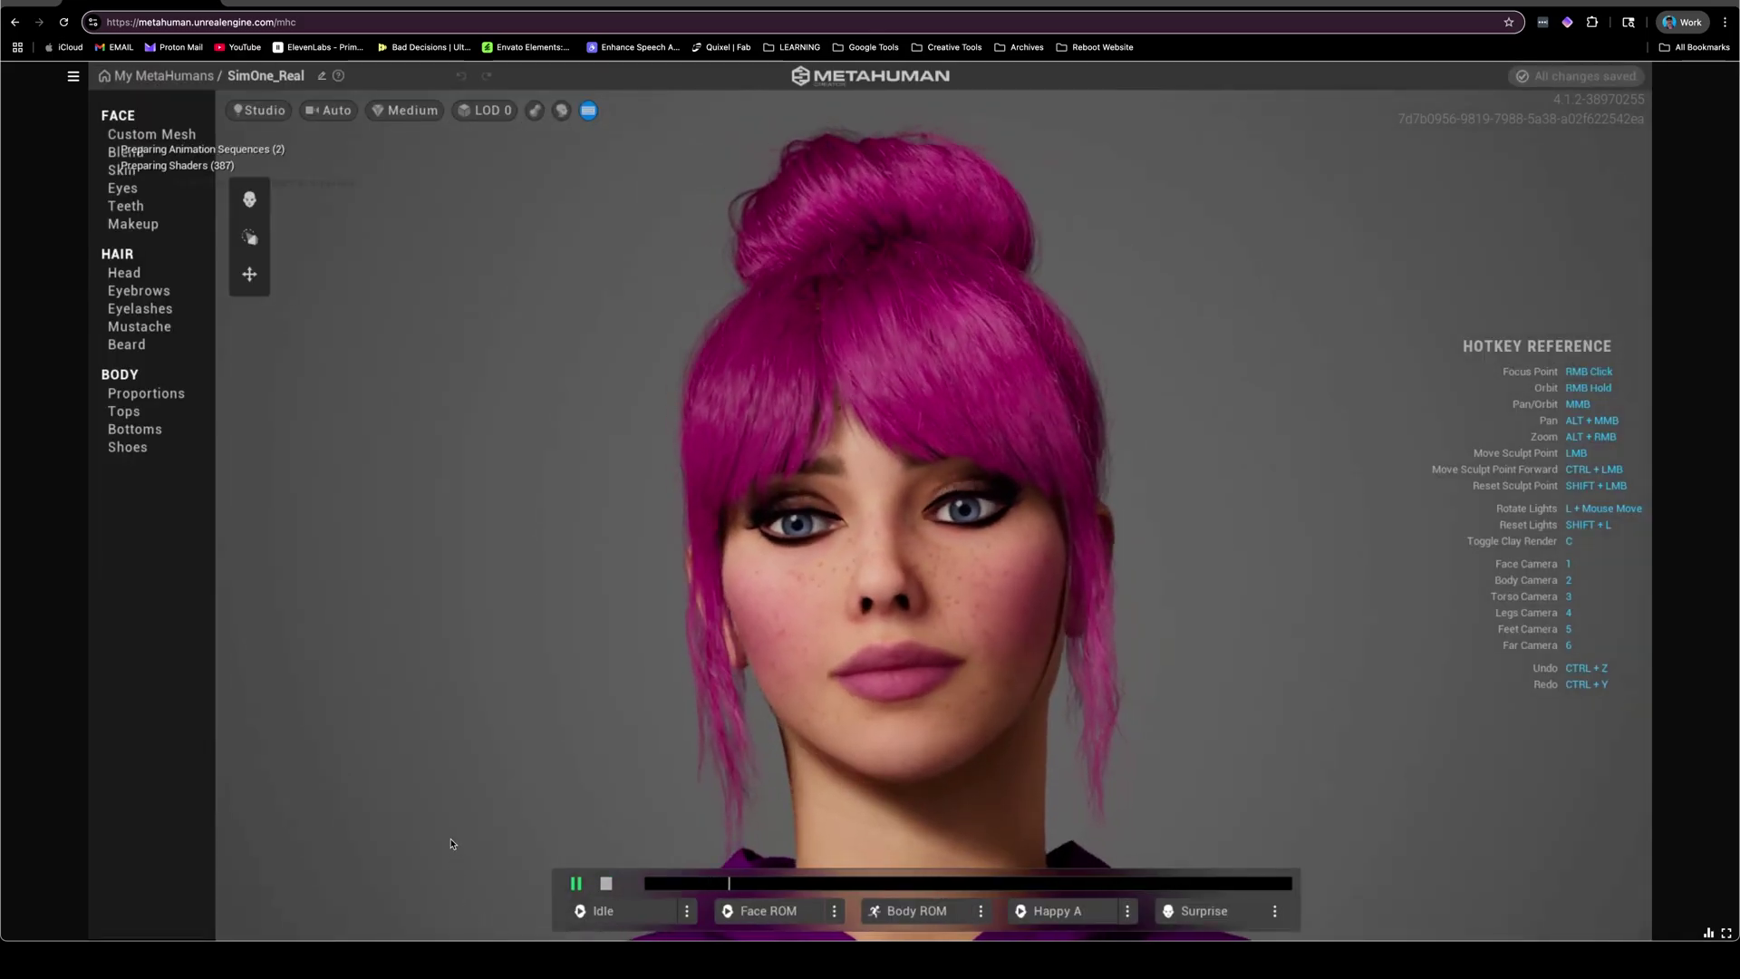
left_click(756, 914)
left_click(756, 913)
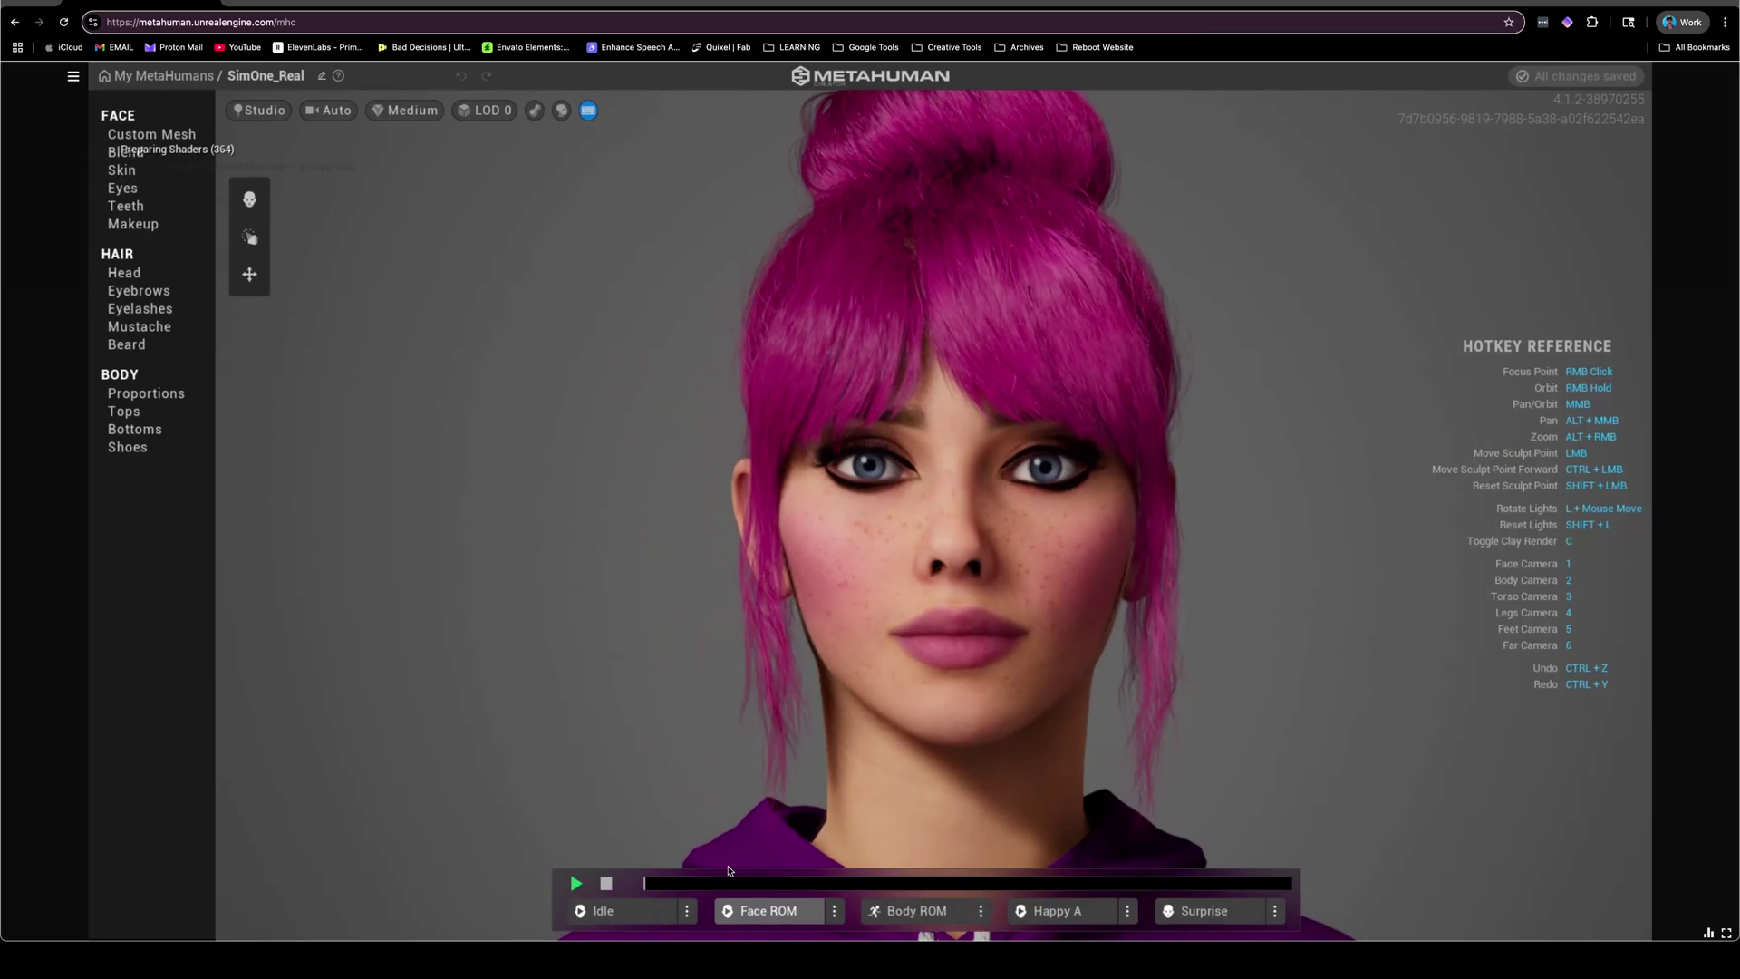
key("super+shift+4")
left_click_drag(492, 64, 1368, 868)
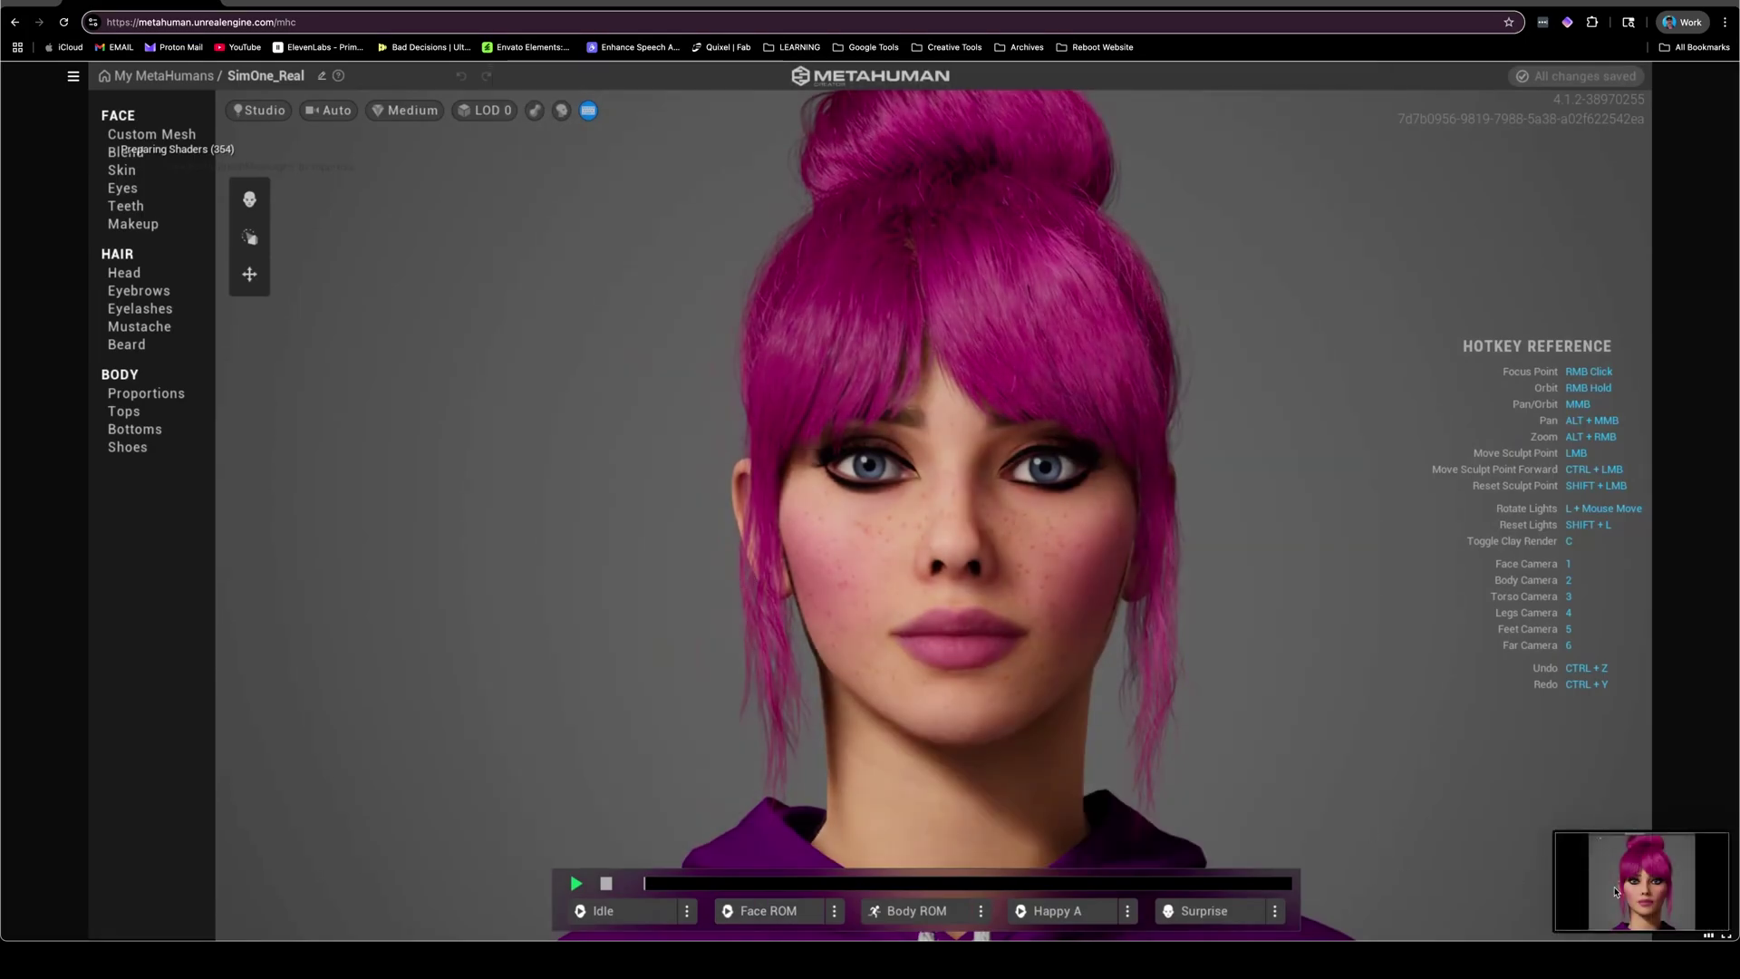
left_click(1649, 883)
left_click(1243, 75)
left_click(157, 414)
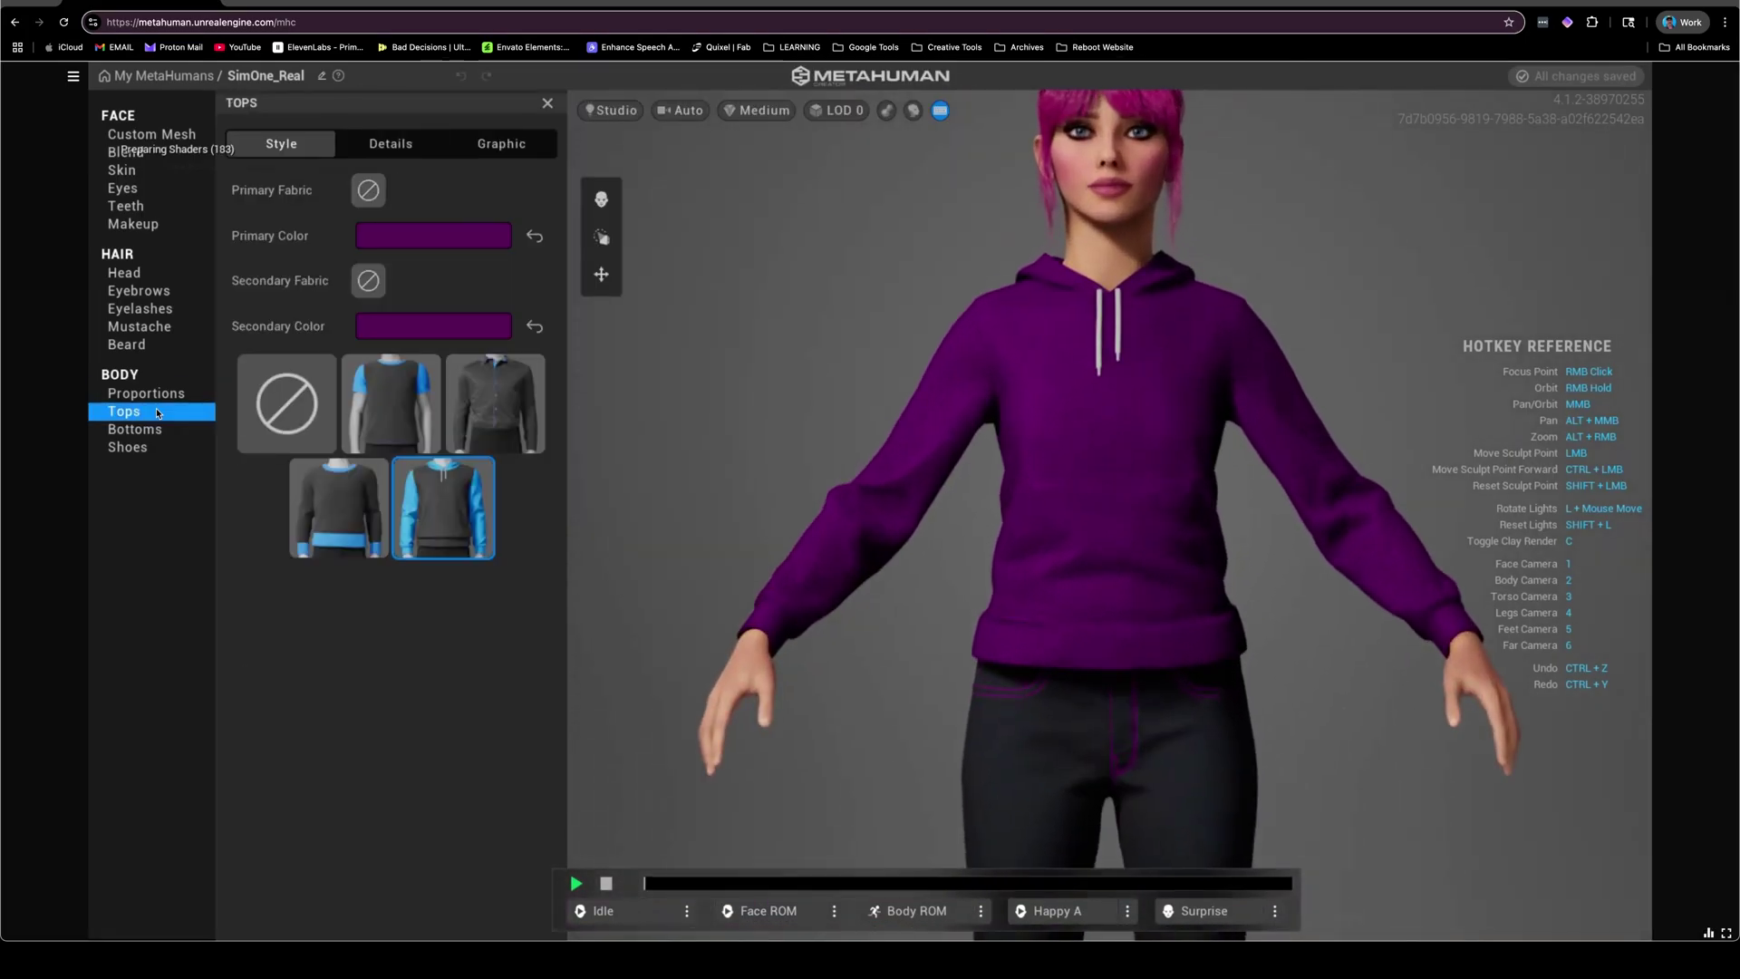
left_click(136, 430)
left_click(128, 448)
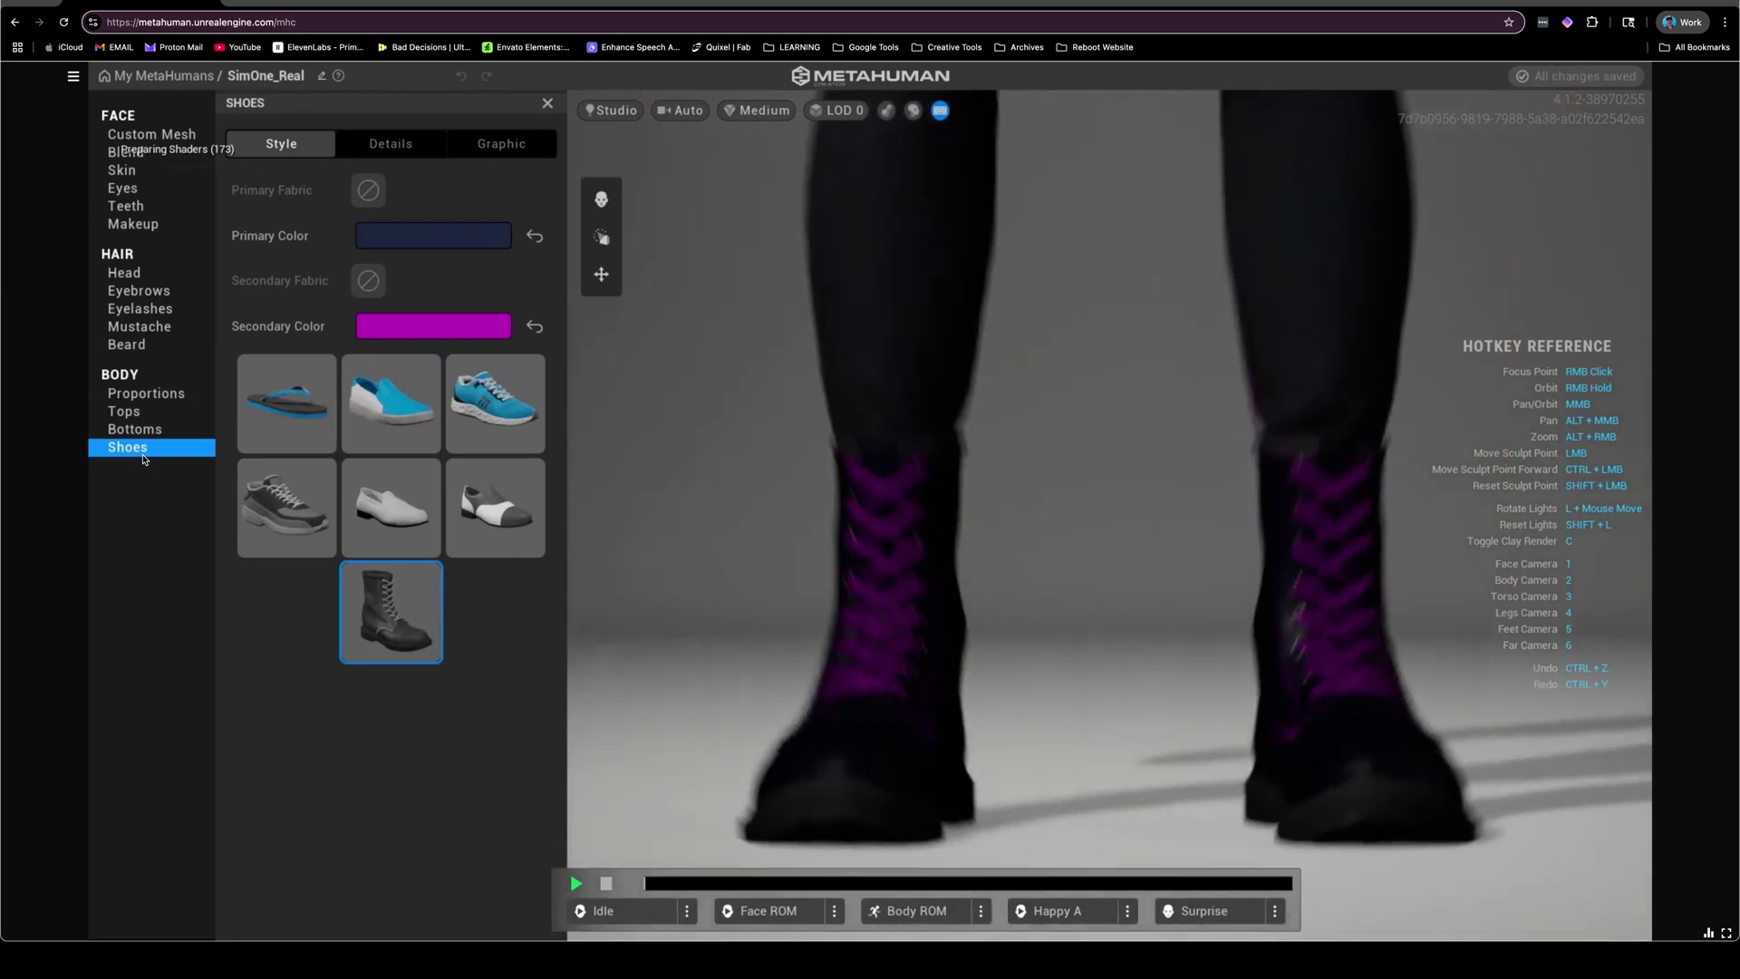
left_click(132, 224)
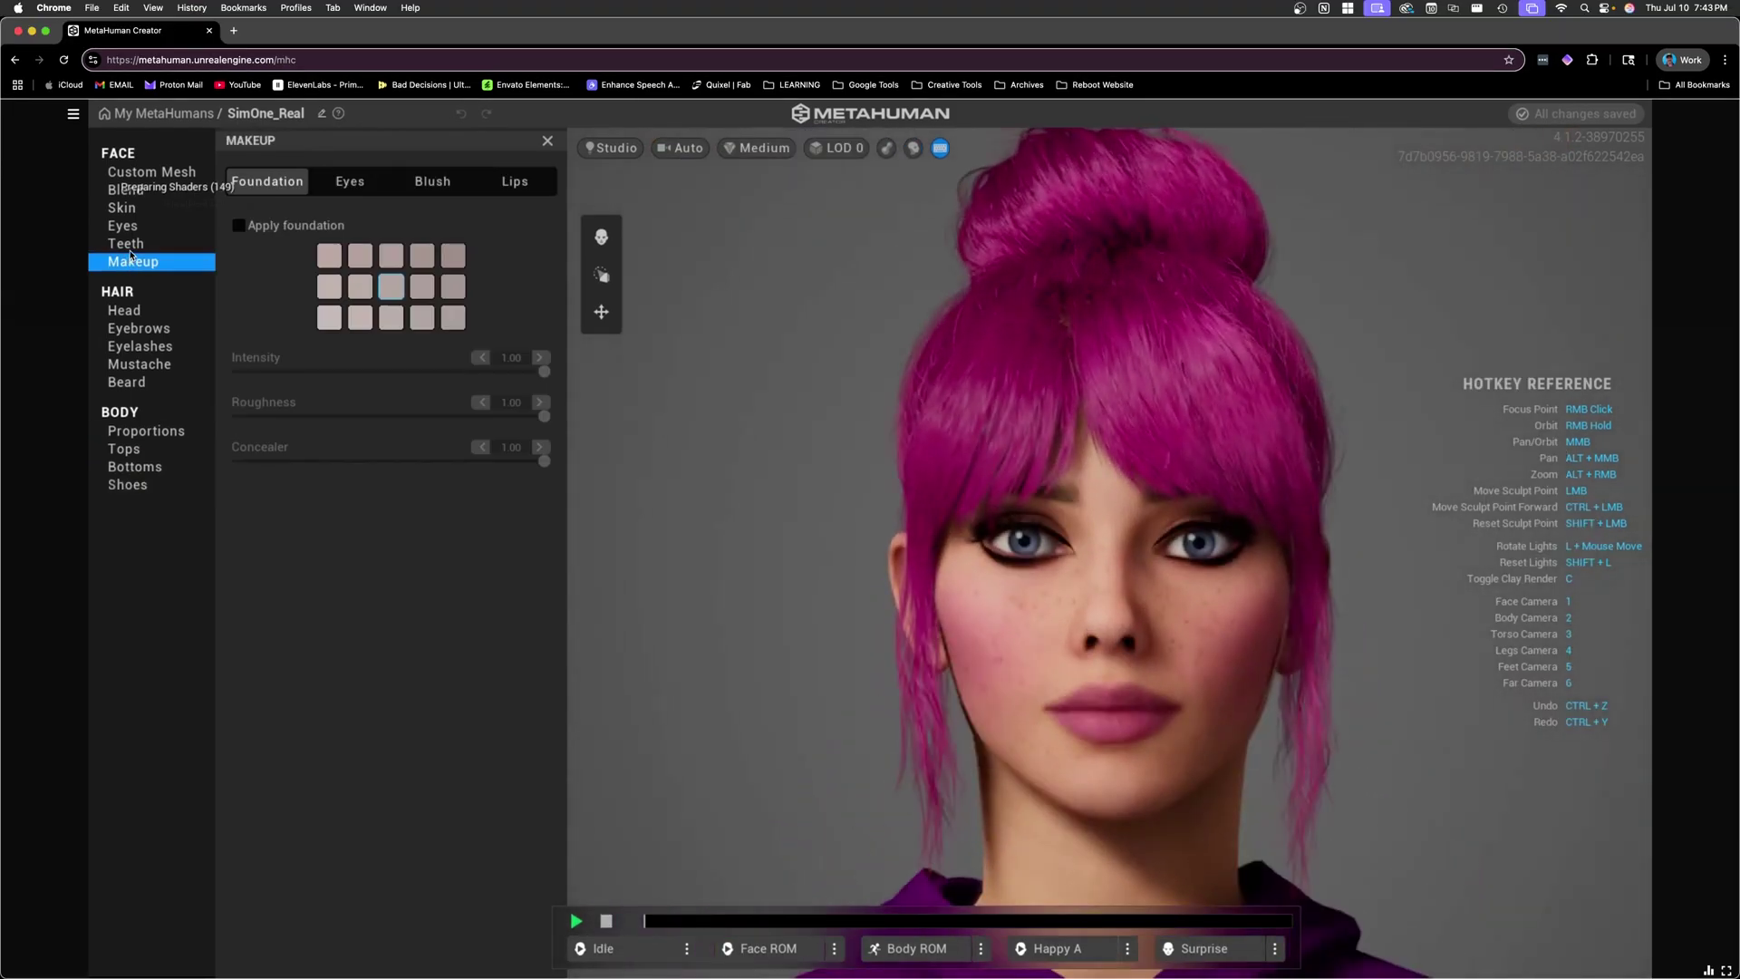
left_click(134, 244)
left_click(139, 227)
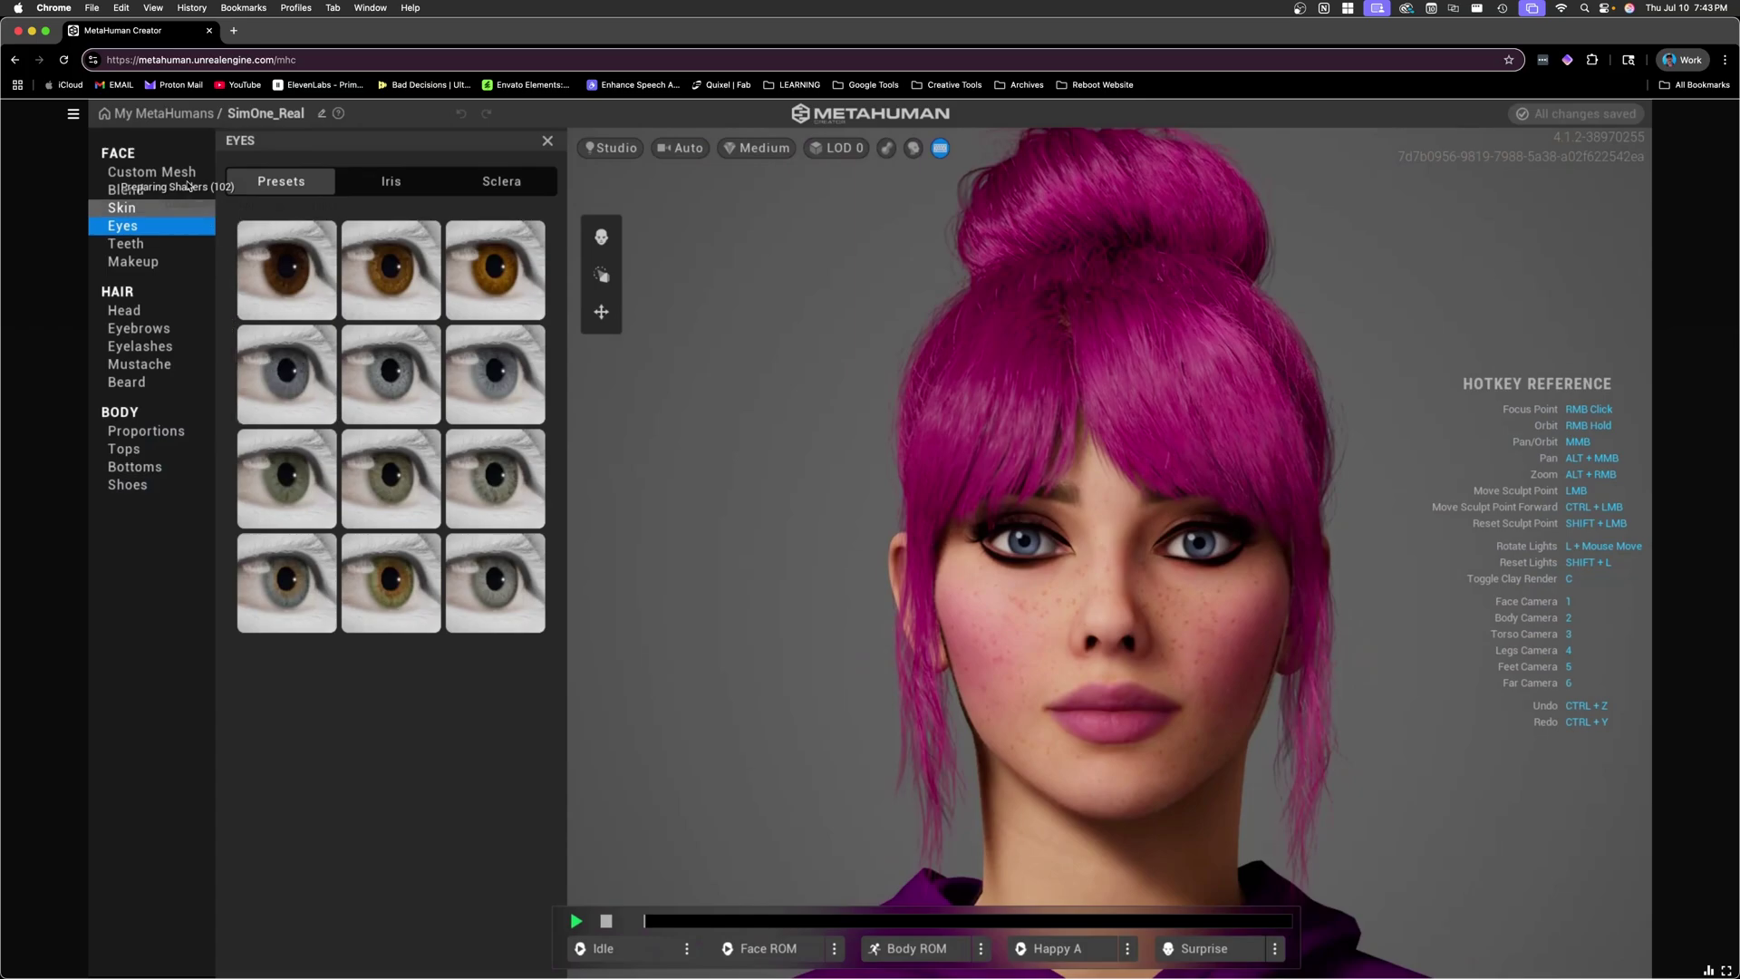
left_click(147, 173)
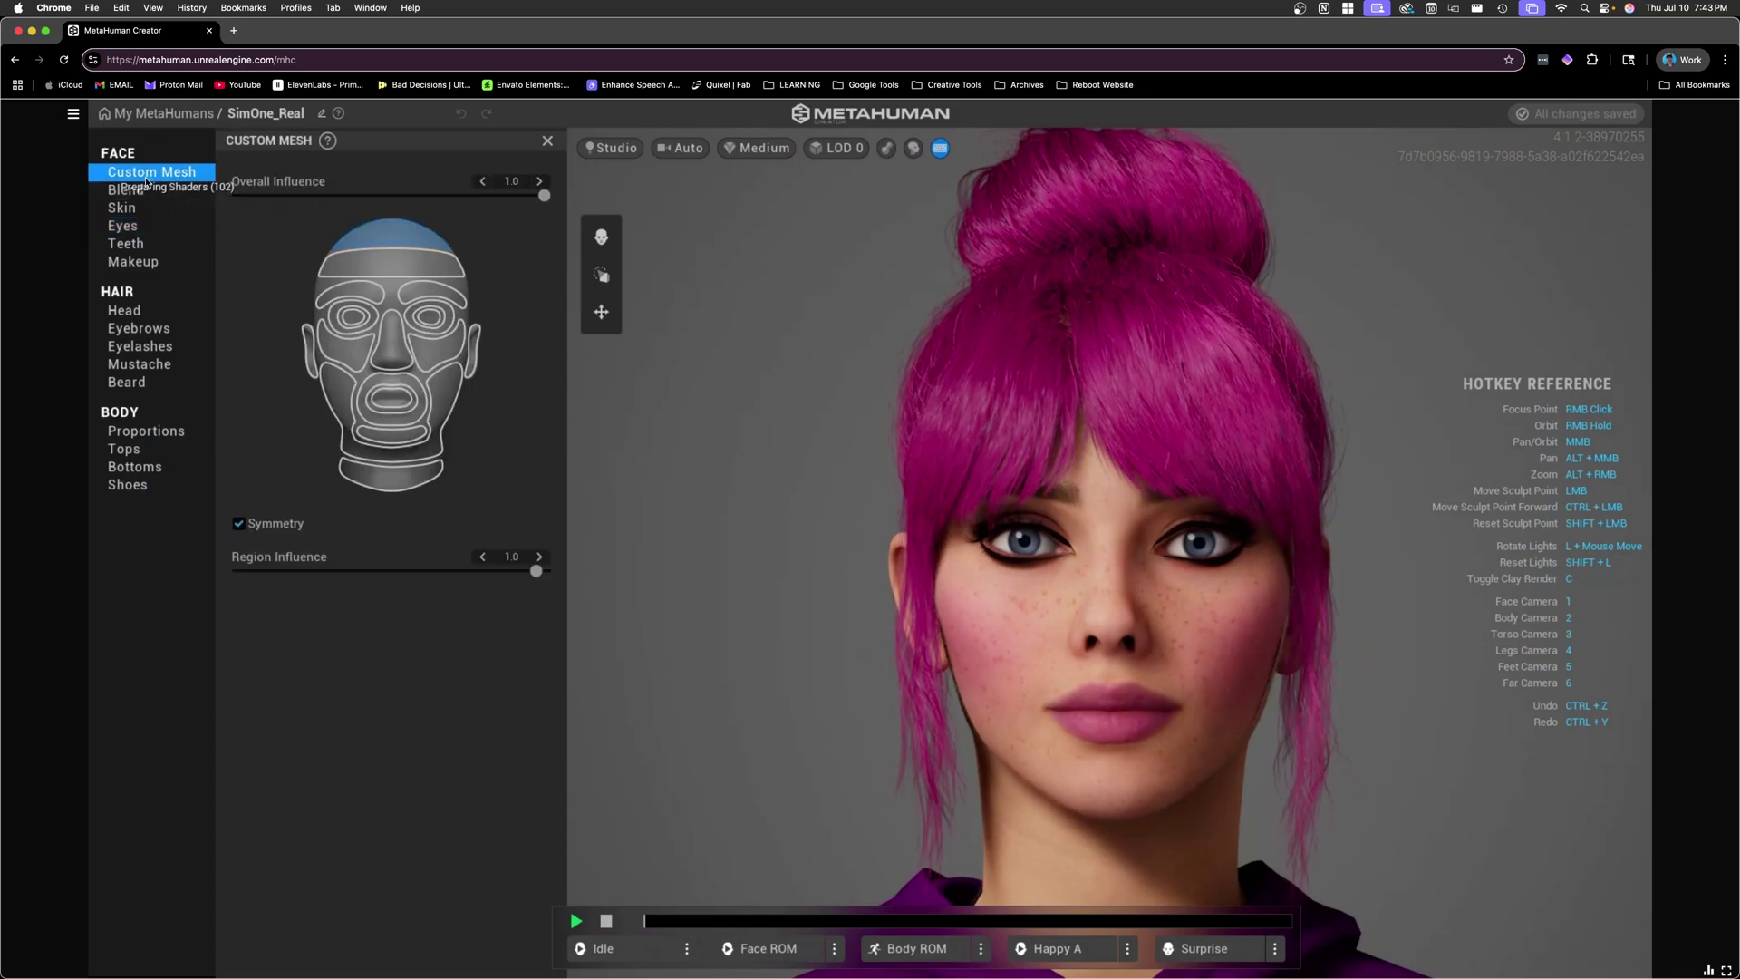
left_click(136, 313)
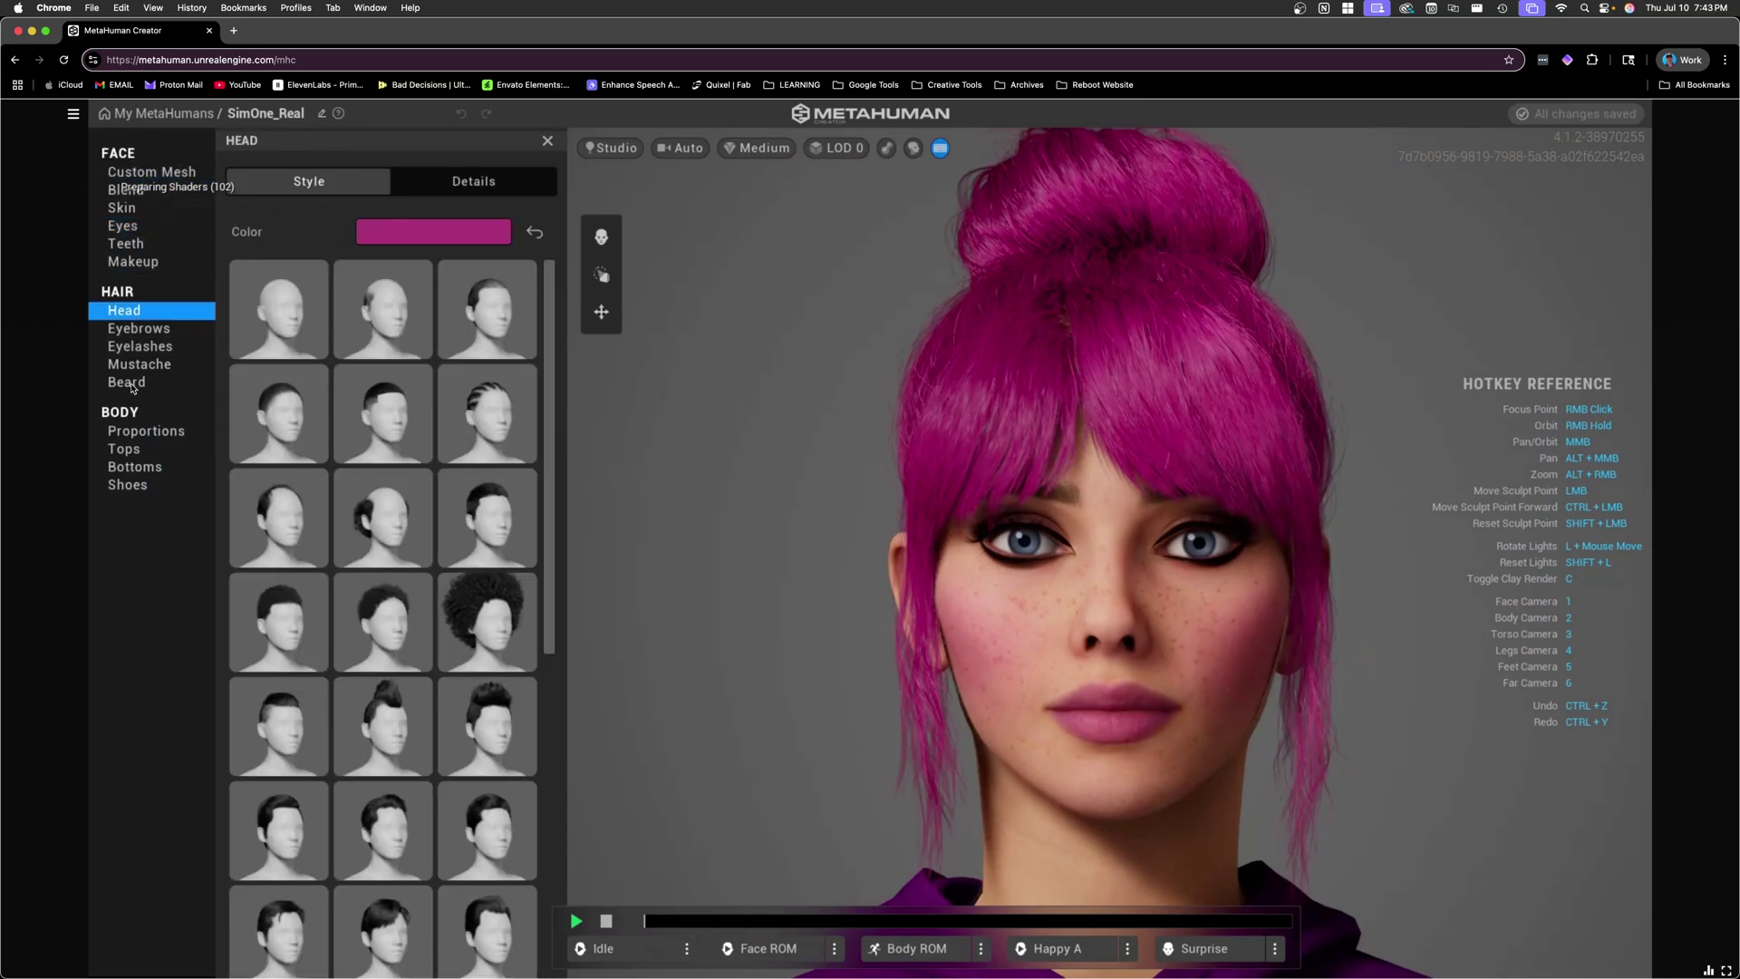
left_click(138, 329)
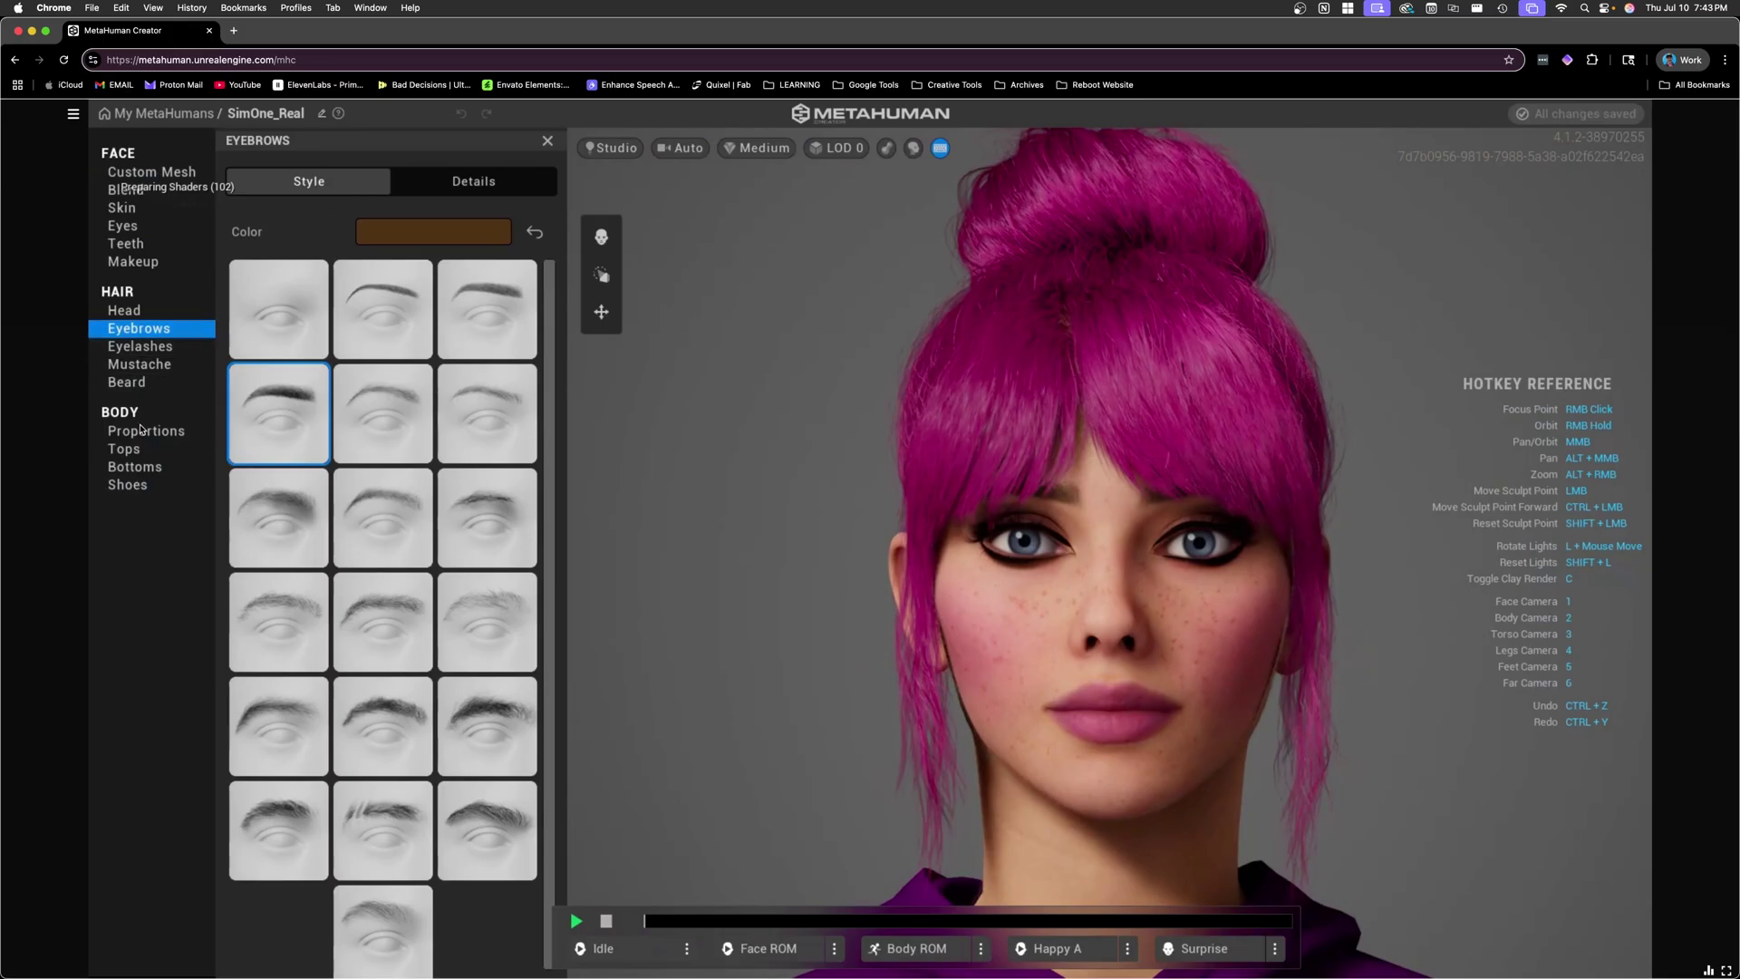
left_click(140, 429)
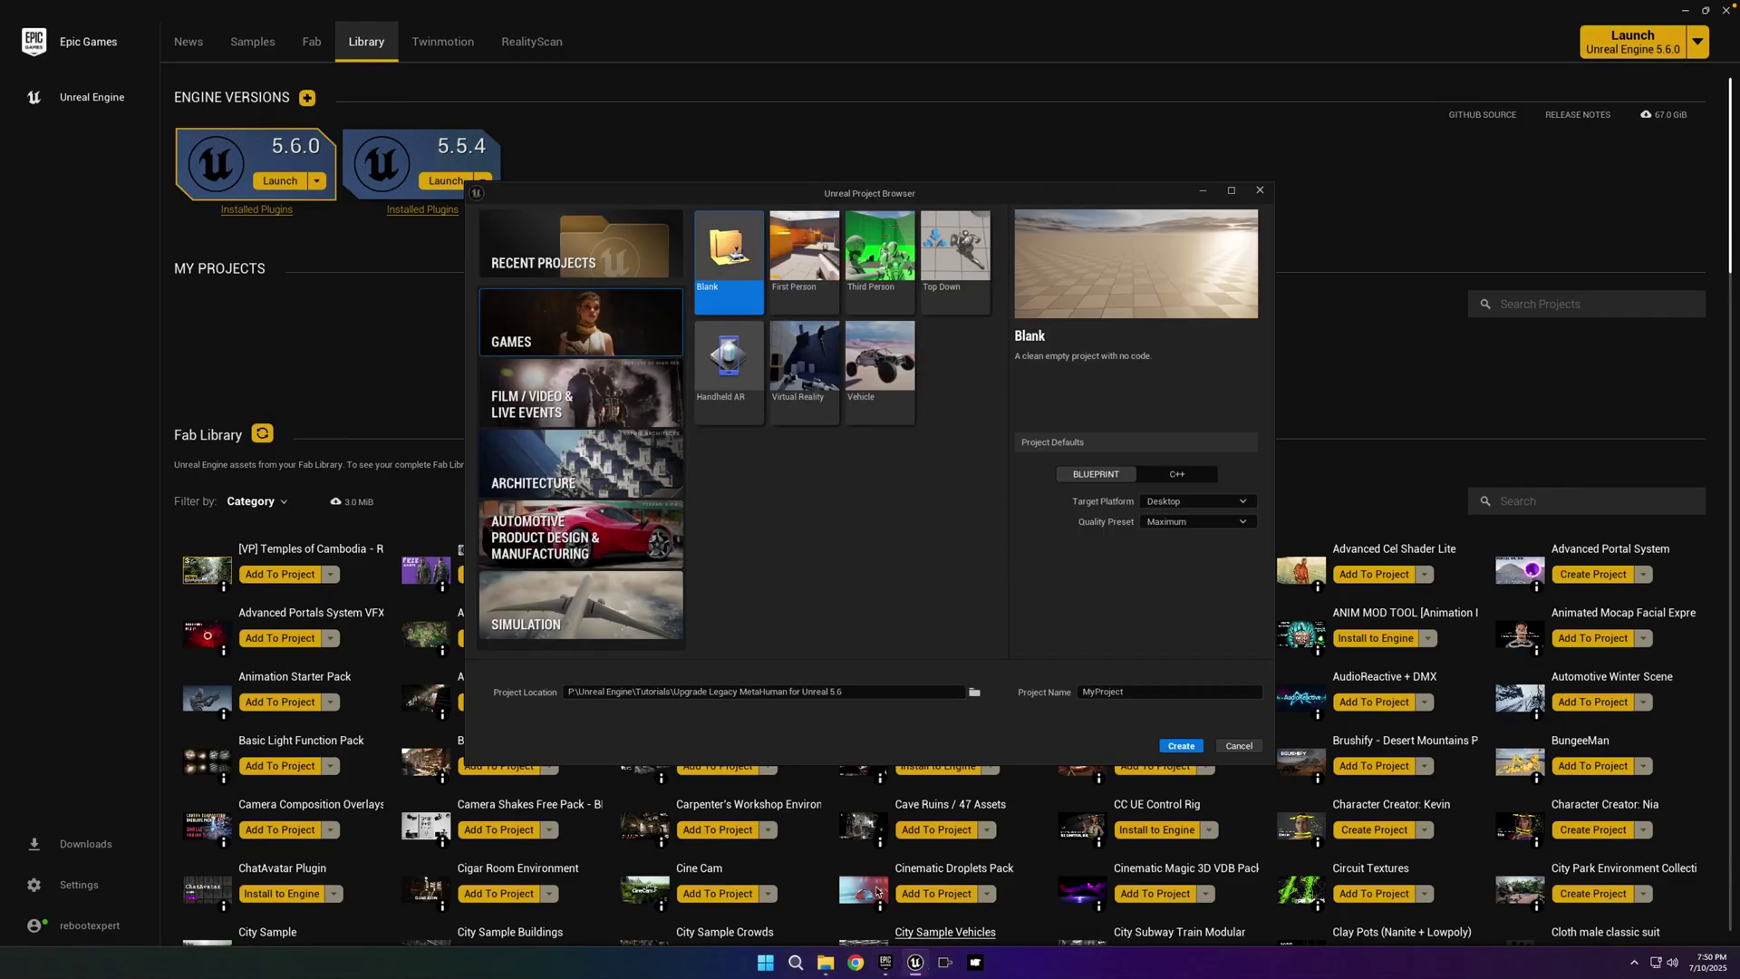
- Create a Film/Video Blank project named MH_Upgrade_0710_1951 in Tutorials > Upgrade Legacy MetaHuman for Unreal 5.6
left_click(637, 422)
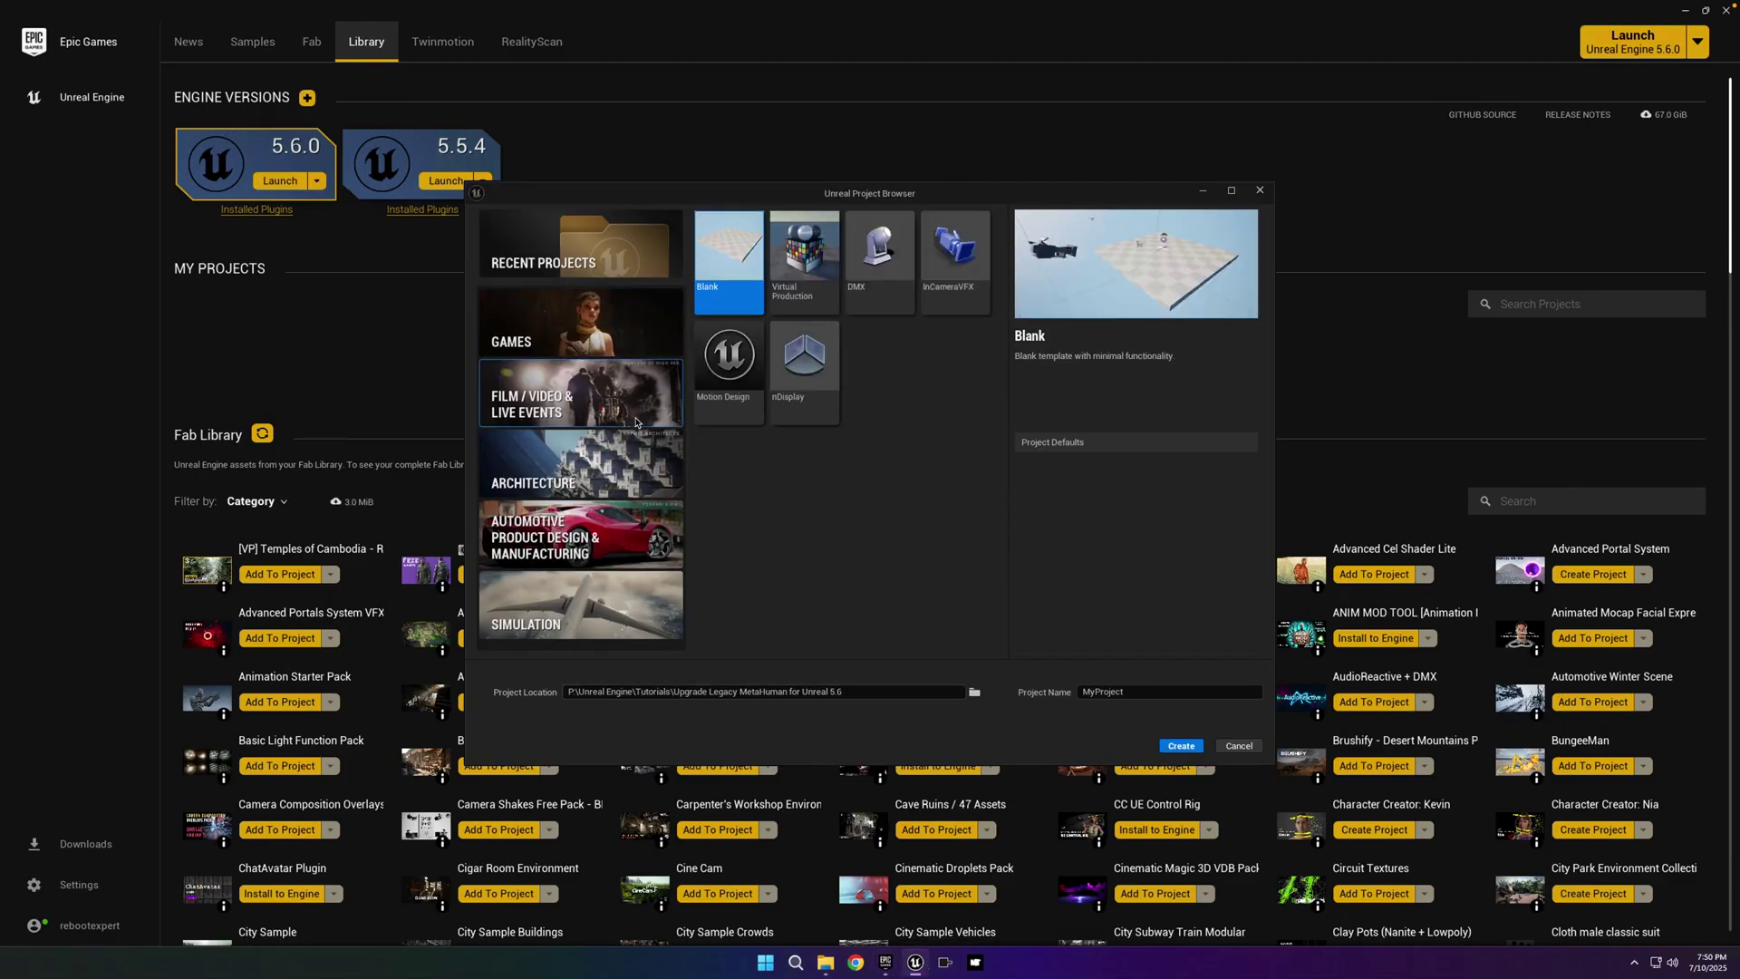
left_click(766, 276)
left_click(974, 689)
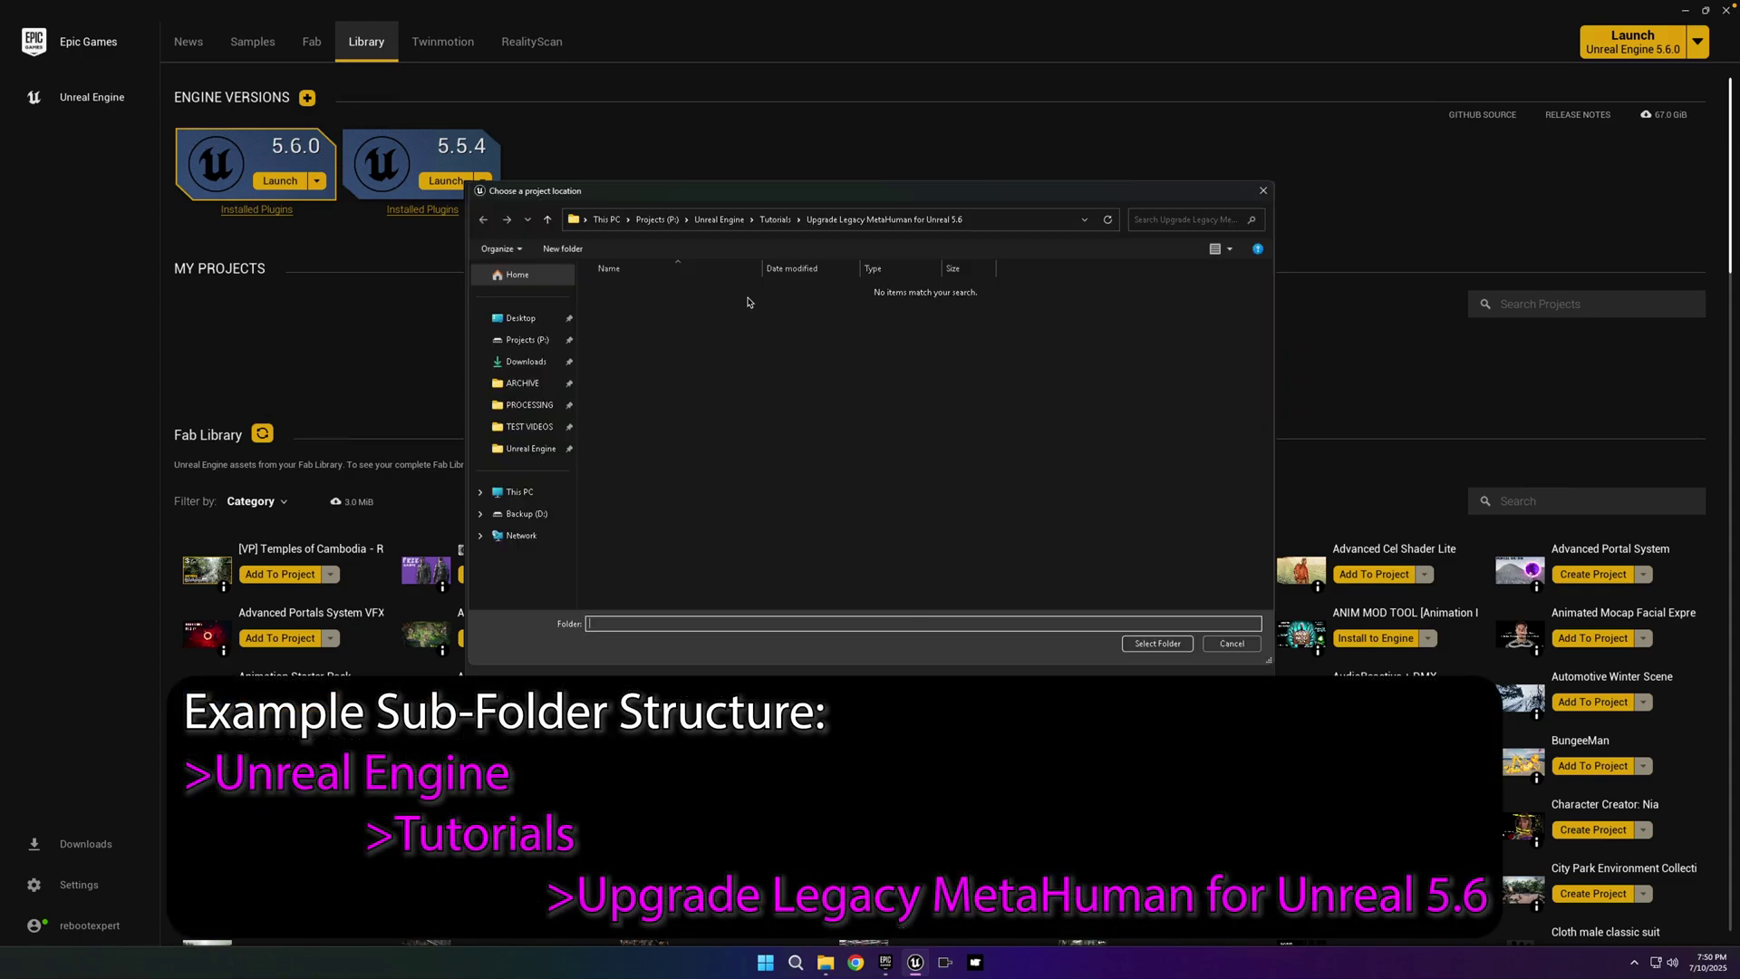
double_click(638, 367)
double_click(654, 290)
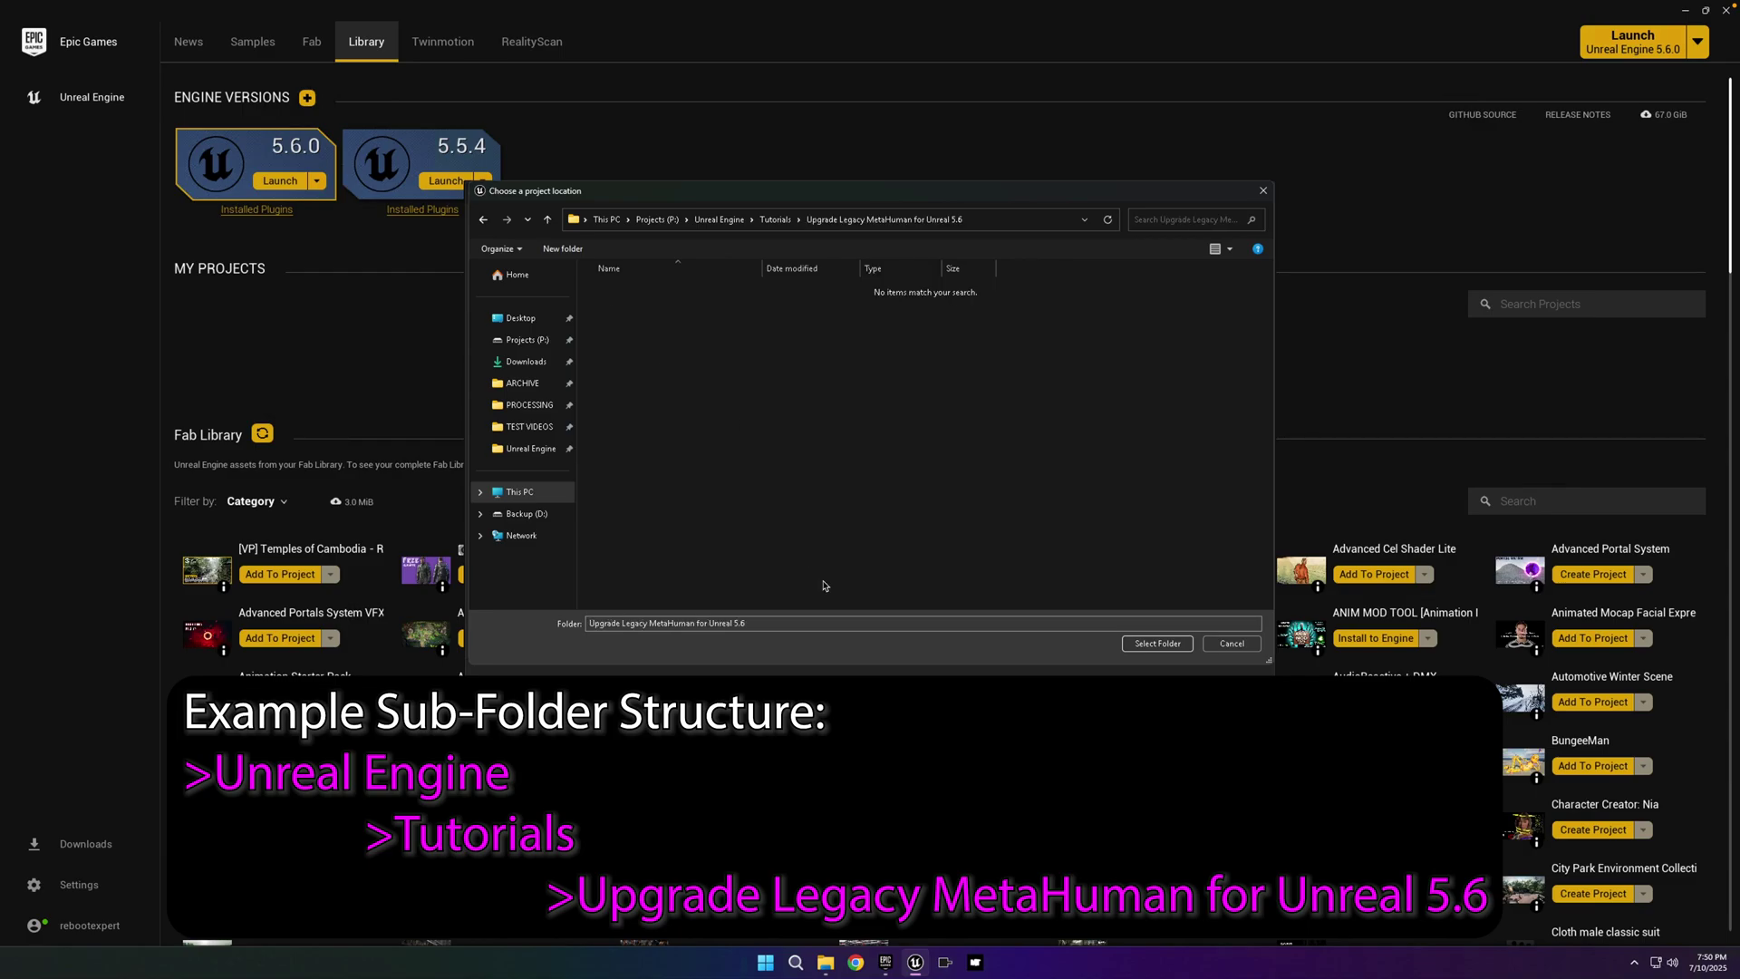
left_click(1156, 644)
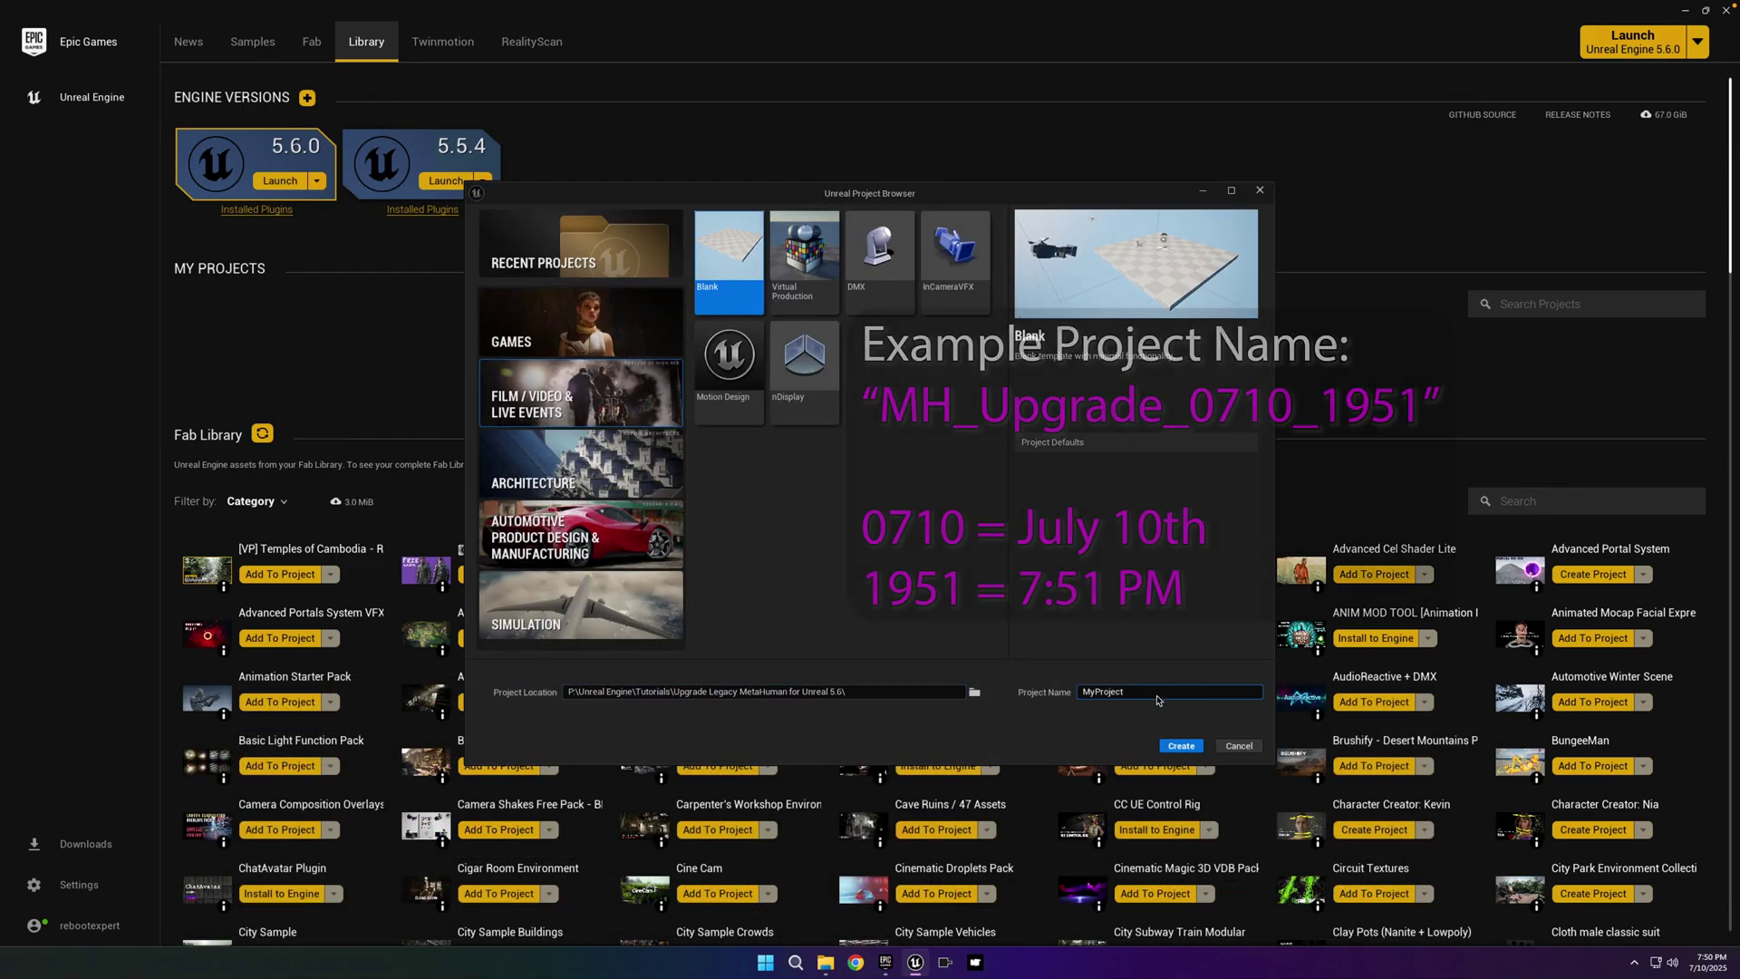
type("MH_")
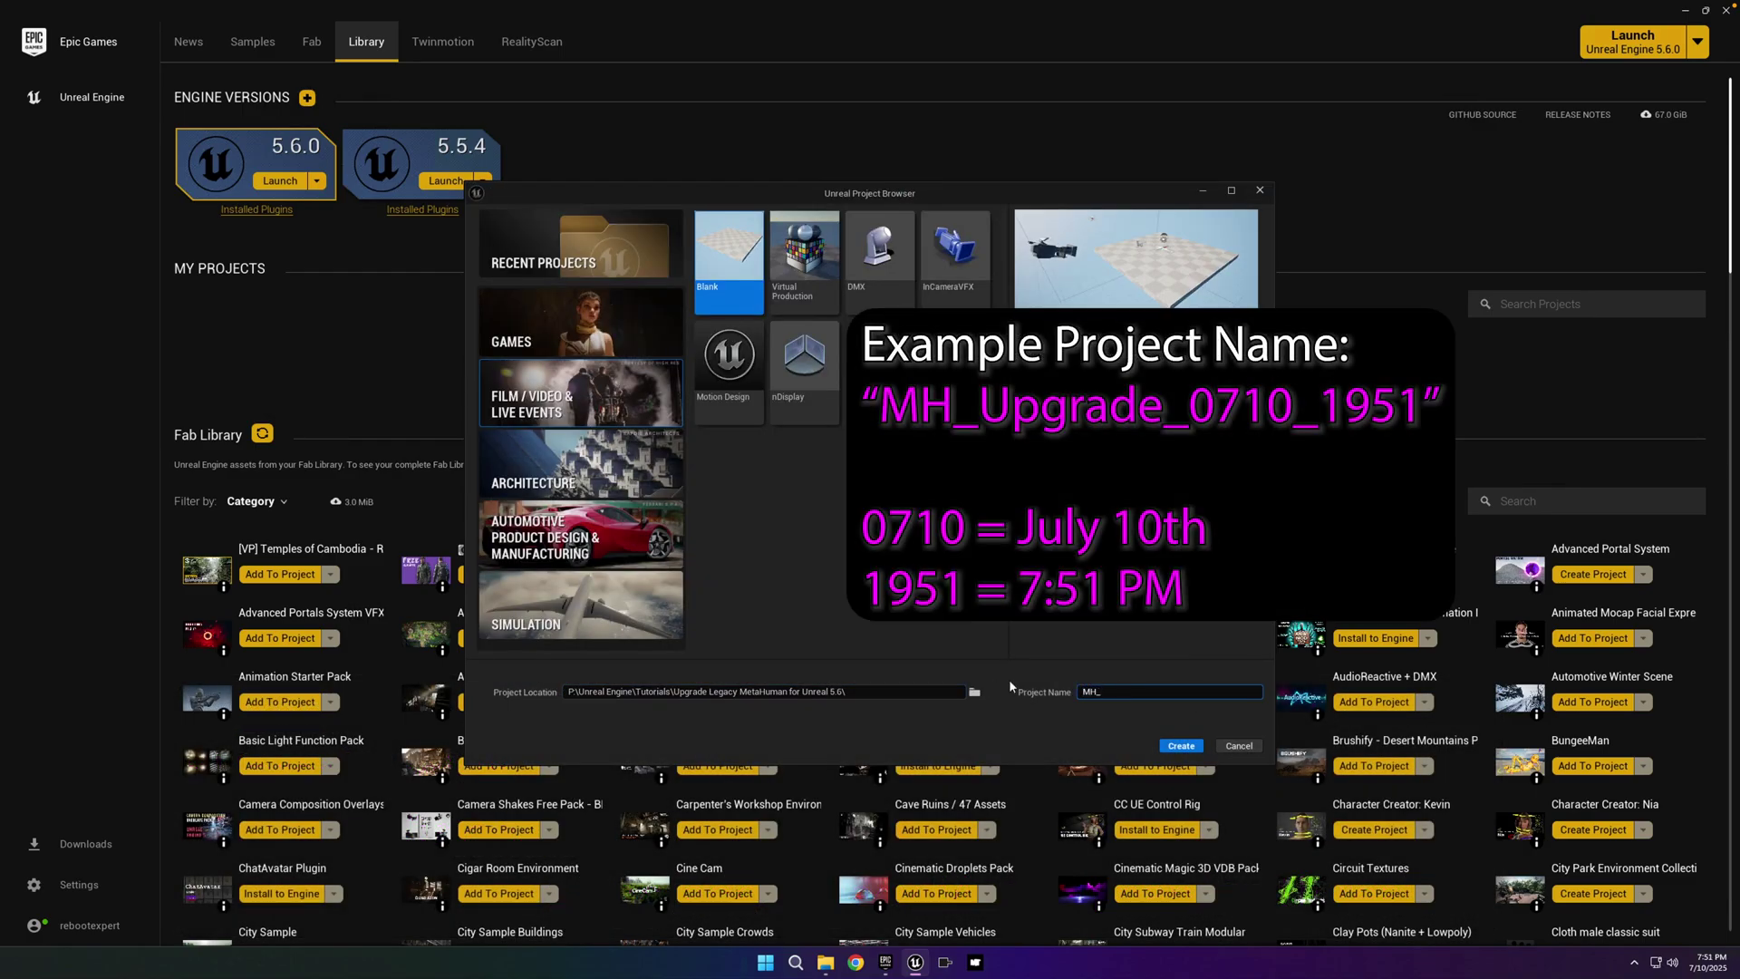
type("Upgrade_0710_1951")
key("Return")
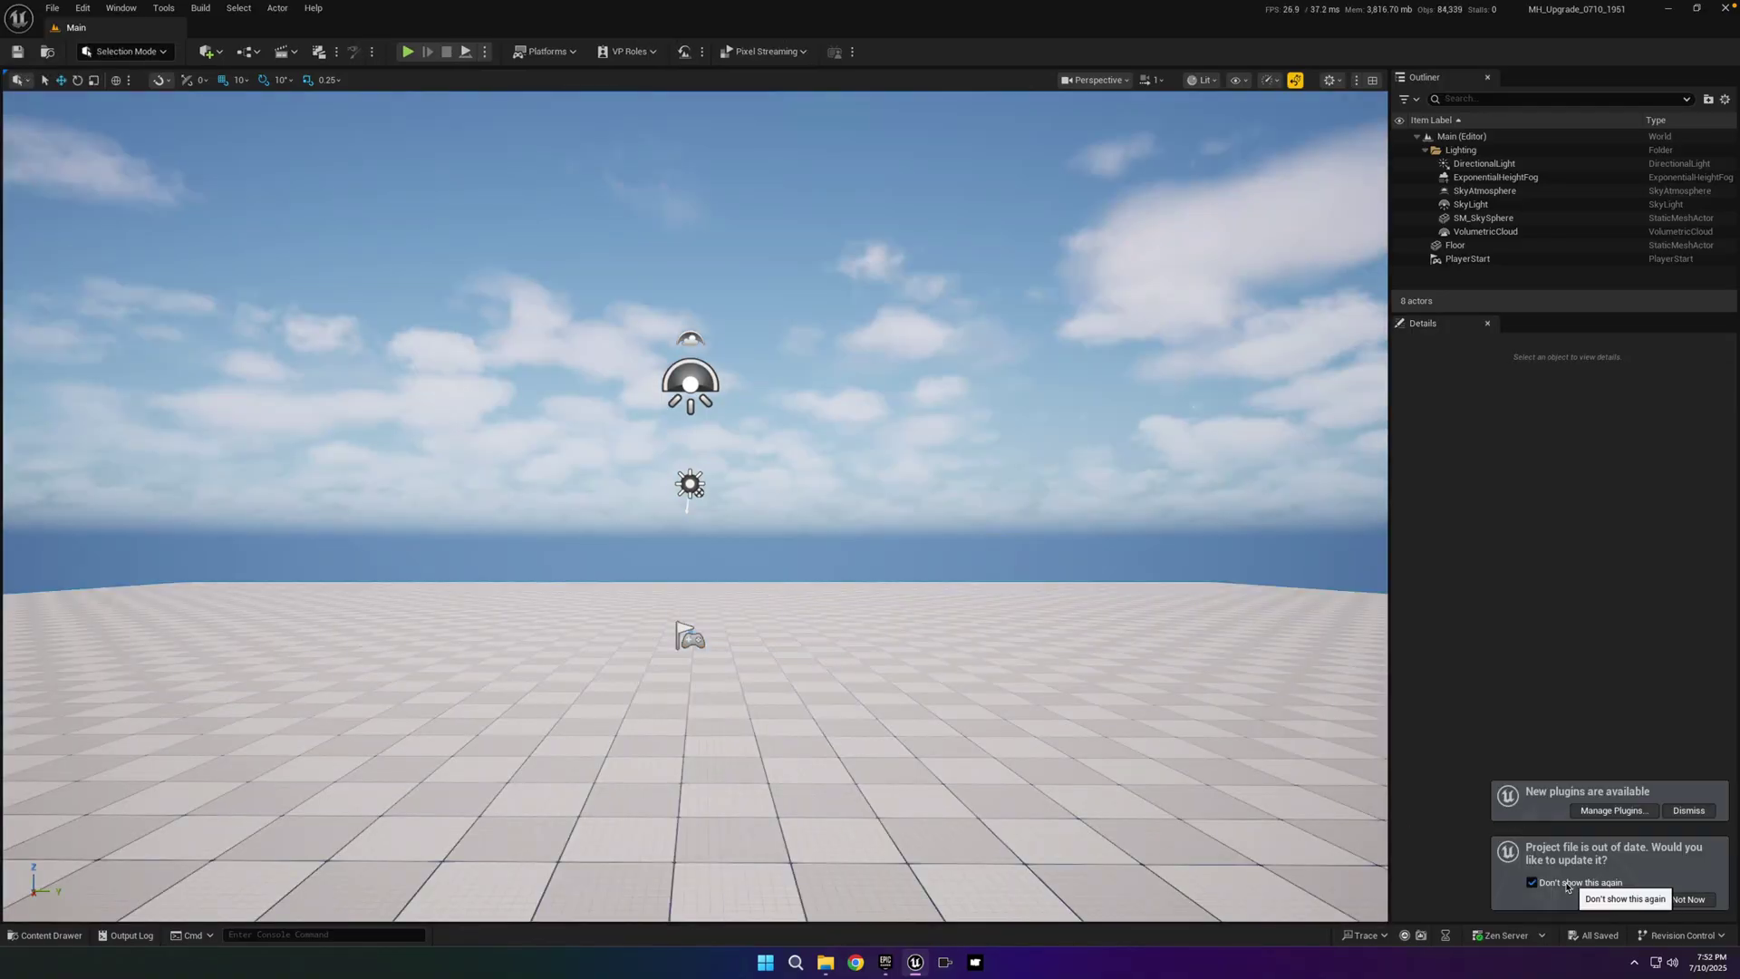
- Update the out-of-date project file and dismiss the new plugins notification
left_click(1627, 900)
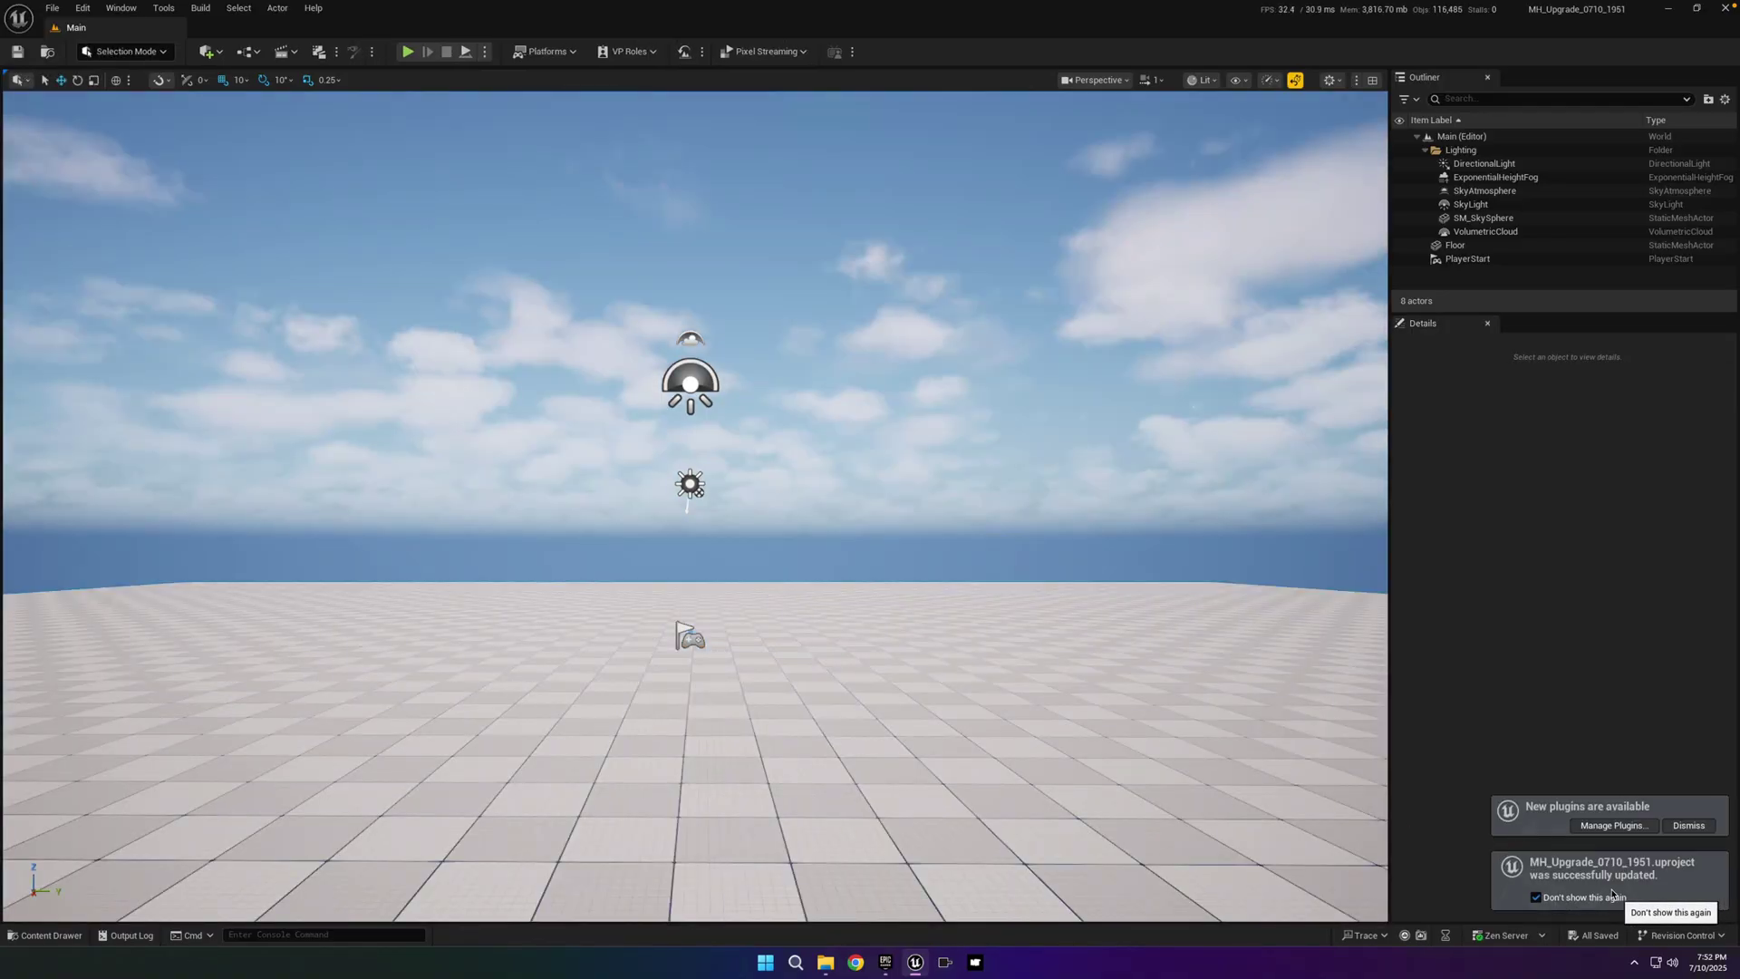
left_click(1688, 825)
left_click(978, 834)
- Add the Third Person feature pack to the project from the Content Drawer
key("ctrl+space")
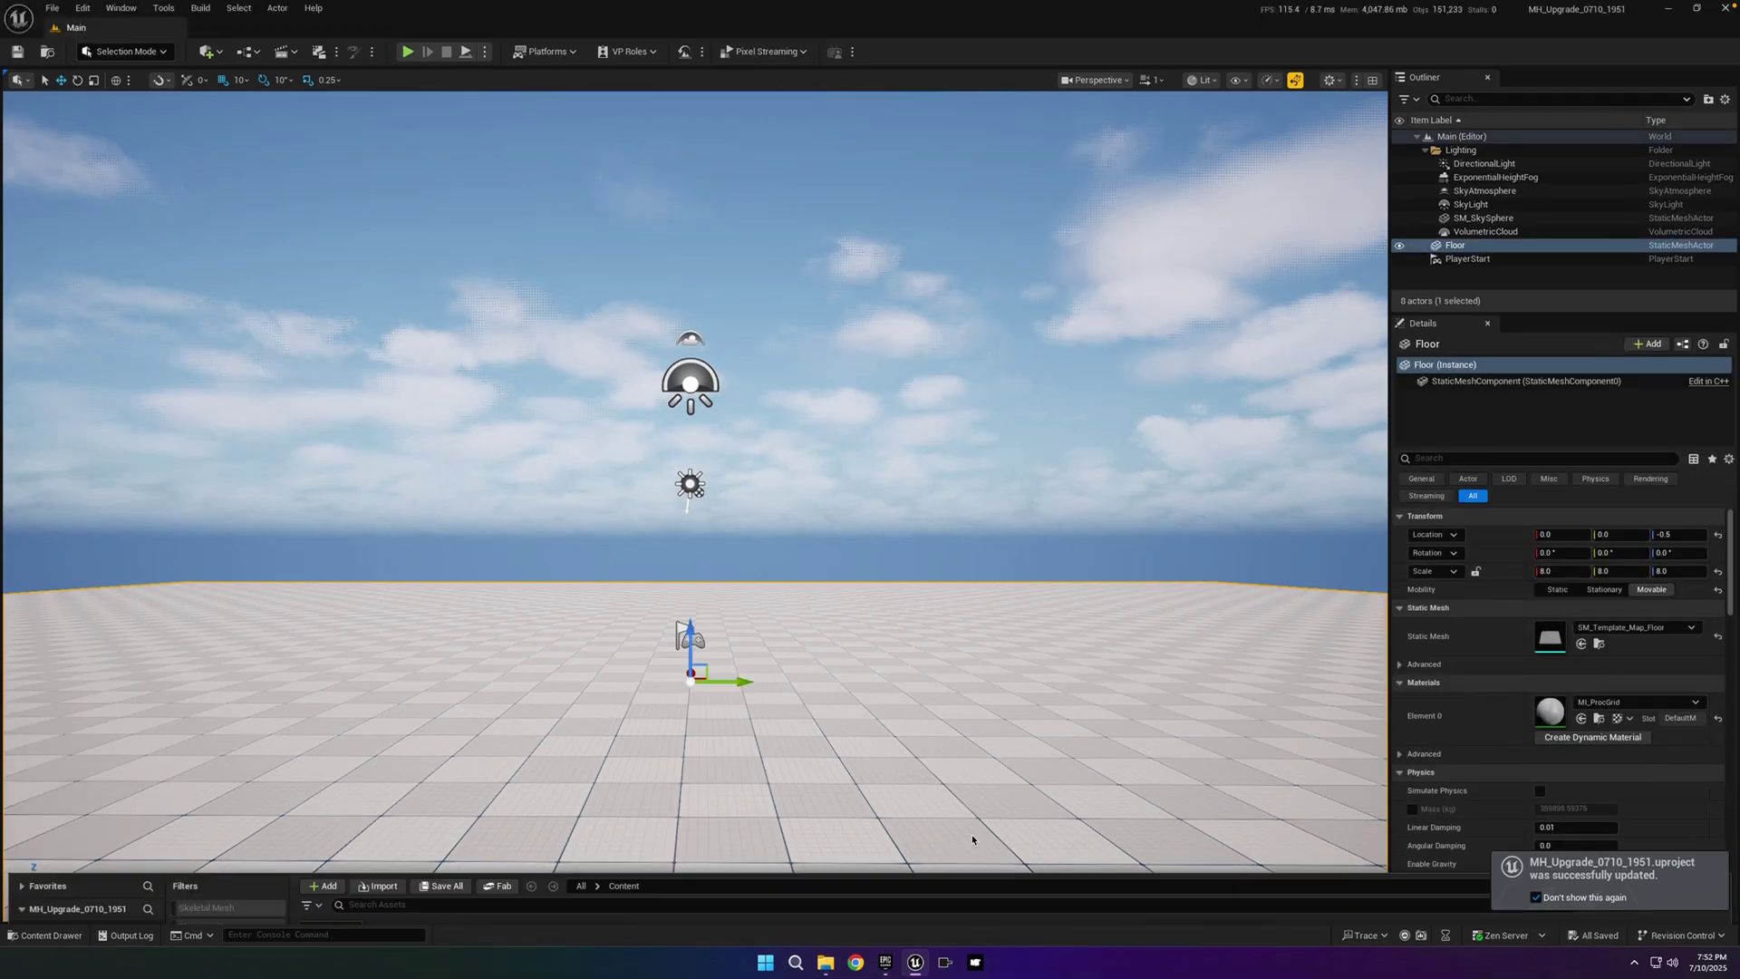
right_click(733, 734)
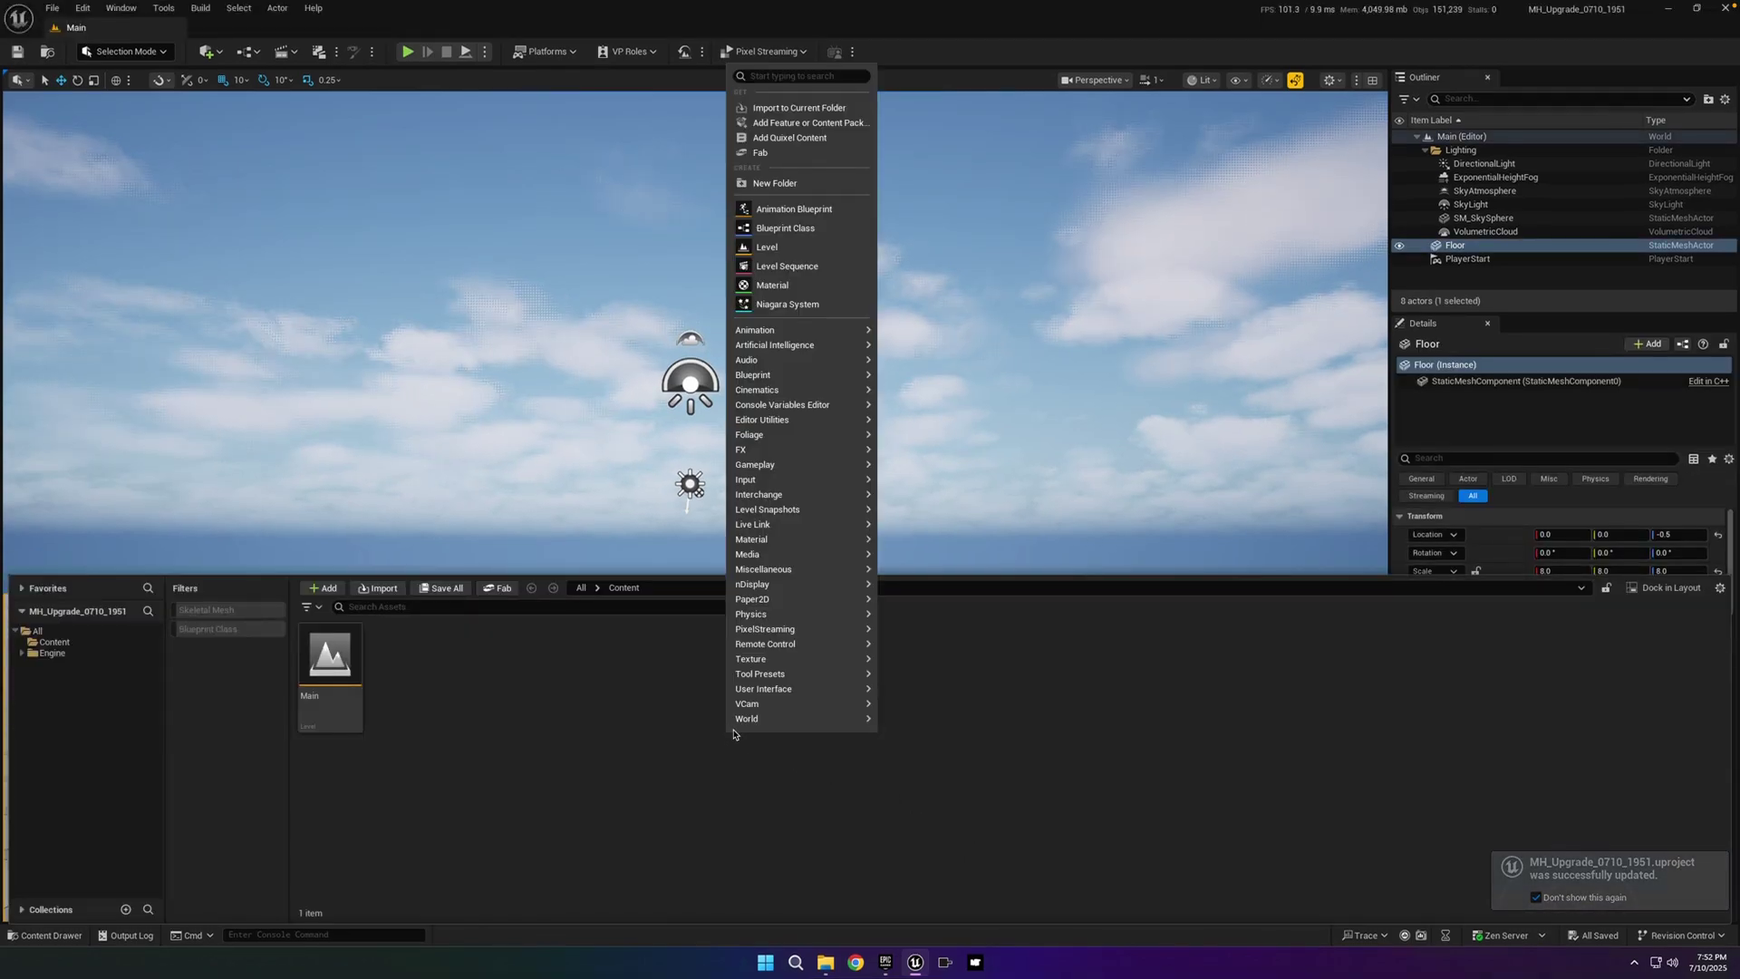
left_click(782, 127)
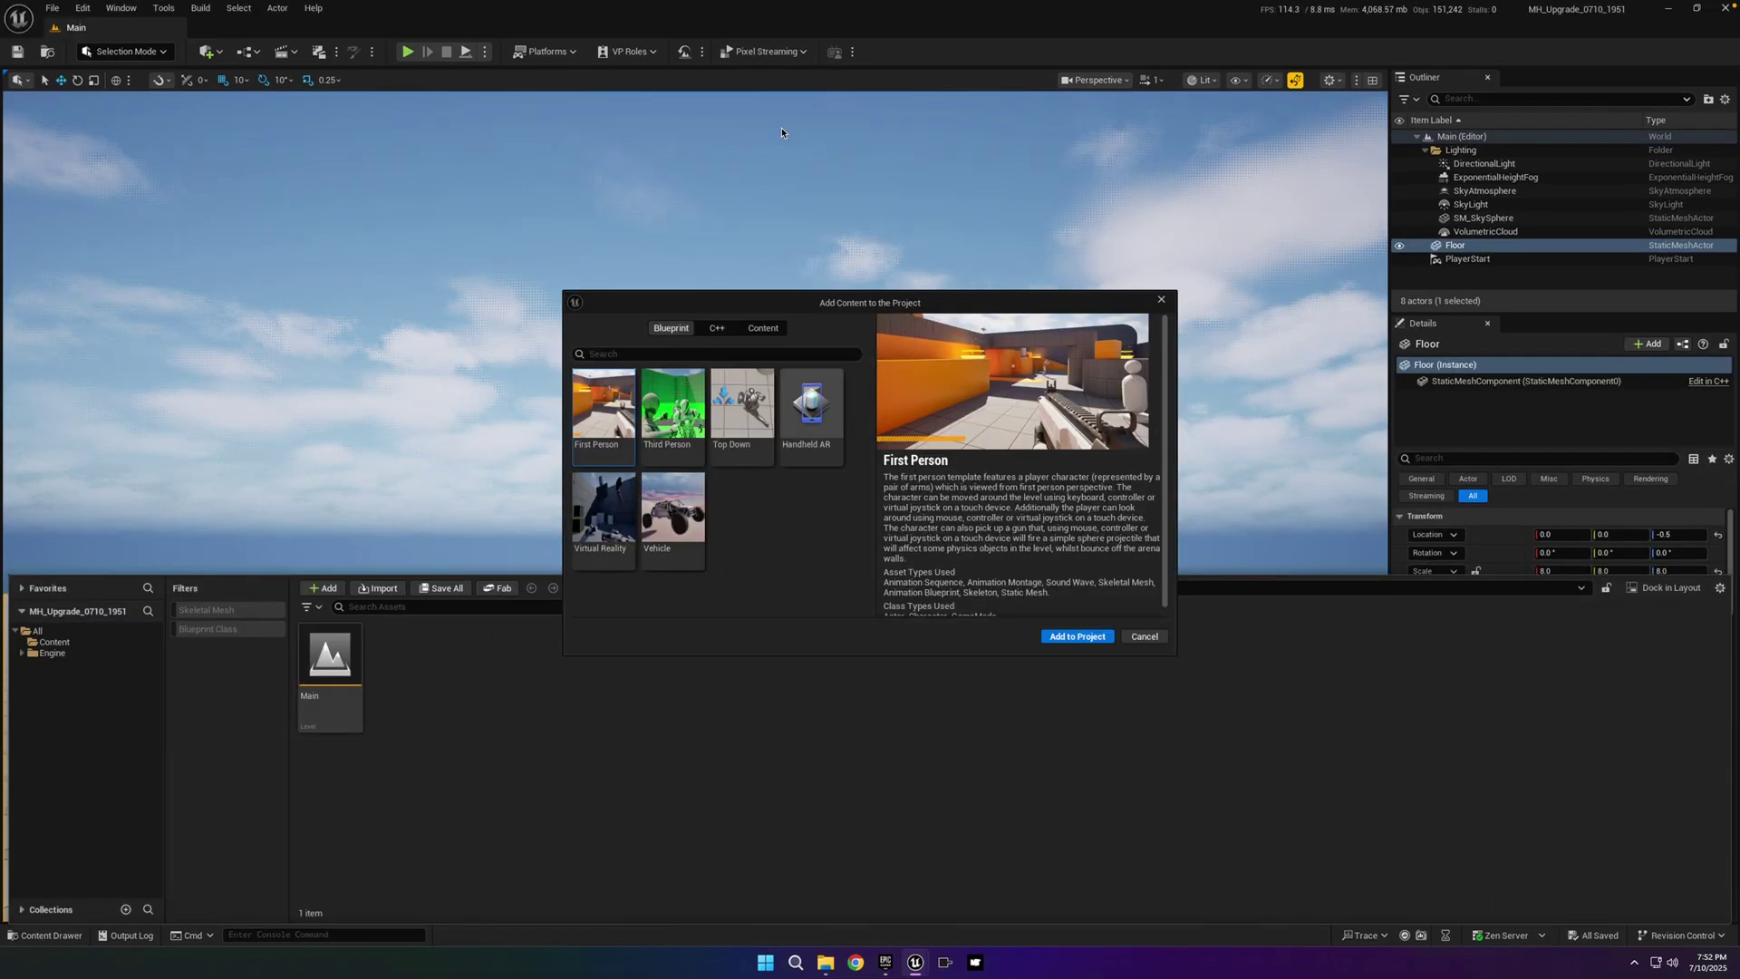
left_click(649, 396)
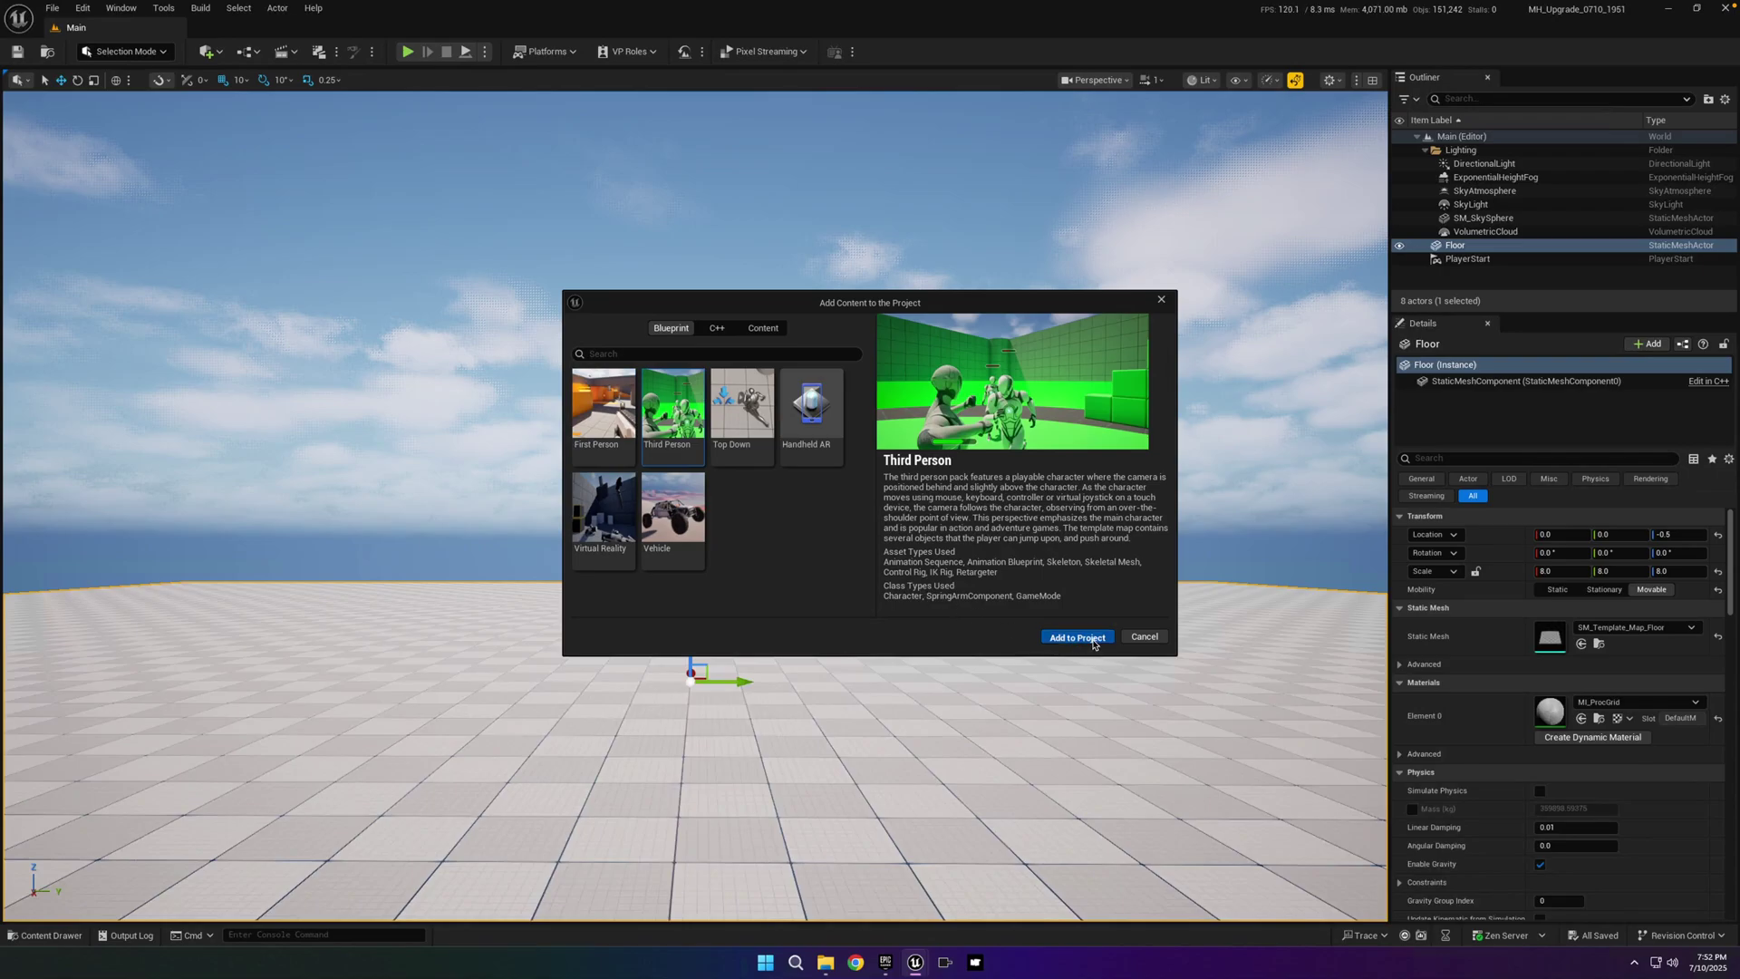
left_click(1094, 642)
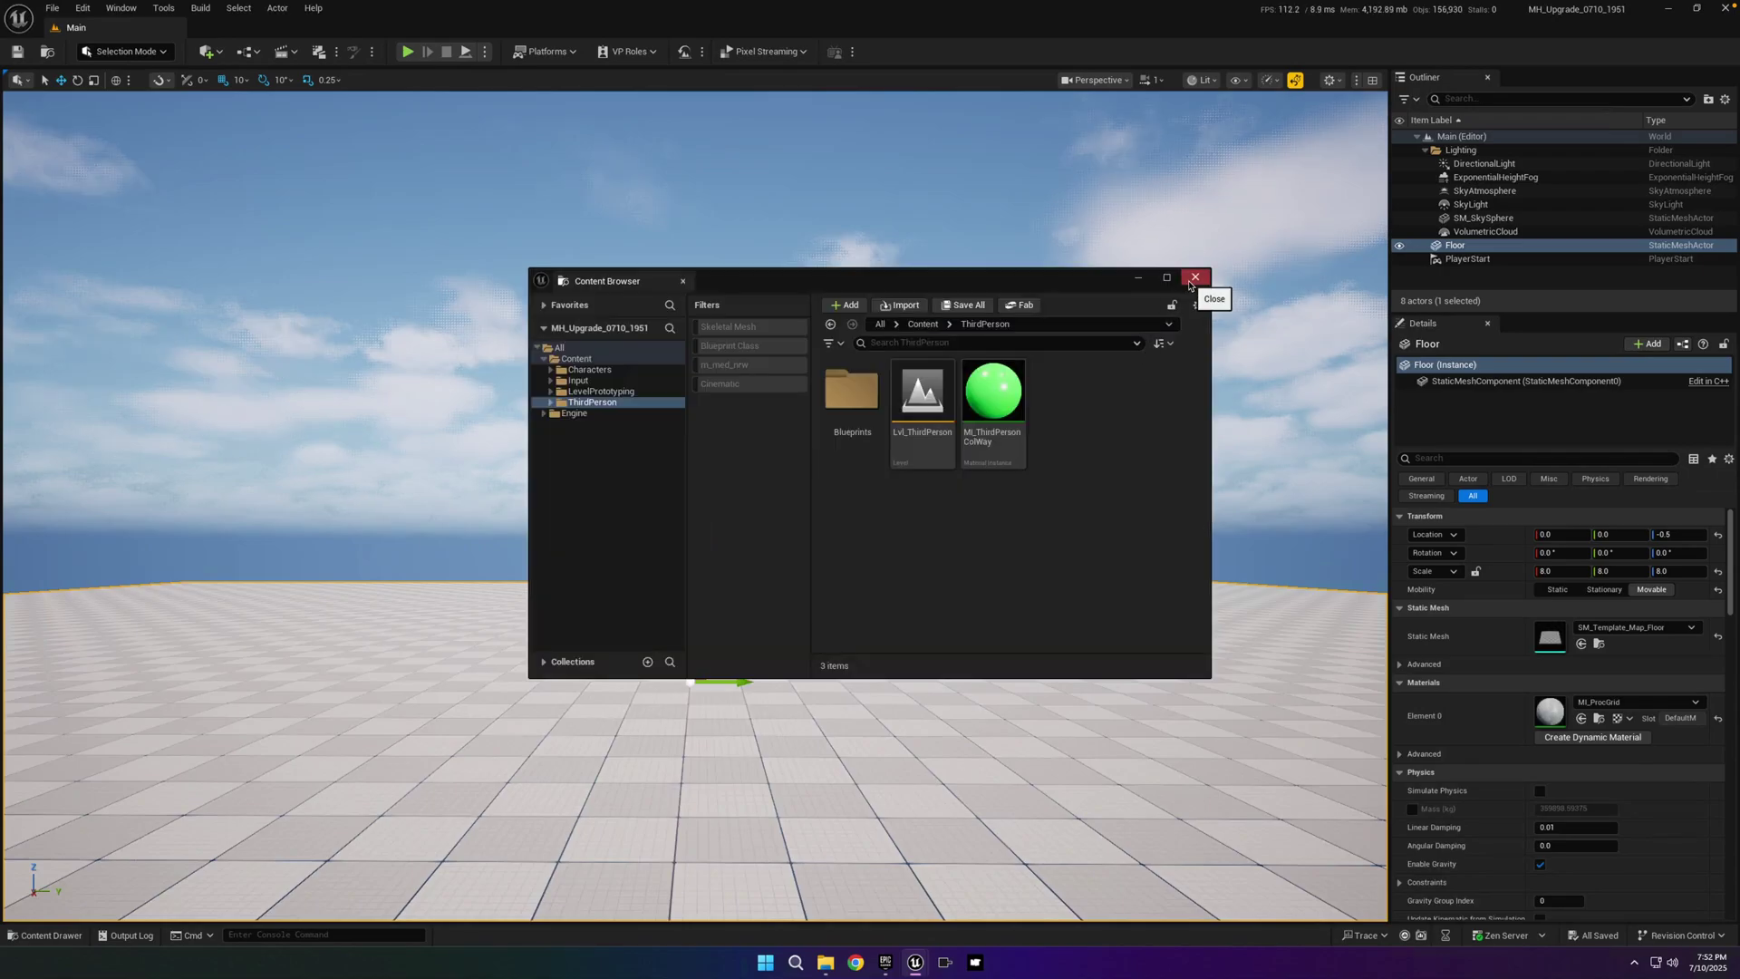
- Close the add-content windows and reimport the 10 changed source files with default settings
left_click(1190, 283)
left_click(1162, 300)
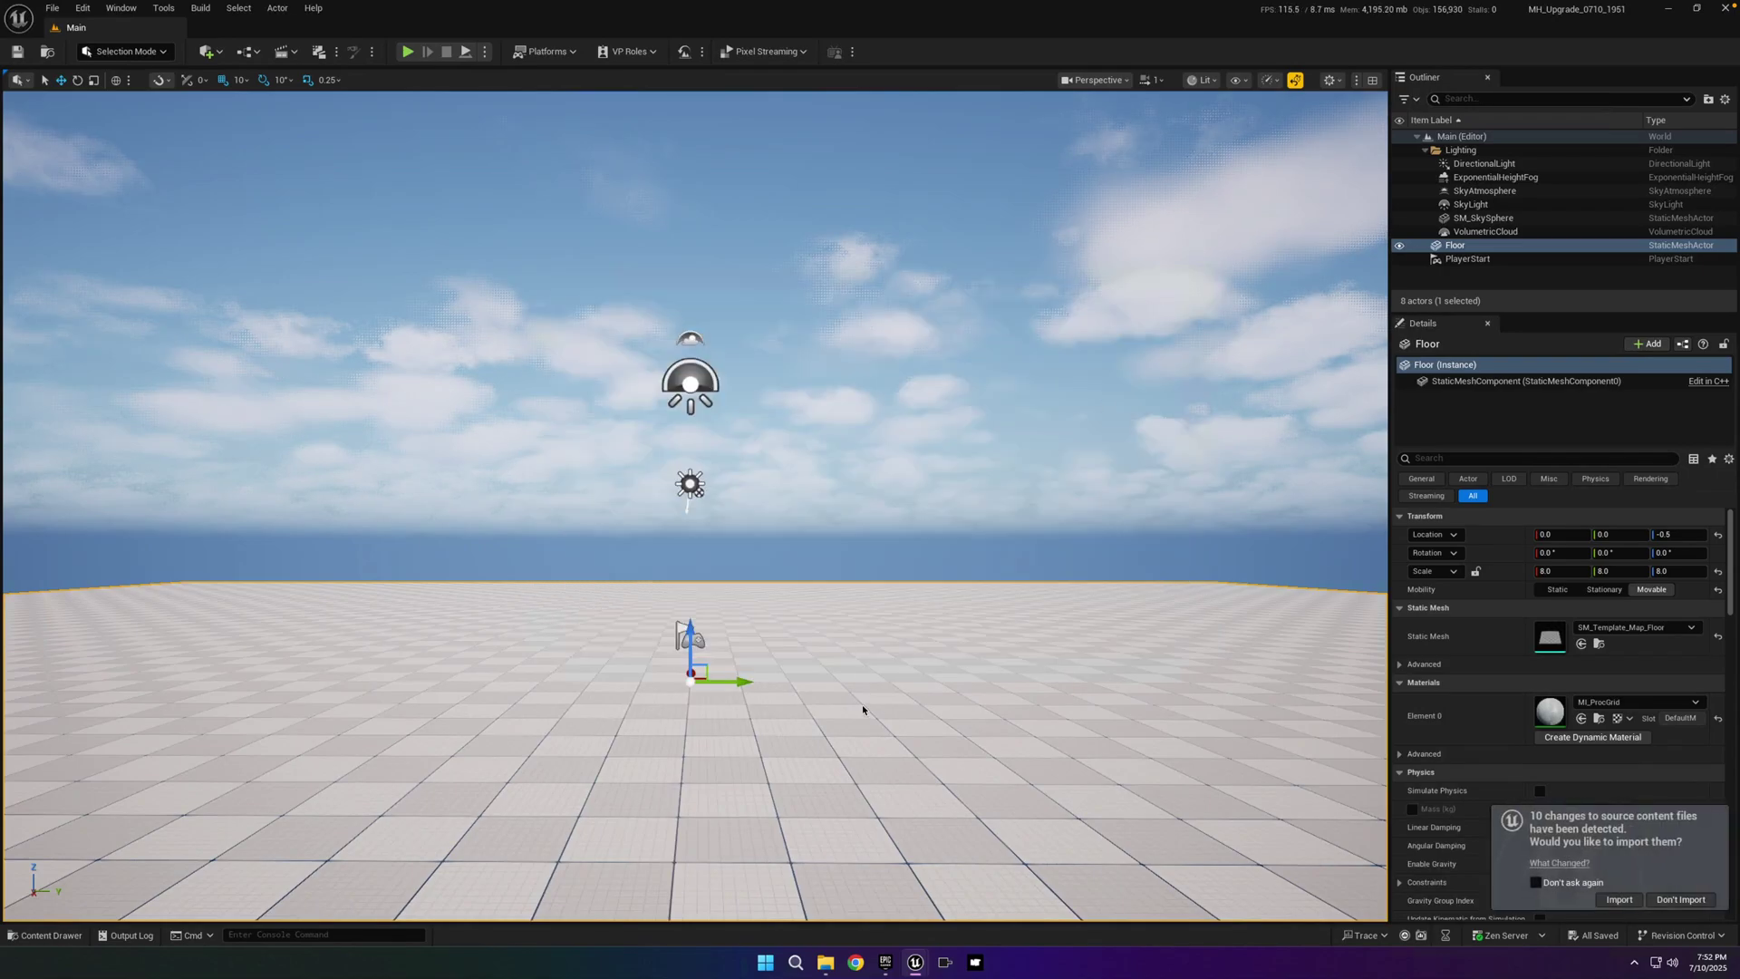
left_click(1617, 900)
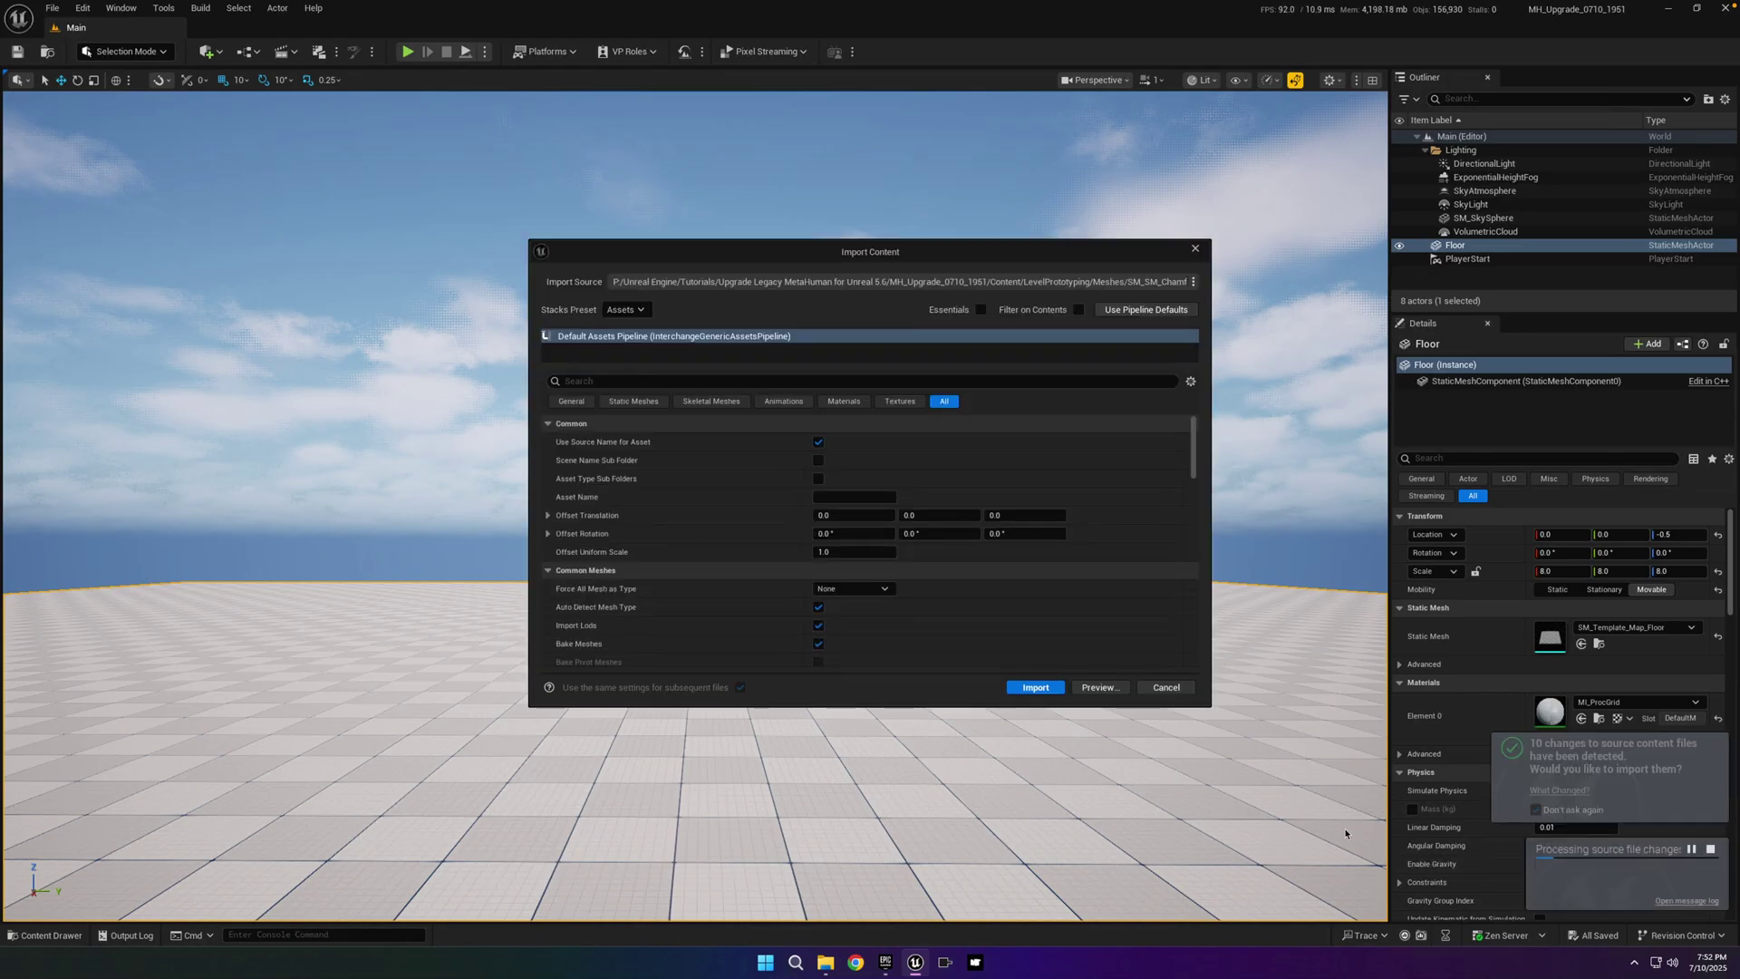
left_click(1046, 692)
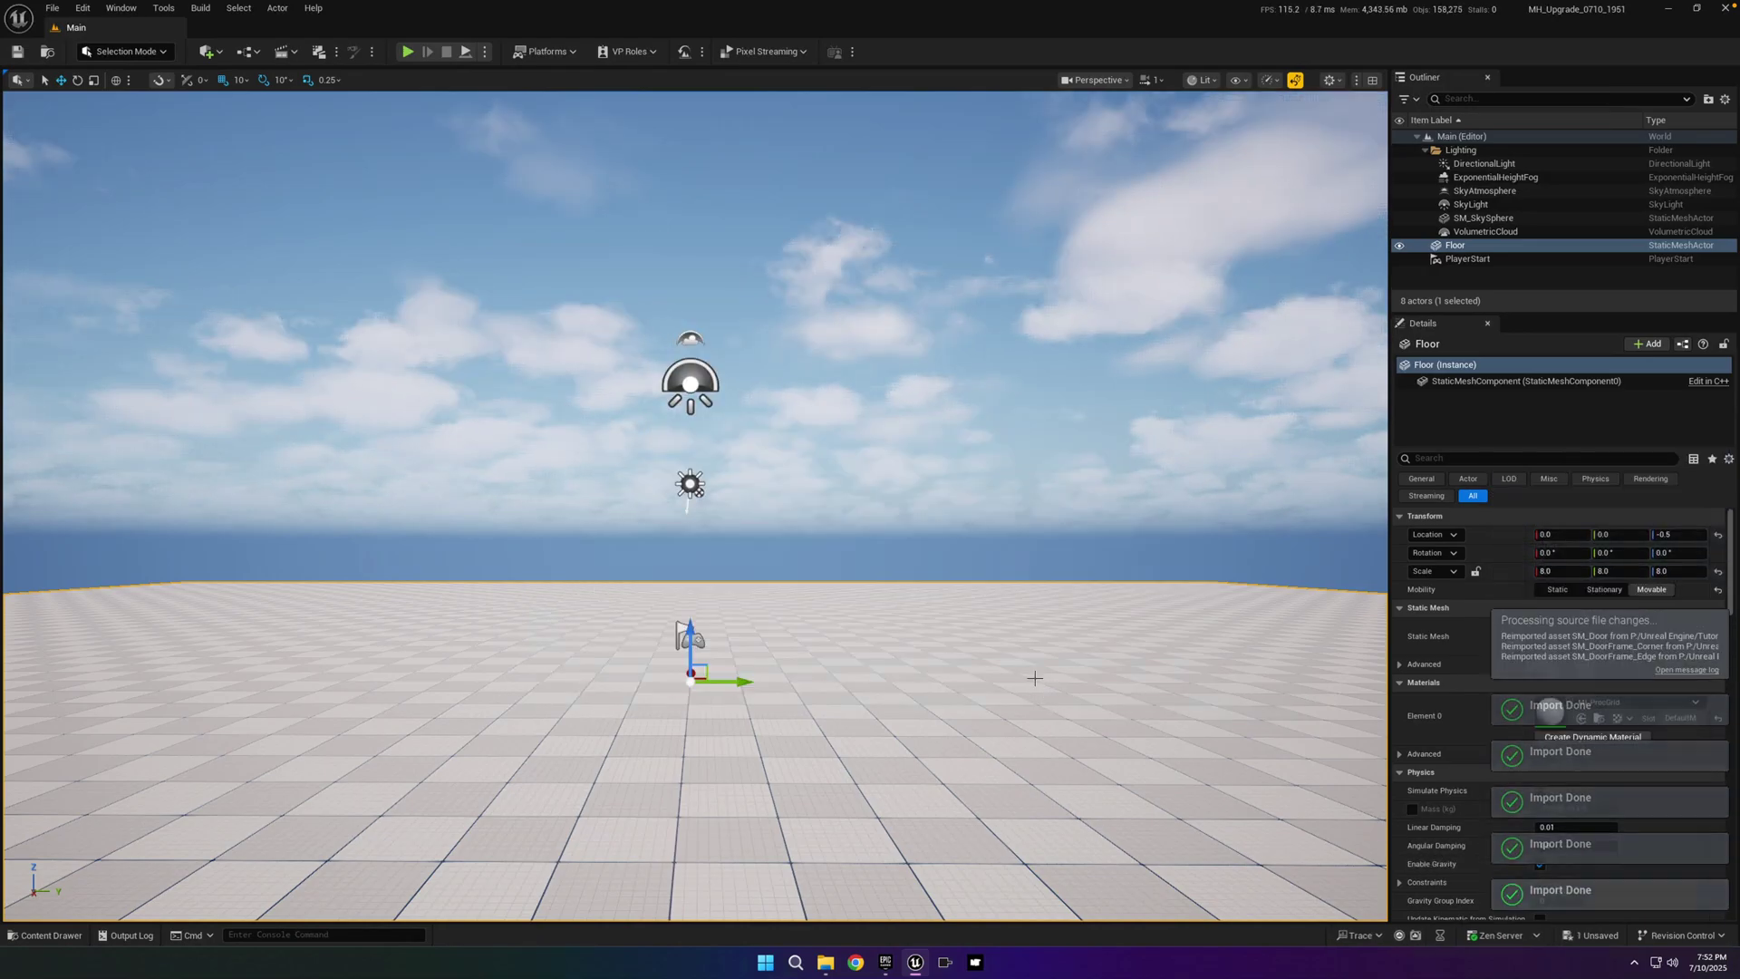
- Enable the MetaHuman Animator and beta MetaHuman Creator plugins from Edit > Plugins
left_click(82, 8)
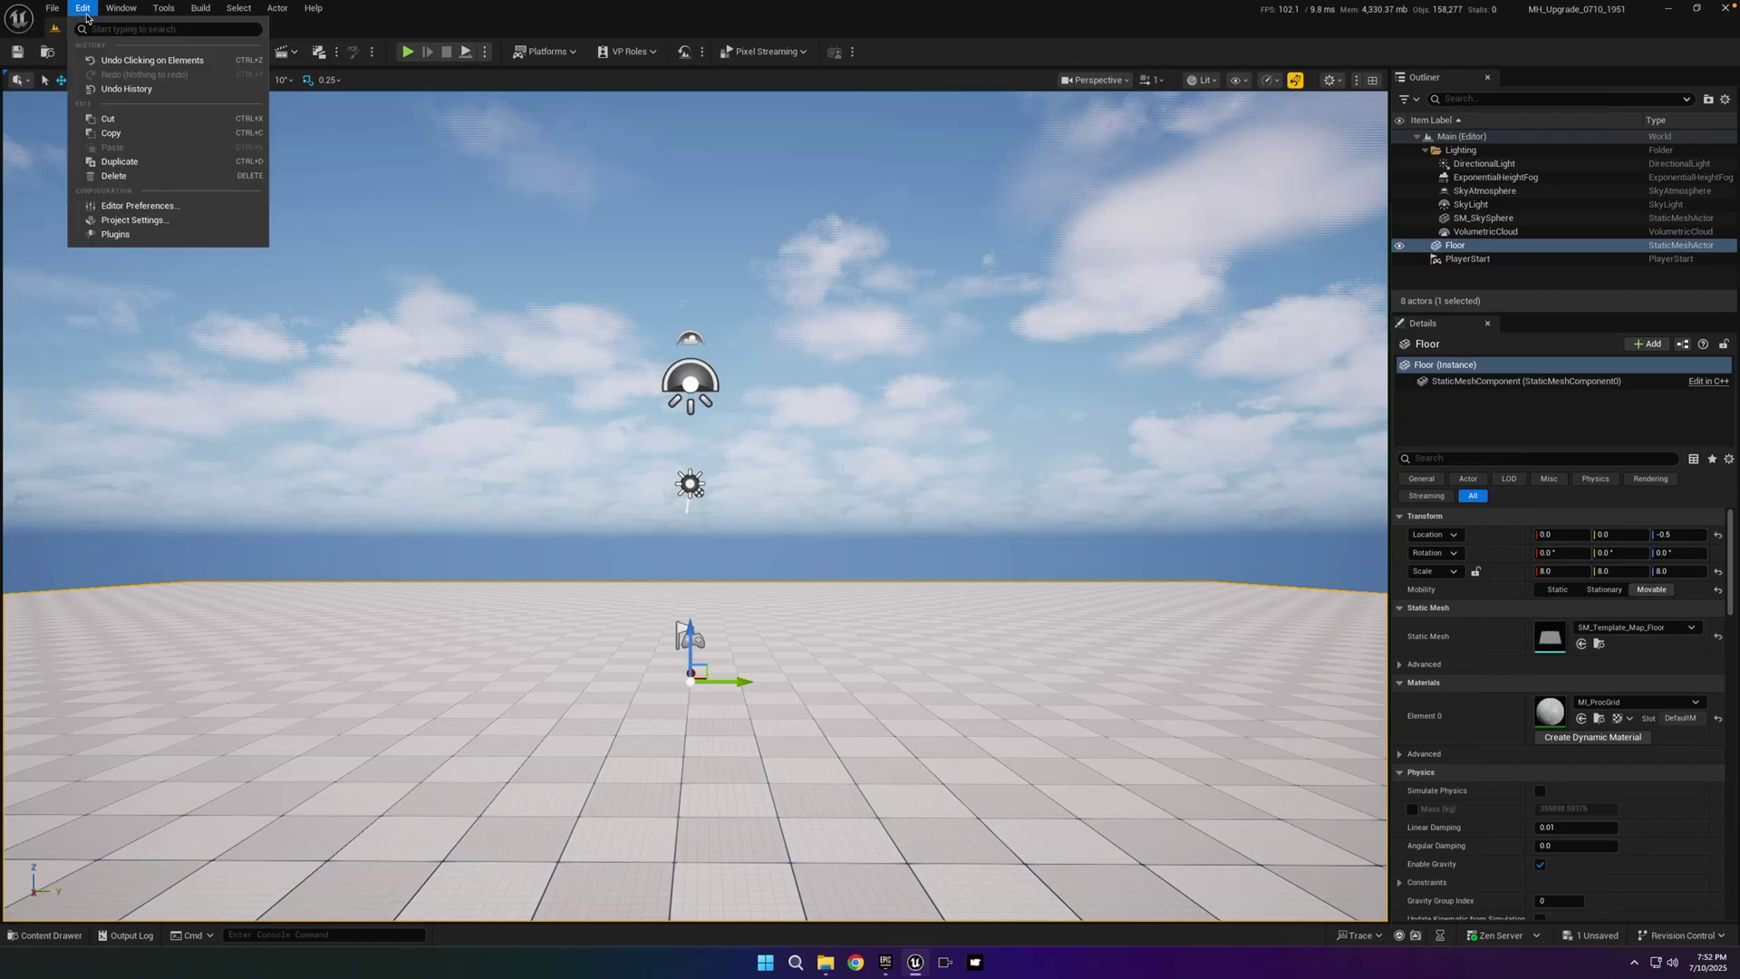
left_click(118, 229)
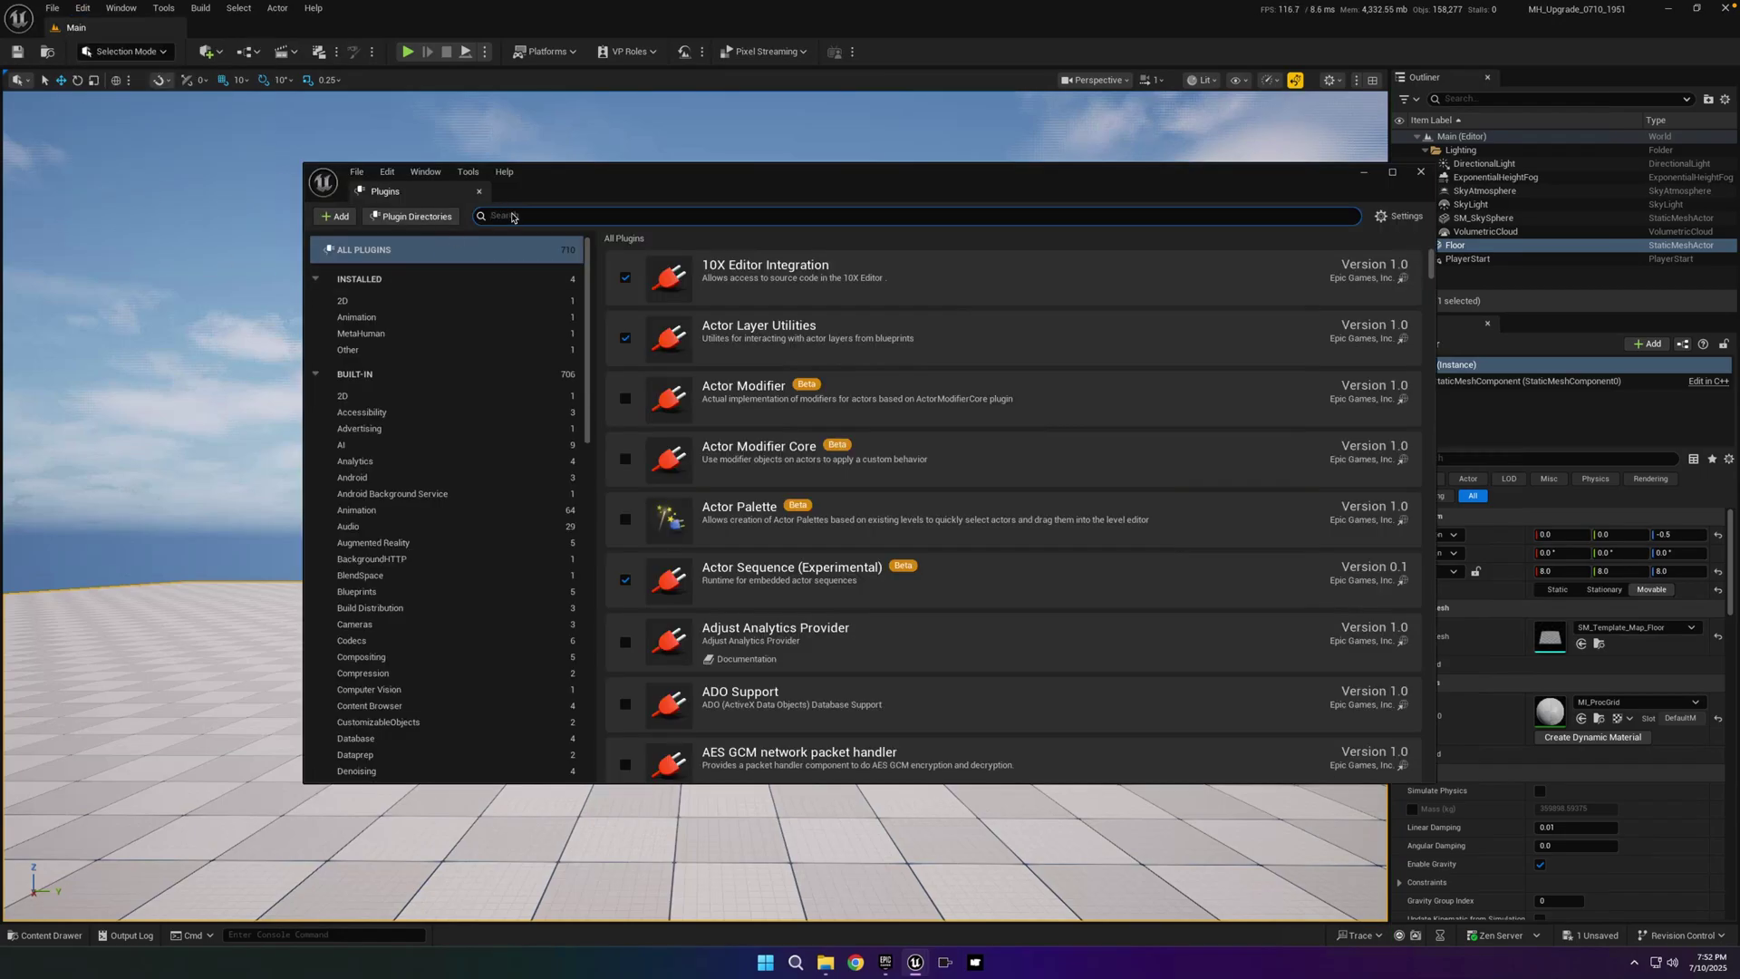
type("metahum")
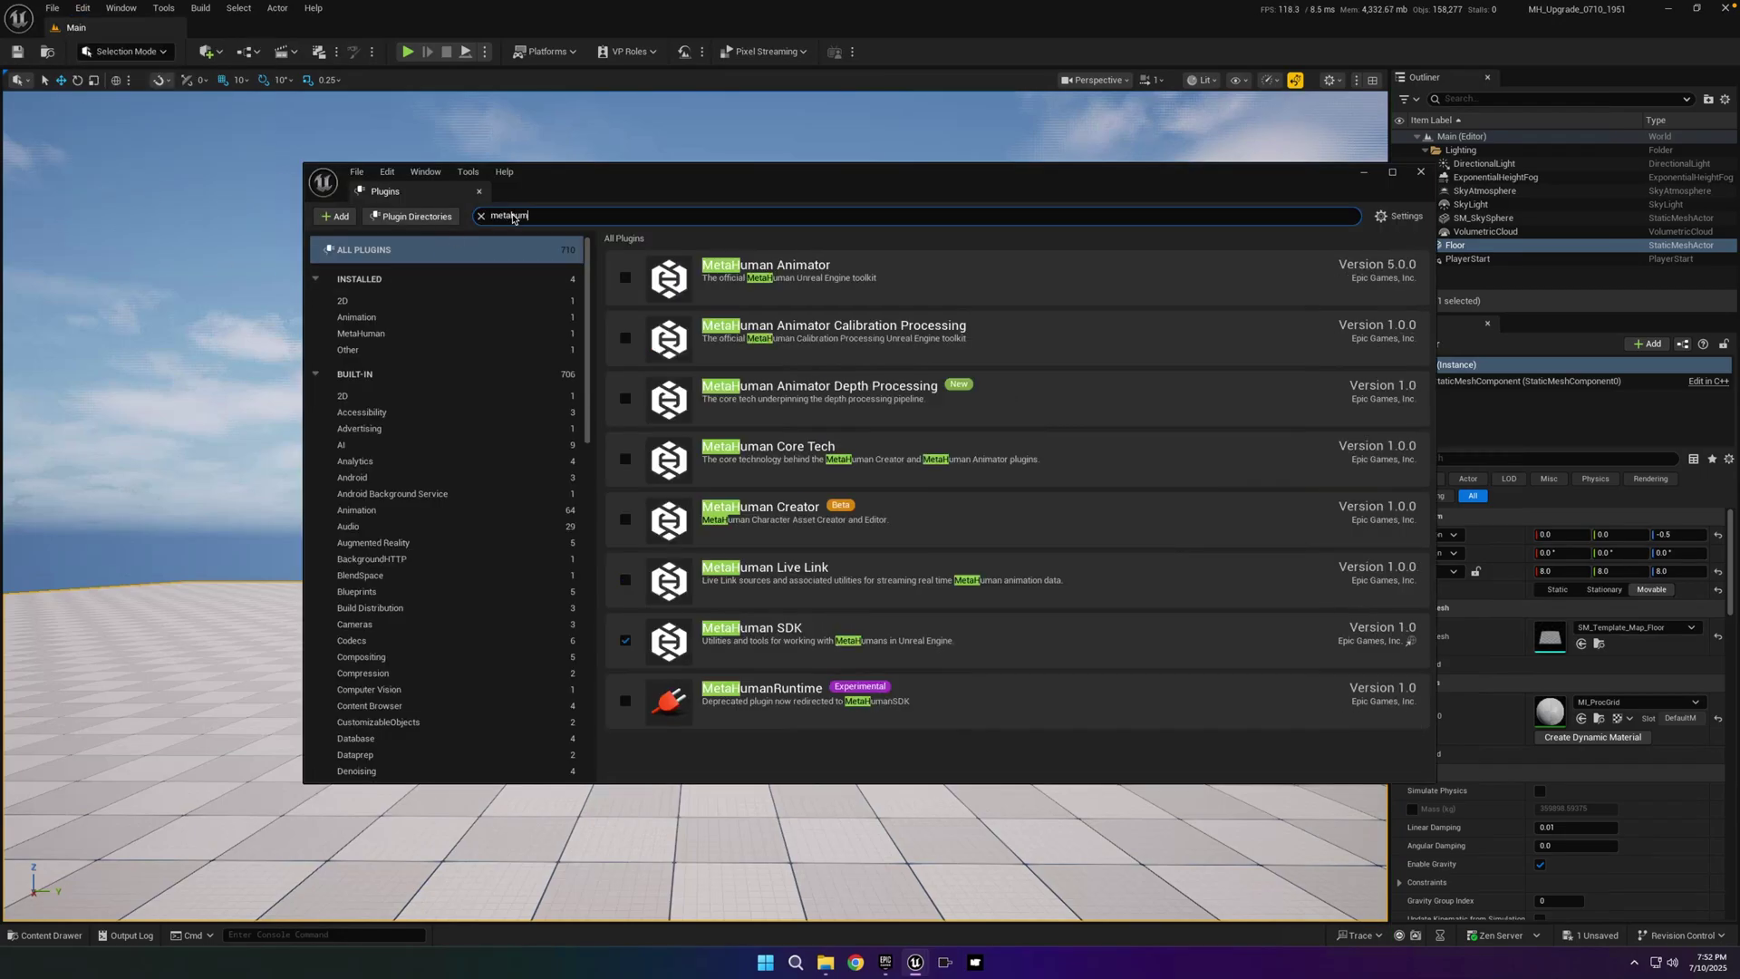
left_click(625, 278)
left_click(625, 519)
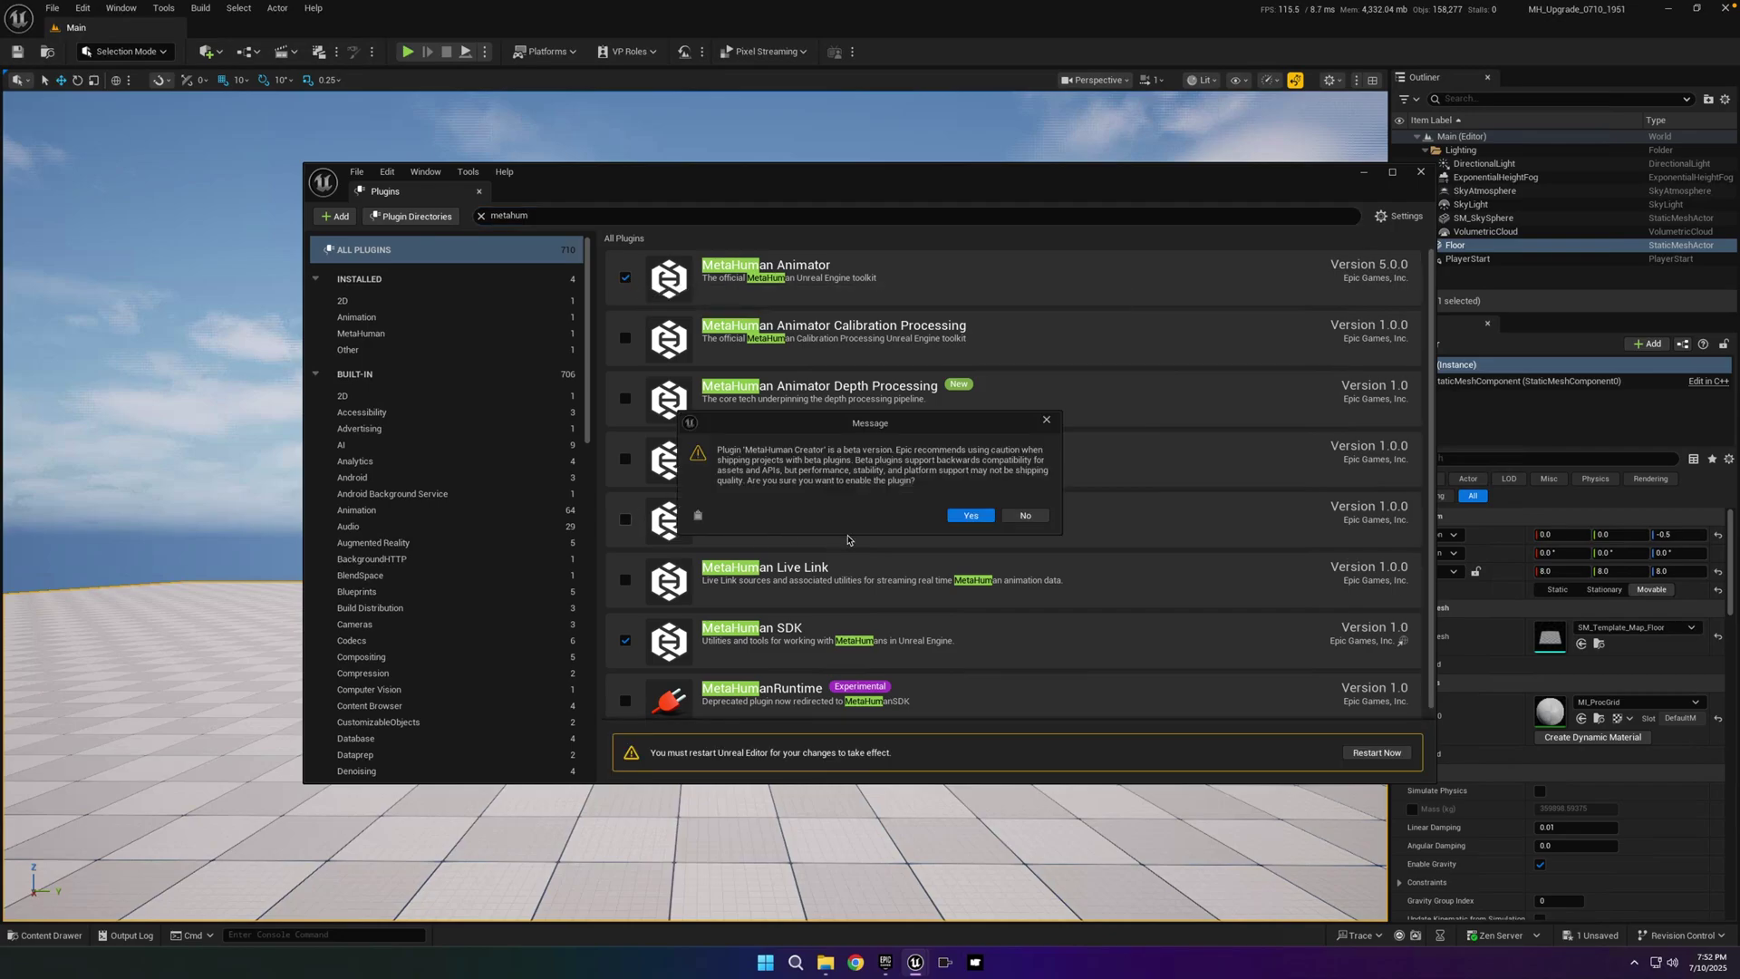
left_click(957, 517)
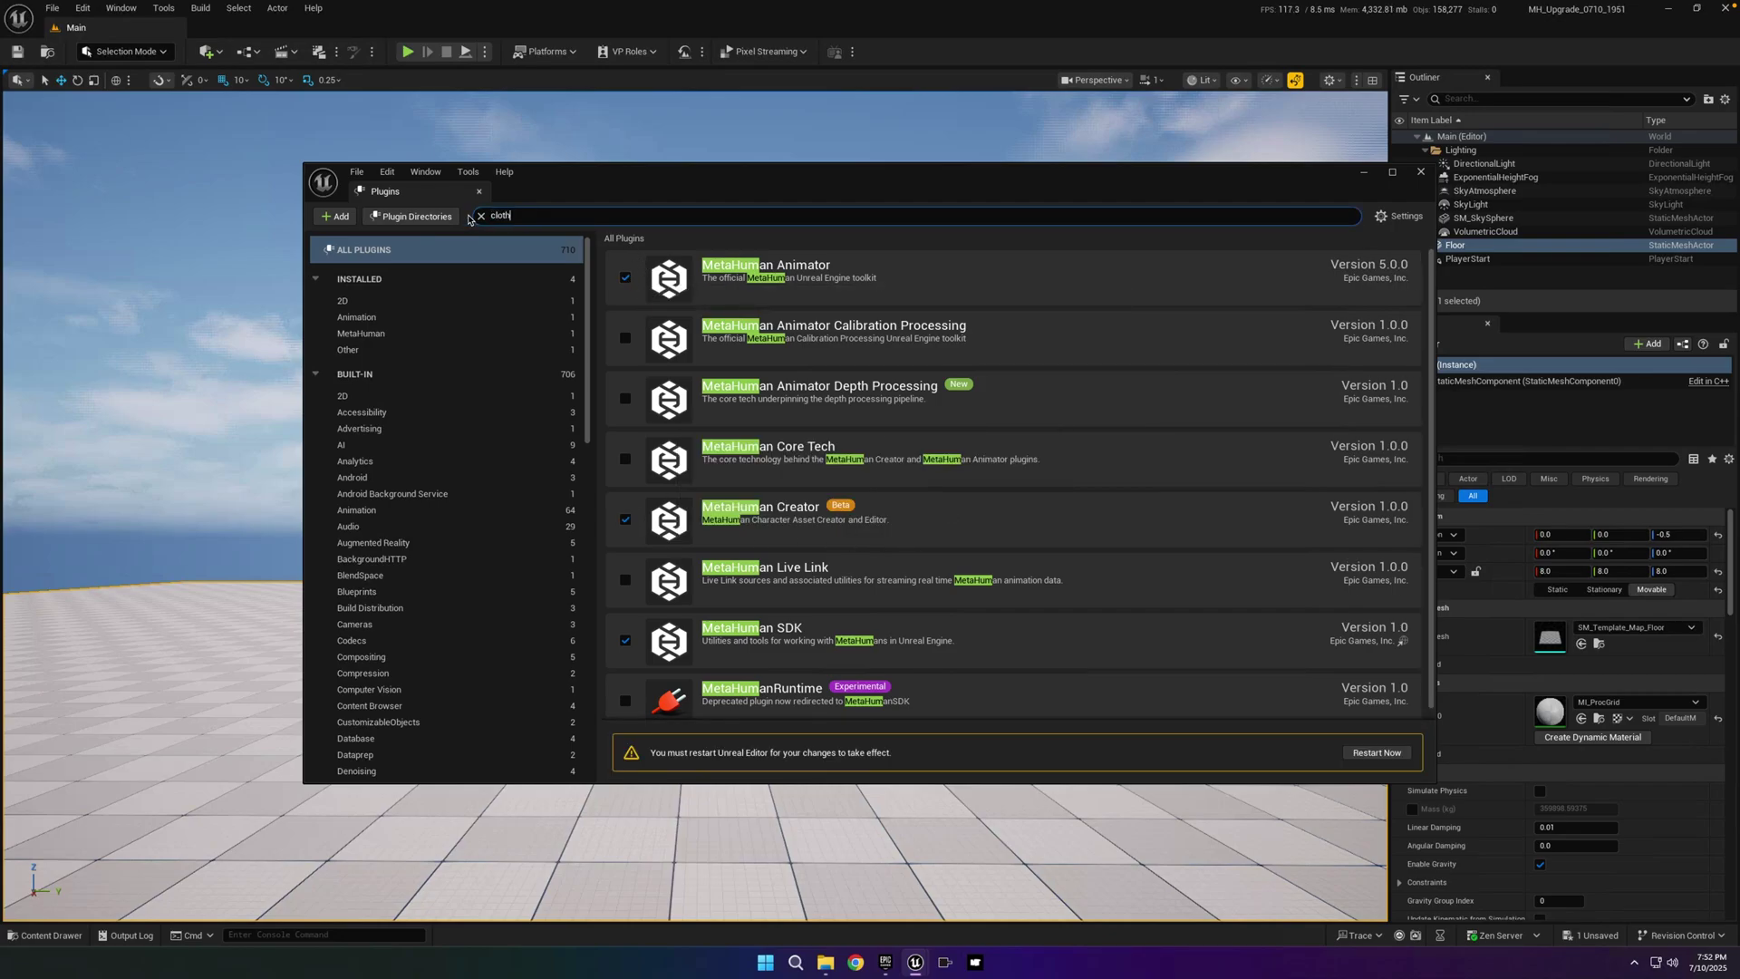
- Enable the beta Chaos Cloth Asset Editor and experimental Chaos Outfit Asset plugins
left_click(626, 398)
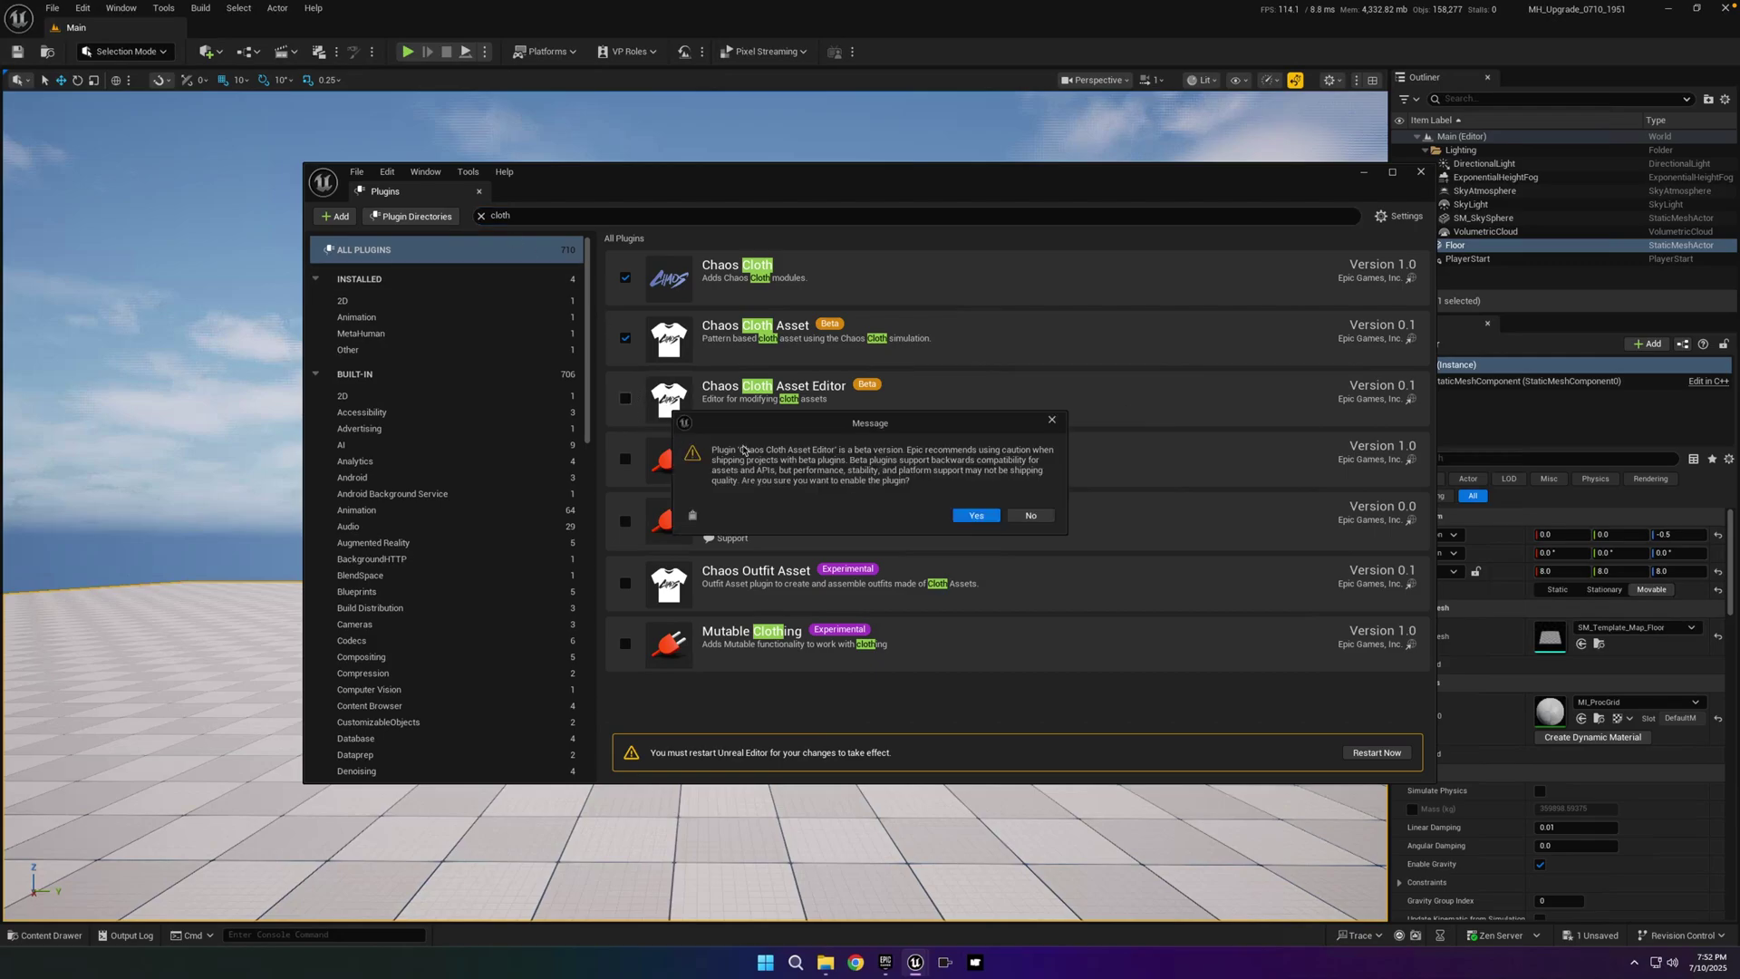
left_click(976, 516)
left_click(625, 583)
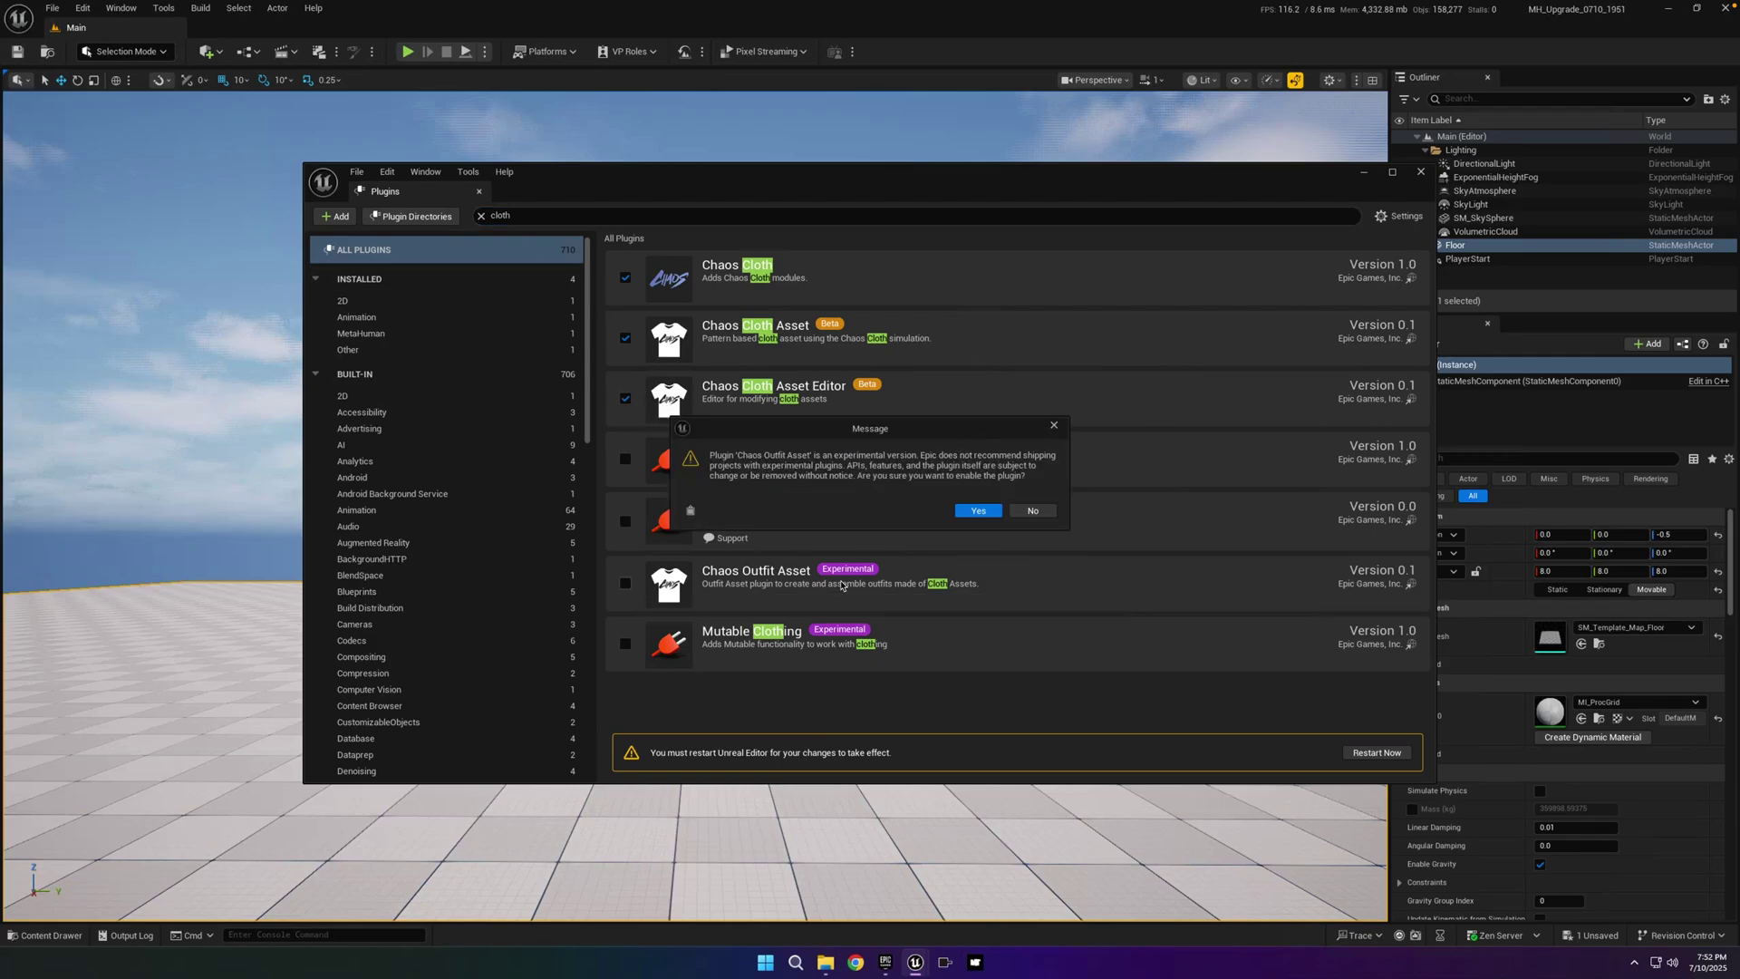
left_click(977, 512)
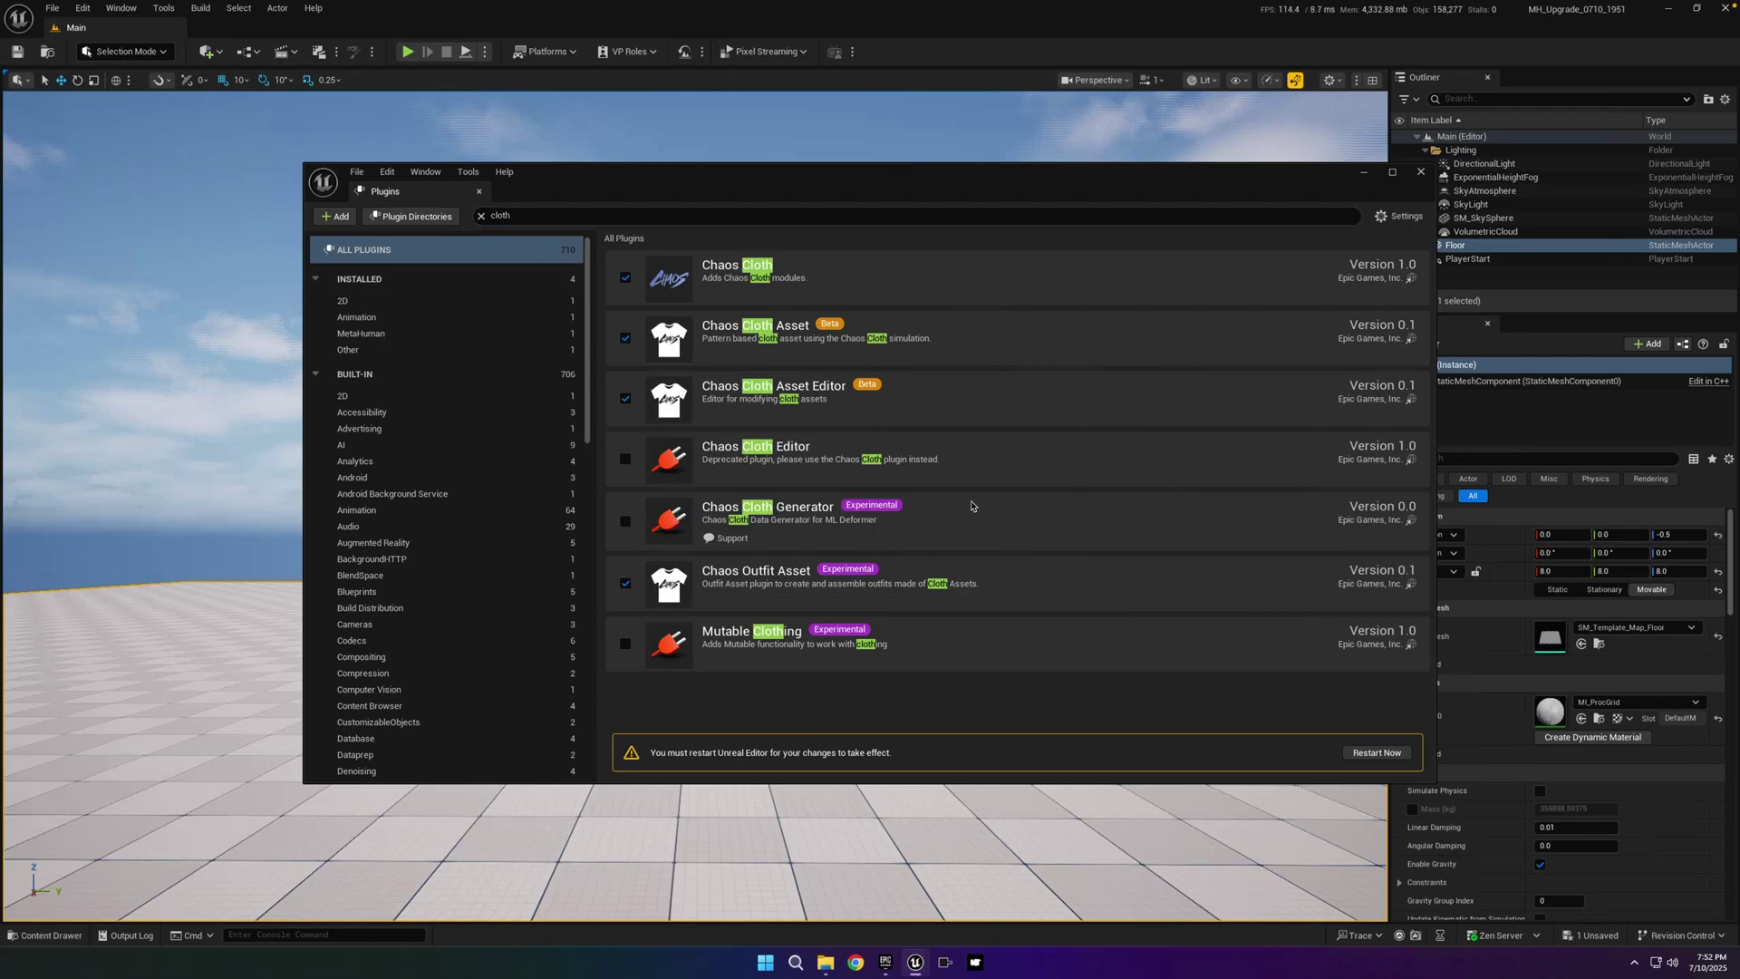
- Restart the editor, saving modified content, and close the plugin manager
left_click(1375, 754)
left_click(907, 633)
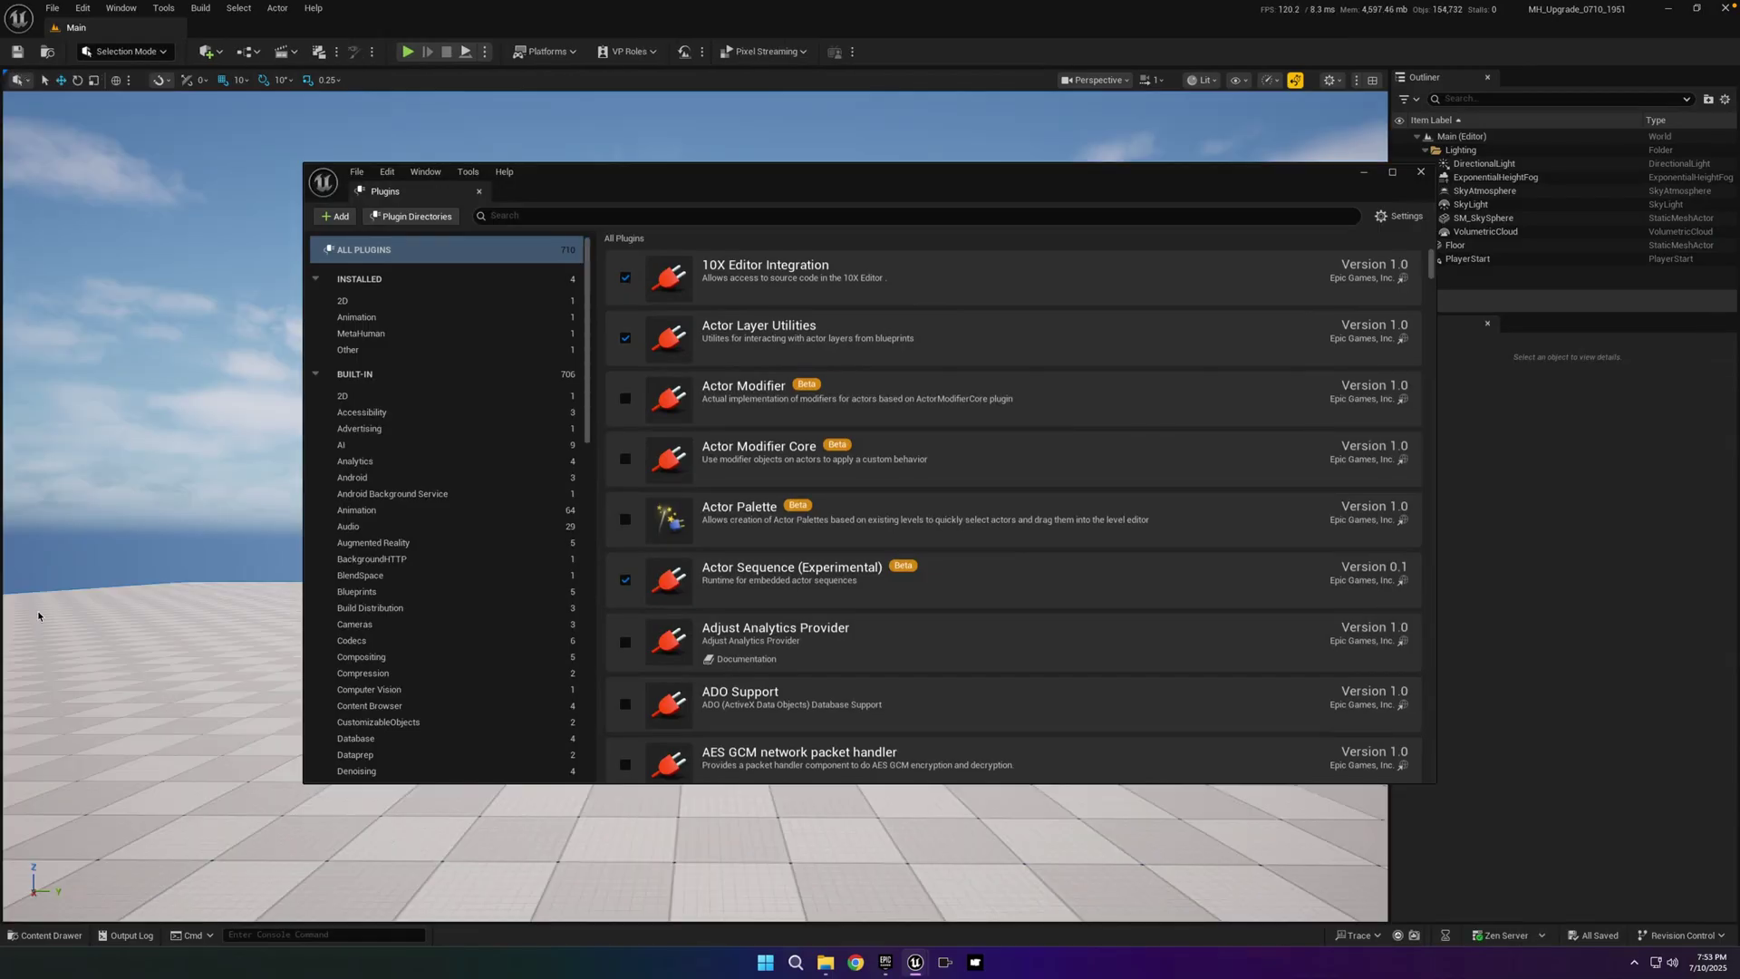
left_click(1420, 171)
left_click(897, 652)
- Open Quixel Bridge and select SimOne_Real under MetaHumans > My MetaHumans
key("ctrl+space")
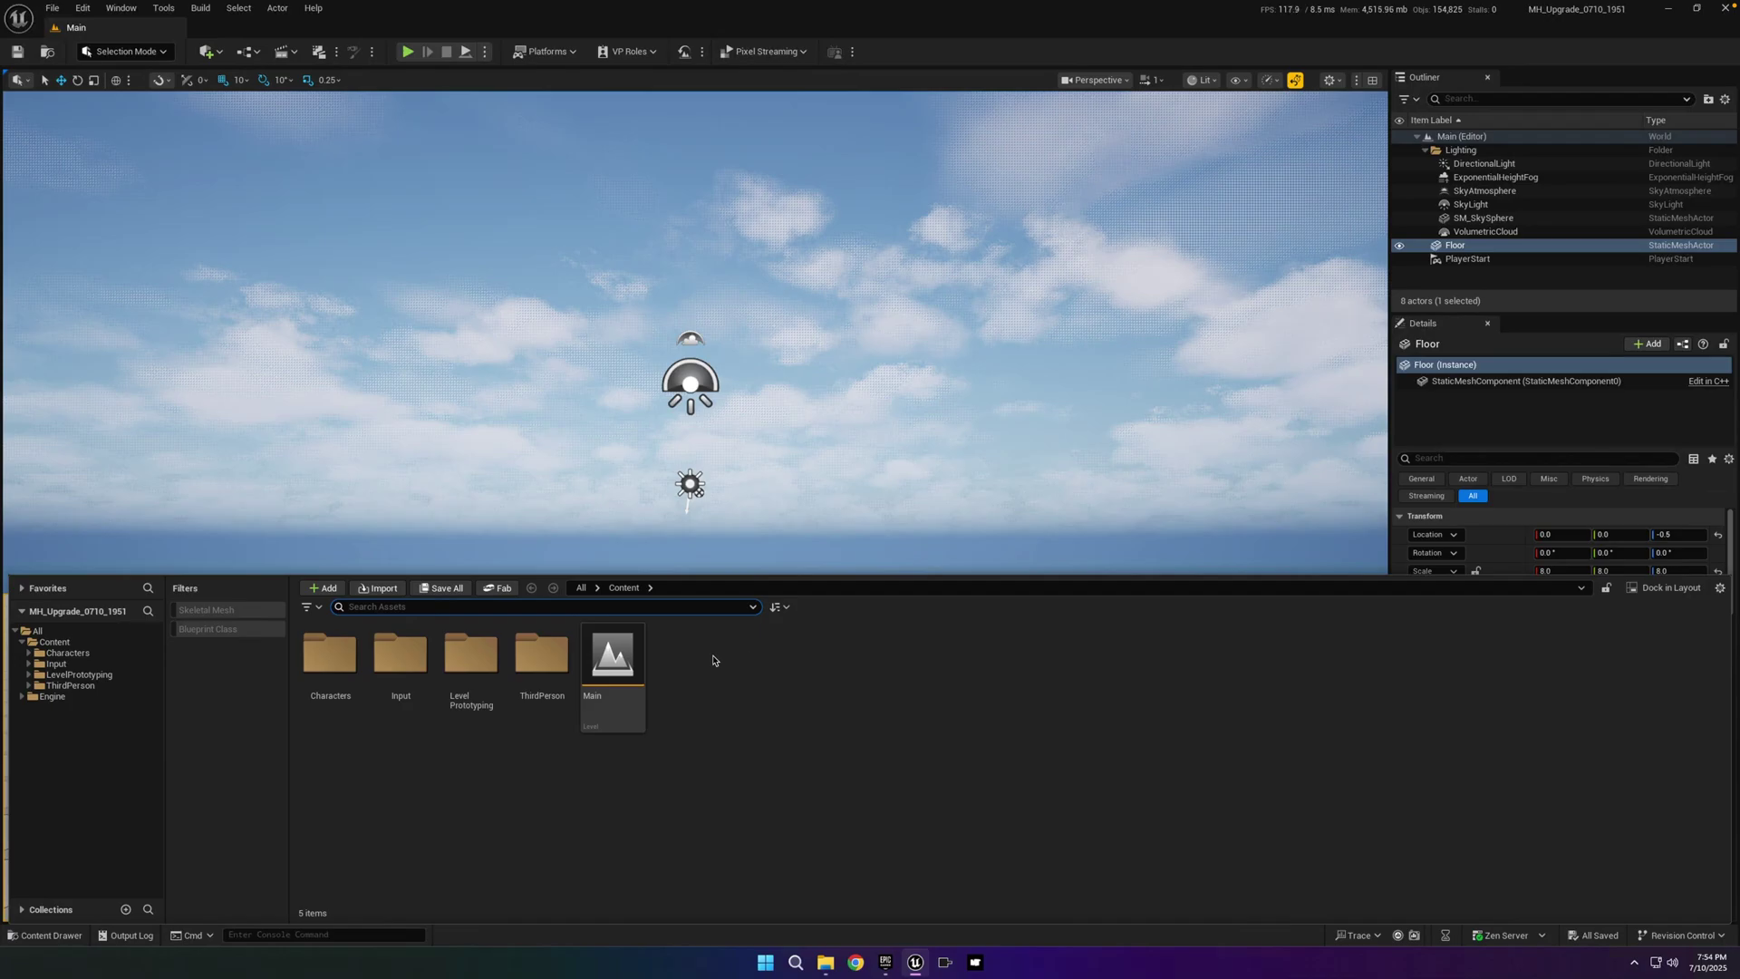
right_click(712, 660)
left_click(765, 347)
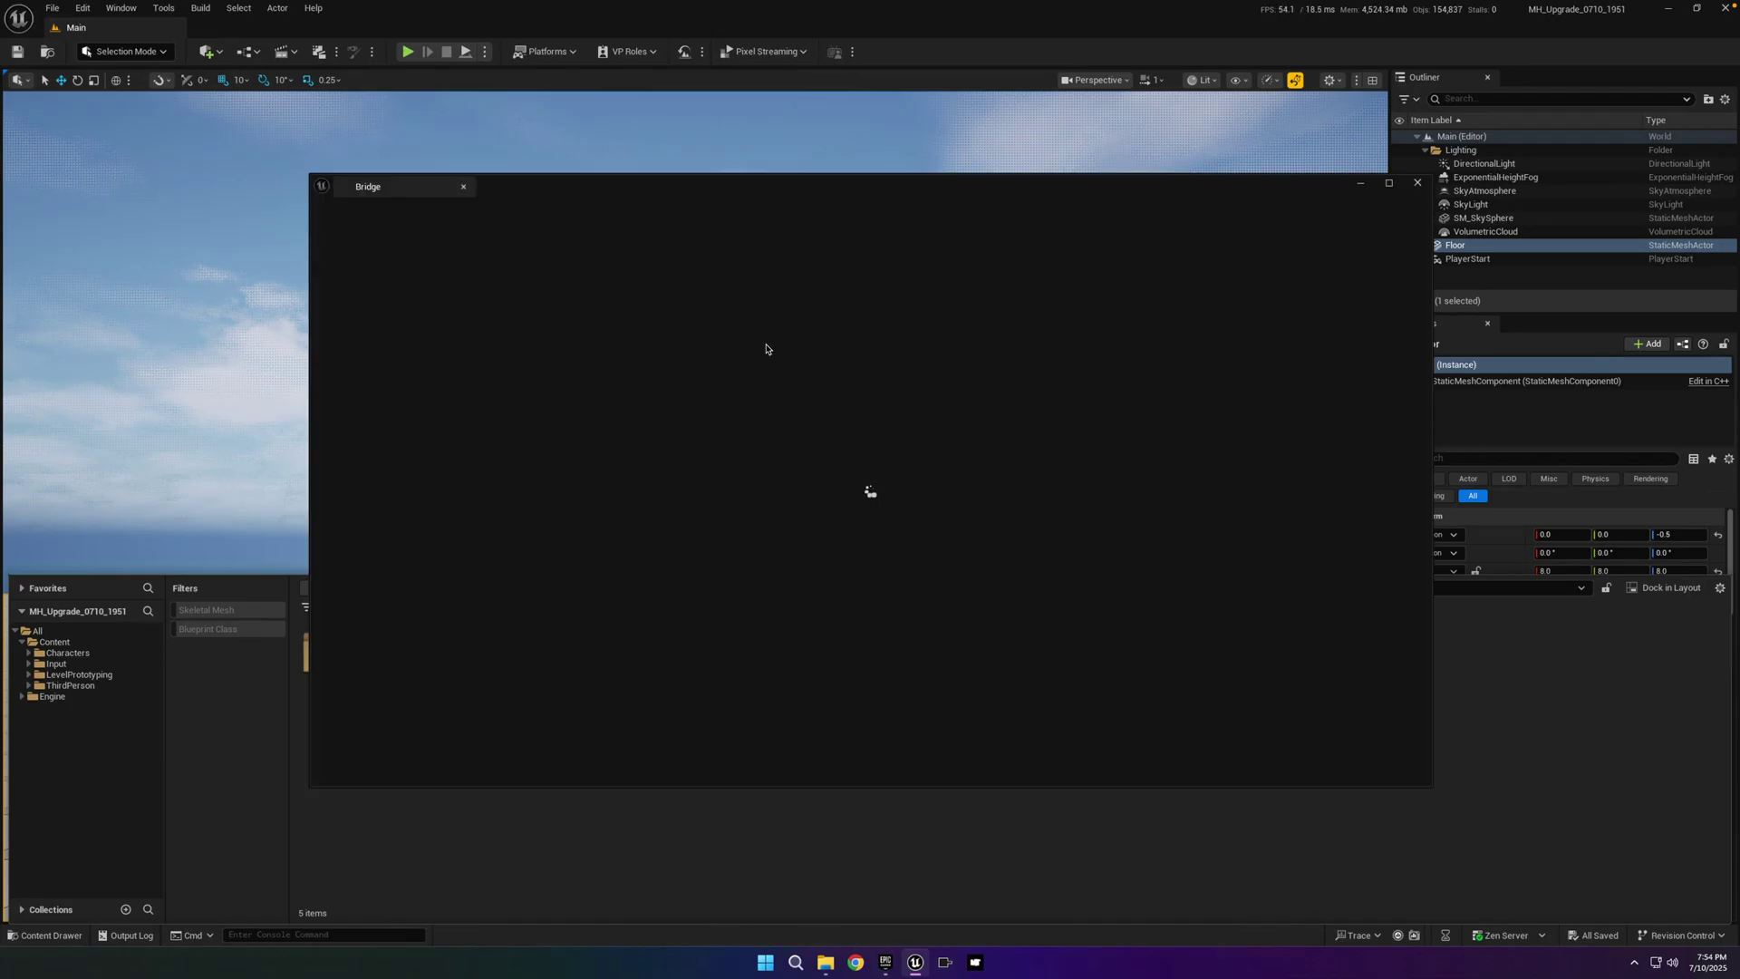
left_click(1407, 222)
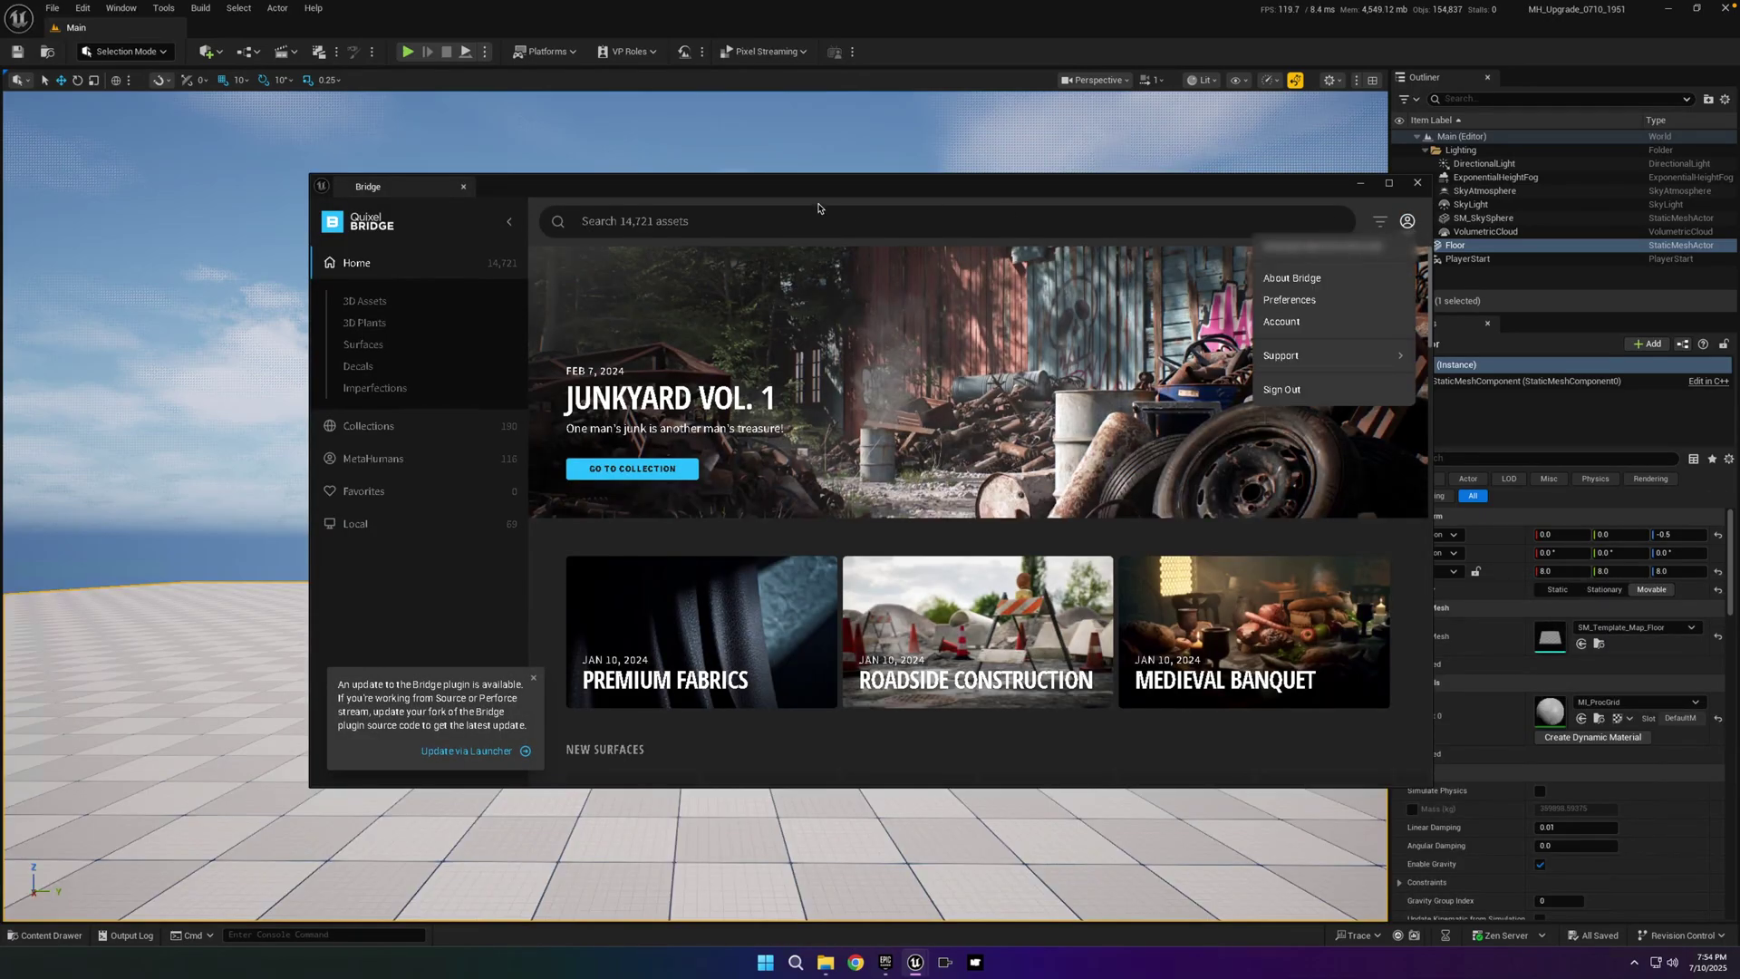
left_click(373, 458)
left_click(381, 388)
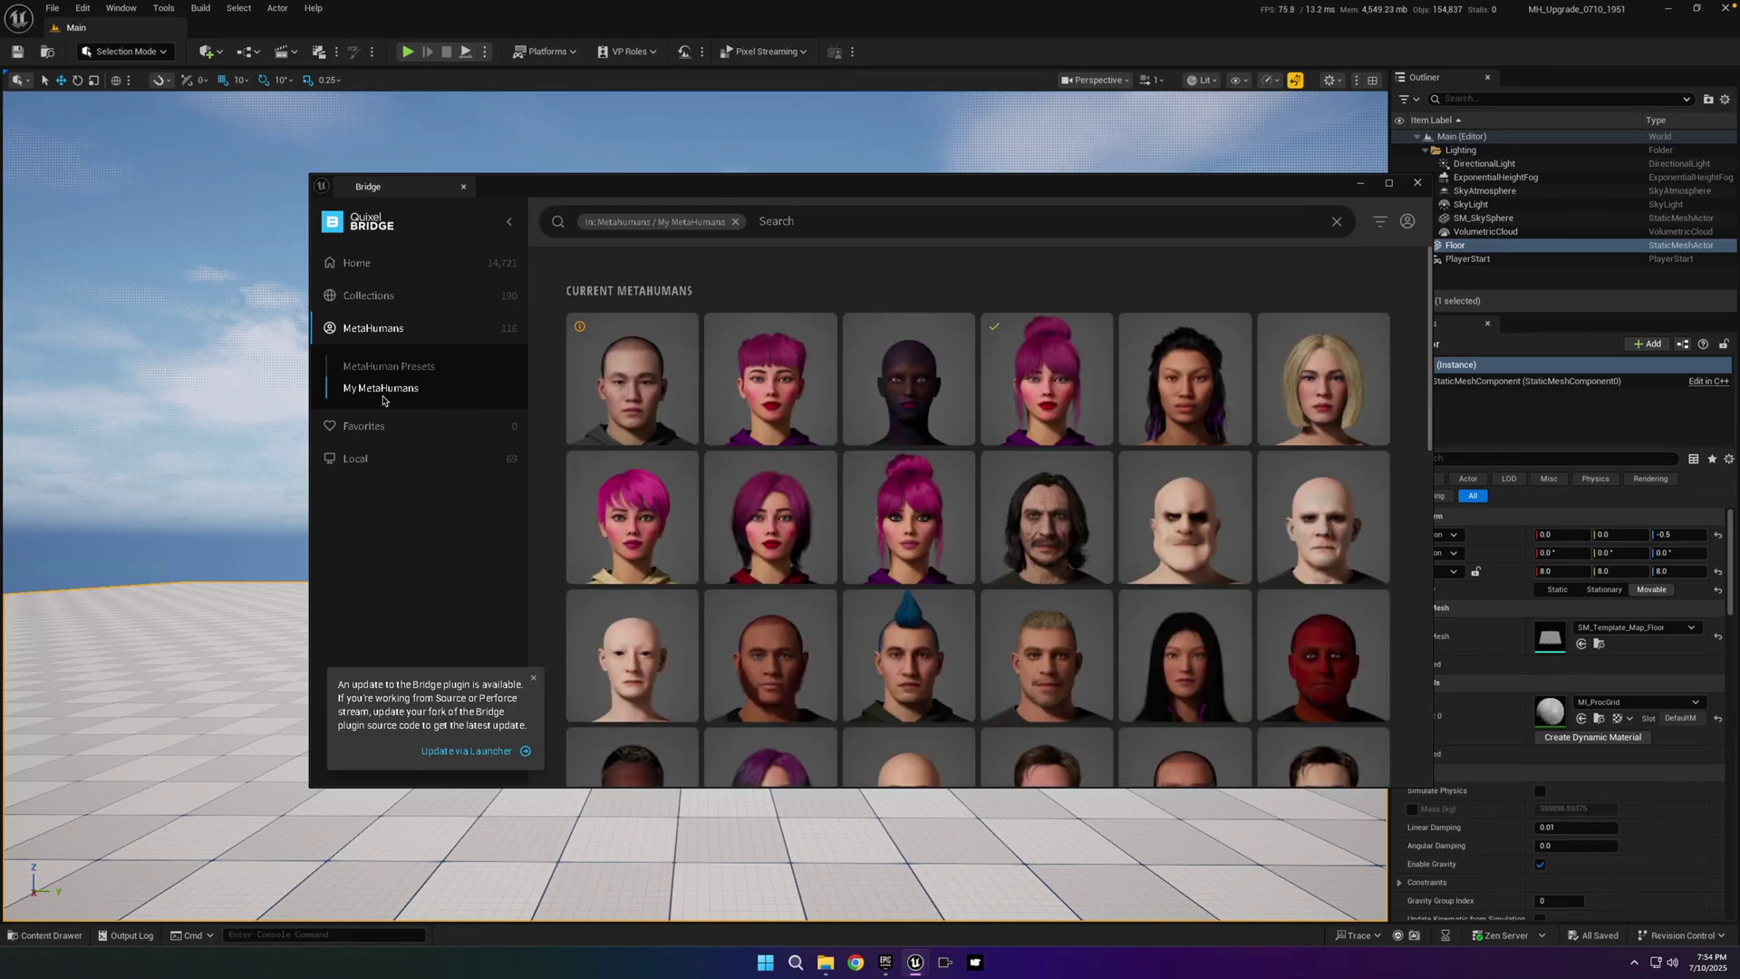
left_click(936, 509)
- Download SimOne_Real at Cinematic (Complete) quality, then add it with Import and Migrate
left_click(1234, 759)
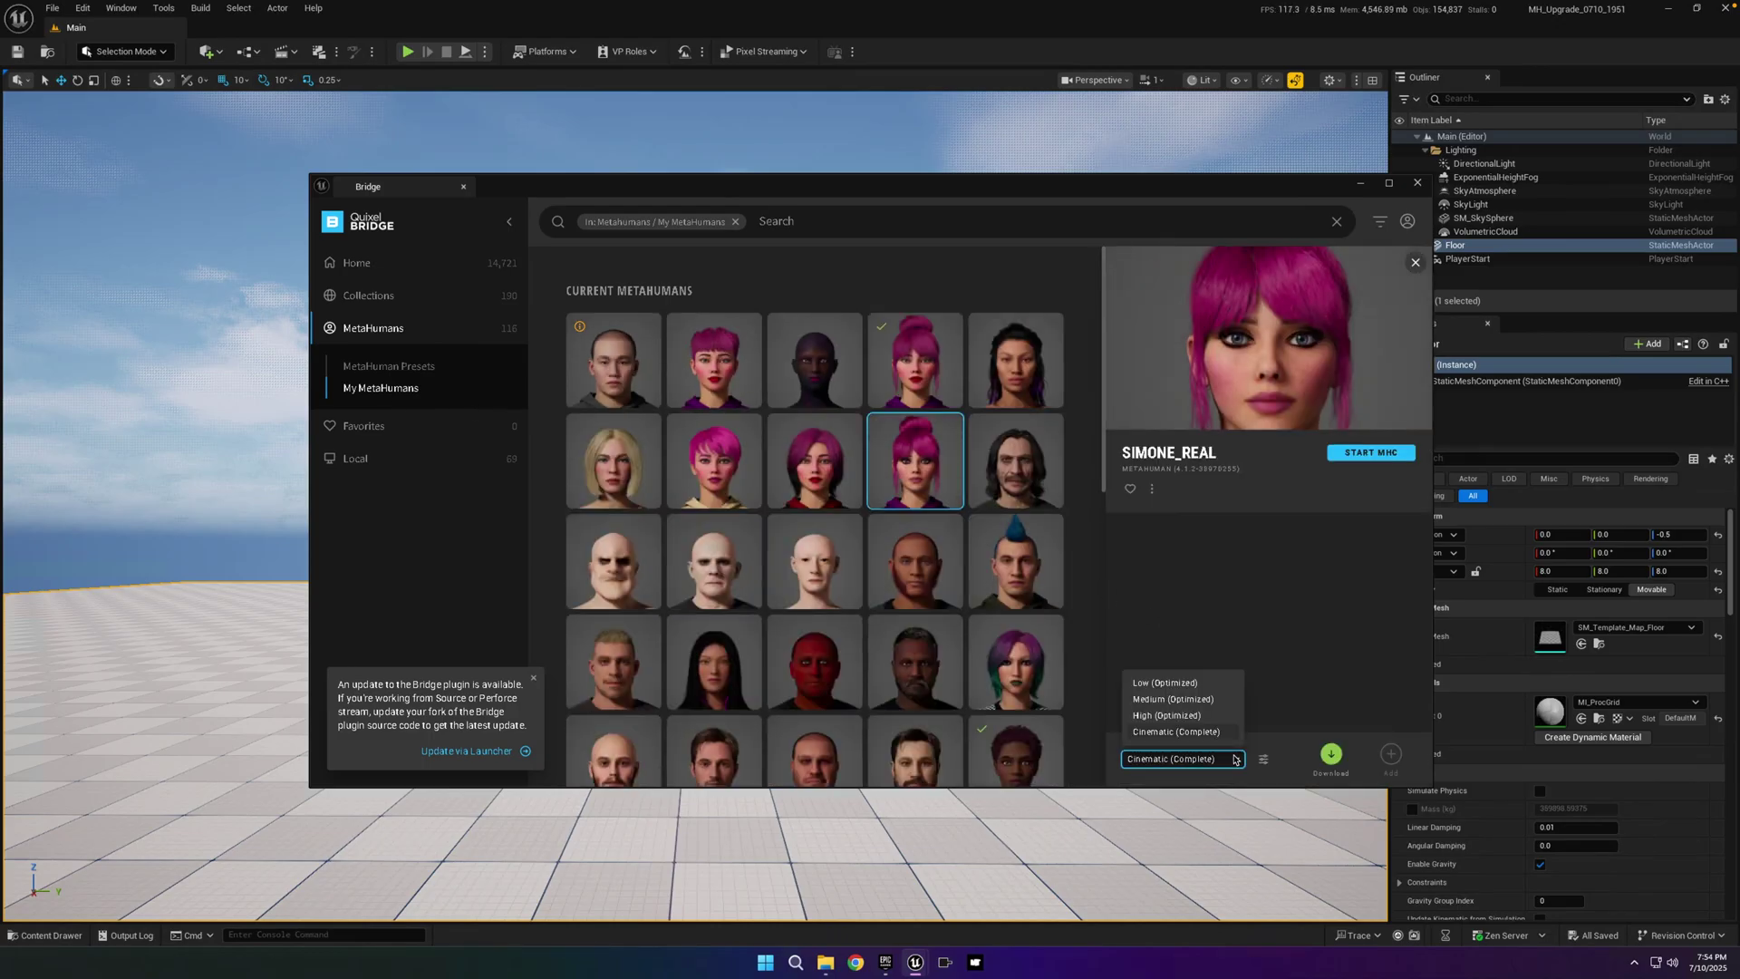
left_click(1215, 732)
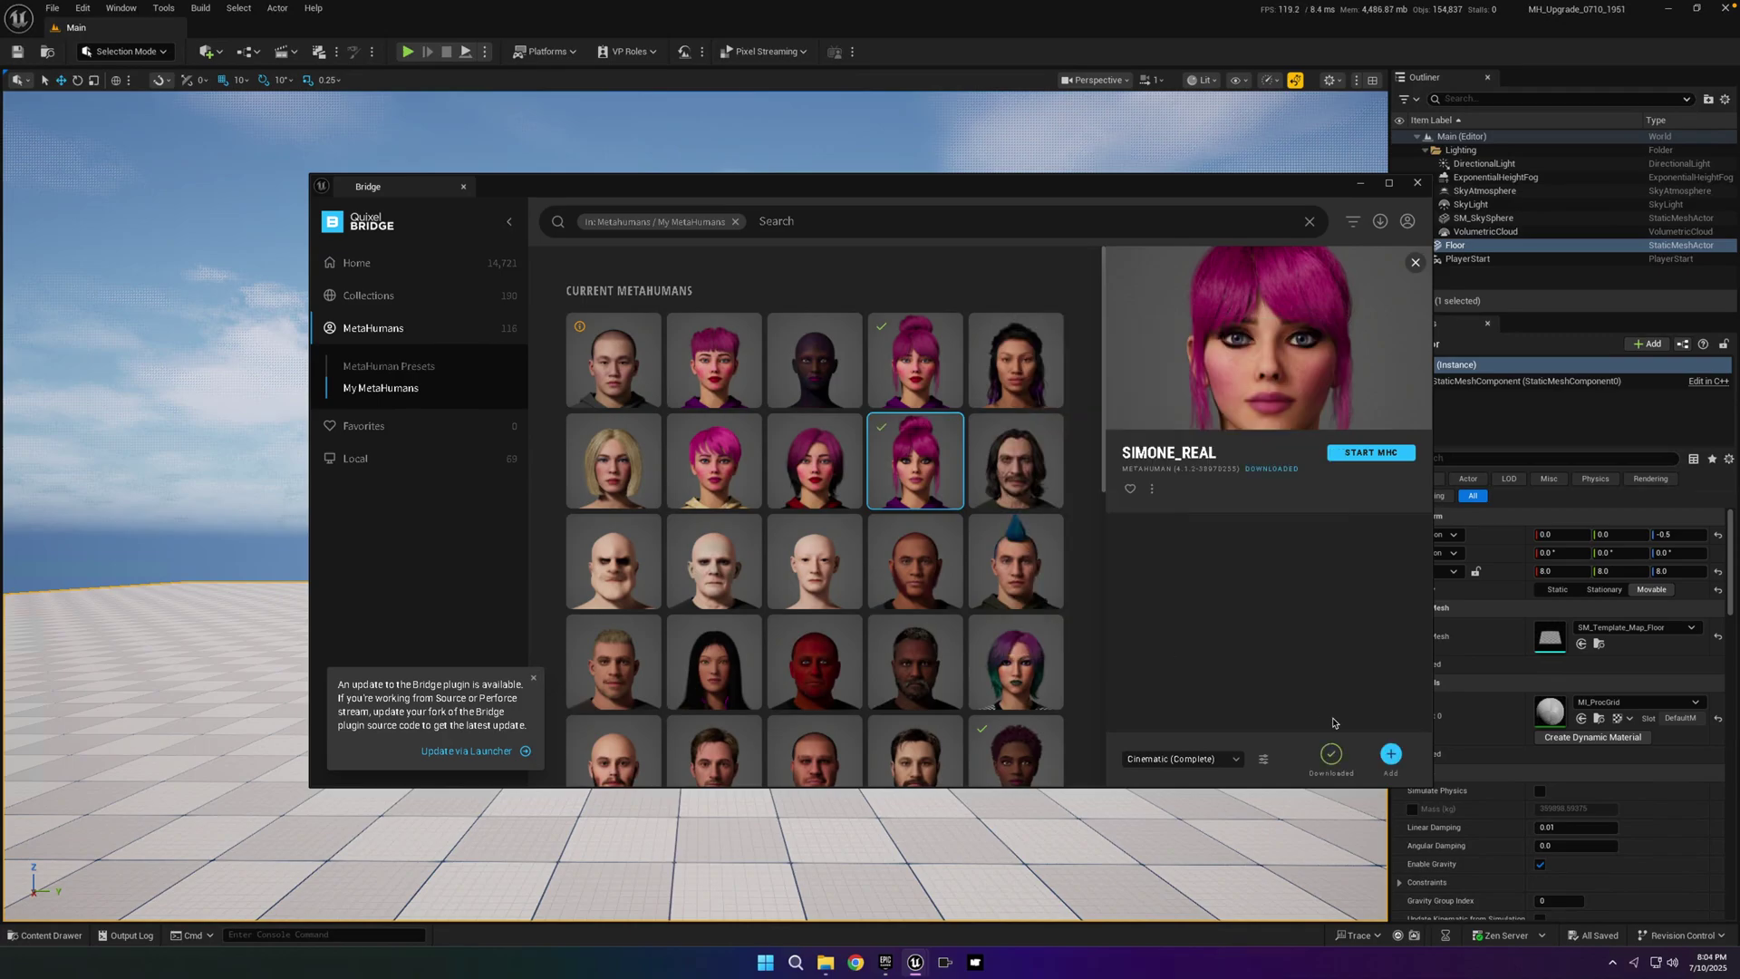
left_click(1391, 755)
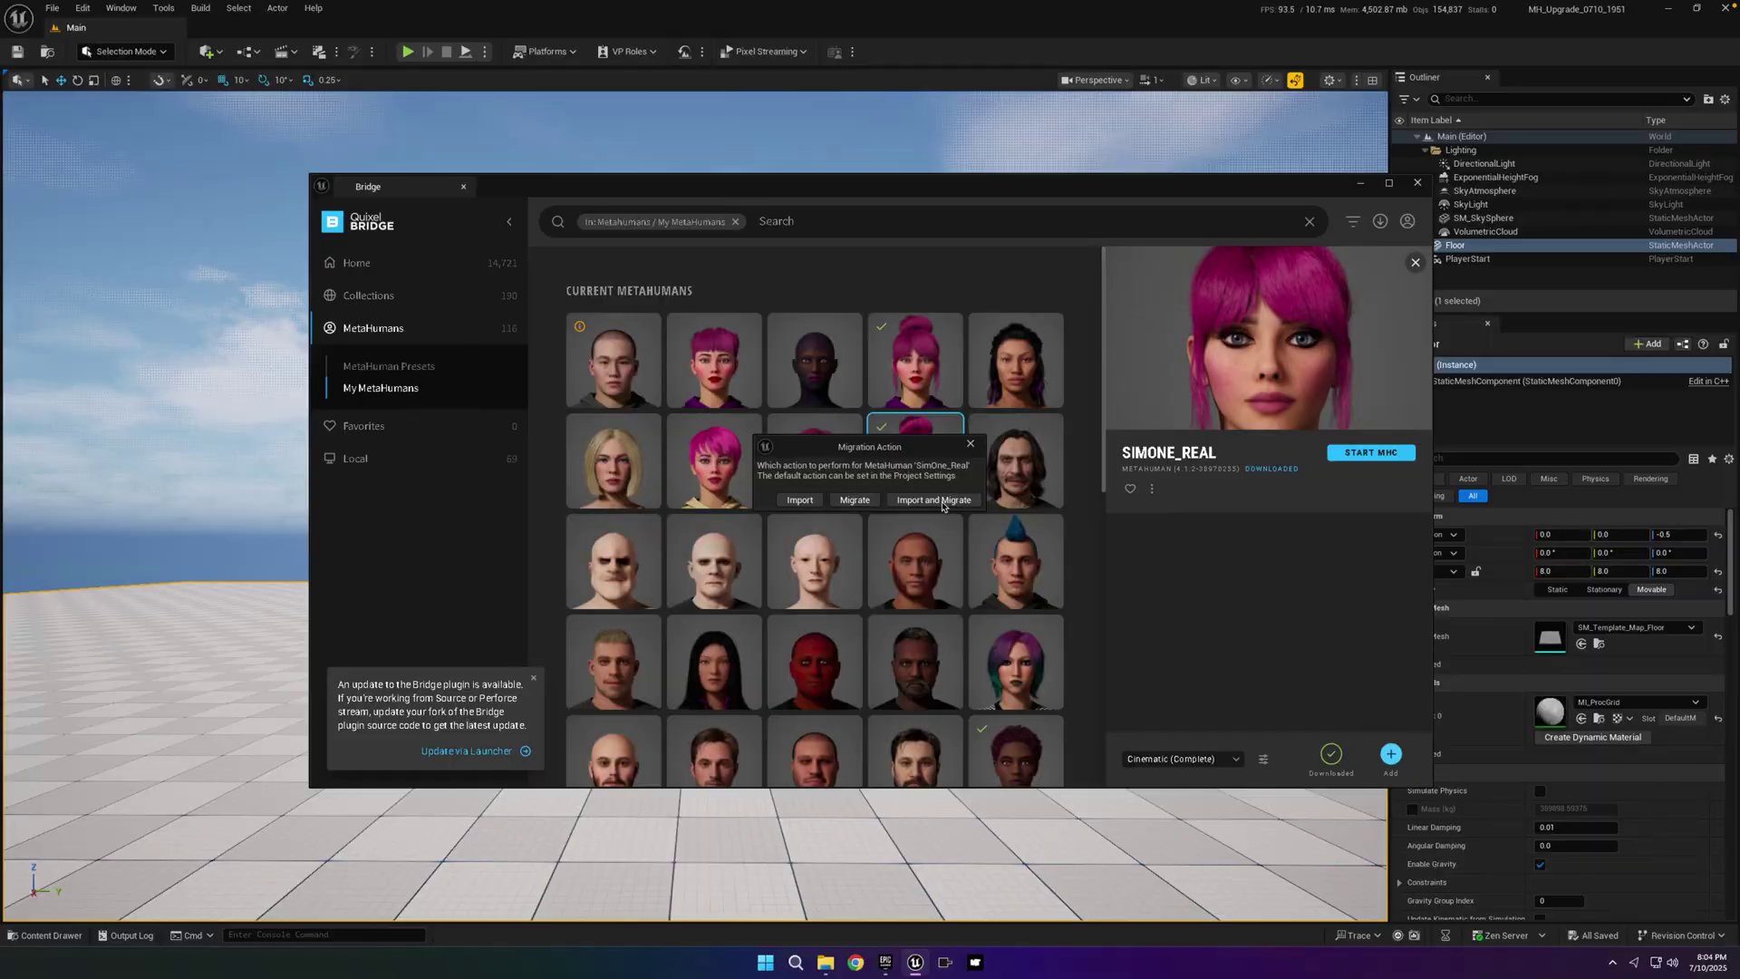
left_click(940, 505)
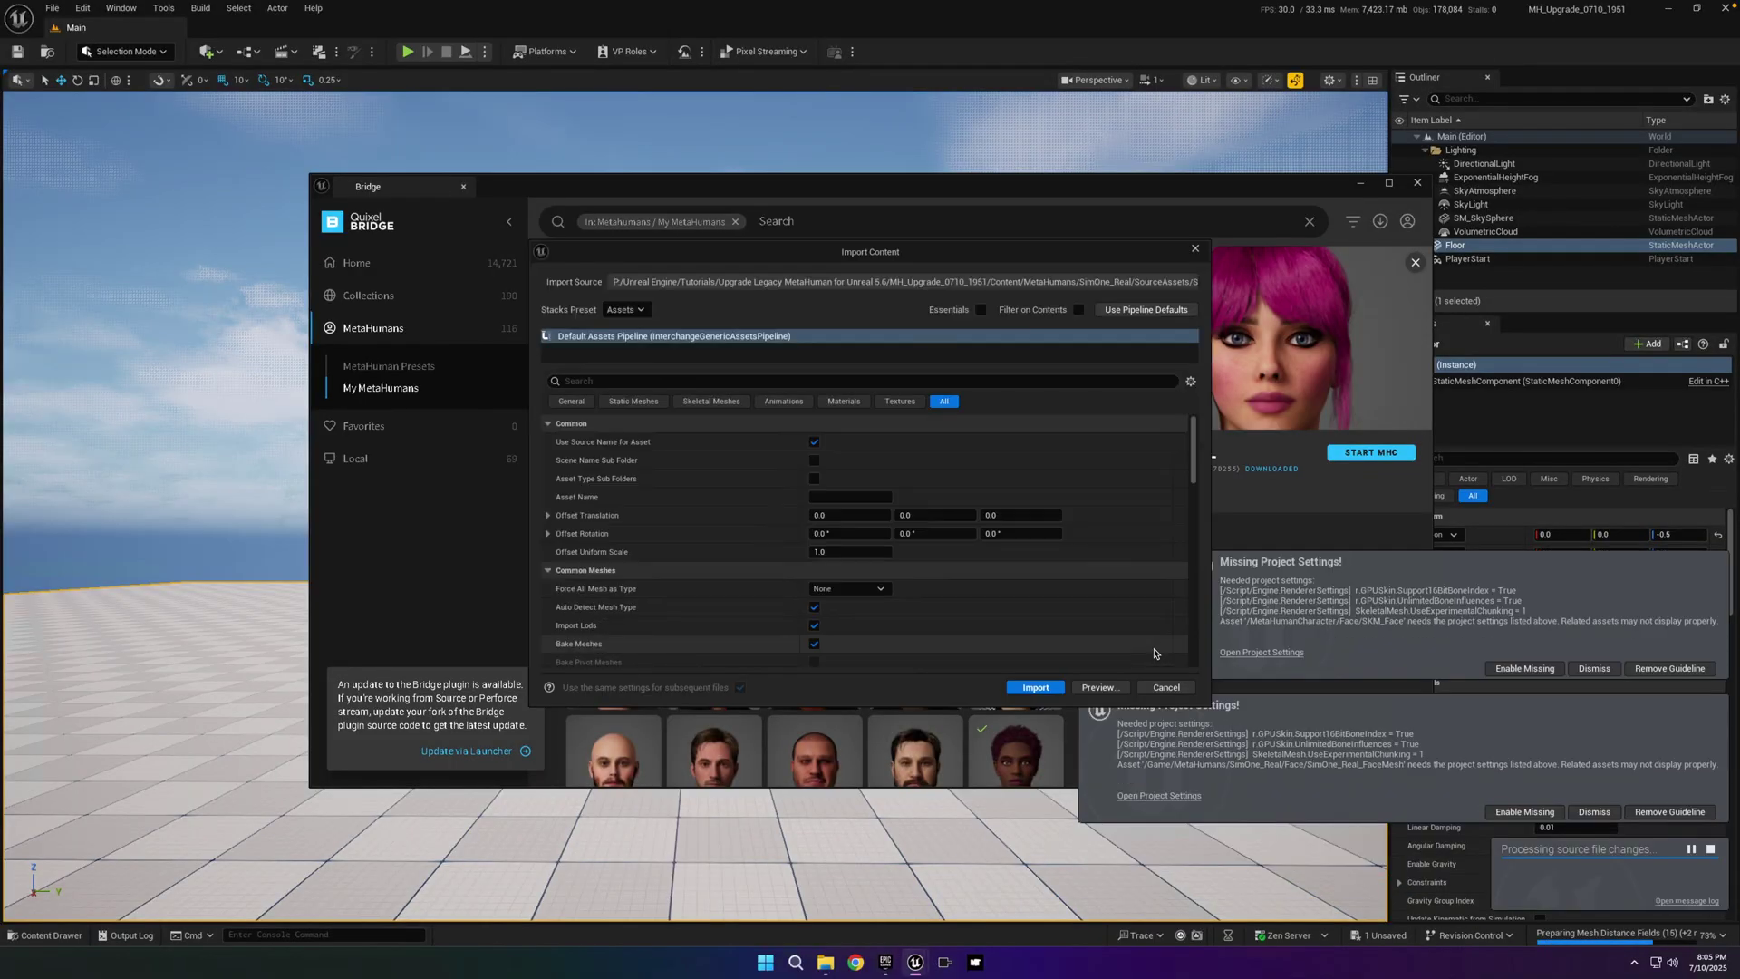
- Confirm the Import Content dialog for SimOne_Real's assets and close Bridge
left_click(1025, 686)
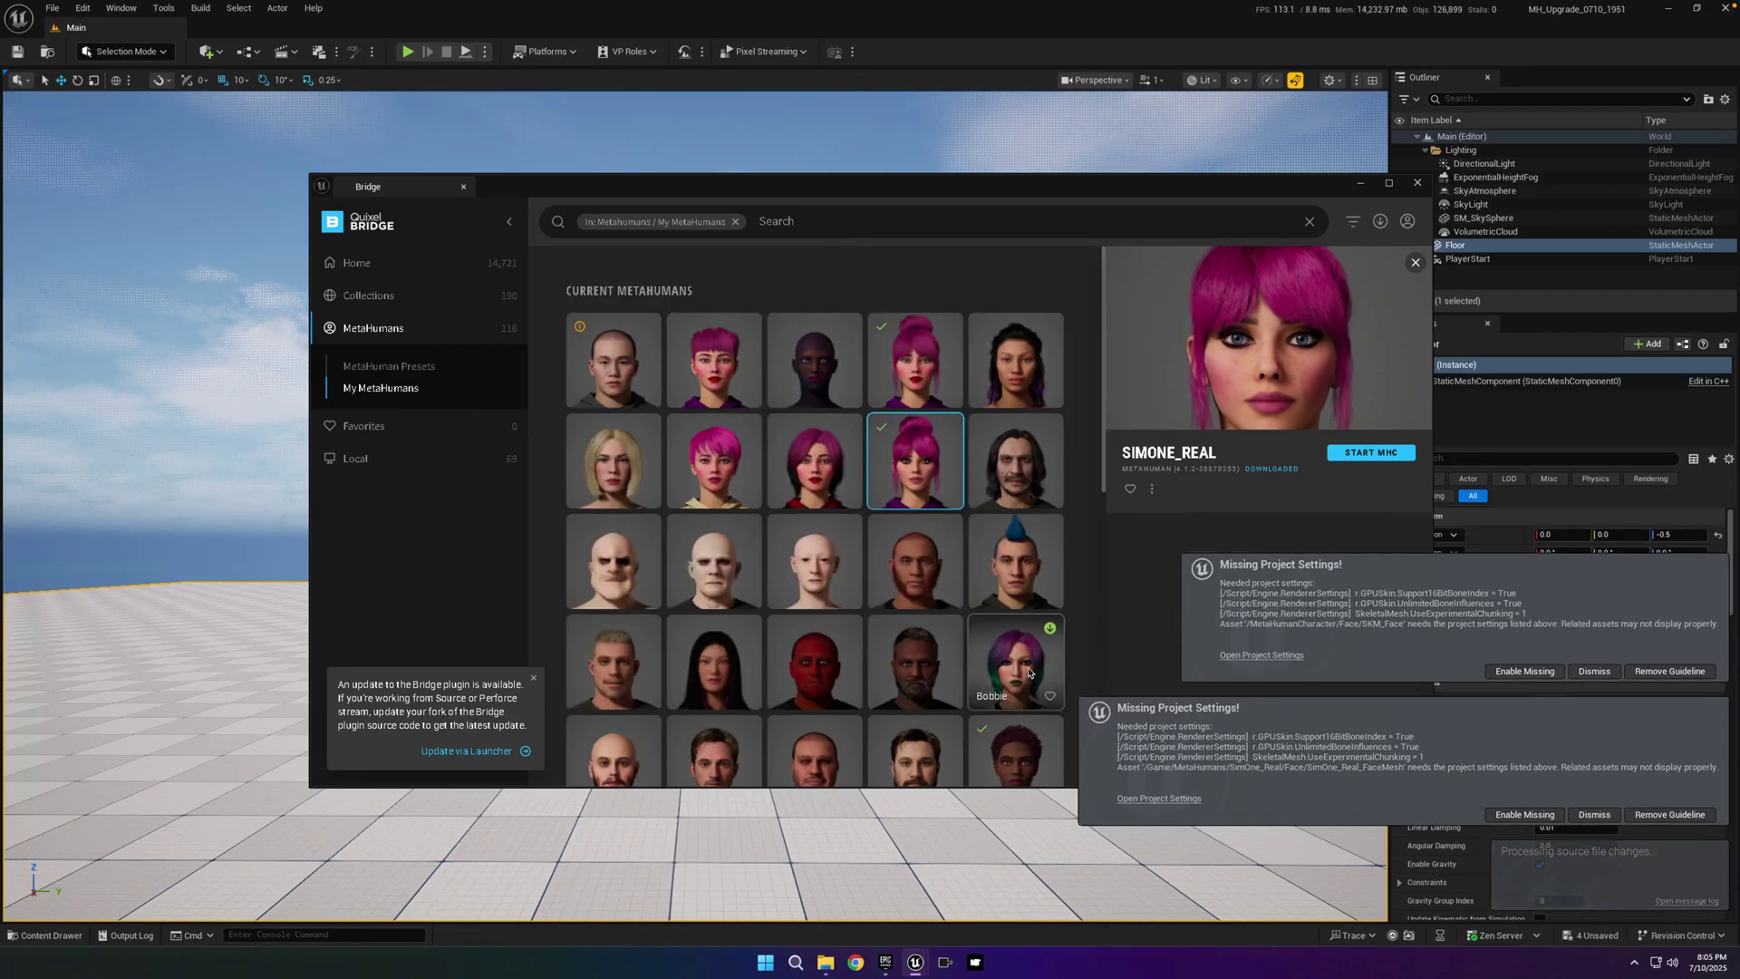
left_click(1050, 627)
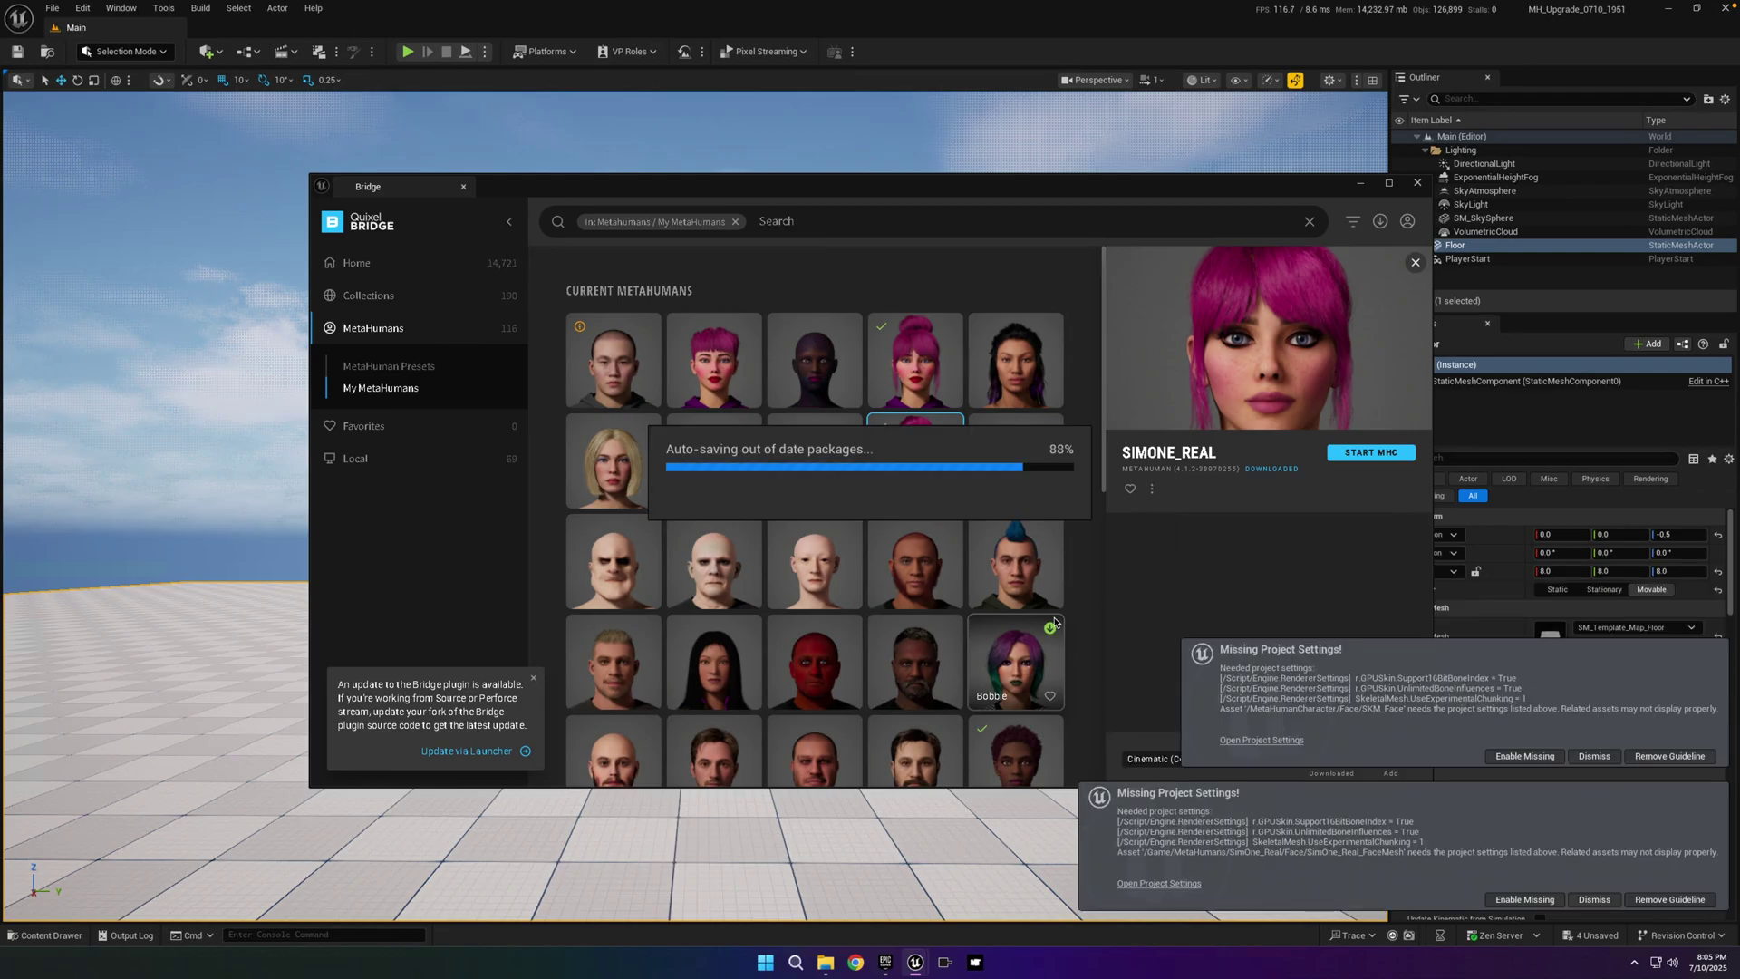
left_click(1417, 182)
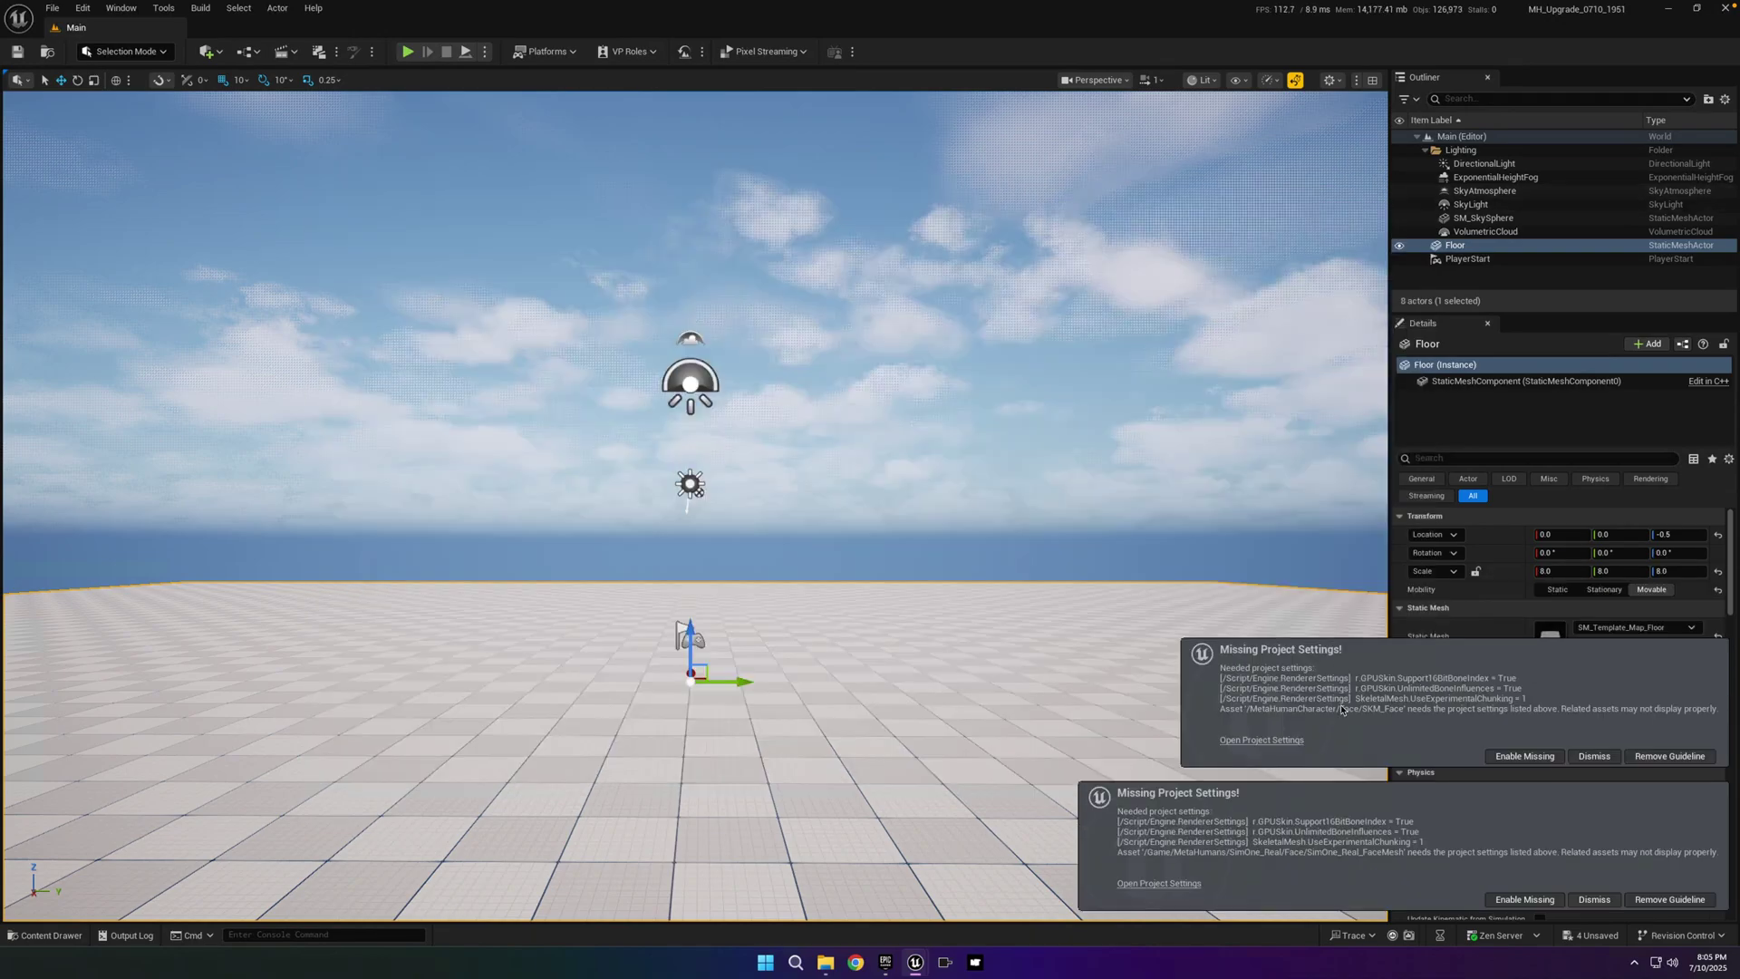
- Enable the missing project settings, then restart the editor and save modified content
left_click(1509, 756)
left_click(1524, 899)
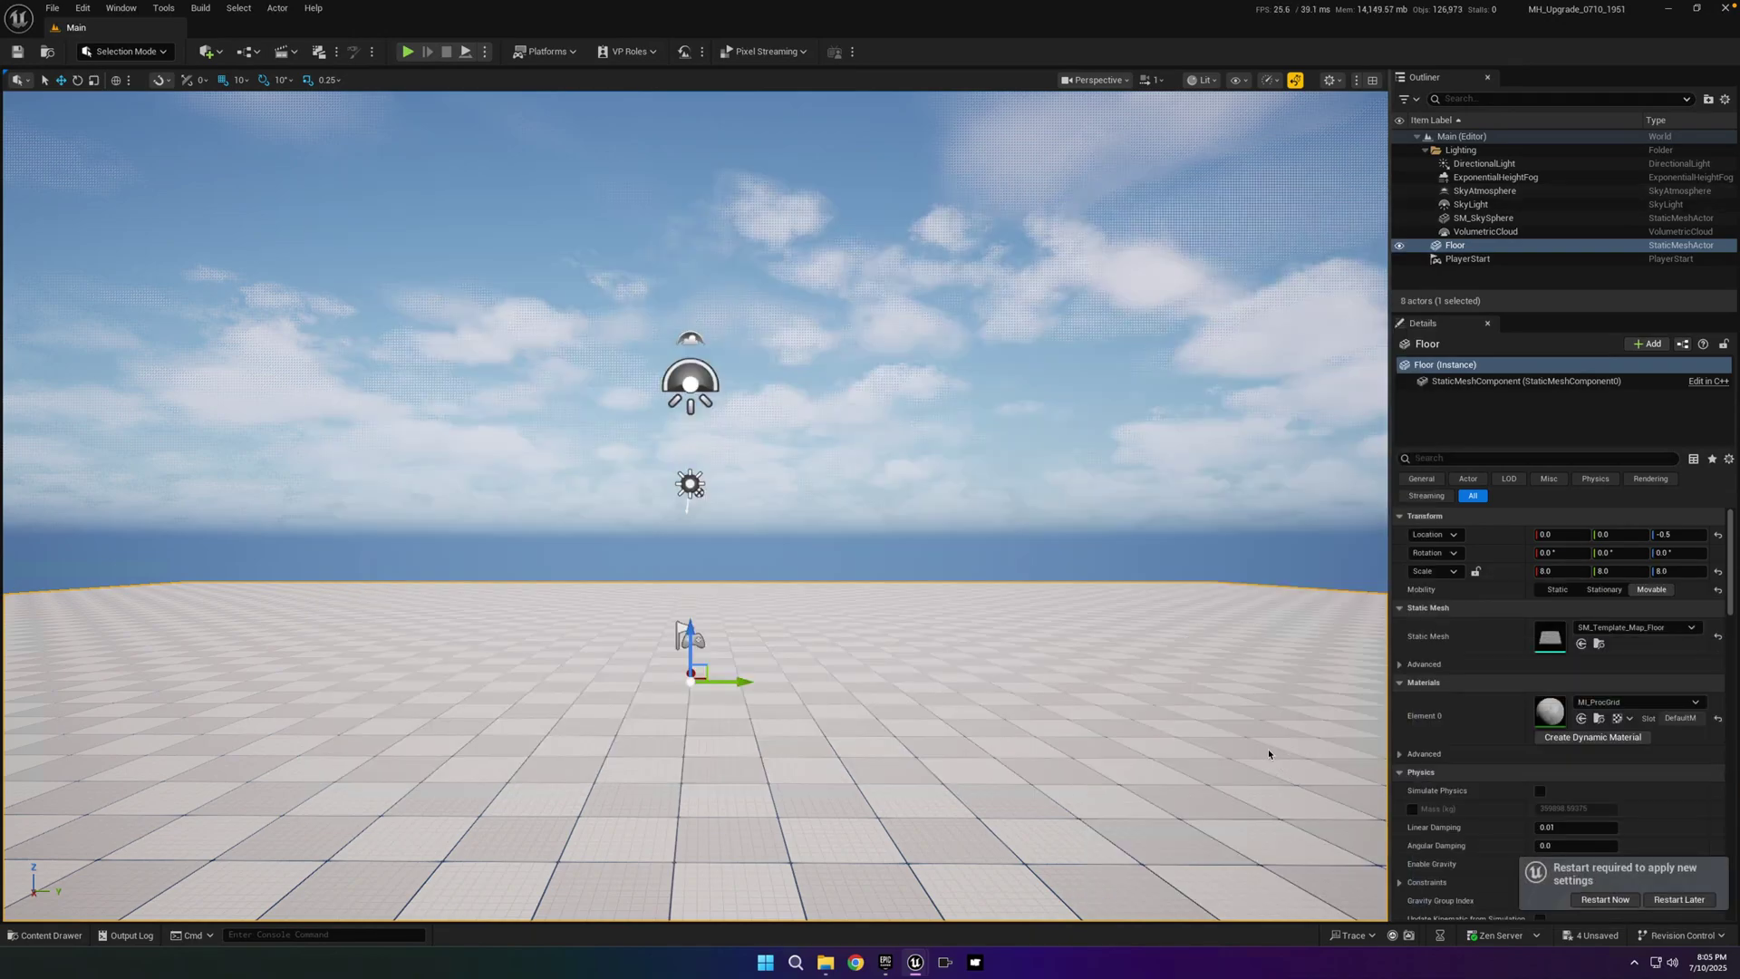
left_click(1604, 898)
left_click(928, 640)
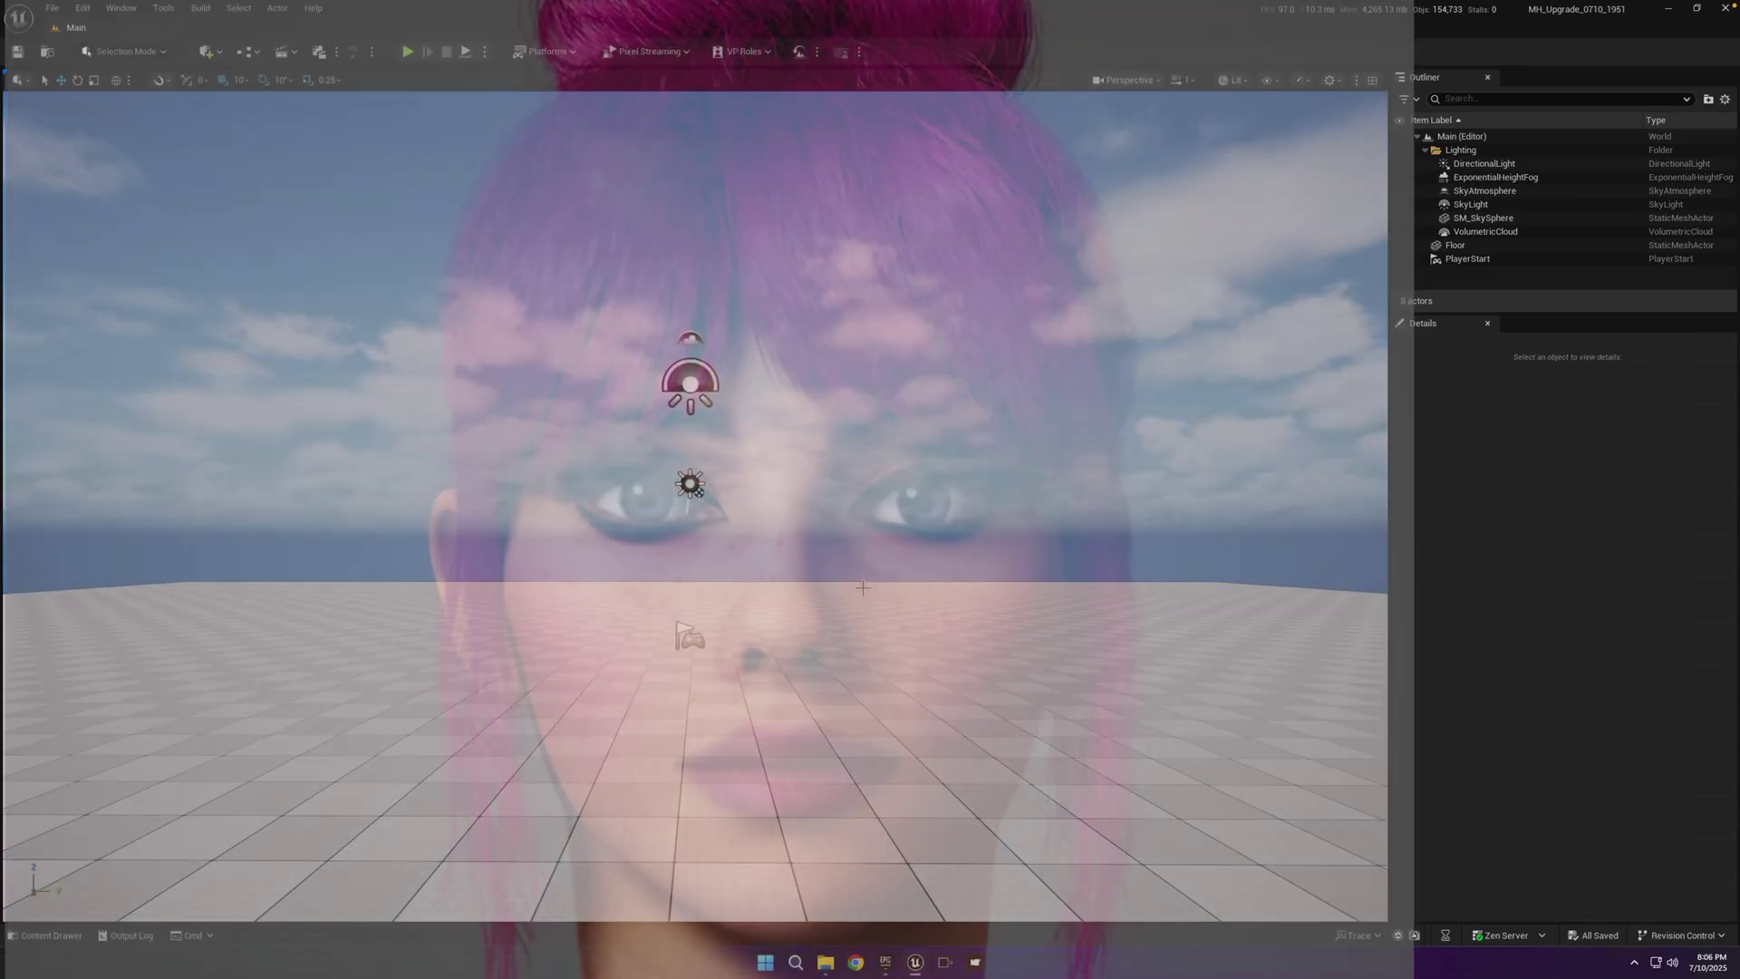
- Open the BP_SimOne_Real Blueprint from MetaHumans > SimOne_Real in the Content Drawer
left_click(877, 599)
key("ctrl+space")
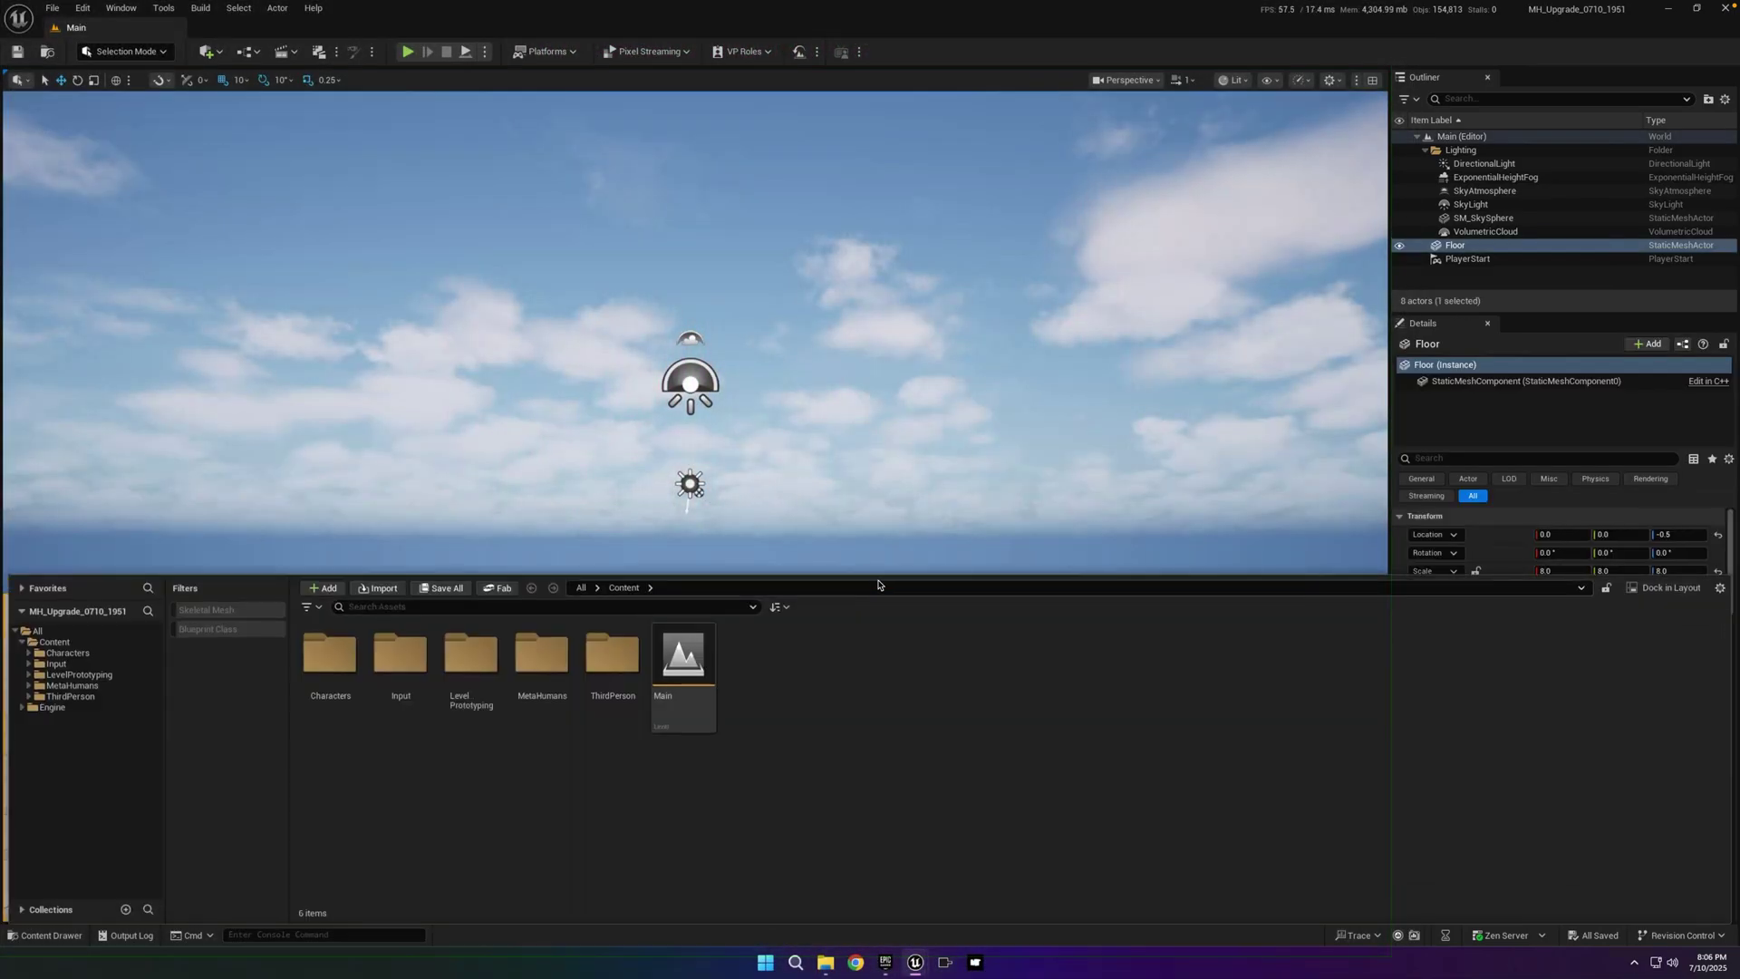
left_click(72, 685)
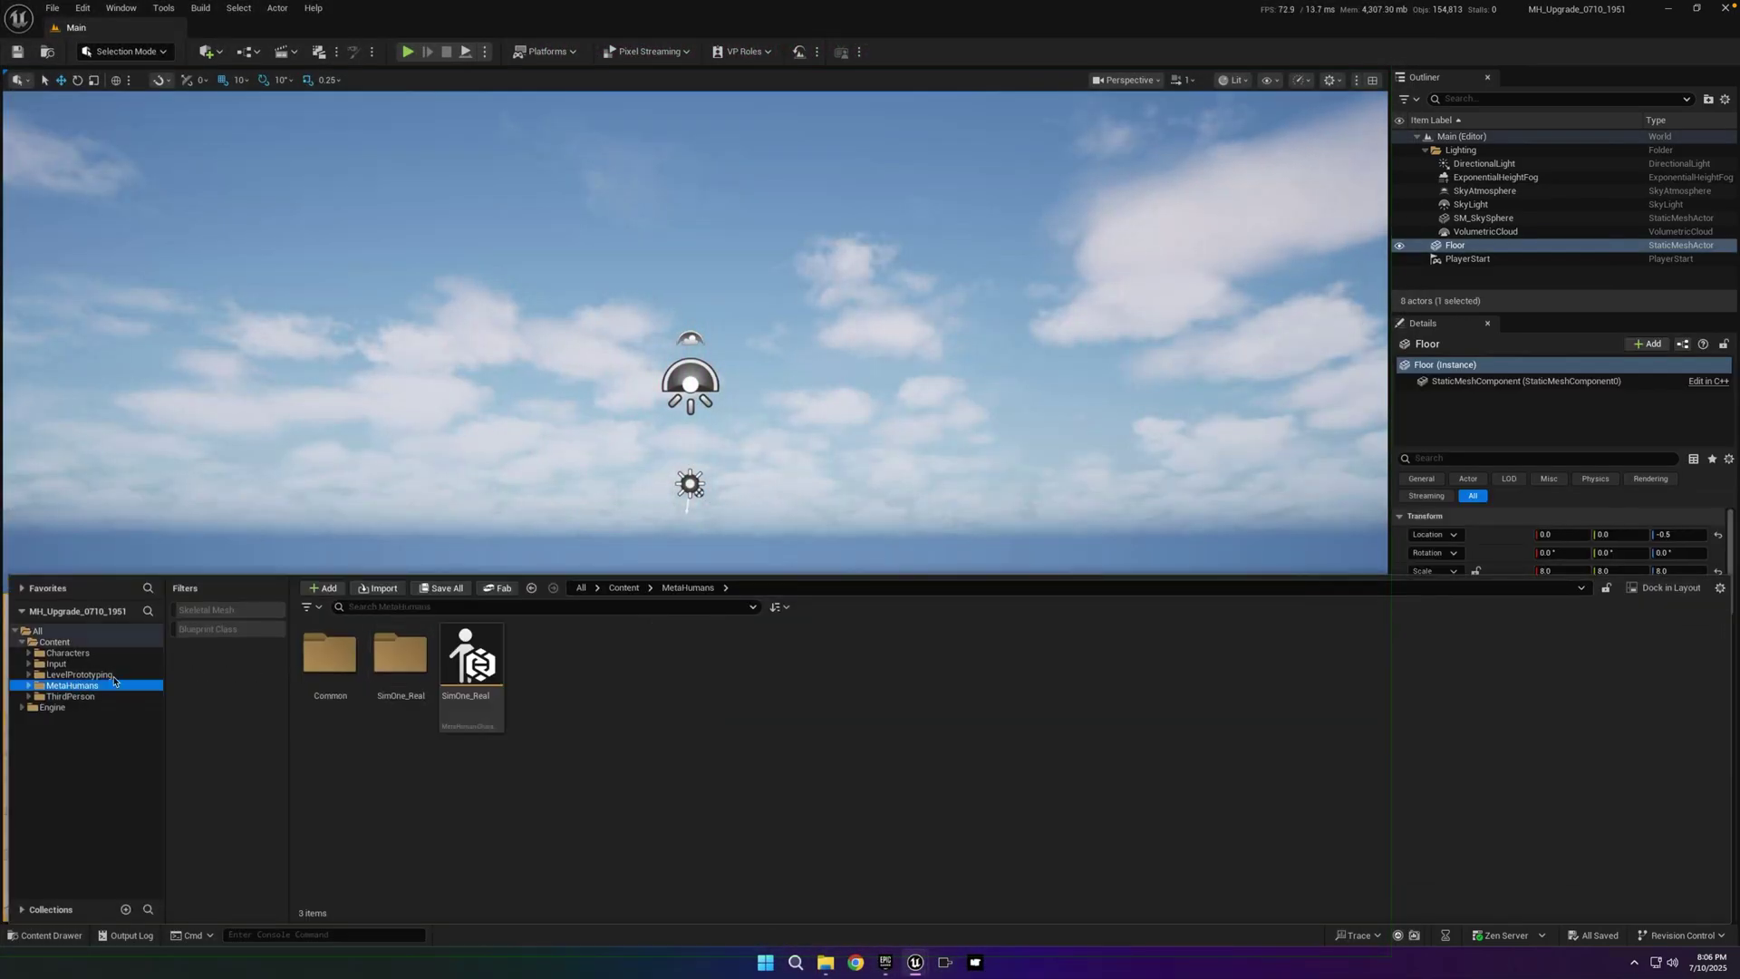
double_click(426, 654)
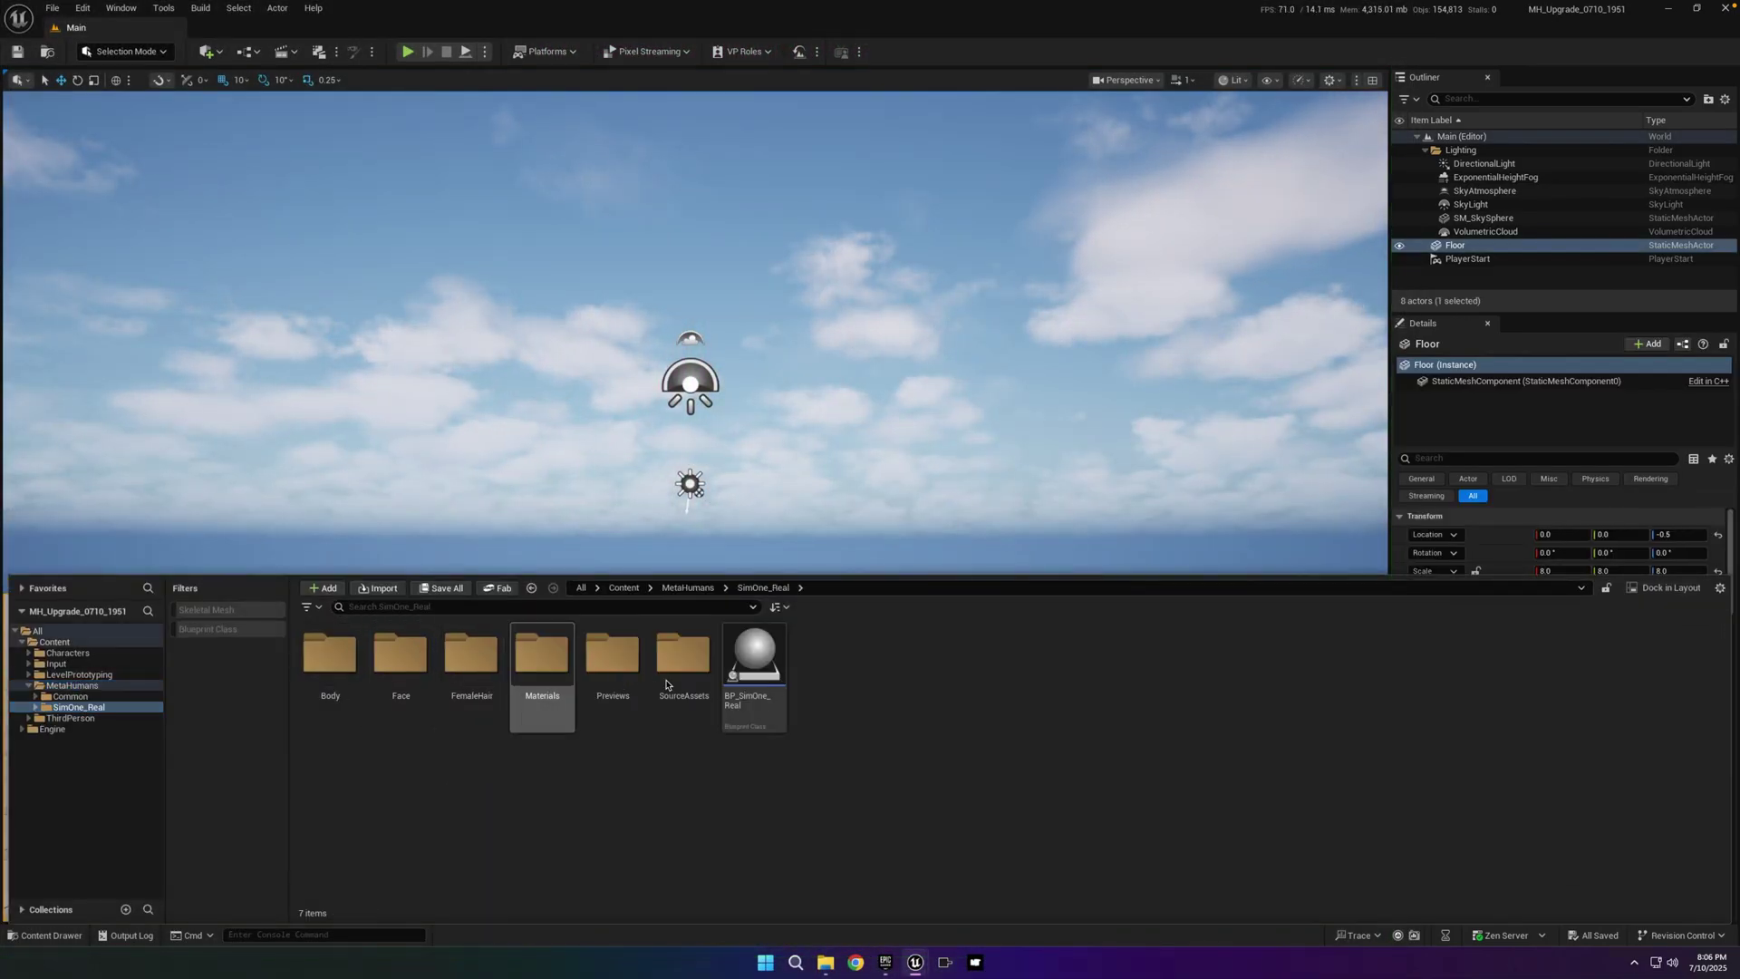
double_click(751, 664)
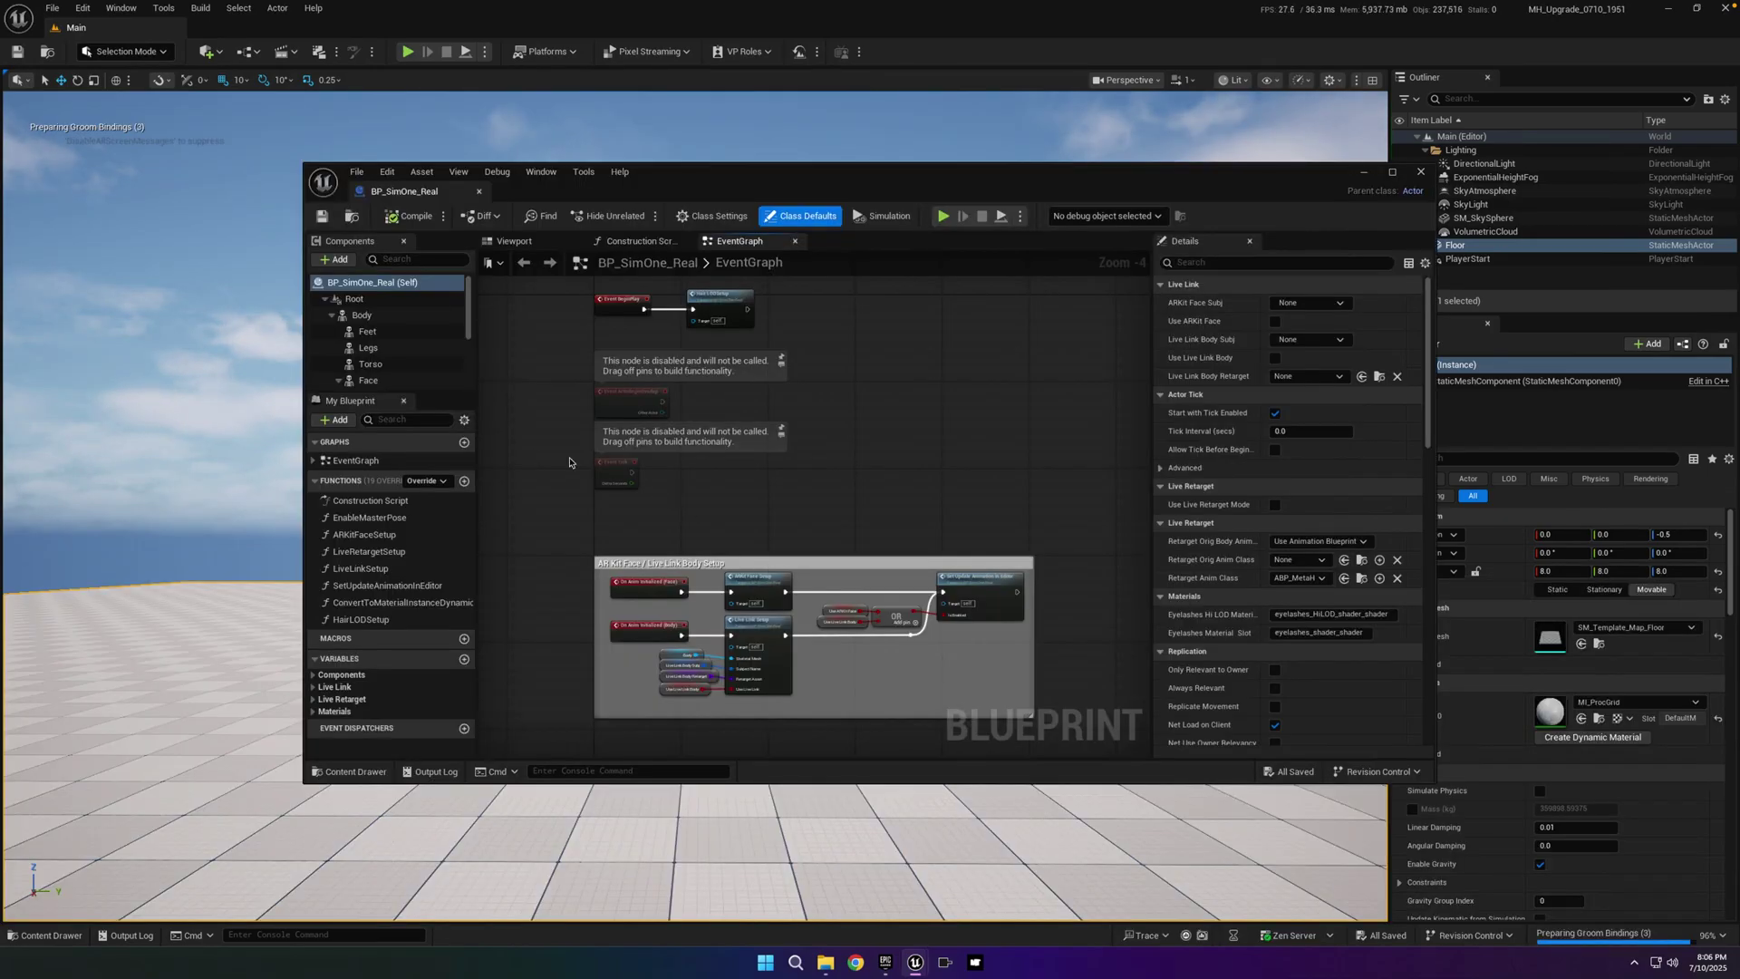
- Set the LODSync component's Num LODs to 1 and save the Blueprint
left_click_drag(466, 322, 469, 377)
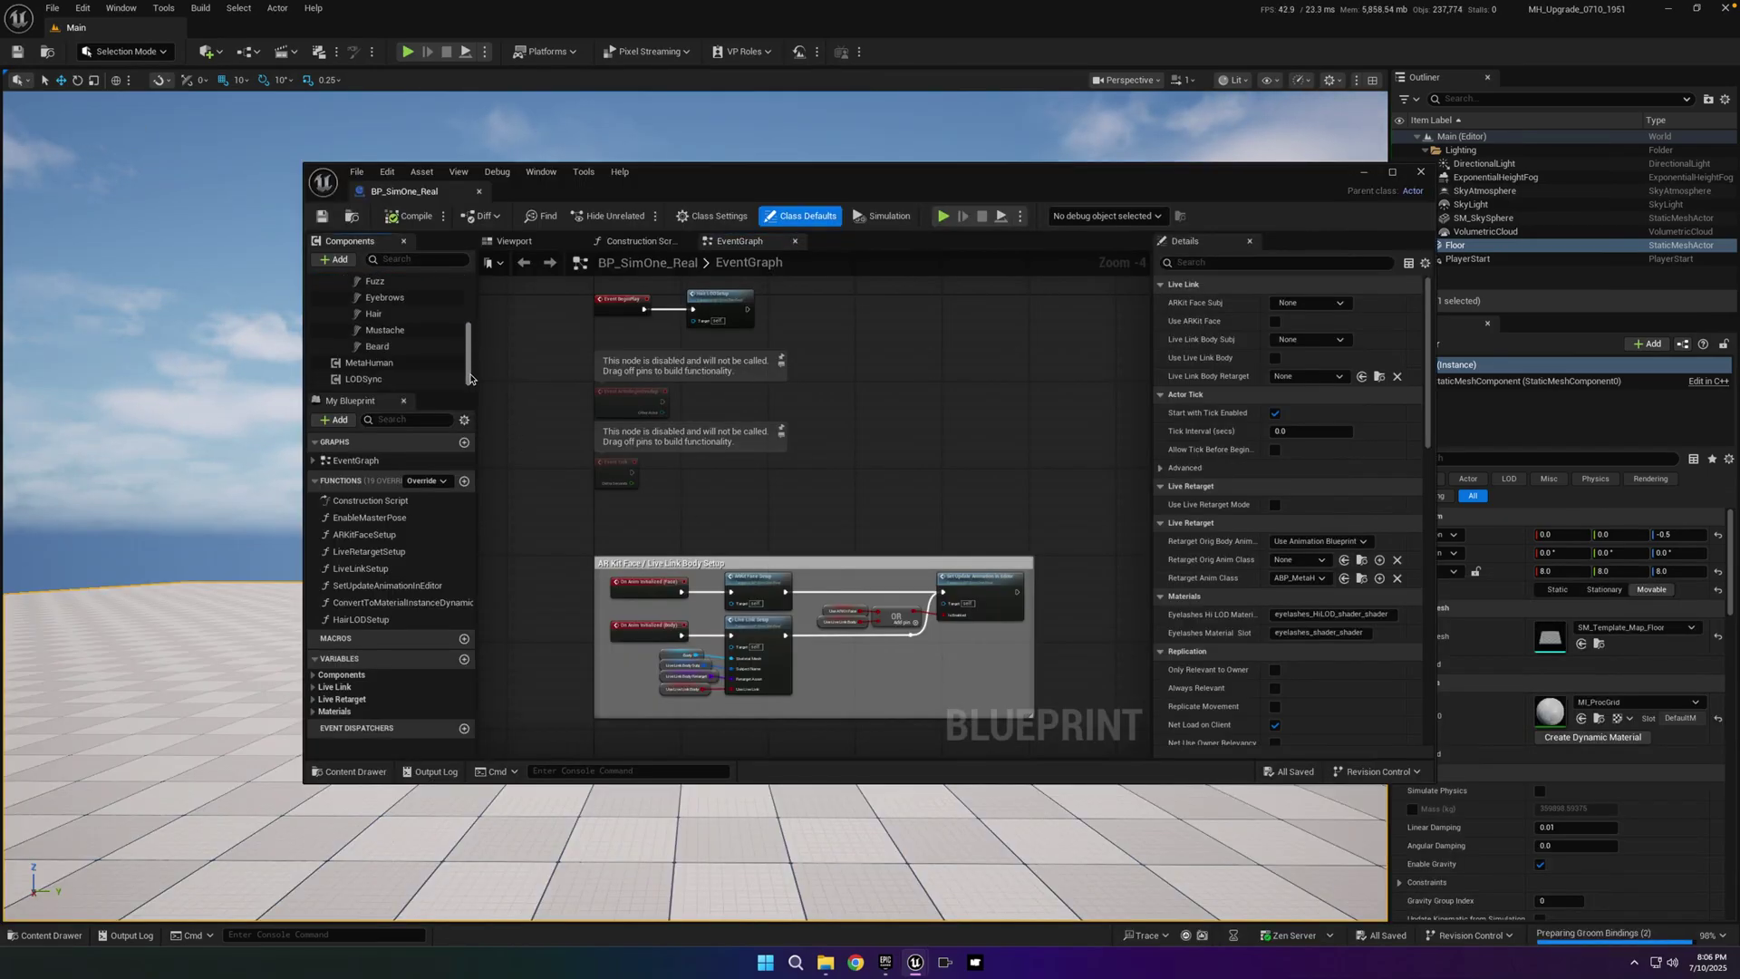
left_click(404, 379)
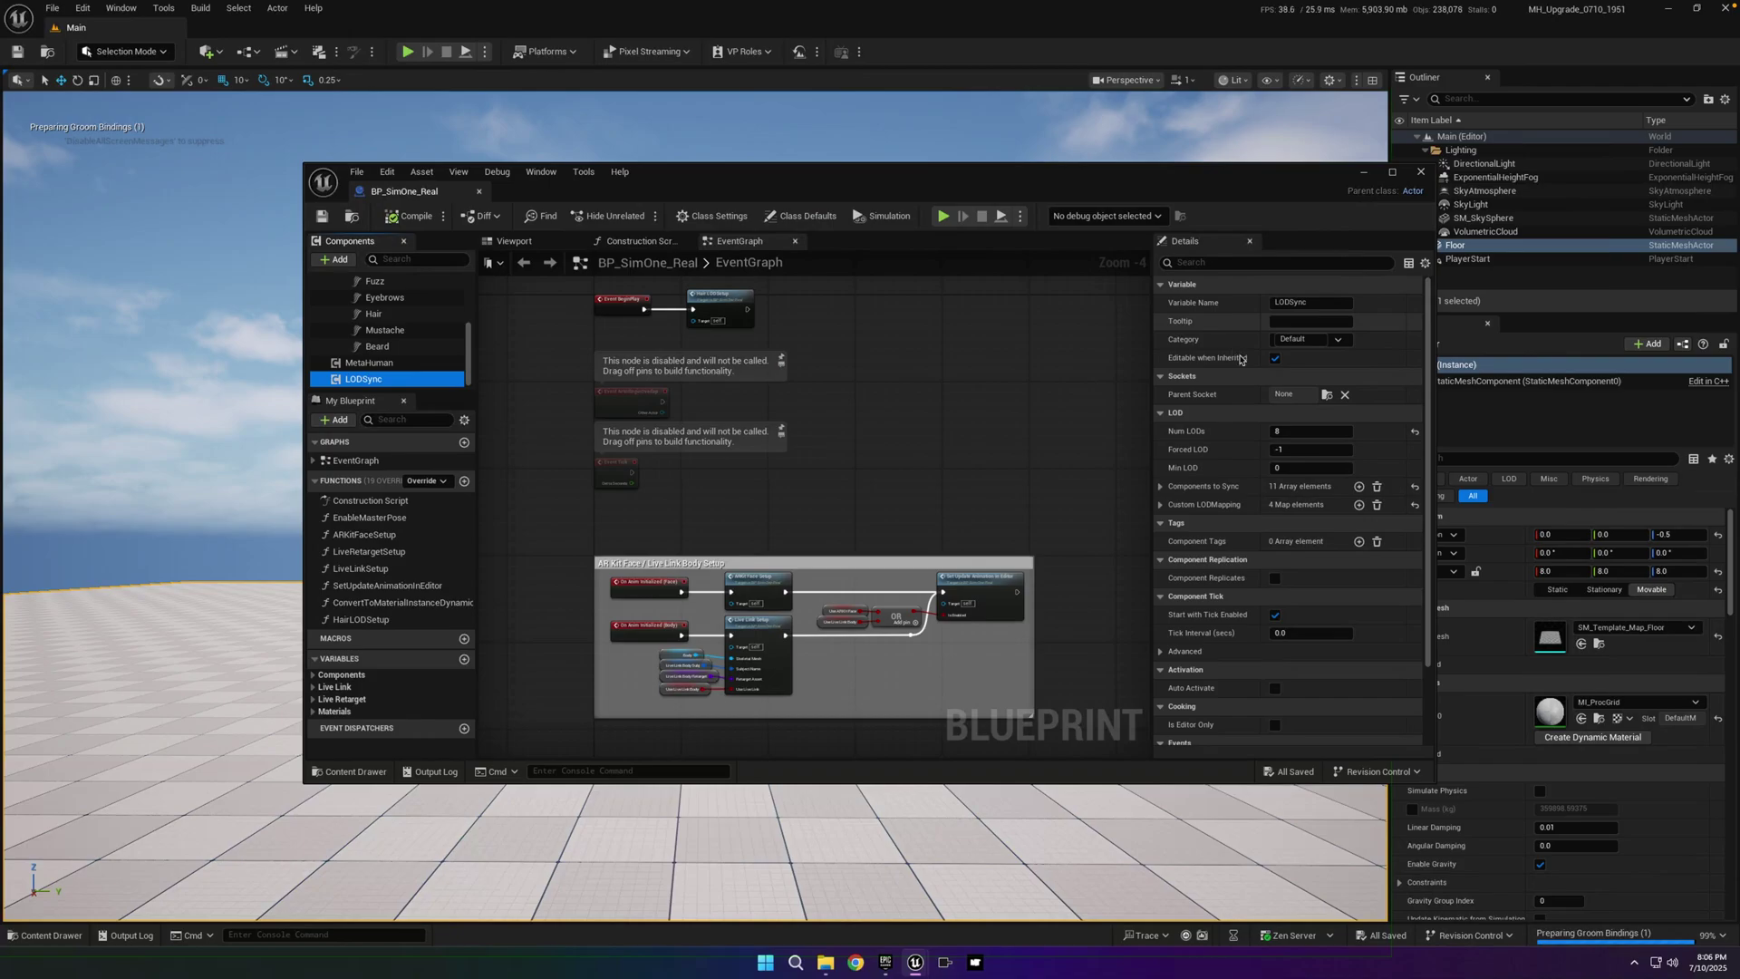
left_click(1287, 433)
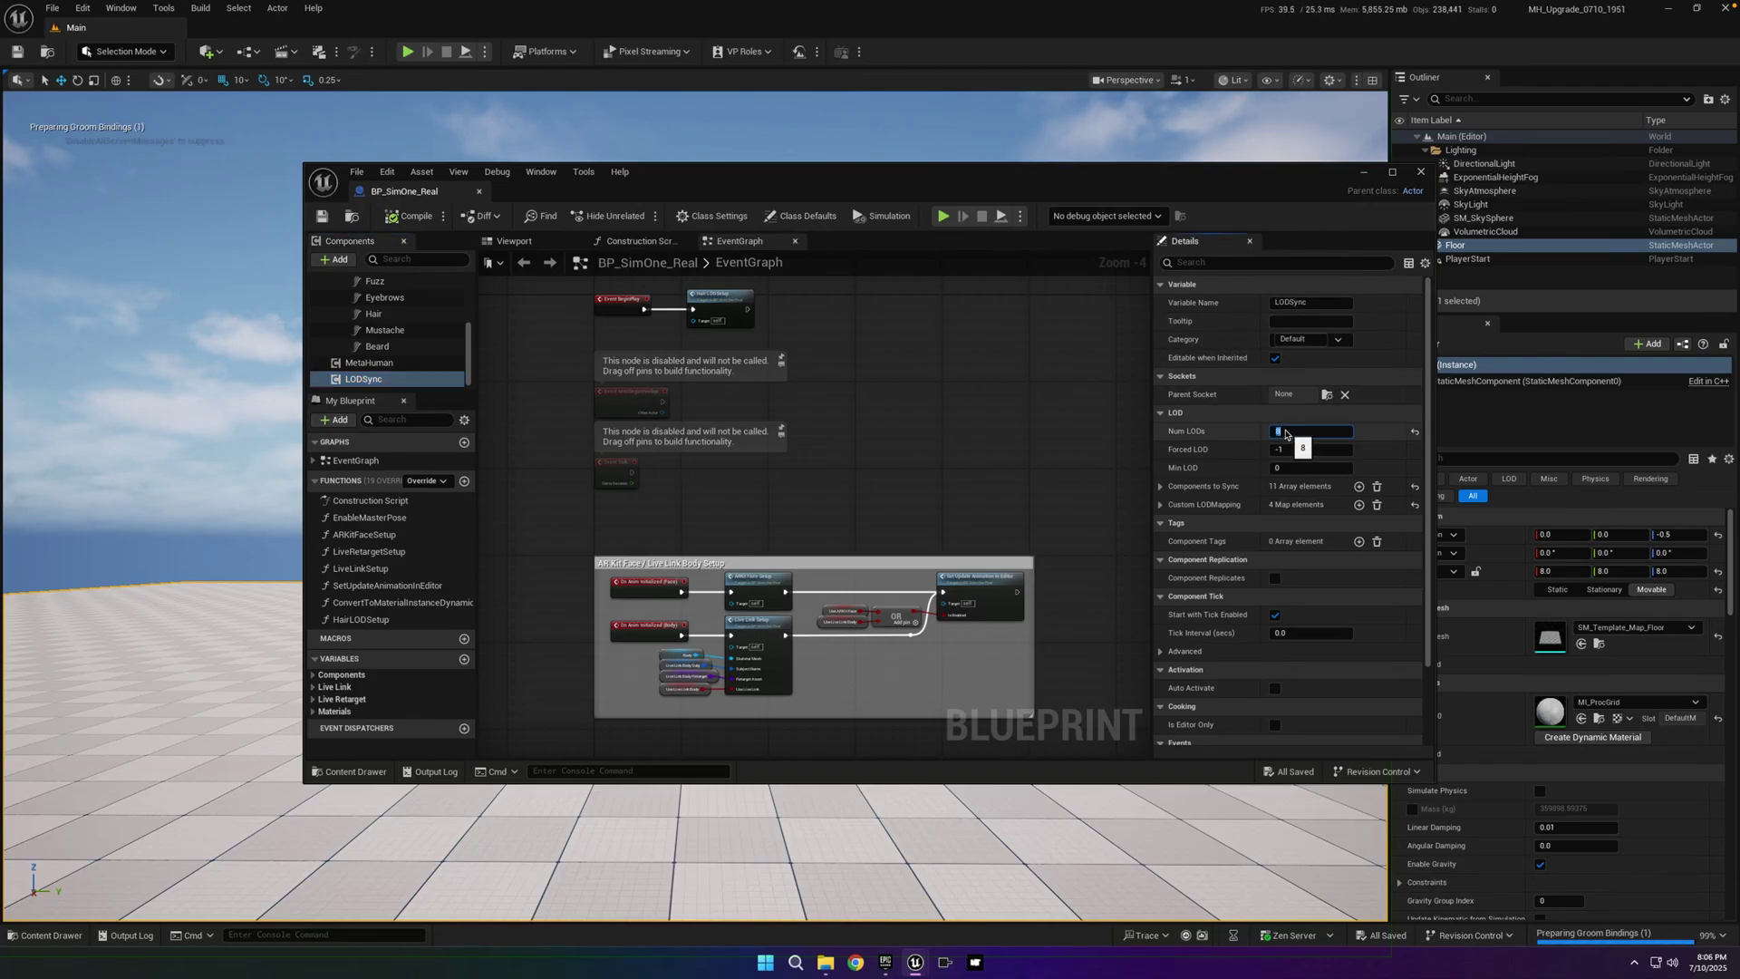
left_click(1298, 451)
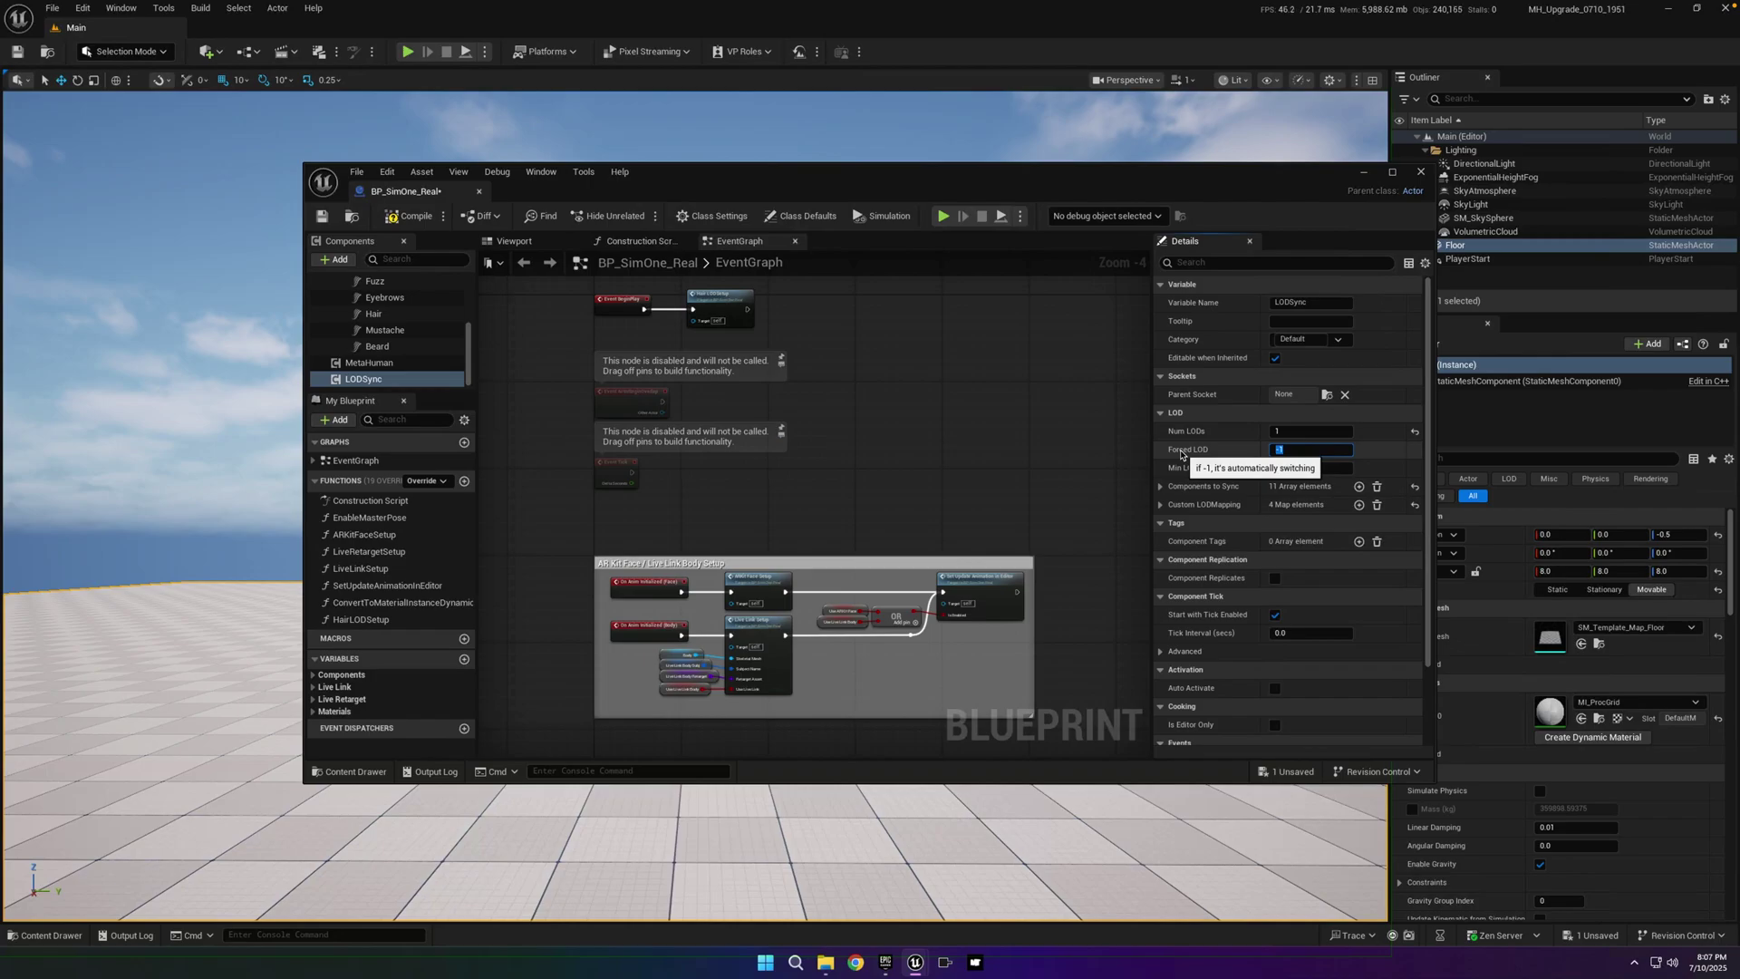
left_click(321, 216)
- Place BP_SimOne_Real in the level and reset its location to the world origin
left_click(479, 192)
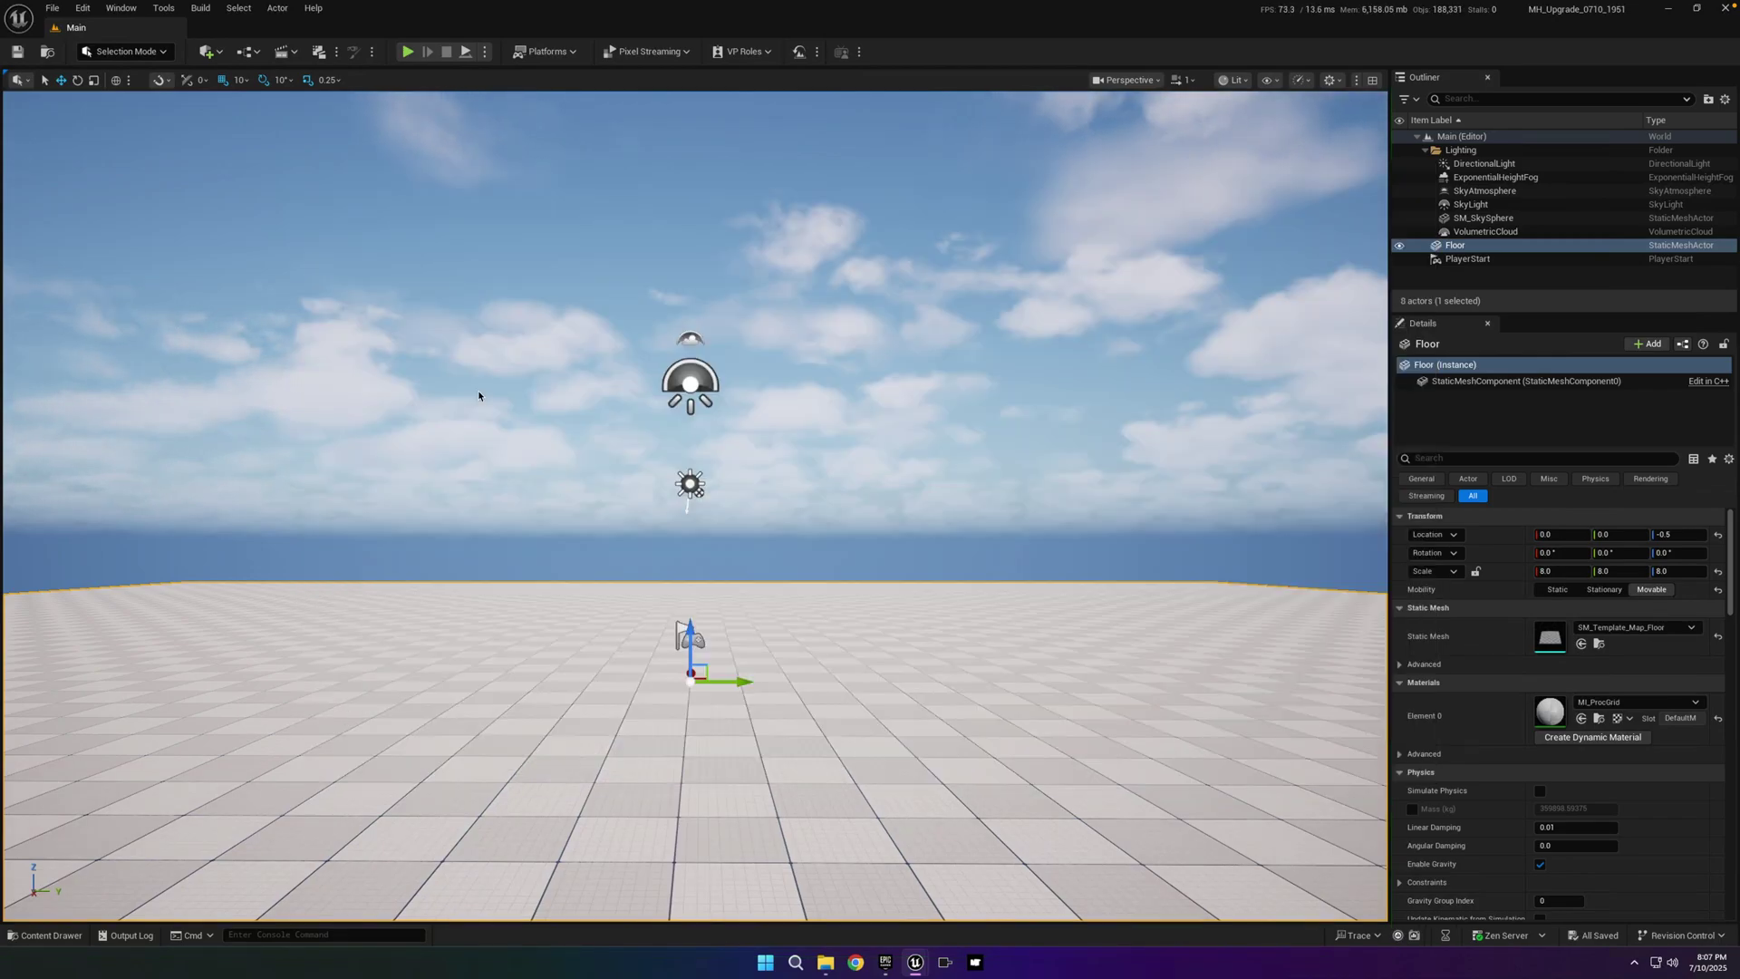
key("ctrl+space")
left_click_drag(731, 649, 766, 691)
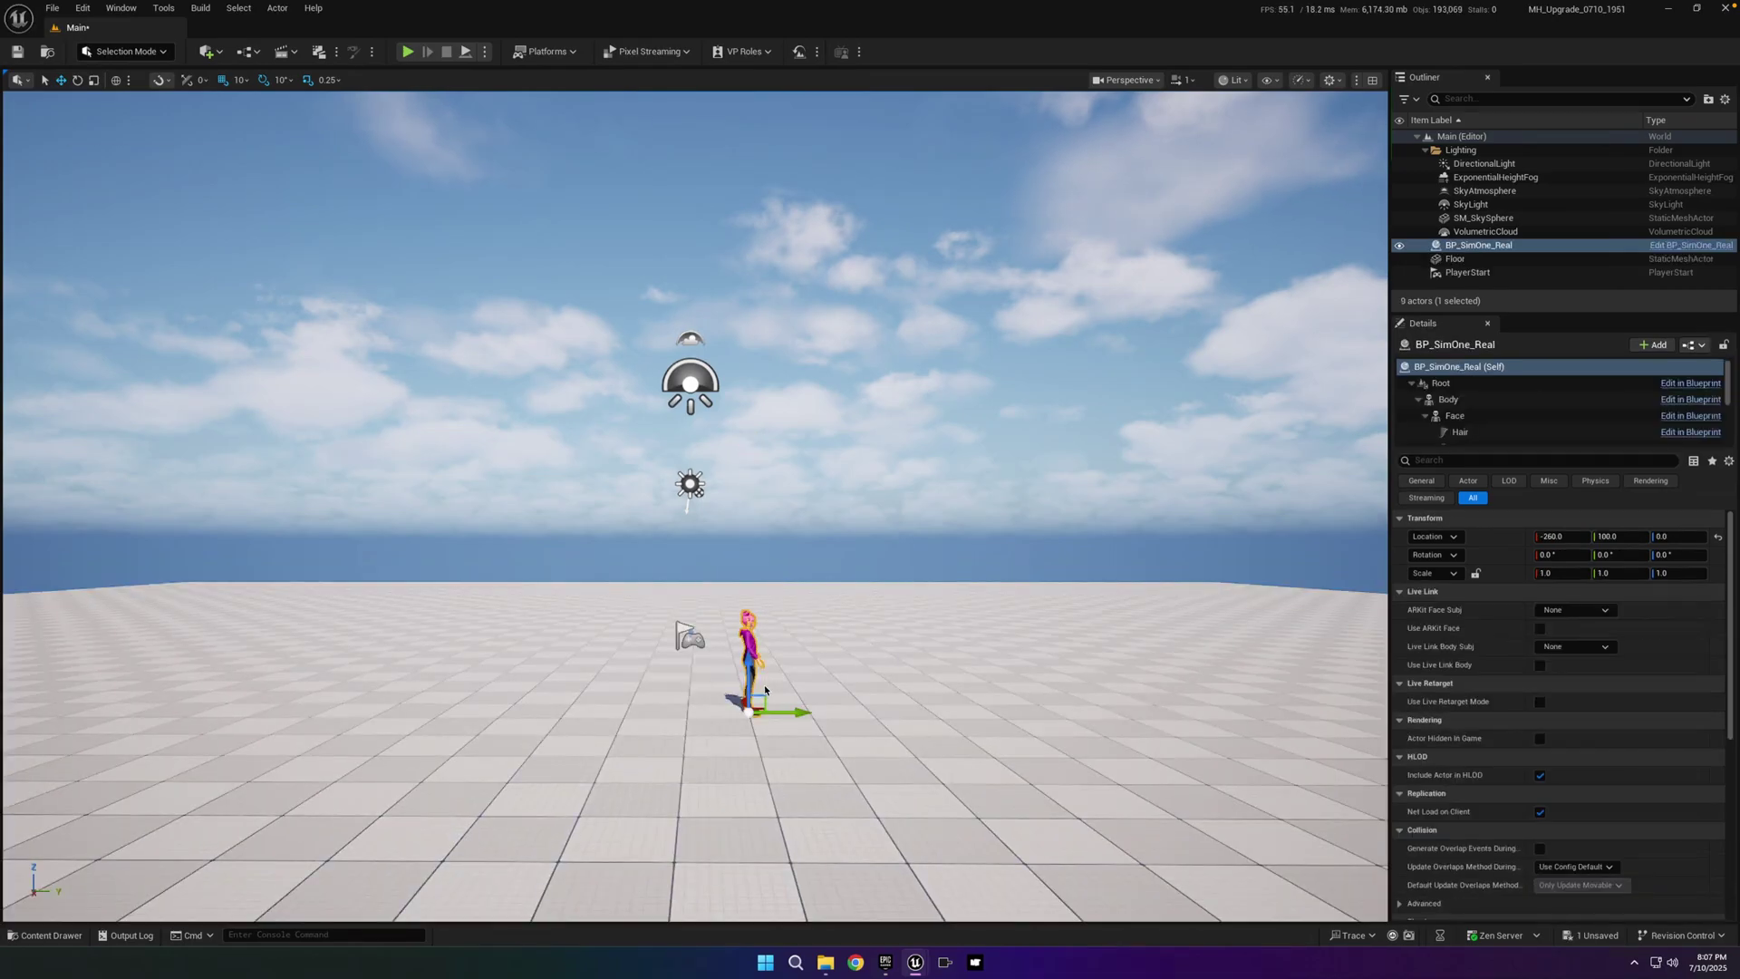
left_click(1717, 535)
scroll(1486, 430, "down", 2)
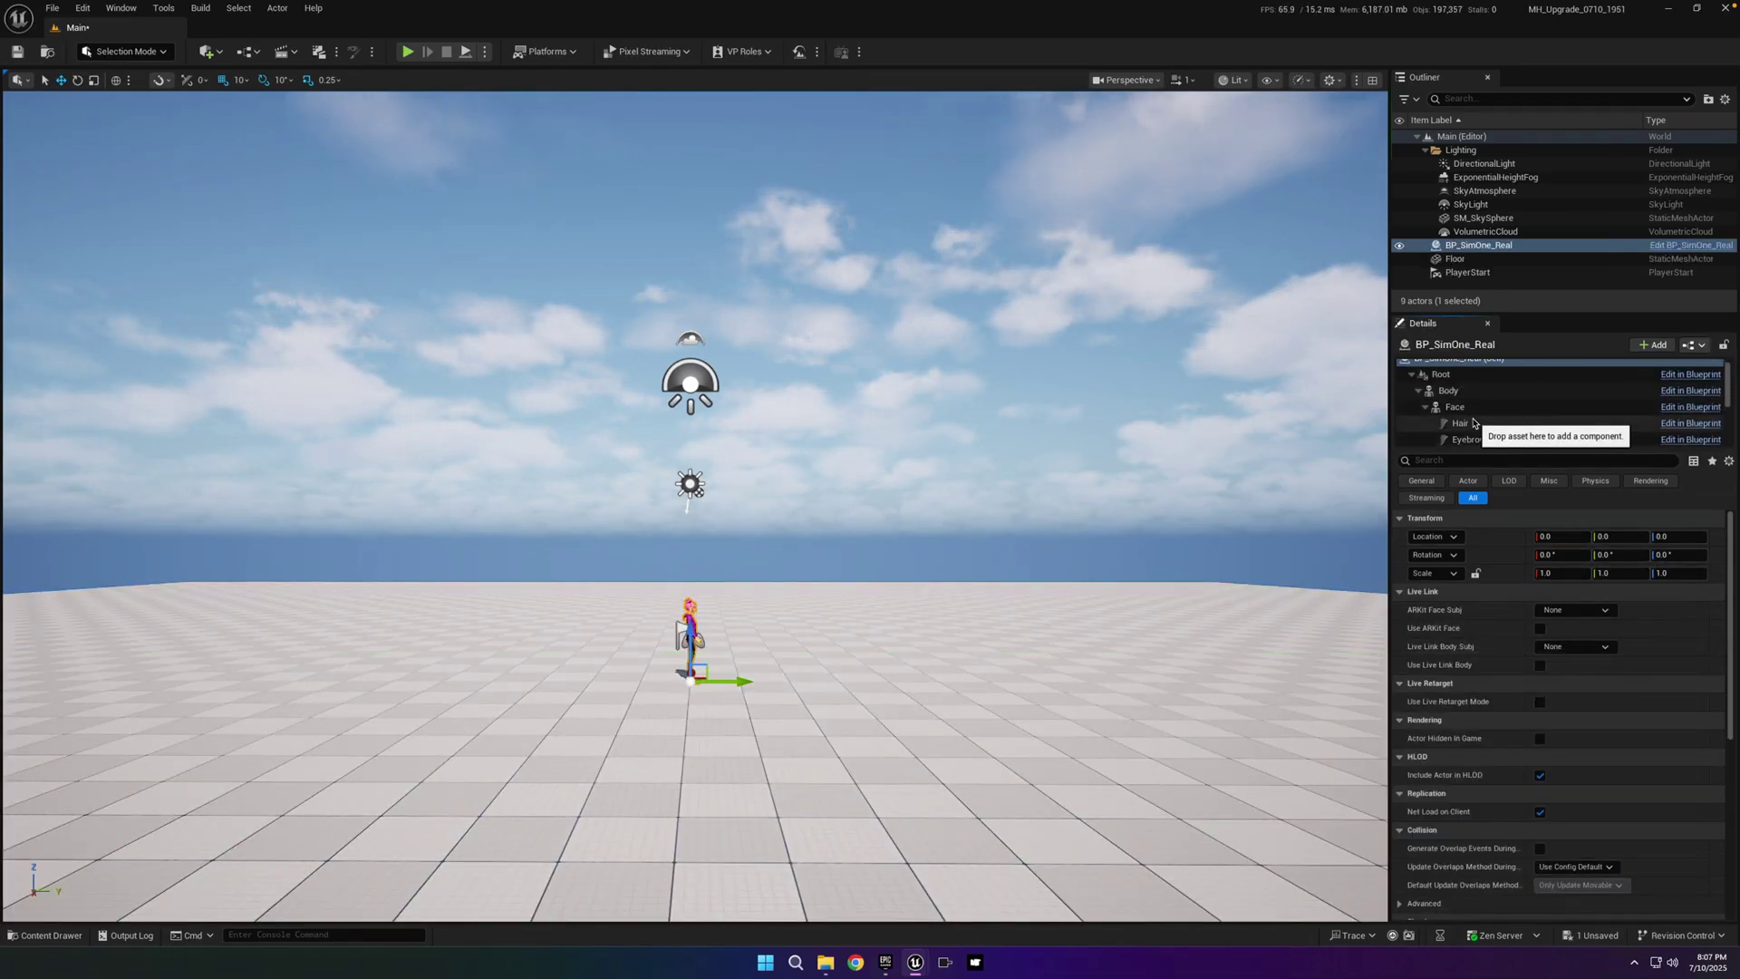
- Frame the character and orbit the view round to face her
left_click(1472, 422)
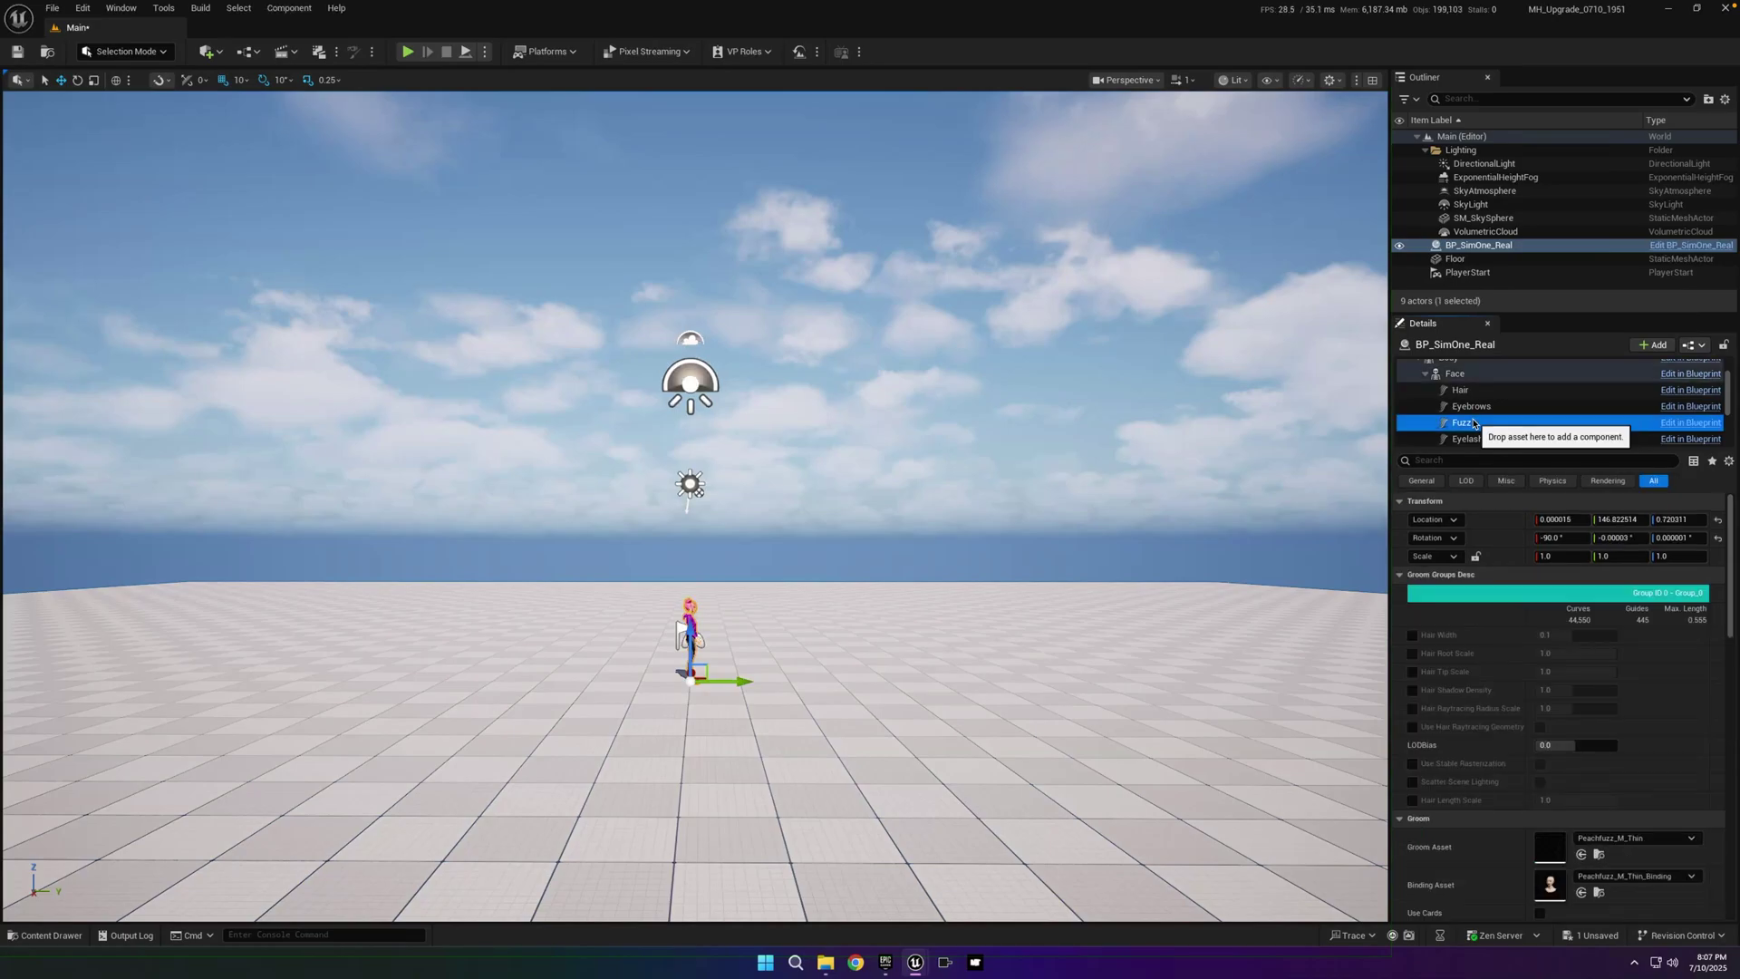
key("f")
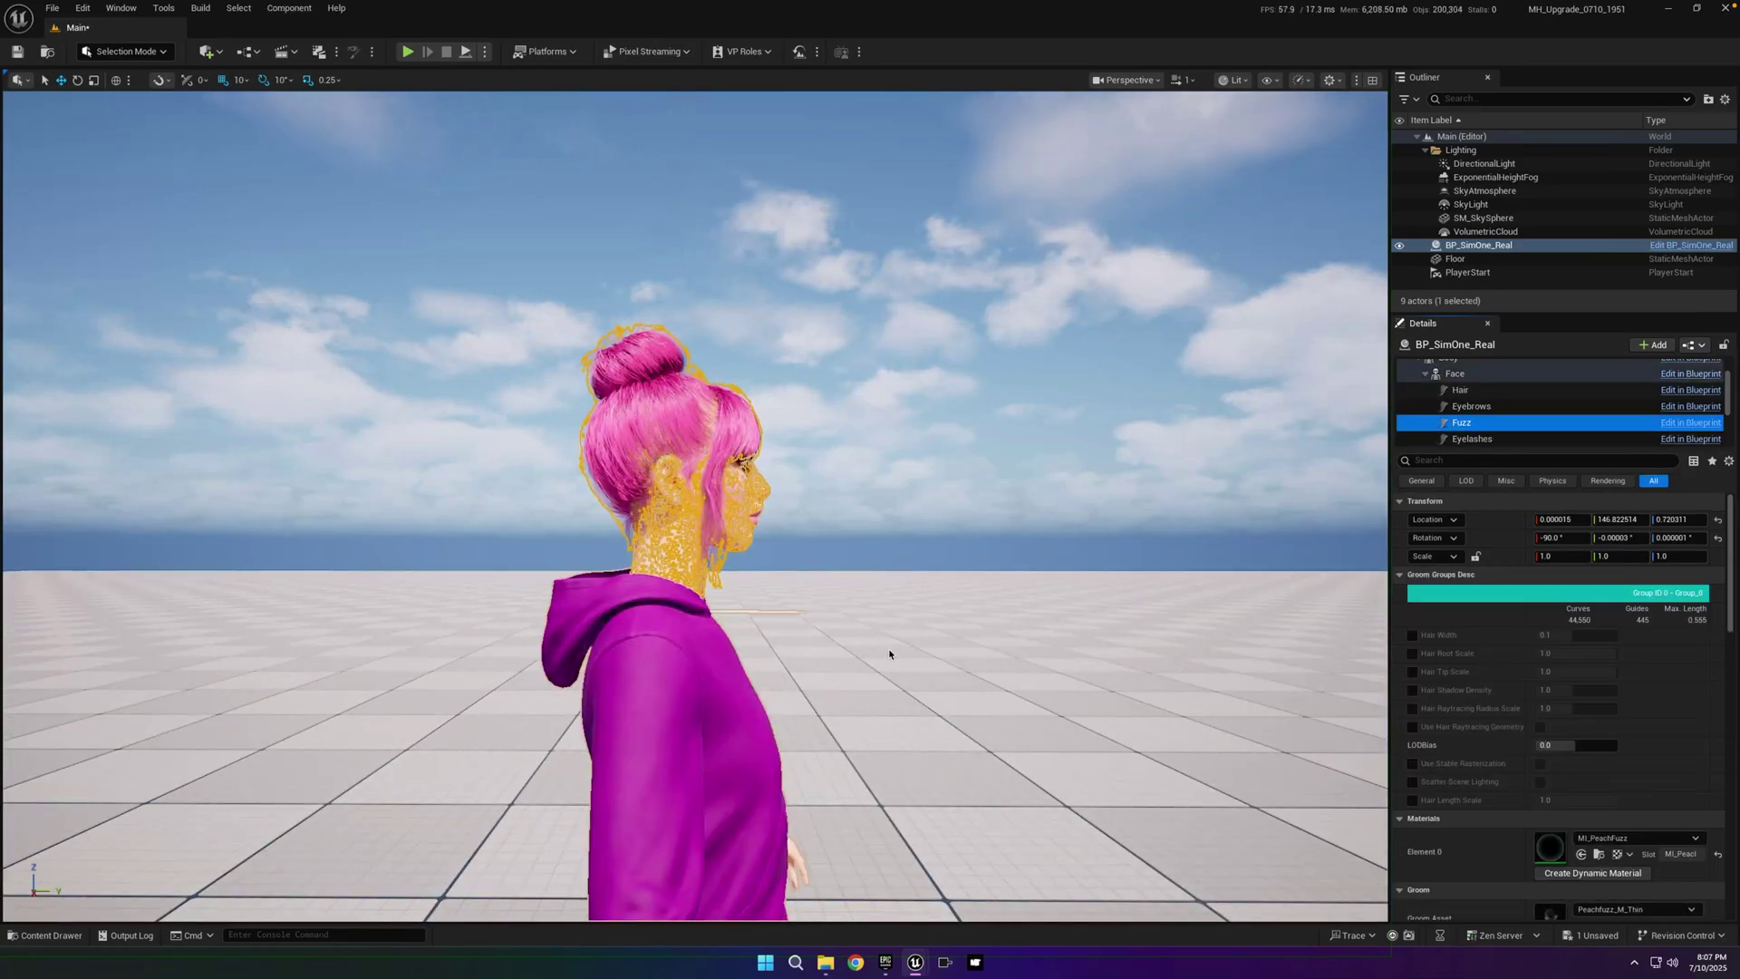
left_click_drag(889, 654, 682, 662, "alt")
left_click(682, 662)
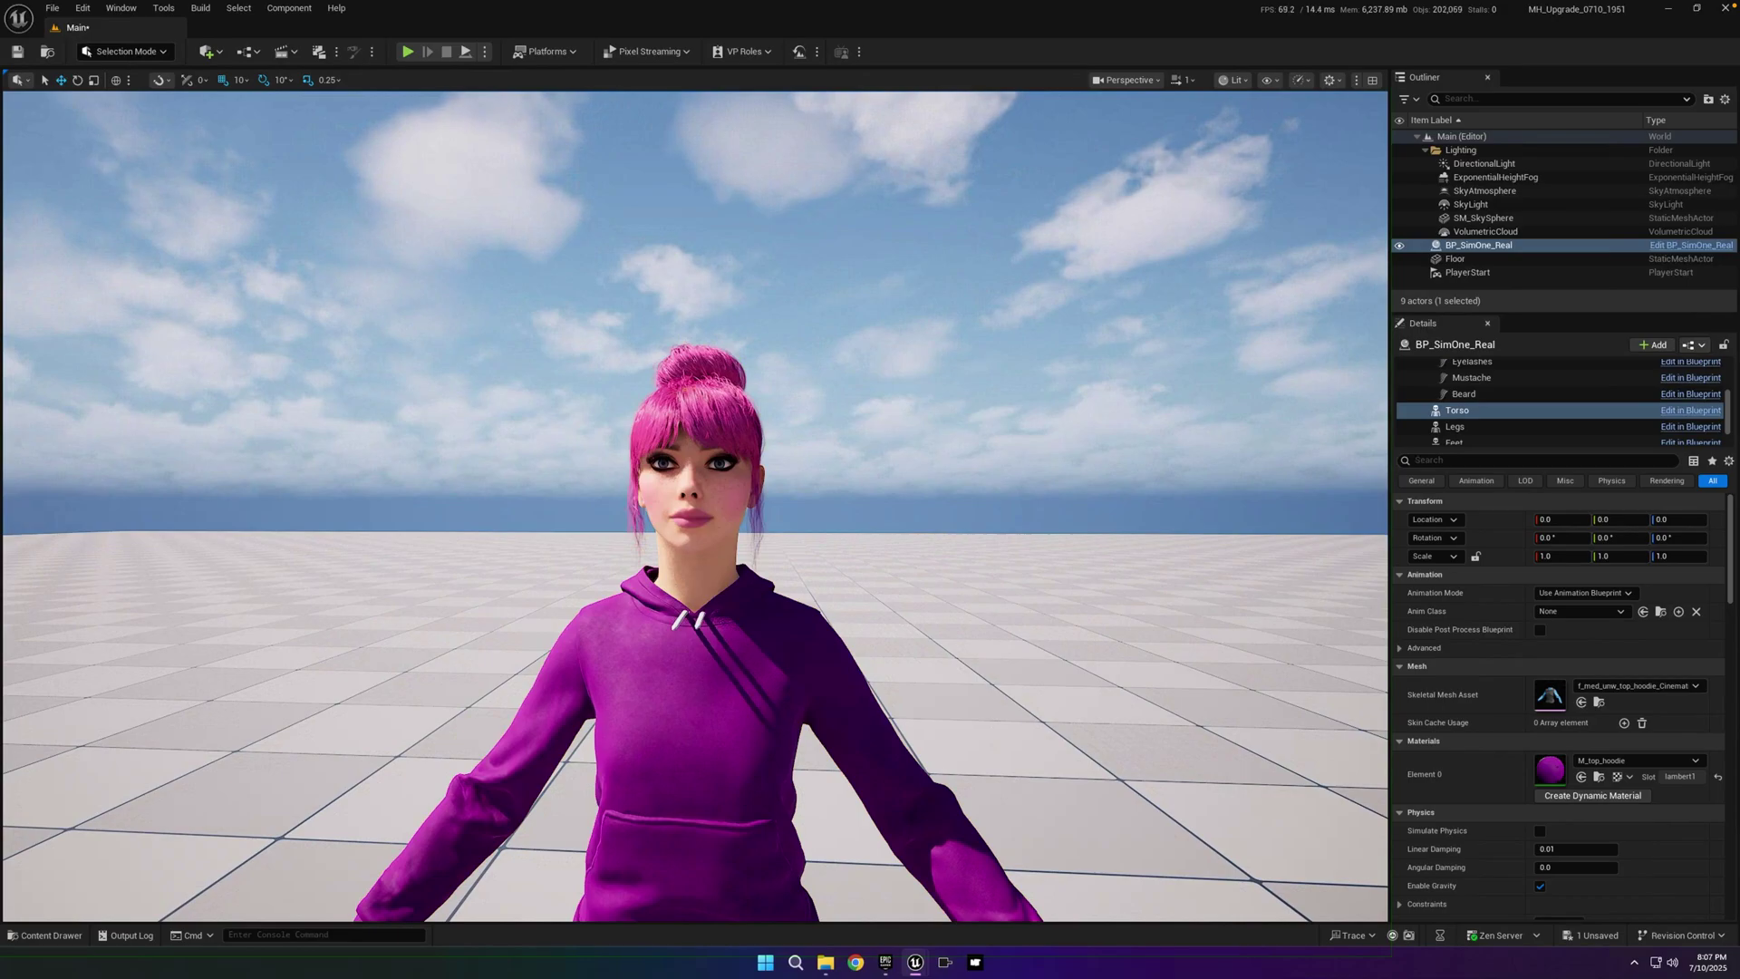
- Narrow the viewport field of view in the Perspective menu for a face close-up
left_click(1128, 80)
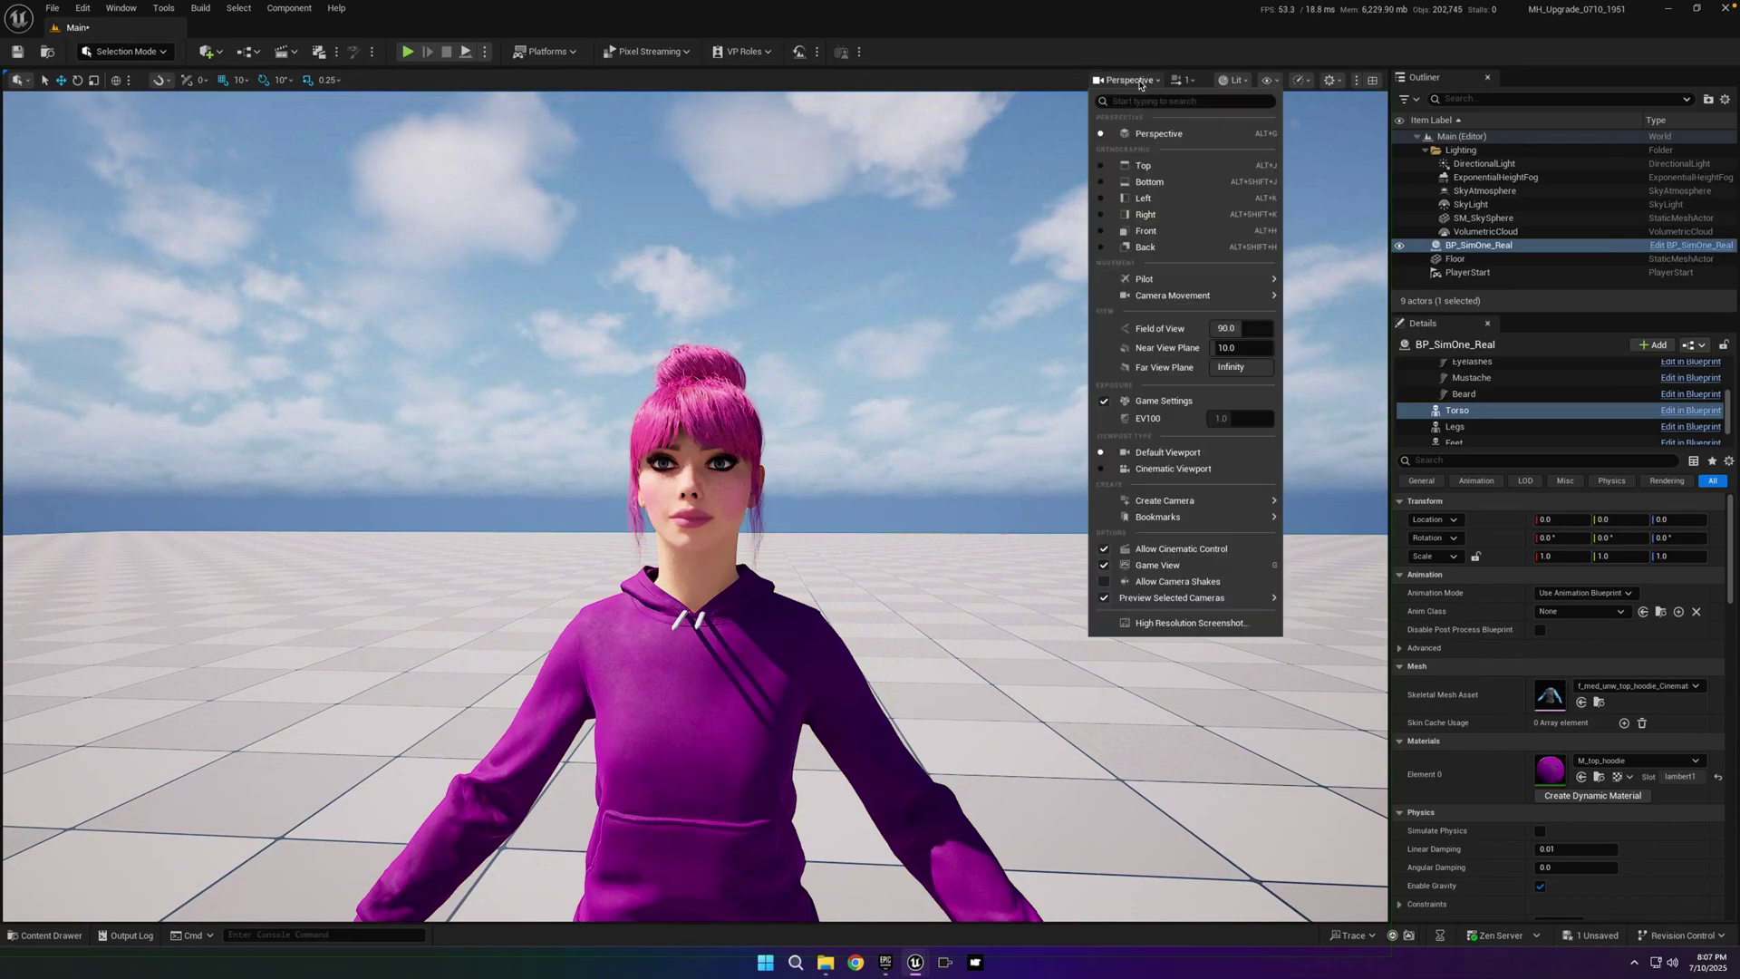
left_click(1240, 327)
key("Return")
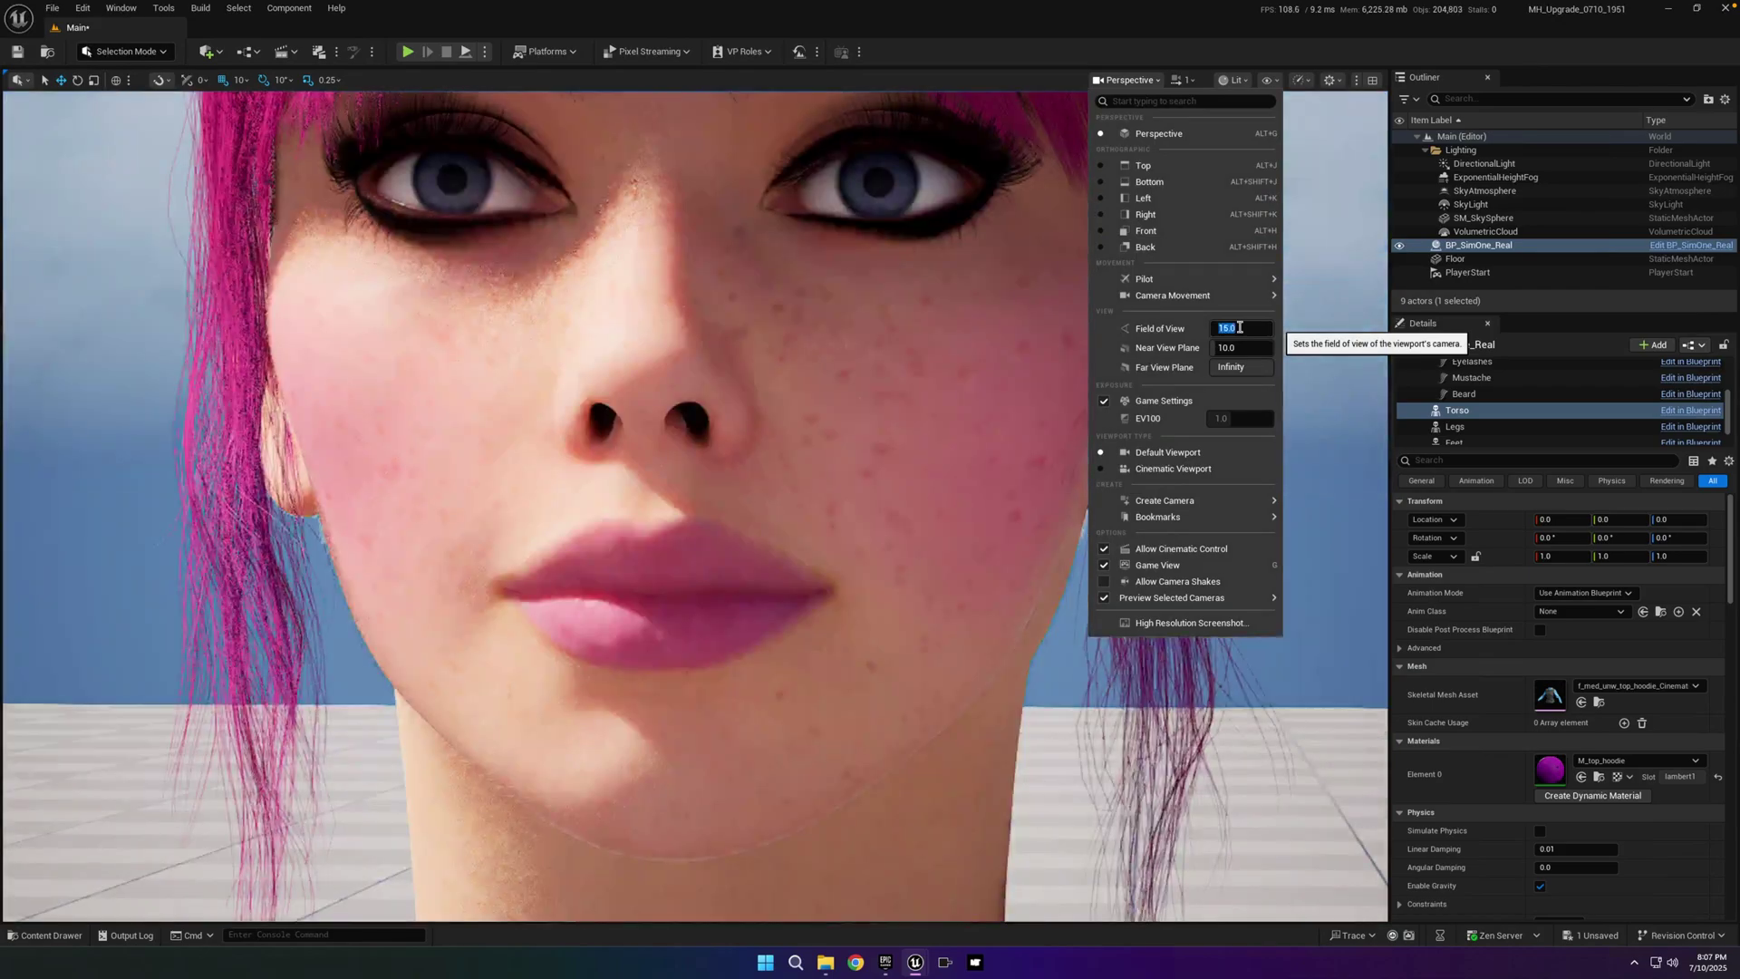
left_click(904, 232)
left_click(905, 233)
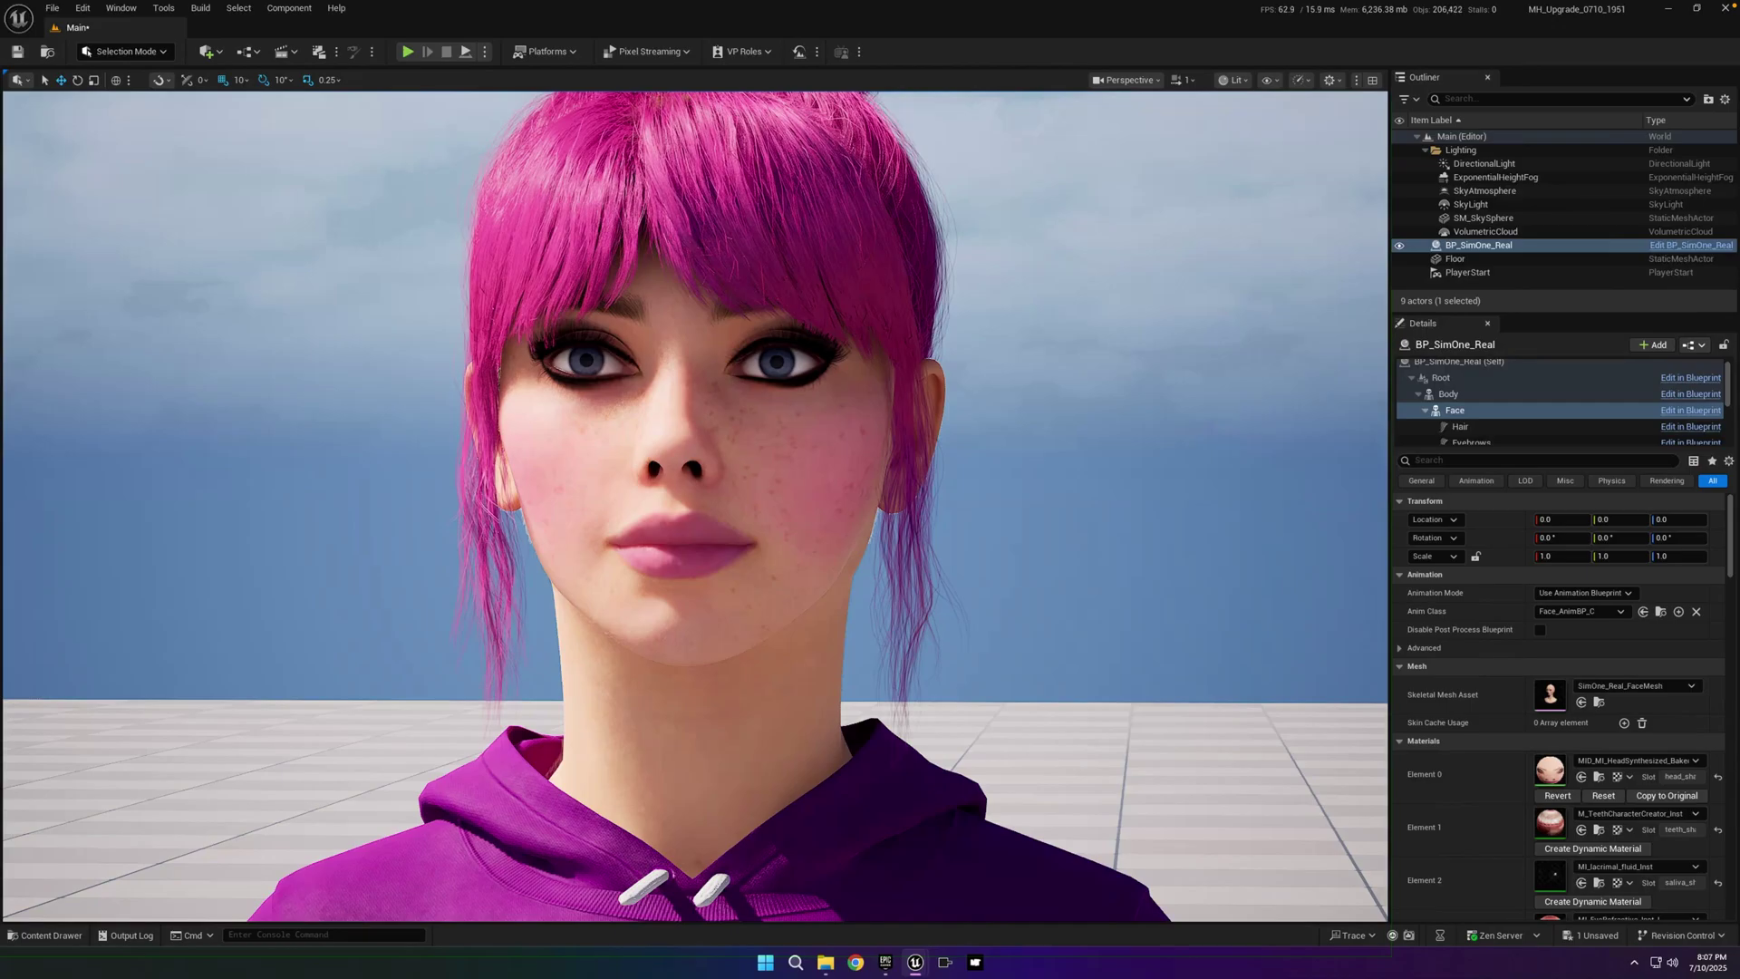
- Delete the SkyAtmosphere, SkyLight and VolumetricCloud actors from the Outliner
left_click(1483, 191)
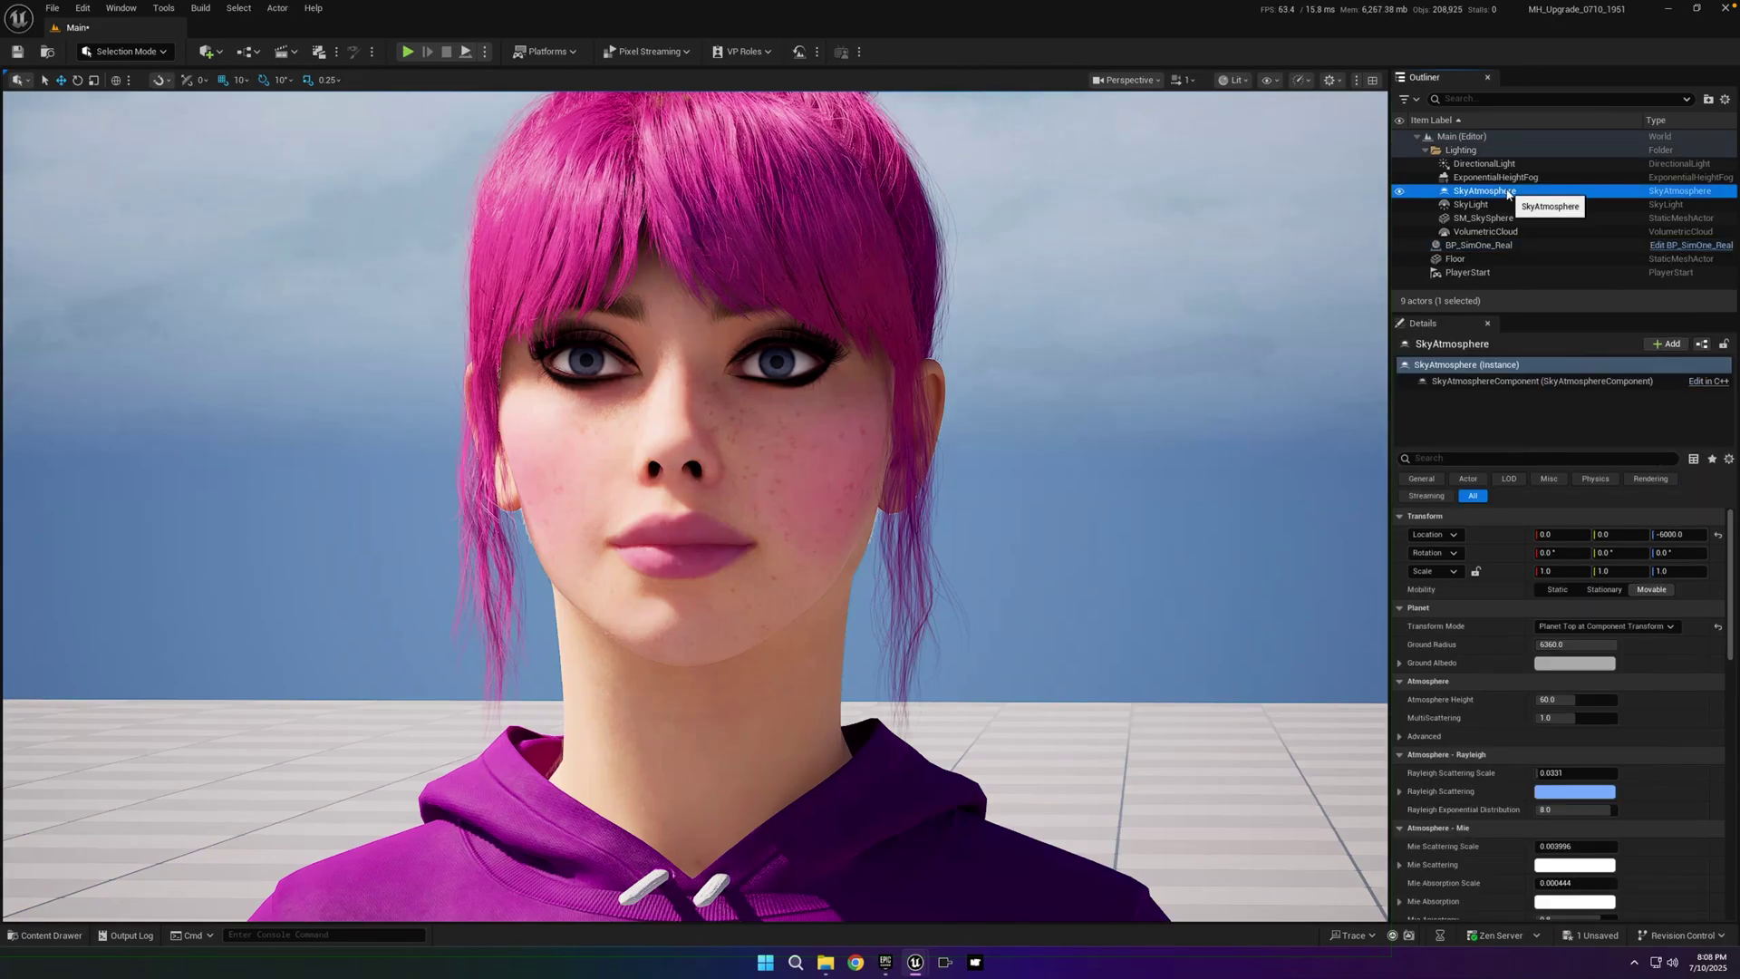
key("Delete")
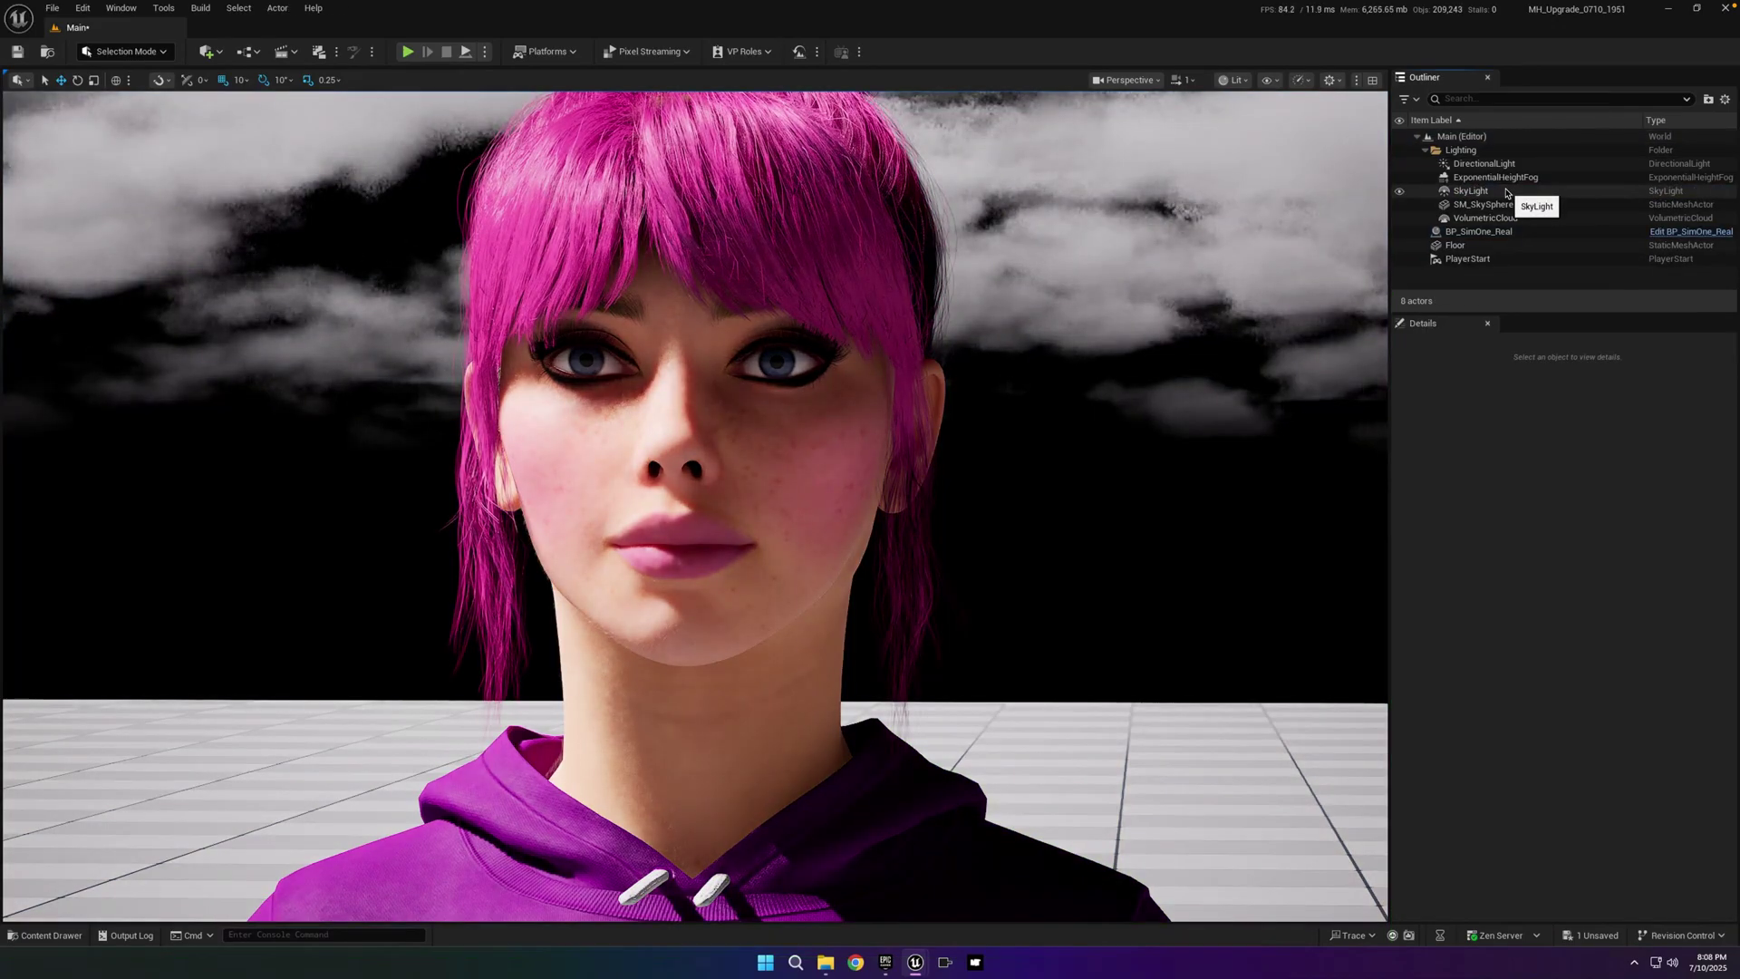
left_click(1506, 192)
key("Delete")
left_click(1502, 206)
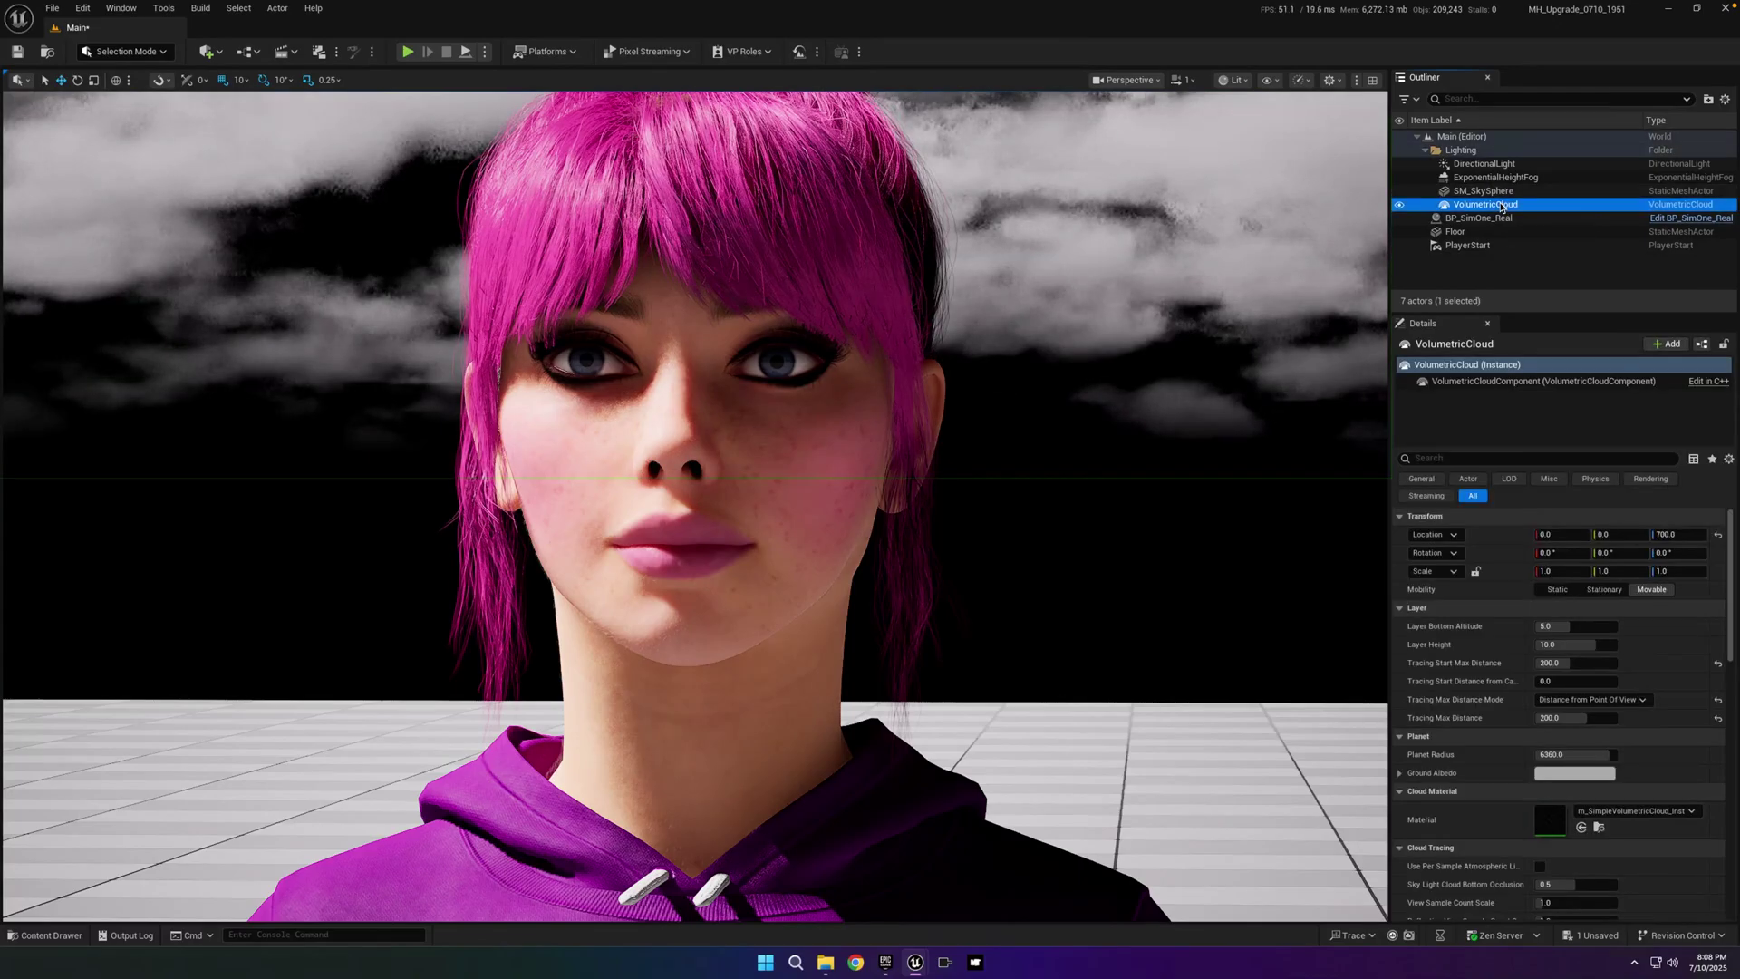
key("Delete")
- Reset the DirectionalLight's location and set its rotation to 0/-25/-80
key("Up")
key("Up")
key("Up")
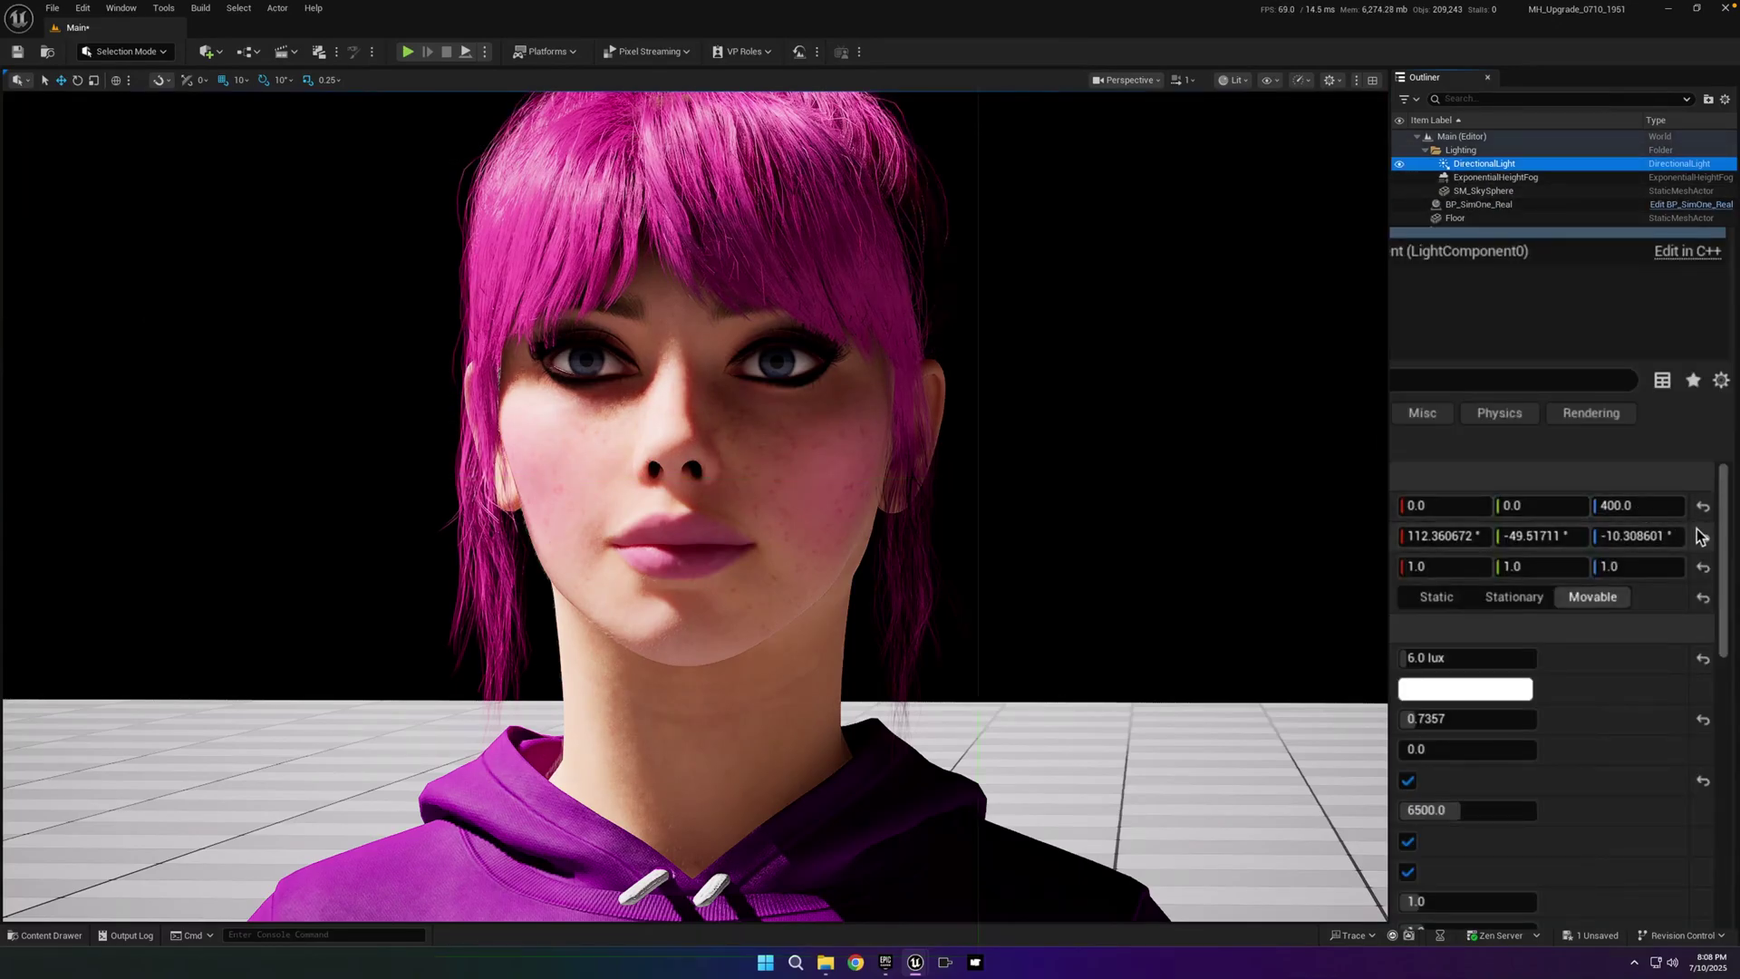
left_click(1702, 505)
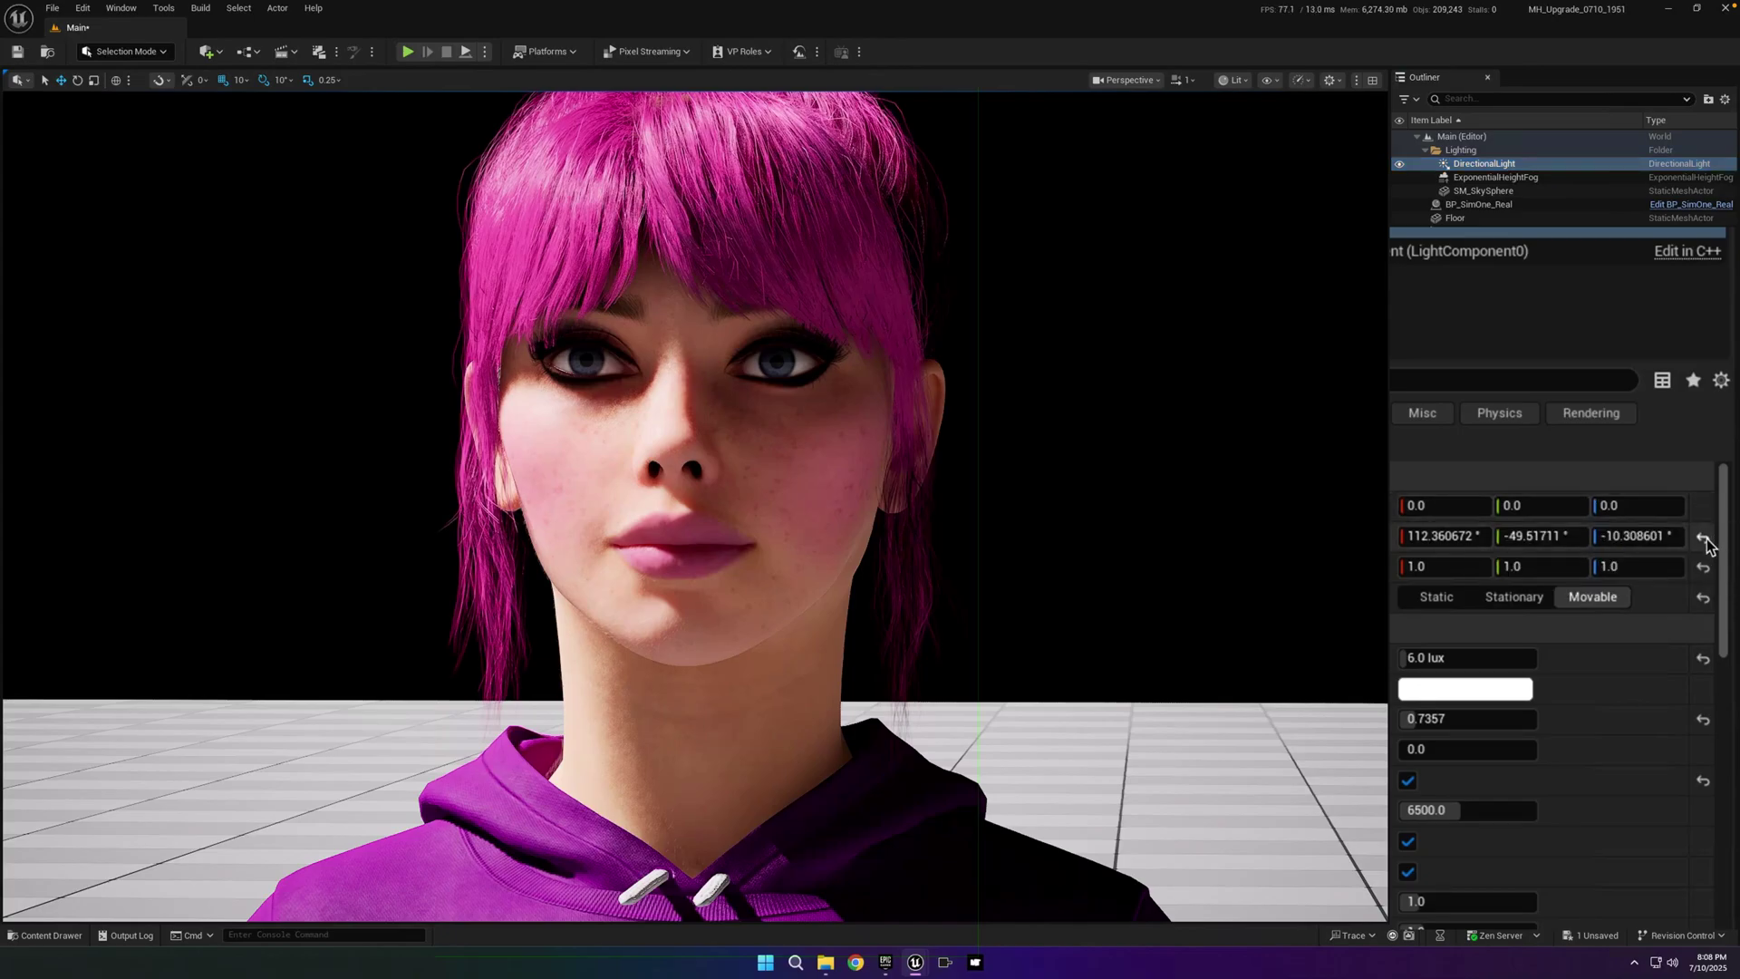
left_click(1705, 542)
left_click(1622, 536)
type("-25")
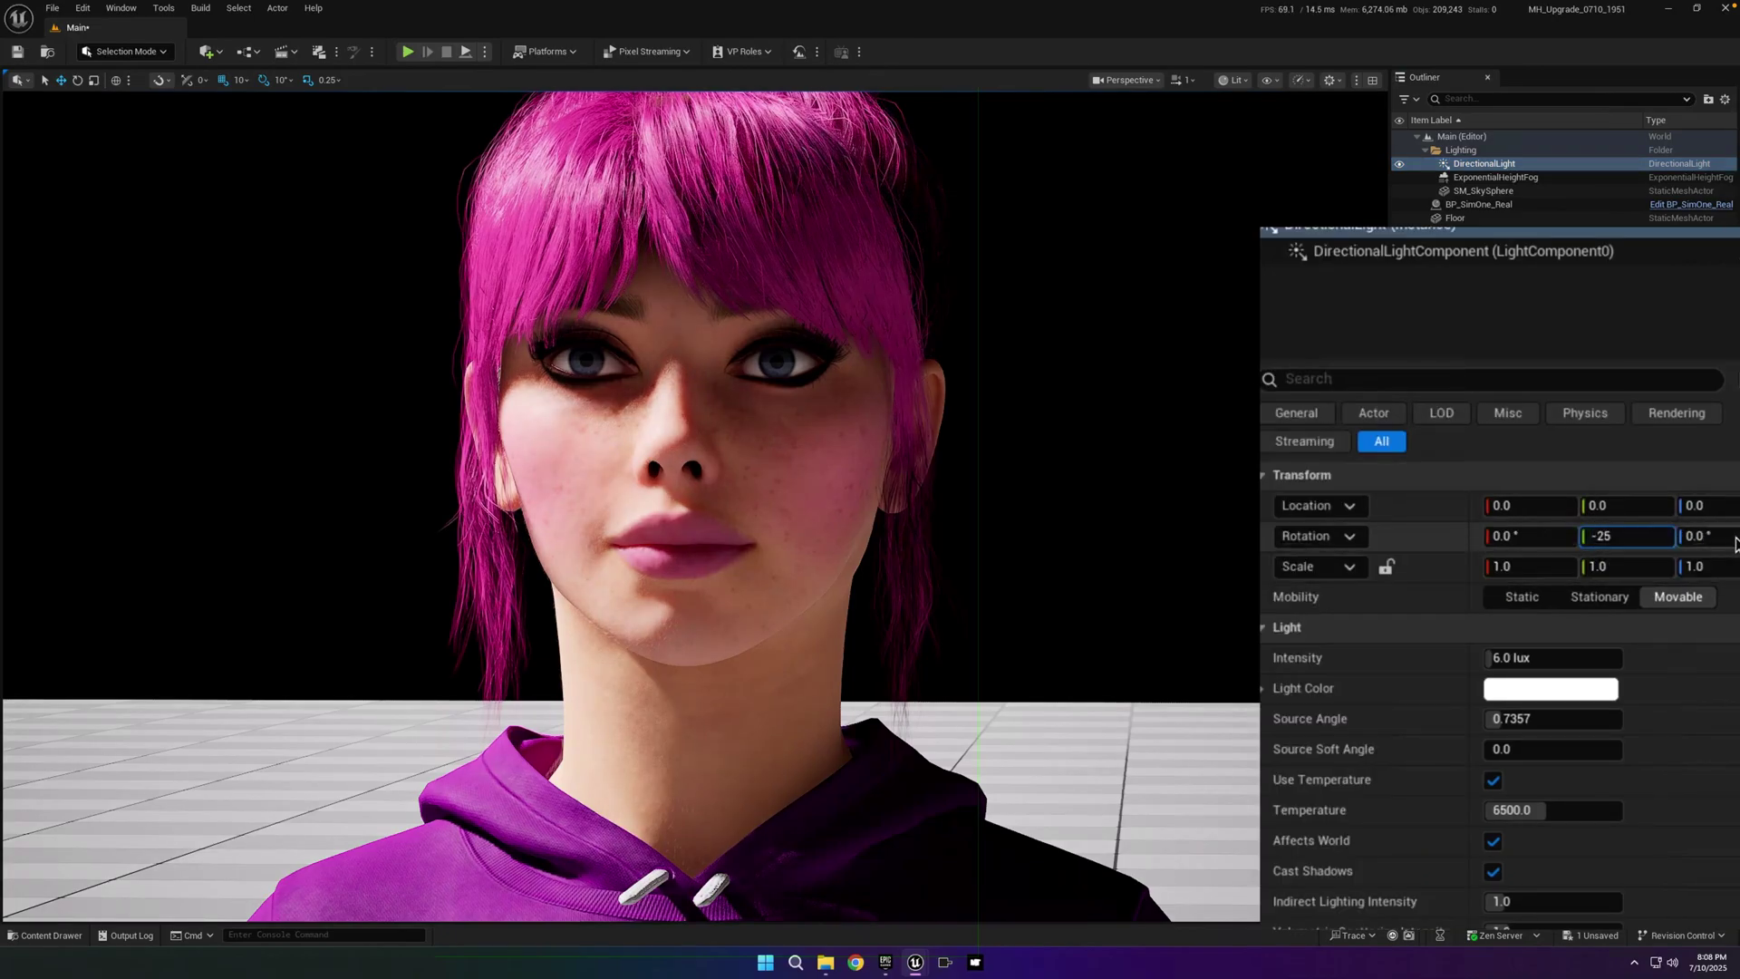
key("Tab")
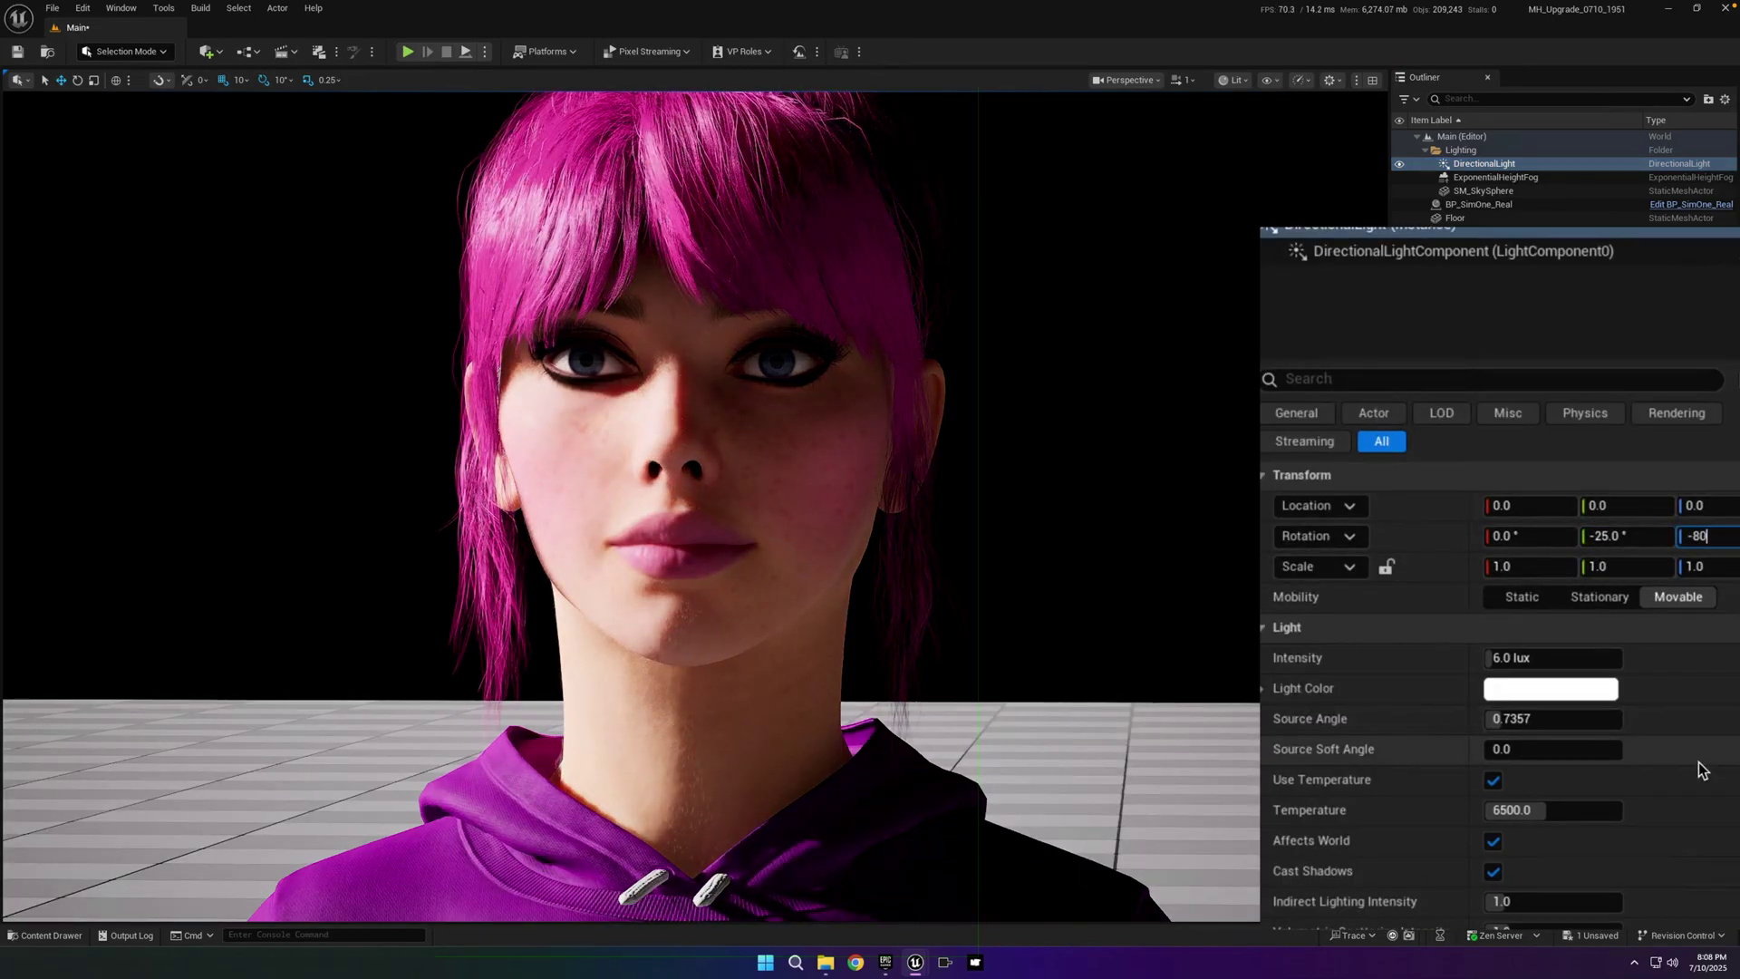
type("-80")
key("Return")
- Set the light intensity to 2 lux and its colour brightness to 0.75 grey
left_click(1536, 654)
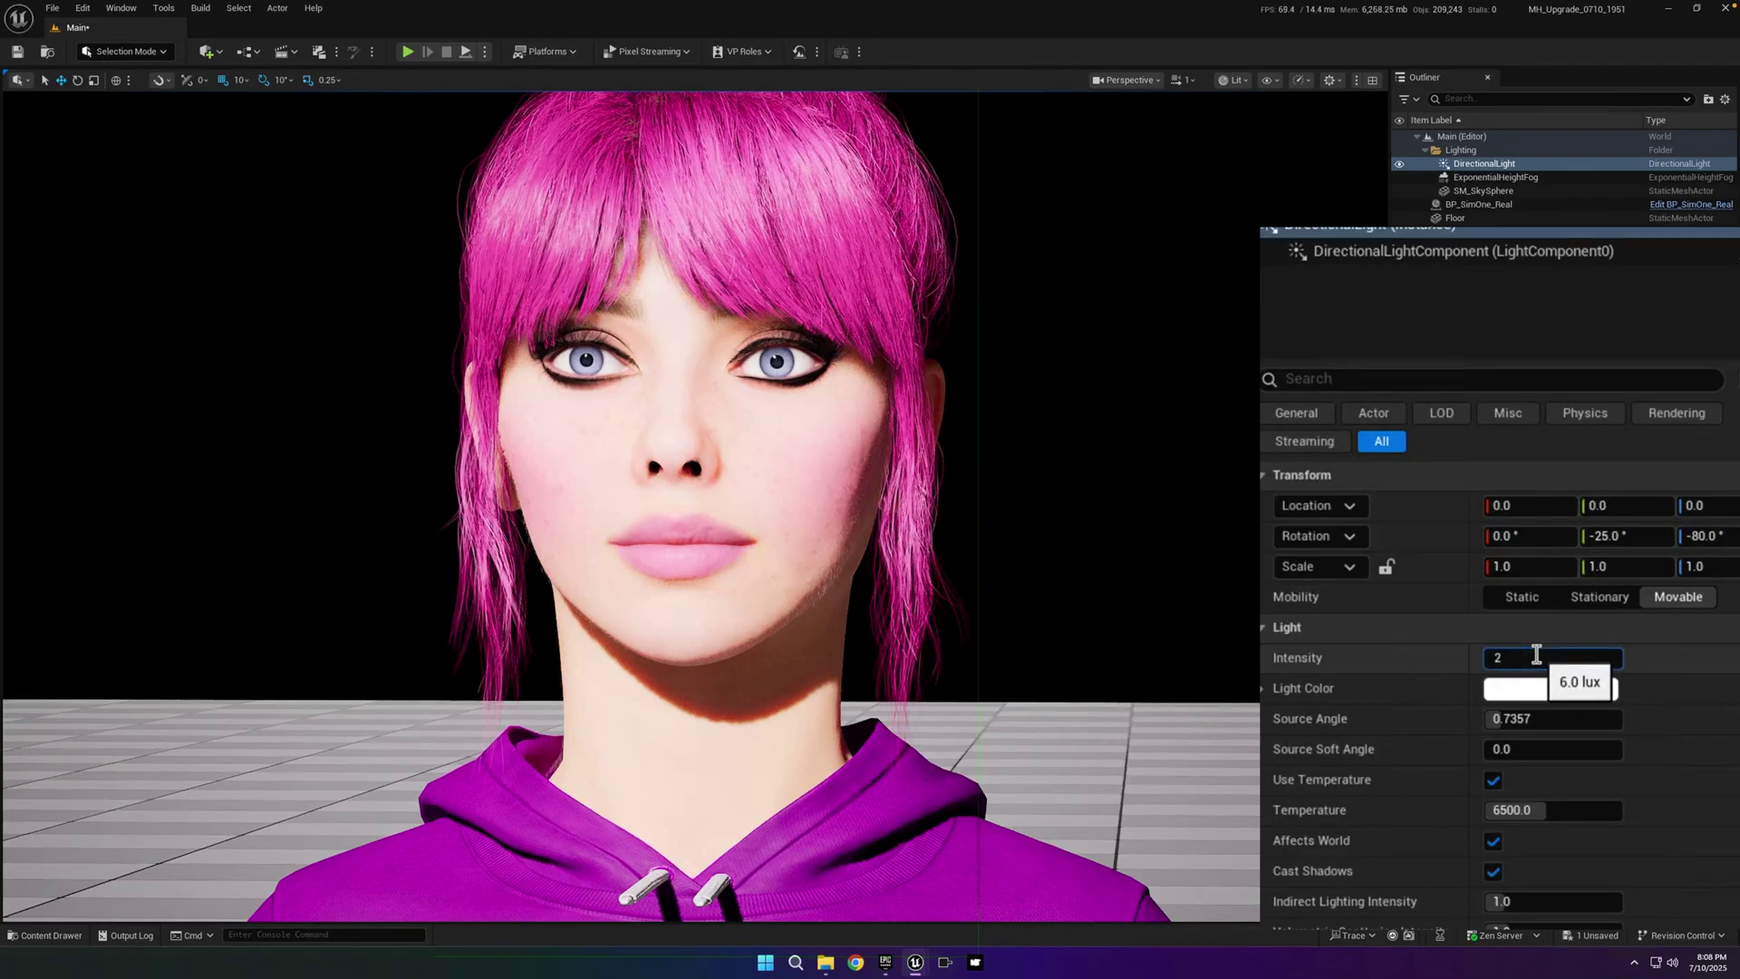
type("2")
key("Return")
left_click(1515, 688)
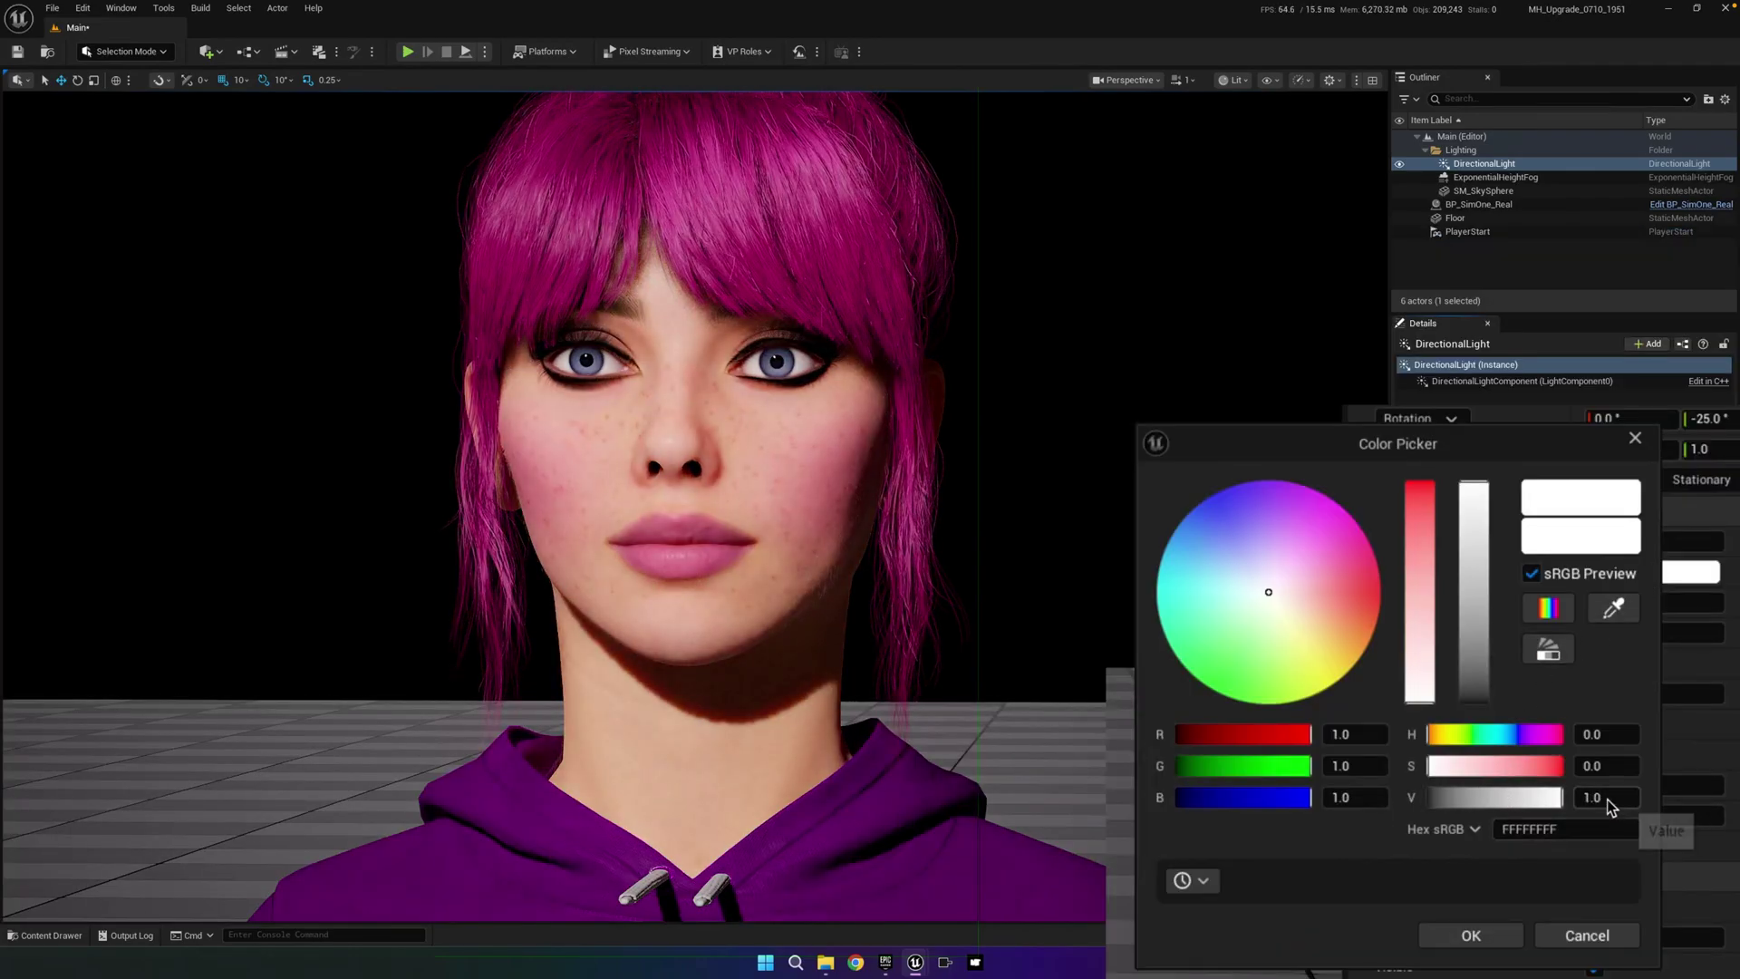
left_click(1609, 802)
key("Return")
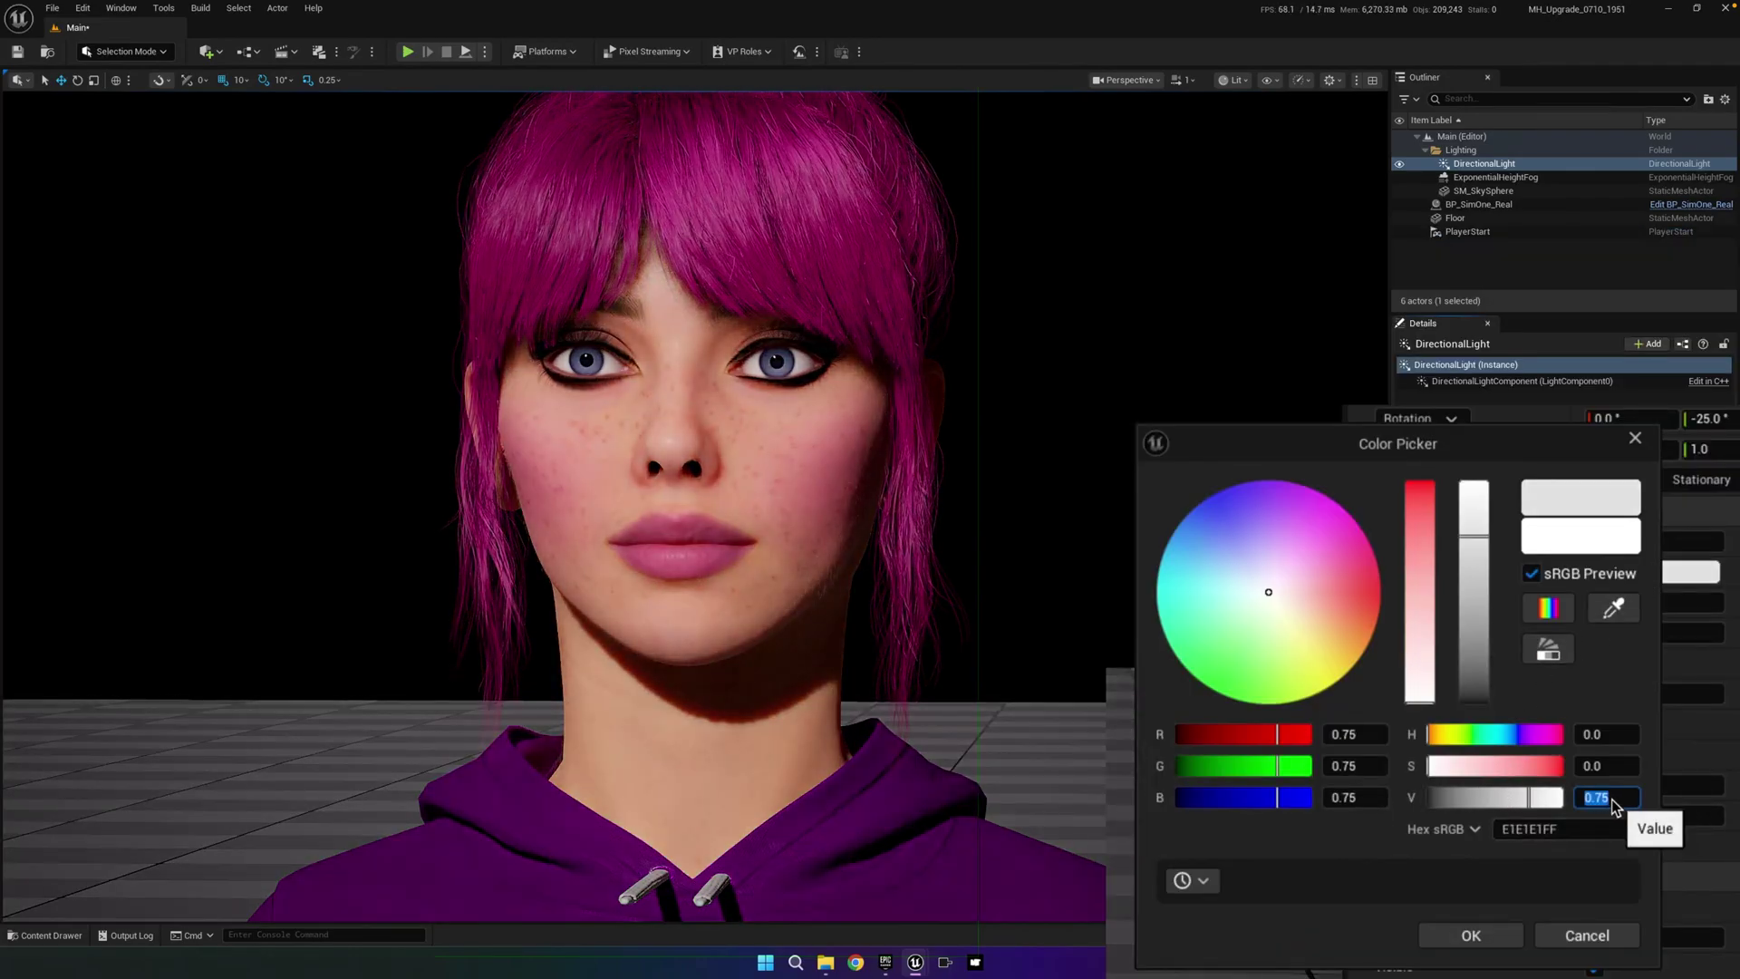
left_click(1449, 935)
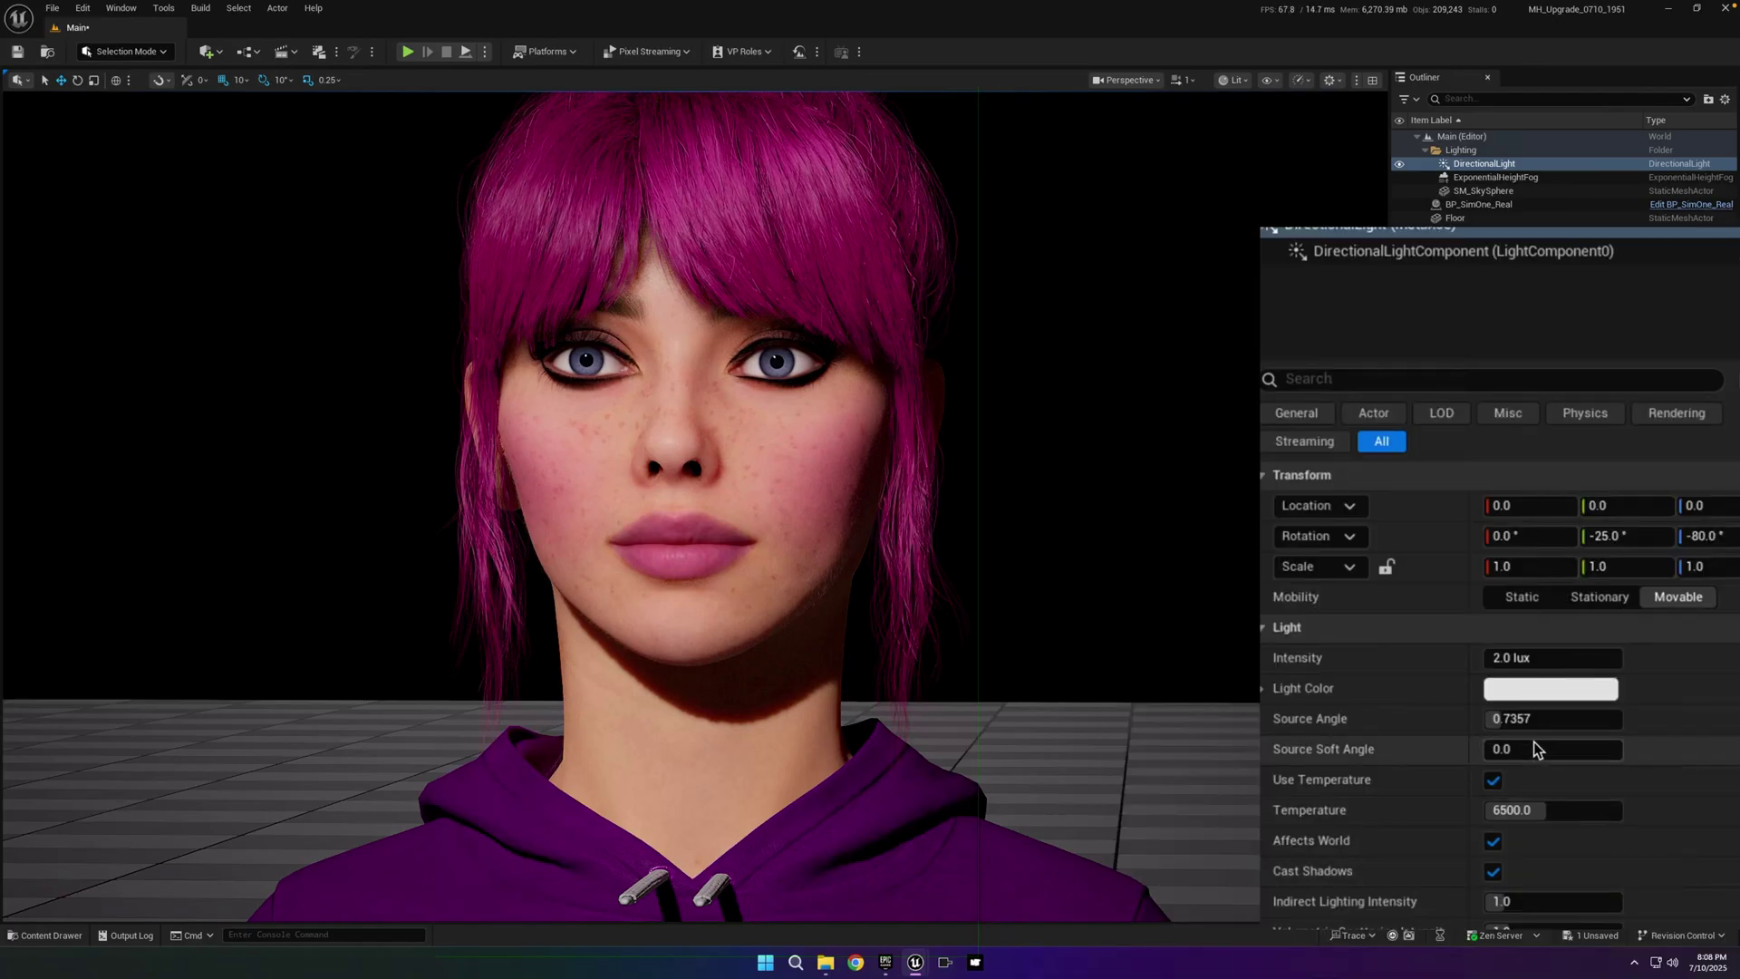
- Set the light's Source Angle to 5 and Indirect Lighting Intensity to 6
left_click(1553, 717)
type("5")
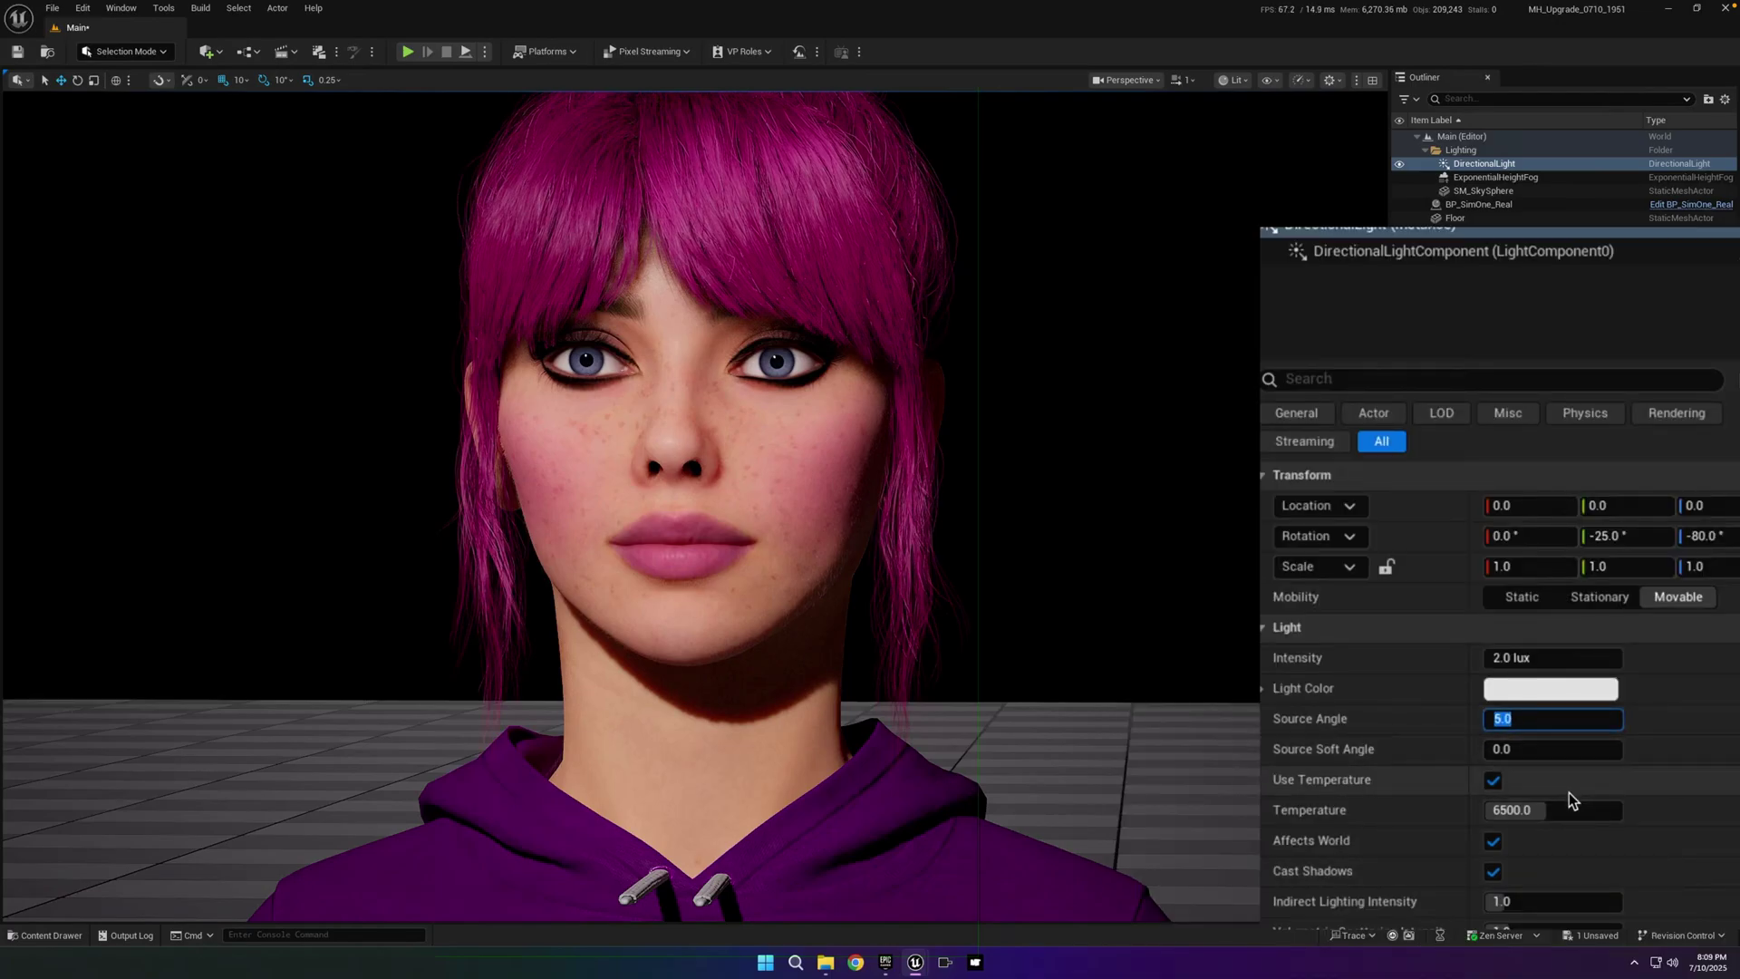
left_click(1553, 902)
type("6")
key("Return")
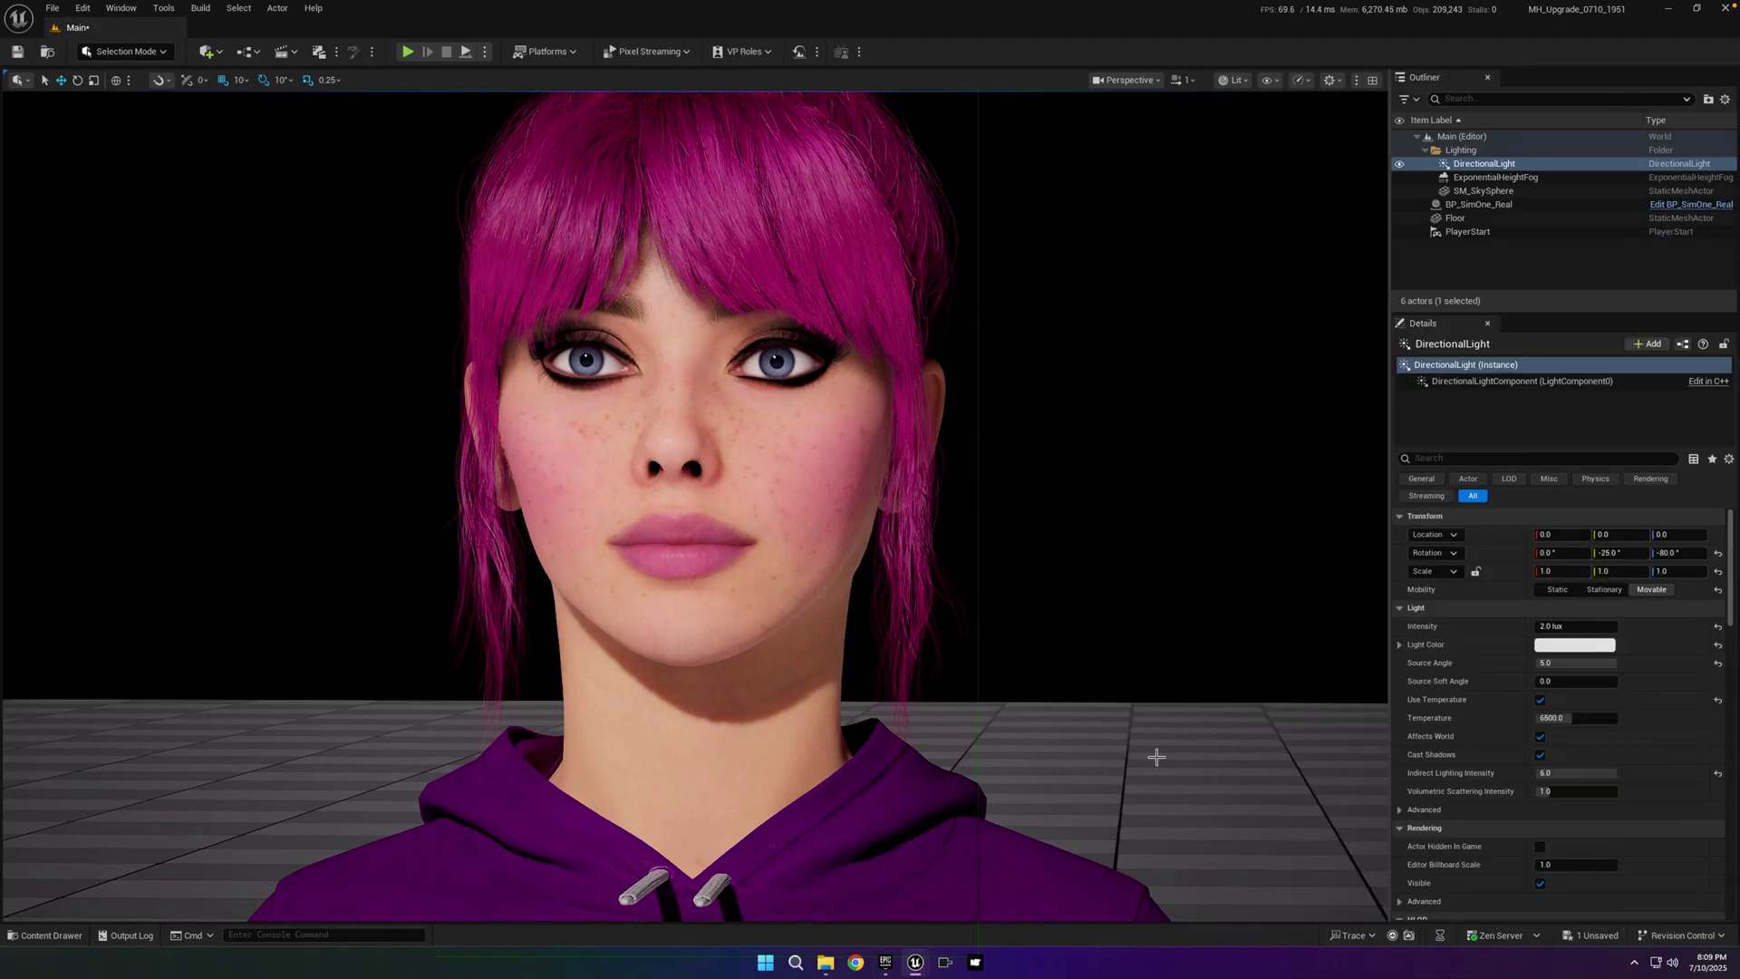
- Move the Floor to Location Y -1000 and rotate it 90° on X into a wall
left_click(1155, 756)
left_click(1622, 534)
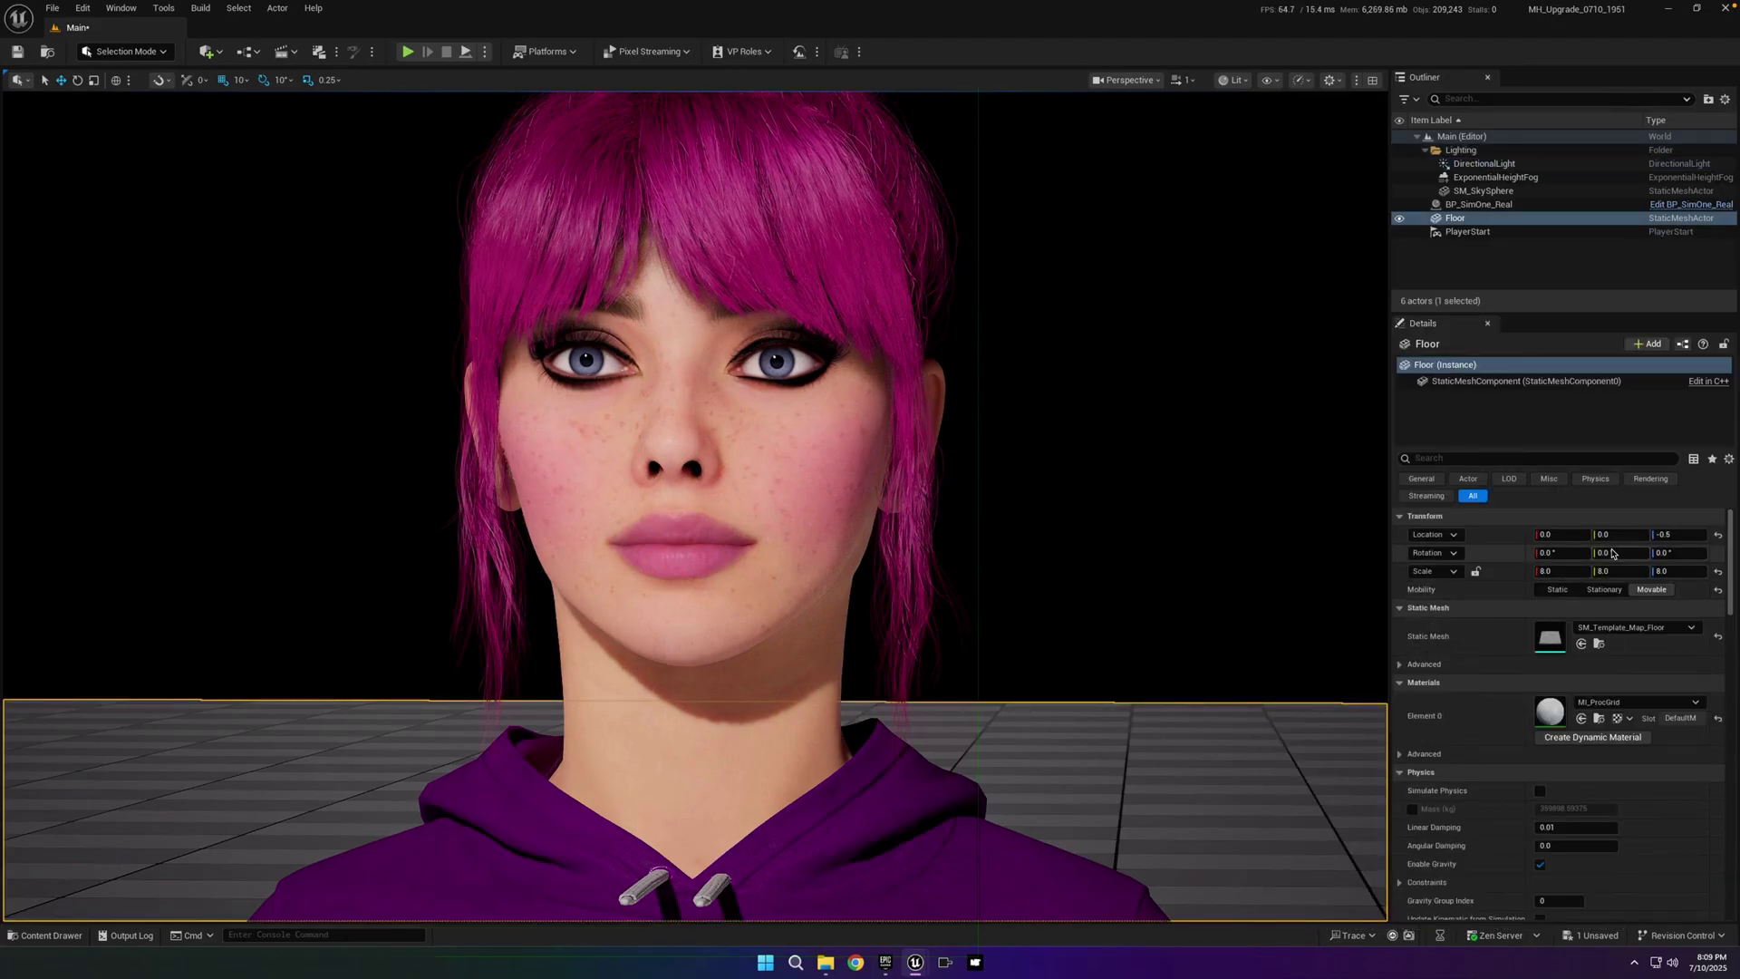
type("-")
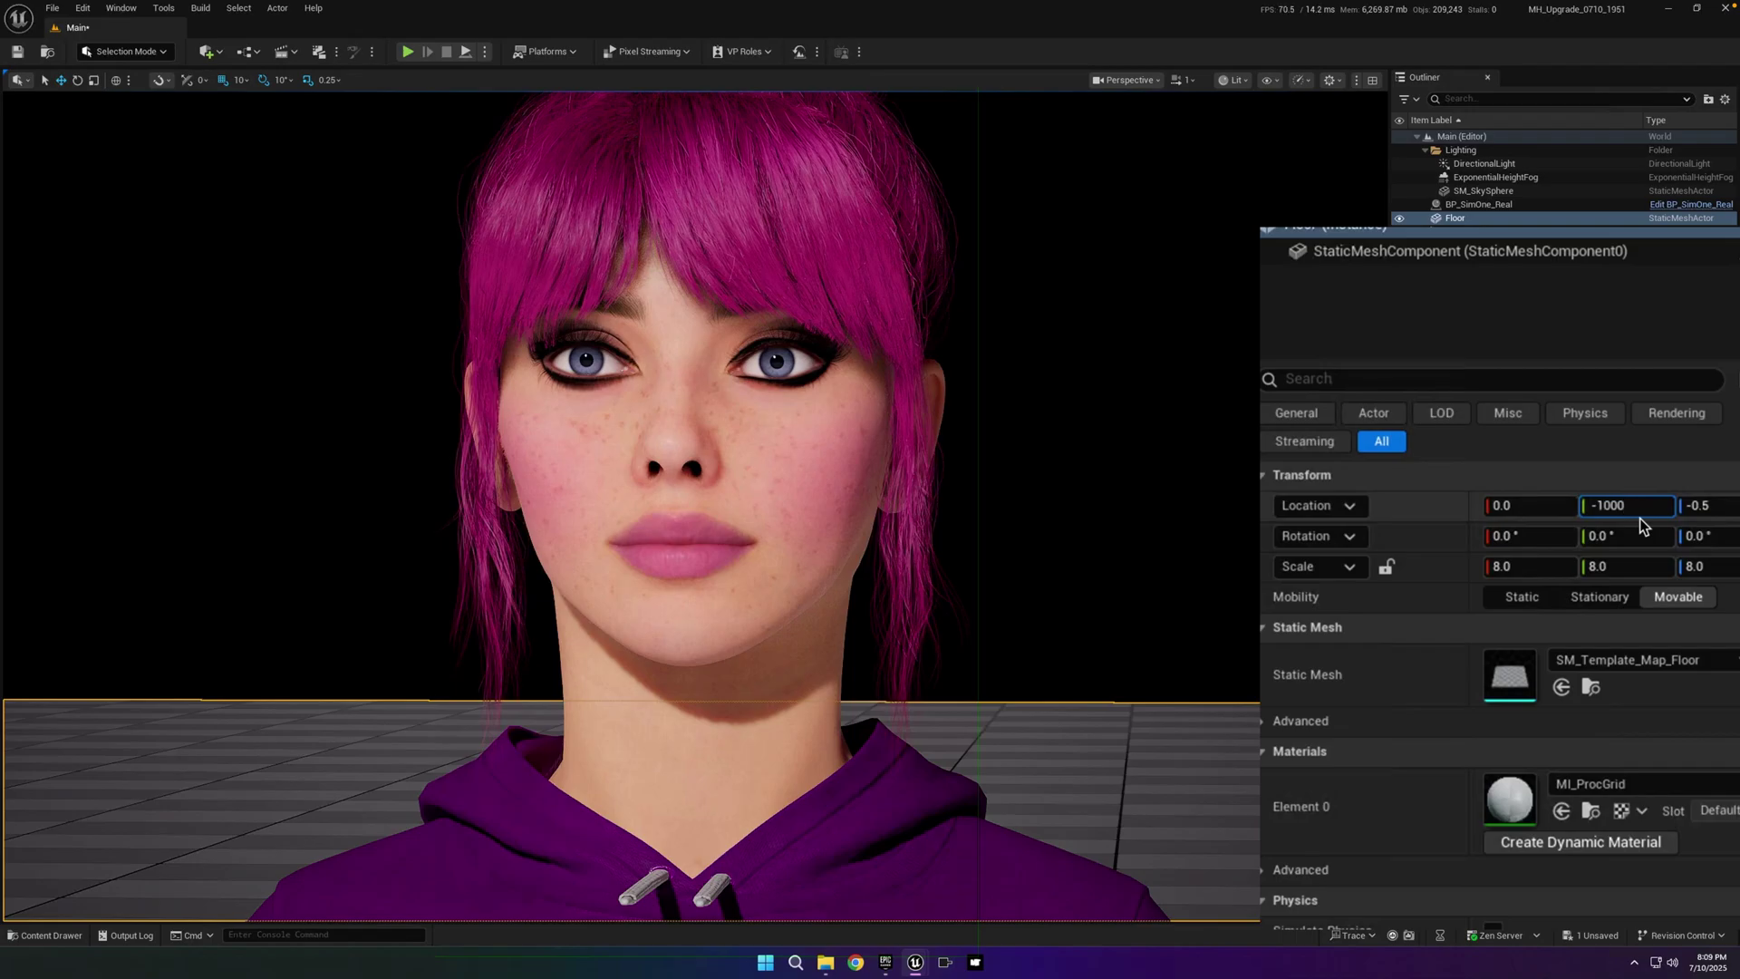
type("1000")
key("Return")
key("Tab")
key("Tab")
type("90")
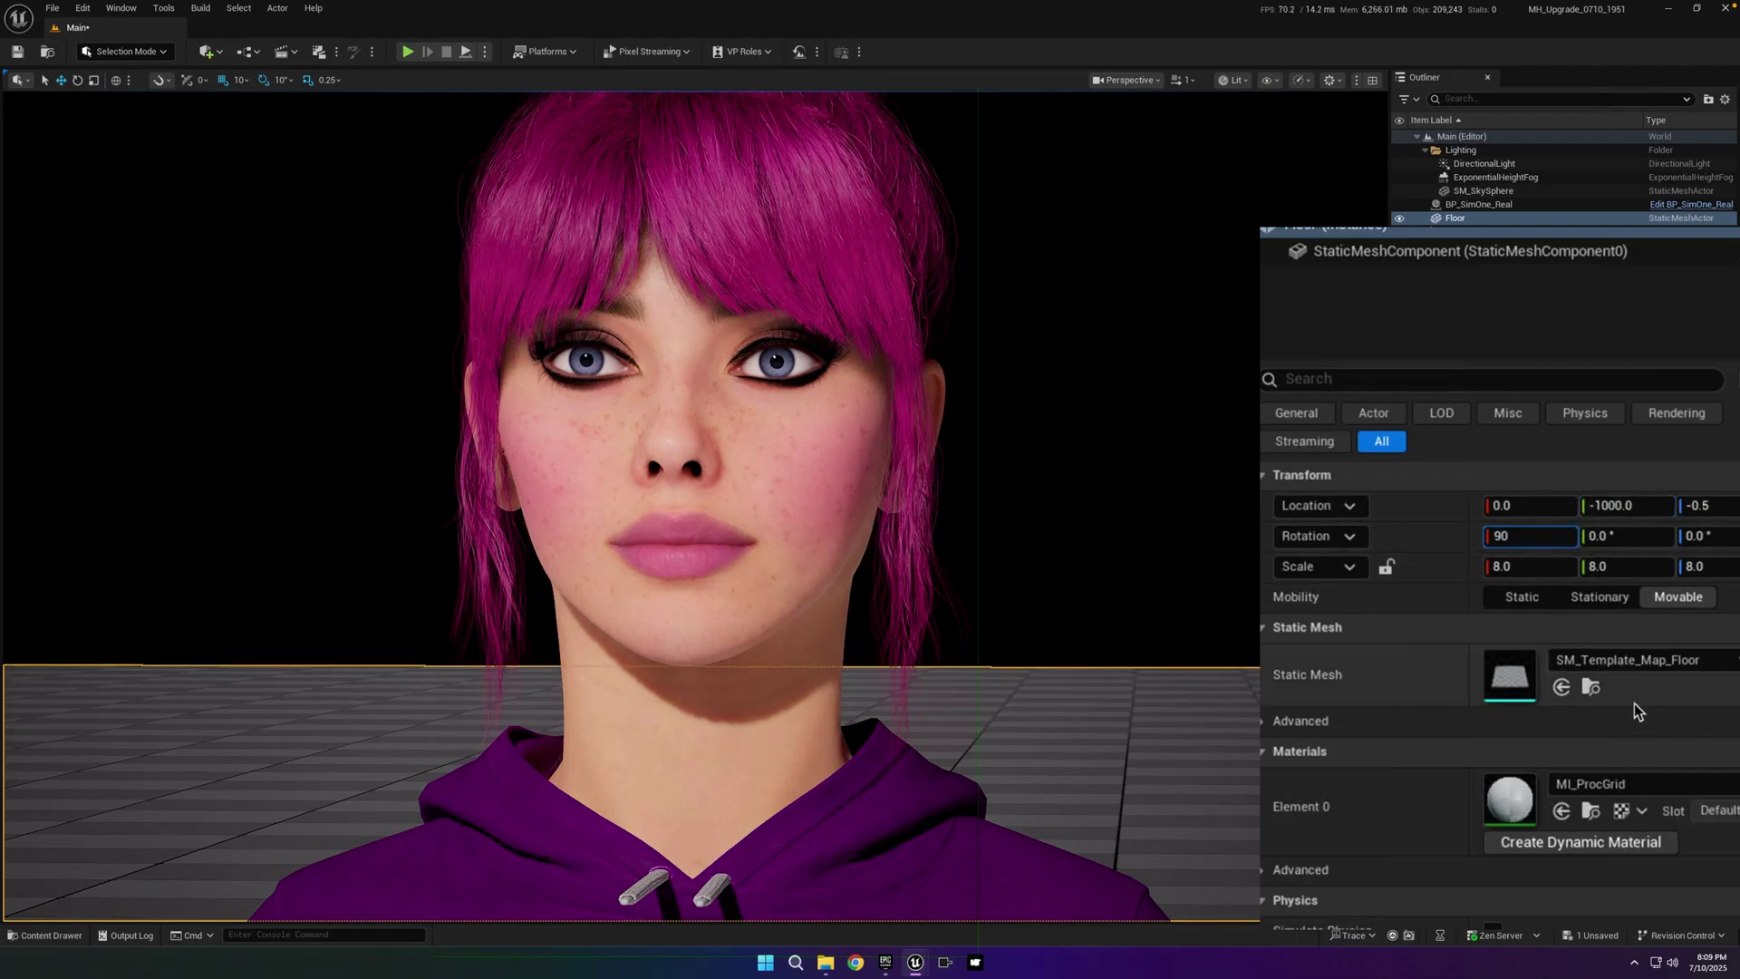
key("Return")
- Apply MI_Template_BaseGray to the wall's Element 0 and save the level
left_click(1506, 792)
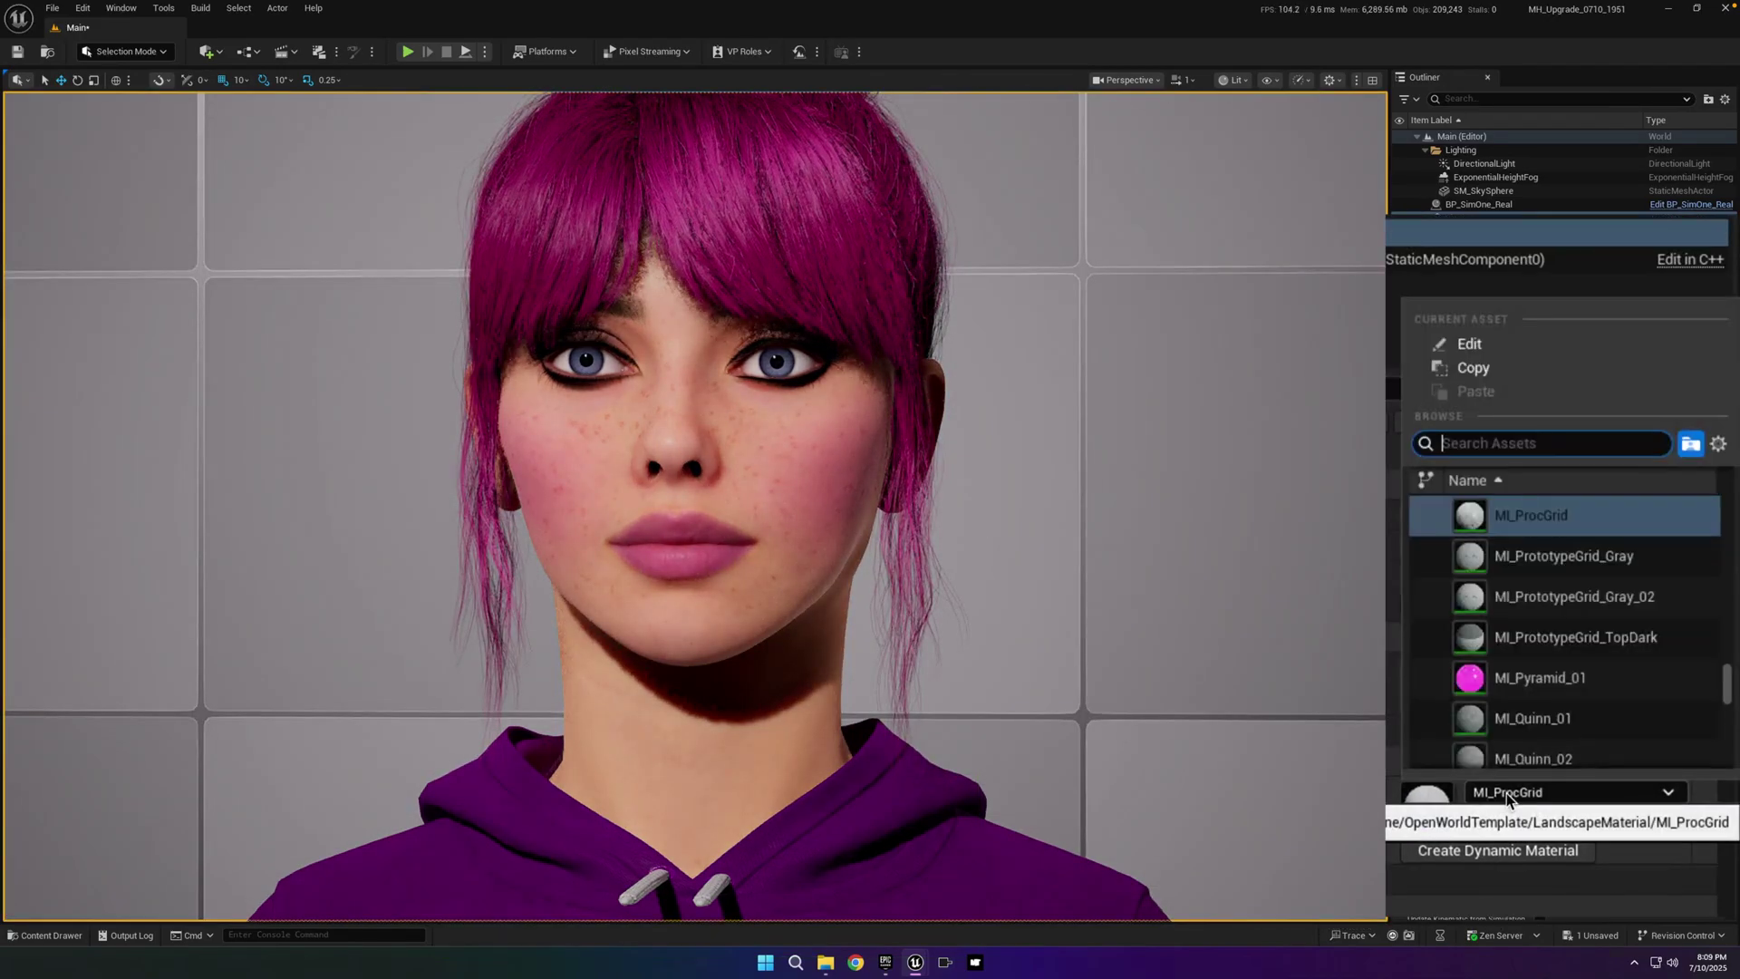
type("basegray")
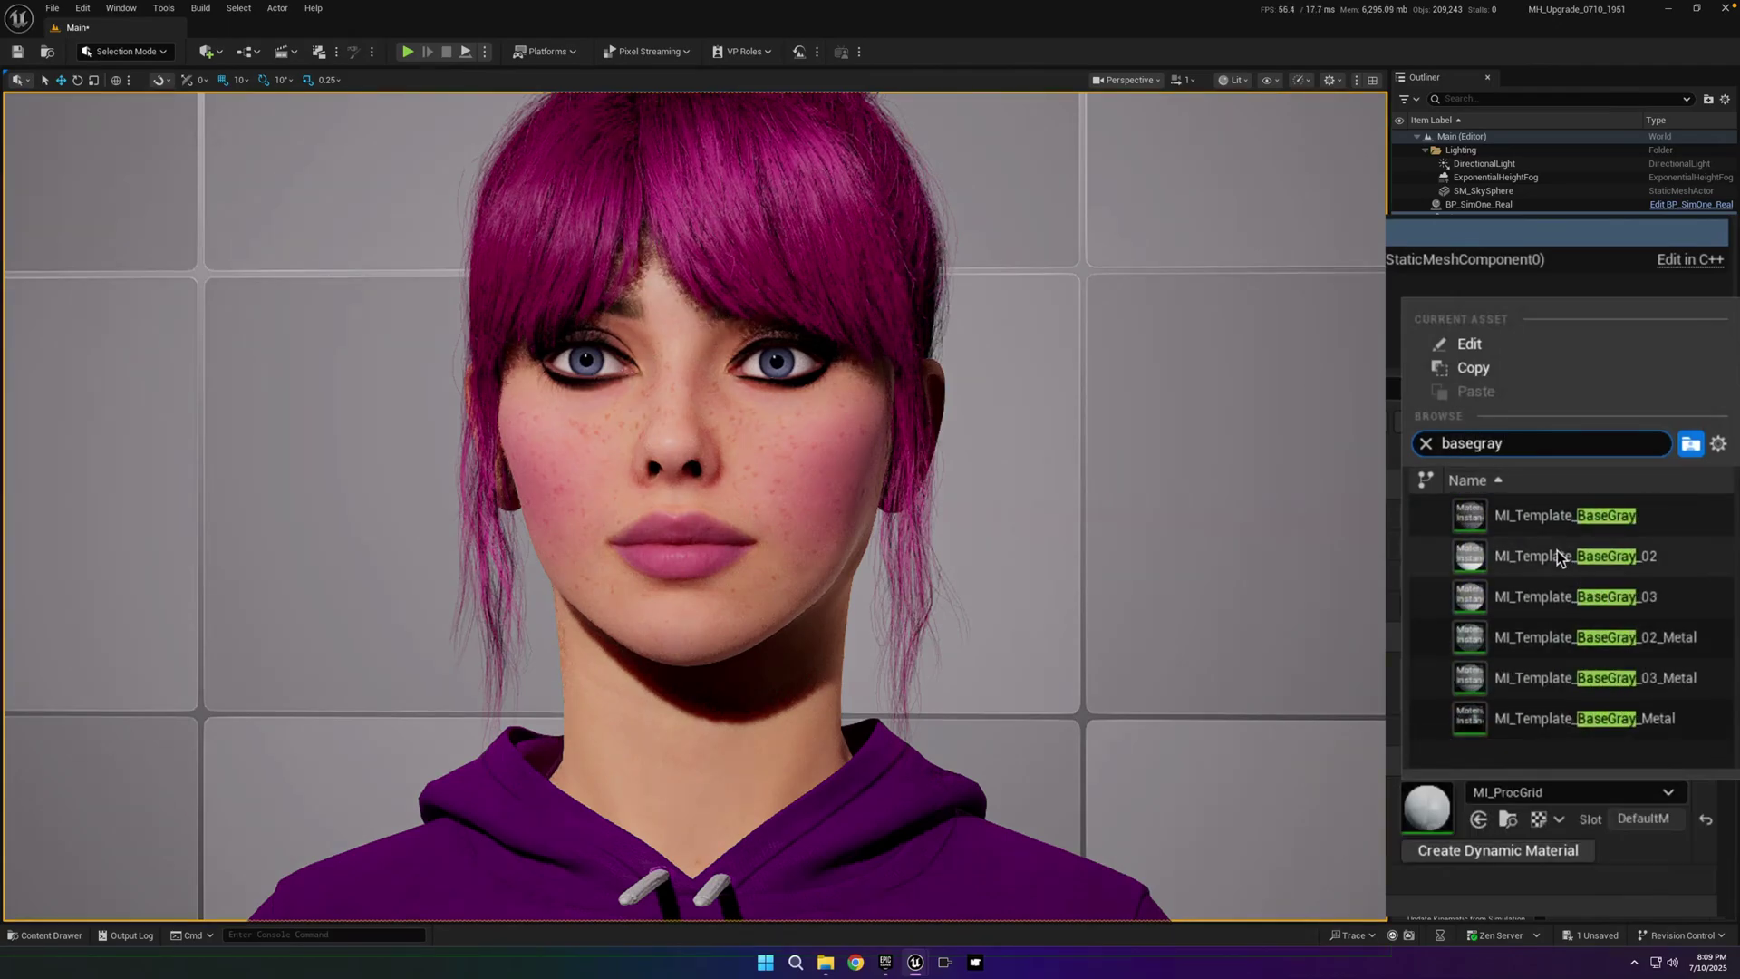
left_click(1540, 515)
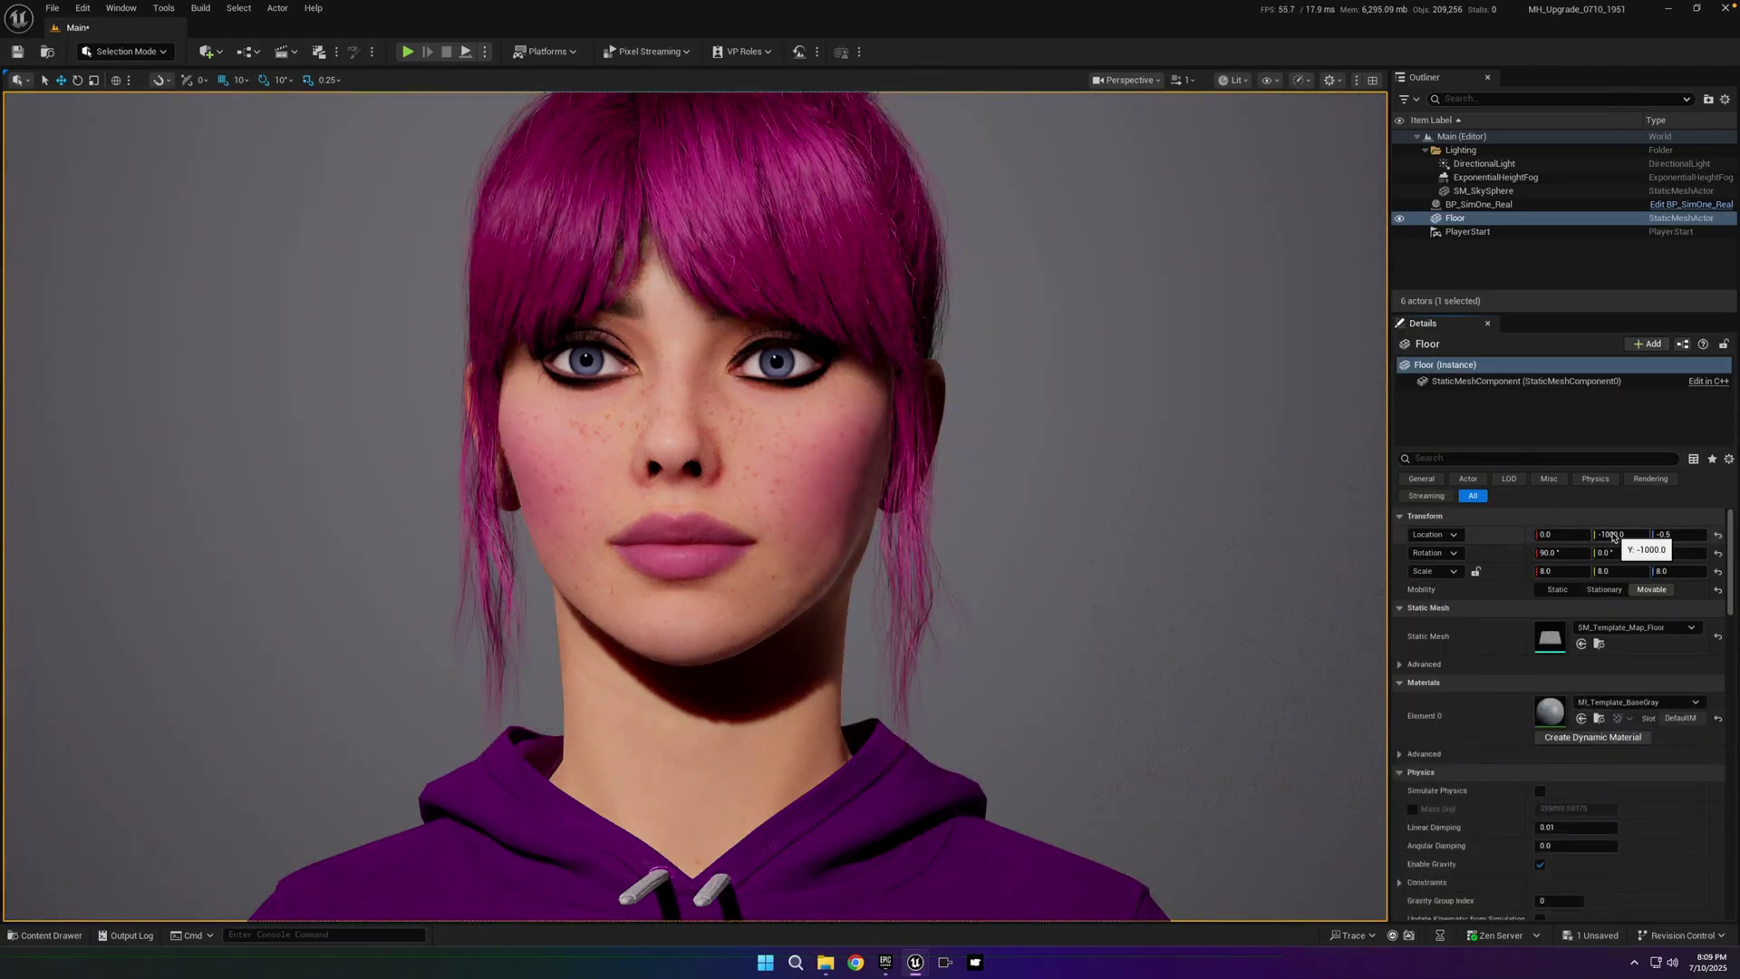
left_click(1609, 936)
left_click(979, 629)
key("ctrl+space")
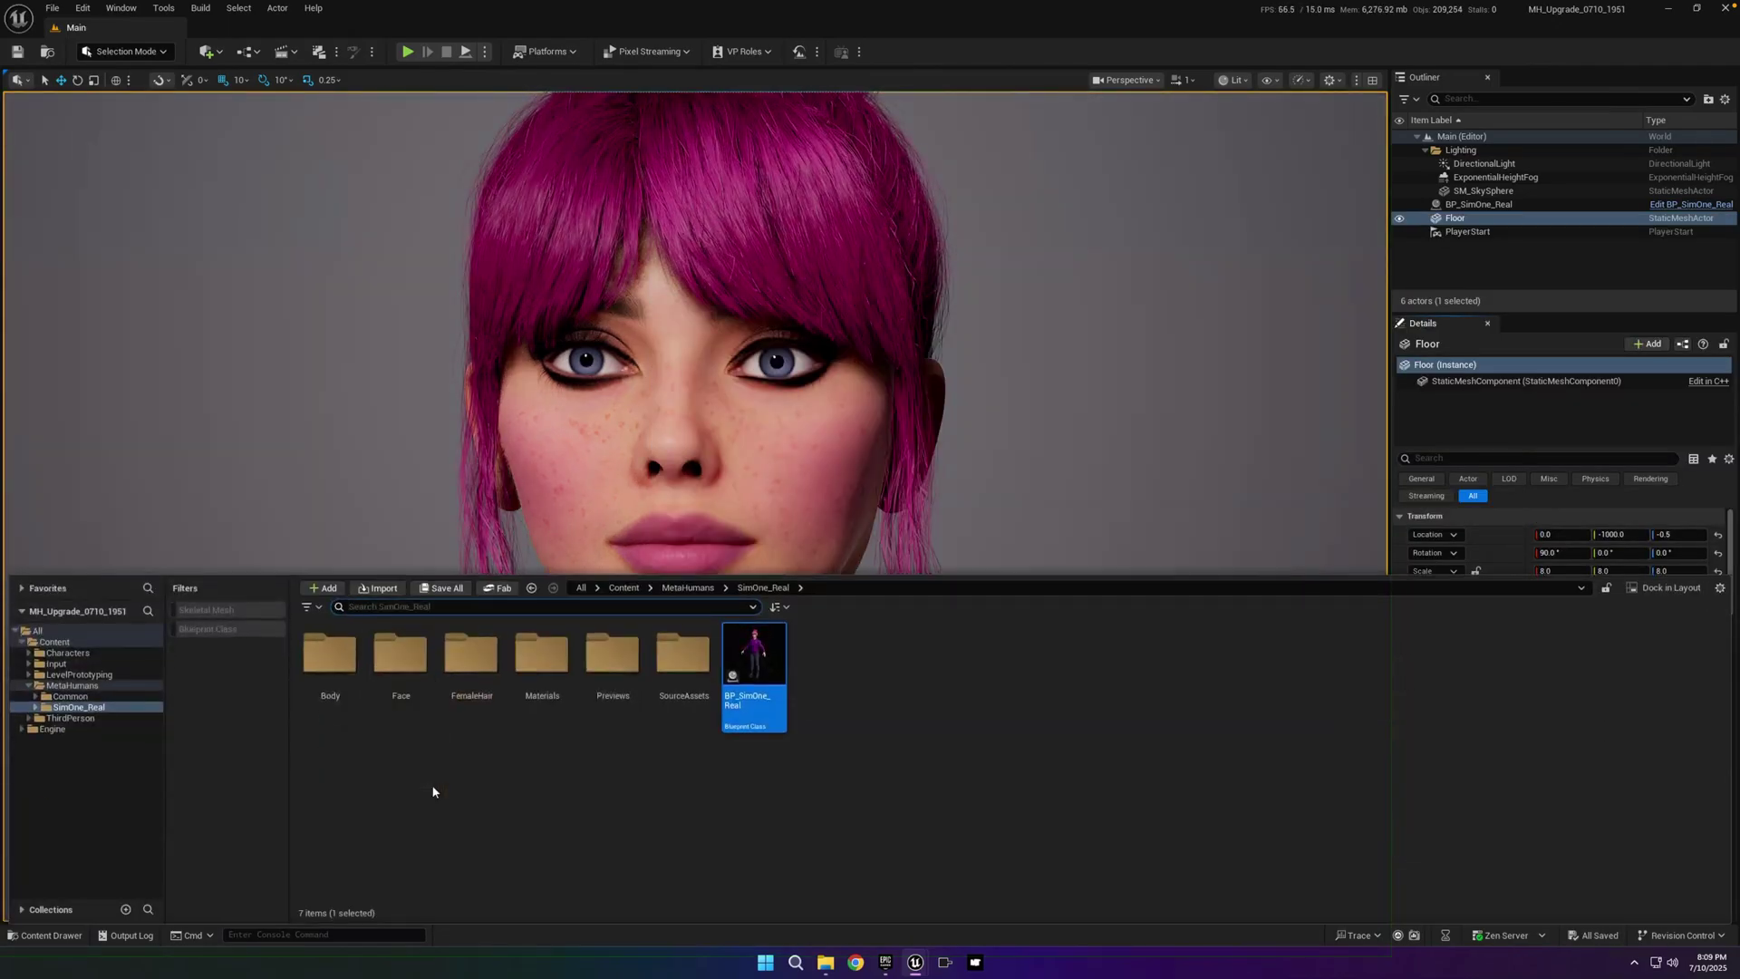
- Open SimOne_Real from the MetaHumans folder in the Content Drawer
left_click(73, 686)
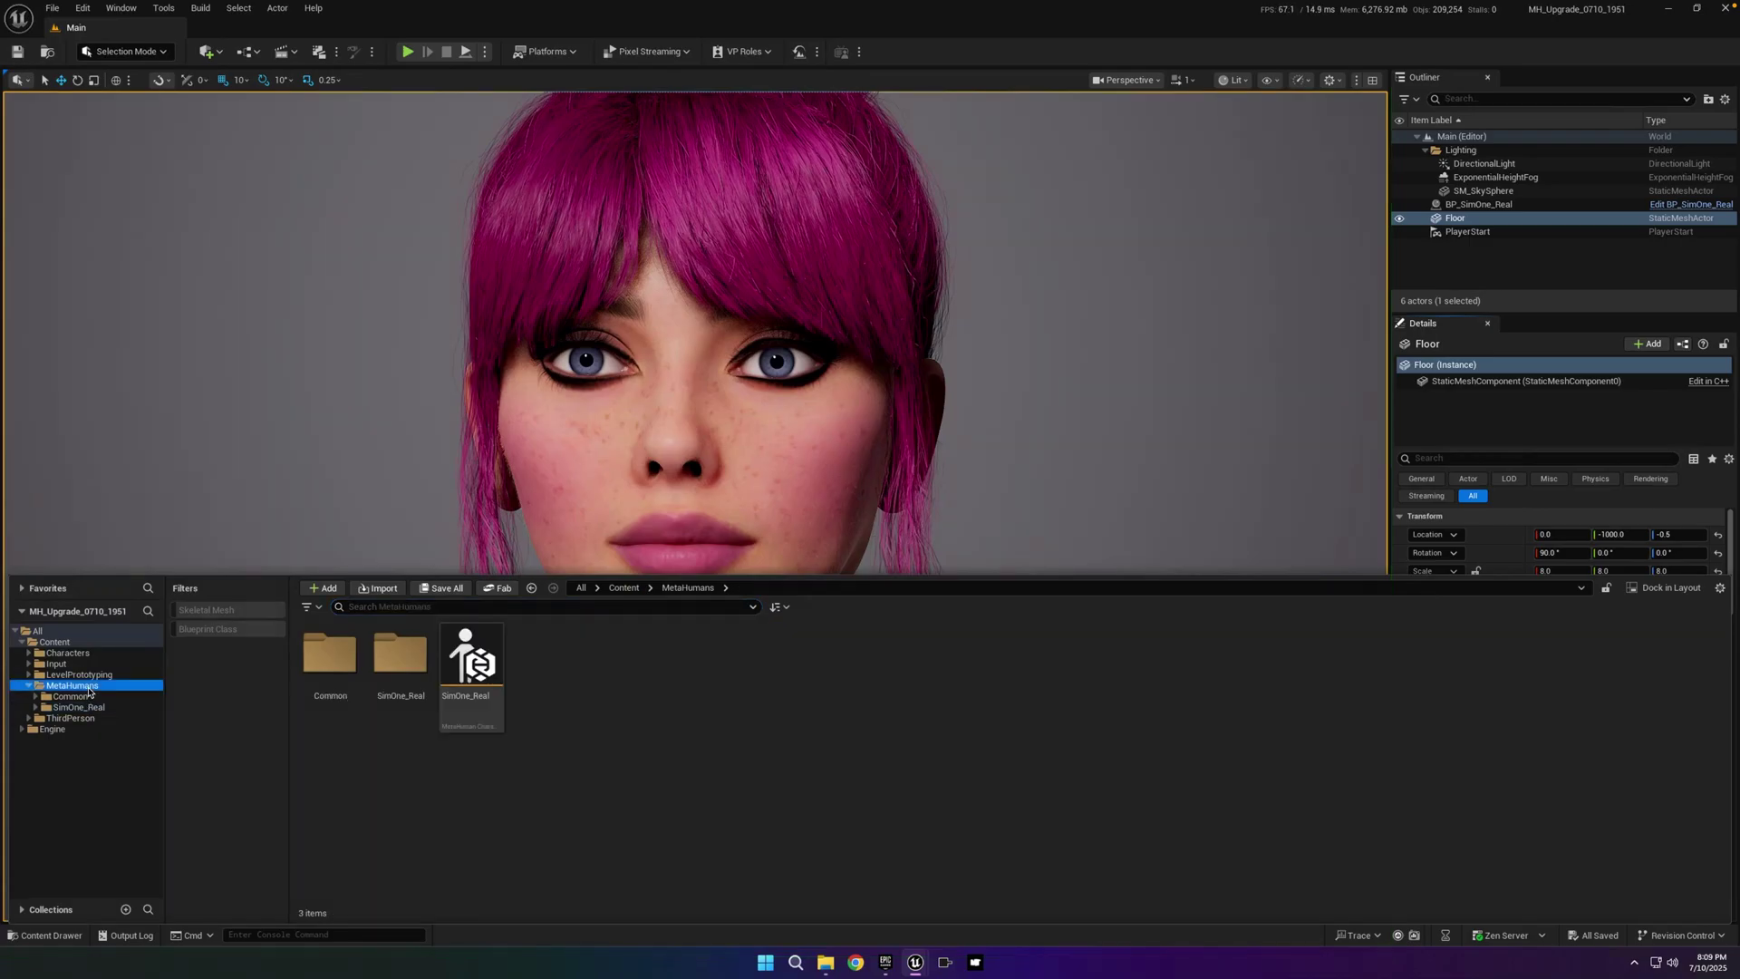
double_click(473, 654)
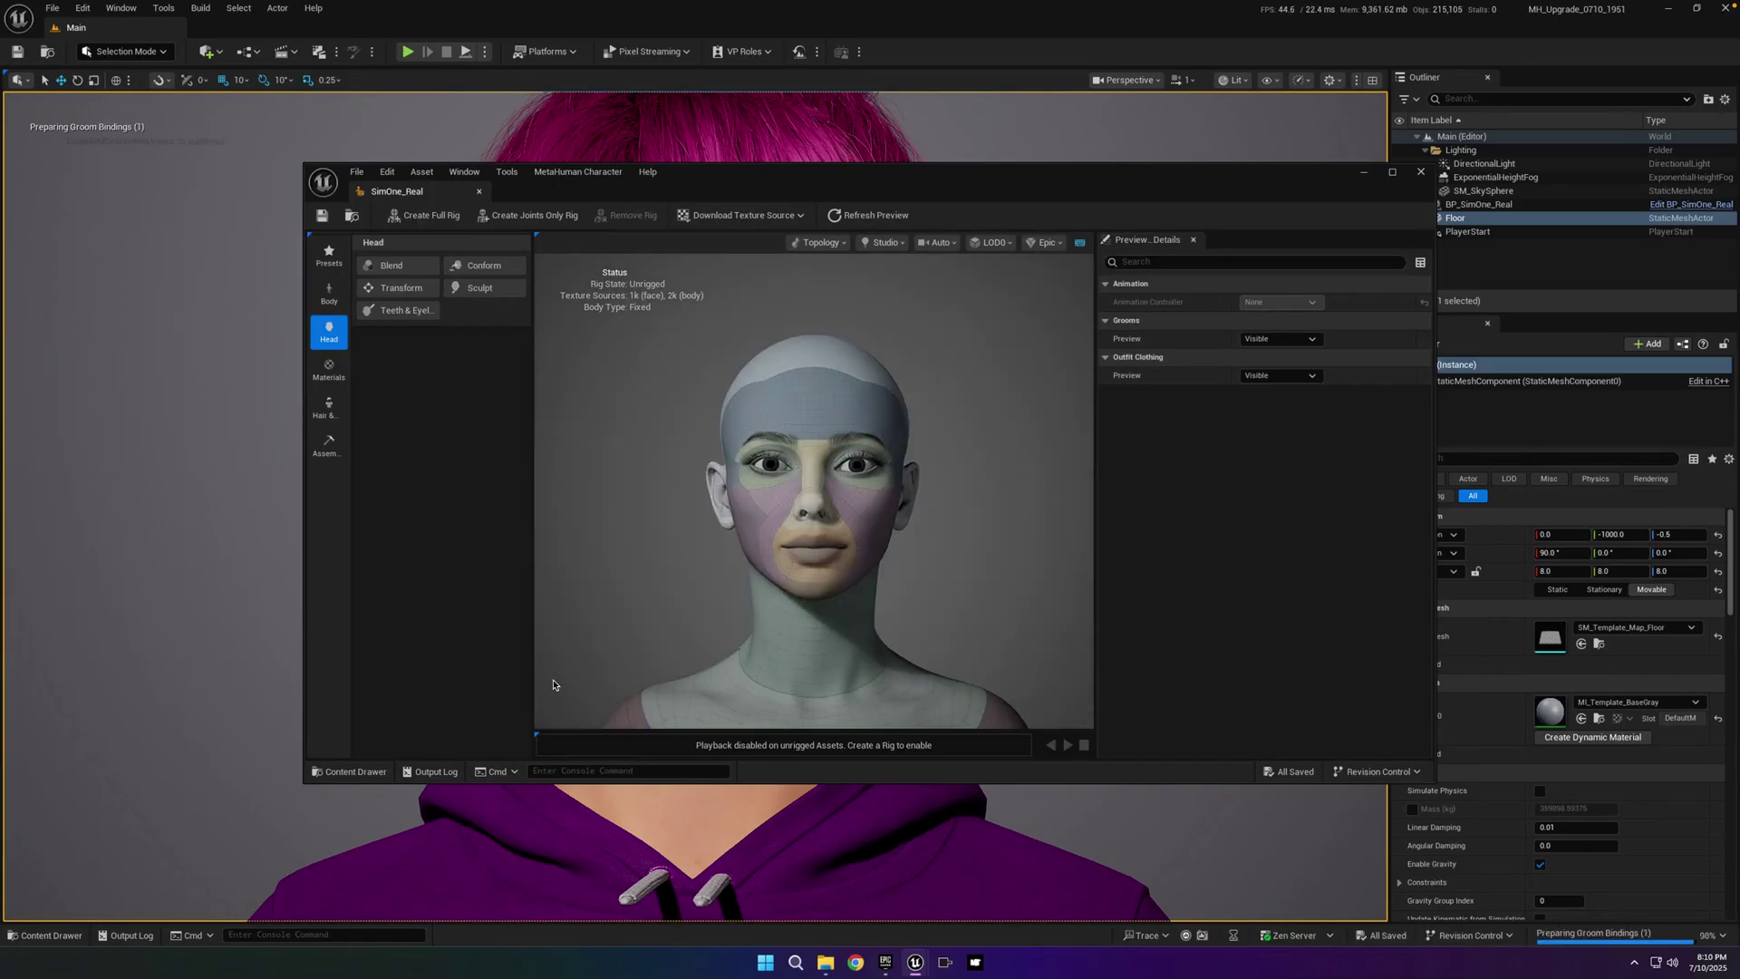
- Switch the head preview to Skin view, show Materials settings, and snap the editor left
left_click(1194, 242)
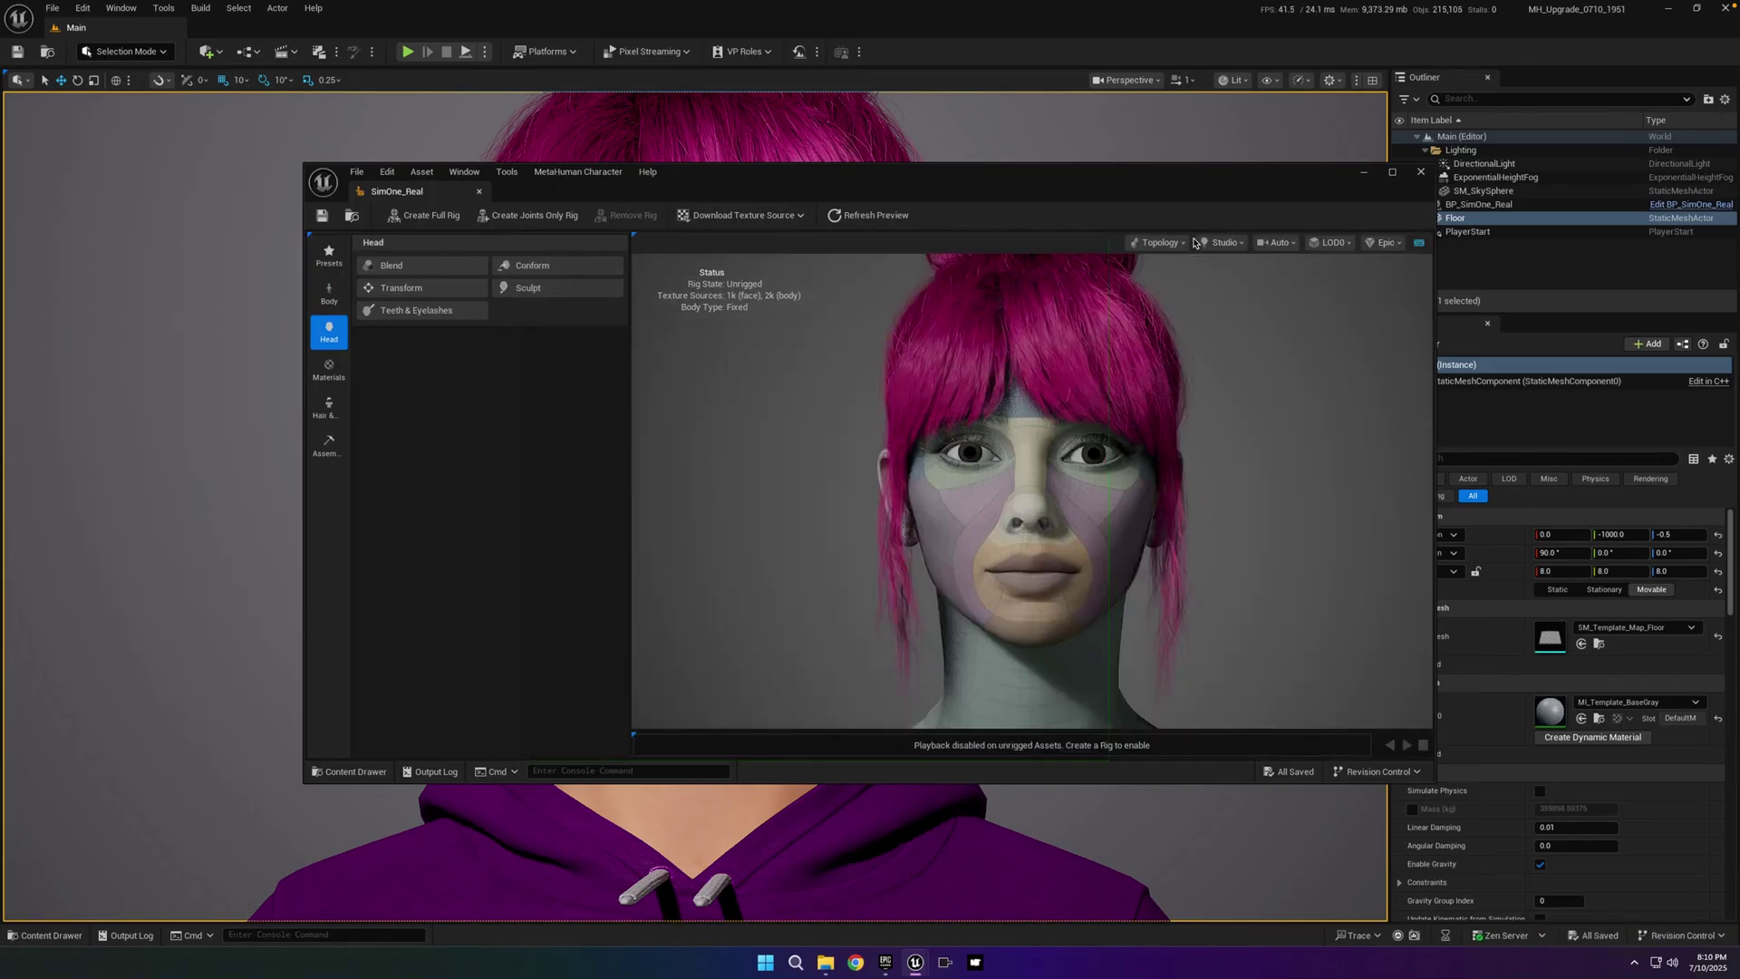
left_click(464, 172)
left_click(492, 276)
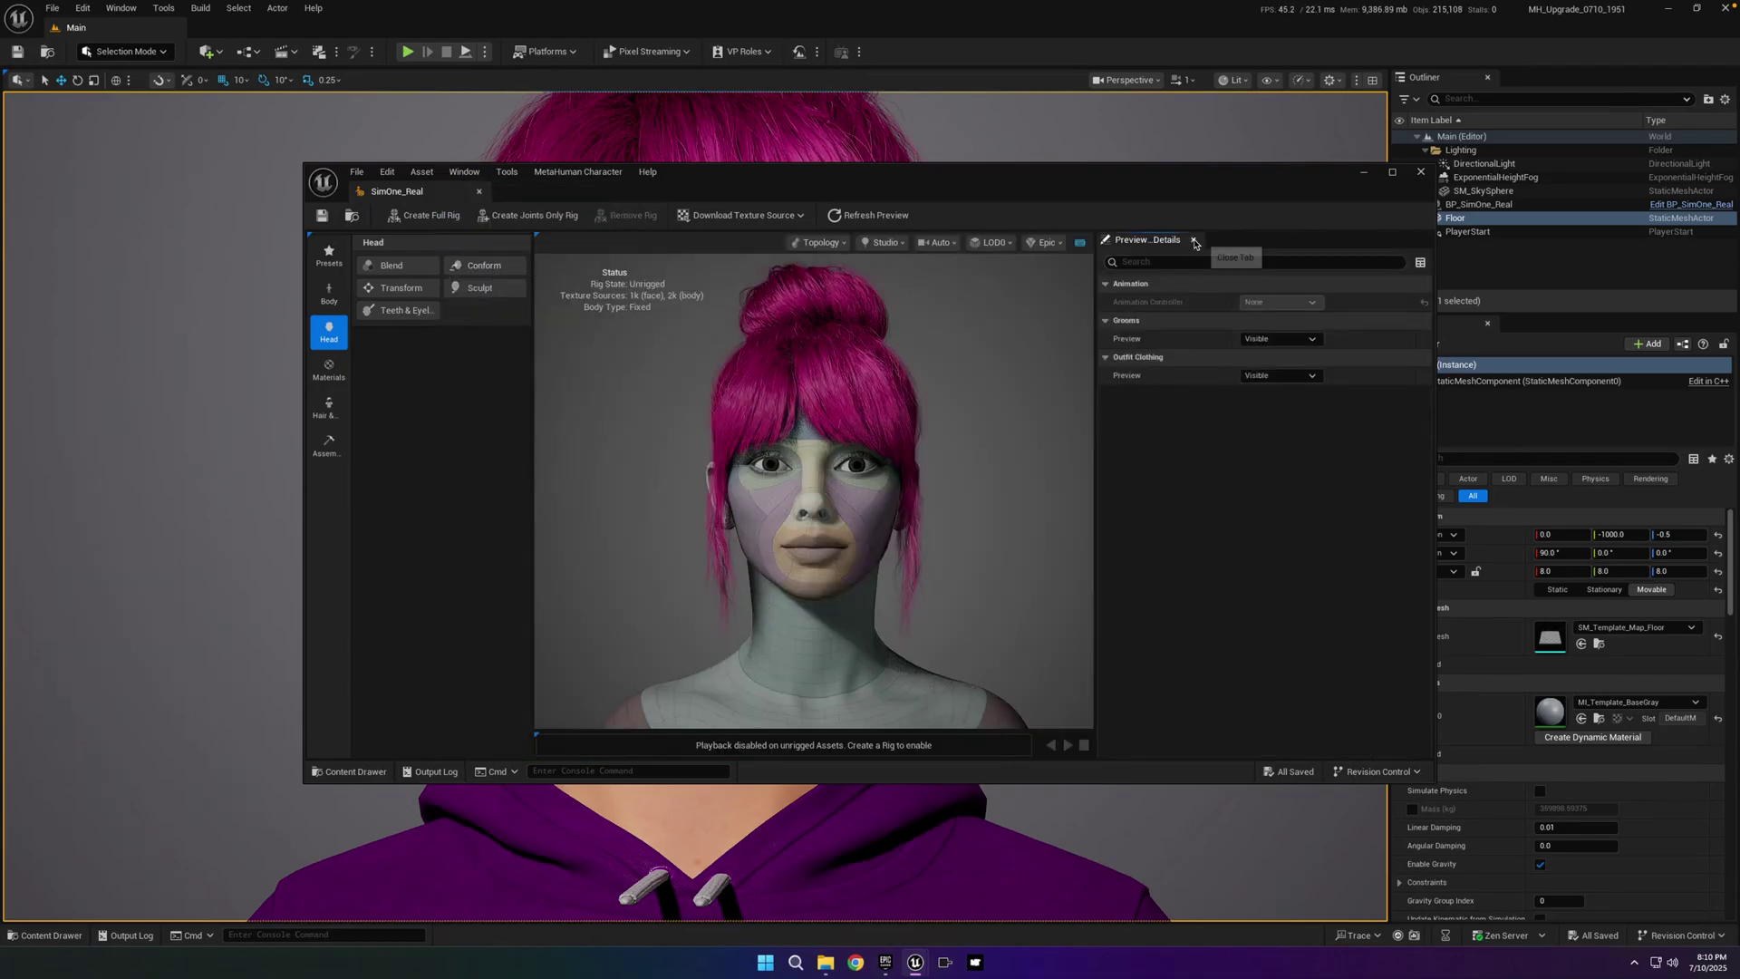
left_click(1195, 242)
left_click(1156, 242)
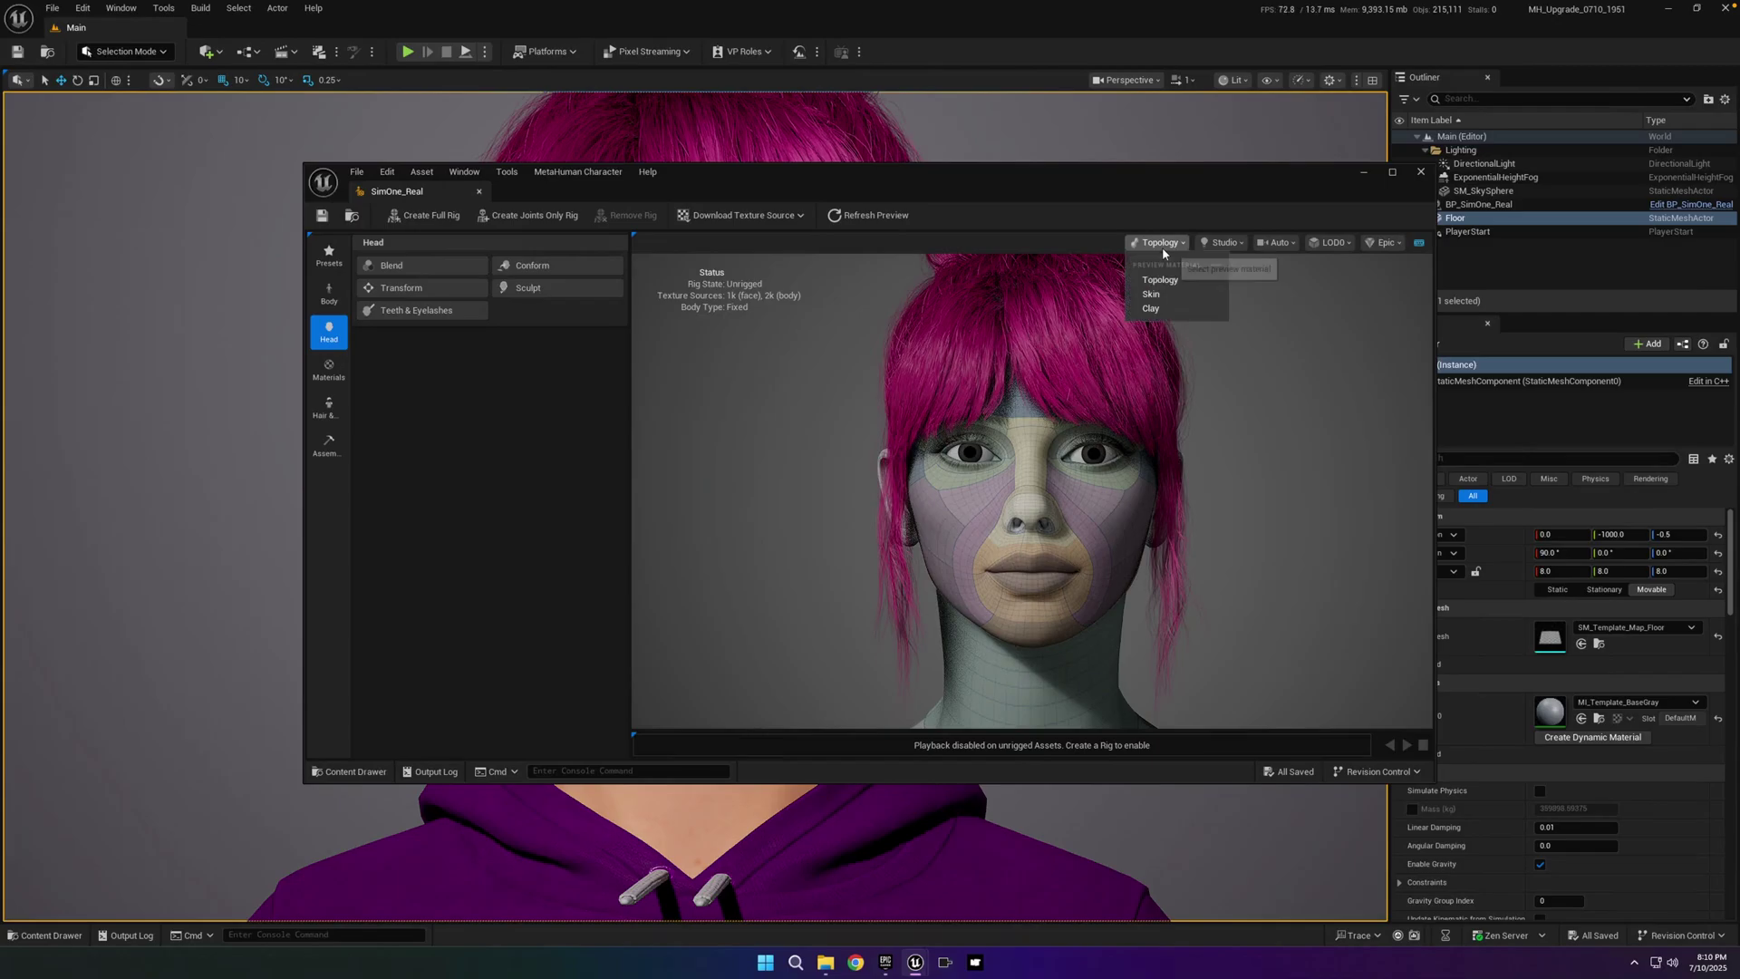
left_click(1169, 291)
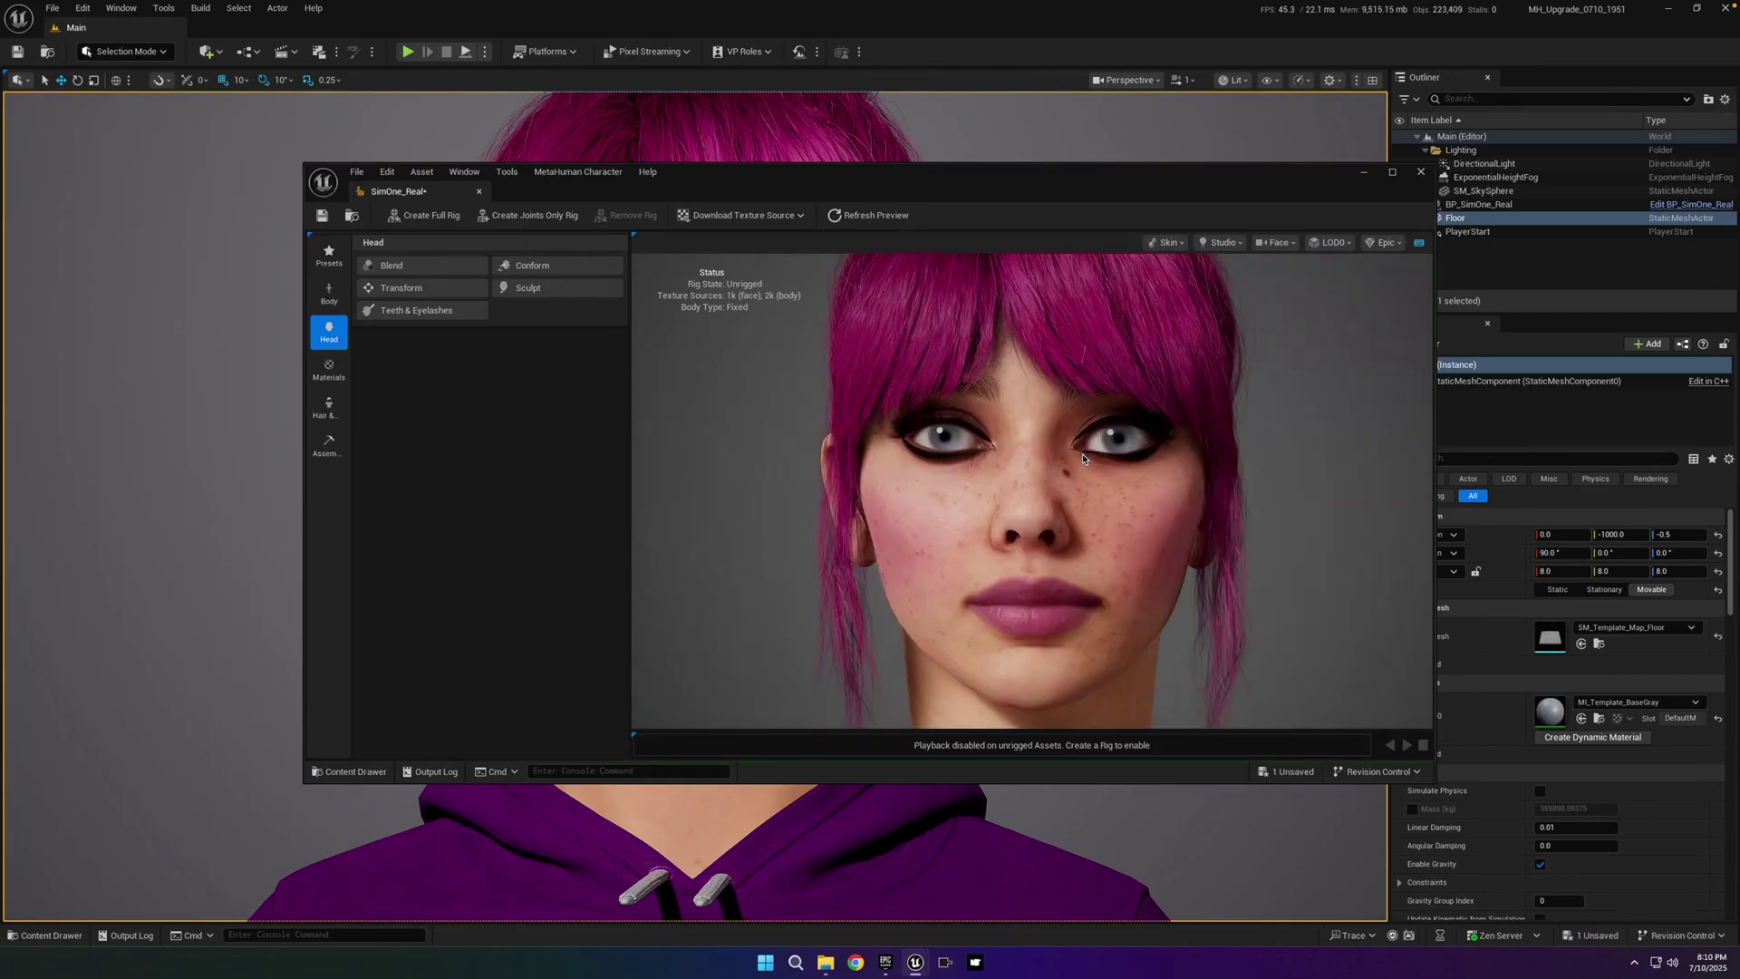
left_click(329, 368)
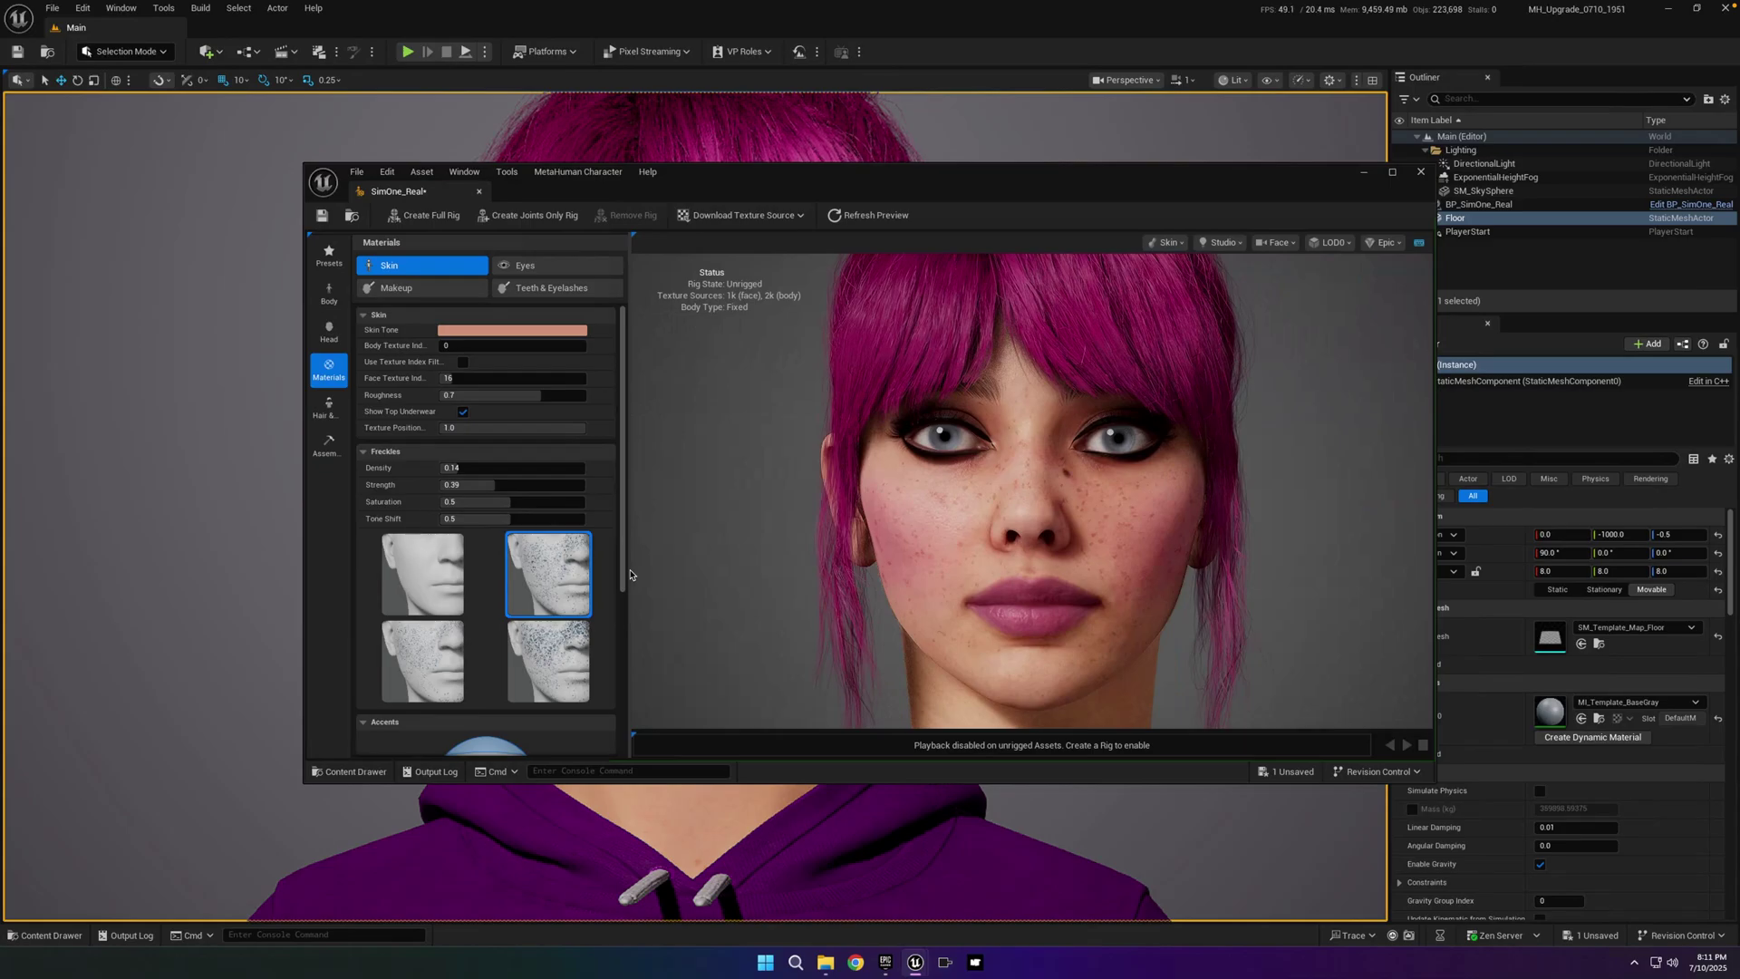
key("super+Left")
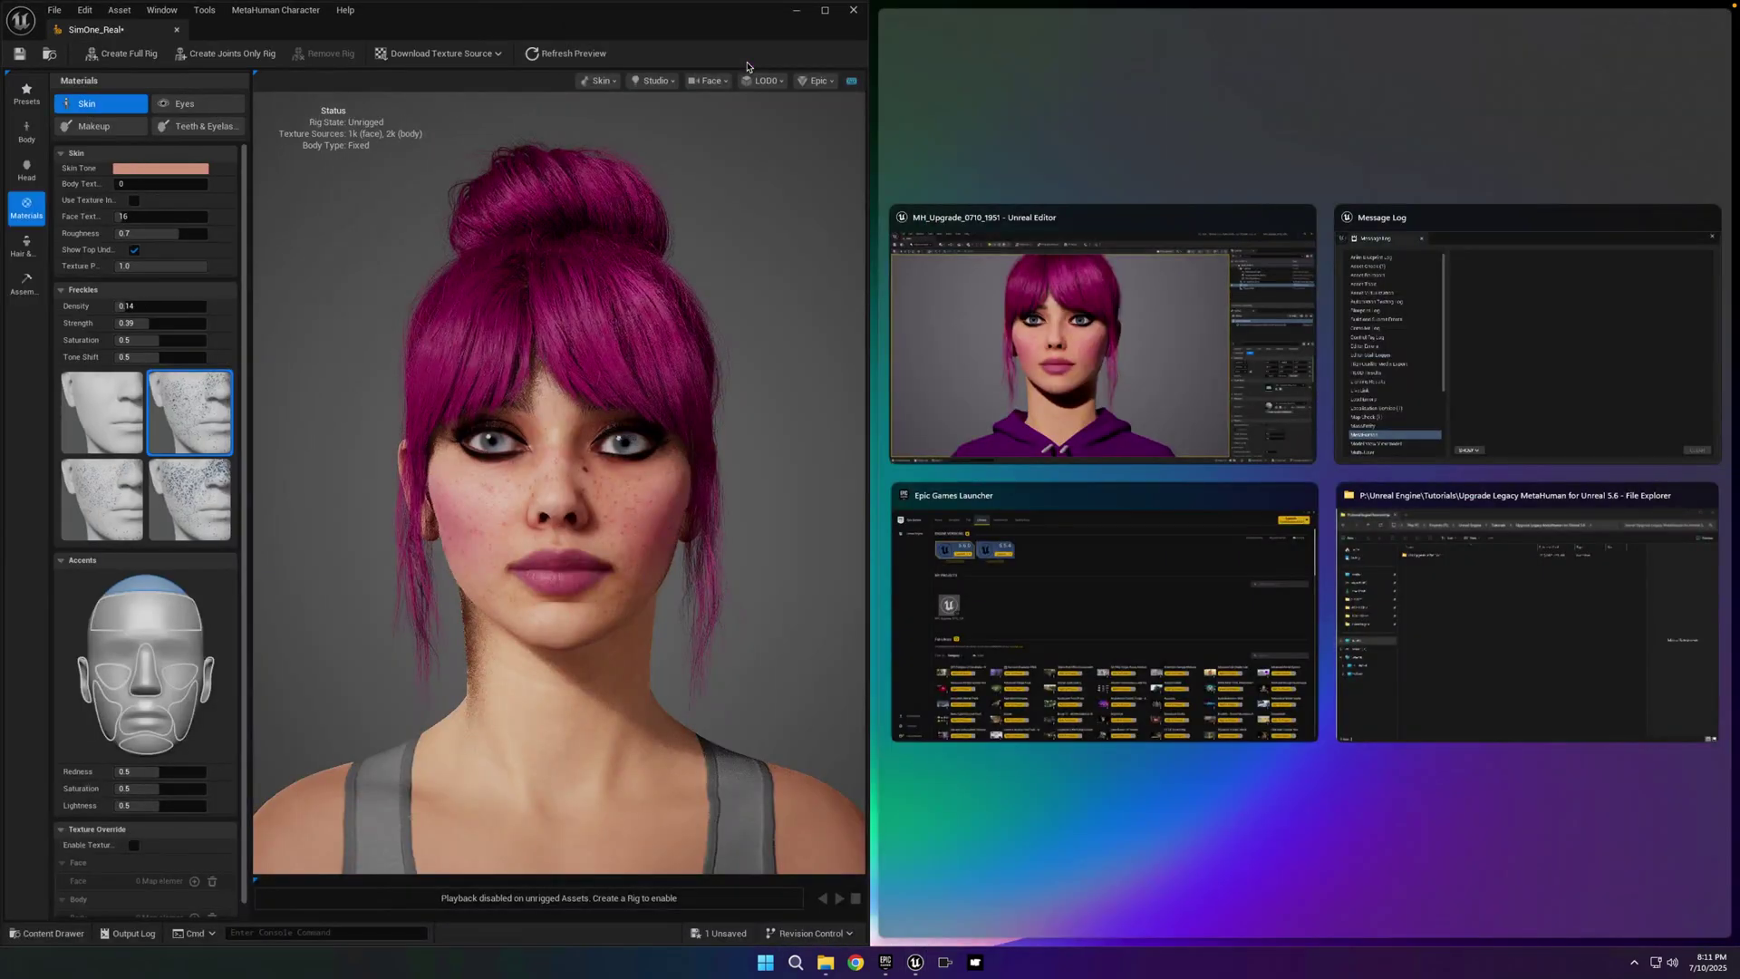
- Place the level editor on the right and frame BP_SimOne_Real's Fuzz and Face components
left_click(1087, 307)
scroll(1239, 428, "down", 5)
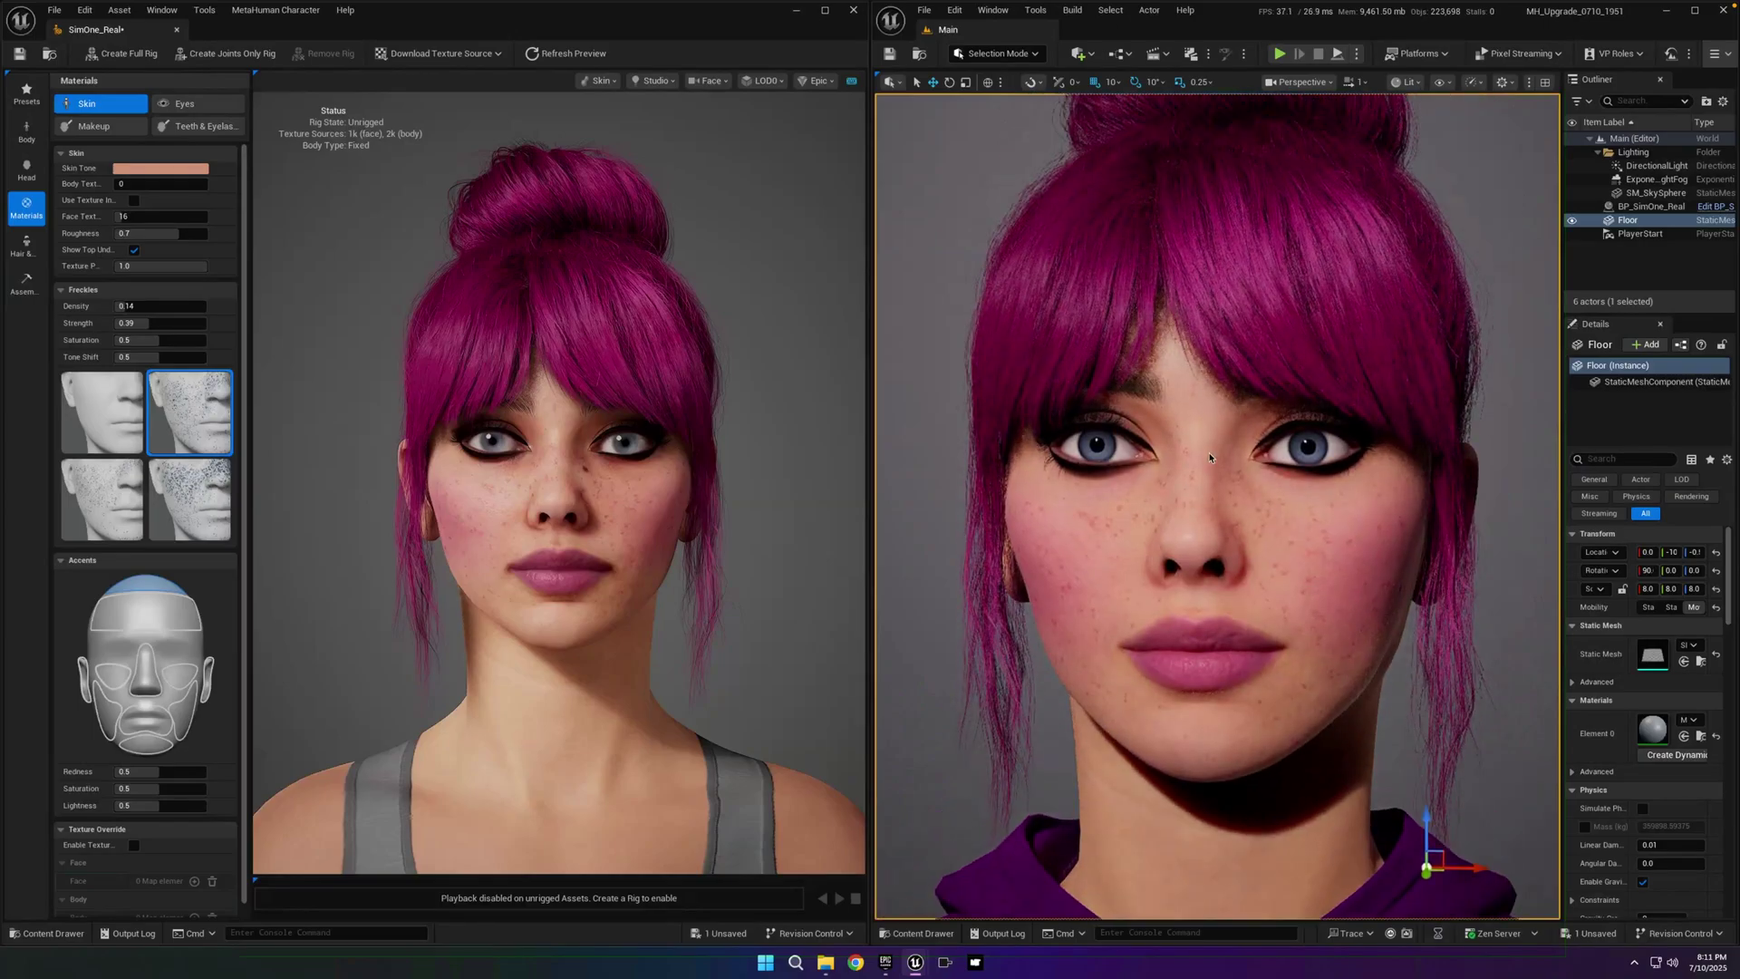
left_click(1651, 207)
scroll(1629, 433, "down", 2)
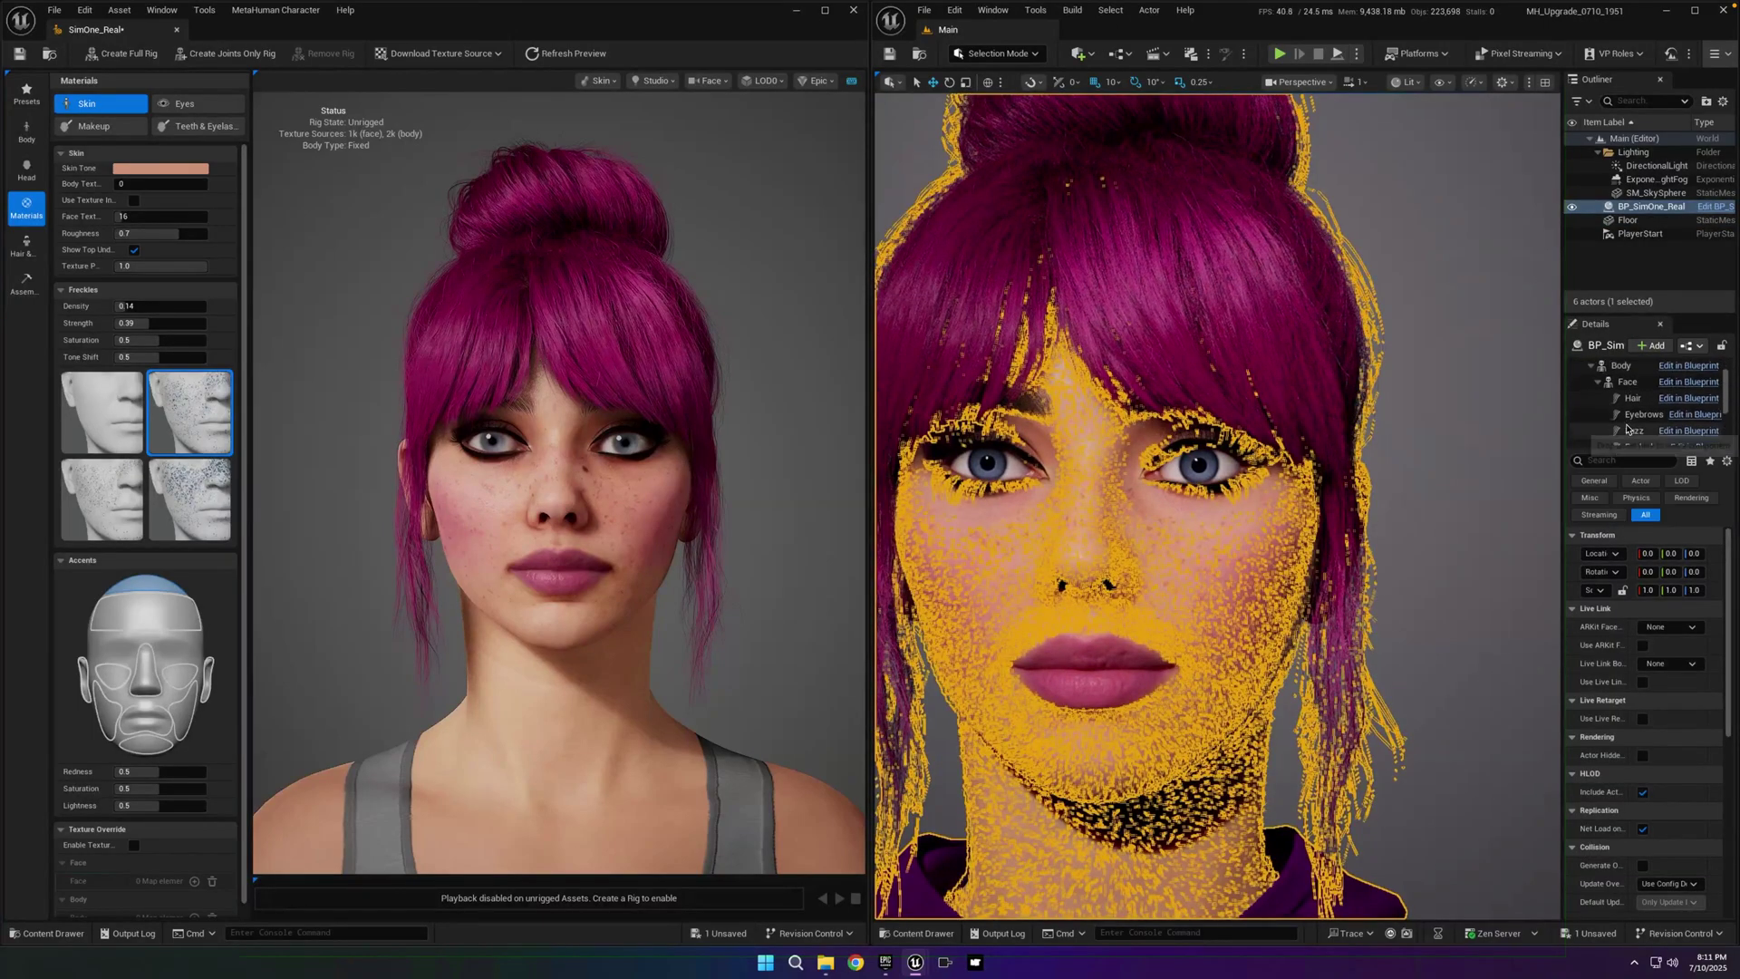
left_click(1634, 404)
key("f")
scroll(1274, 609, "up", 5)
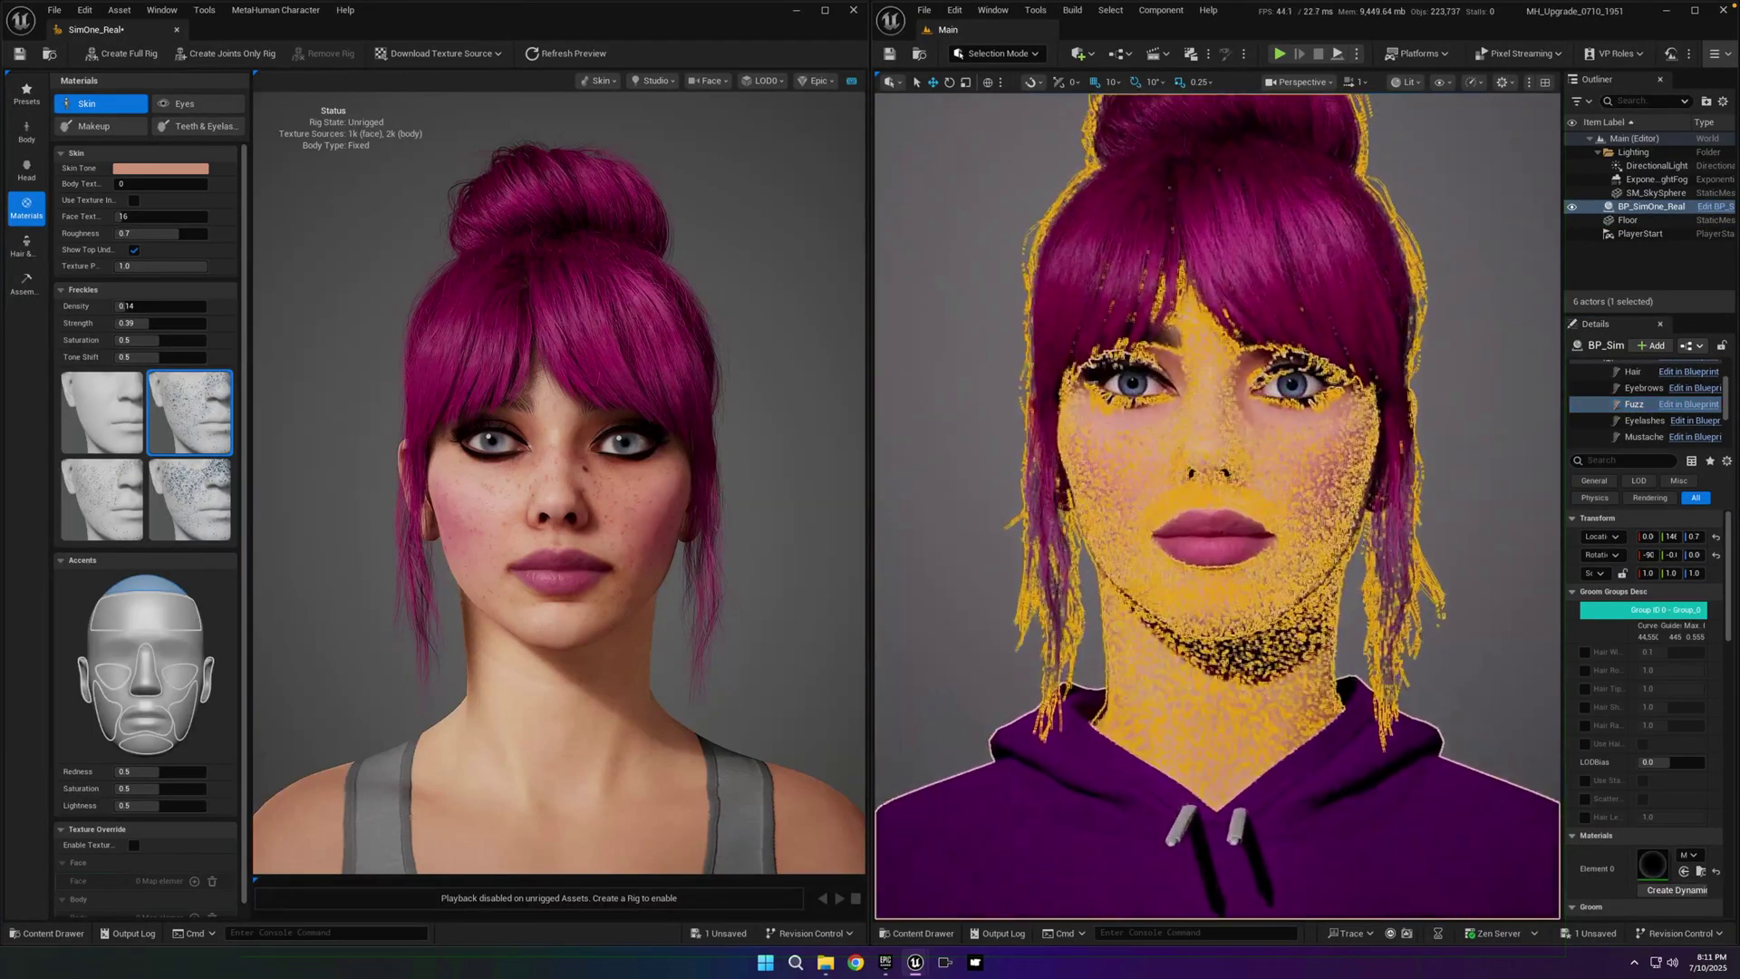
left_click(1266, 589)
key("f")
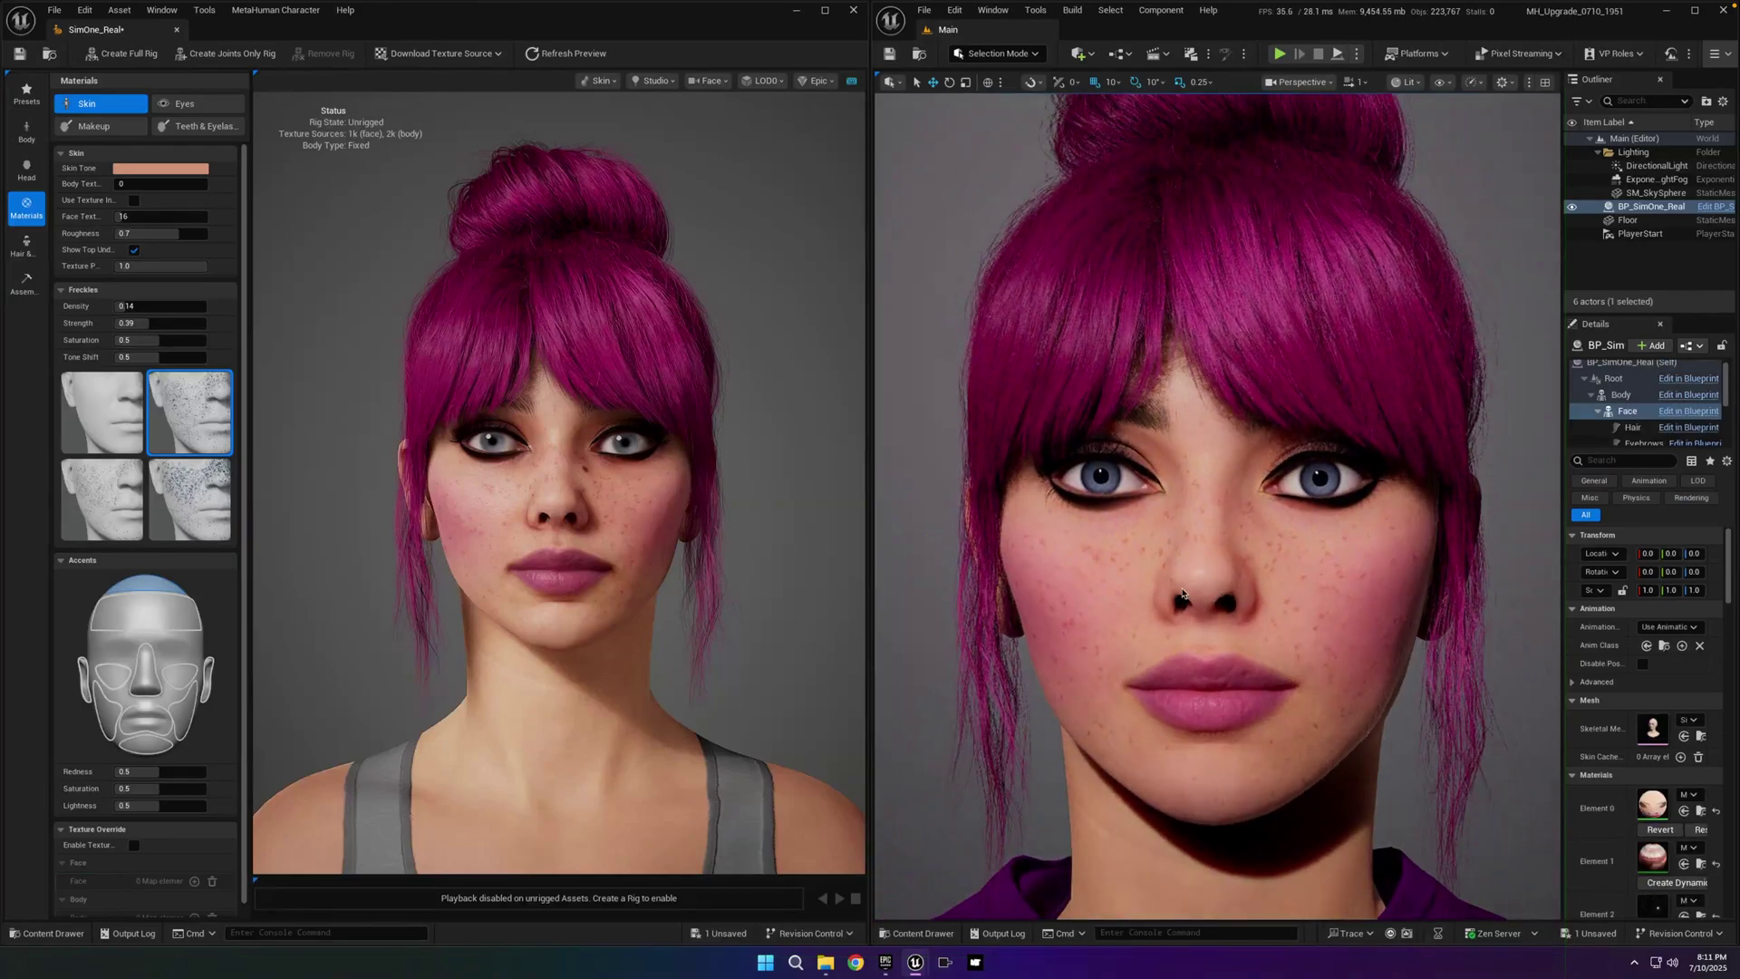
- Reselect the character actor and set the Face Texture index to 26
scroll(607, 512, "up", 5)
scroll(607, 512, "down", 3)
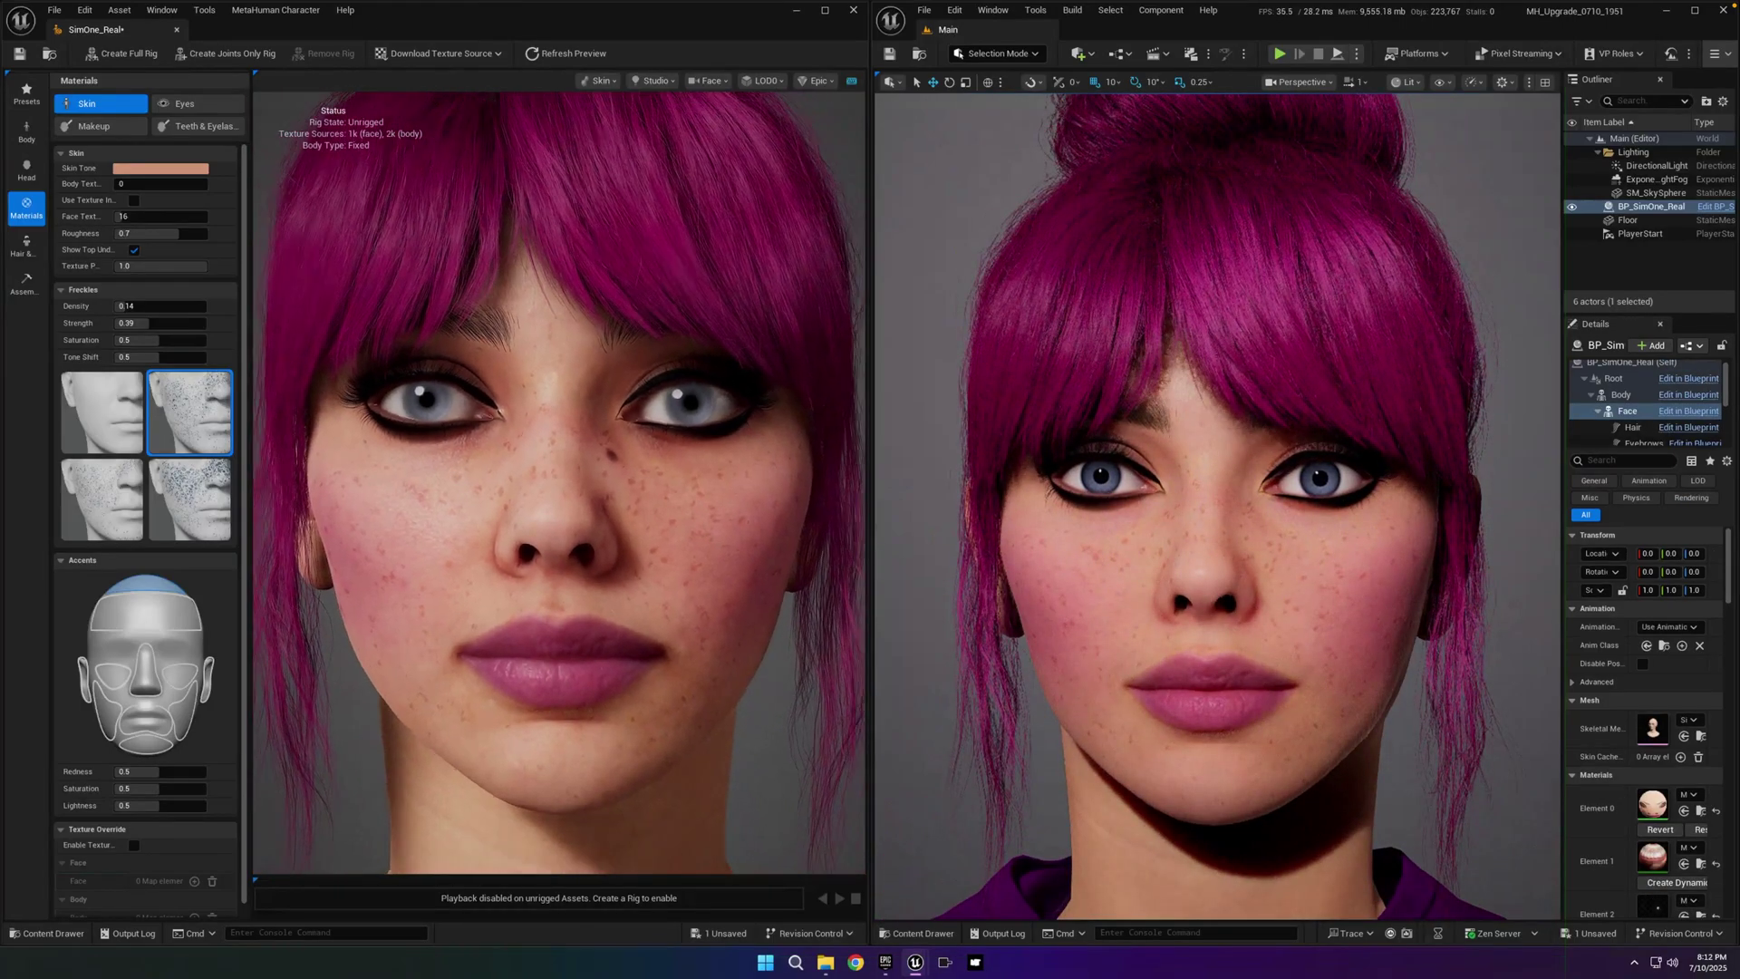
scroll(608, 512, "down", 4)
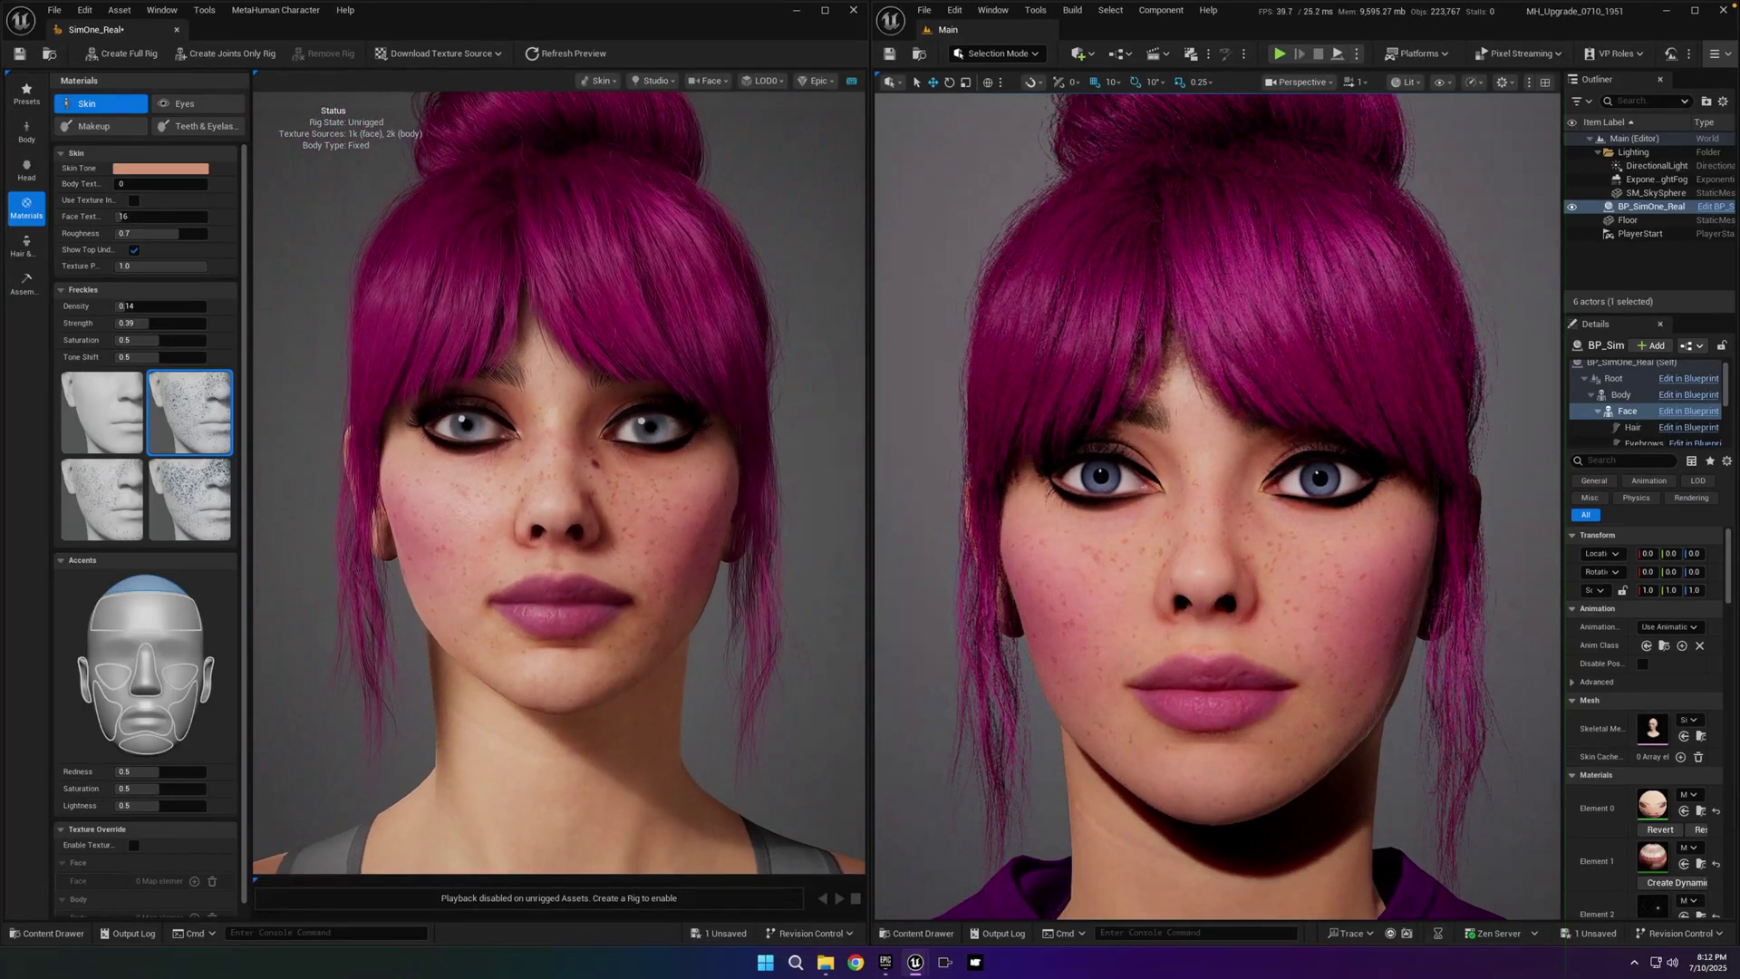
scroll(607, 512, "up", 3)
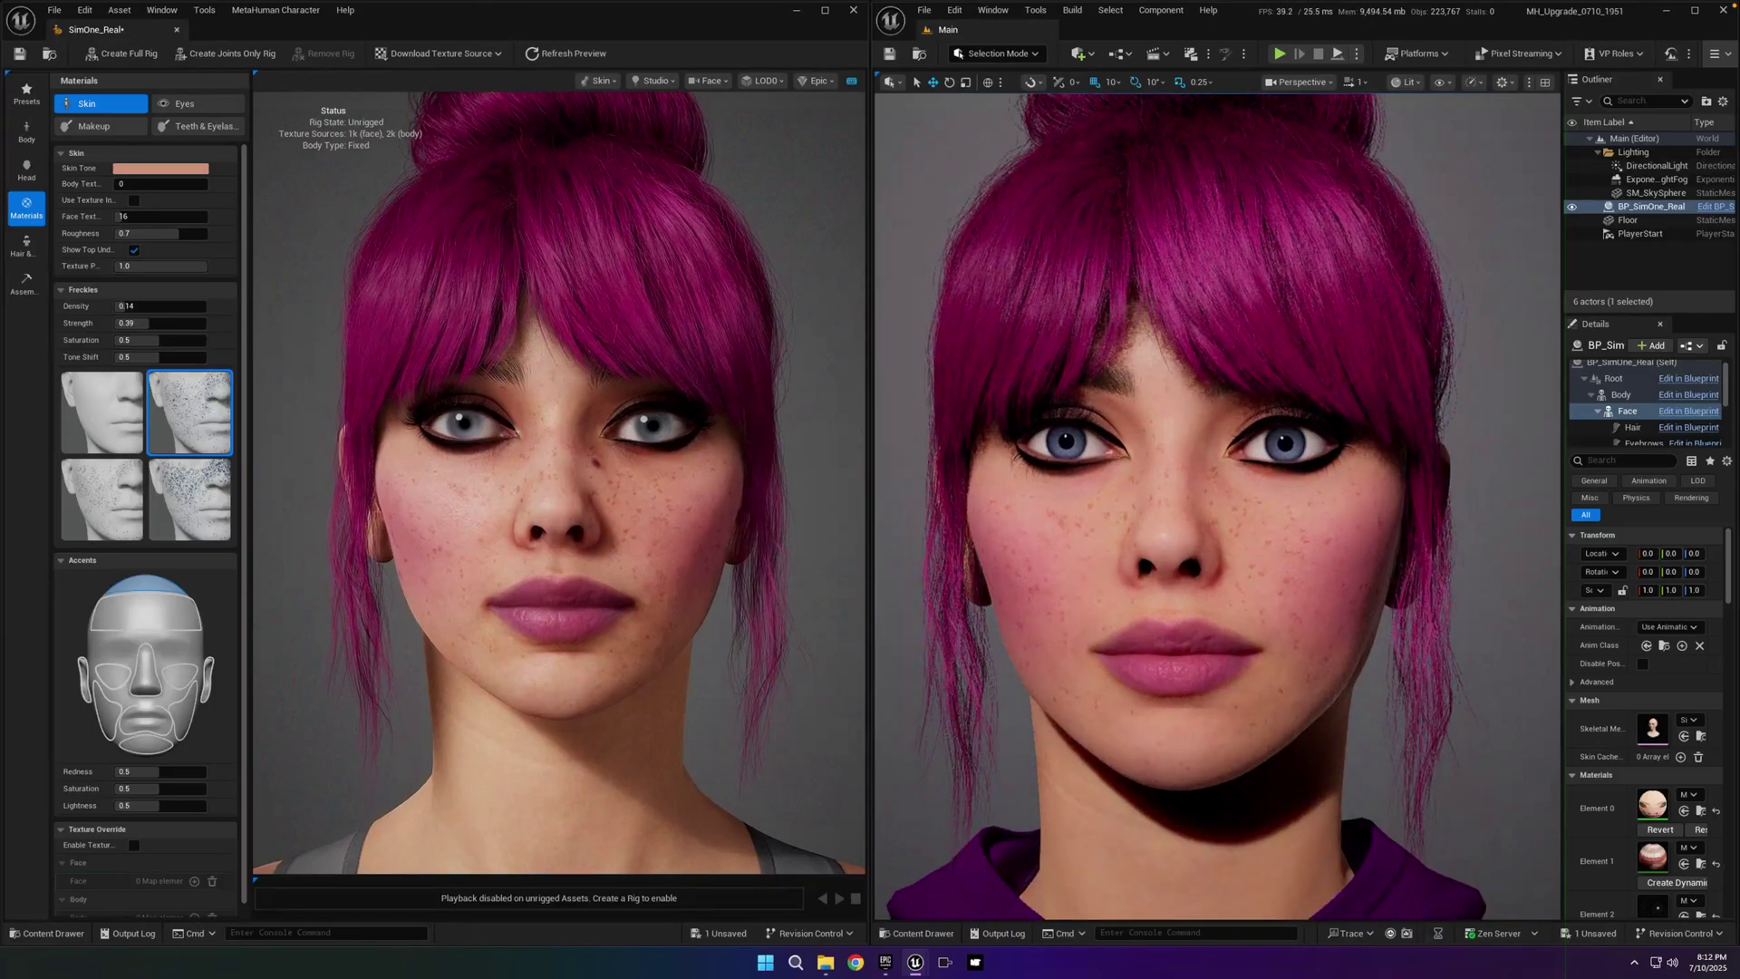
scroll(557, 499, "up", 1)
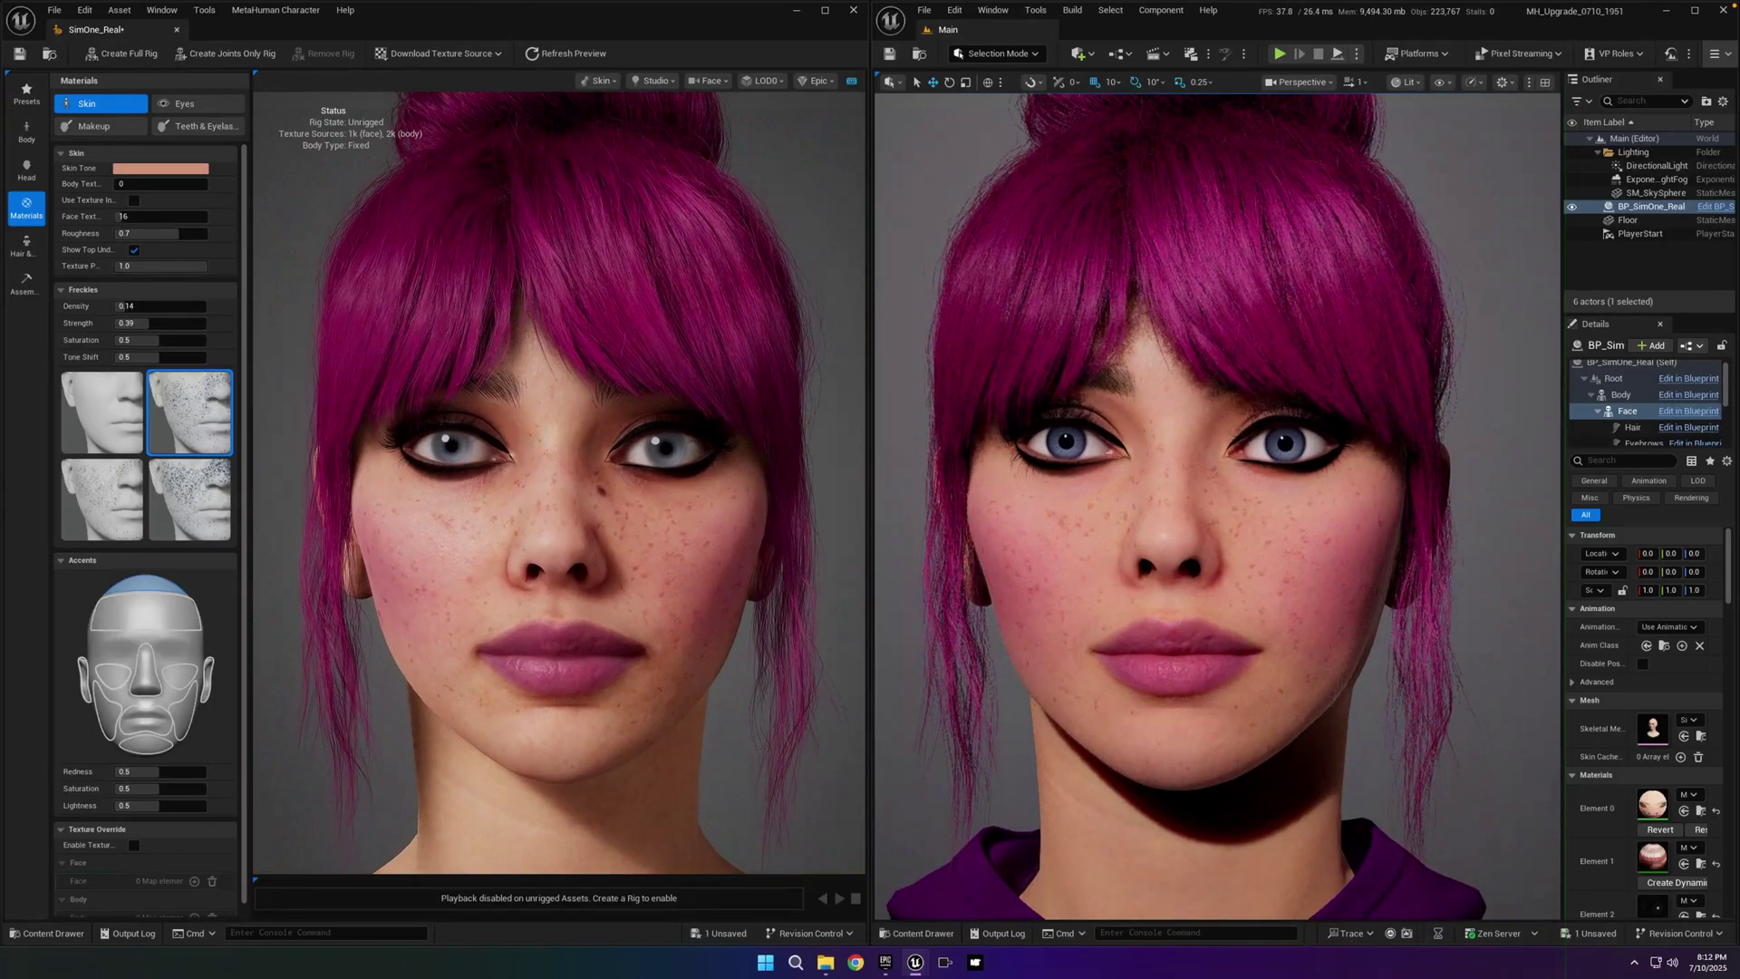
left_click(1208, 782)
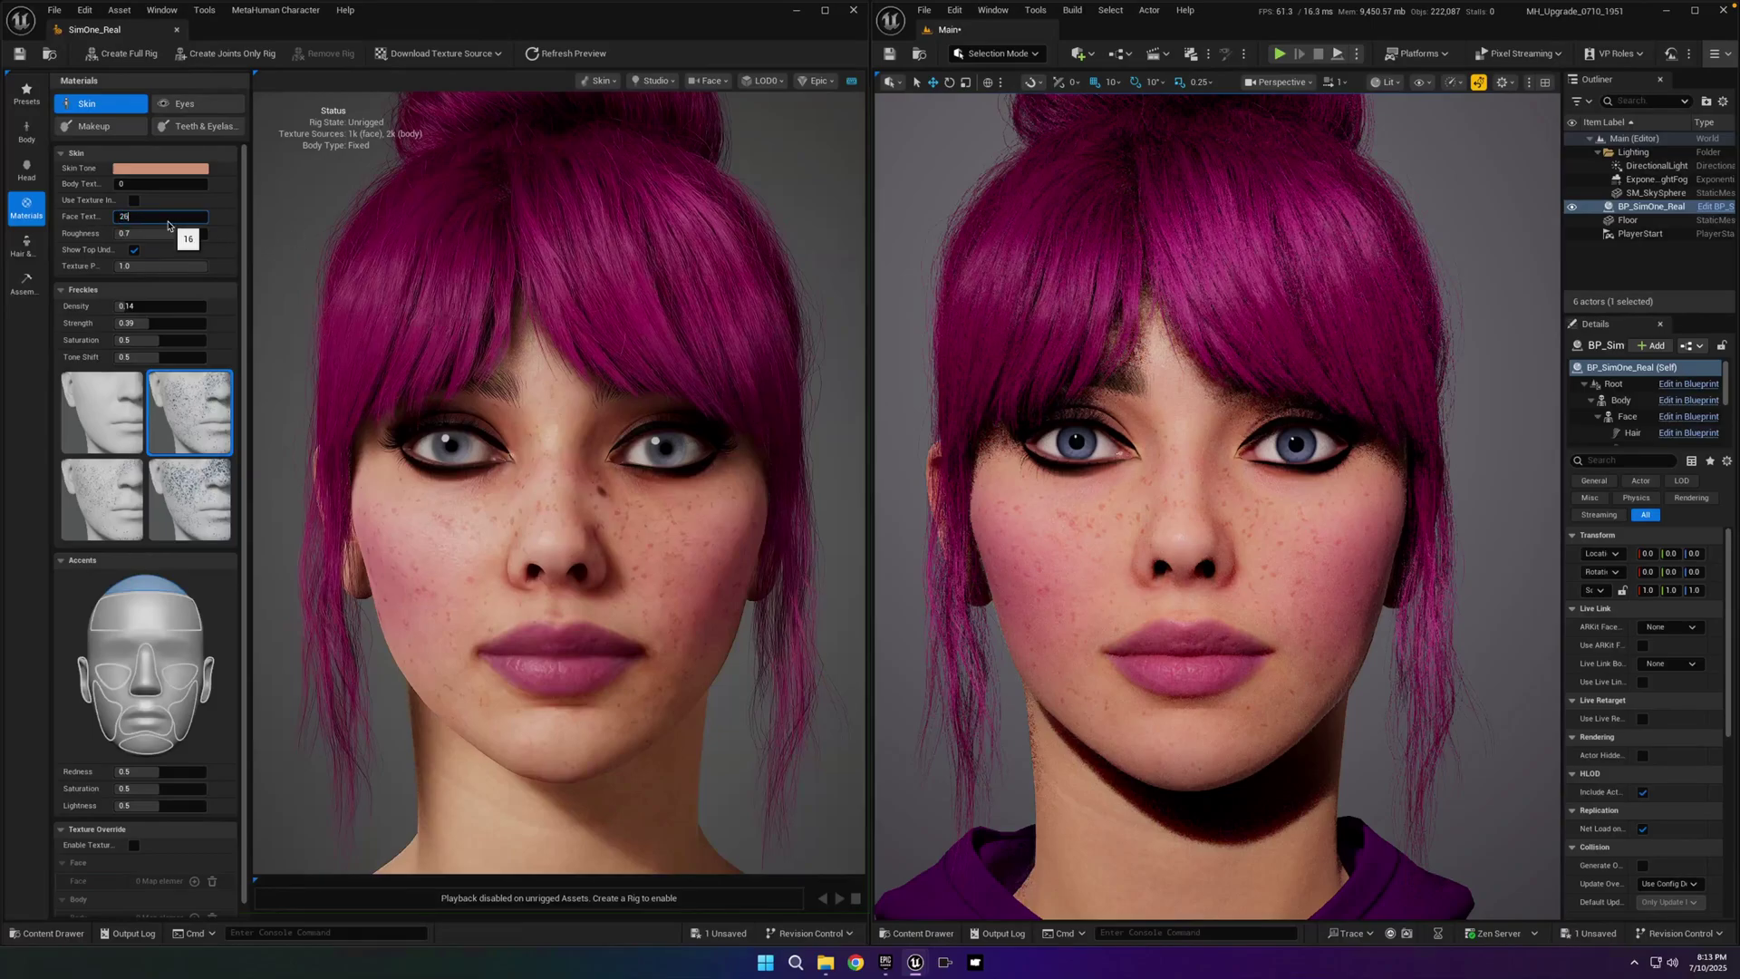
key("Return")
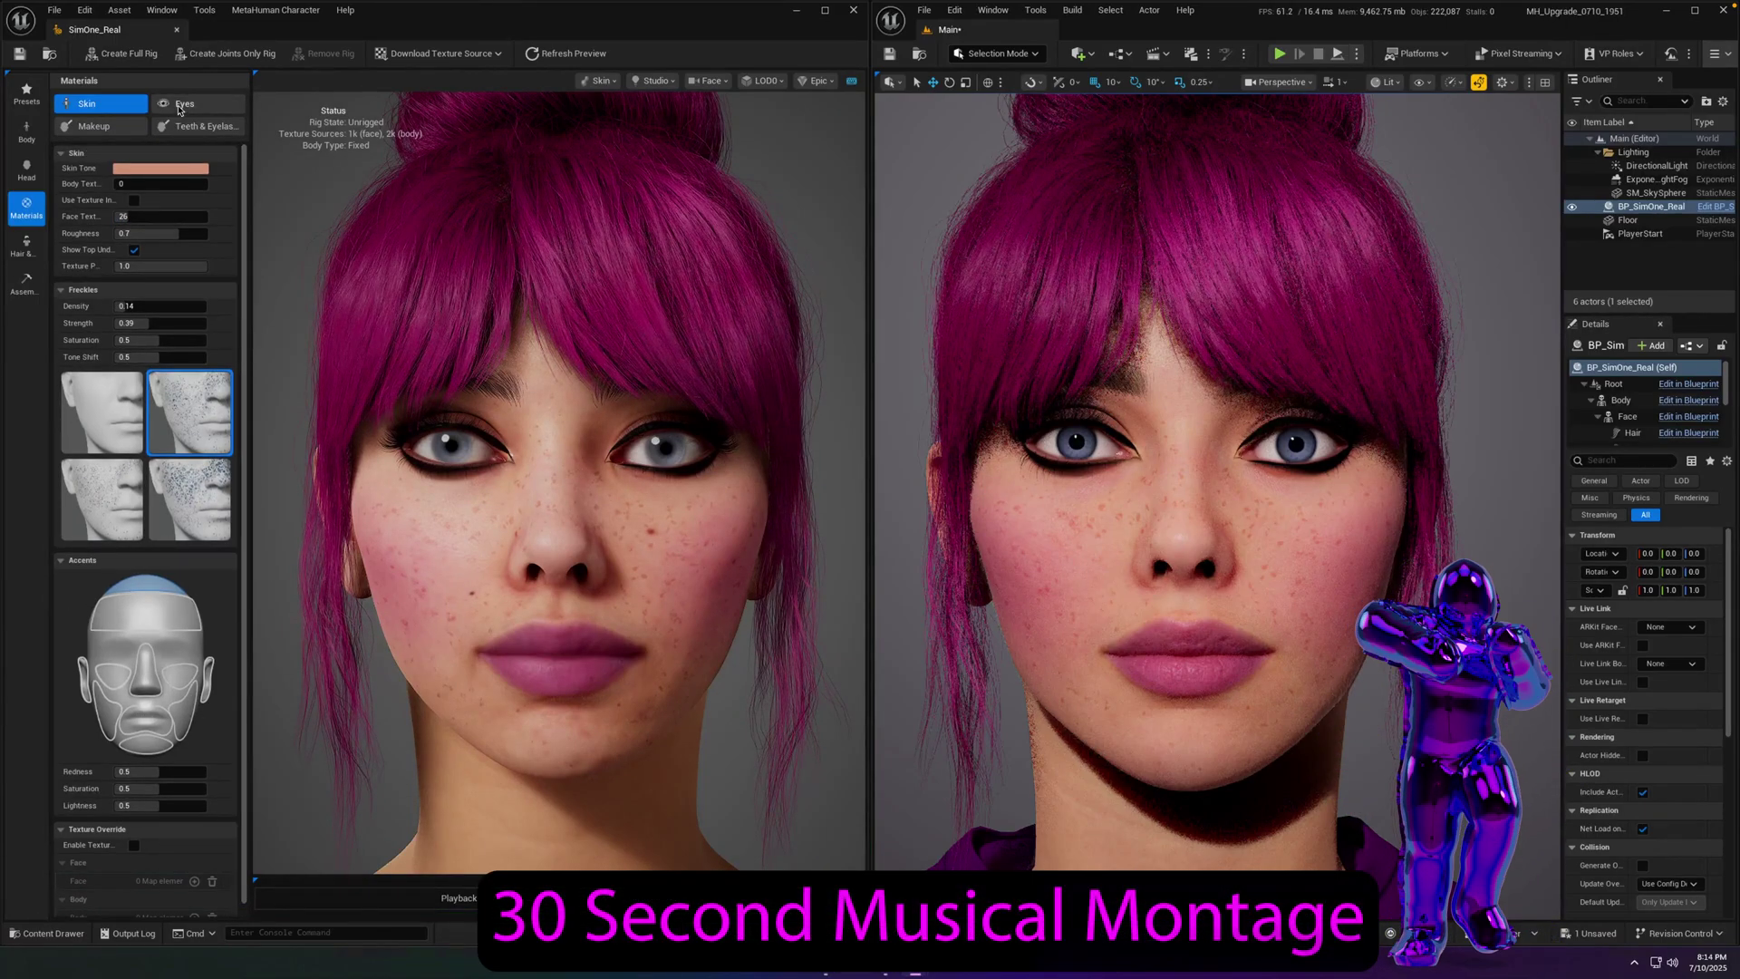
- Set the eyes' Global Saturation 0.35, Cornea Size 0.61 and iris Color Blend 0.53
left_click(181, 105)
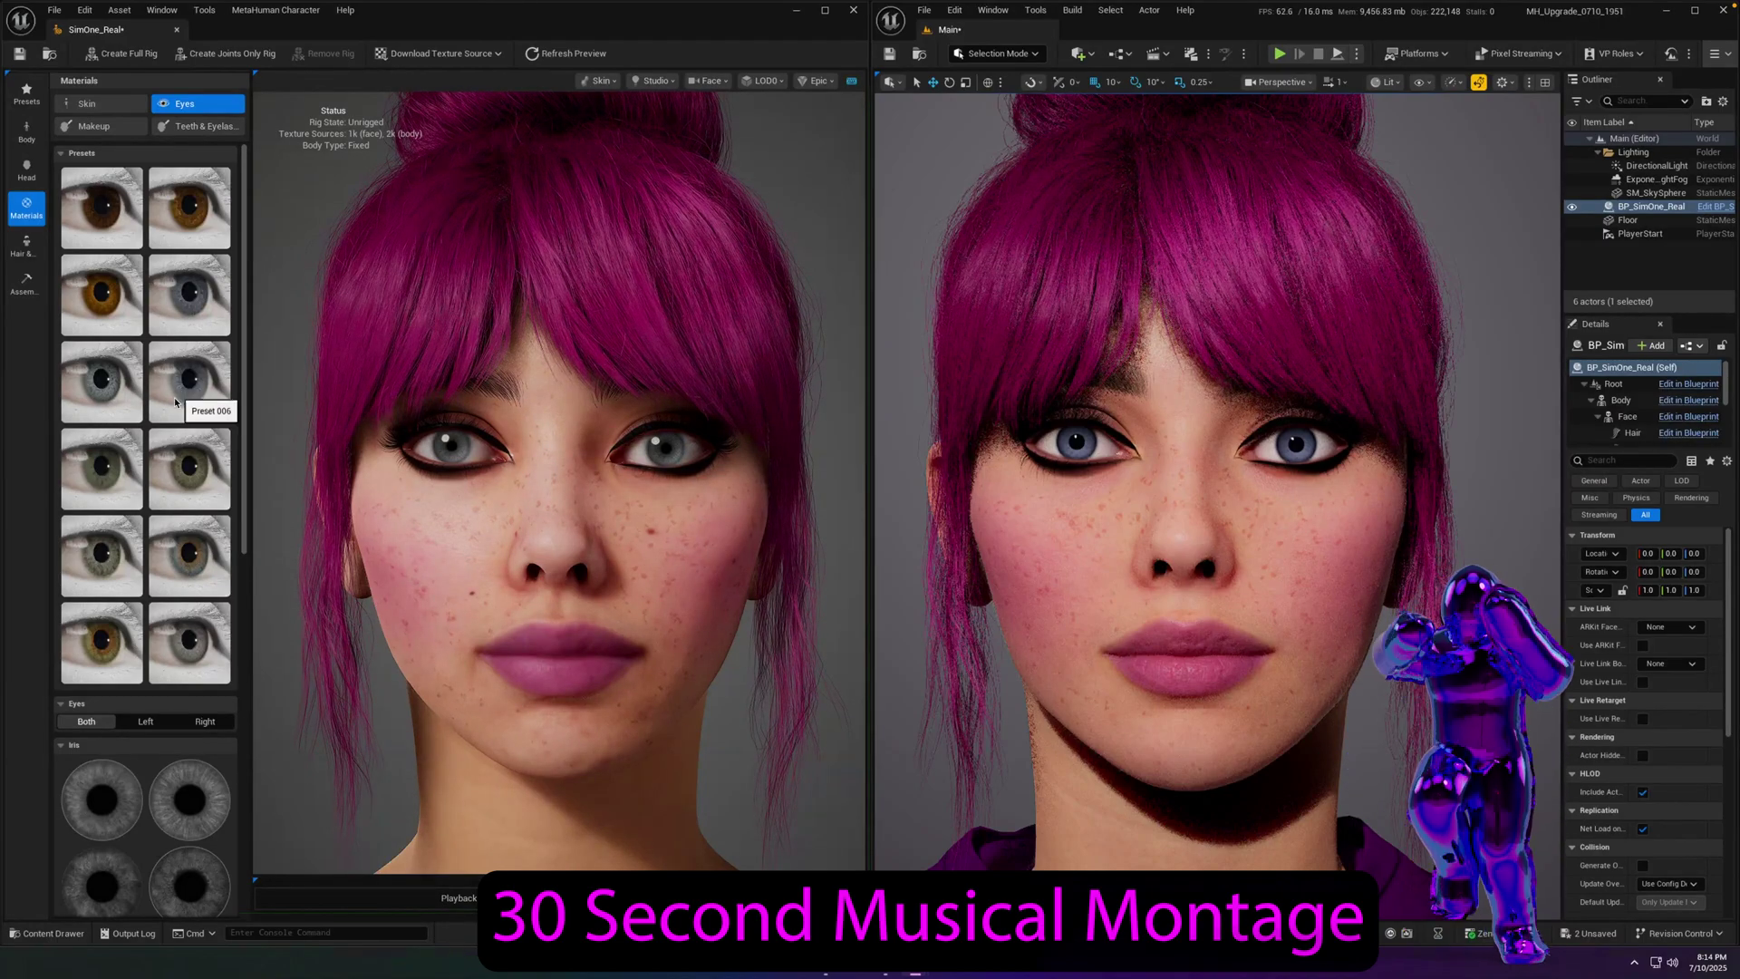
scroll(176, 401, "down", 10)
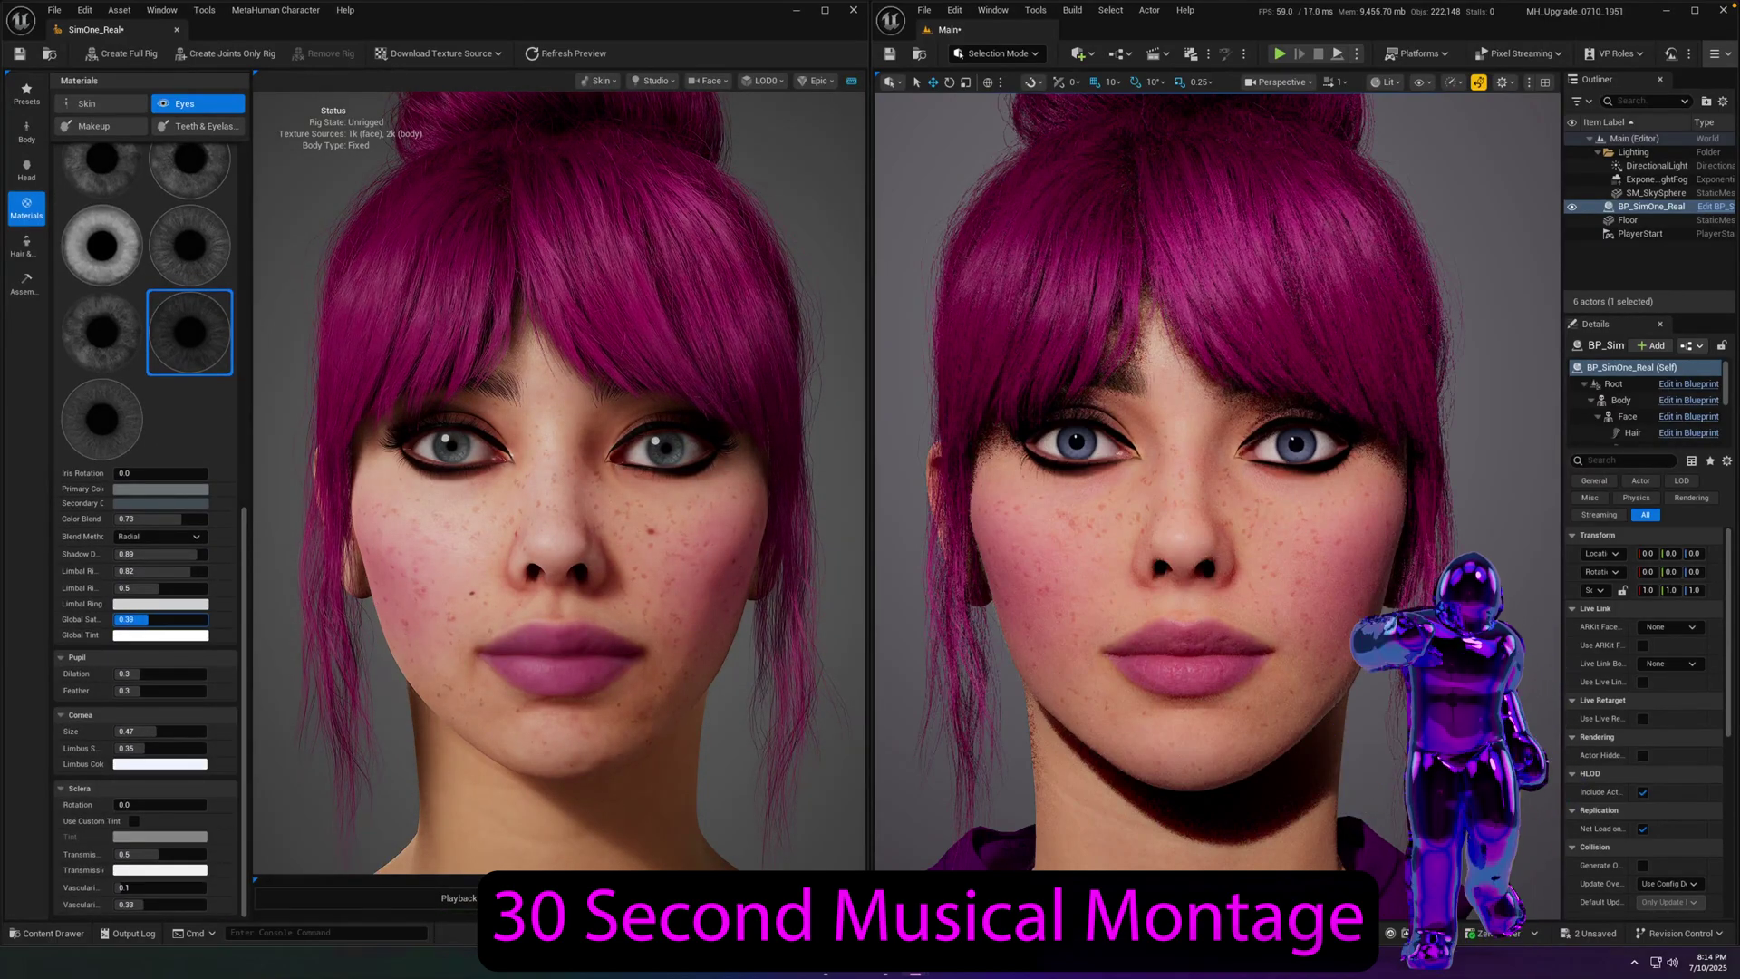
left_click_drag(148, 619, 145, 619)
left_click_drag(156, 732, 172, 731)
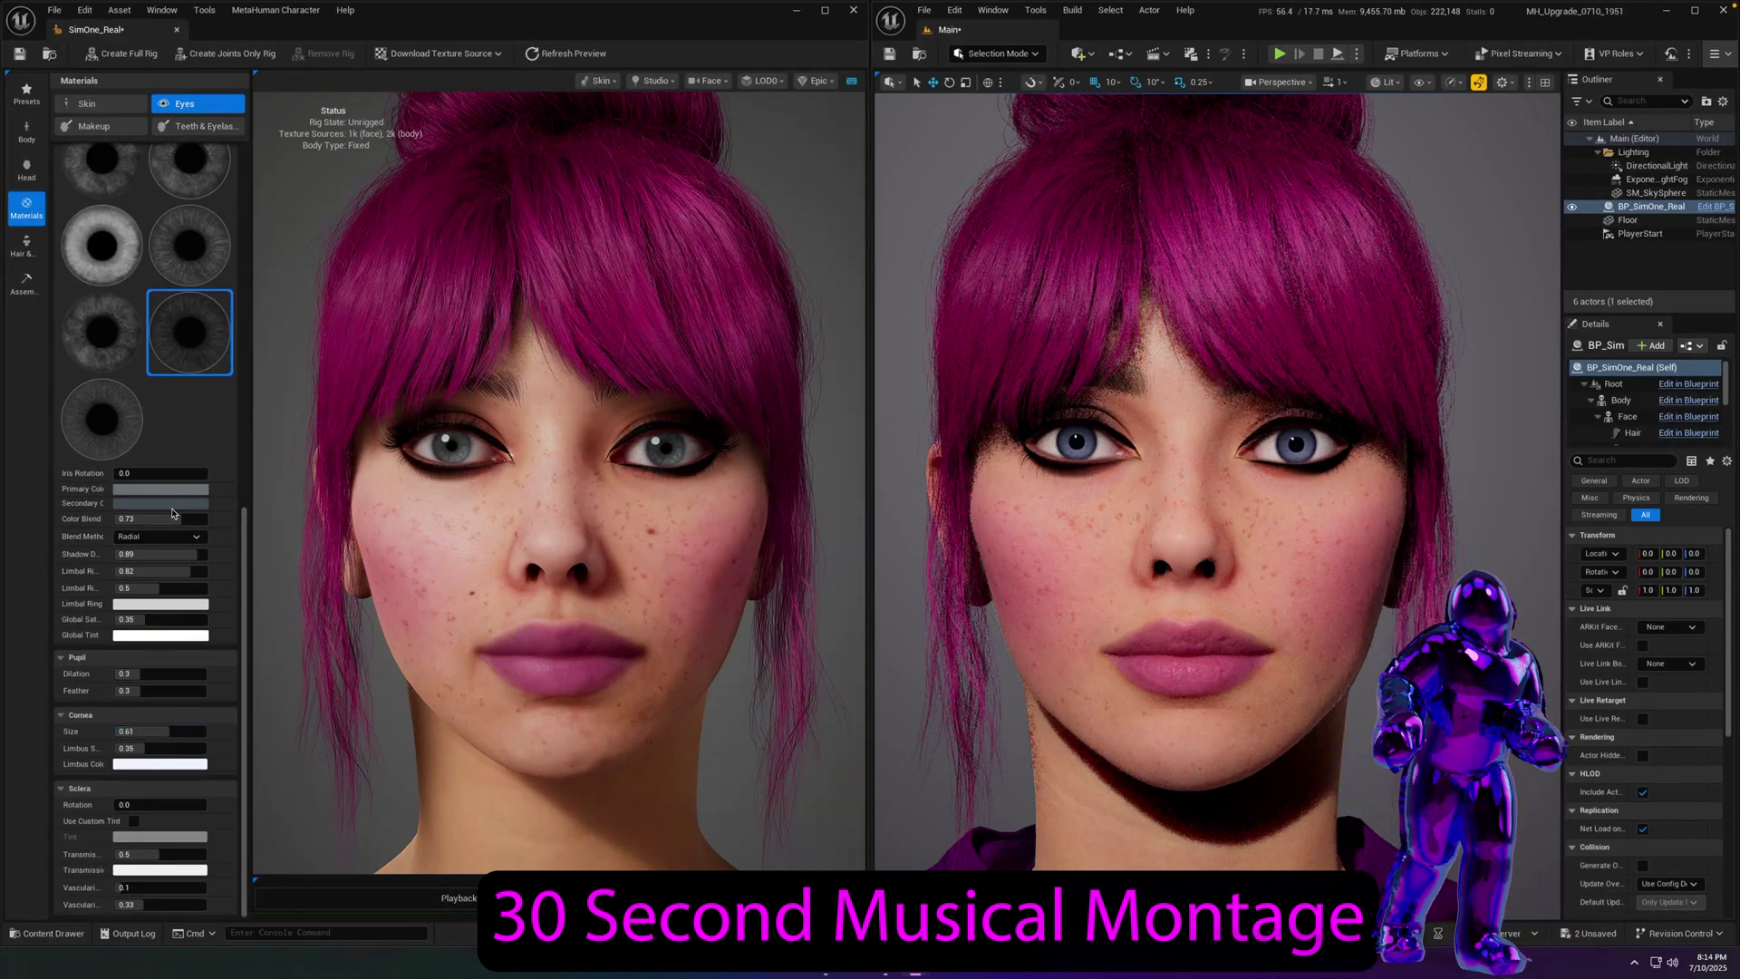
left_click(168, 505)
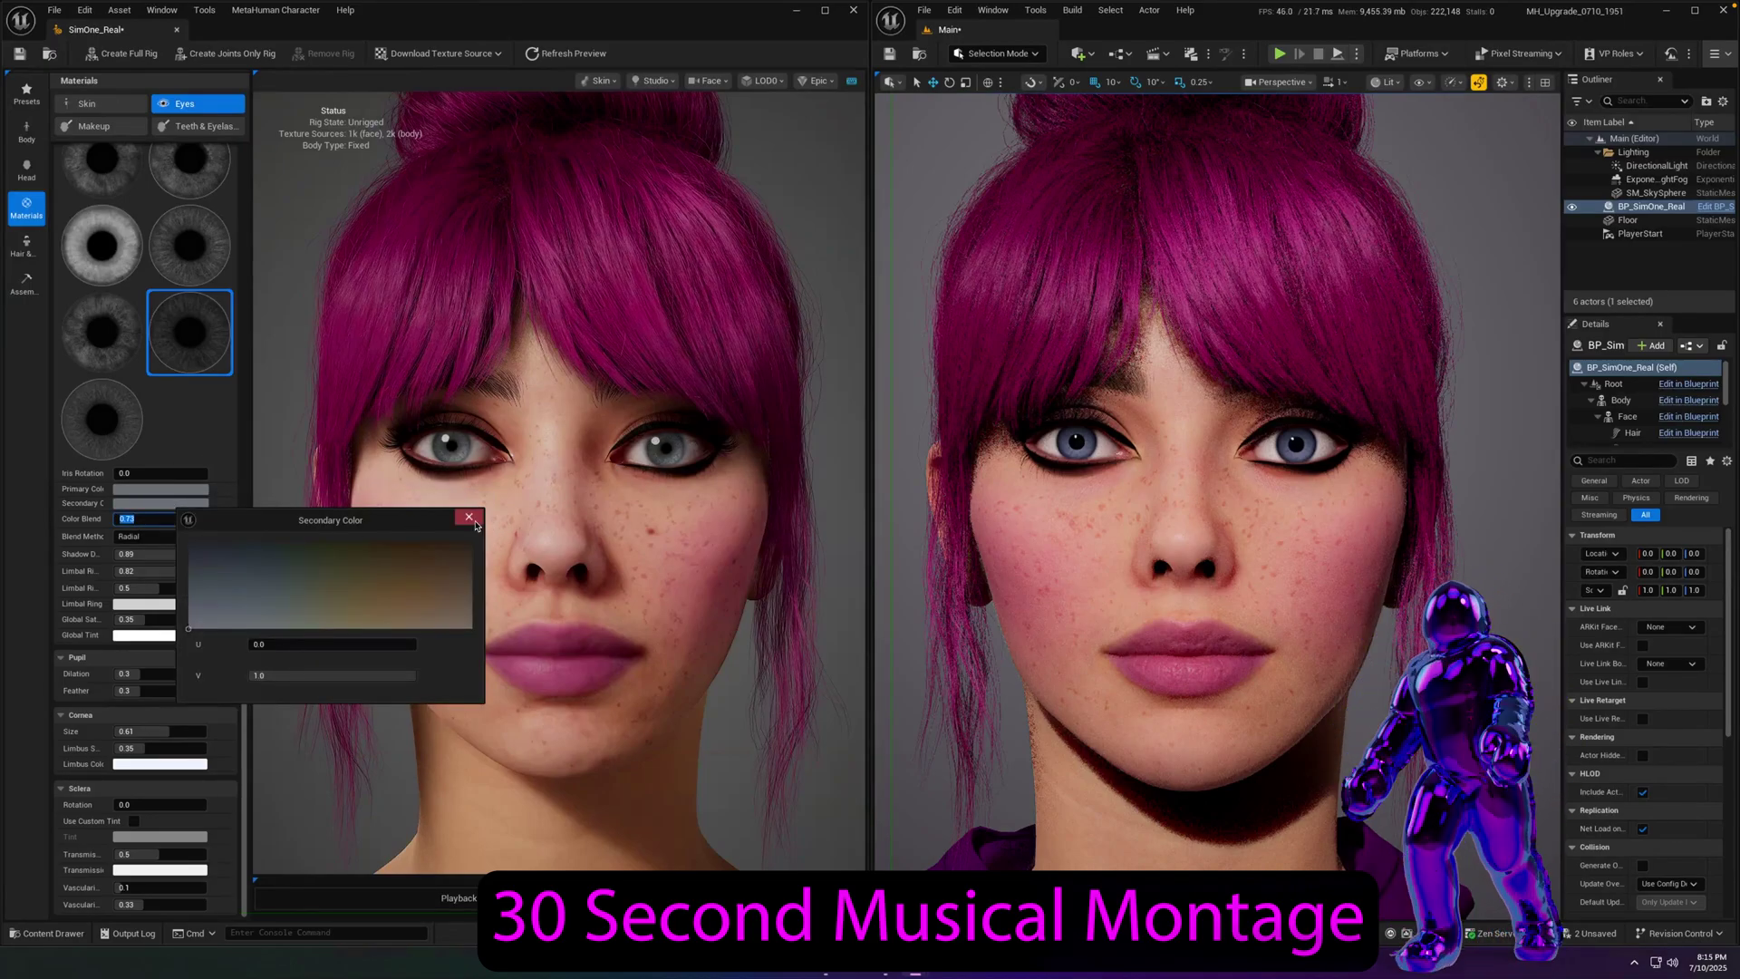
left_click(469, 517)
left_click_drag(182, 518, 163, 518)
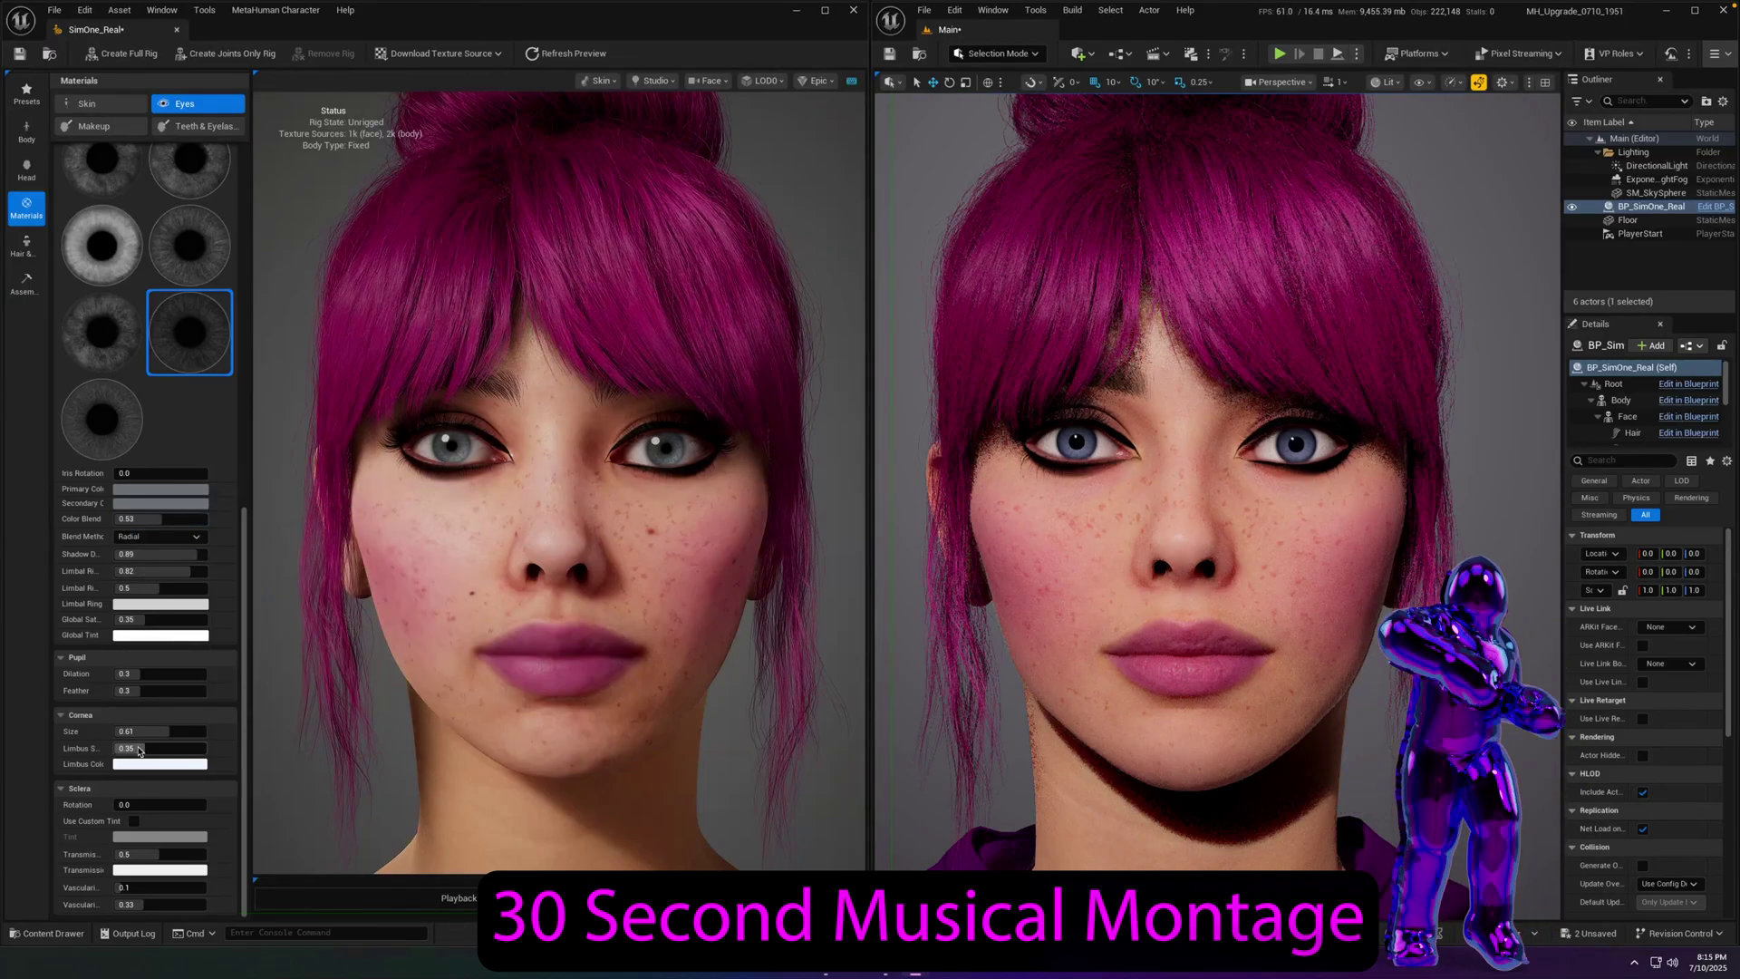
- Look through the makeup, eyelash and teeth material settings
left_click(95, 126)
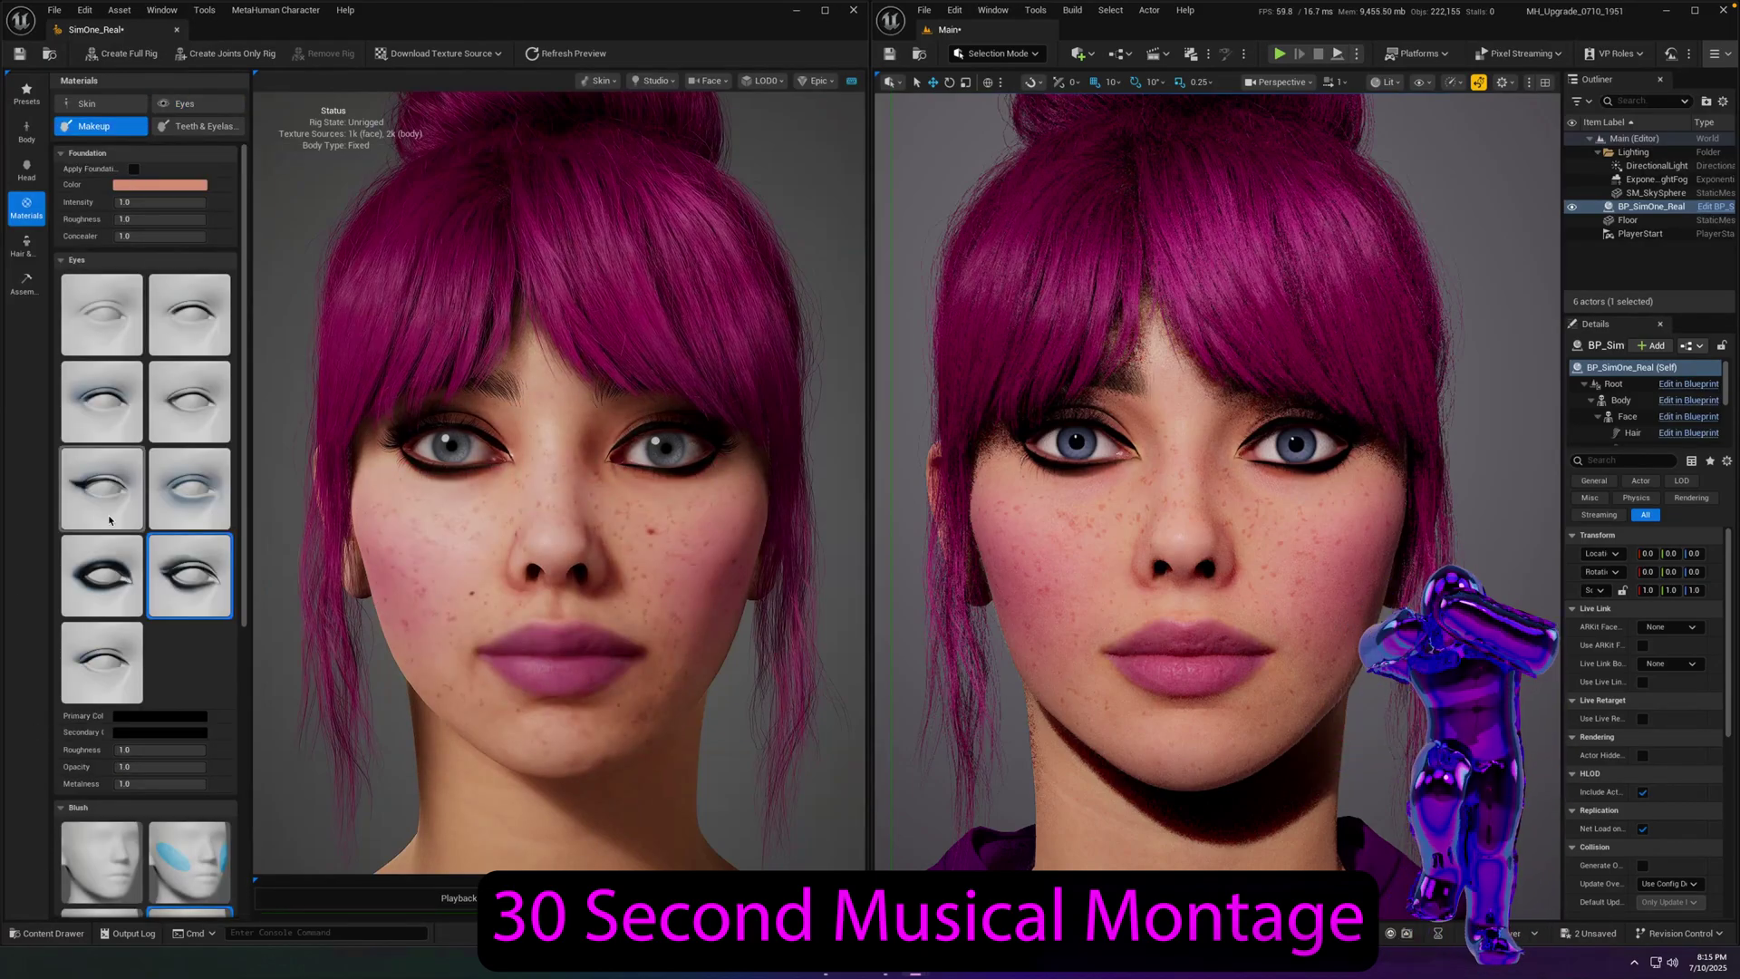
left_click(198, 126)
left_click(91, 173)
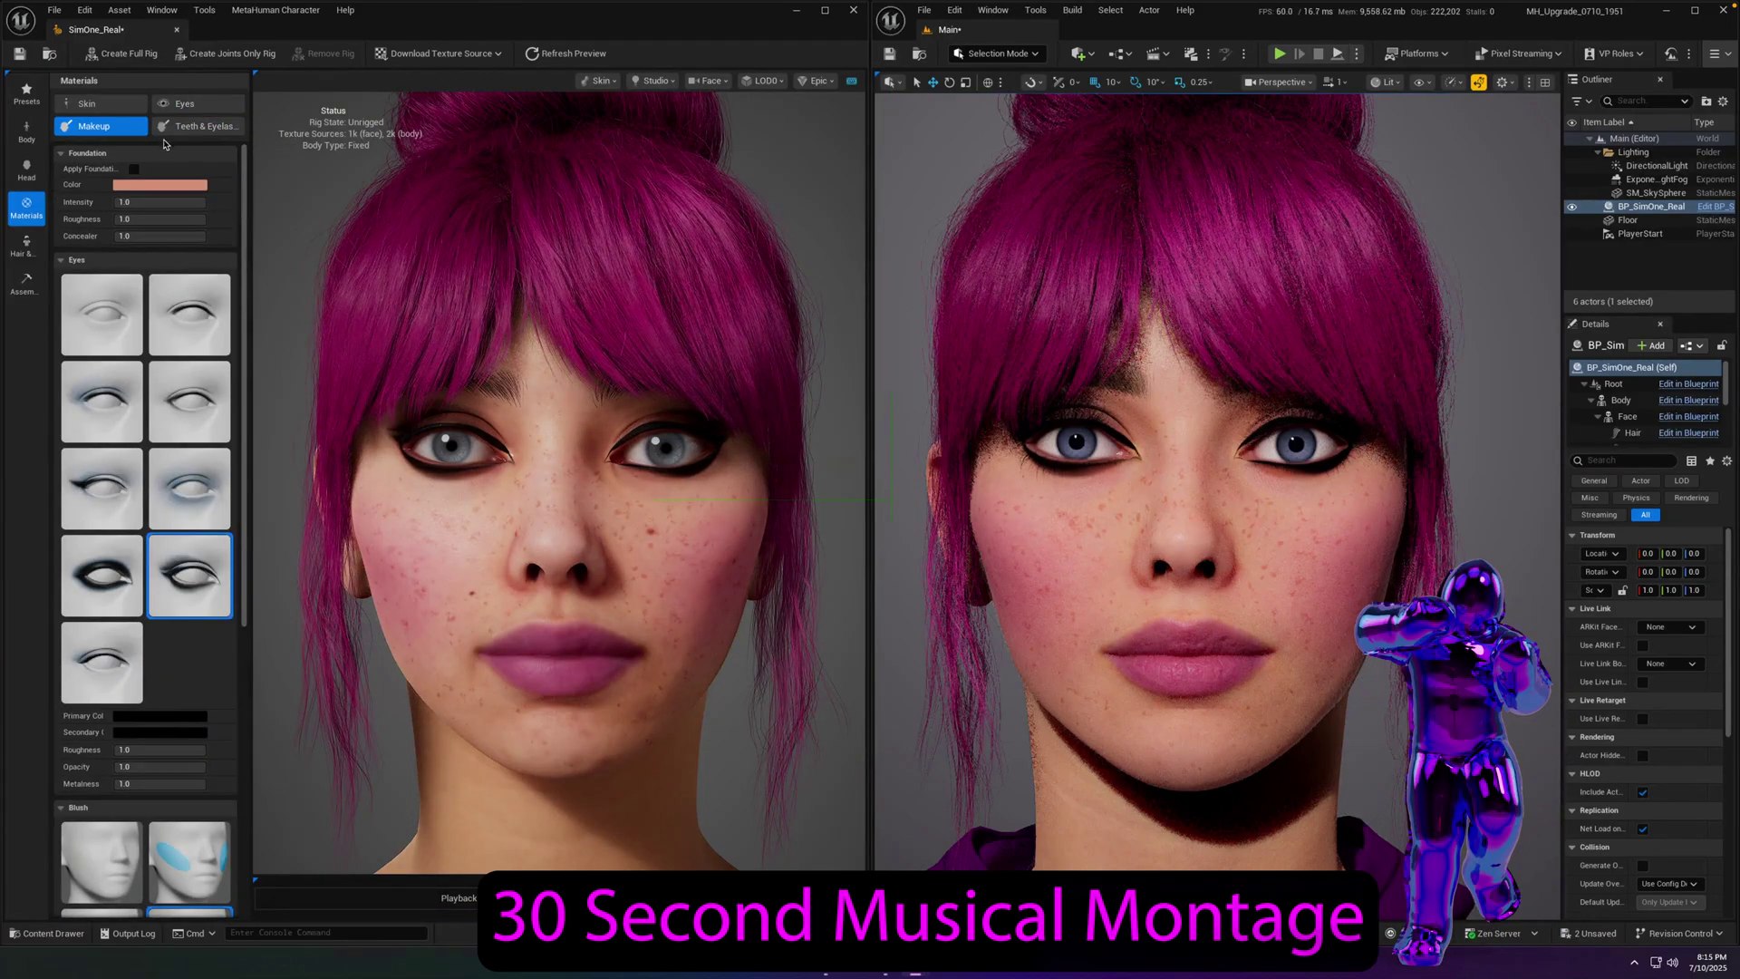
left_click(187, 173)
- Shift the skin tone to a new shade and lower freckle strength to 0.36
left_click(86, 103)
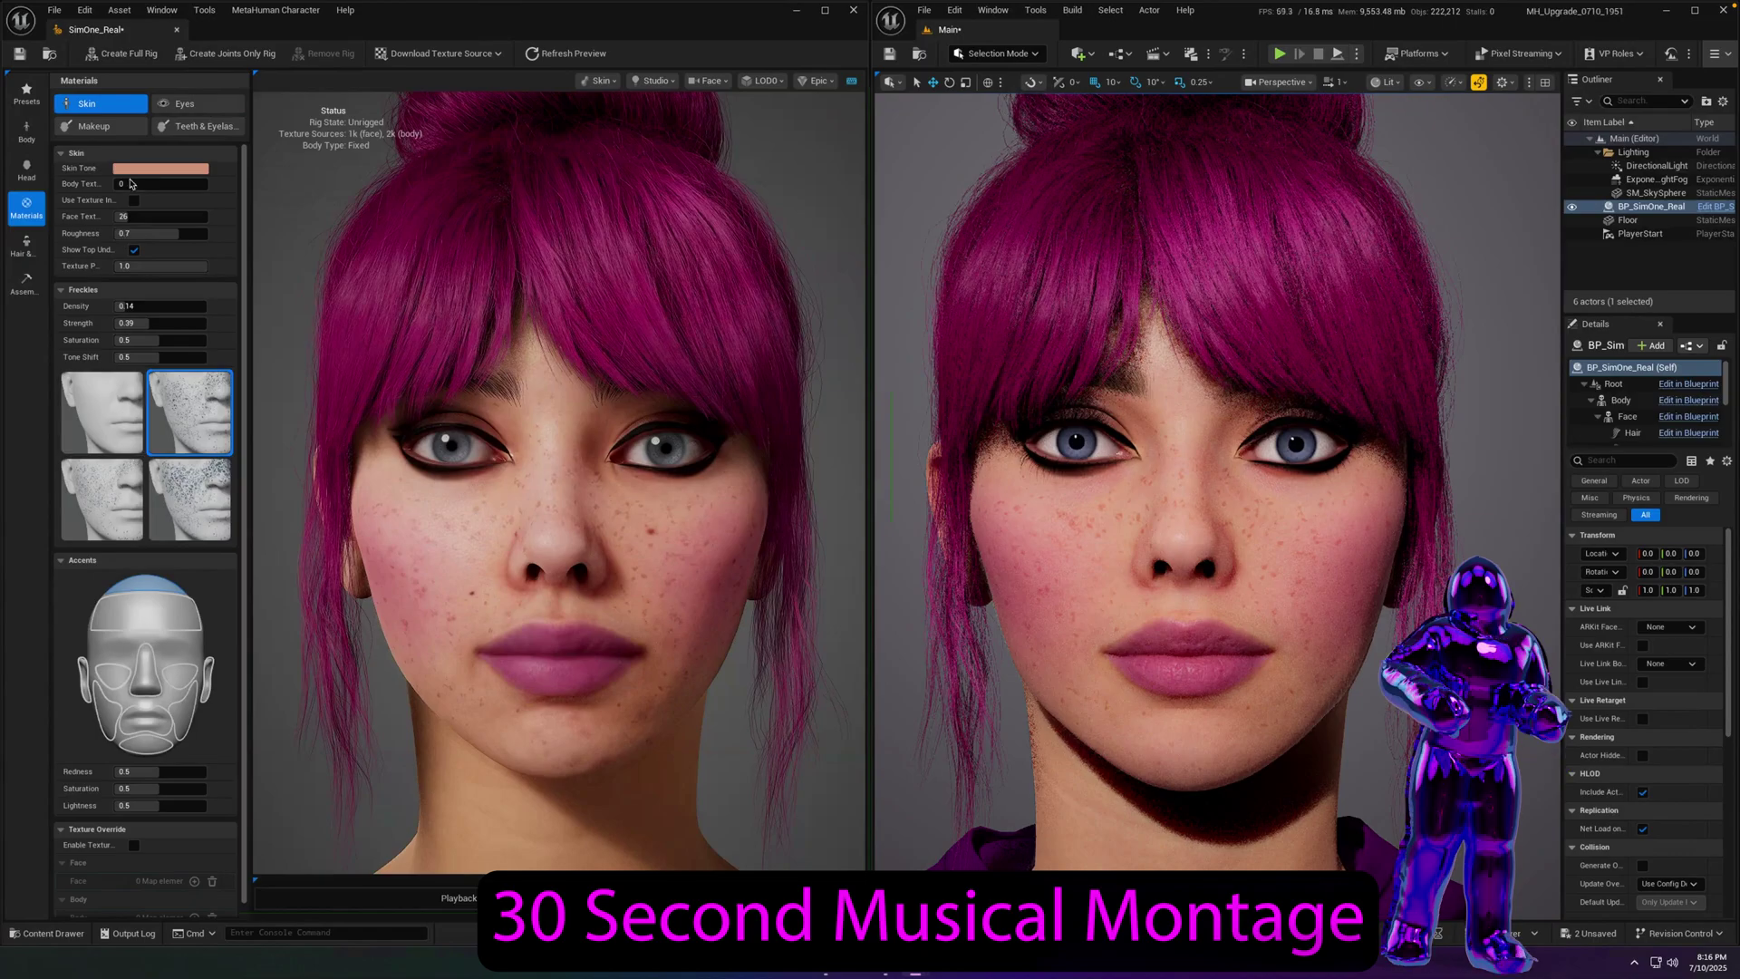
left_click(161, 168)
left_click_drag(167, 202, 201, 222)
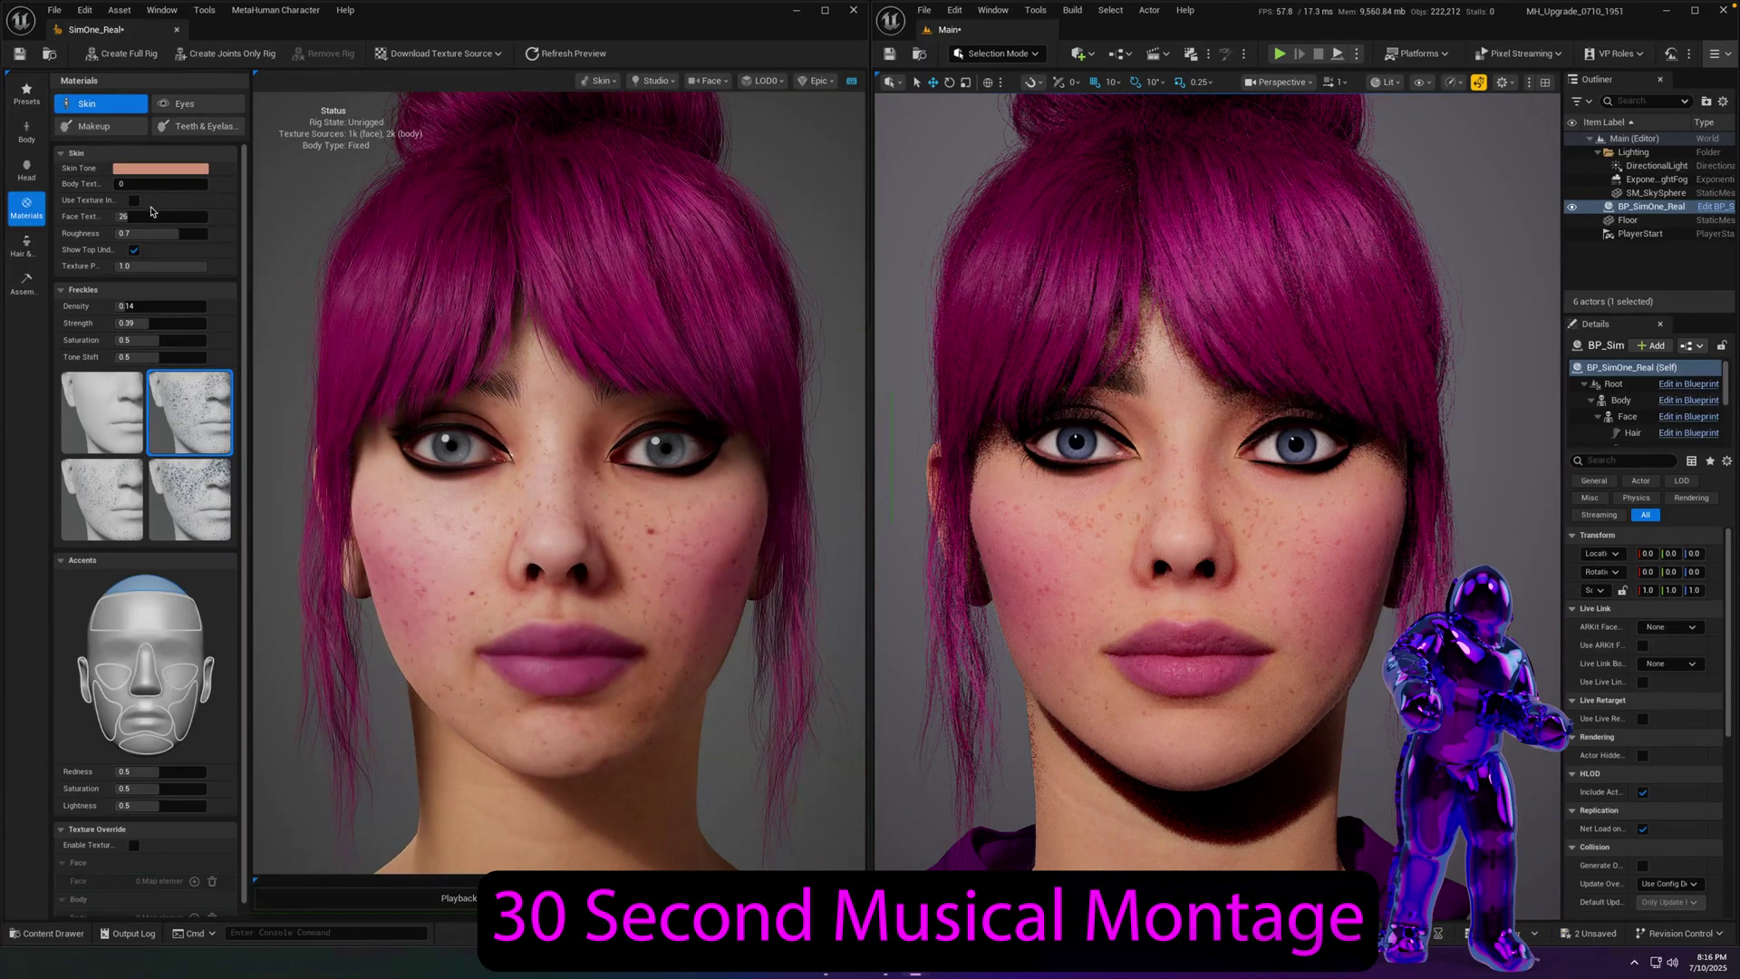
left_click(436, 177)
mouse_move(138, 322)
left_mouse_down()
mouse_move(123, 356)
mouse_move(141, 340)
mouse_move(127, 306)
left_mouse_up()
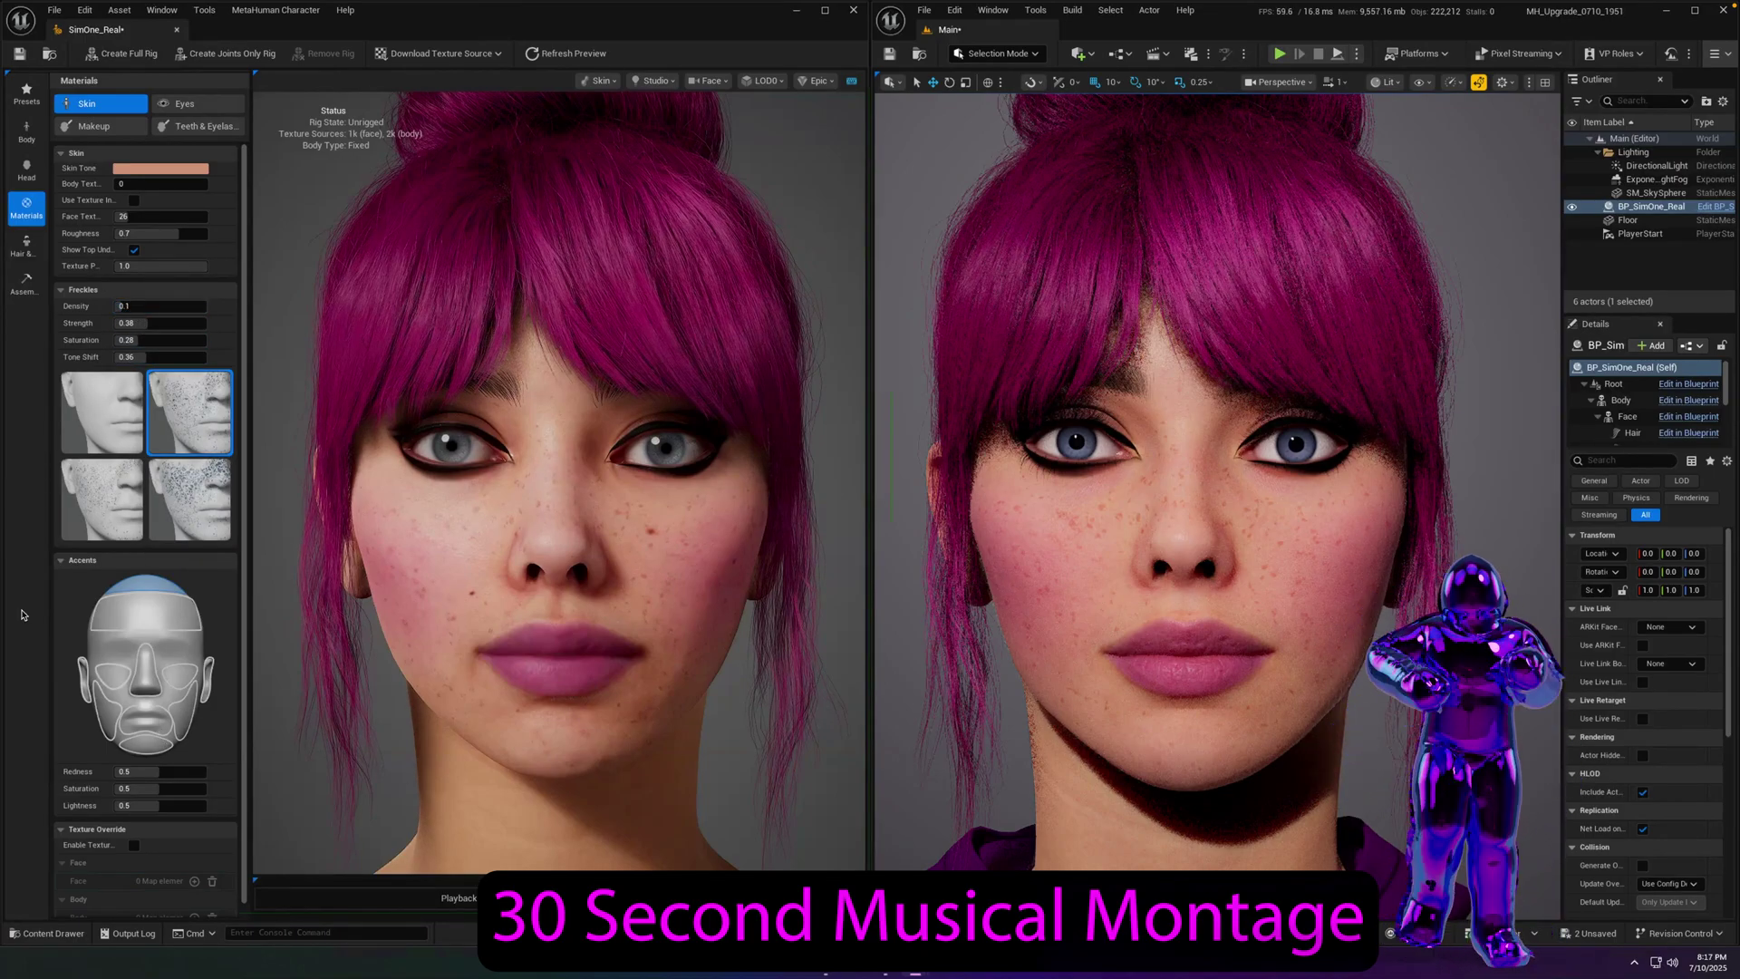
- Pick a new eyelash style under Teeth & Eyelashes, then save the level and character
left_click(33, 171)
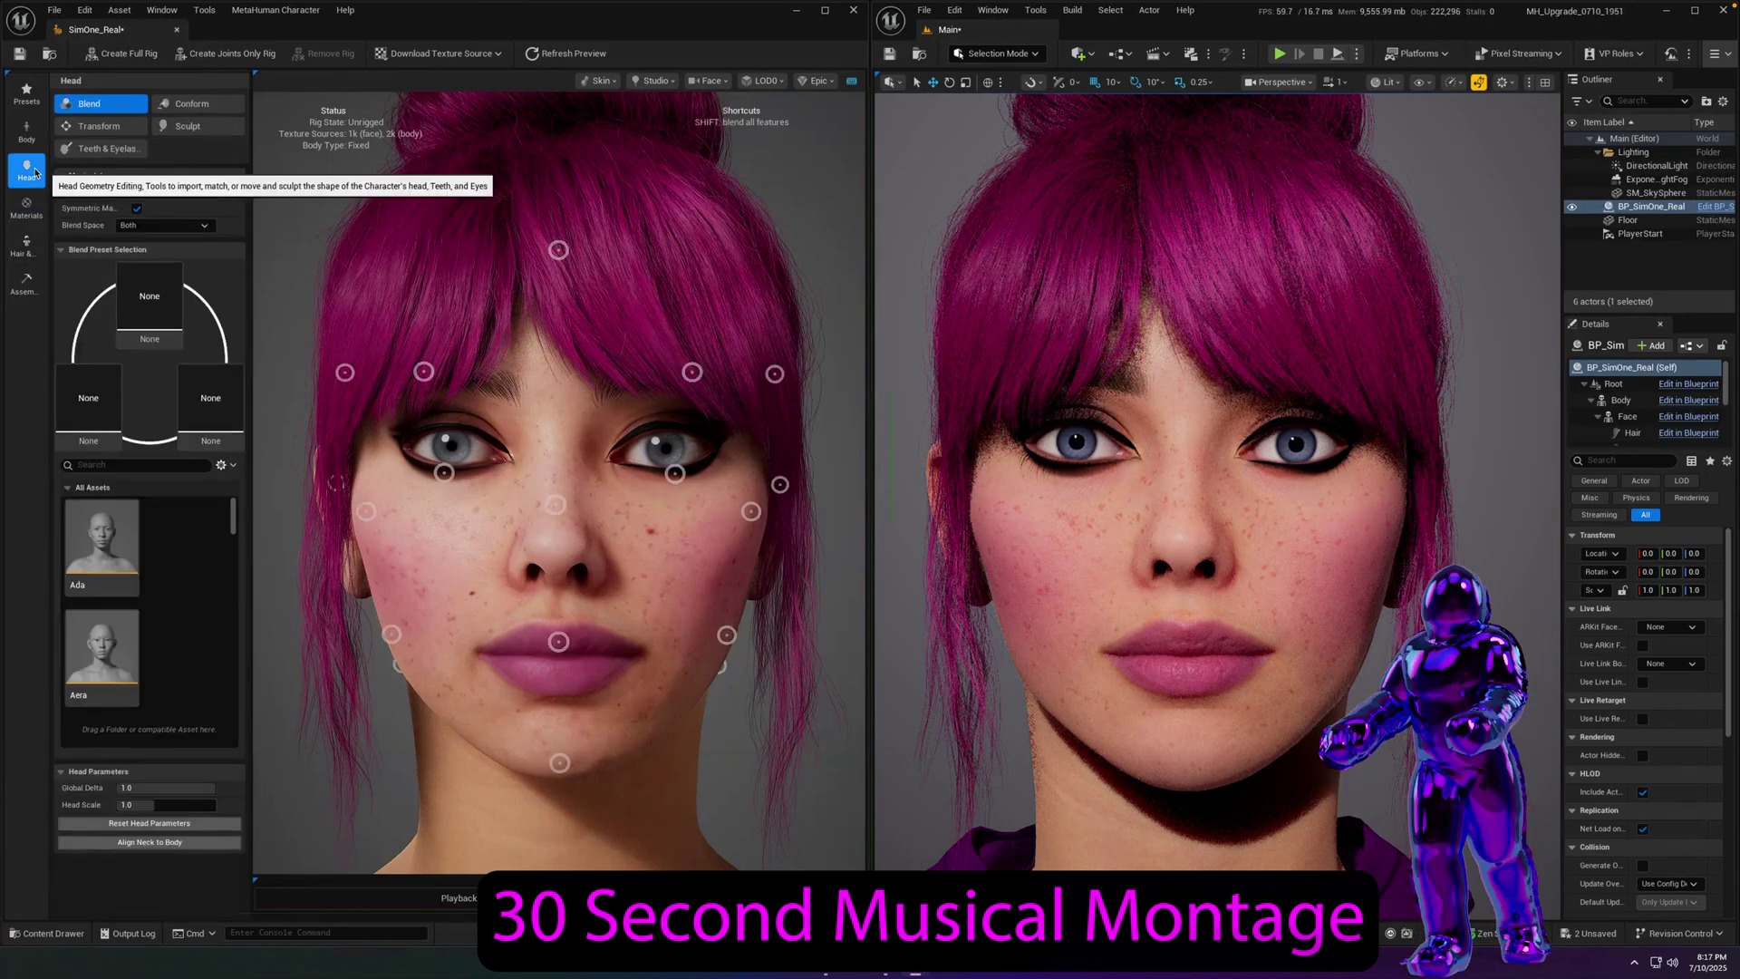
left_click(100, 126)
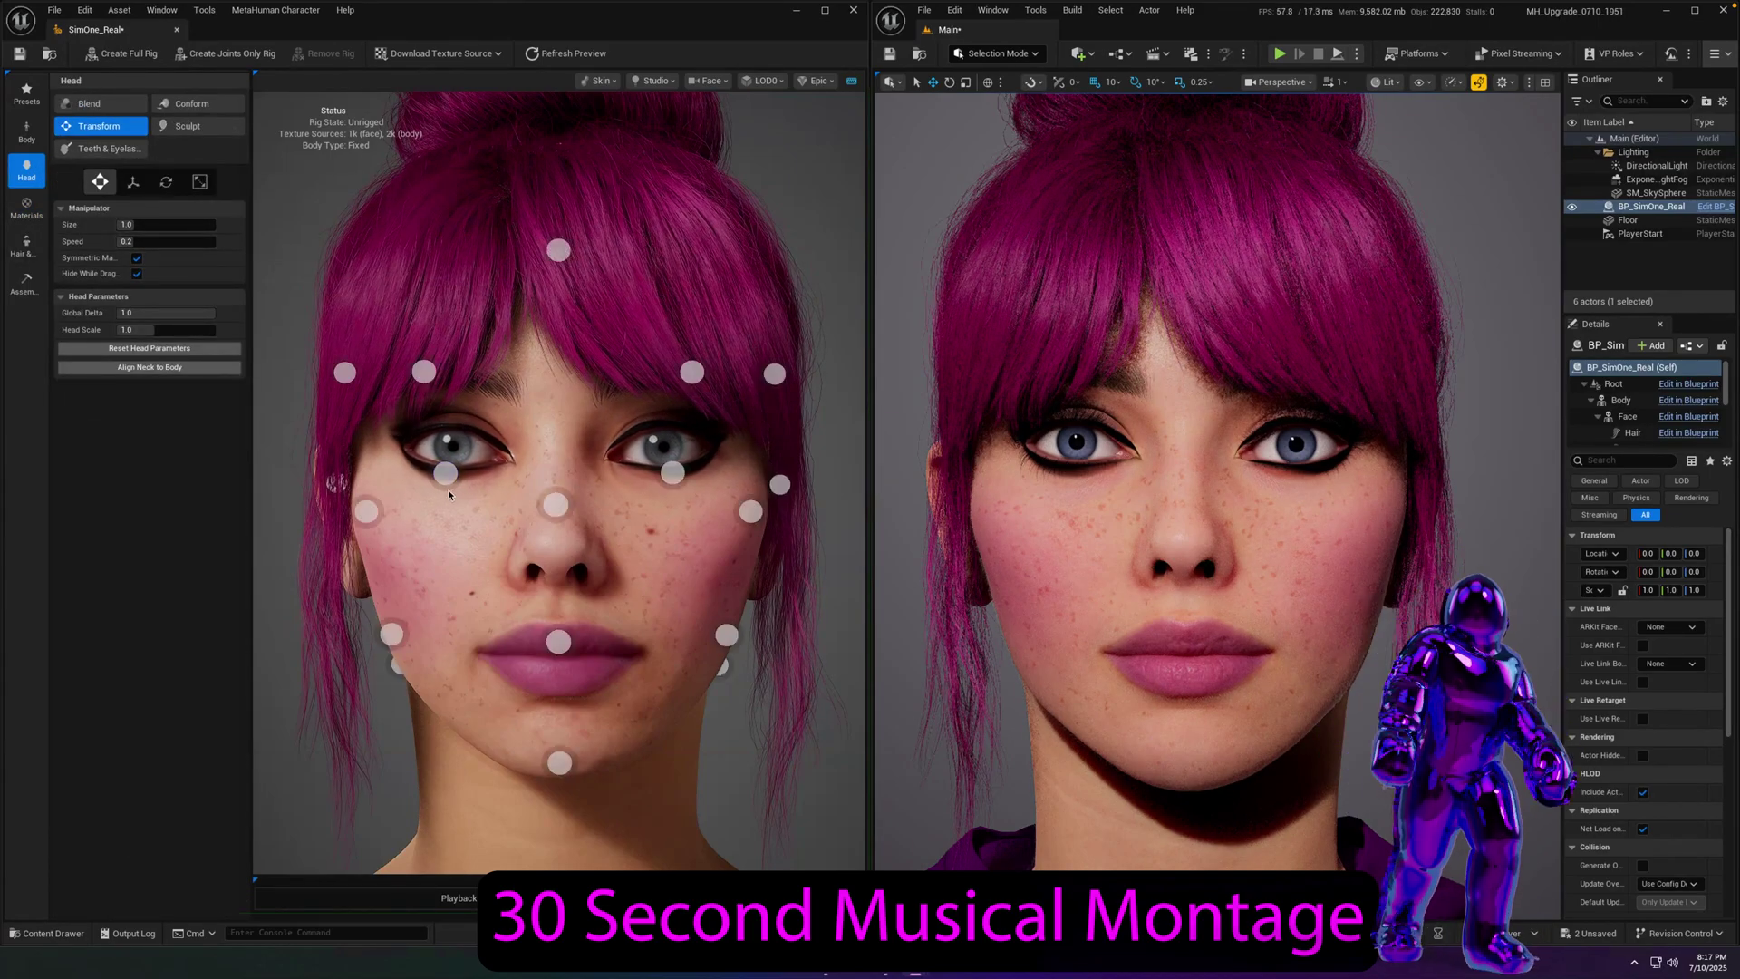
left_click(104, 149)
left_click(195, 196)
left_click(177, 447)
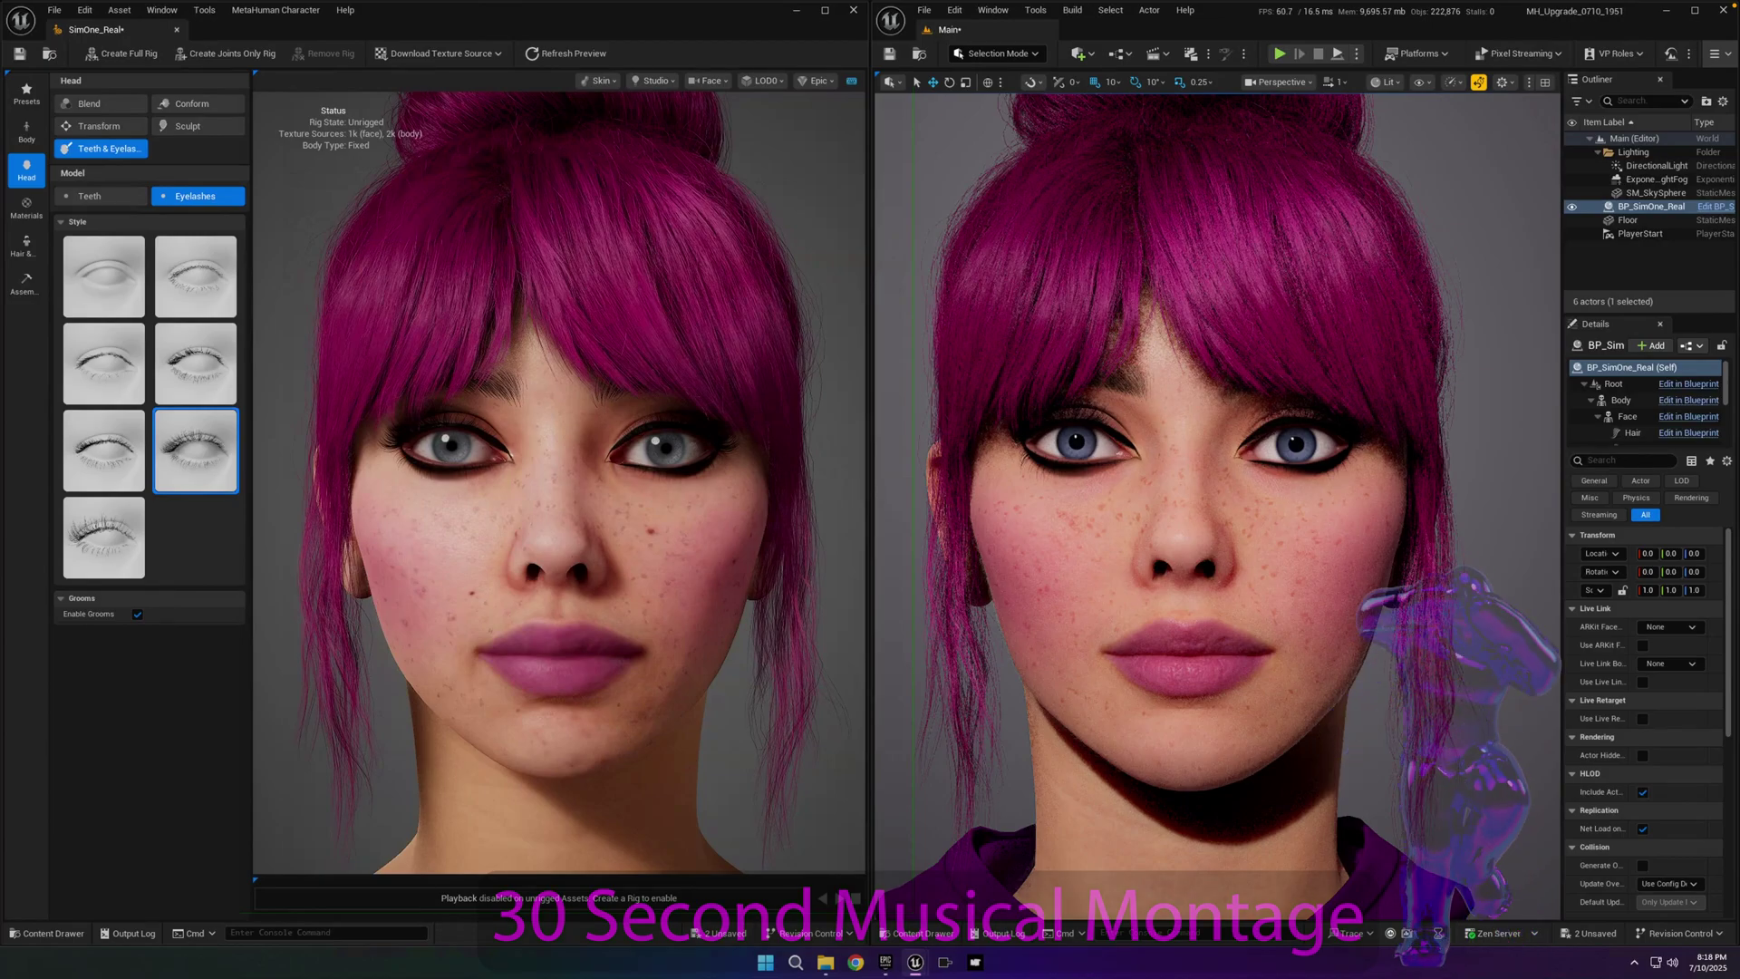
left_click(1590, 934)
left_click(979, 634)
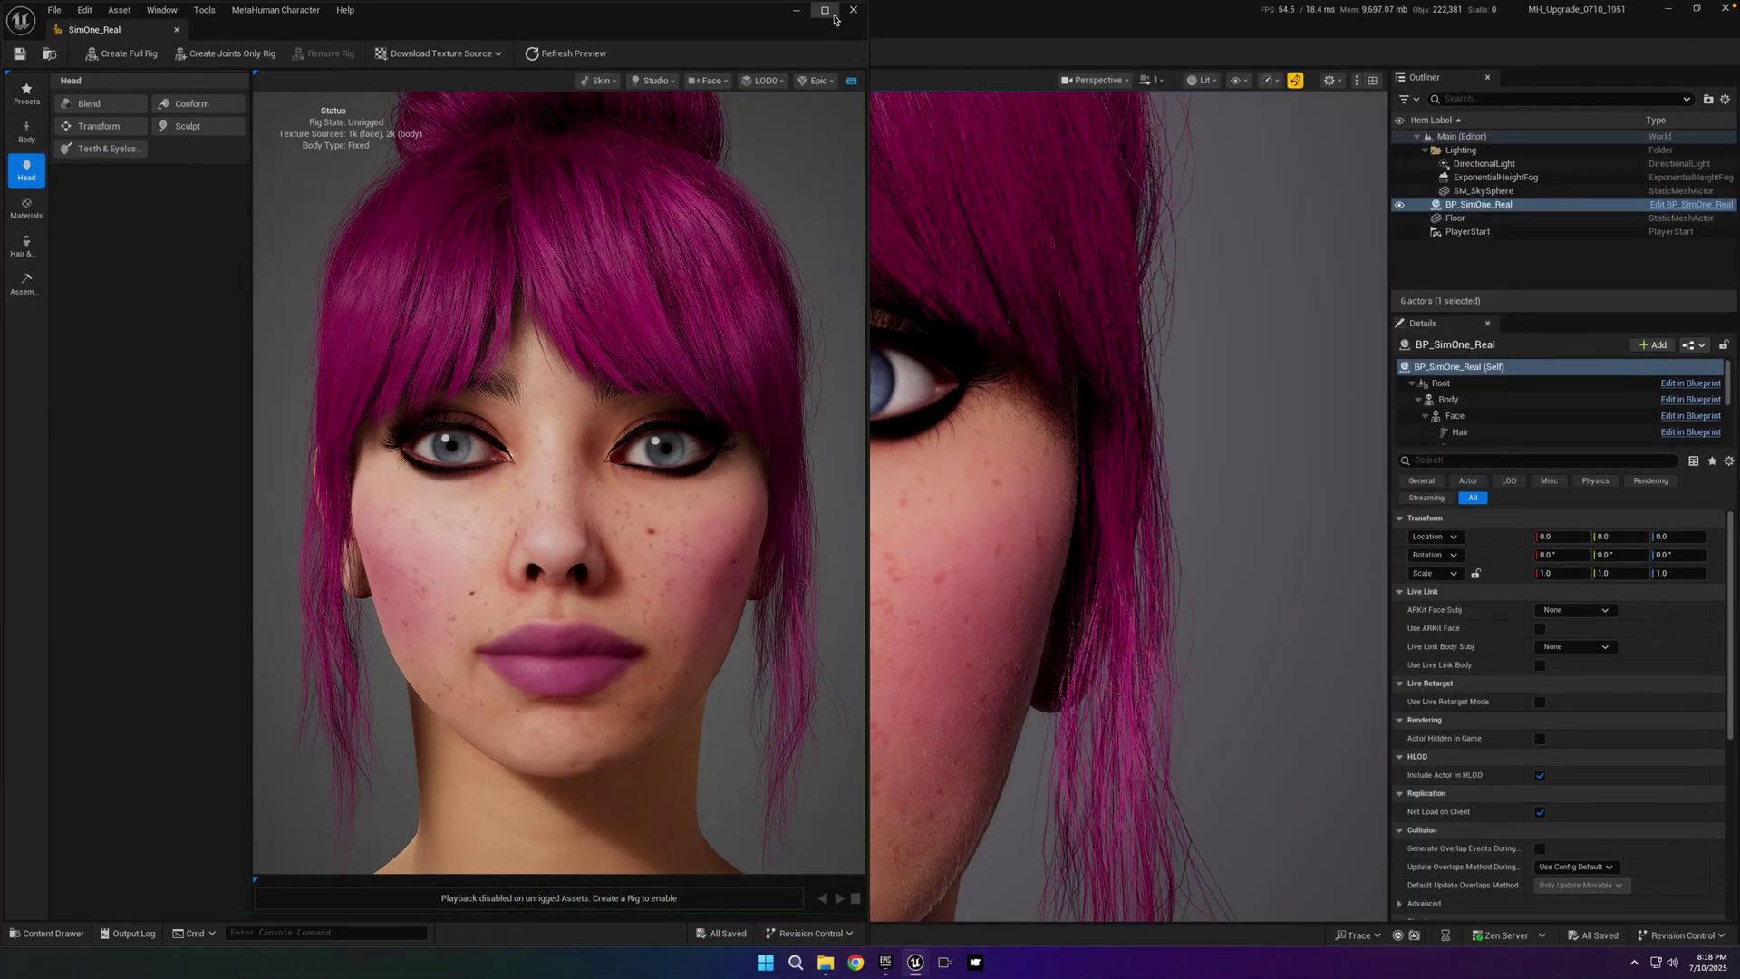
- Maximize the MetaHuman editor and set the preview camera to Body framing
left_click(834, 17)
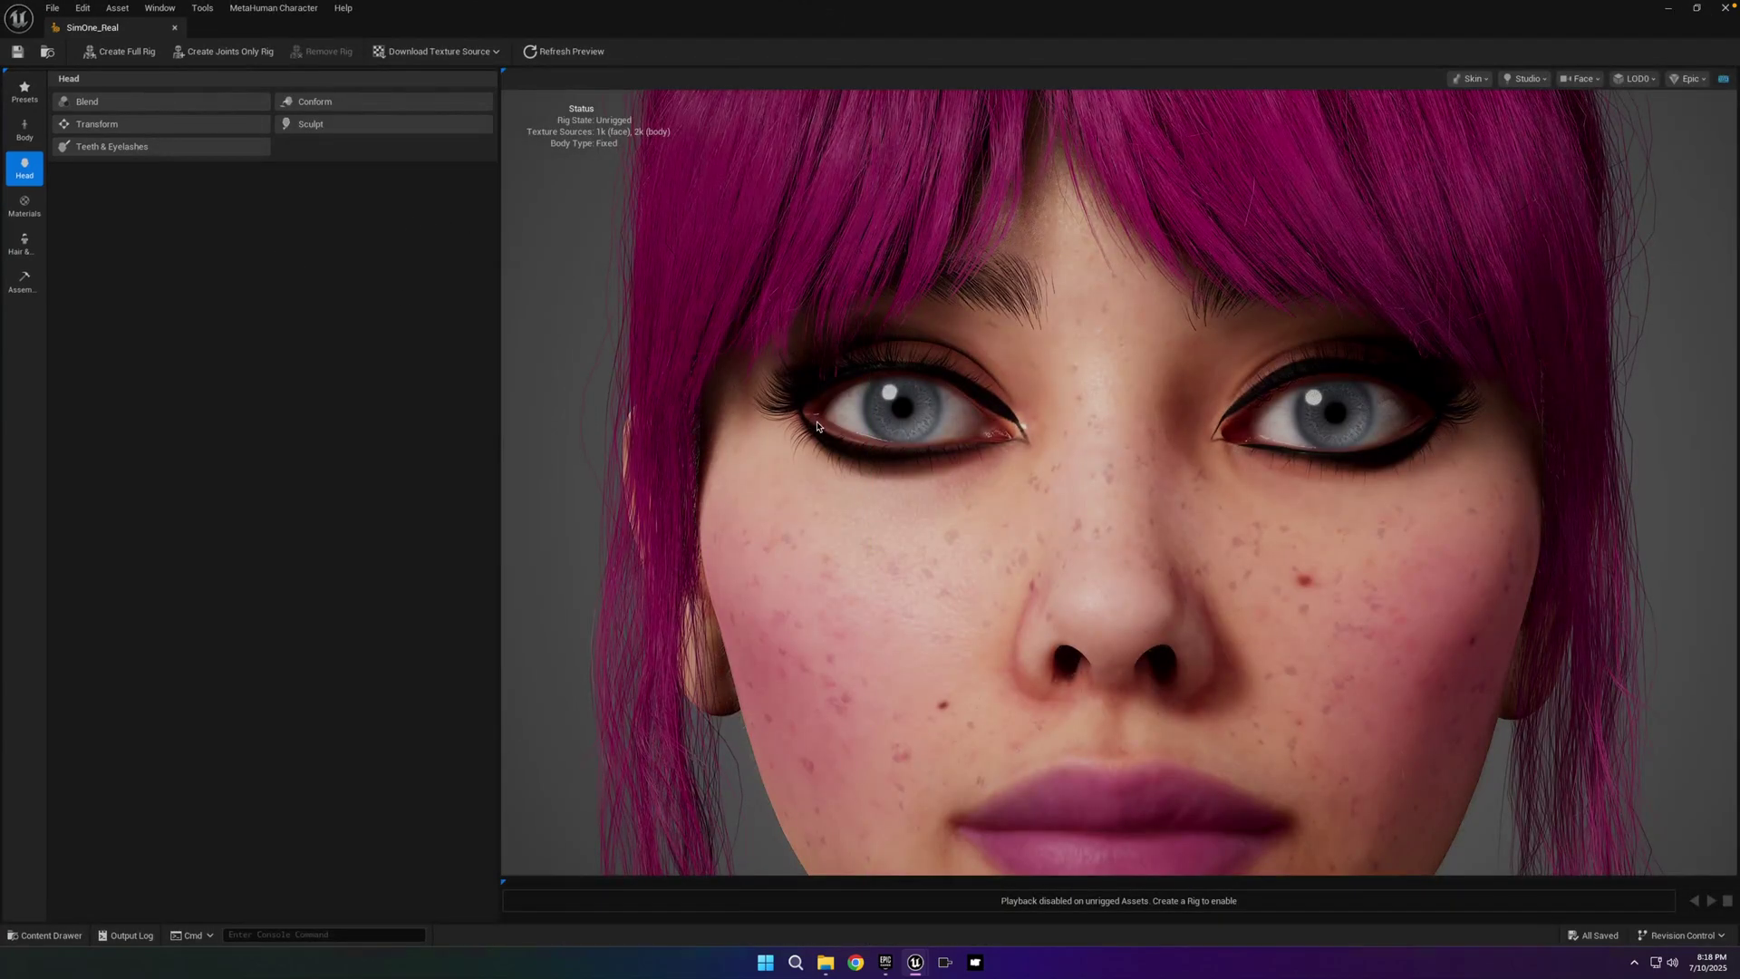
left_click(1584, 82)
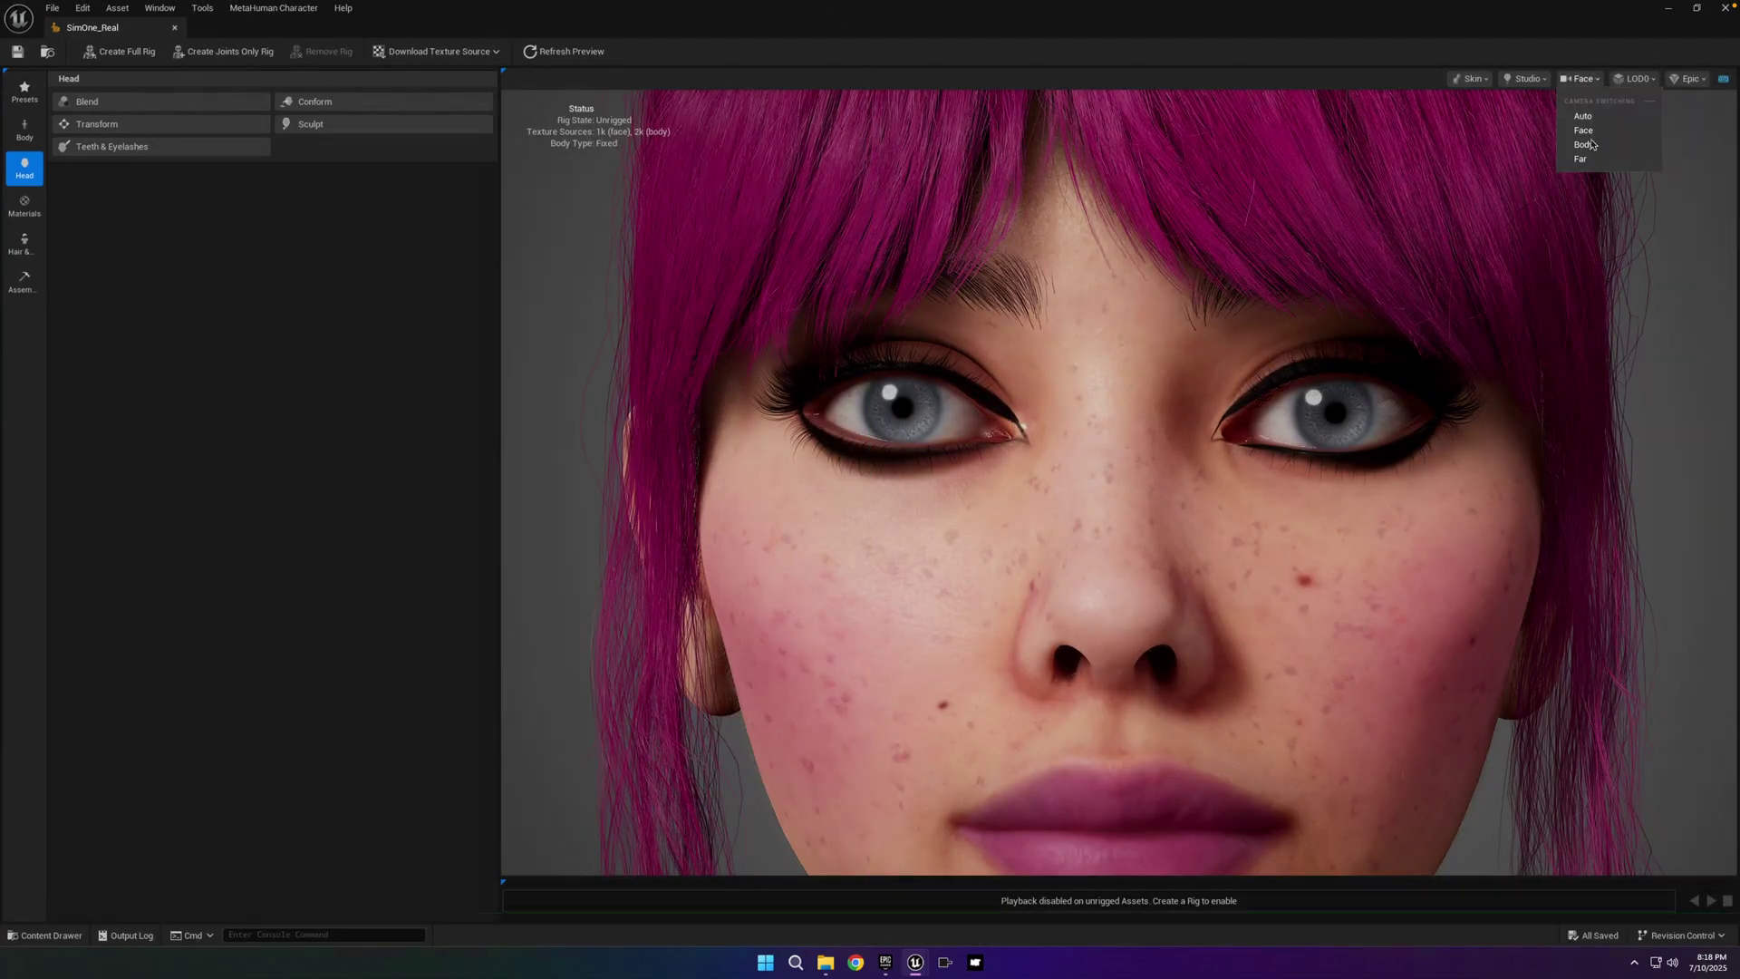
left_click(1591, 144)
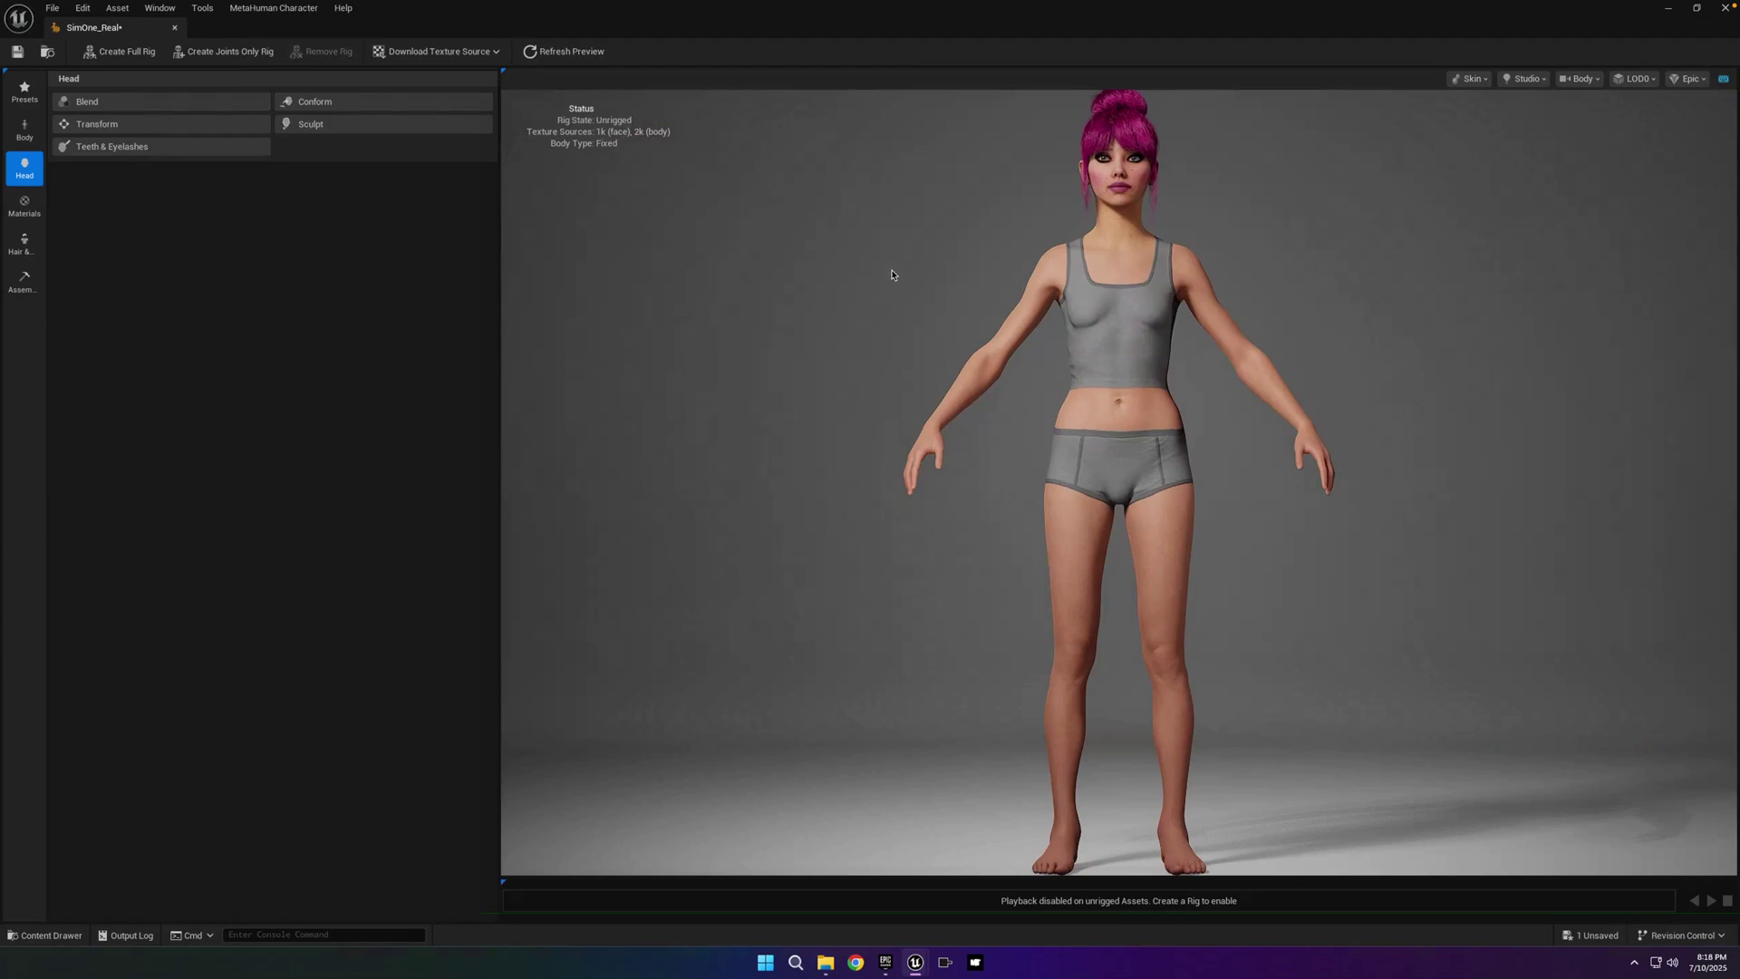
- Load WI_DefaultGarment from Outfit Clothing in the Hair & Clothing library, then deselect it
left_click(25, 243)
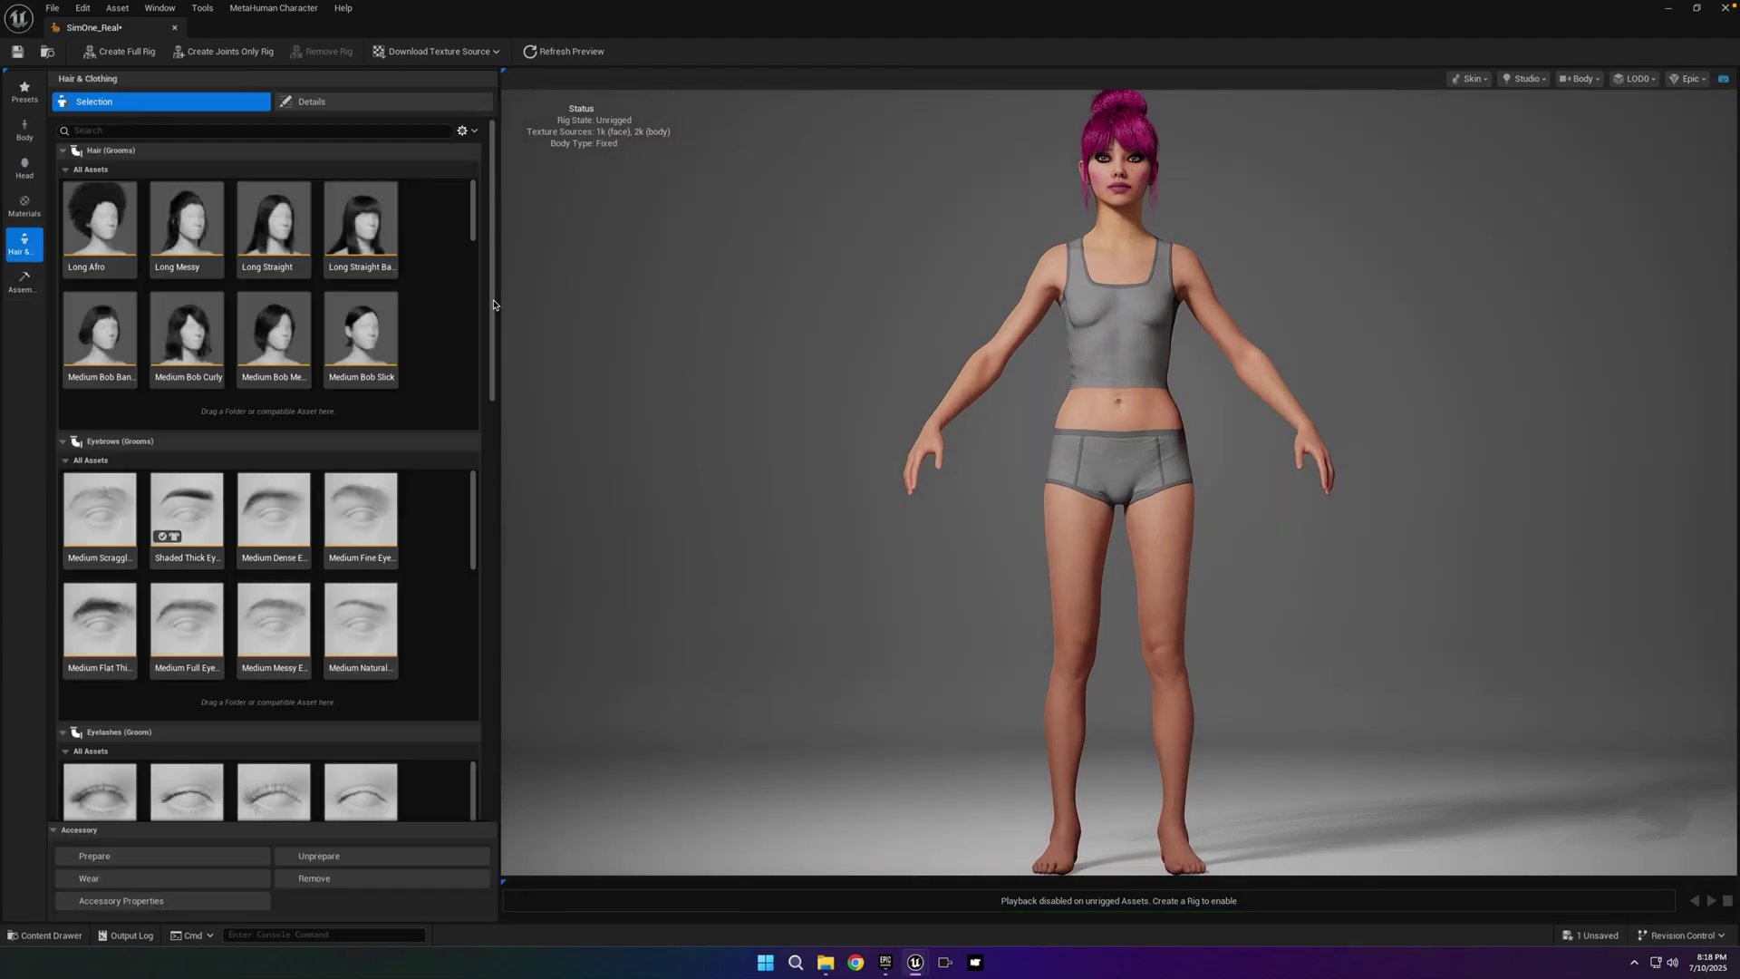
left_click_drag(494, 316, 497, 738)
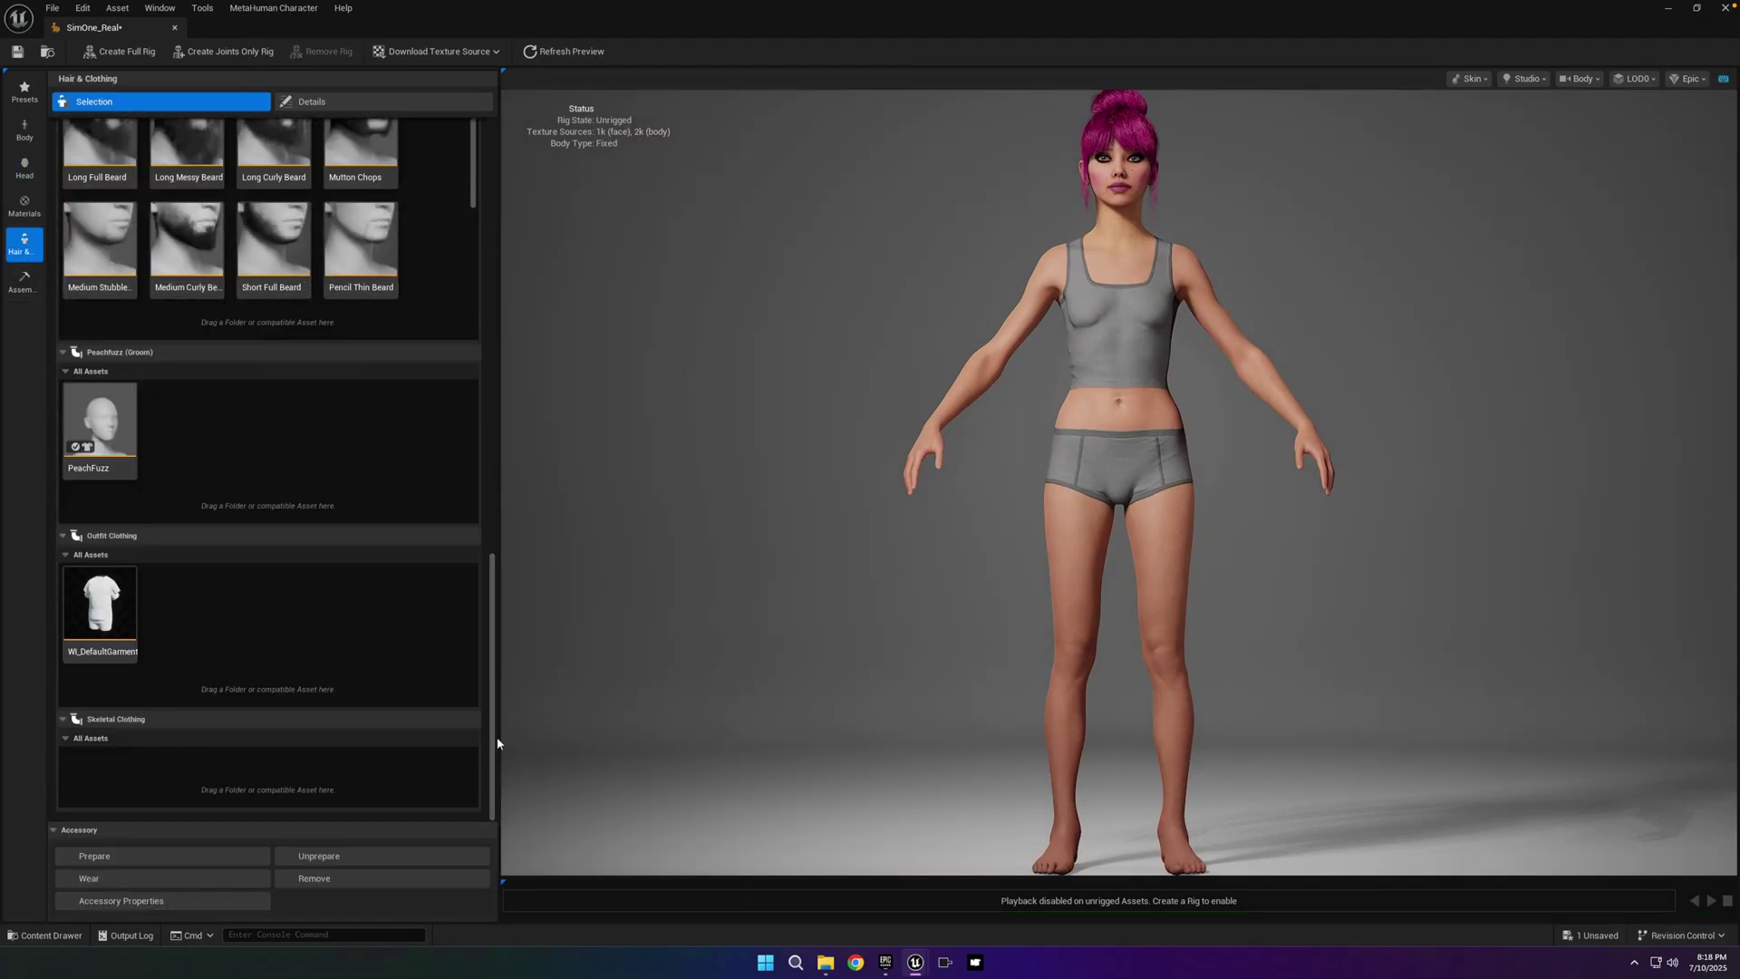
left_click(101, 606)
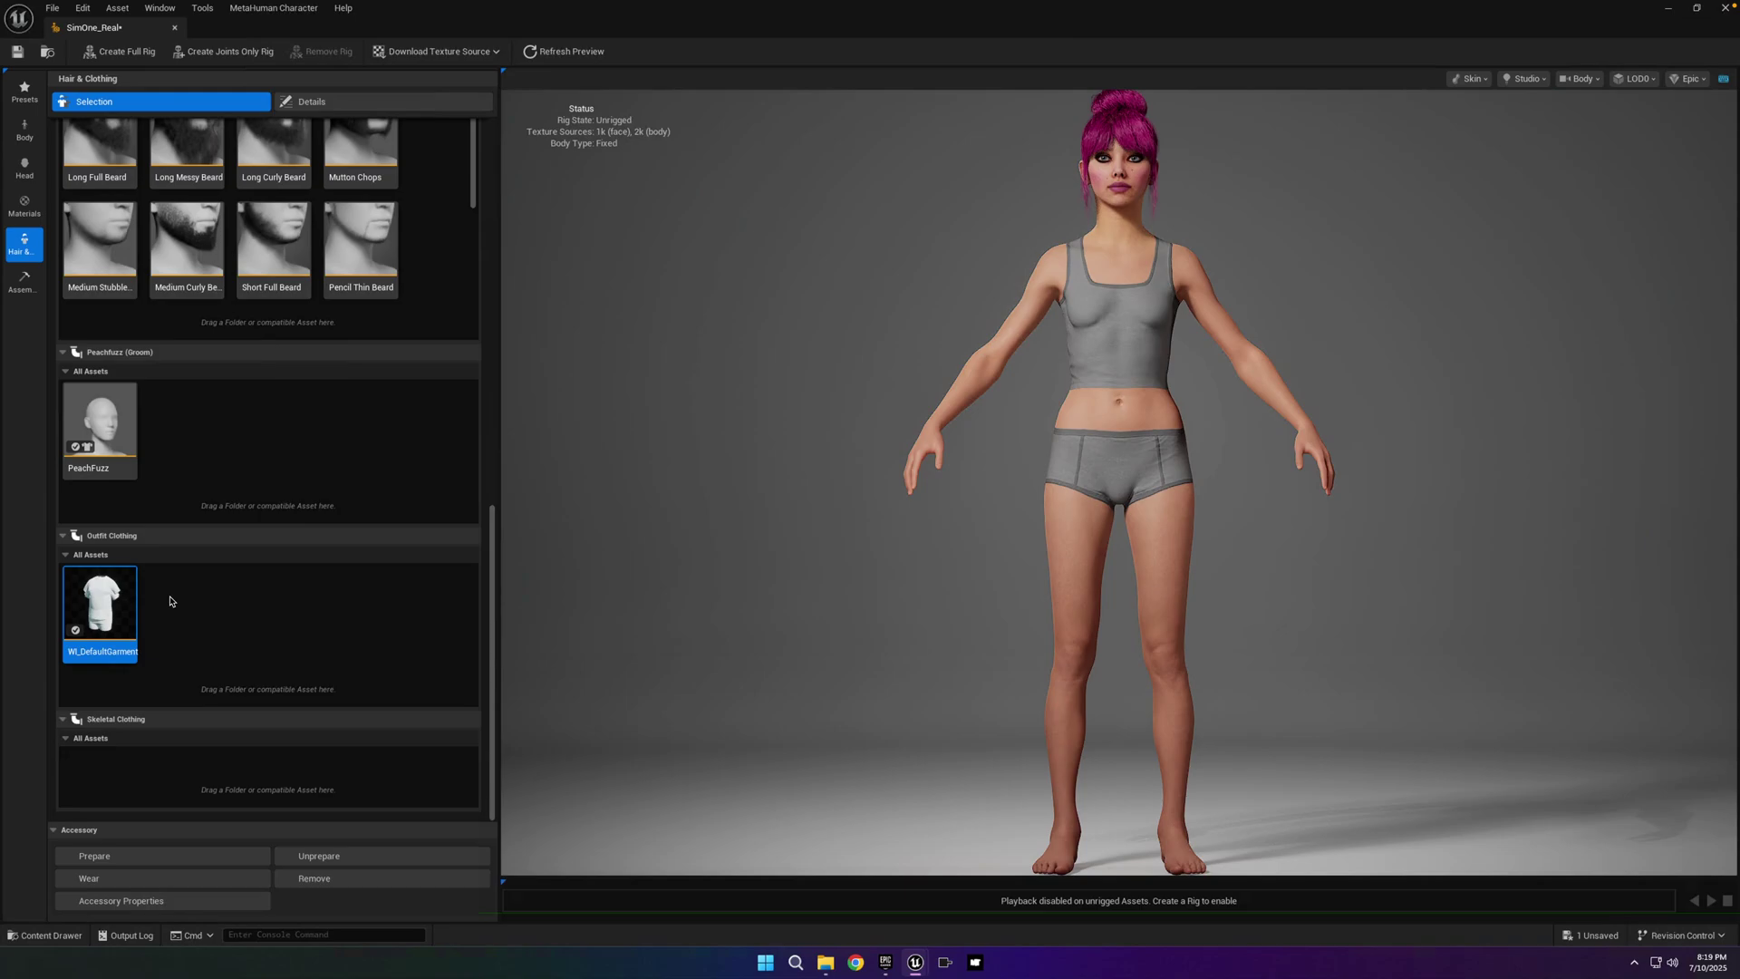
left_click(170, 601)
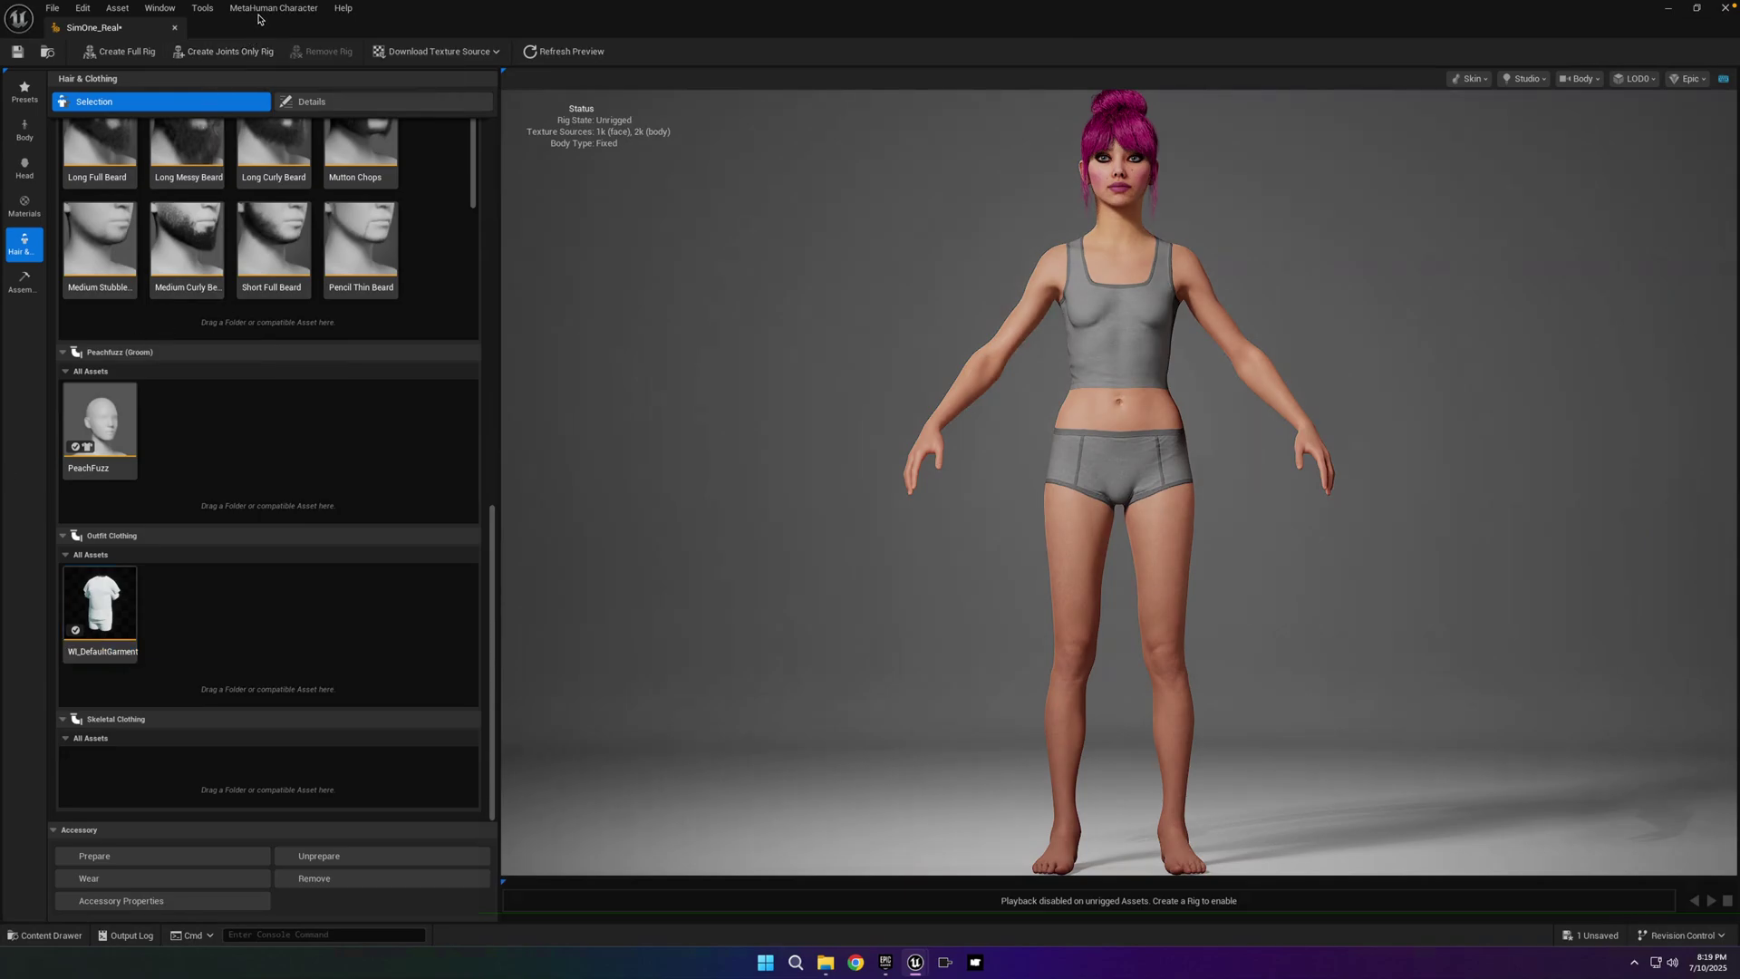
left_click(161, 8)
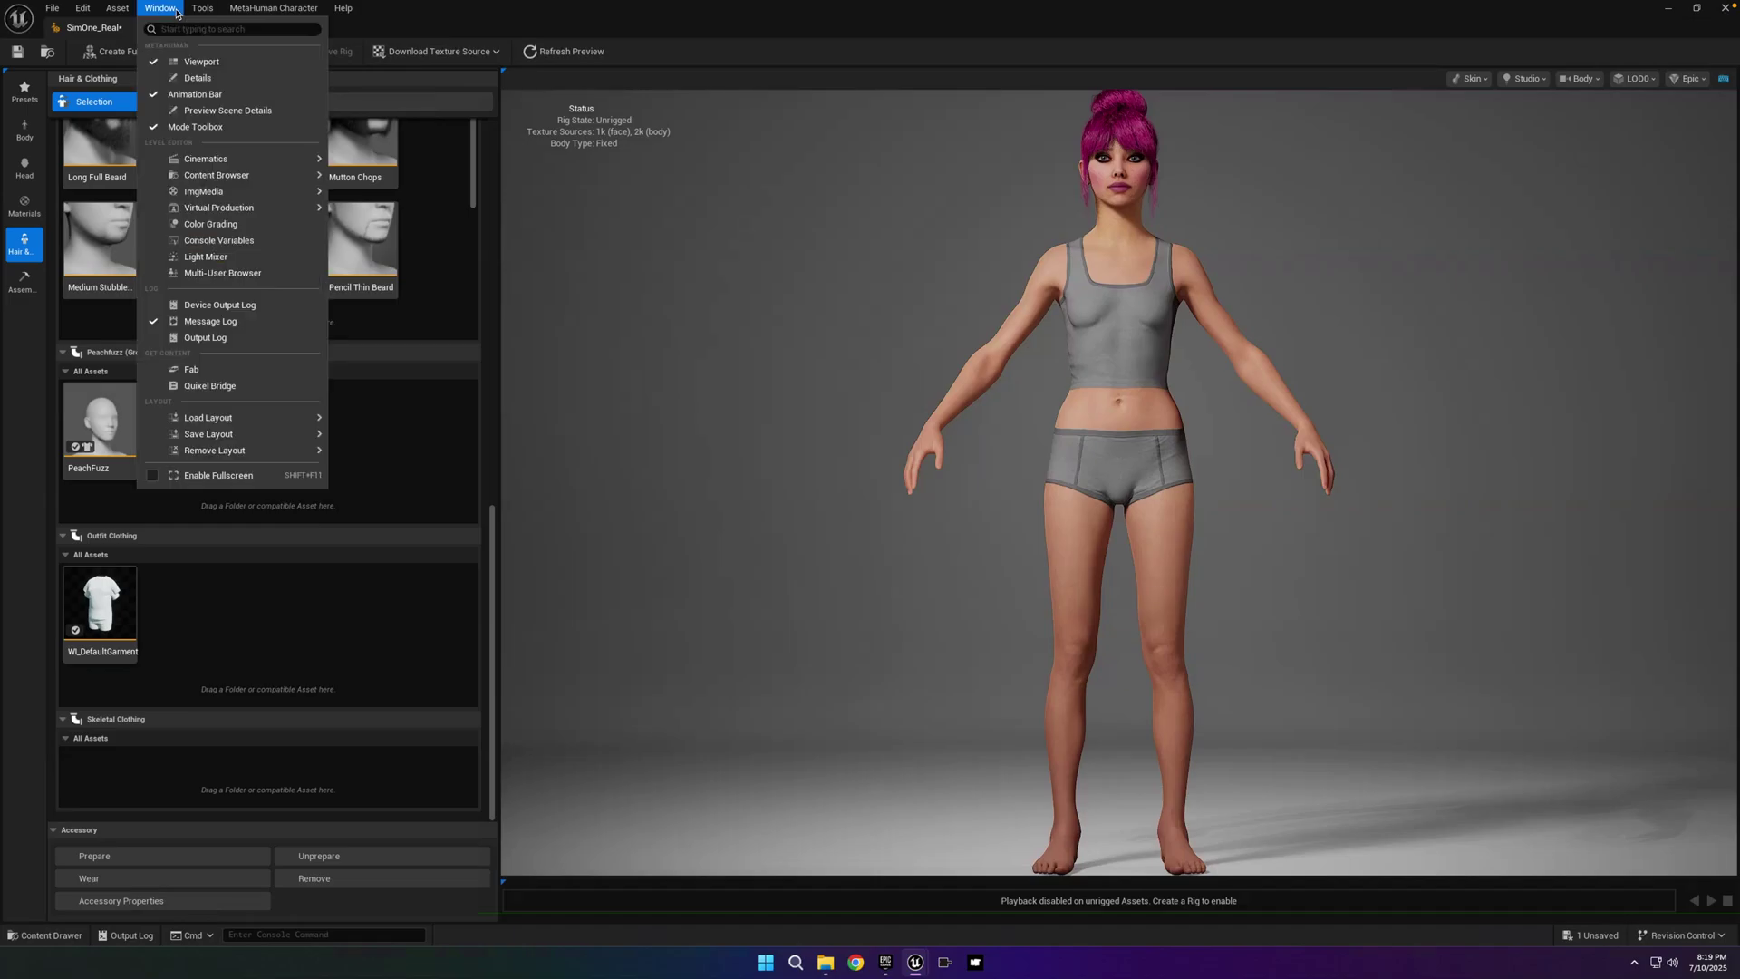
- Dock the Preview Scene Details panel from the Window menu
left_click(201, 111)
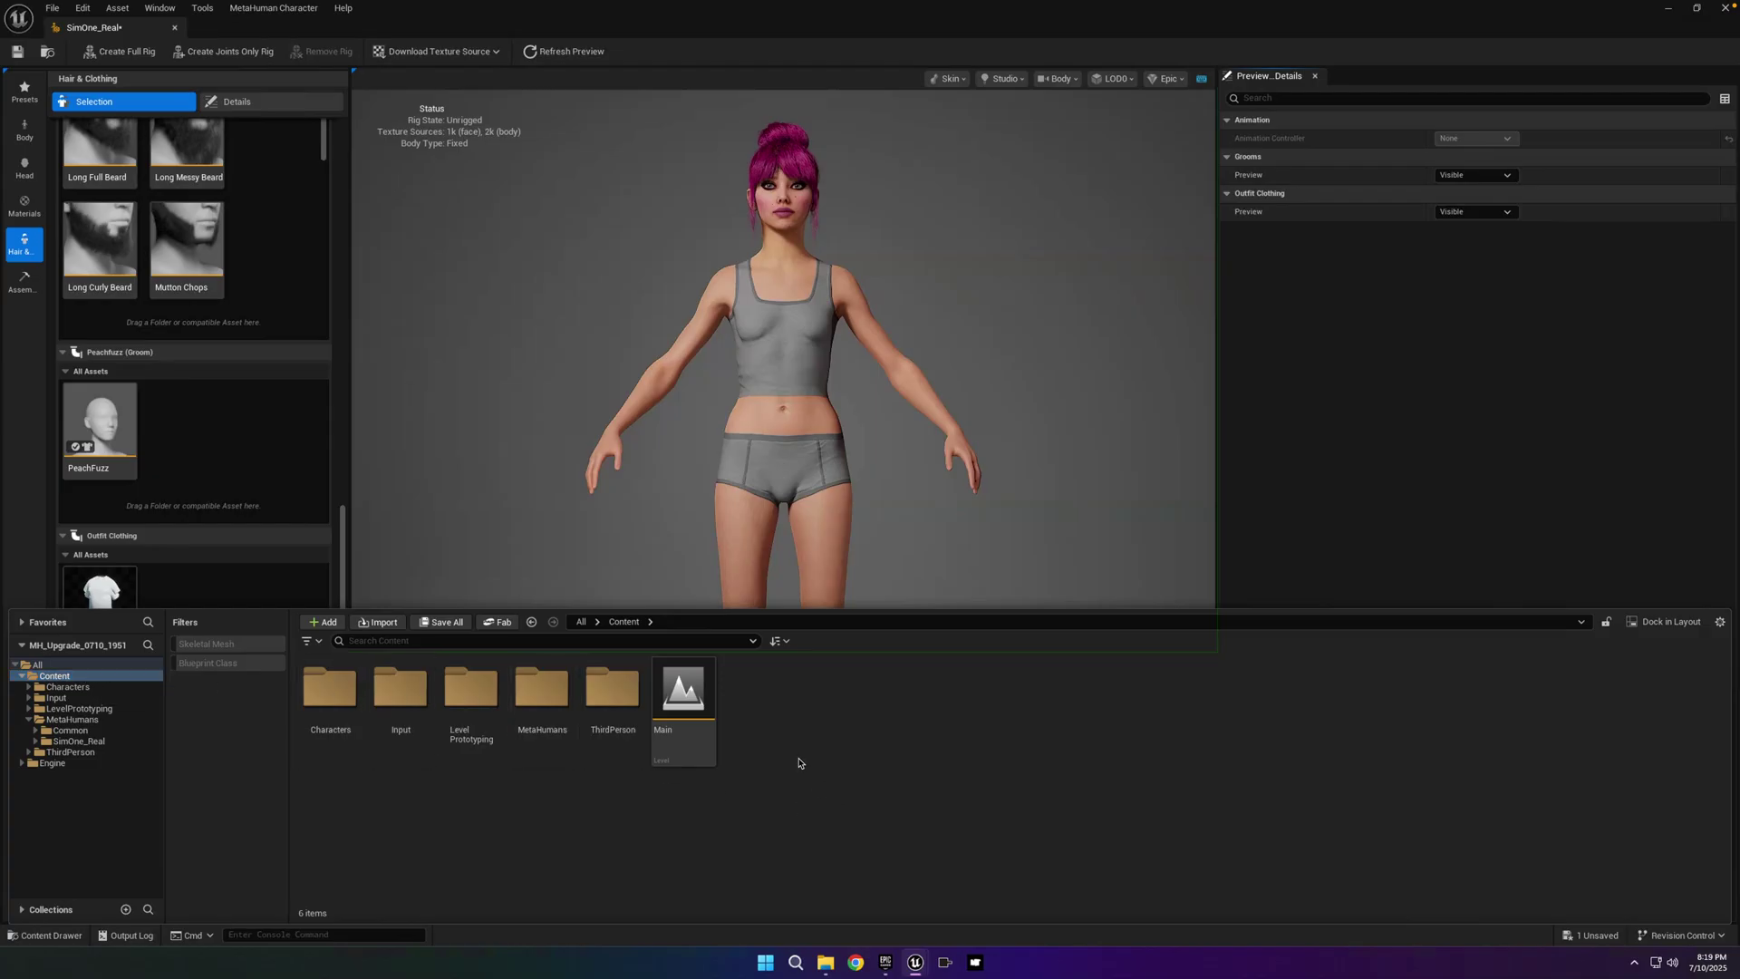
- Create an Outfits folder in Content holding Tops, Bottoms and Shoes subfolders
right_click(798, 763)
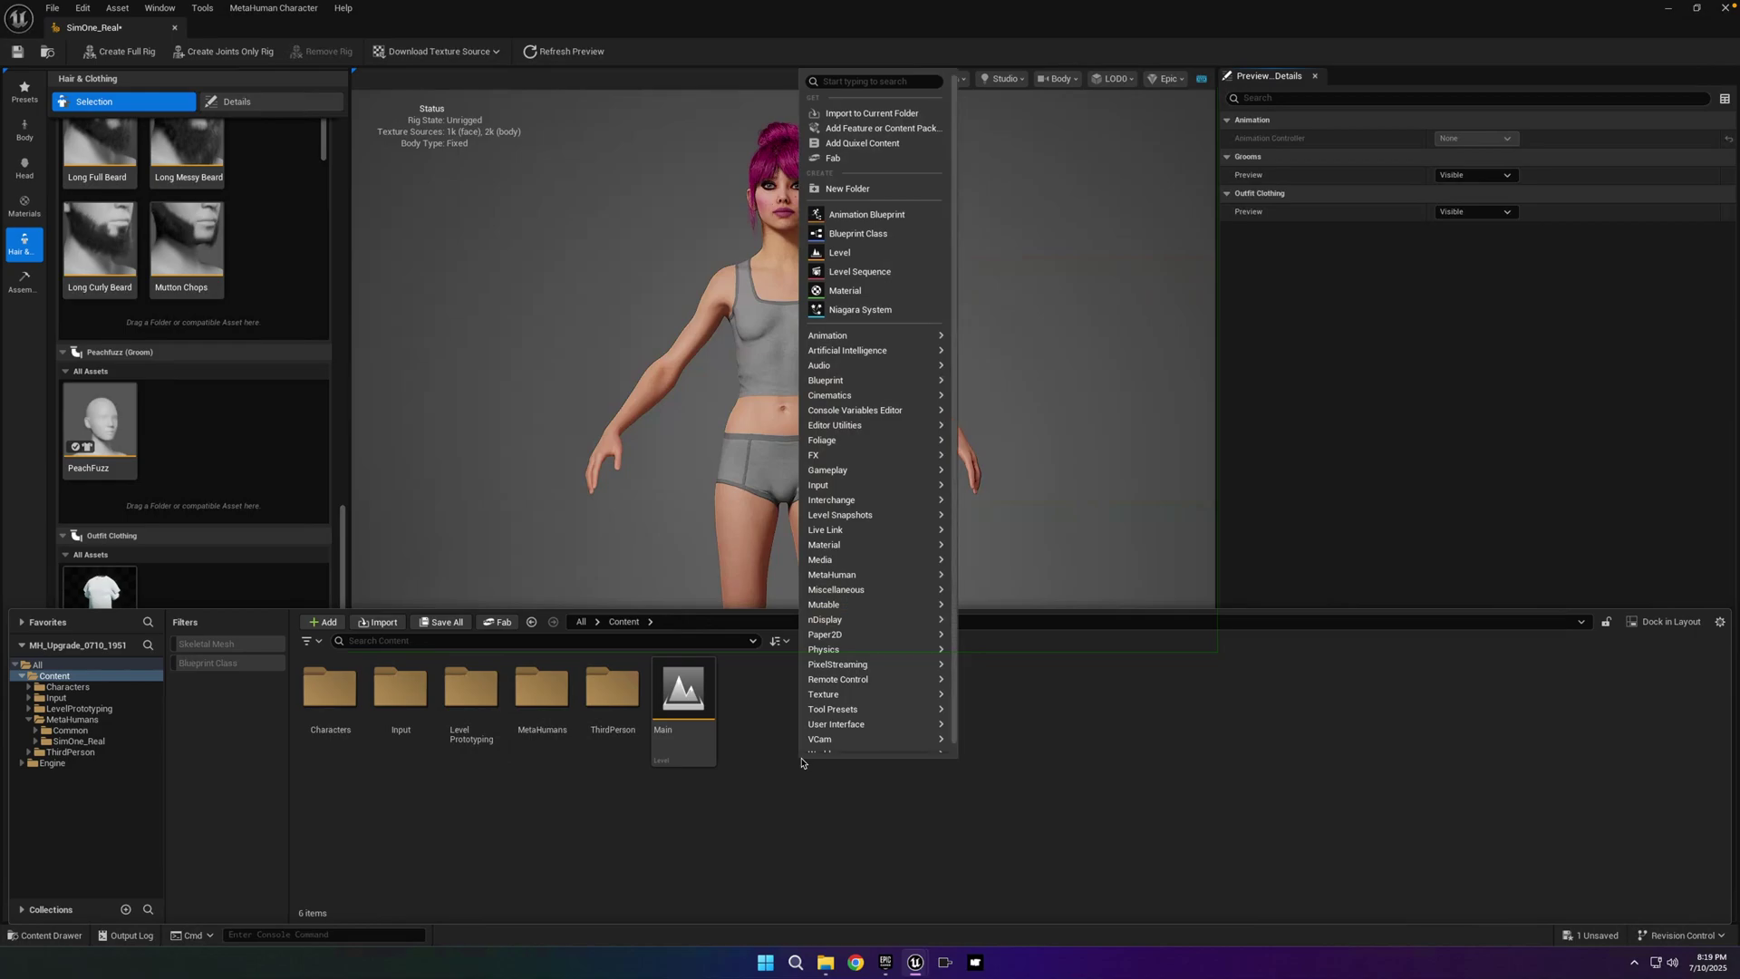
left_click(897, 189)
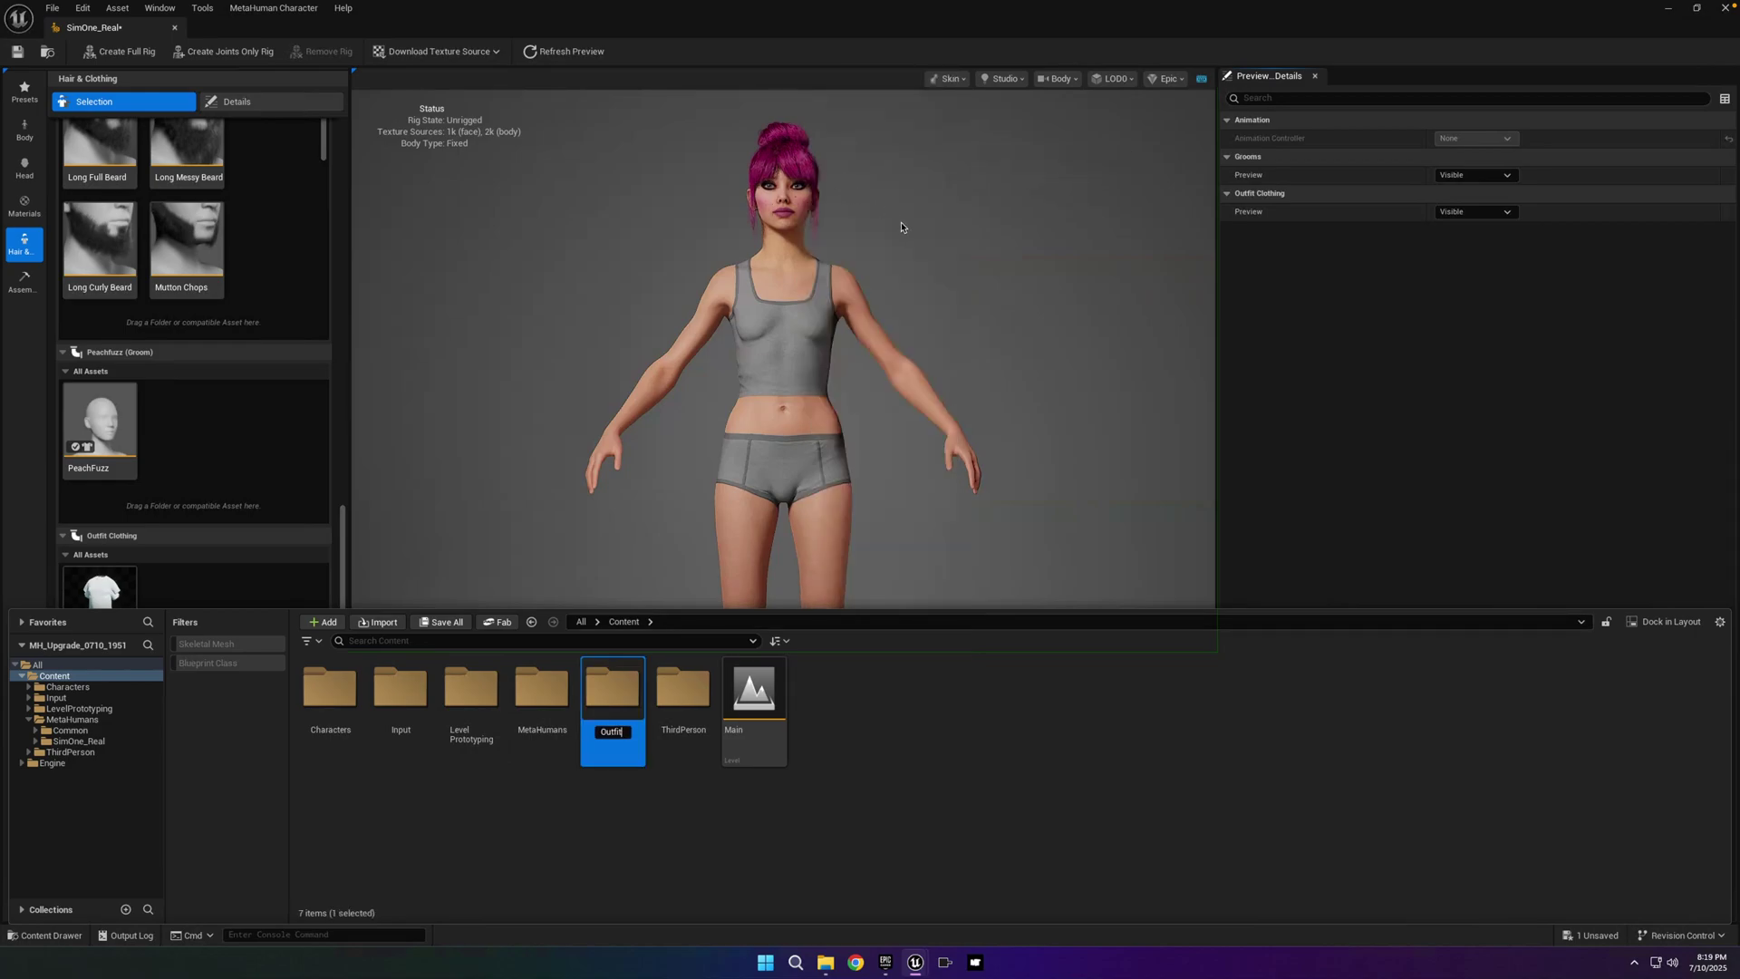
key("Return")
double_click(635, 725)
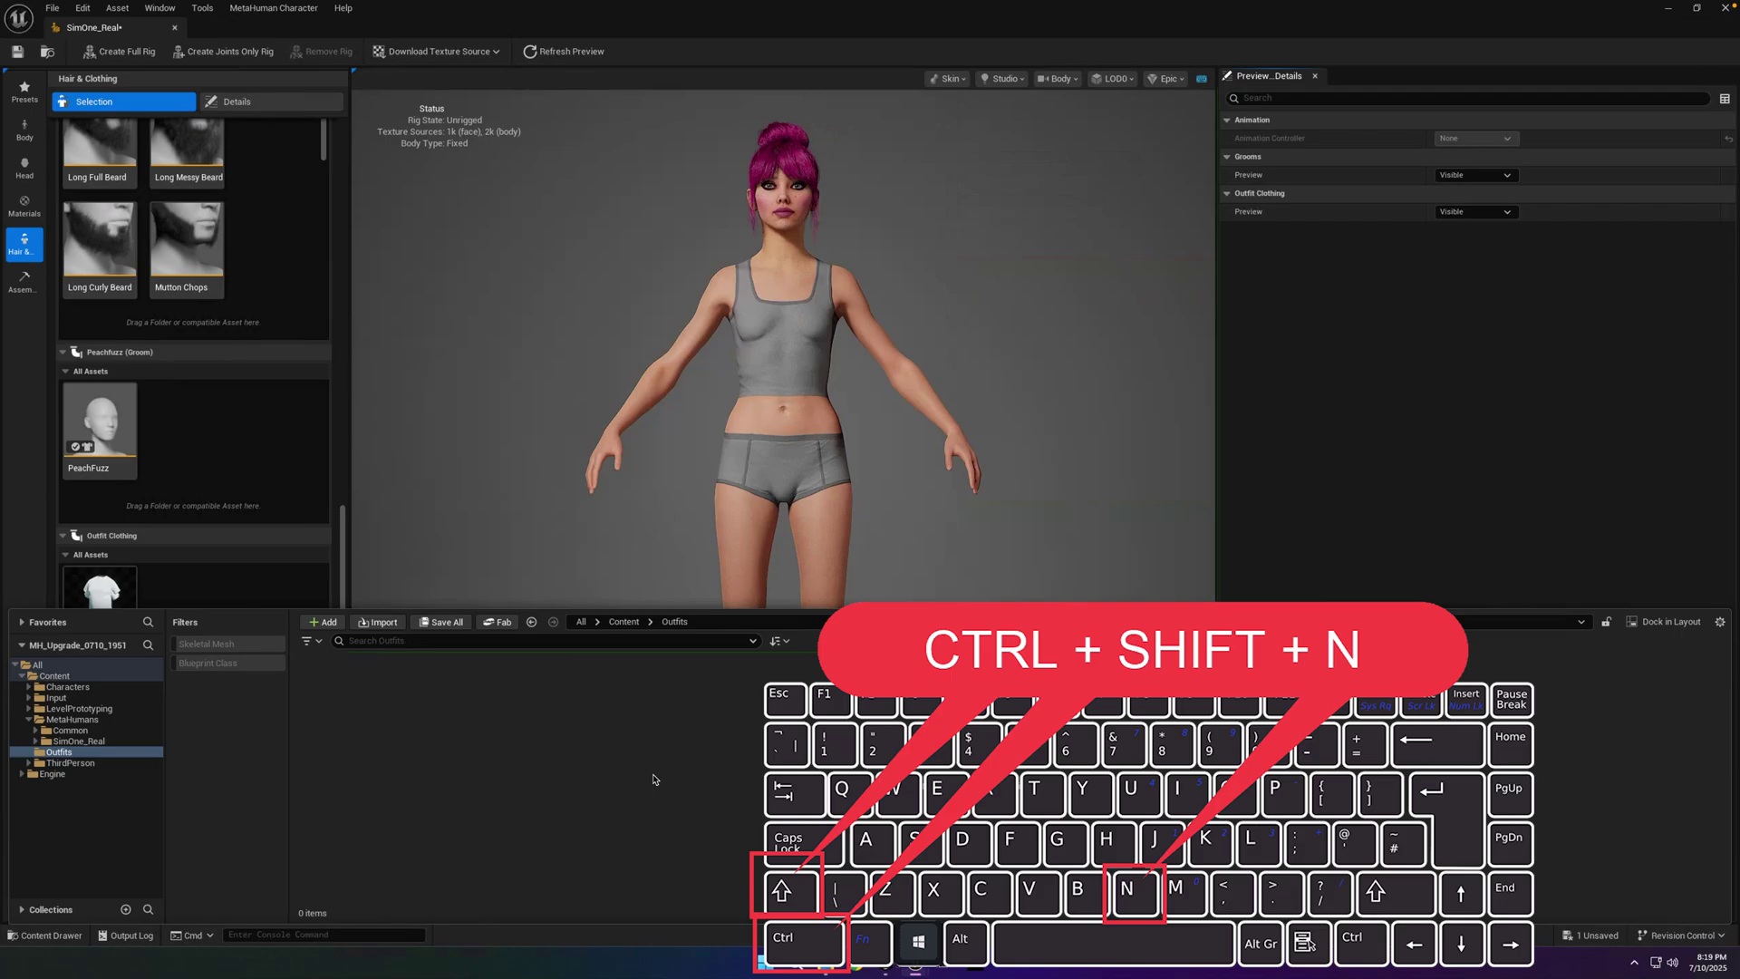
key("ctrl+shift+n")
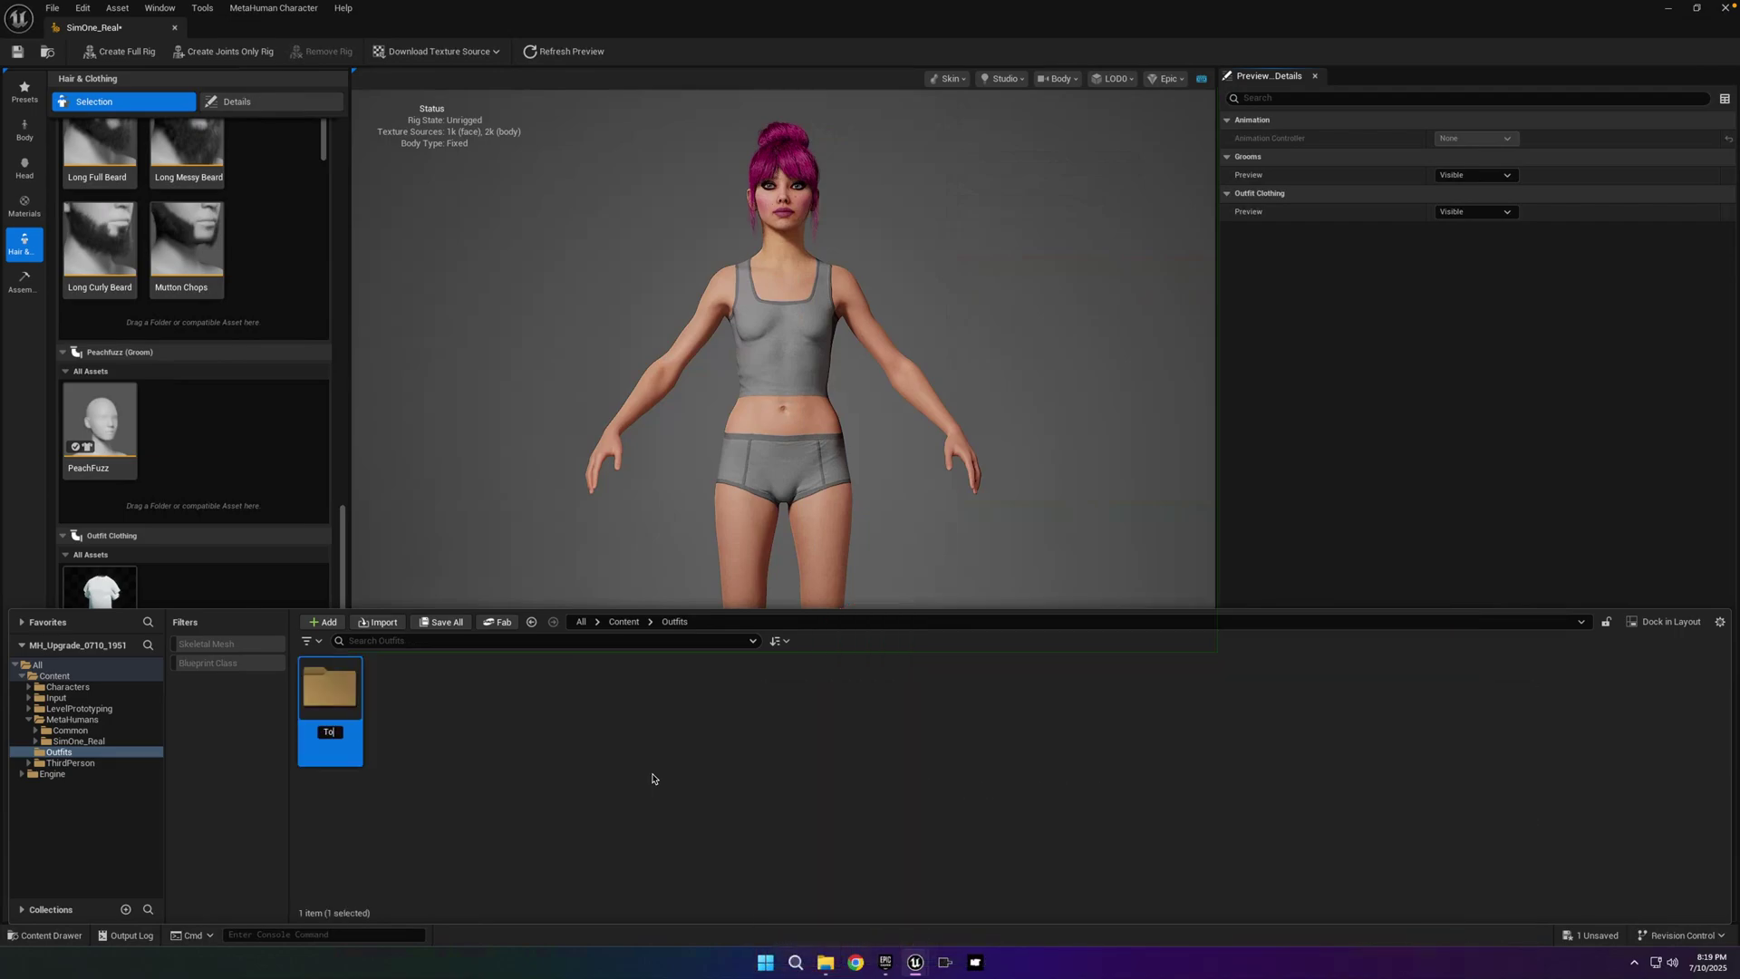
left_click(652, 777)
key("ctrl+shift+n")
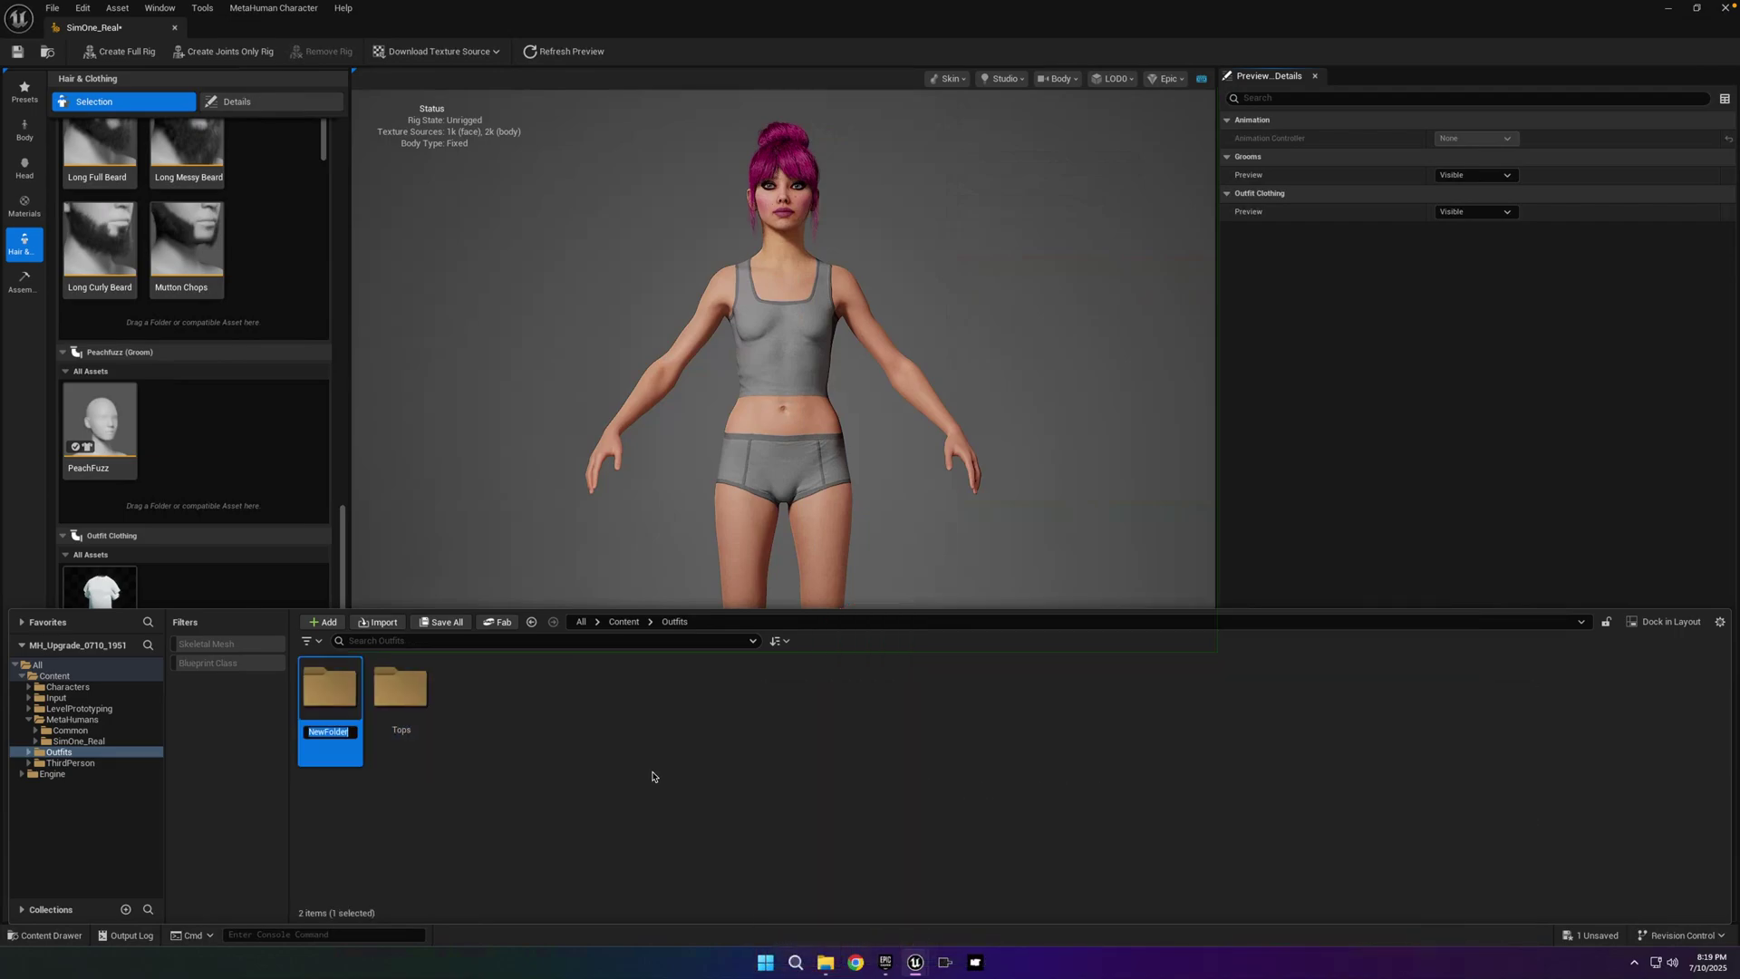
left_click(652, 776)
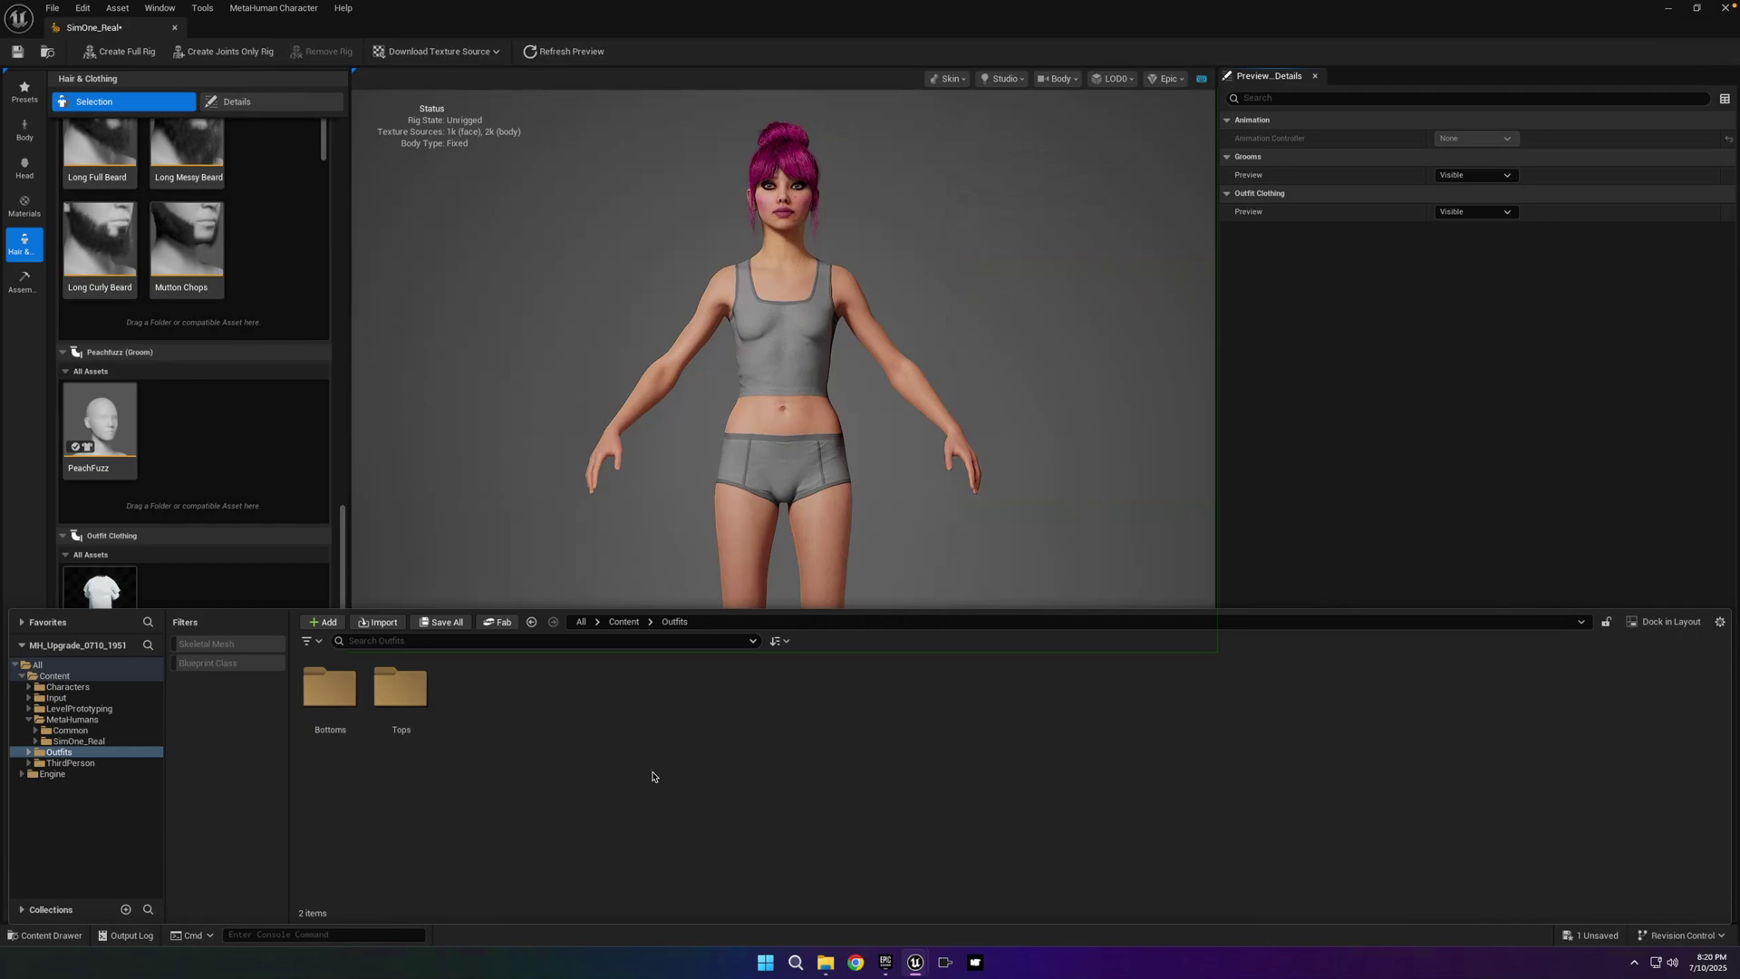
key("ctrl+shift+n")
type("Shoes")
- Create a Hoodie folder inside Tops and add it to favourites
double_click(471, 690)
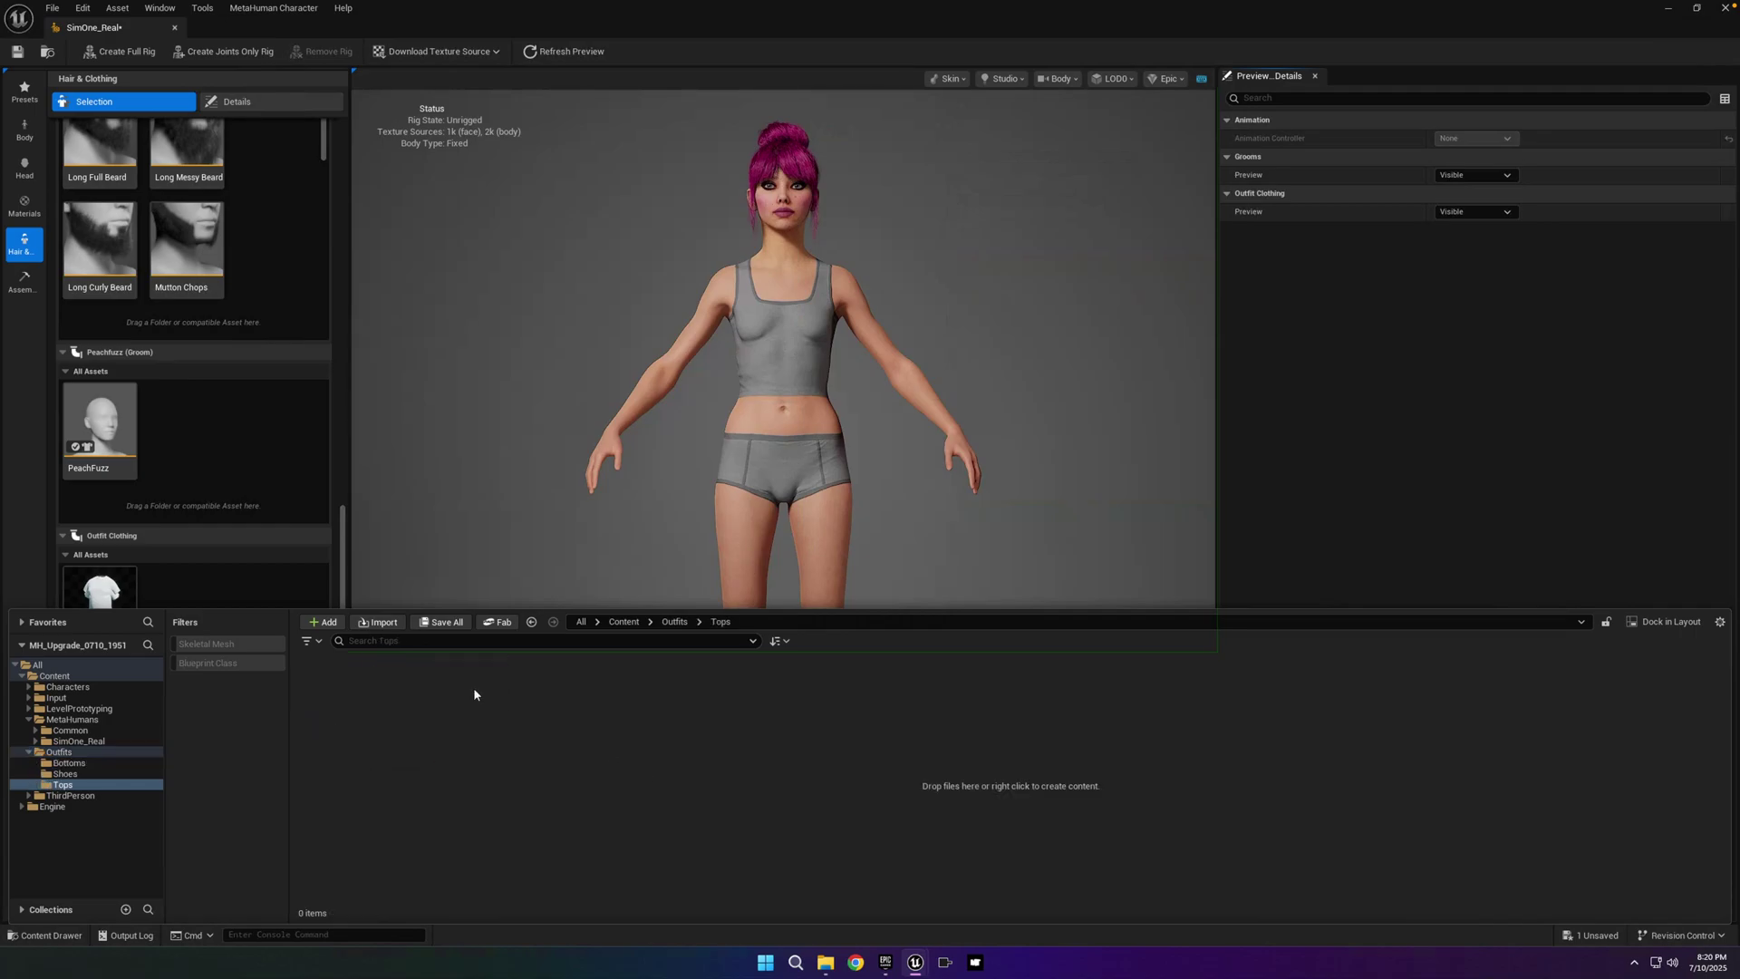
key("ctrl+shift+n")
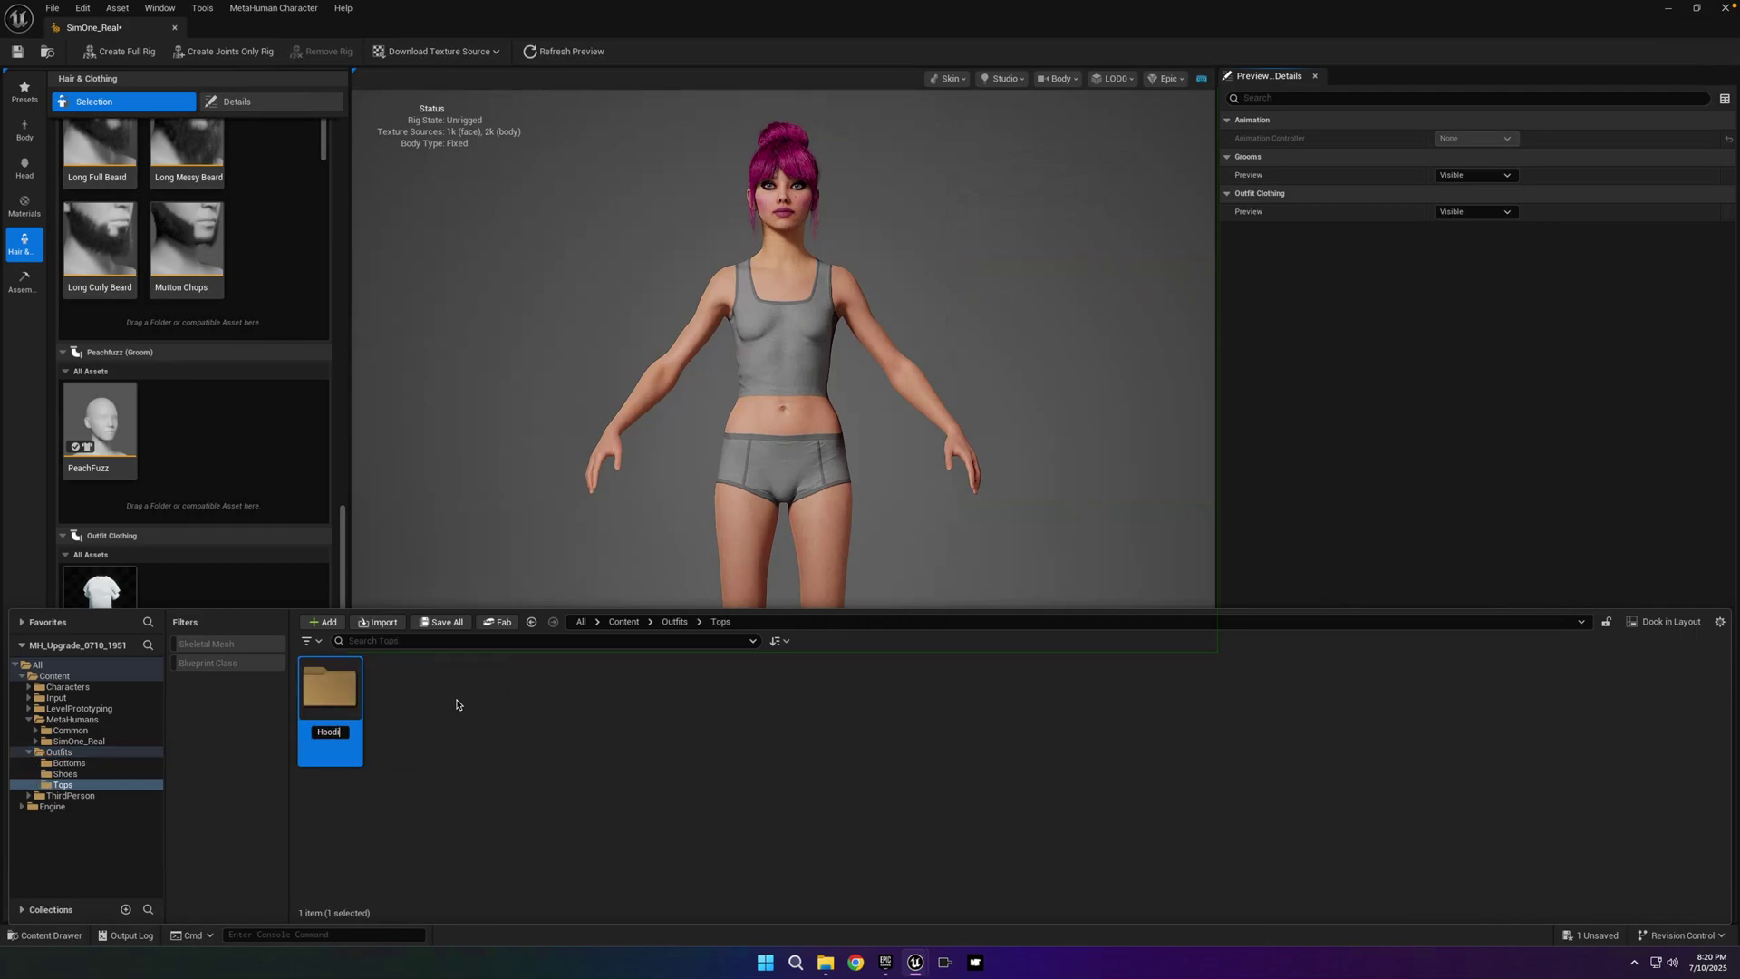
right_click(346, 709)
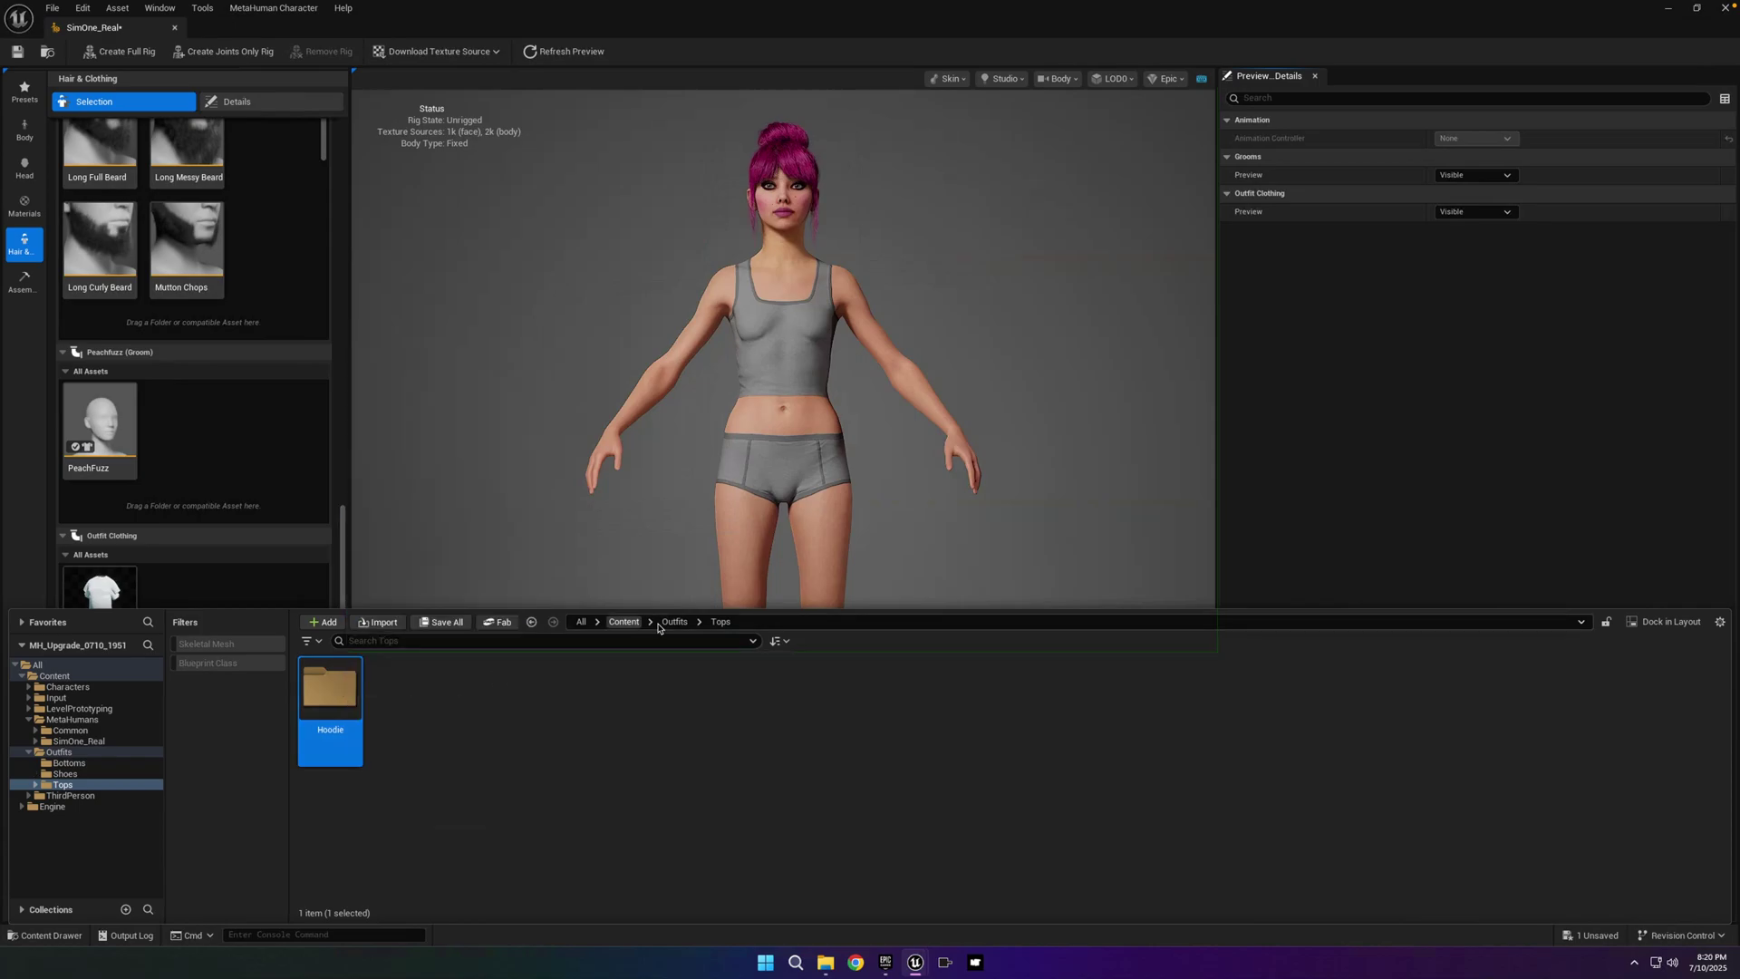
left_click(671, 623)
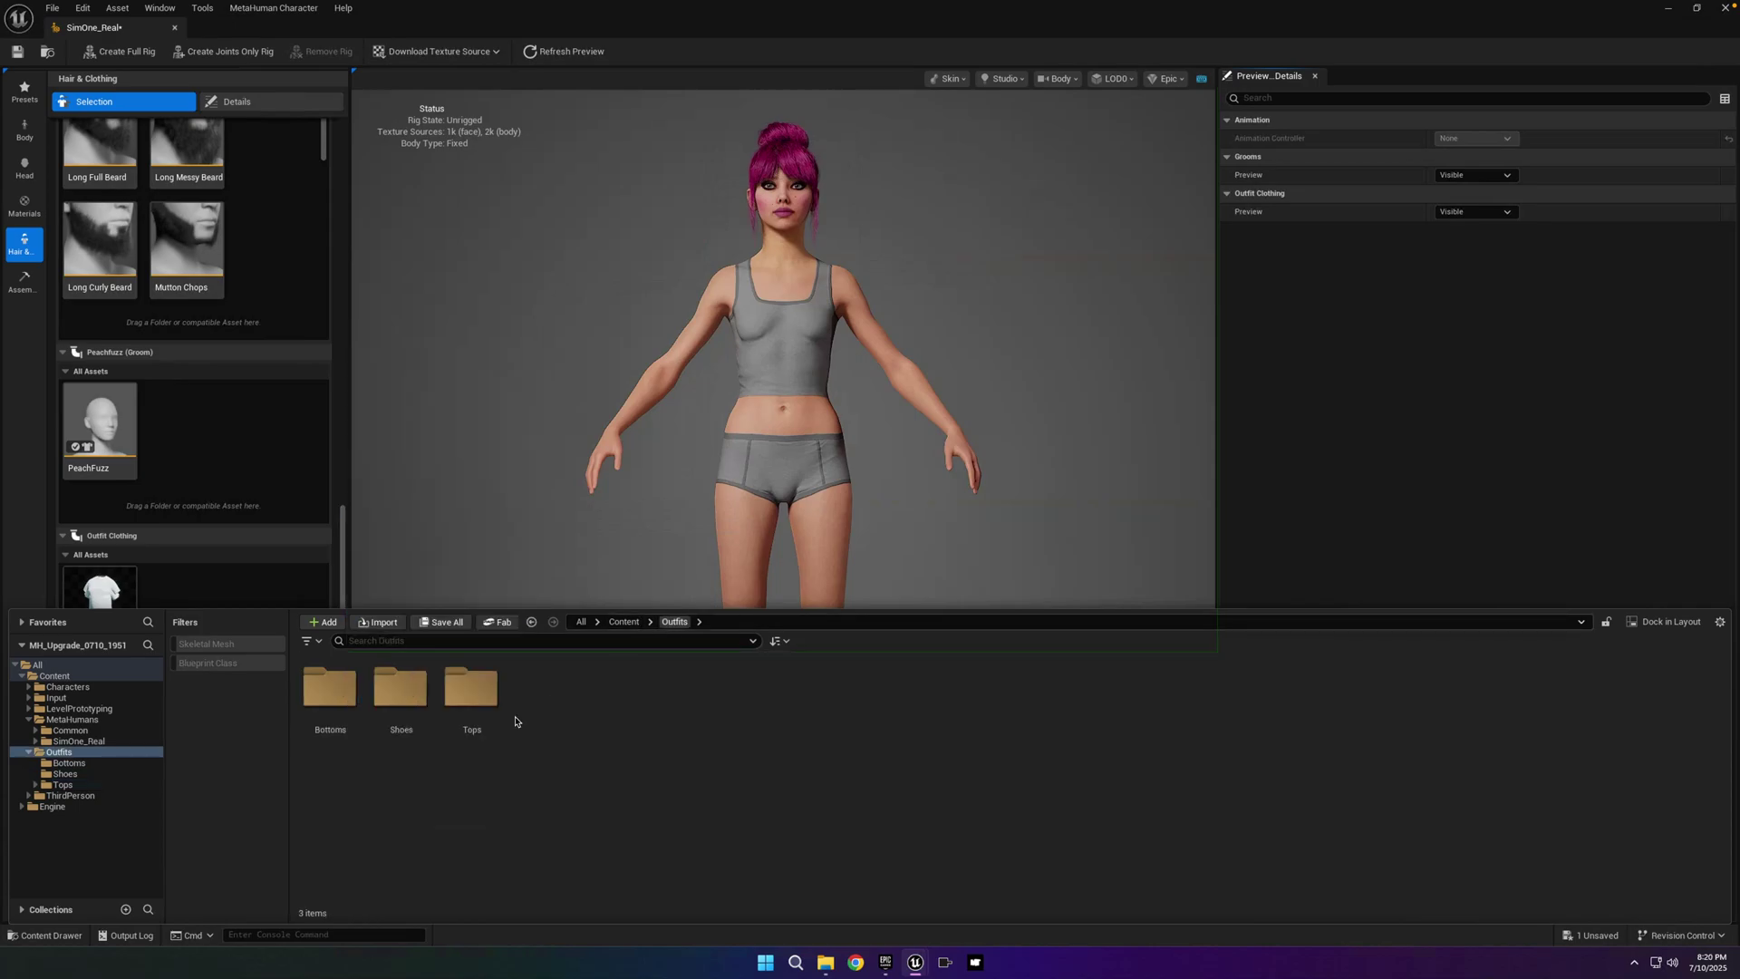
- Create Boots inside Shoes and Jeans inside Bottoms, adding both to favourites
double_click(408, 736)
key("ctrl+shift+n")
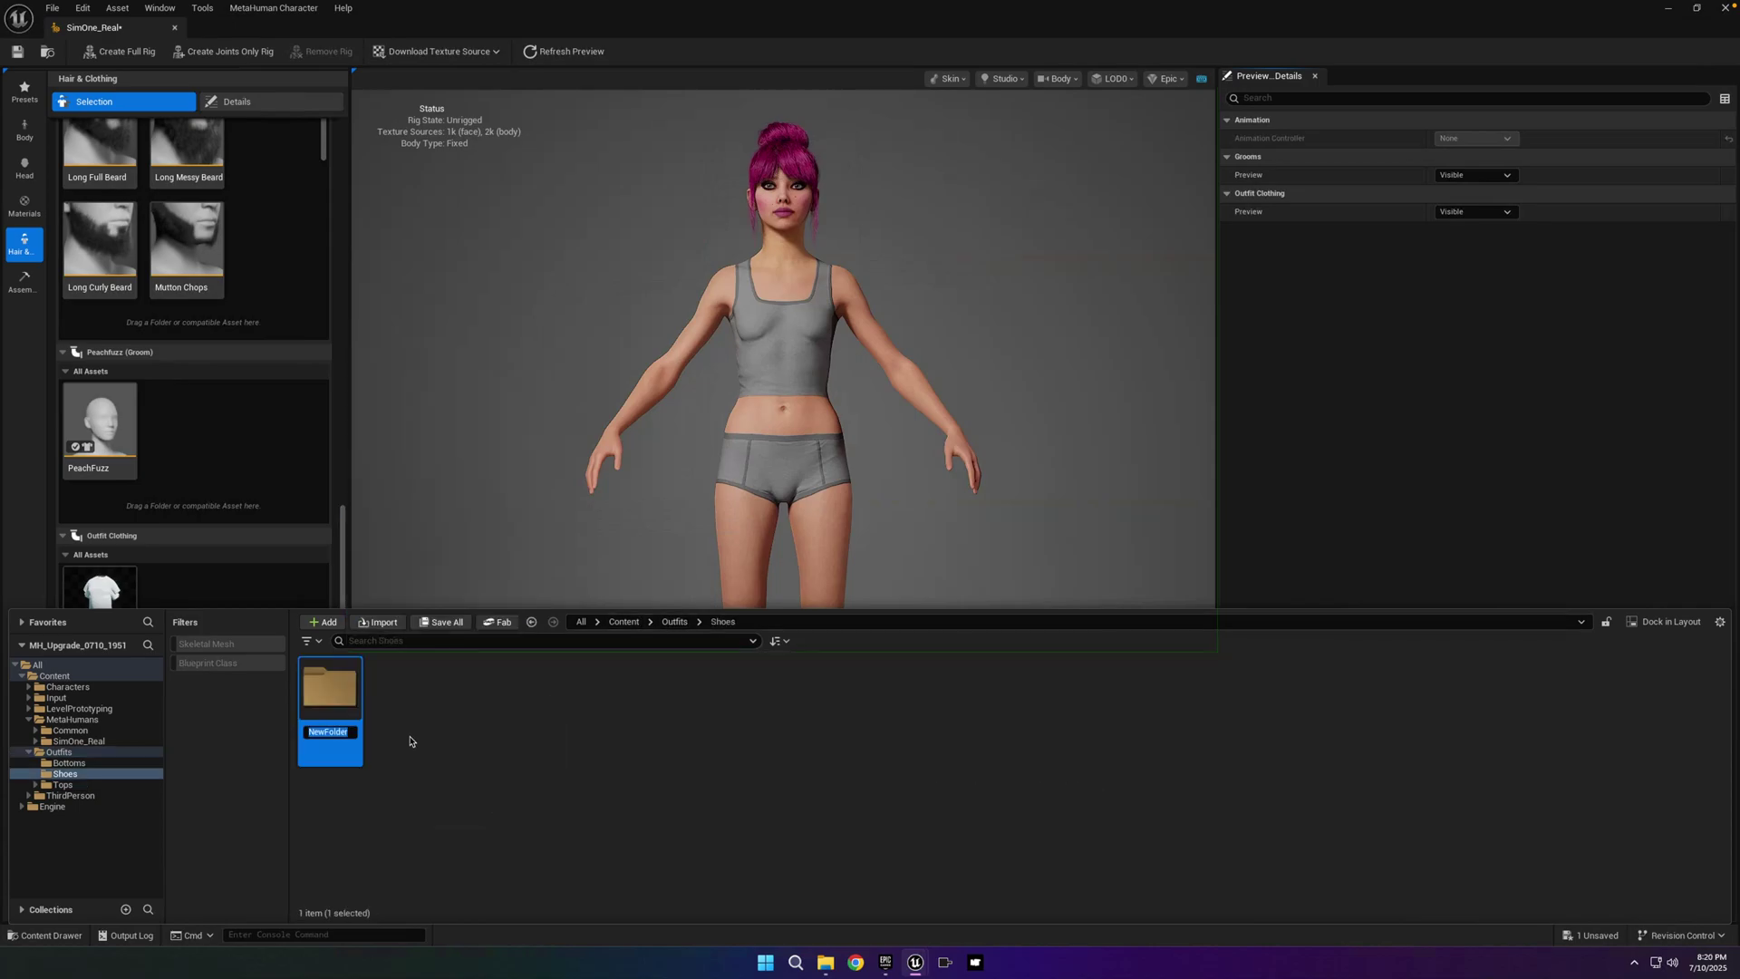
right_click(347, 700)
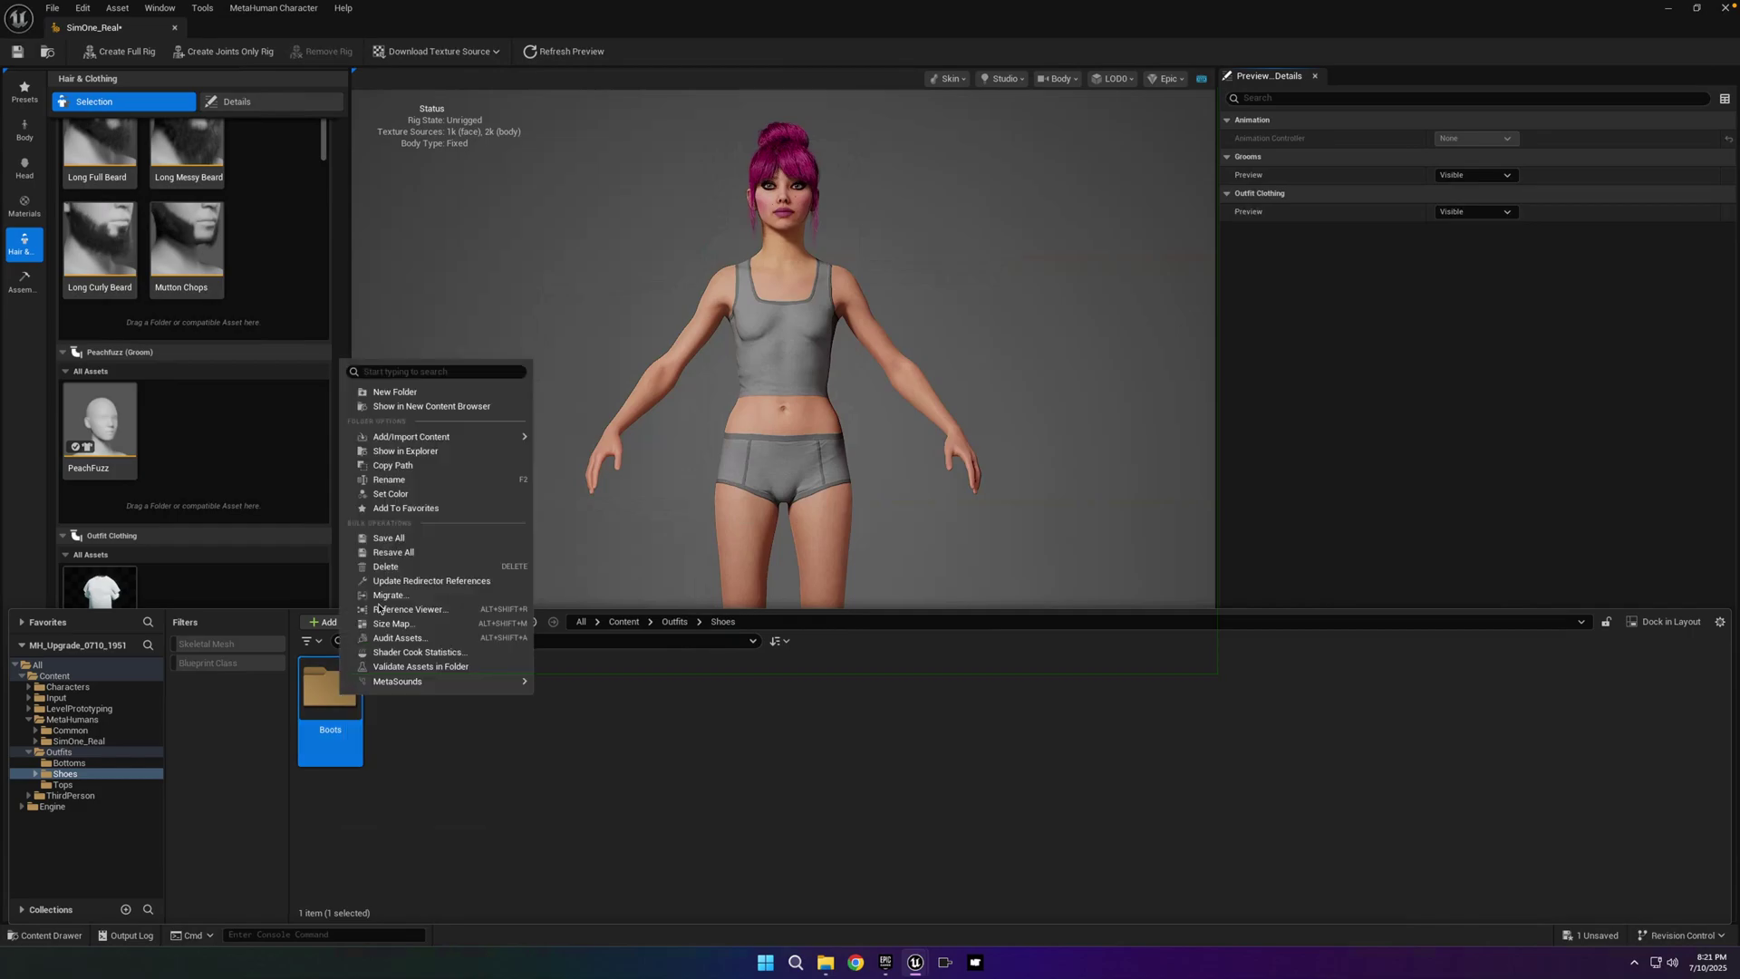
left_click(421, 655)
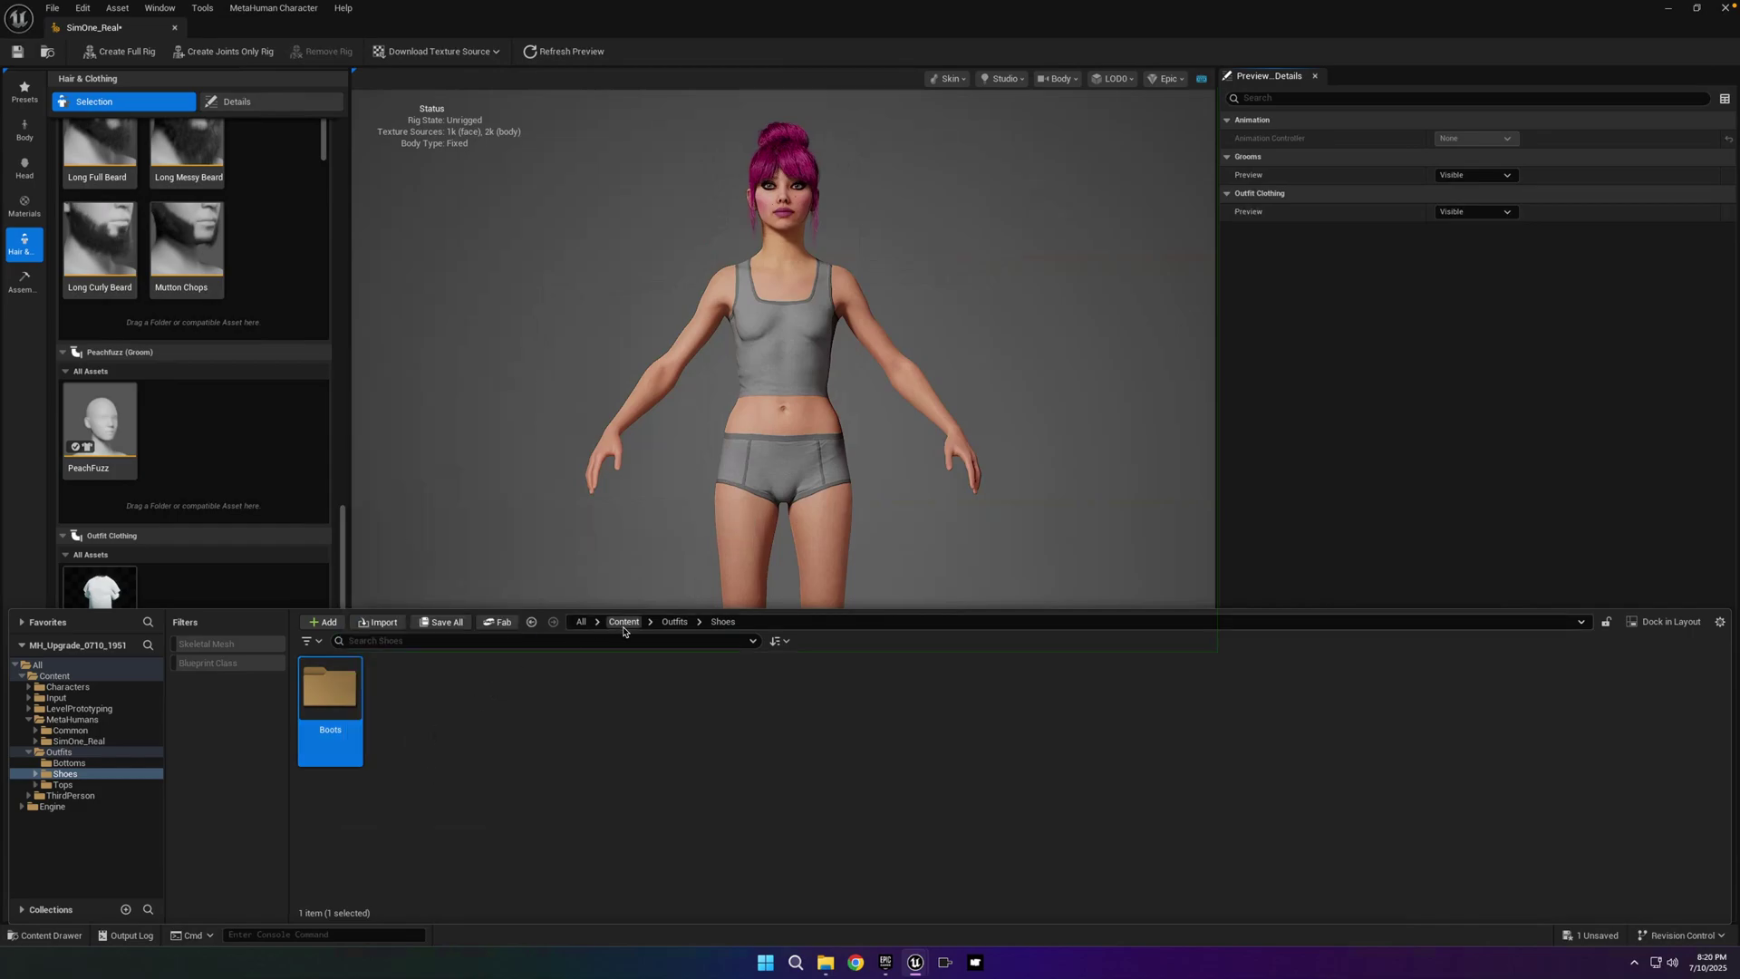
left_click(675, 621)
double_click(330, 697)
key("ctrl+shift+n")
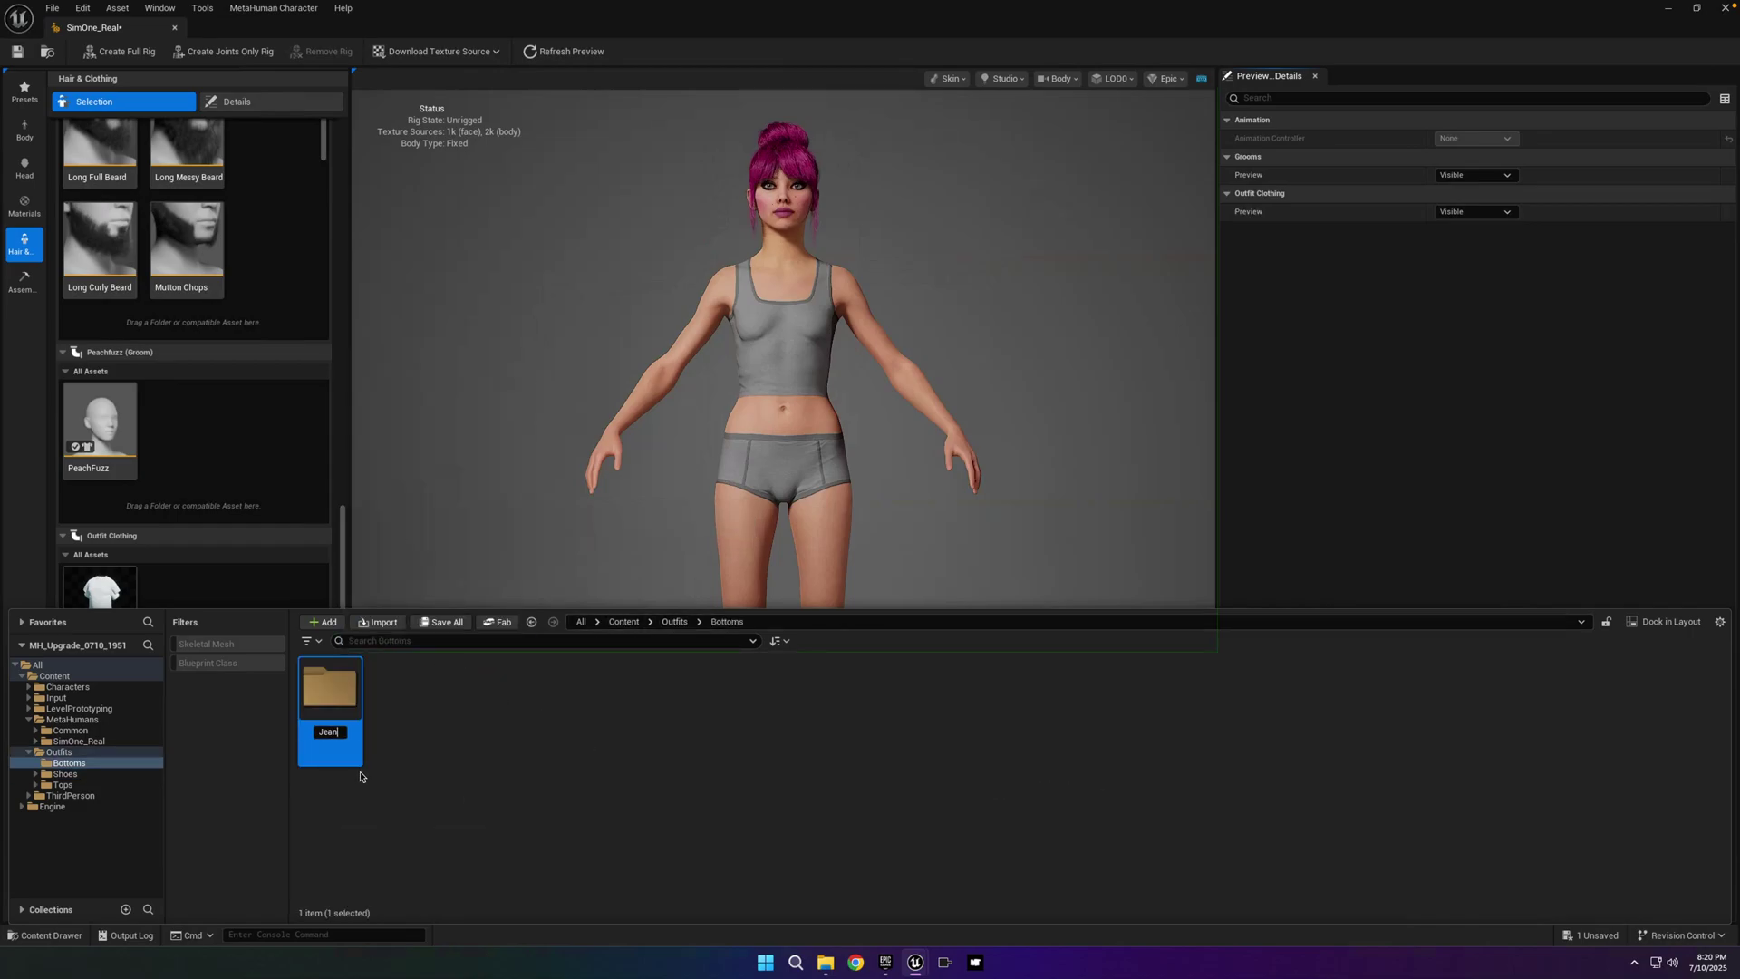
right_click(336, 699)
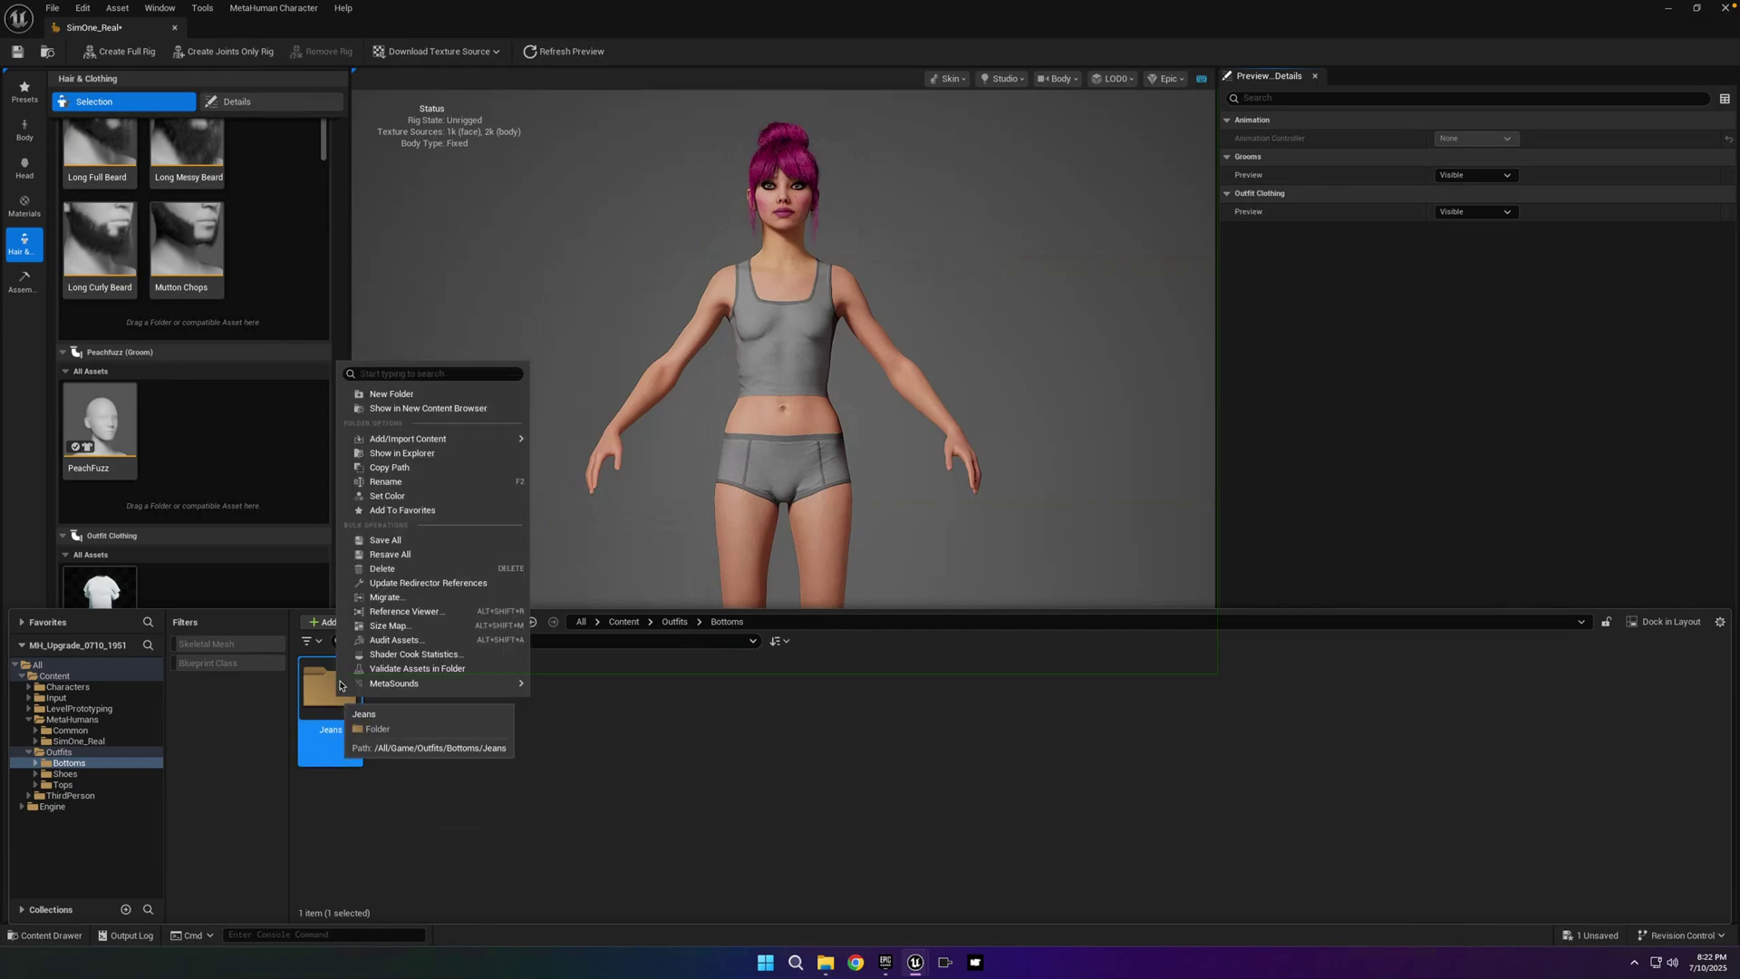
left_click(408, 511)
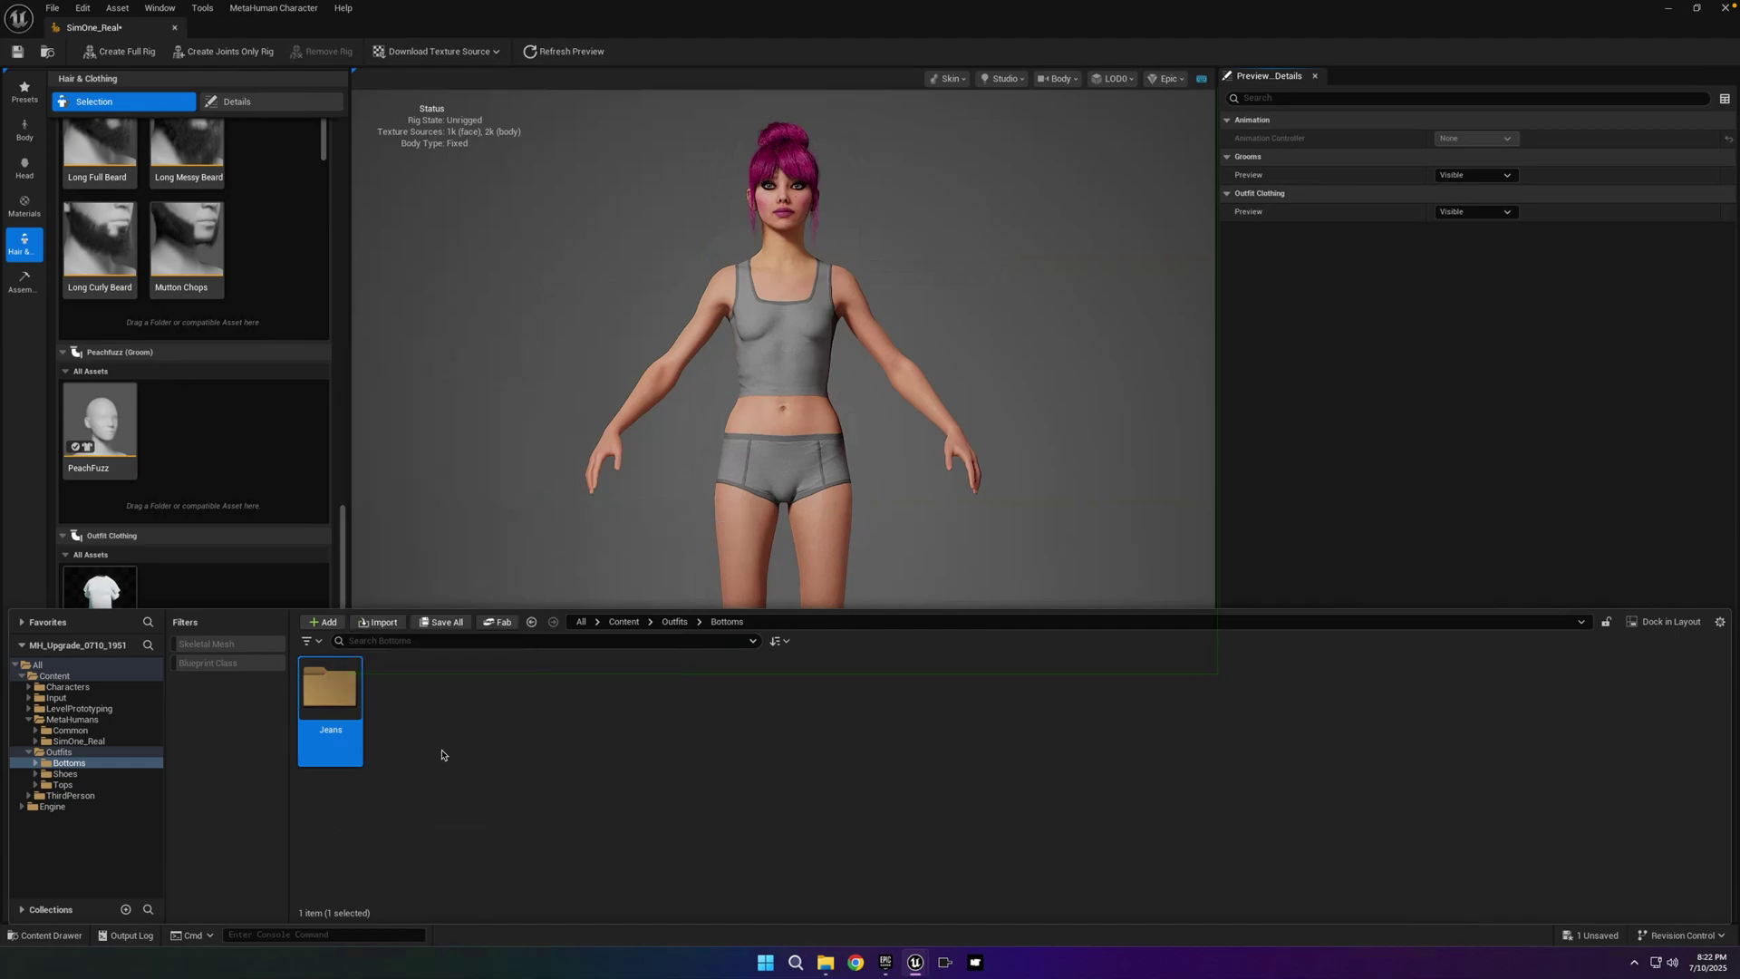
- Save all unsaved changes and open the SimOne_Real character folder
left_click(442, 754)
left_click(1581, 935)
left_click(986, 629)
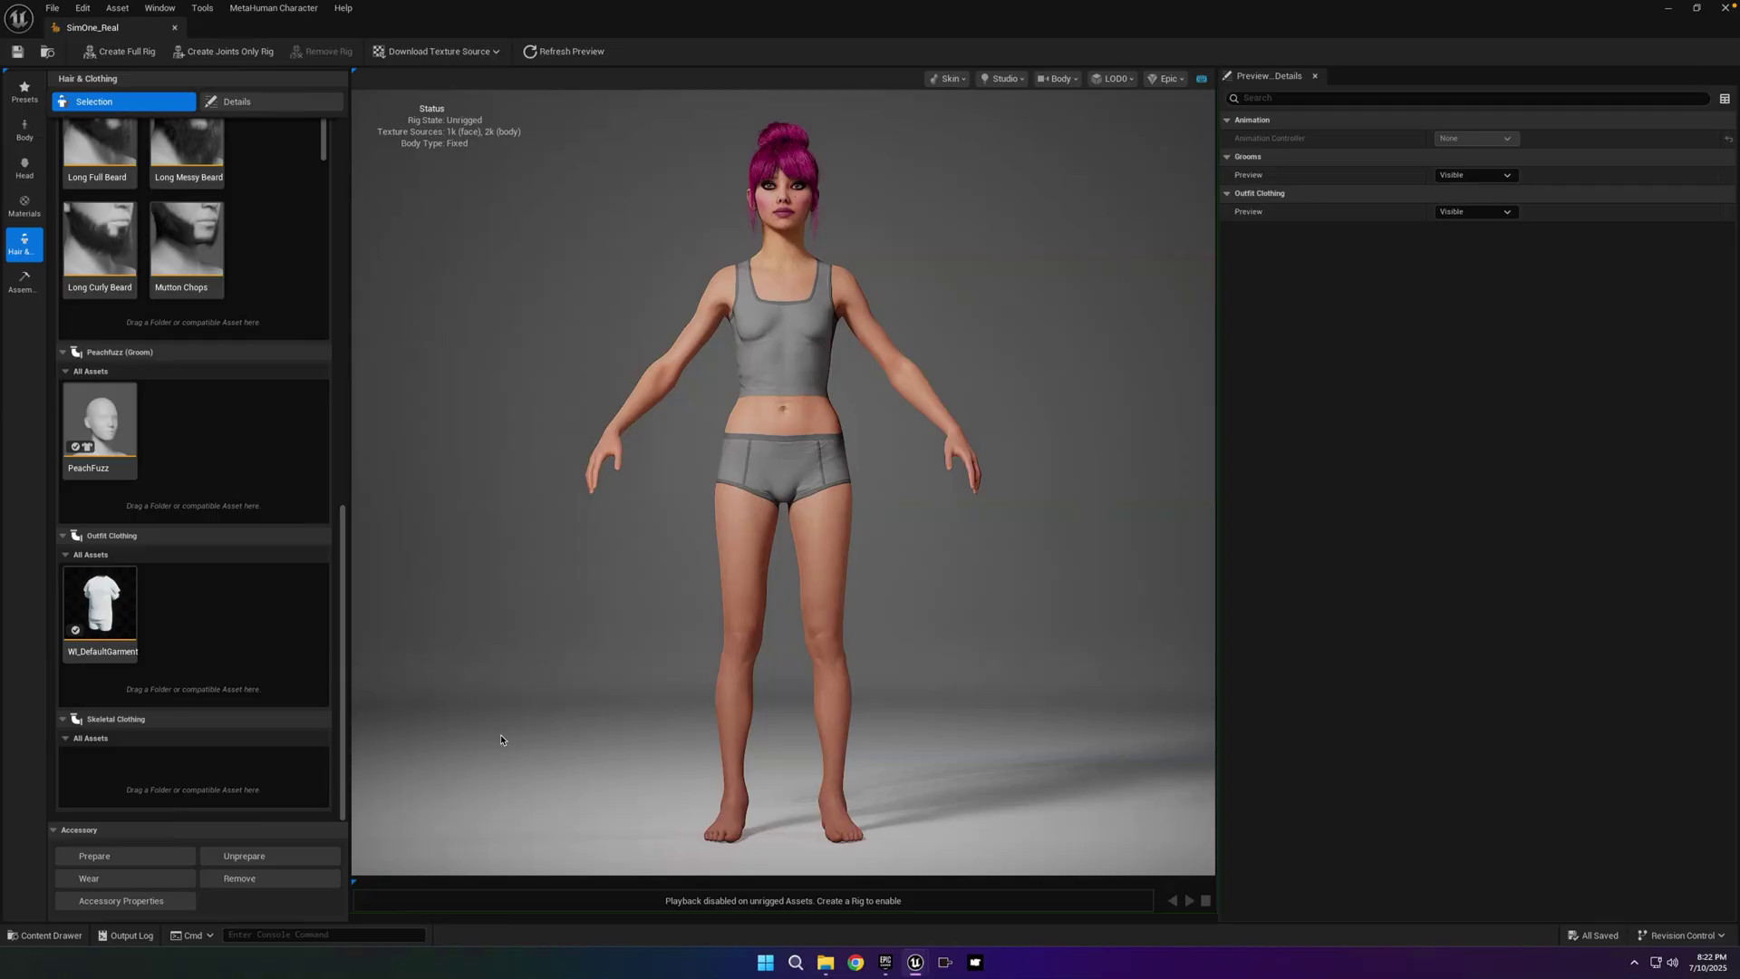
key("ctrl+space")
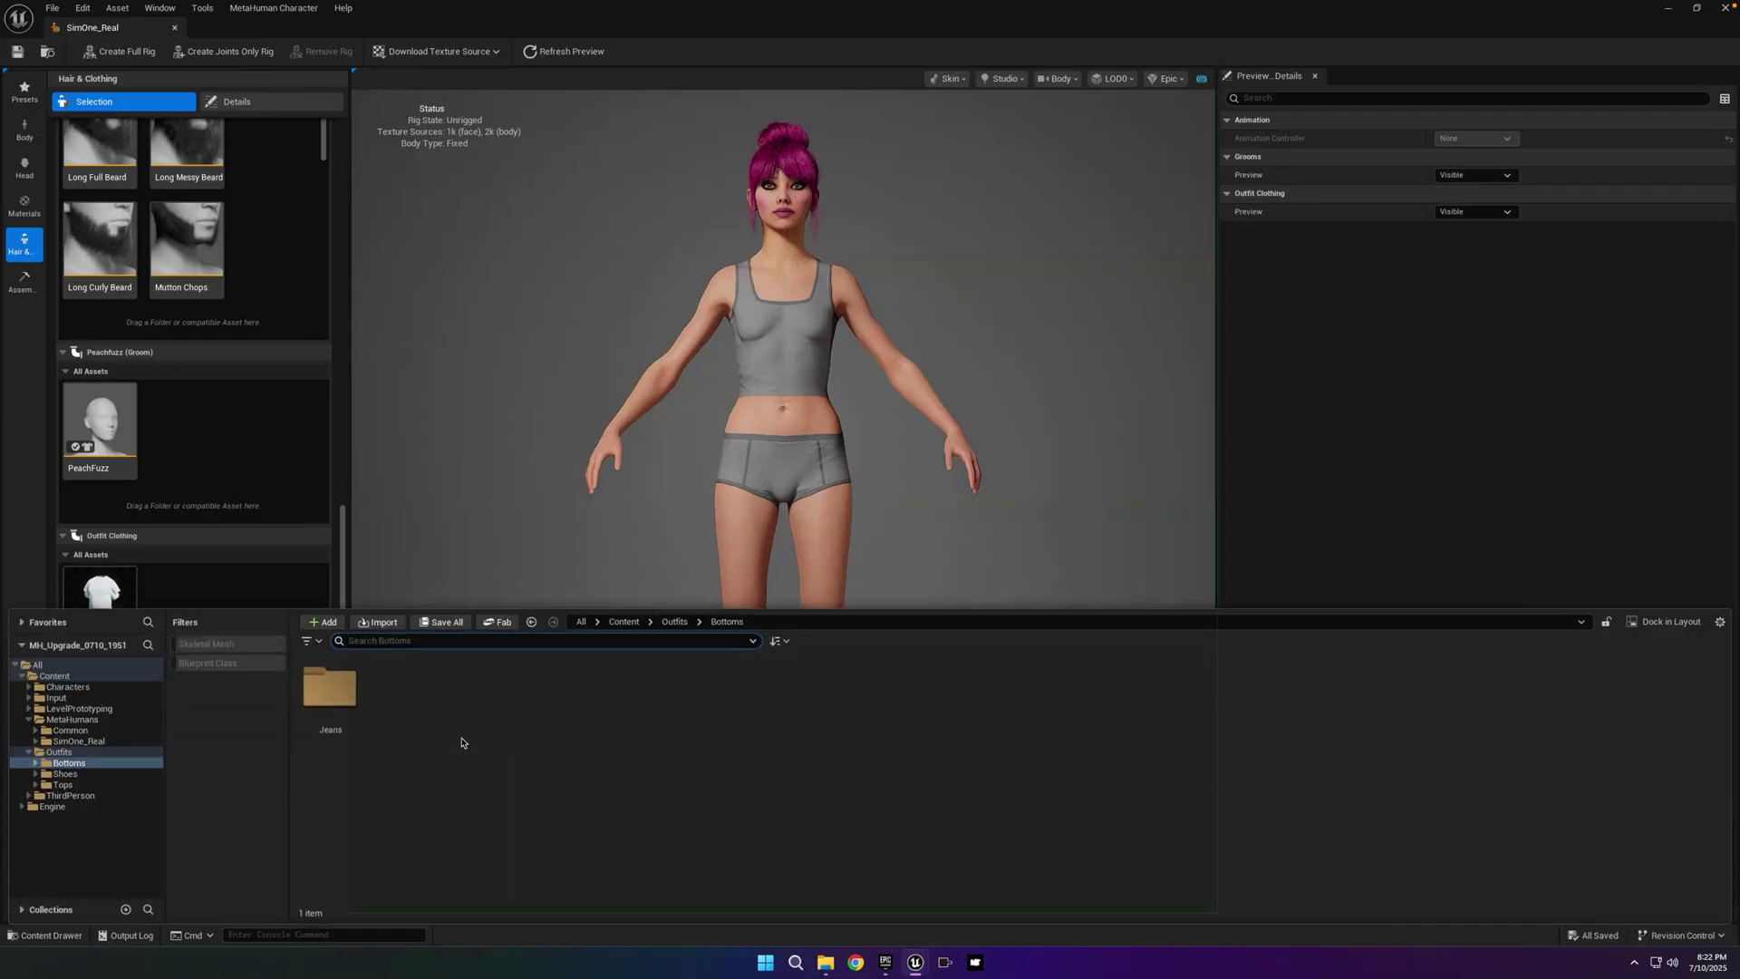
left_click(79, 740)
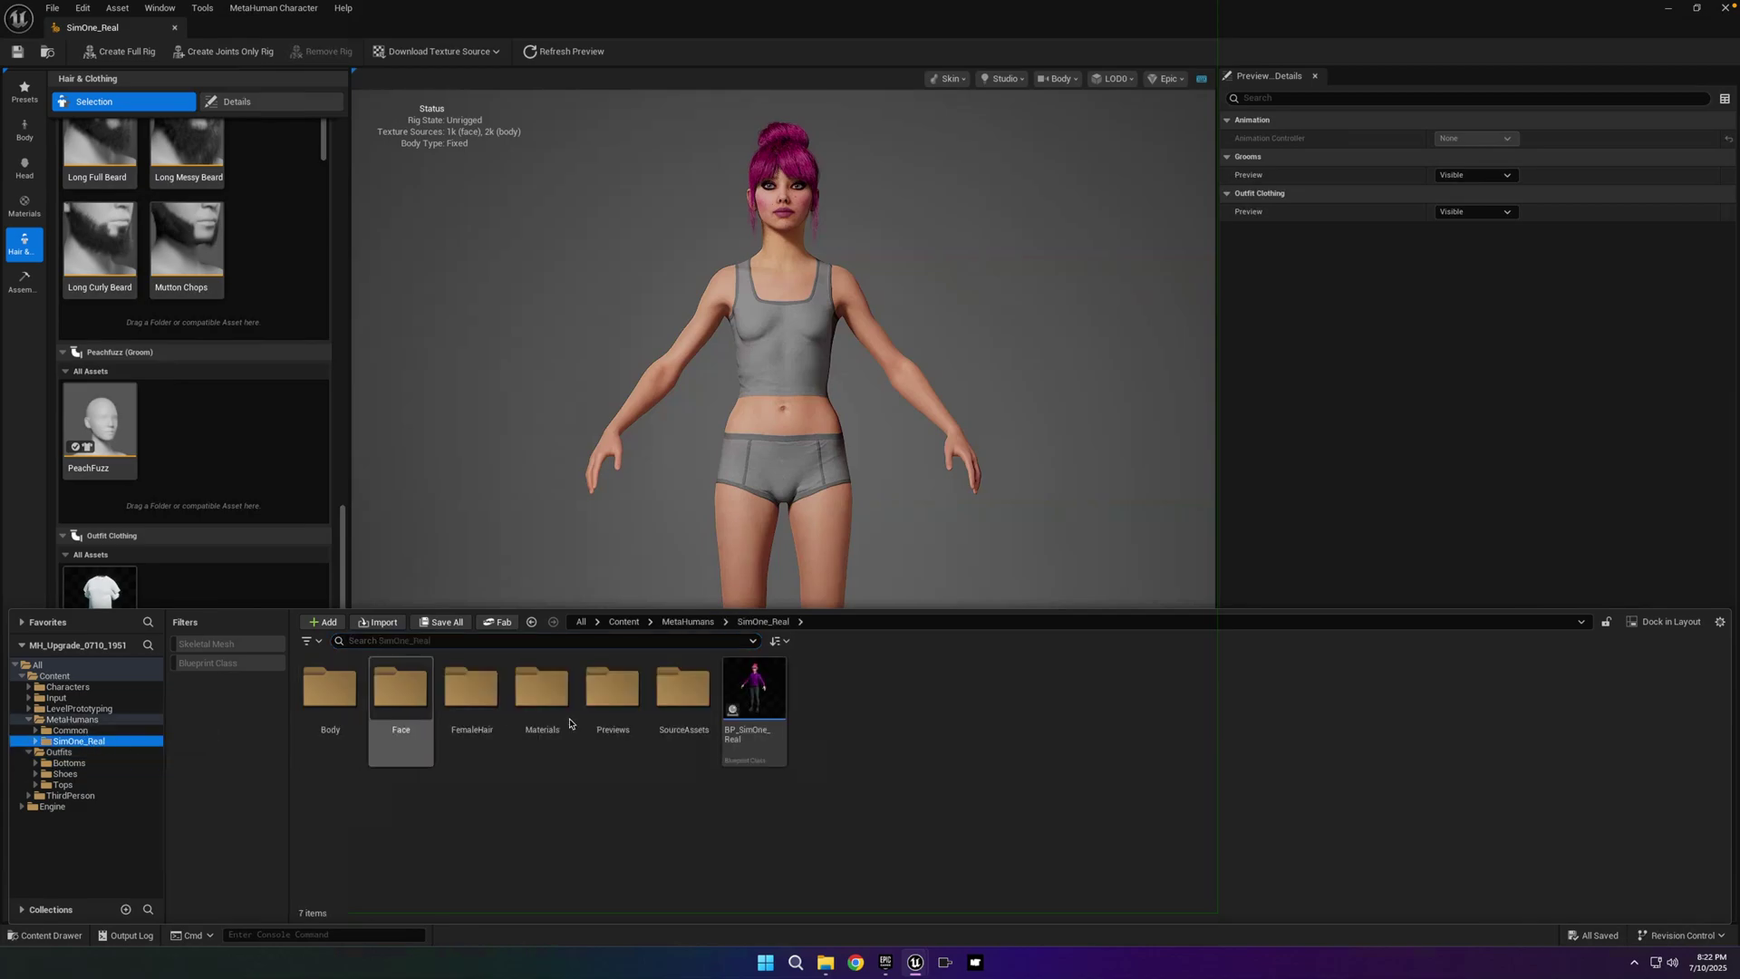
- Open the BP_SimOne_Real blueprint and copy its hoodie mesh into the Hoodie favourite folder
left_click(748, 688)
double_click(748, 688)
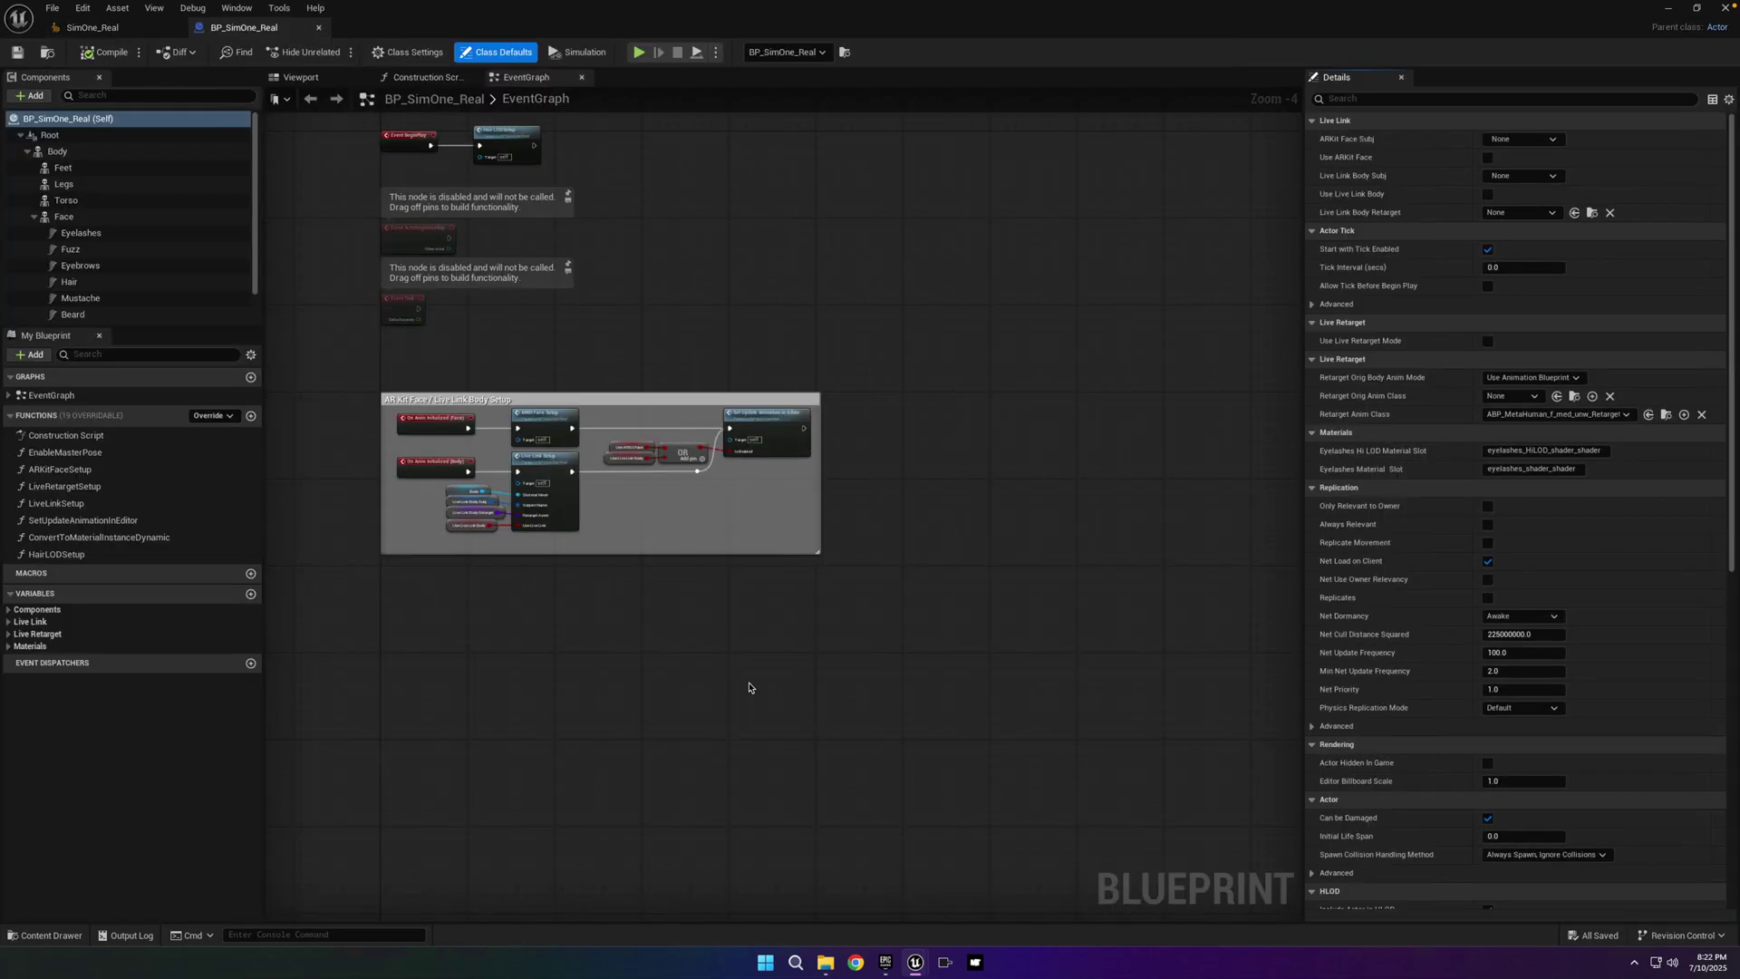
left_click(301, 77)
left_click(797, 516)
left_click(788, 407)
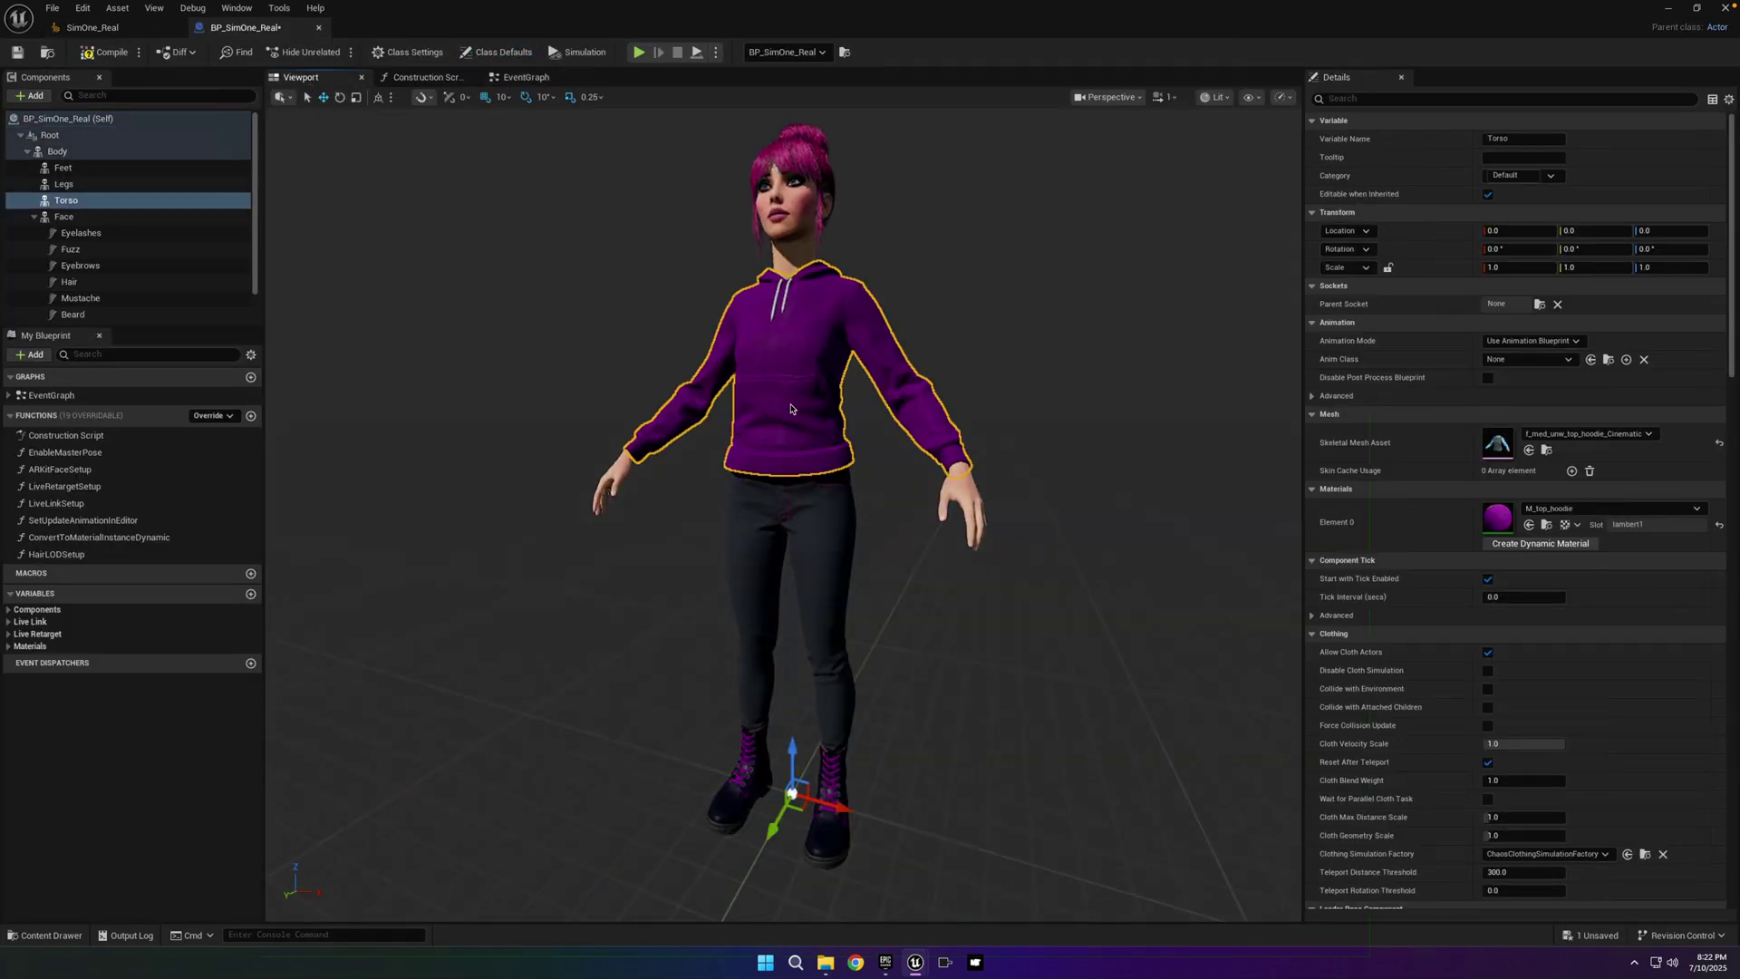
left_click(1548, 452)
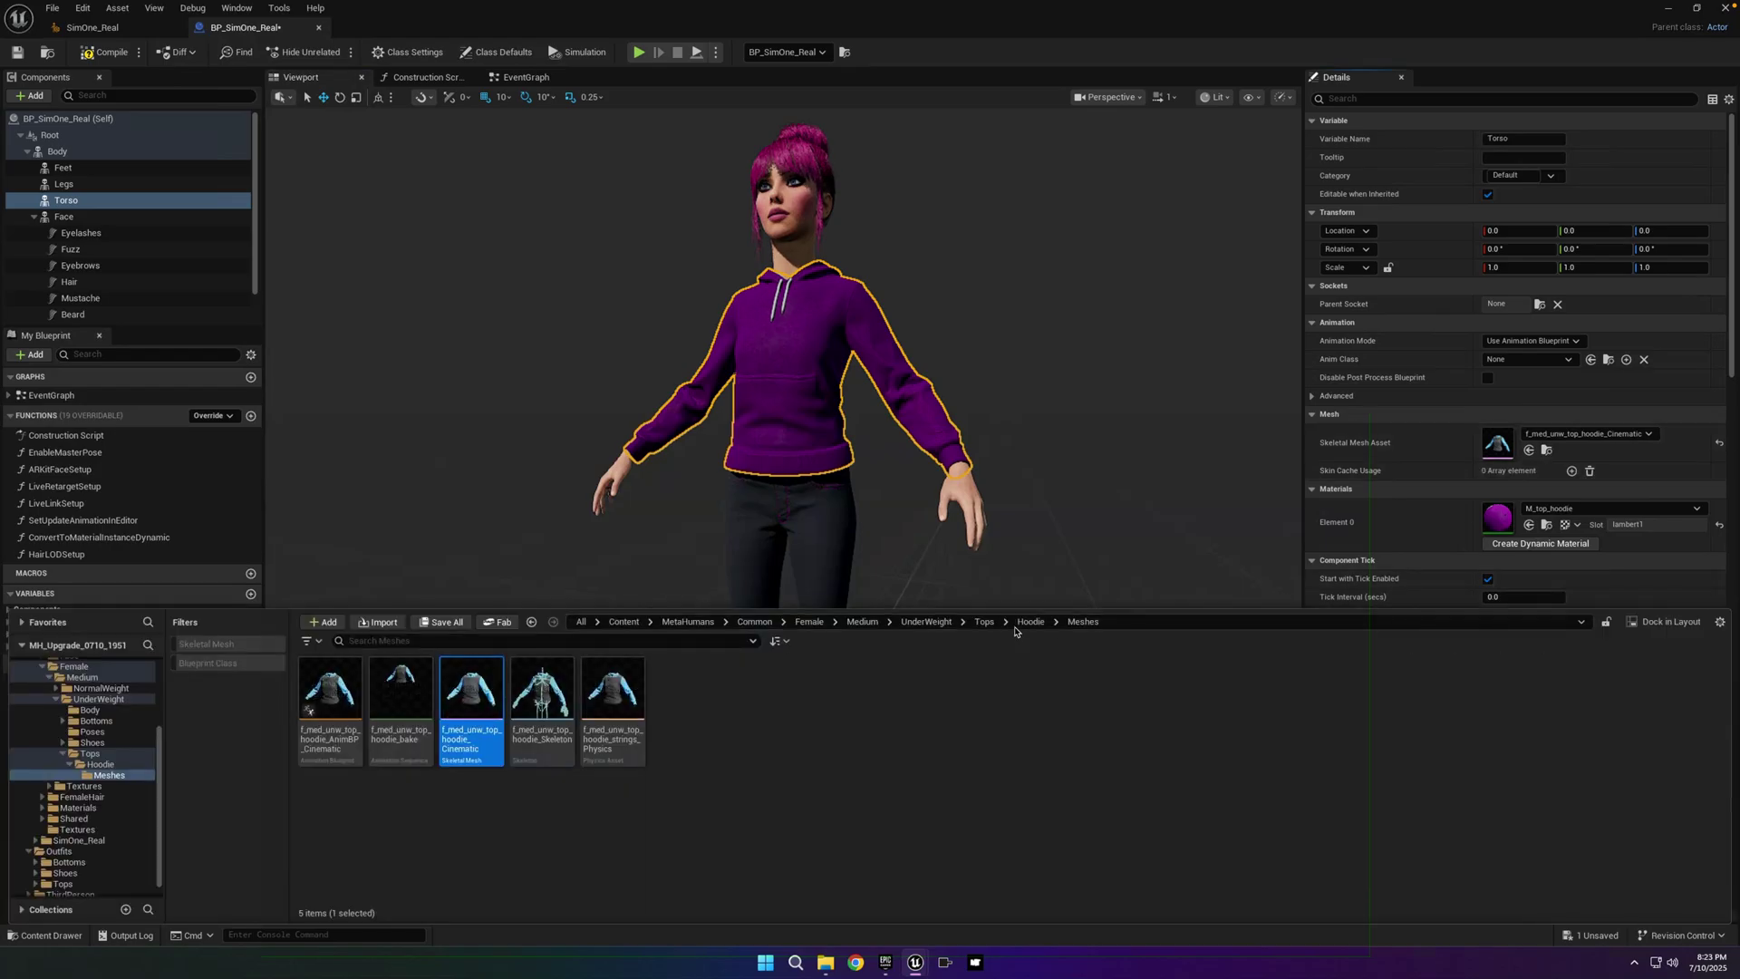
left_click(21, 624)
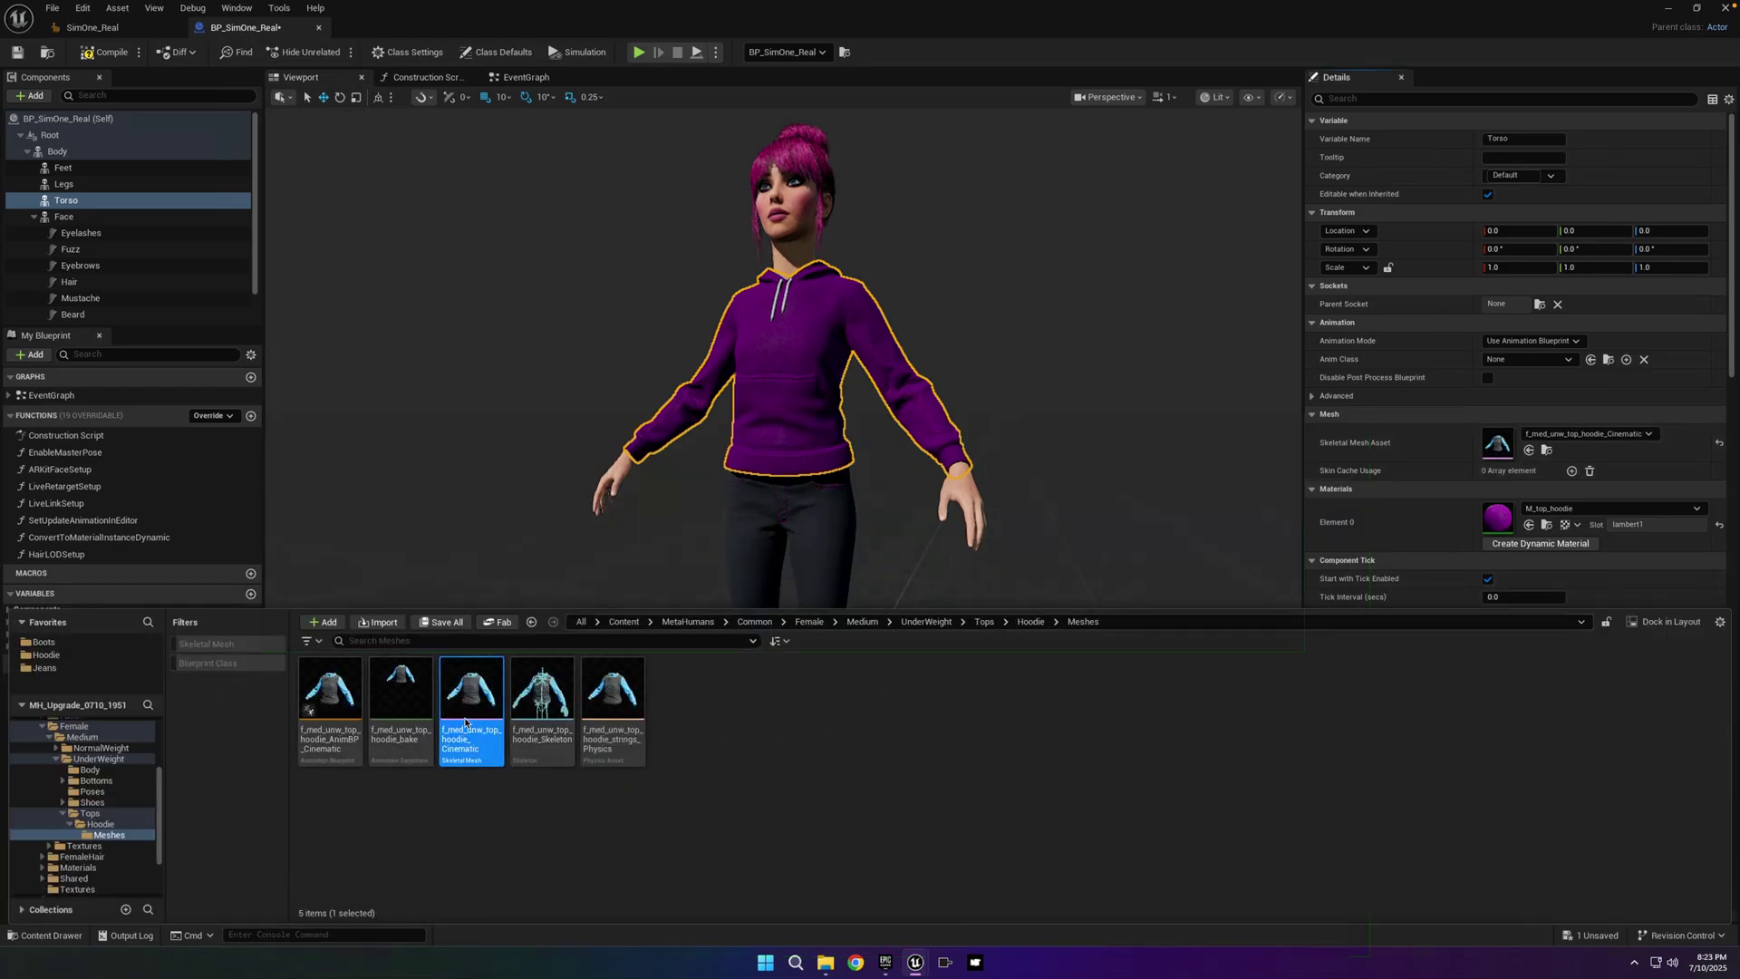
left_click_drag(474, 707, 58, 655)
left_click(86, 693)
- Copy the jeans and boots meshes into the Jeans and Boots folders and save all
left_click(788, 571)
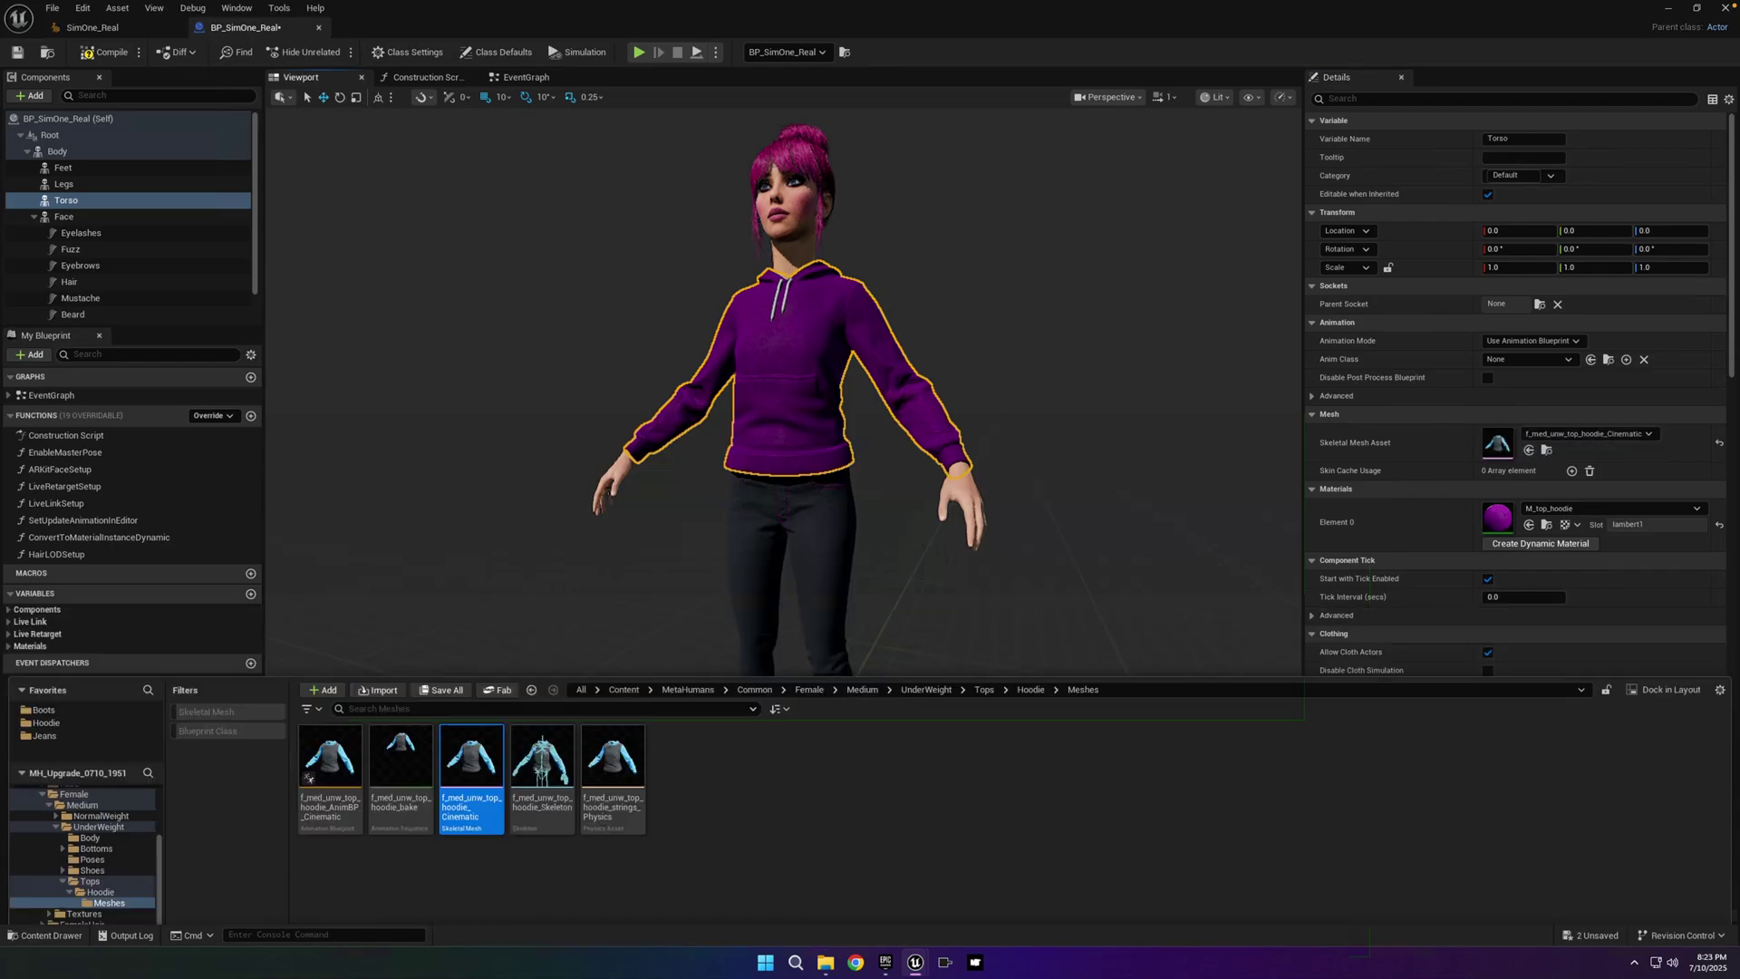
left_click(1547, 452)
left_click_drag(331, 707, 47, 670)
left_click(89, 709)
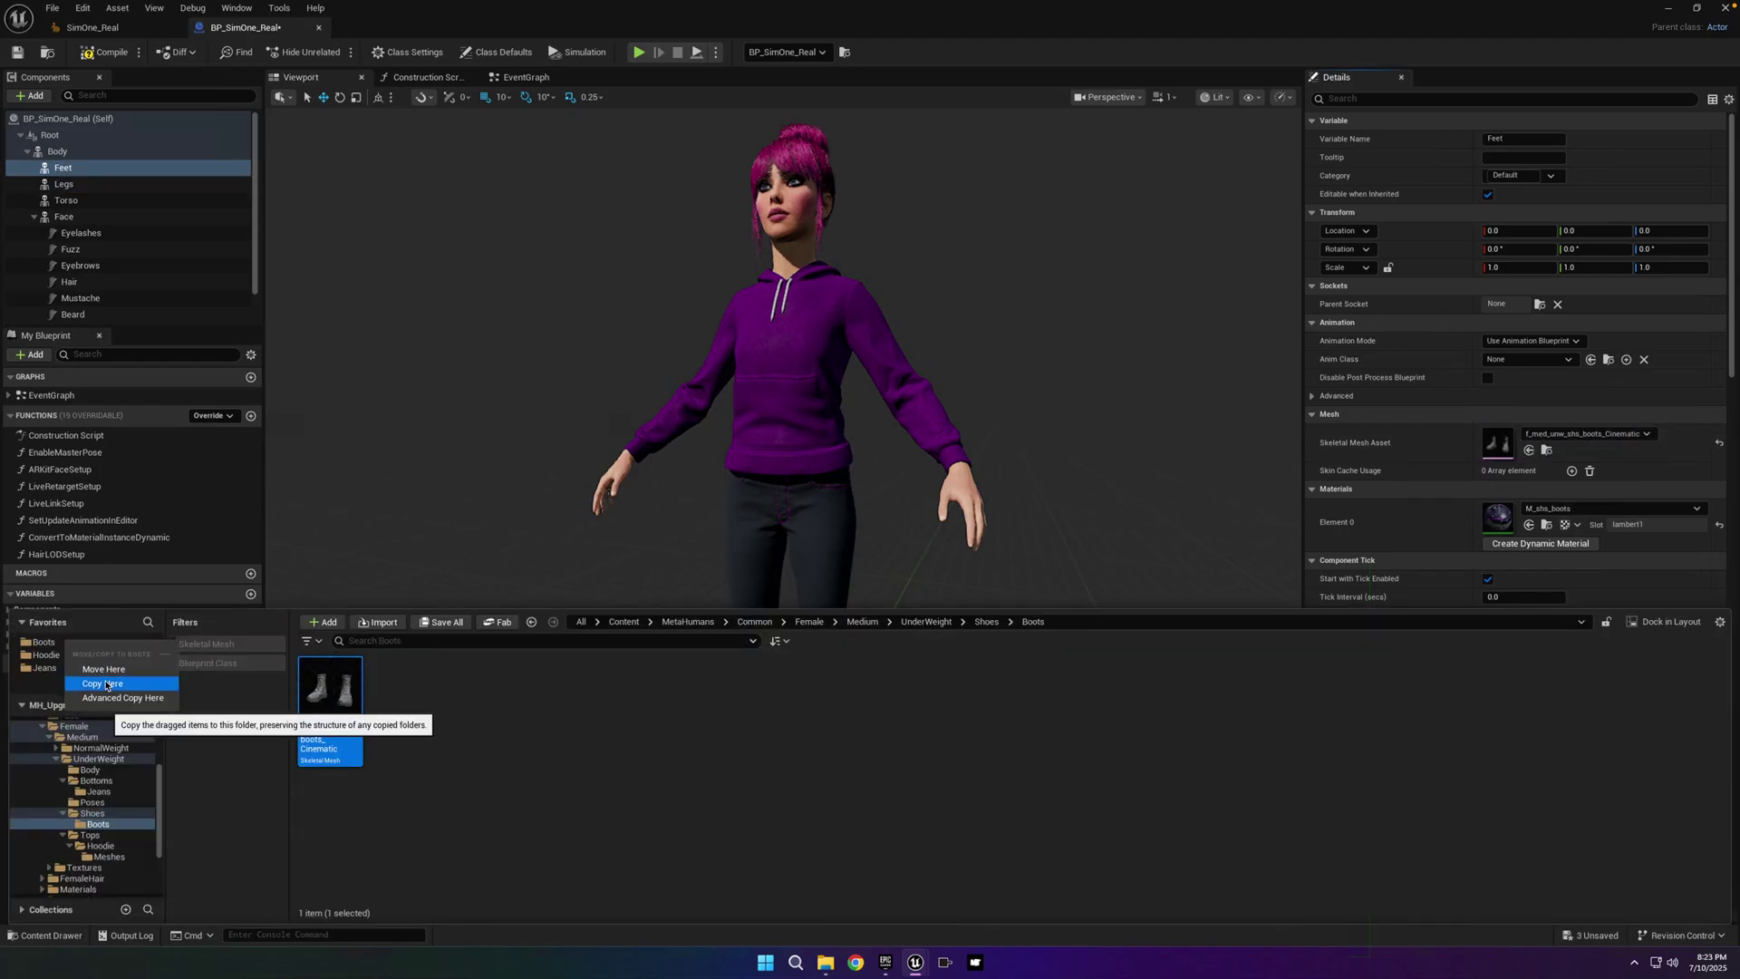
left_click(86, 693)
left_click(1595, 938)
left_click(974, 632)
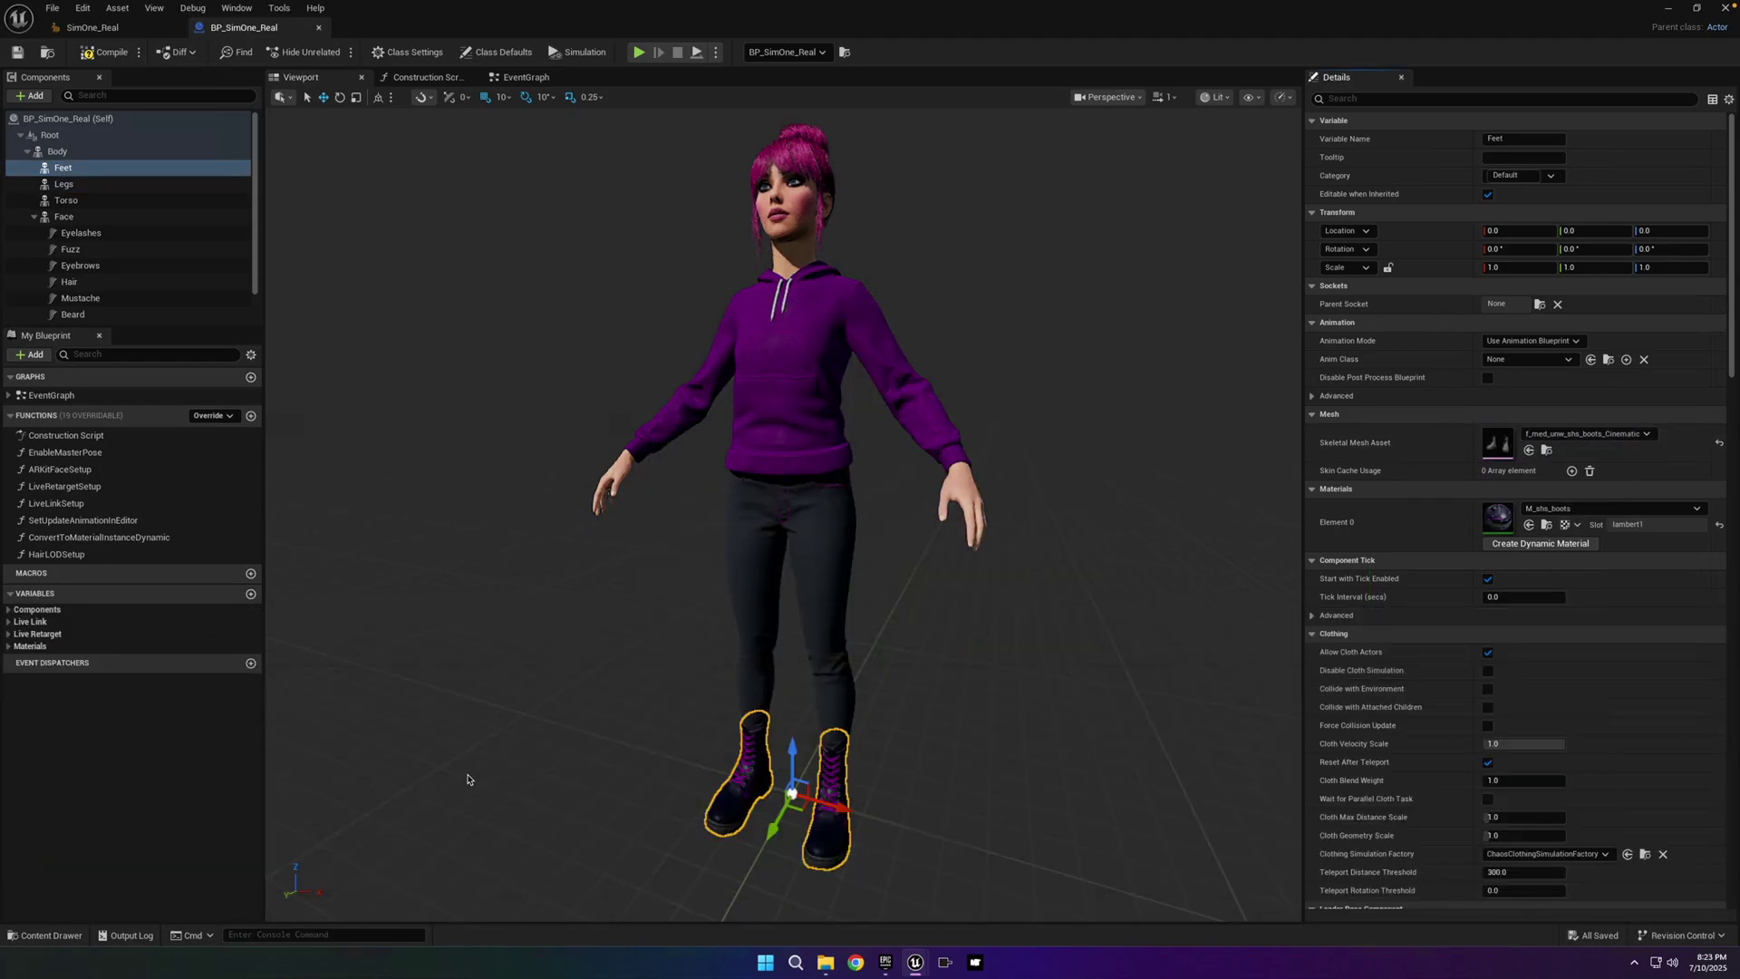
- Rename the hoodie skeletal mesh in the Hoodie folder to SKM_Hoodie
key("ctrl+space")
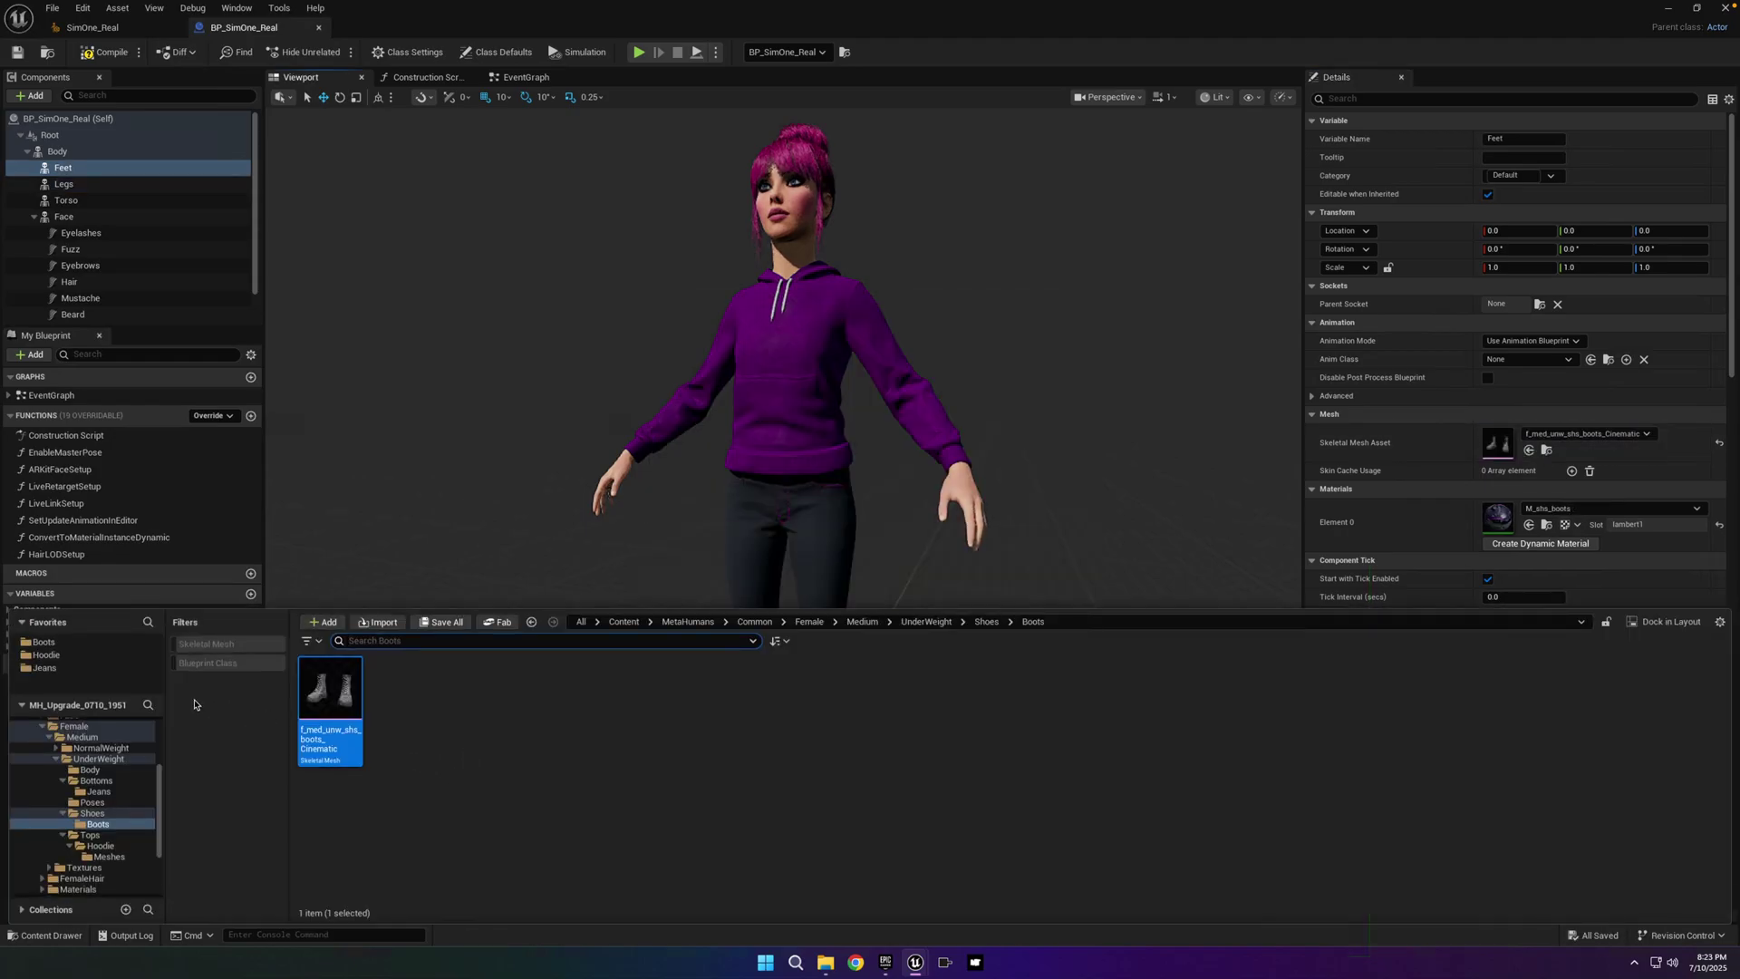
left_click(50, 655)
right_click(332, 693)
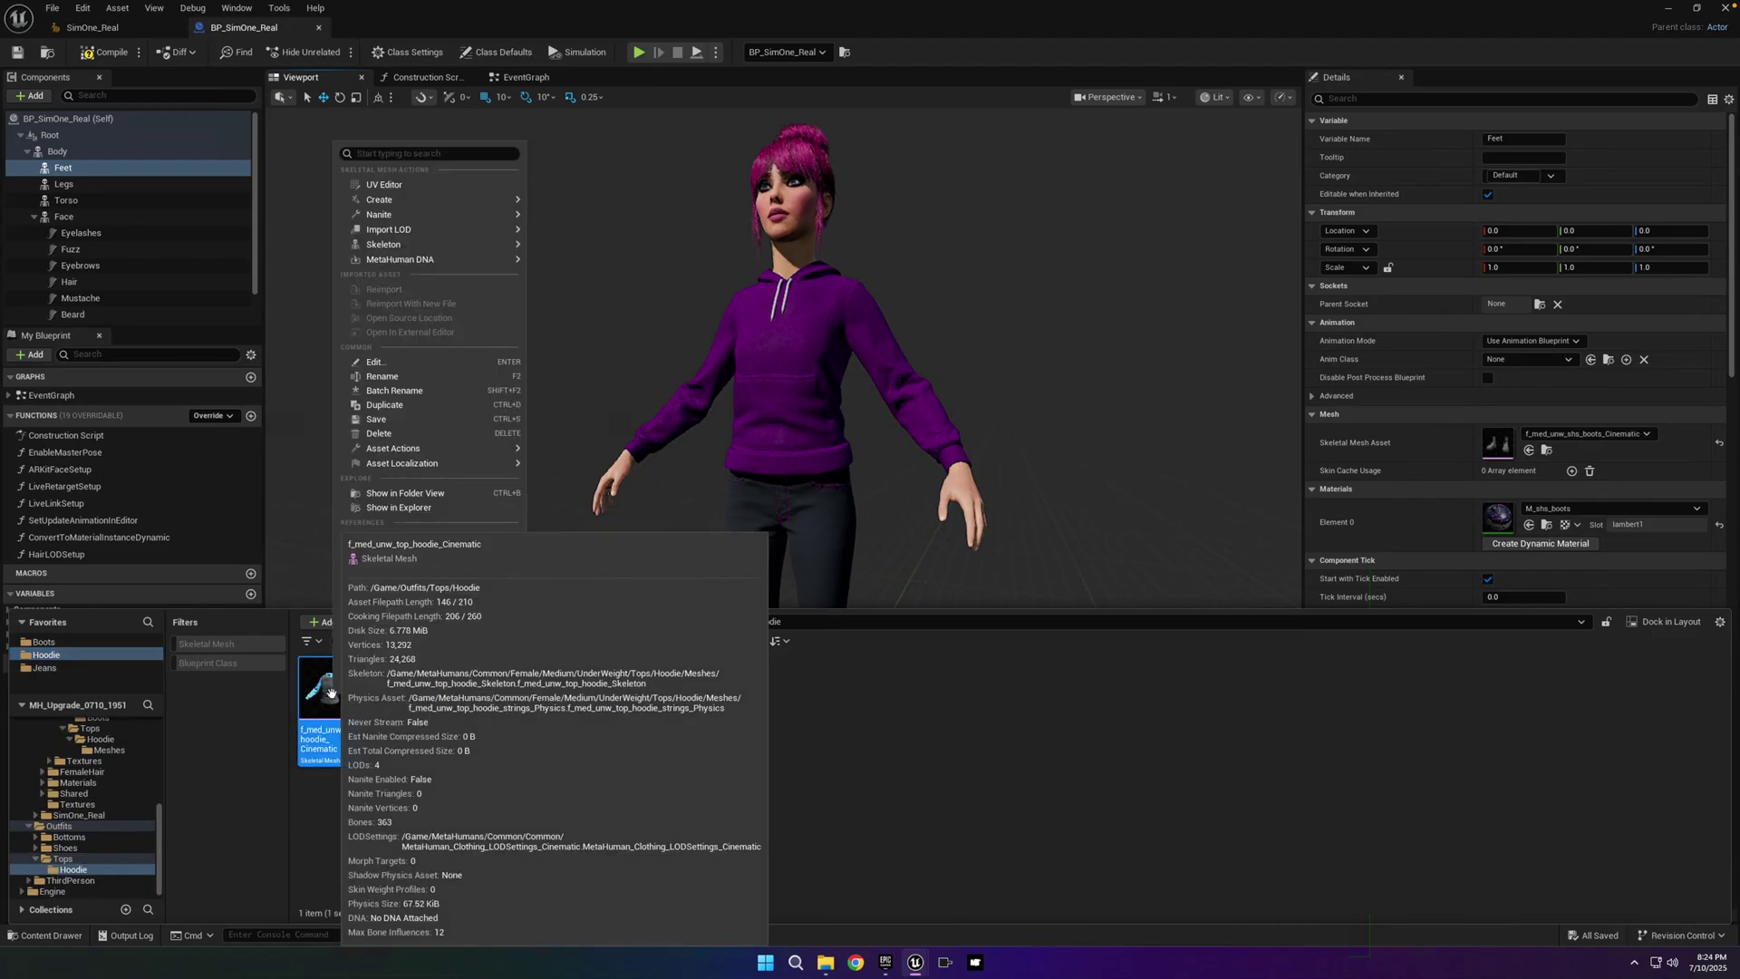
left_click(384, 376)
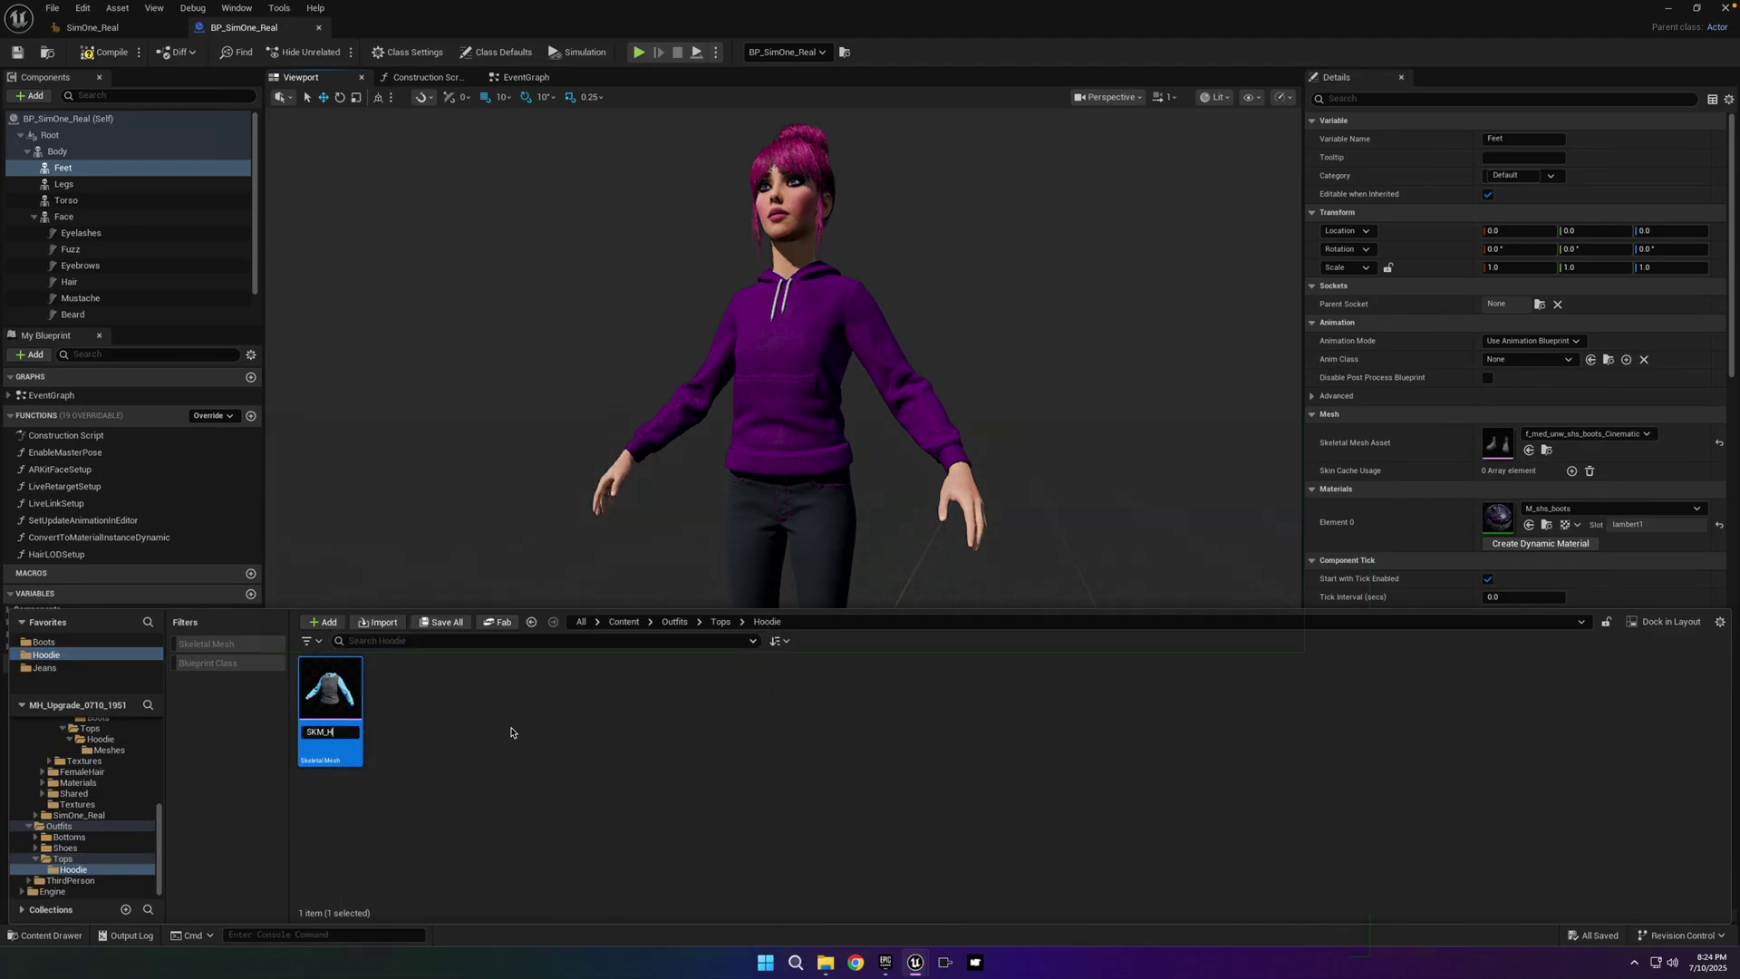
key("Return")
- Open SKM_Hoodie and assign the purple M_top_hoodie material to its Element 0 slot
double_click(322, 694)
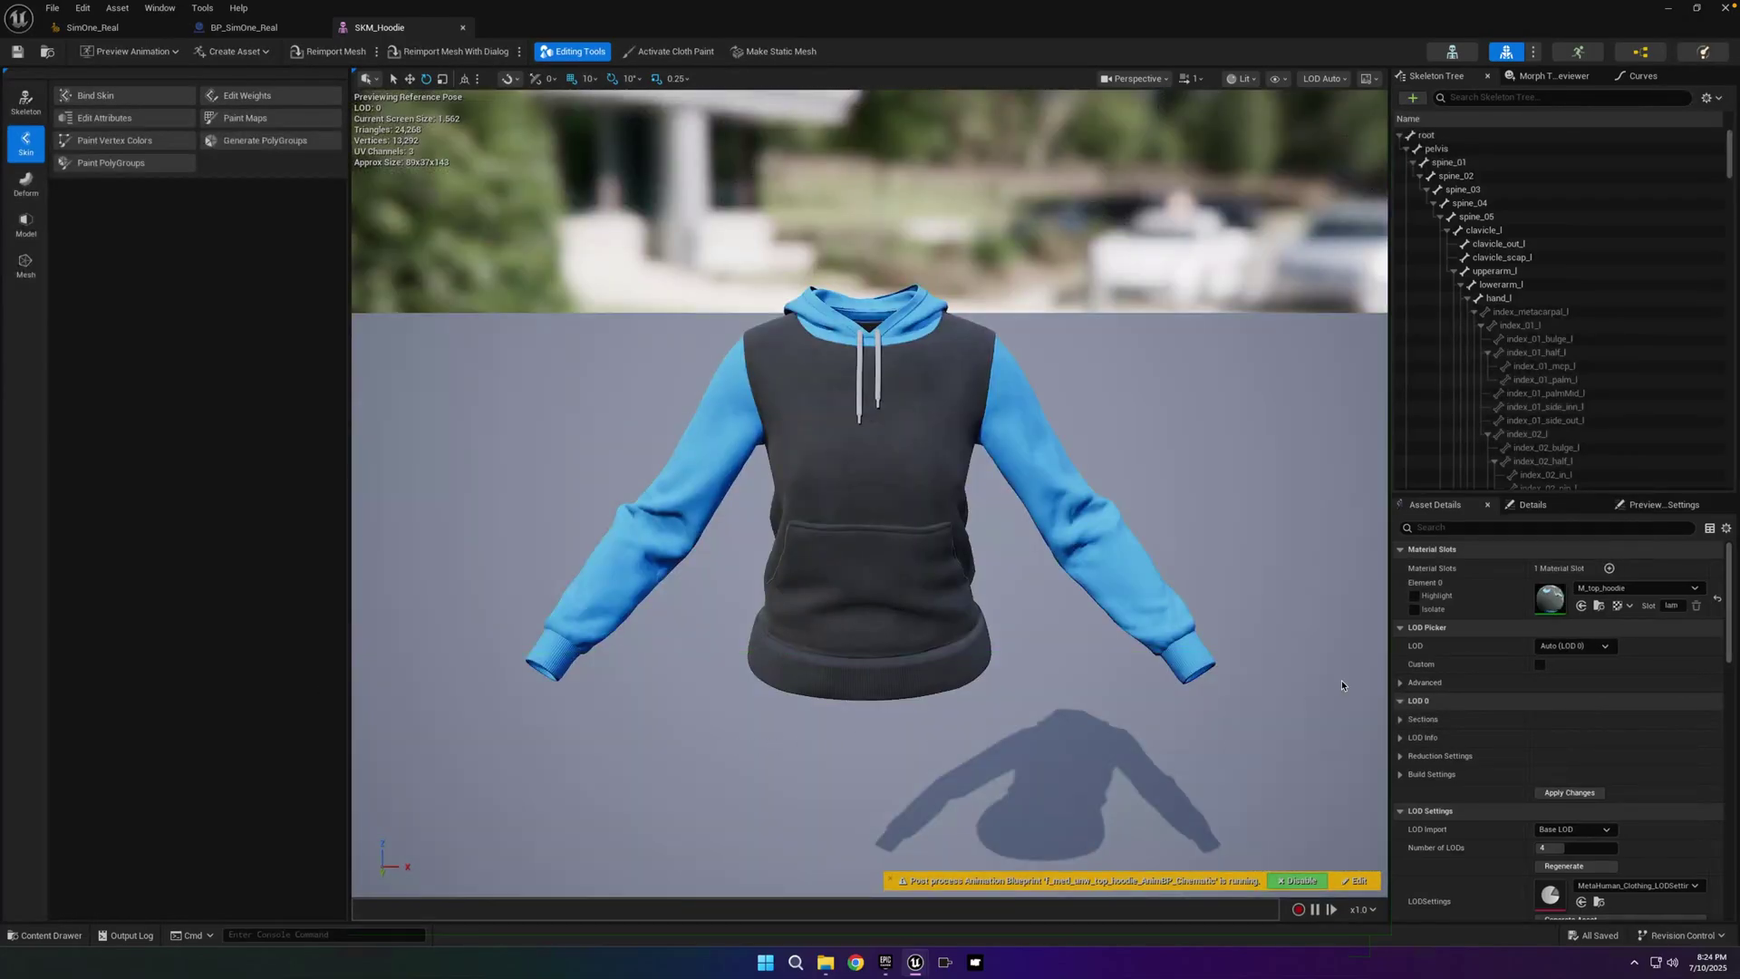
left_click(1667, 588)
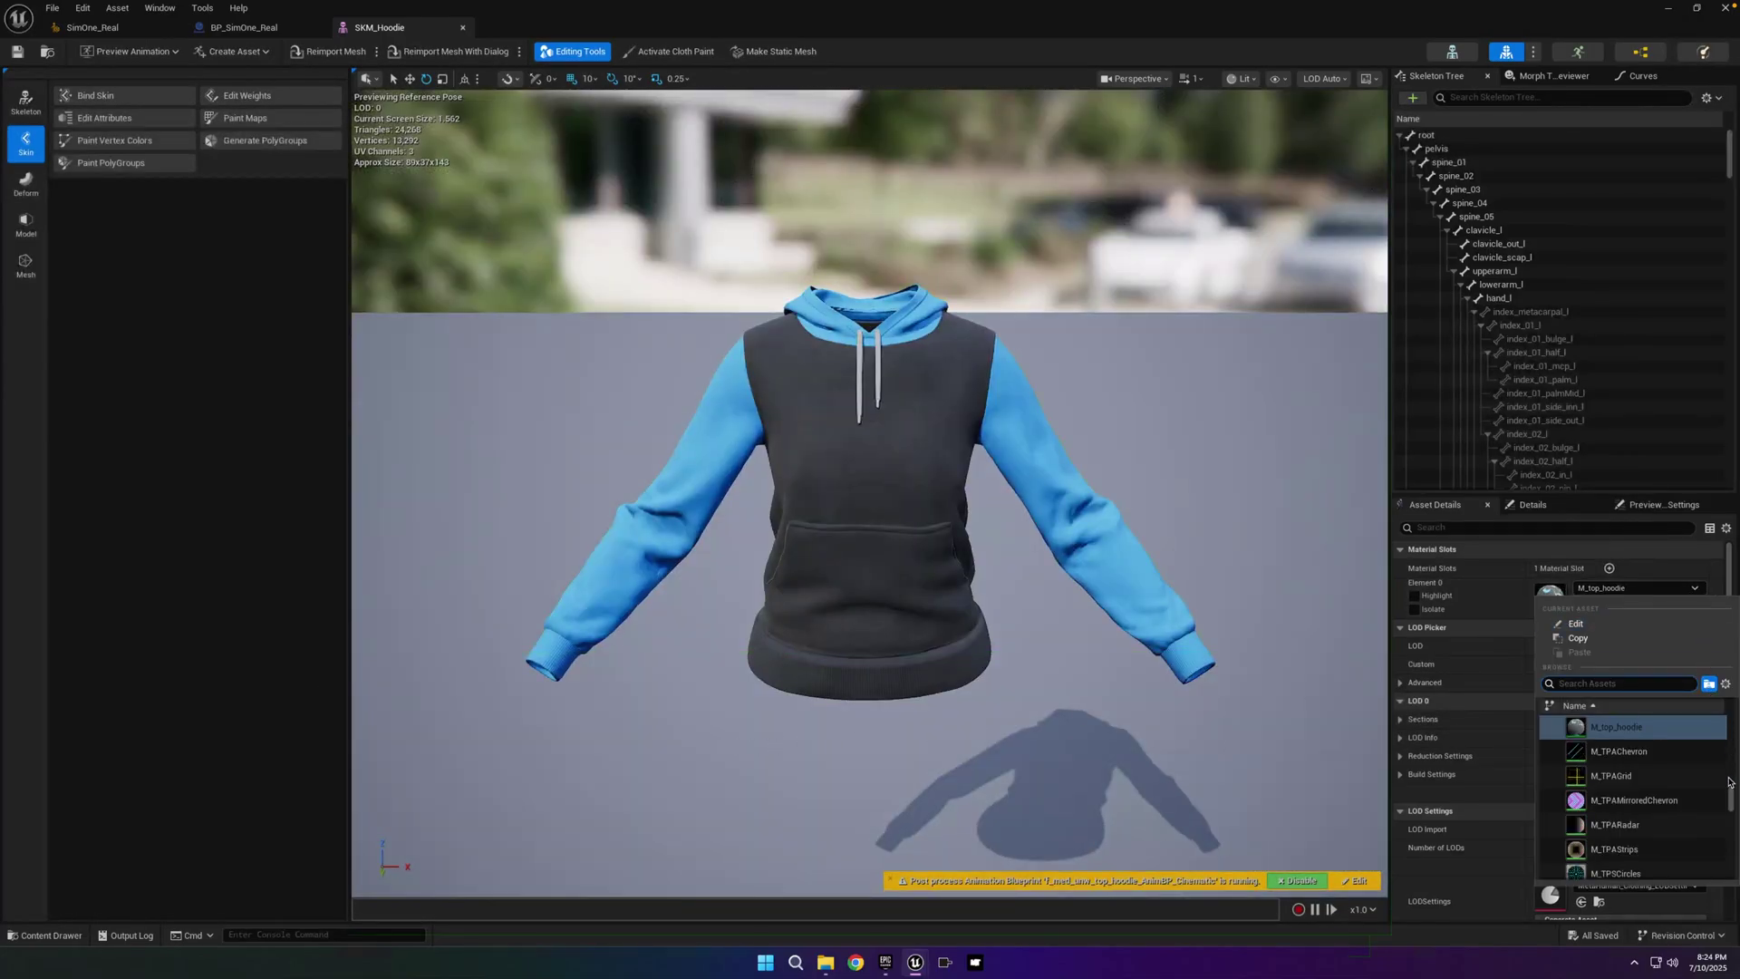
scroll(1698, 770, "up", 1)
scroll(1698, 771, "up", 1)
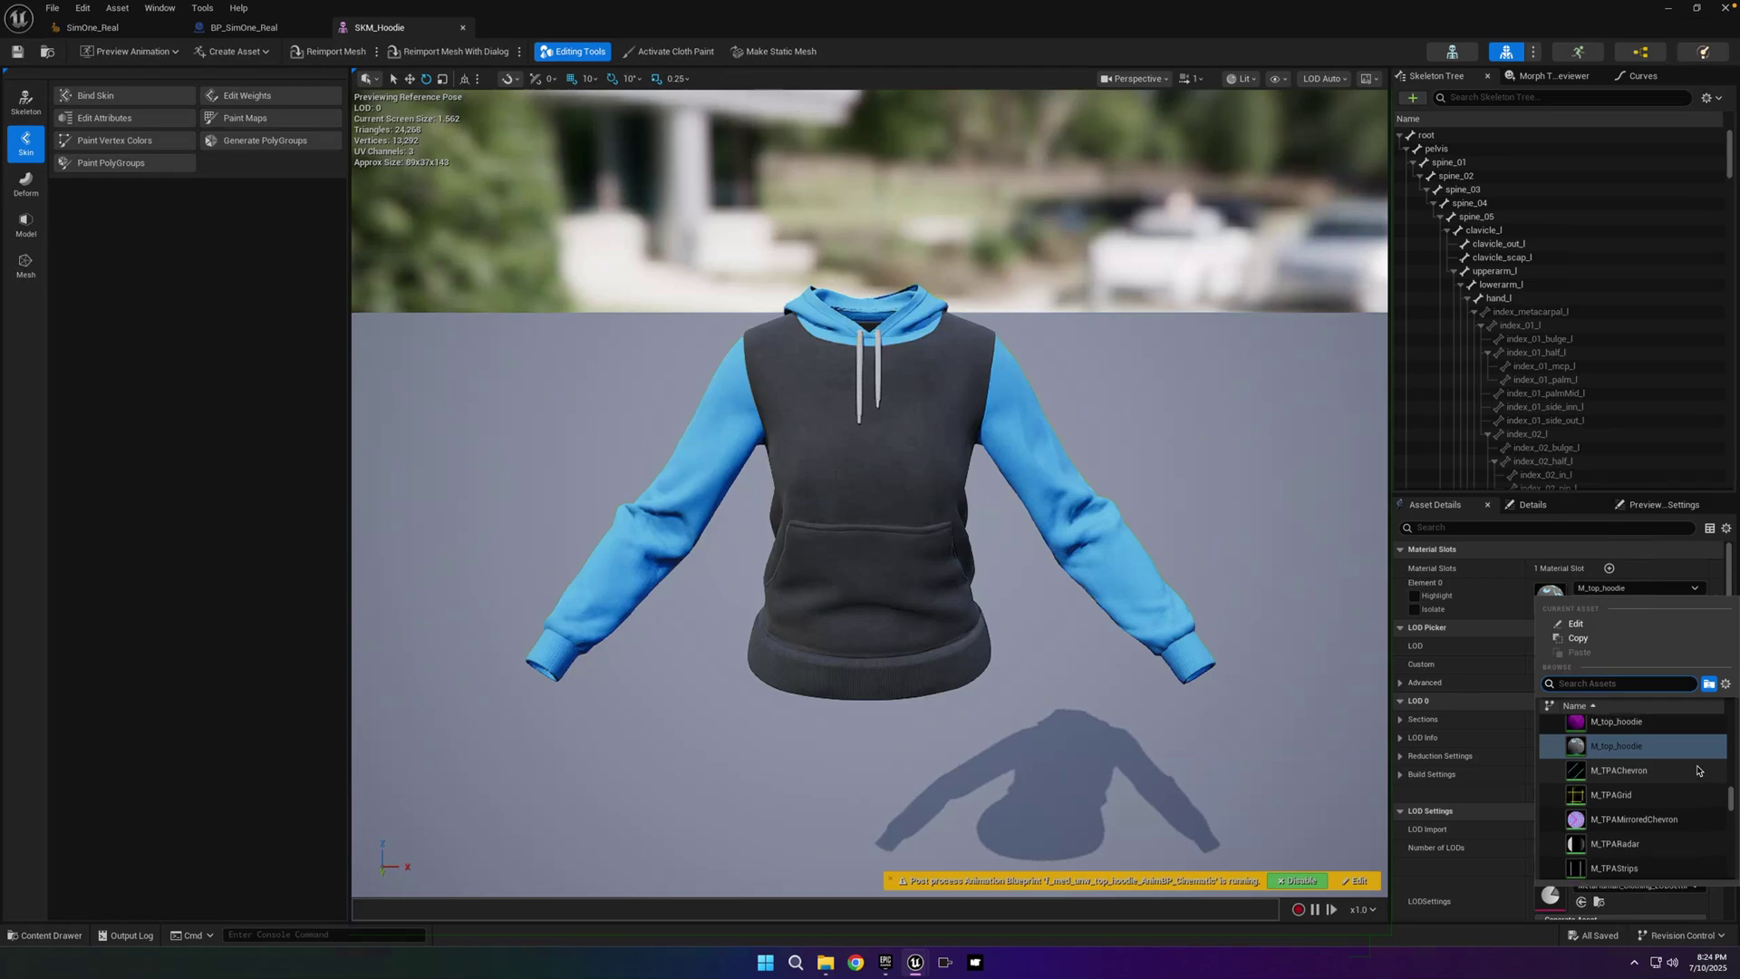
left_click(1631, 746)
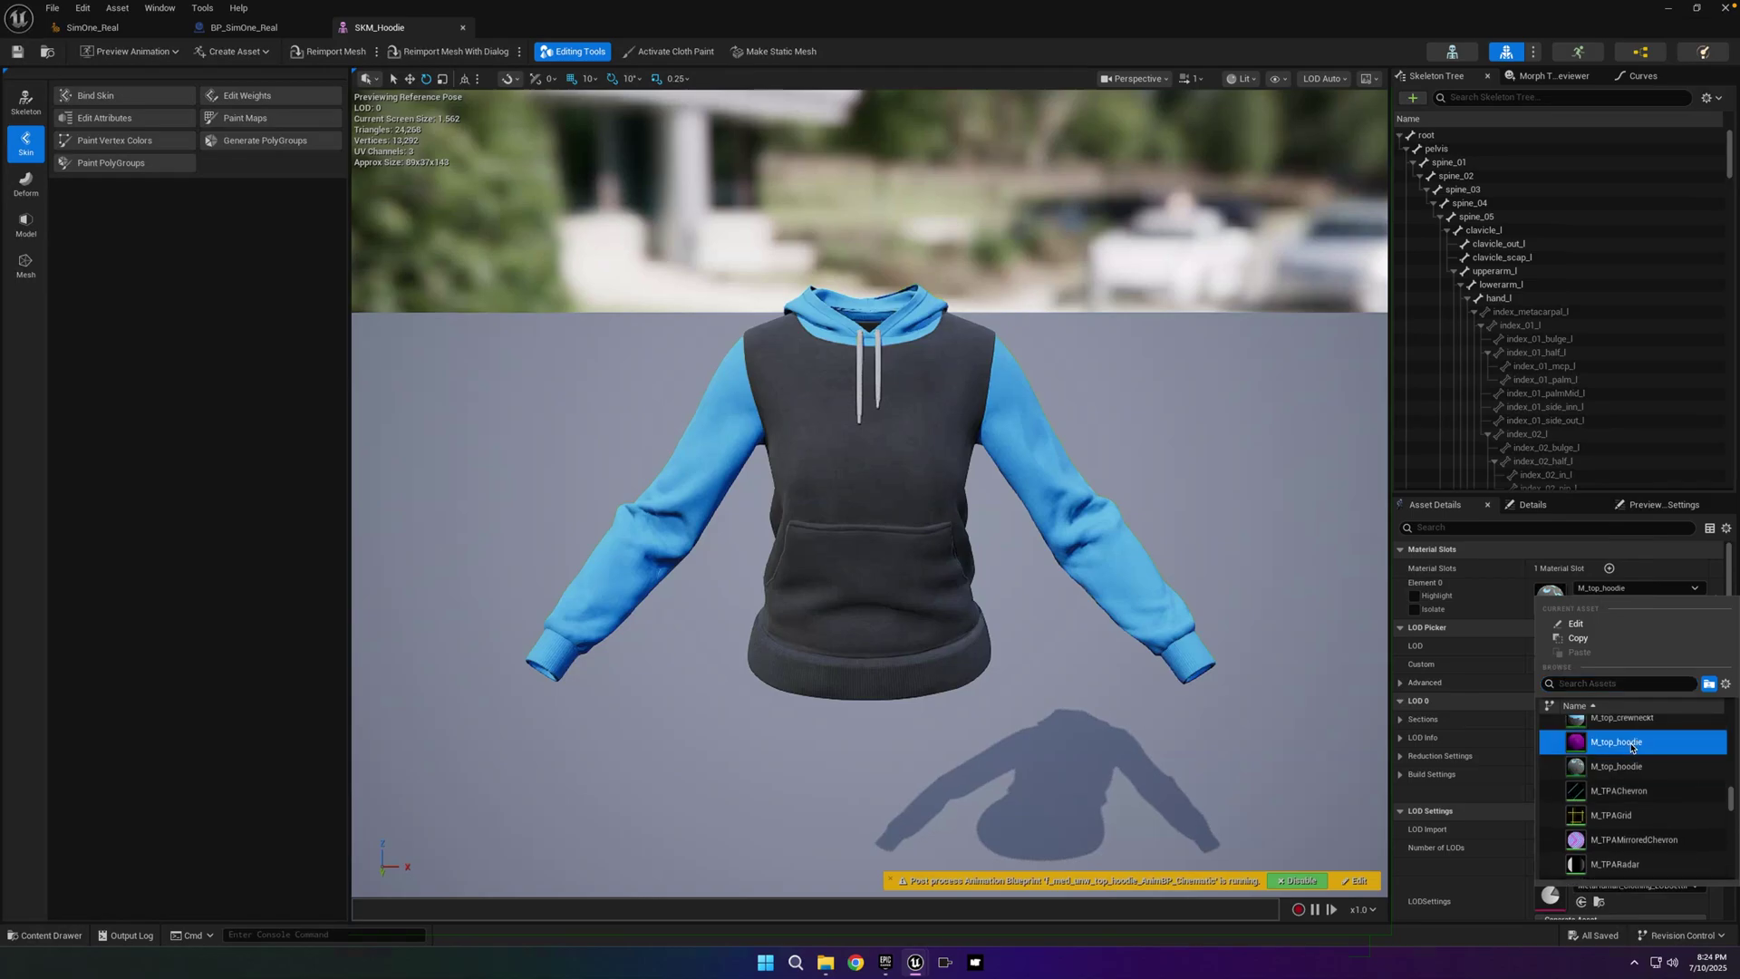
left_click(1631, 747)
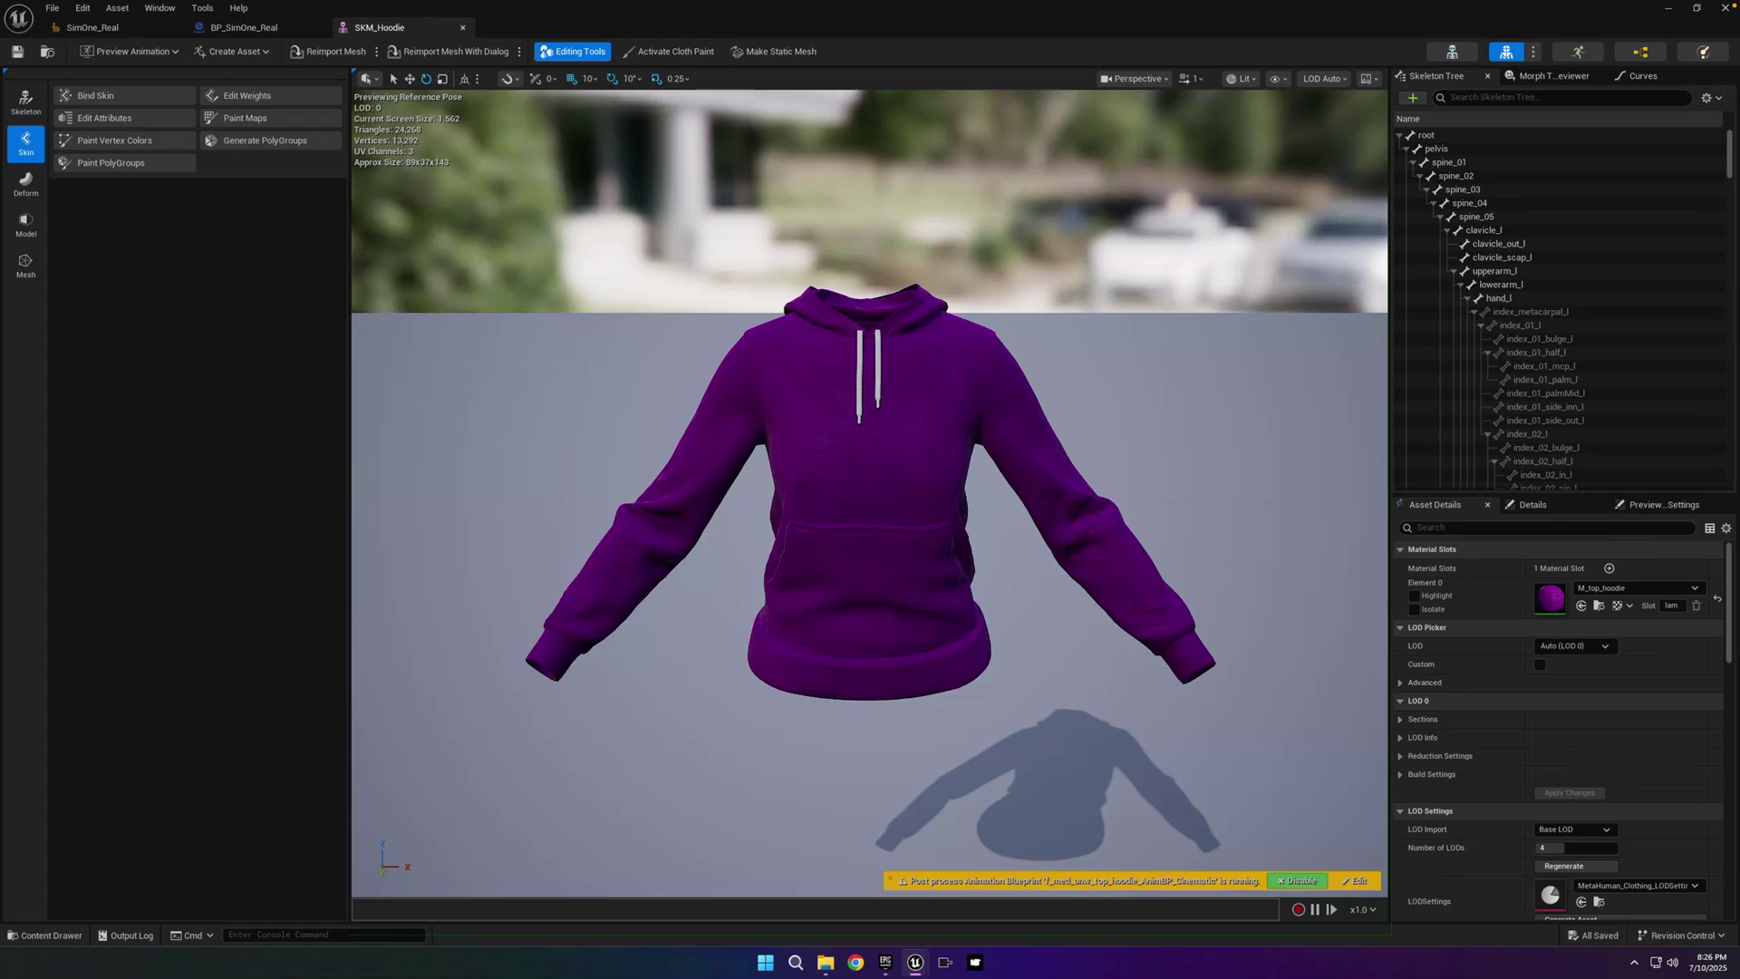
- Generate polygroups on the hoodie from UV islands, accept them, and save SKM_Hoodie
left_click(262, 145)
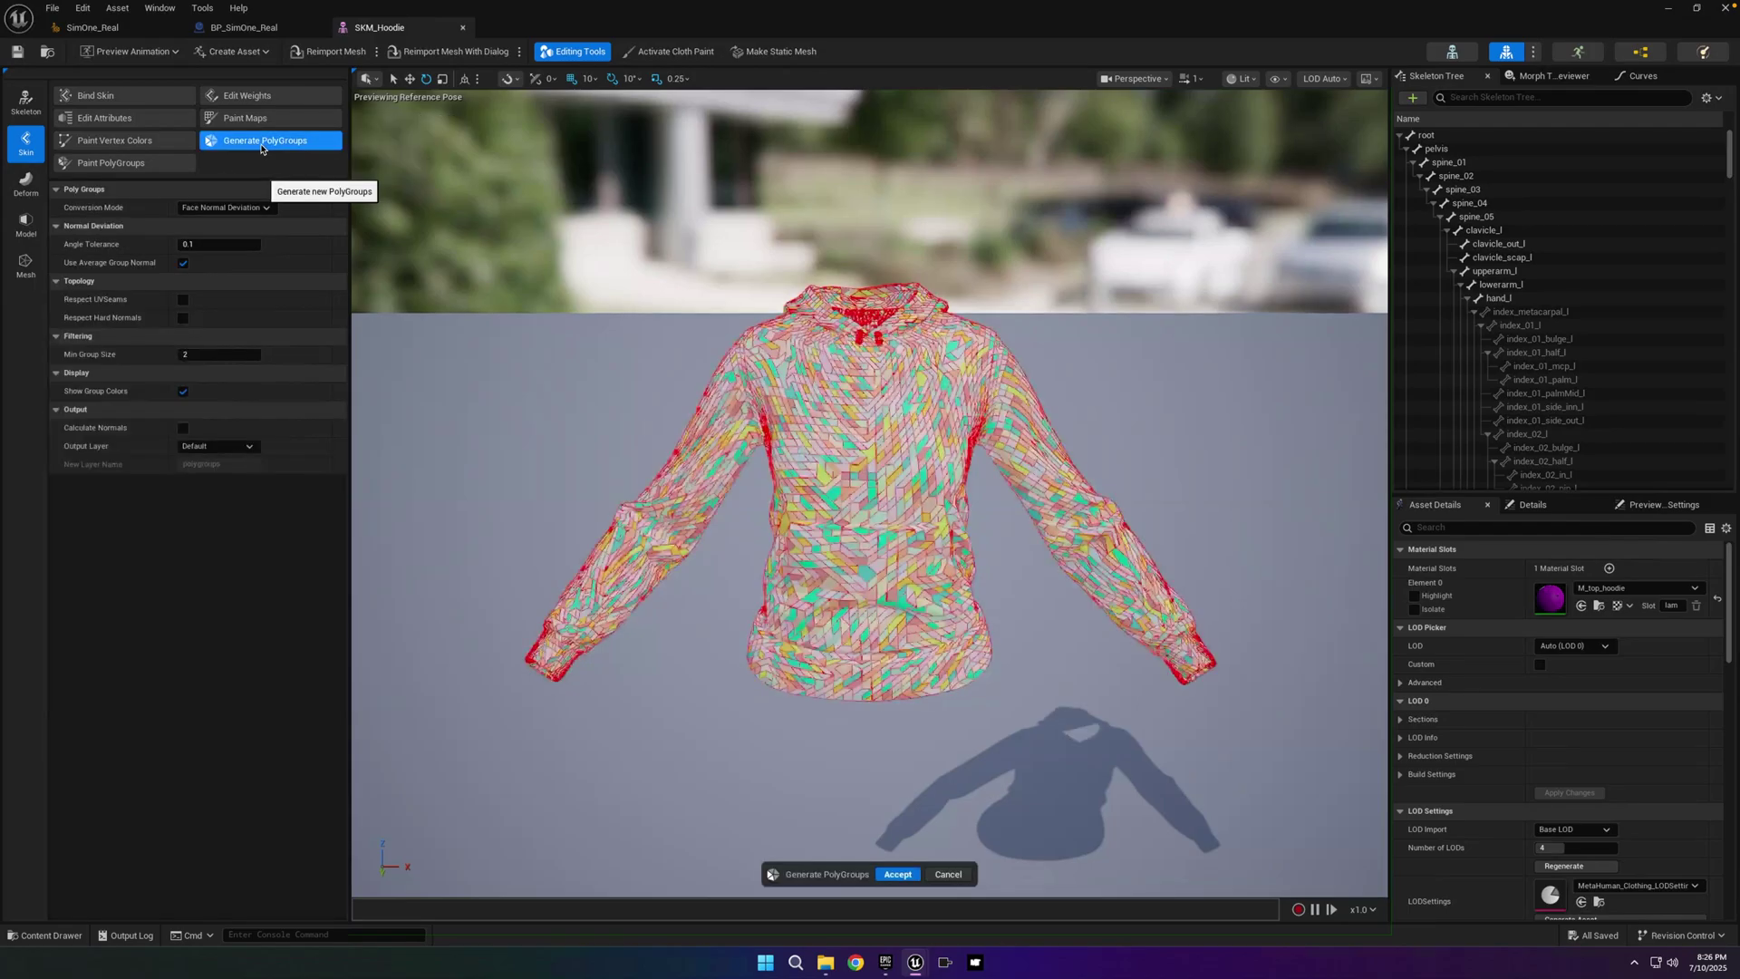
left_click(261, 207)
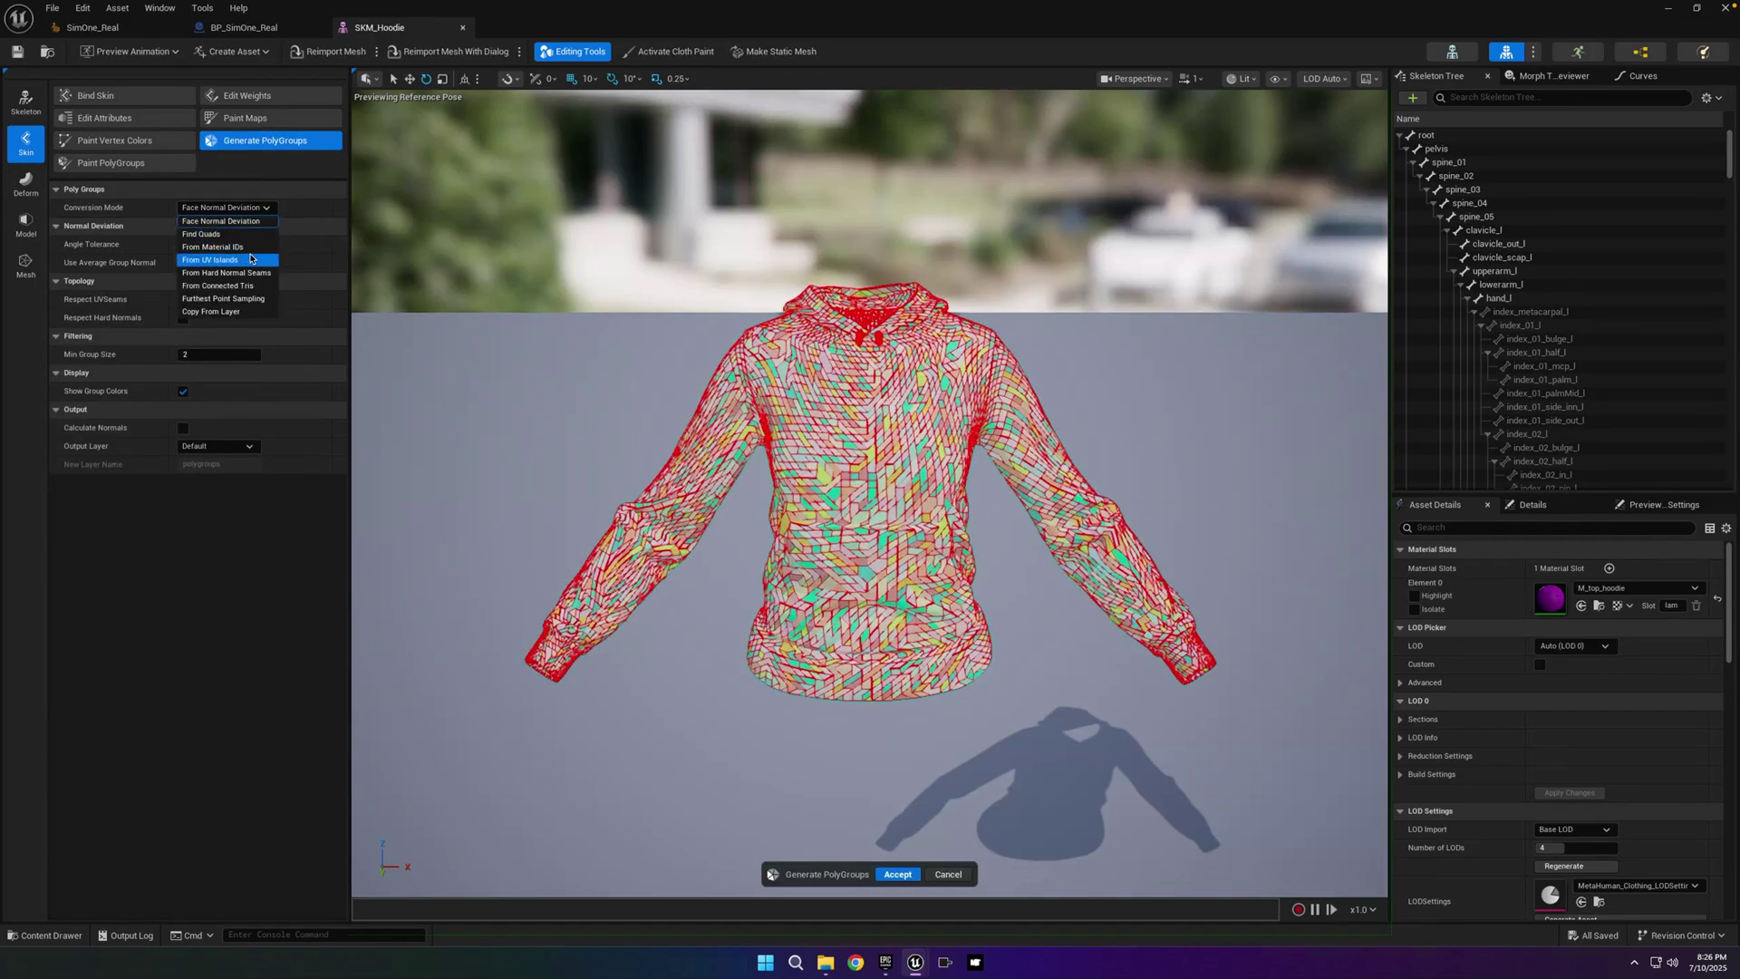
left_click(250, 259)
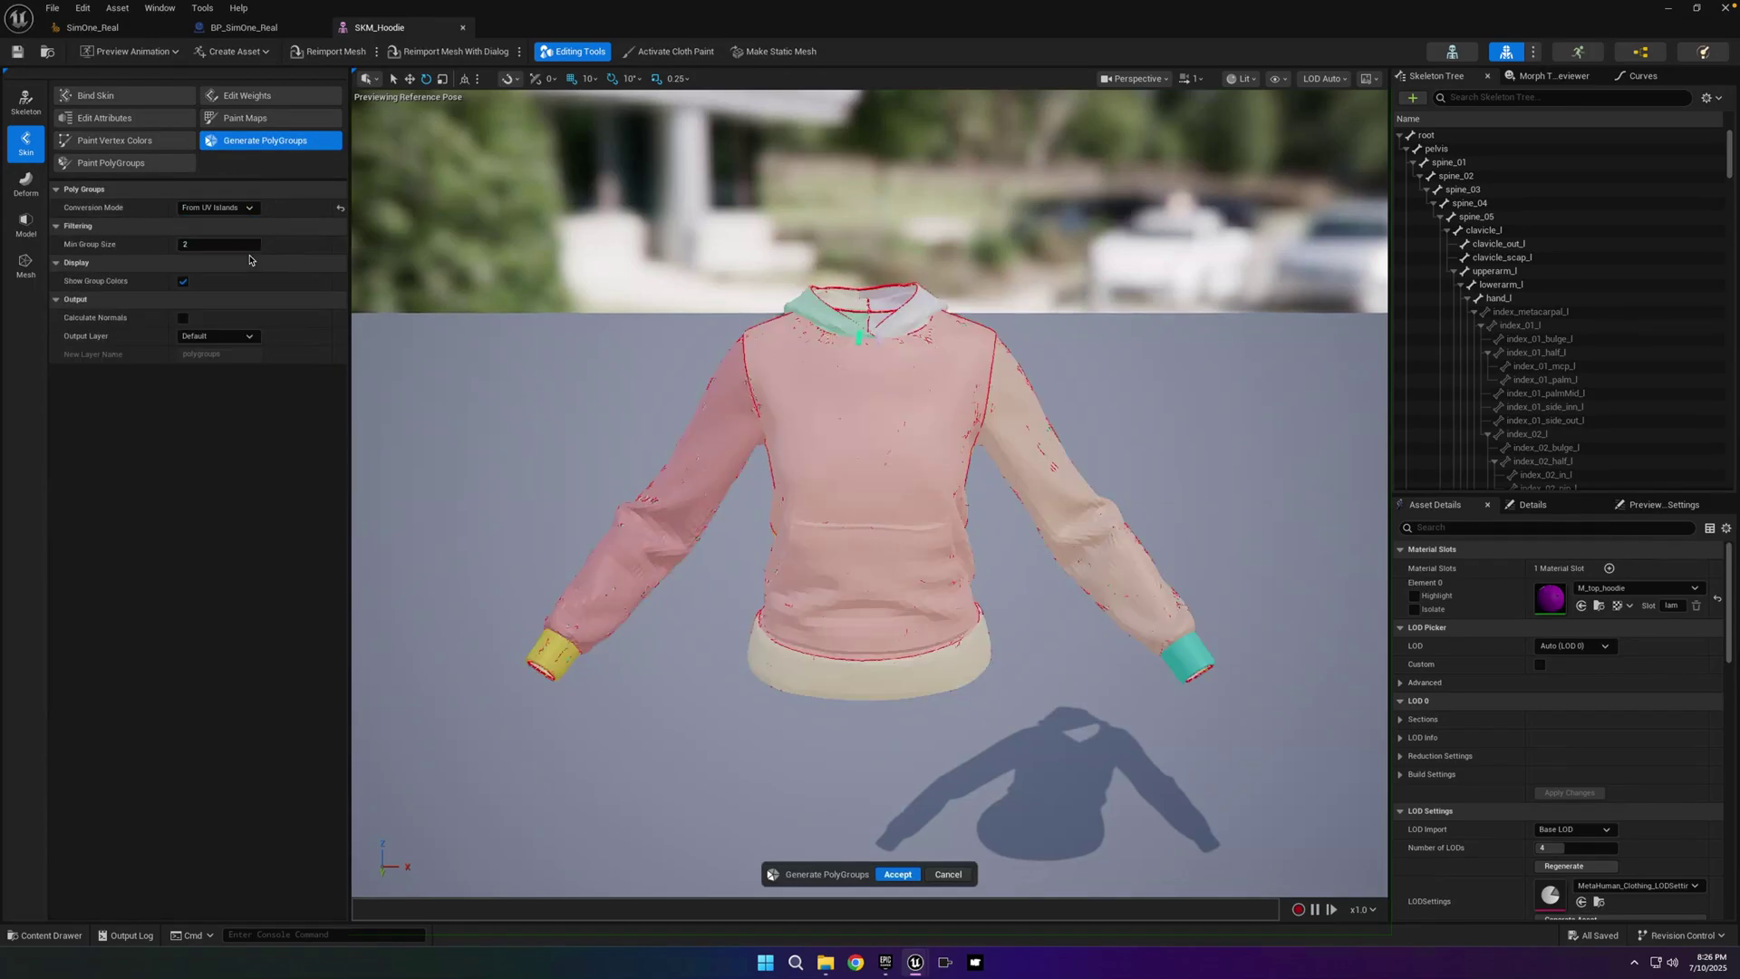
left_click(897, 874)
key("ctrl+shift+s")
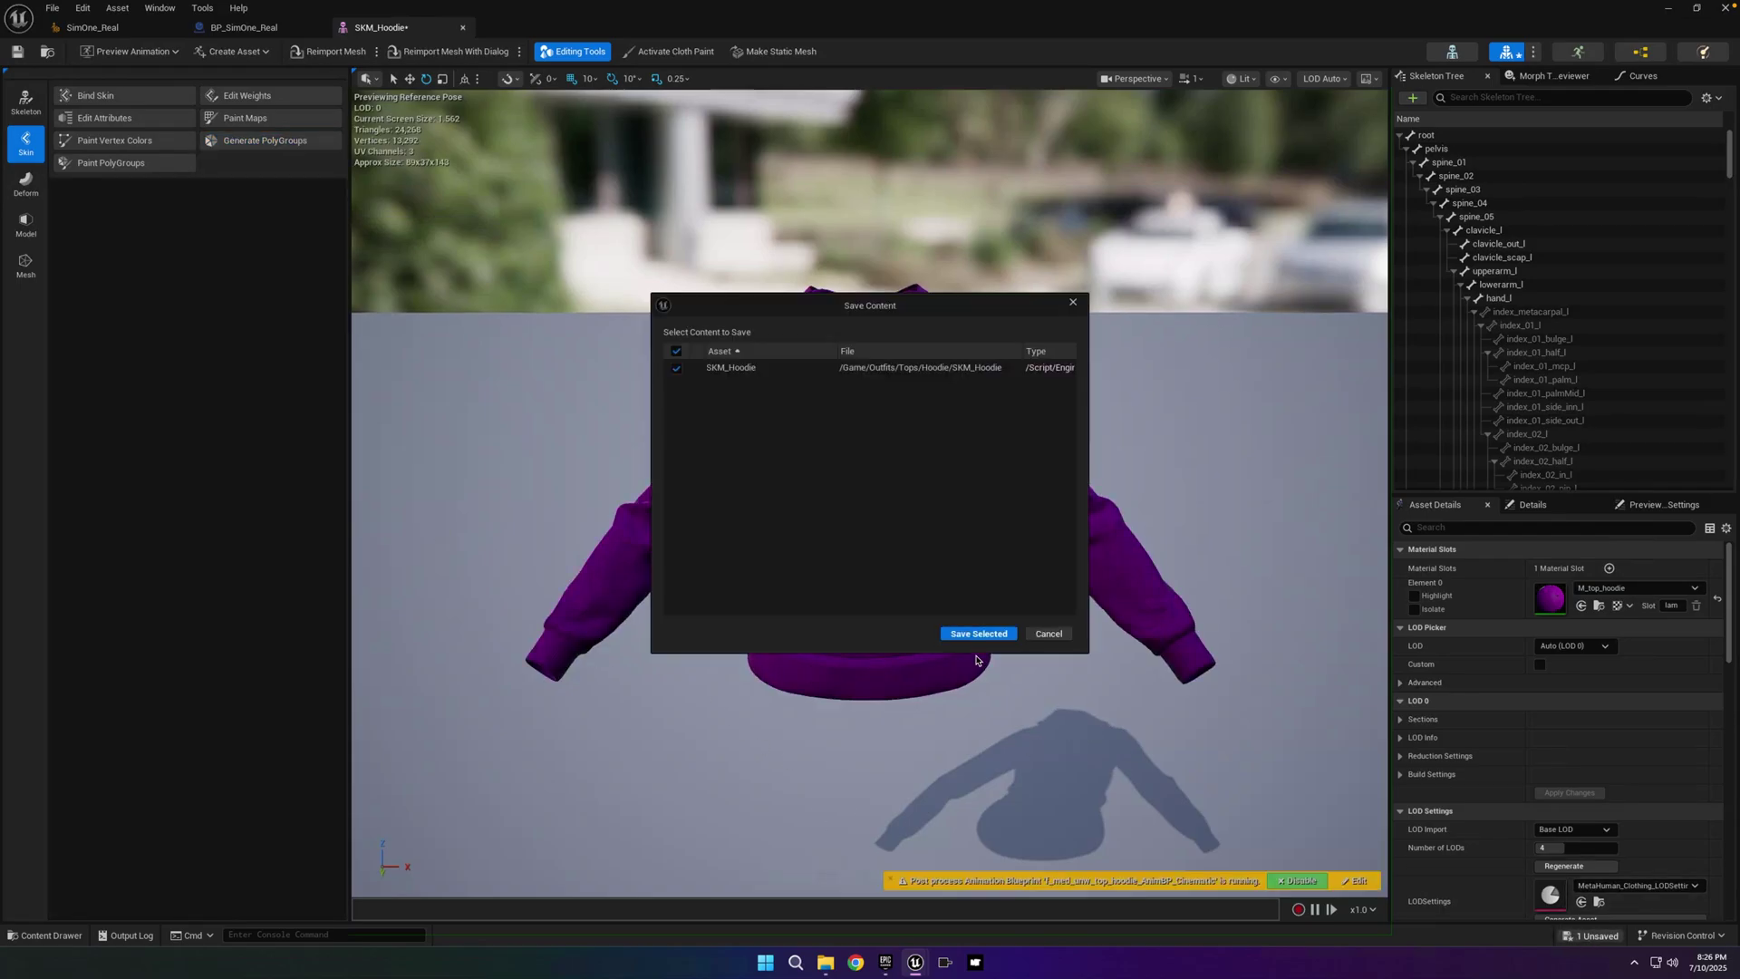
left_click(977, 656)
- Delete both drawstring polygroups with PolyGroup Edit, accept, and save the mesh
left_click(26, 225)
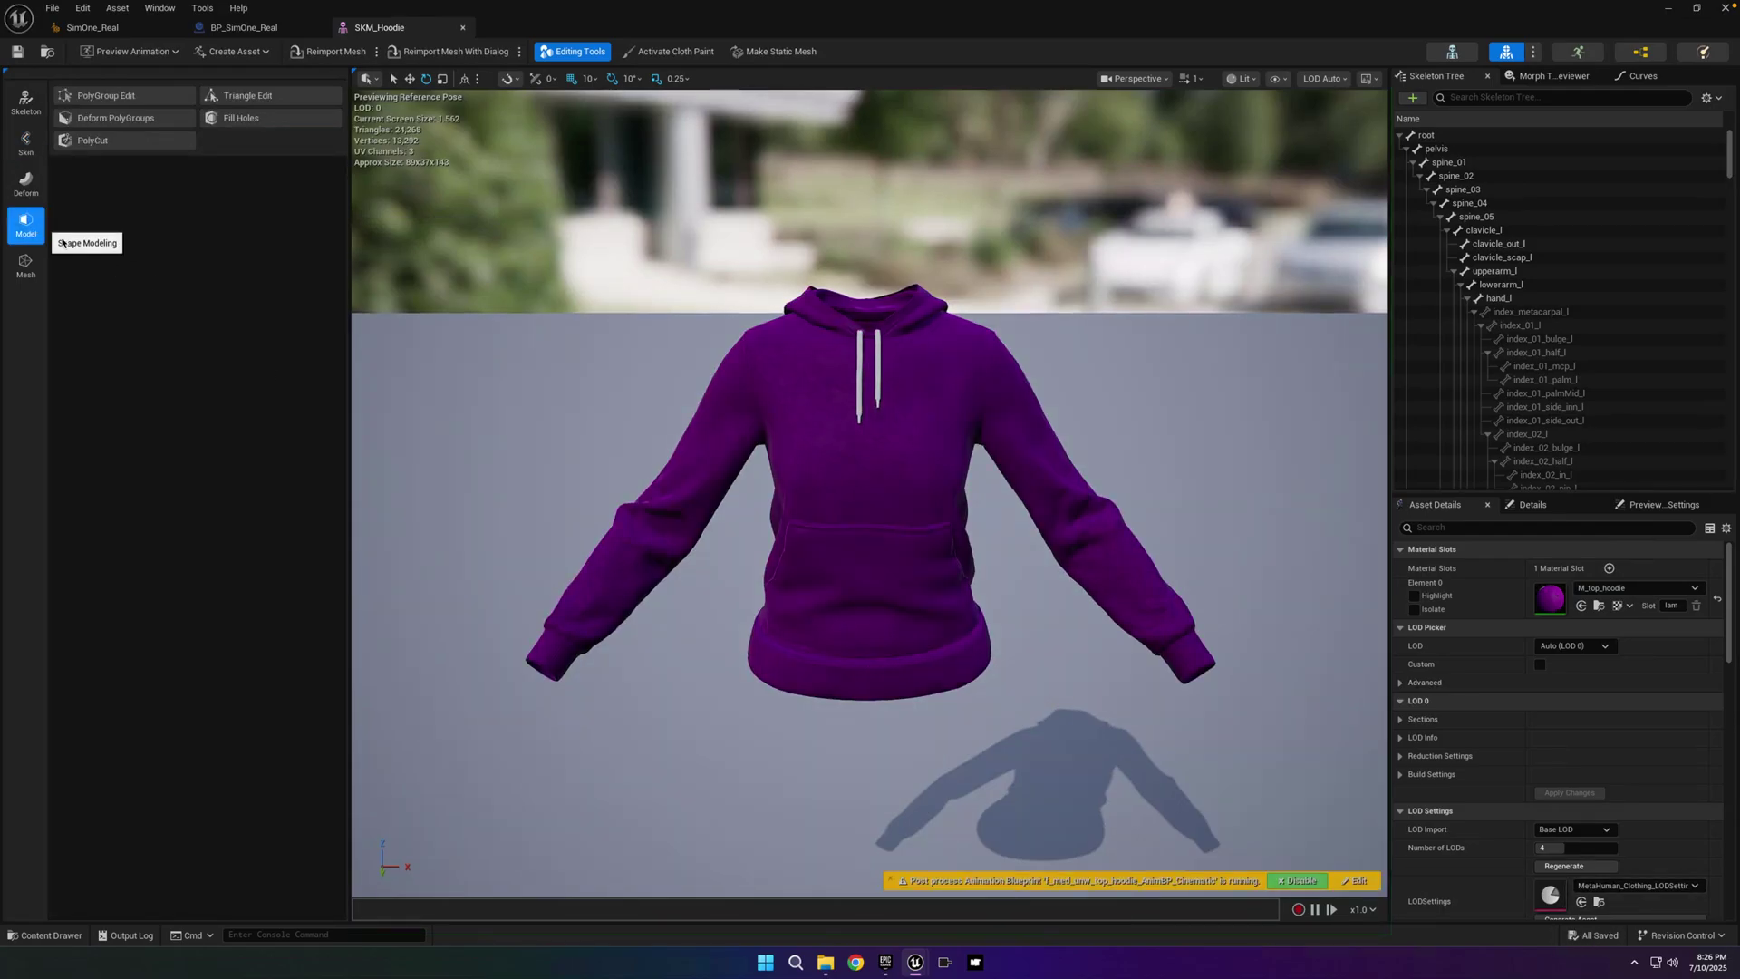
left_click(109, 95)
left_click(871, 367)
key("f")
scroll(870, 367, "down", 5)
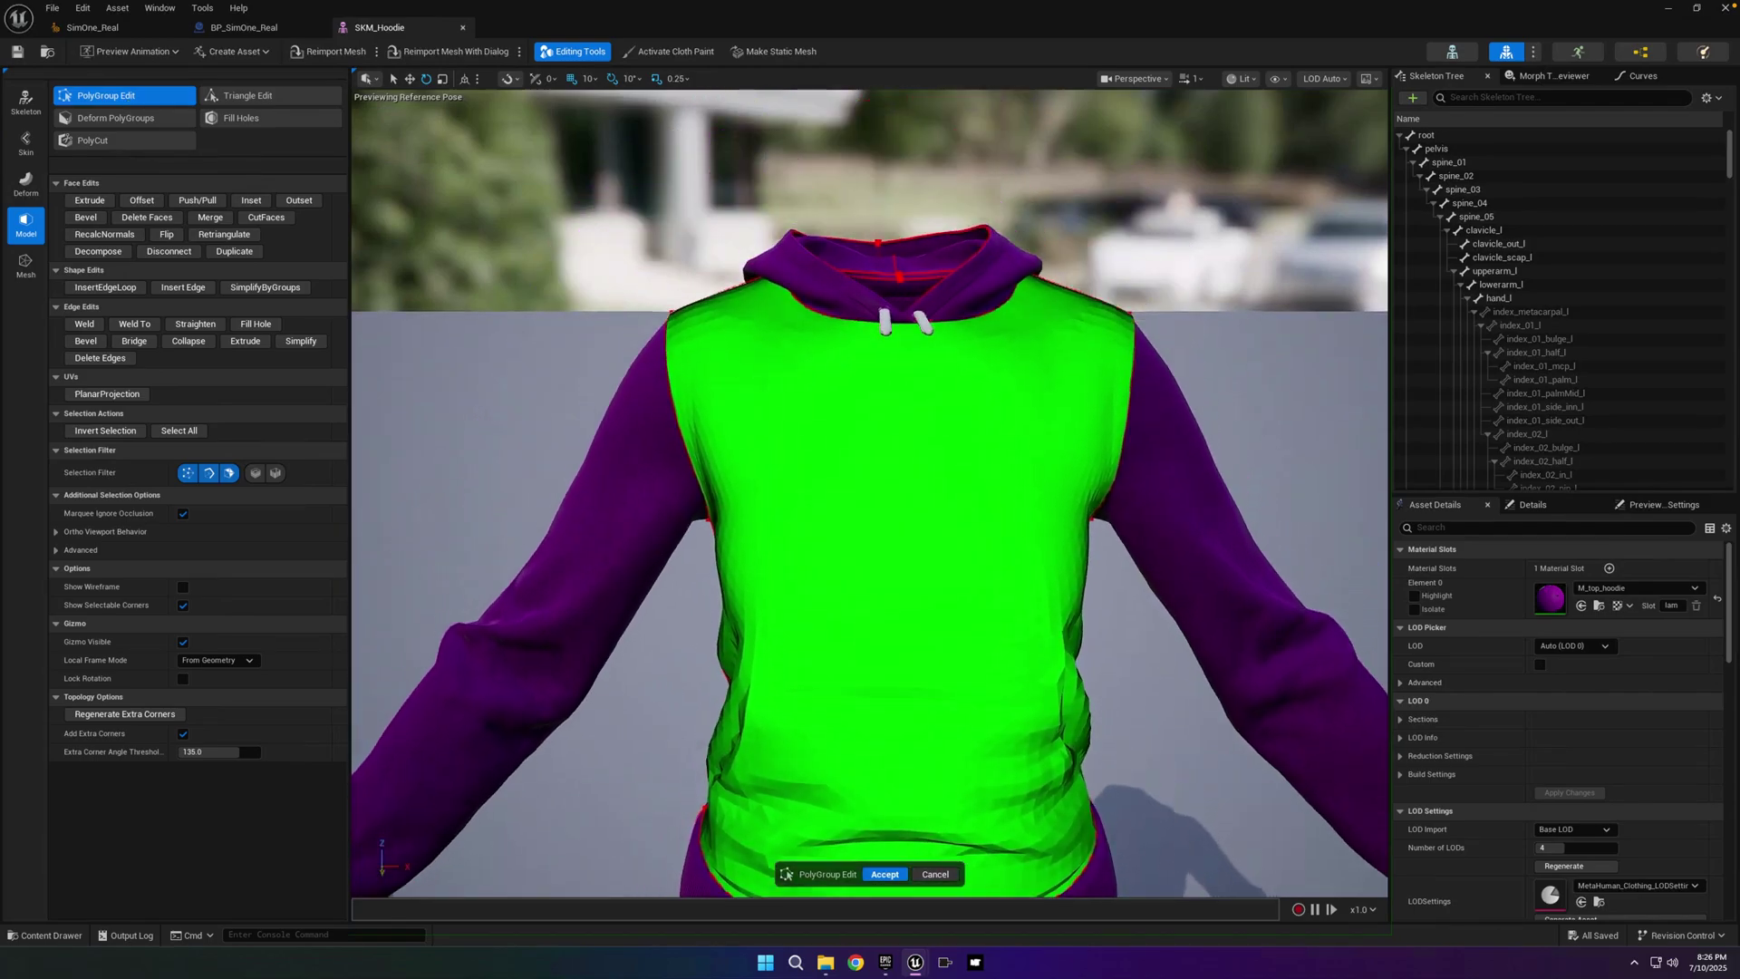
left_click(900, 473)
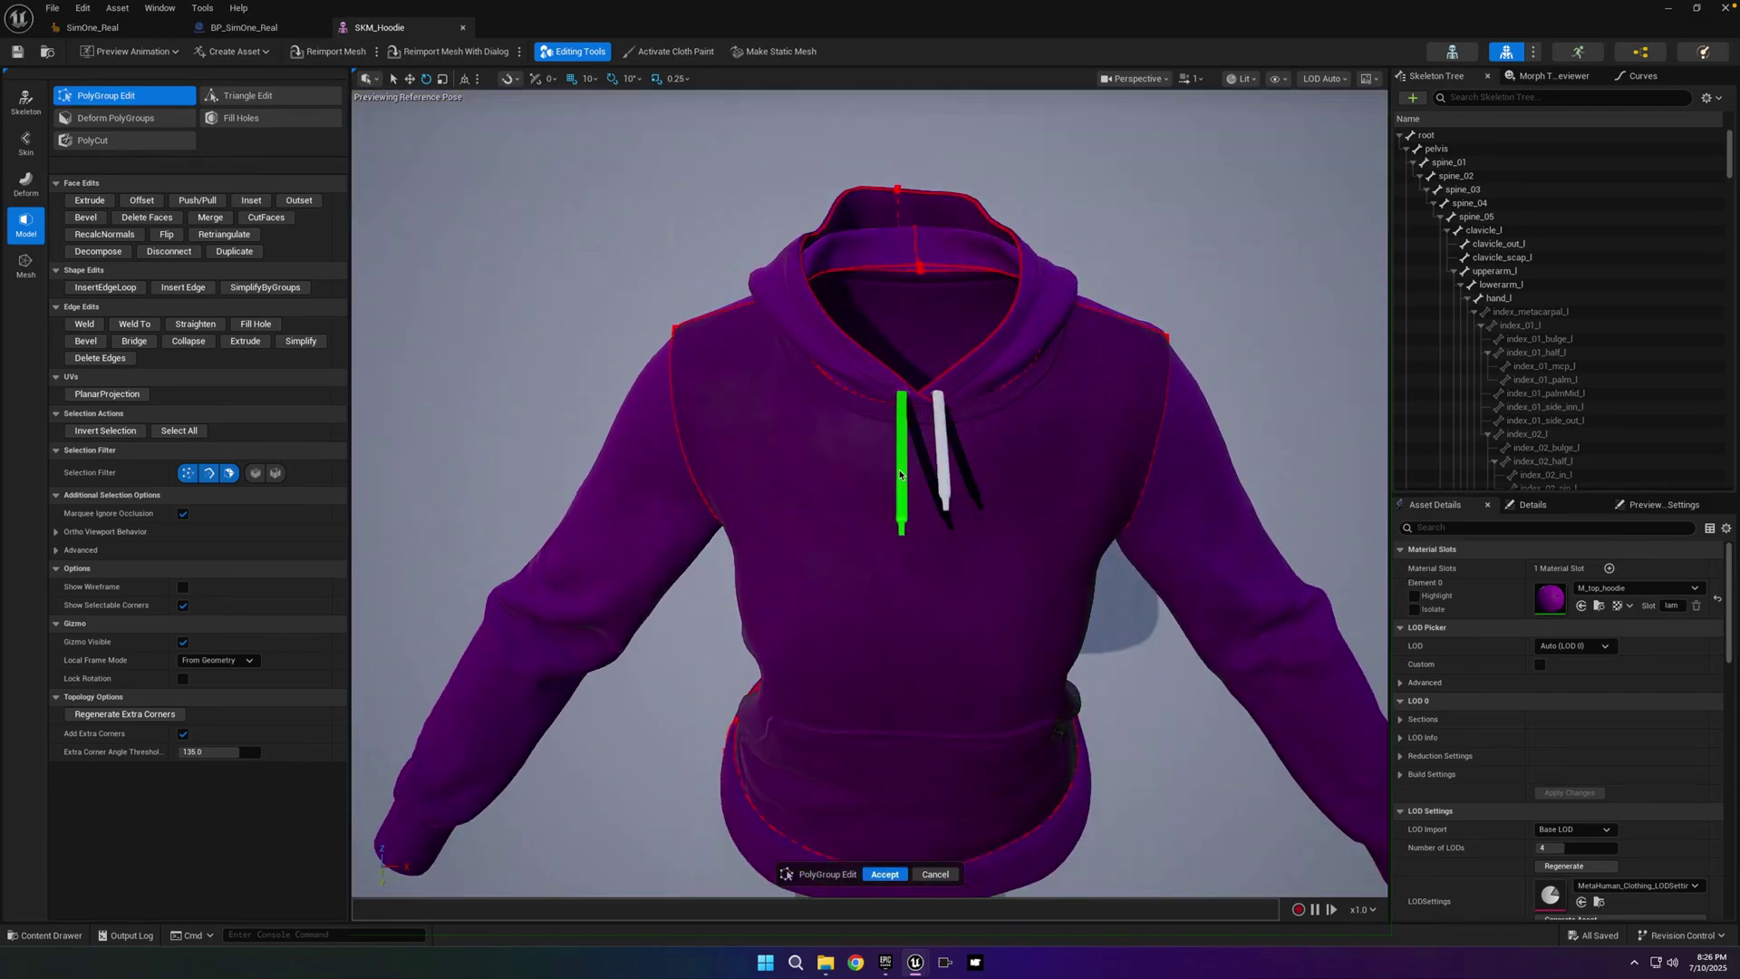
left_click(900, 473)
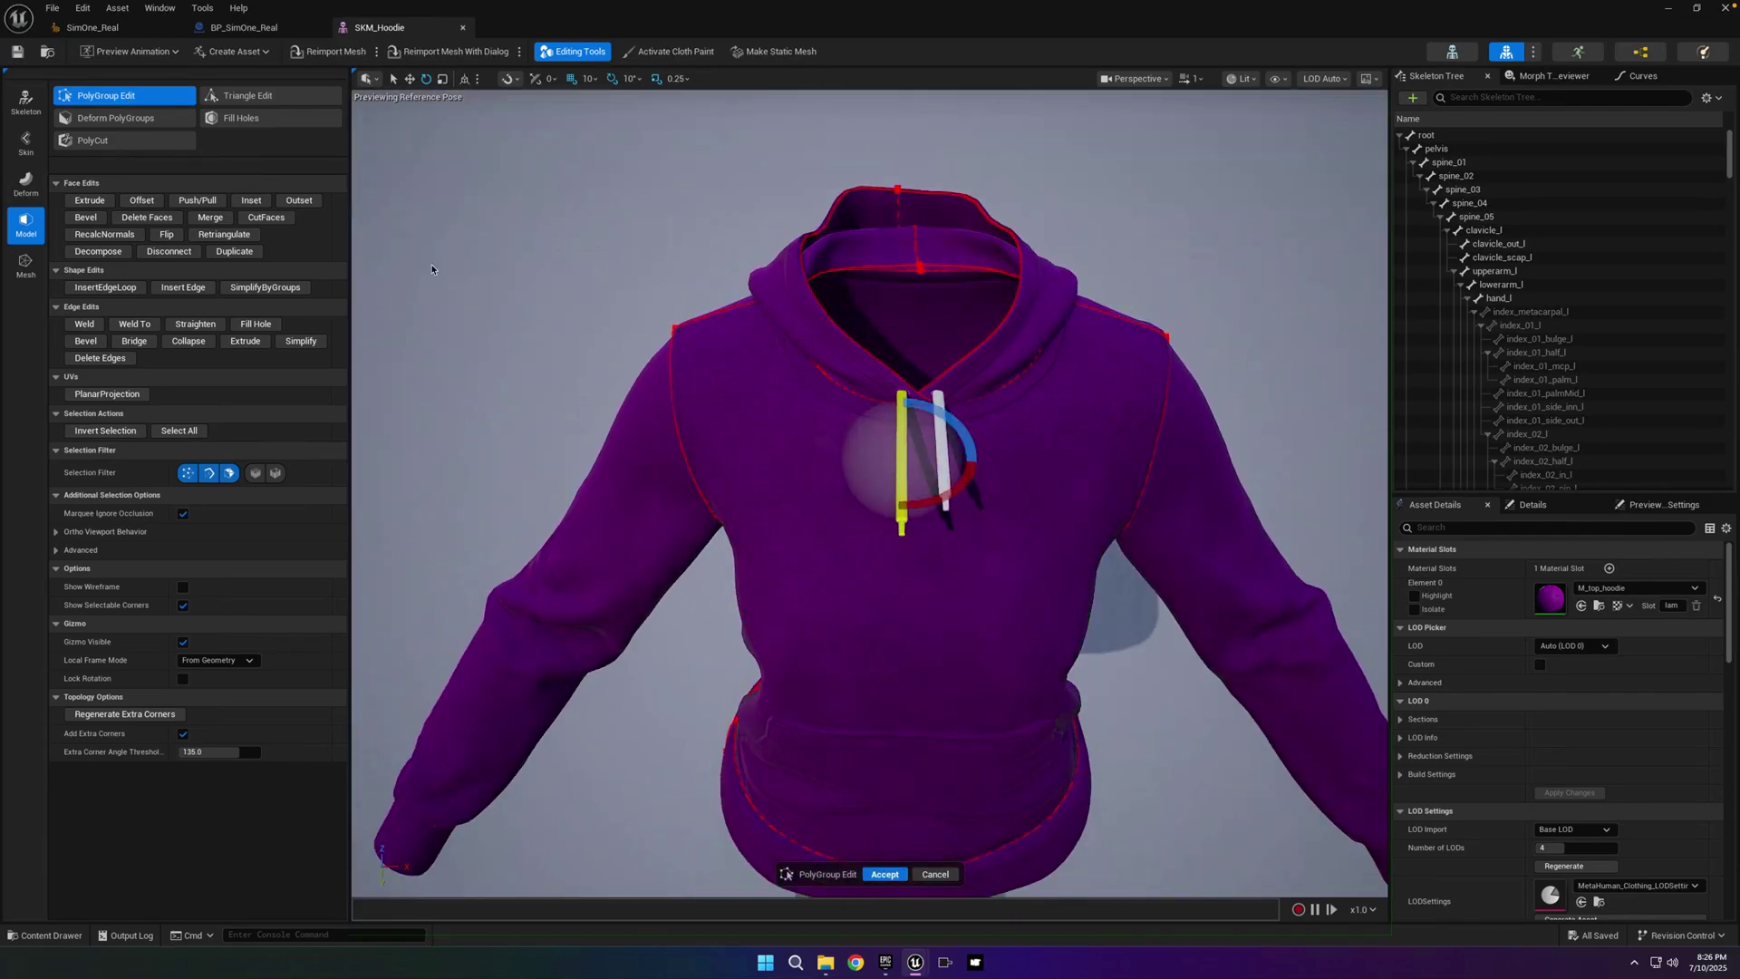
left_click(147, 217)
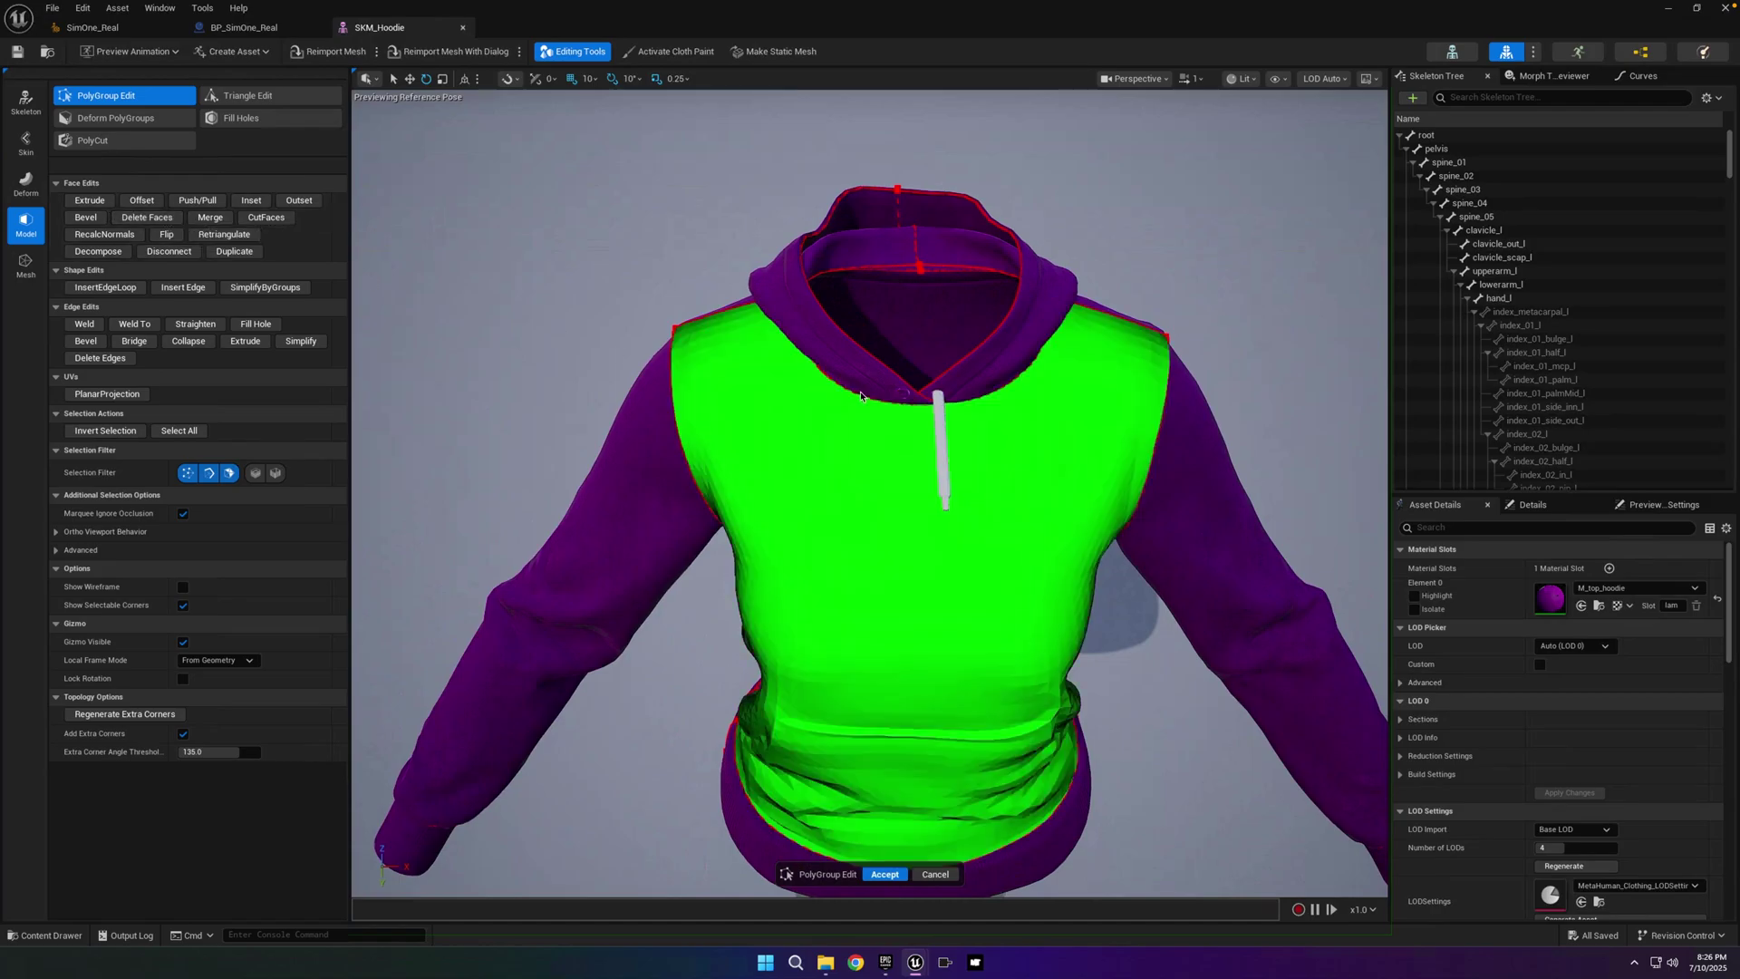
left_click(939, 438)
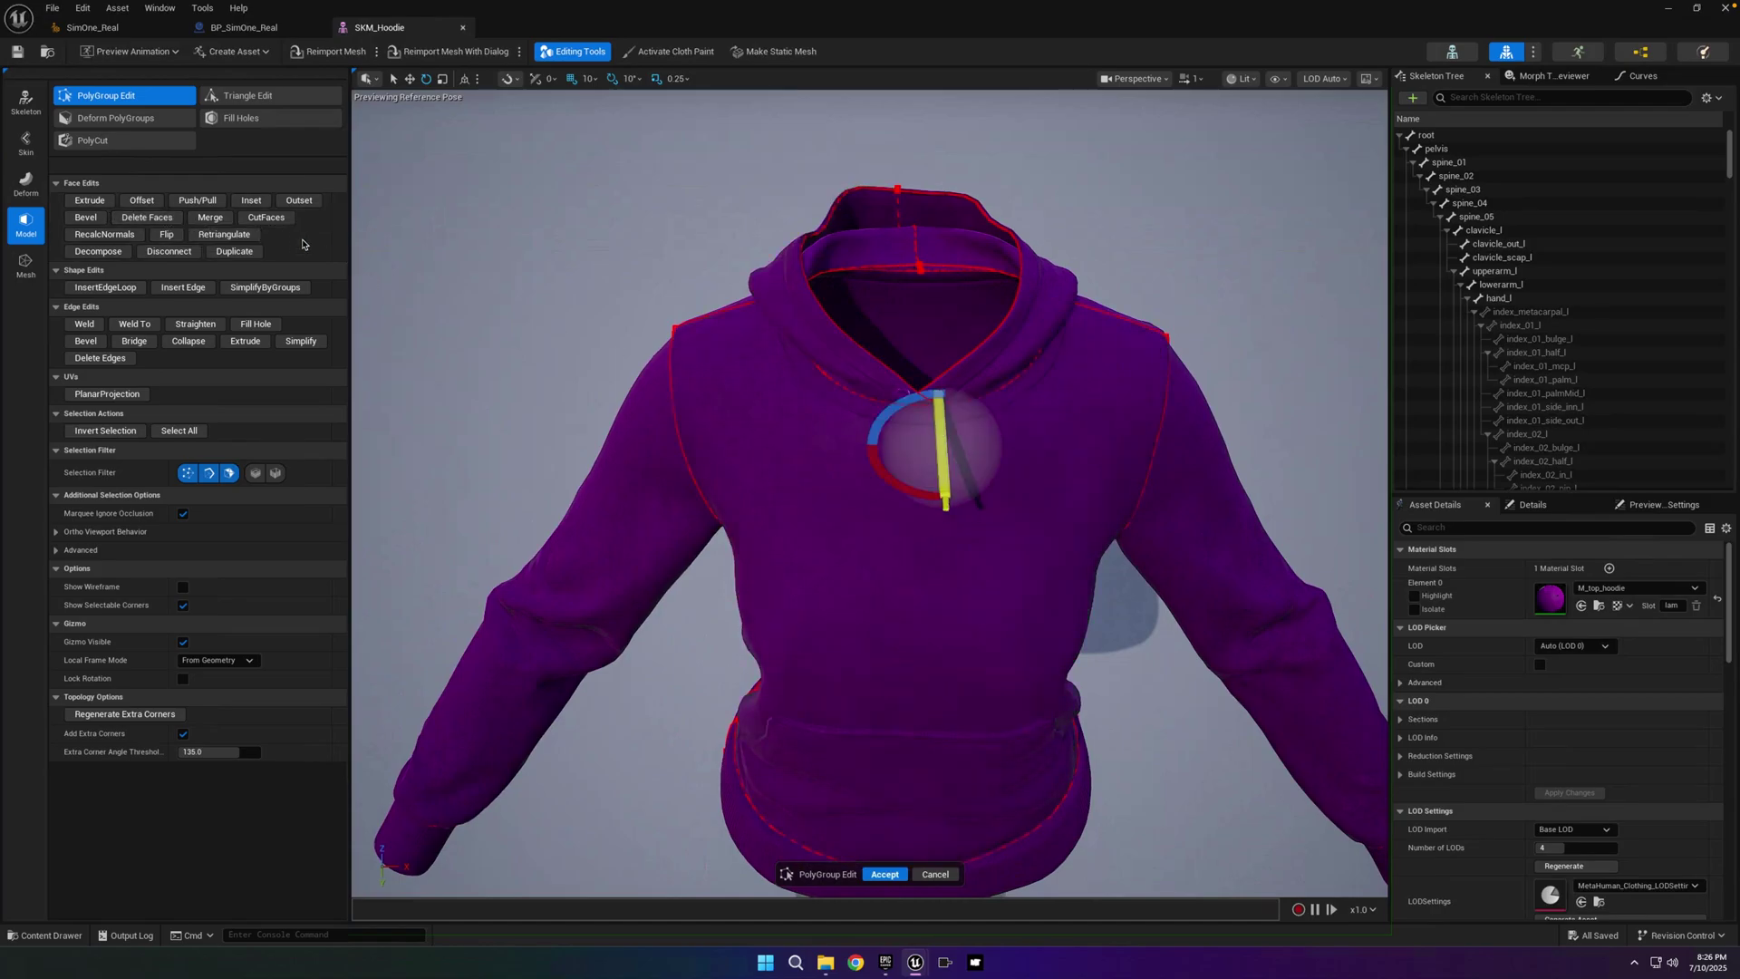
left_click(147, 218)
left_click(884, 874)
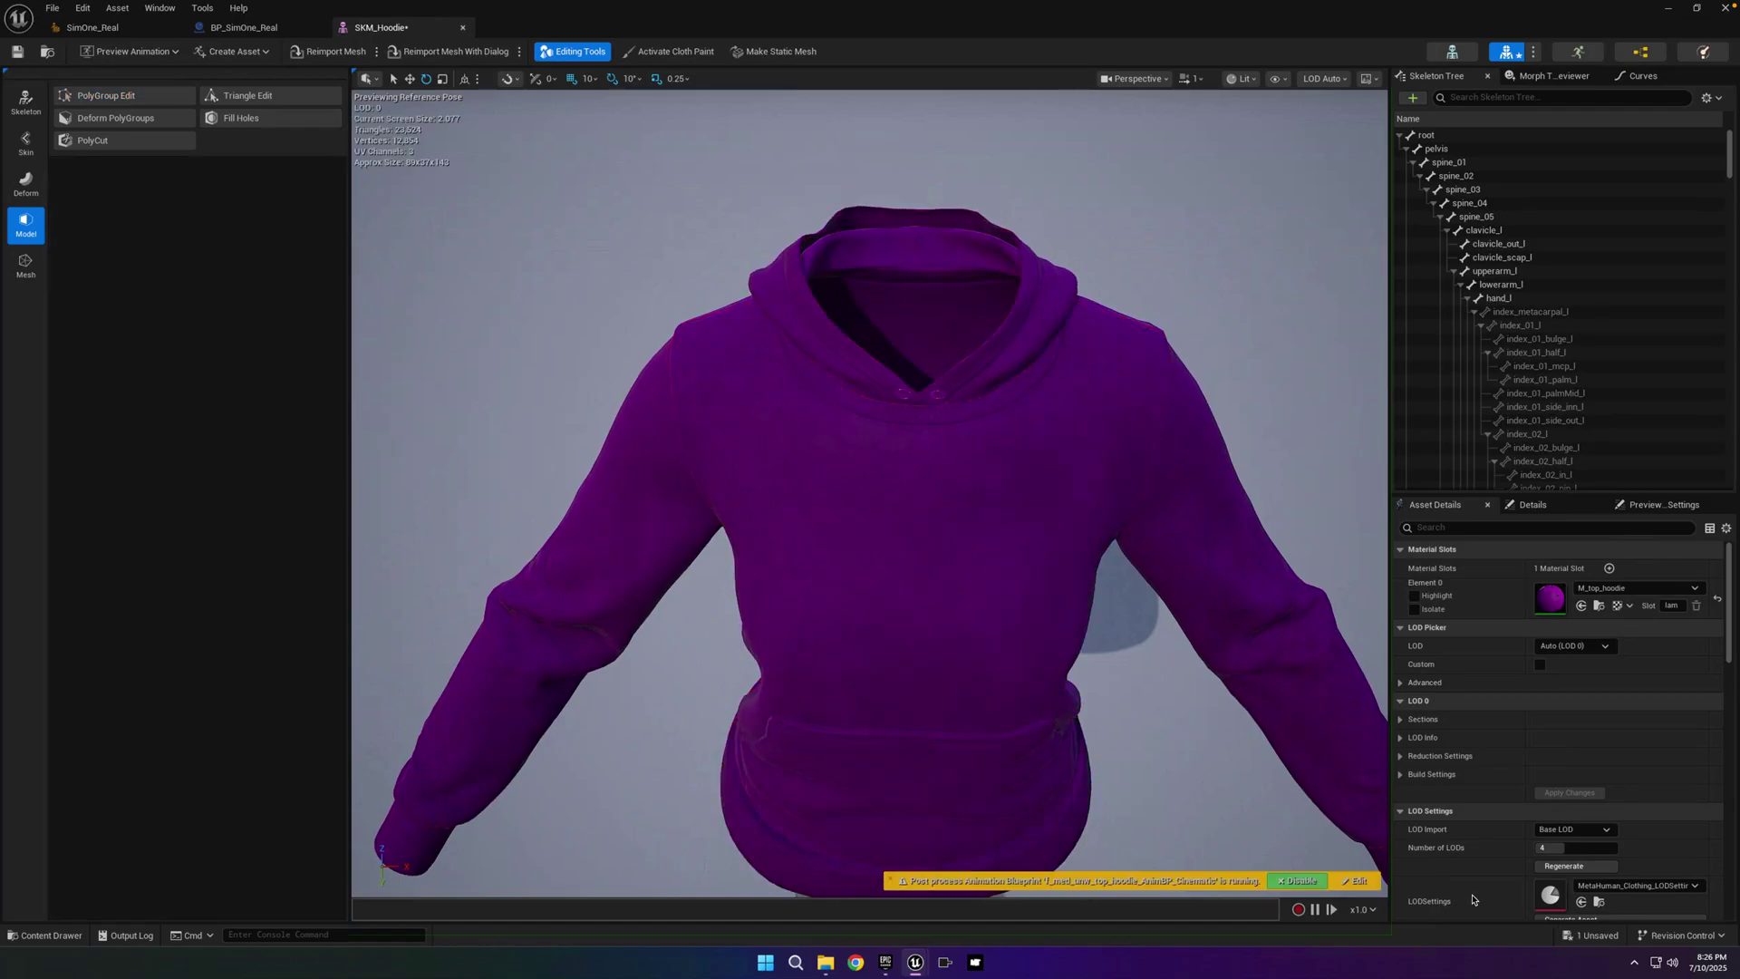
key("ctrl+s")
left_click(979, 632)
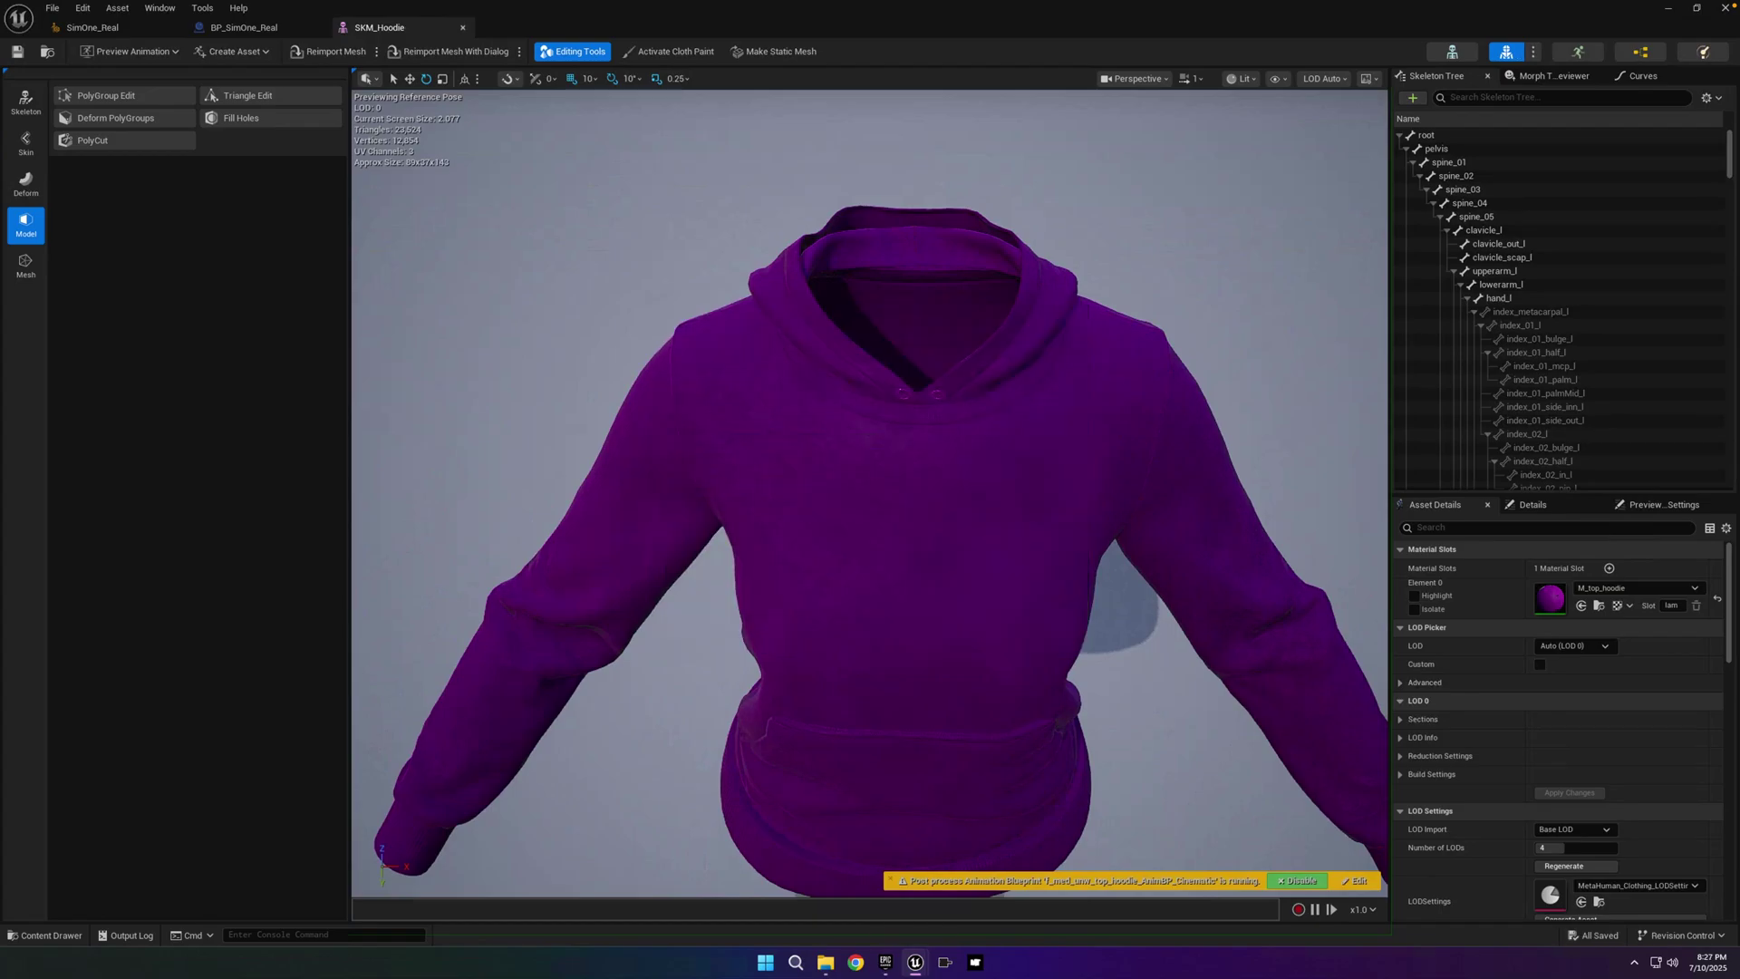
- Add a ClothAsset named CA_Hoodie beside SKM_Hoodie in the Hoodie folder and open it
left_click(462, 27)
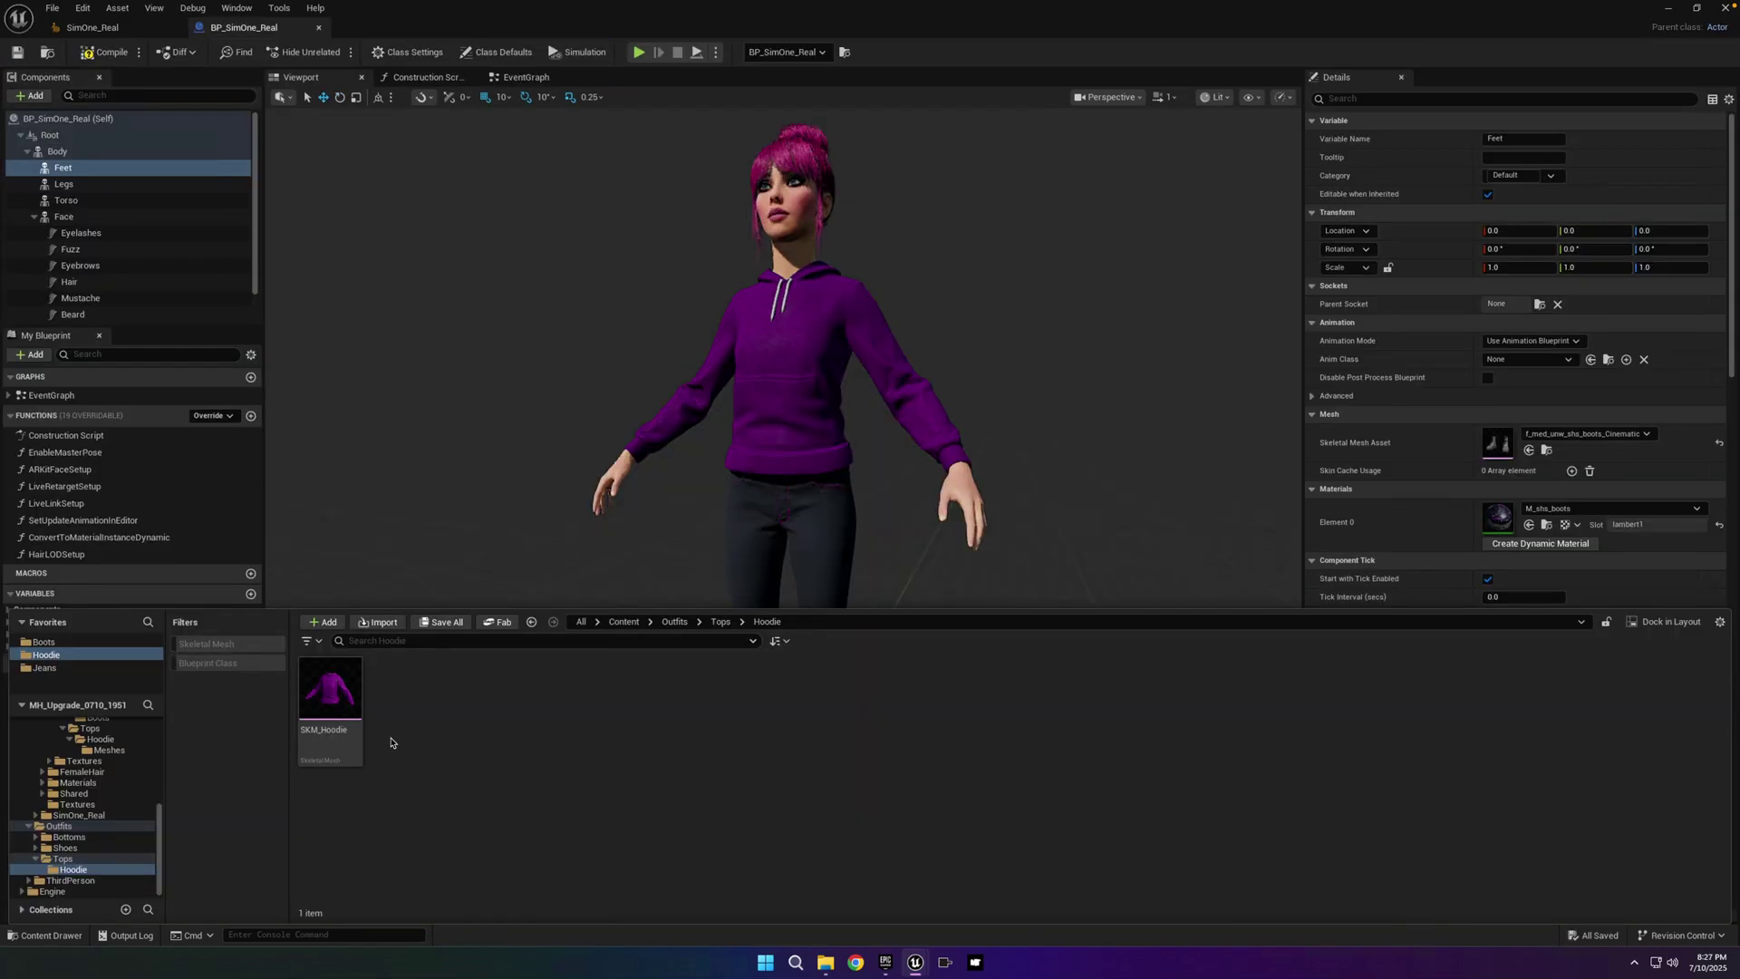
right_click(435, 662)
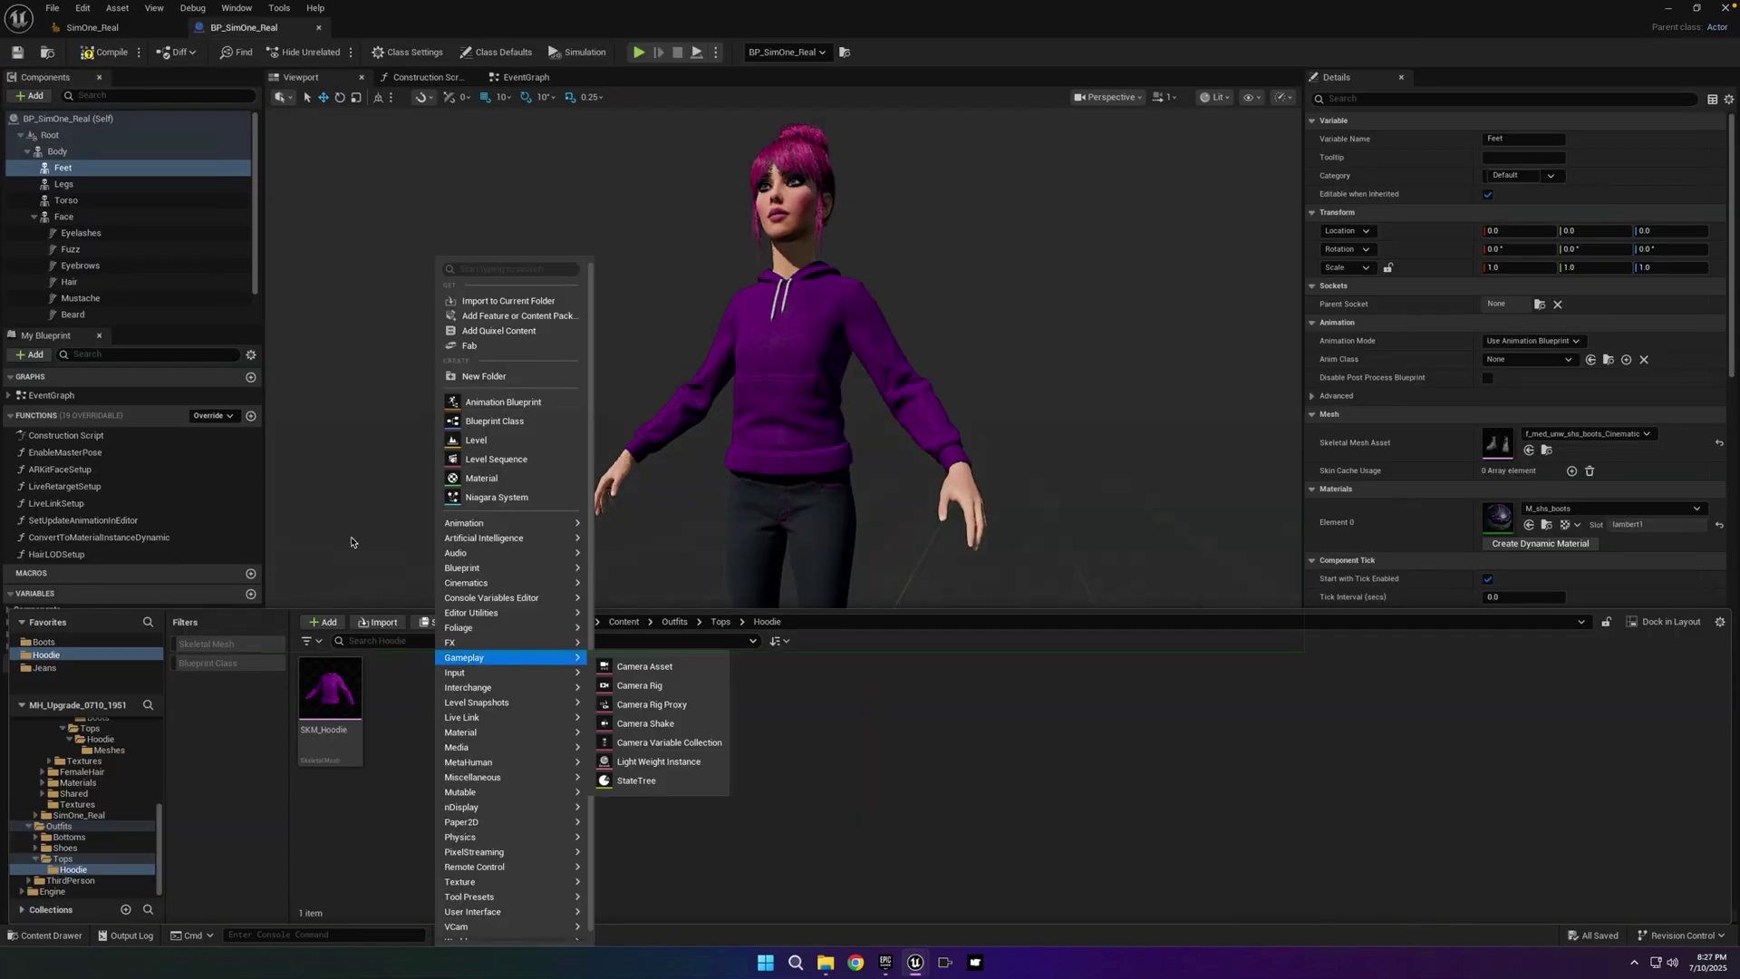
type("clo")
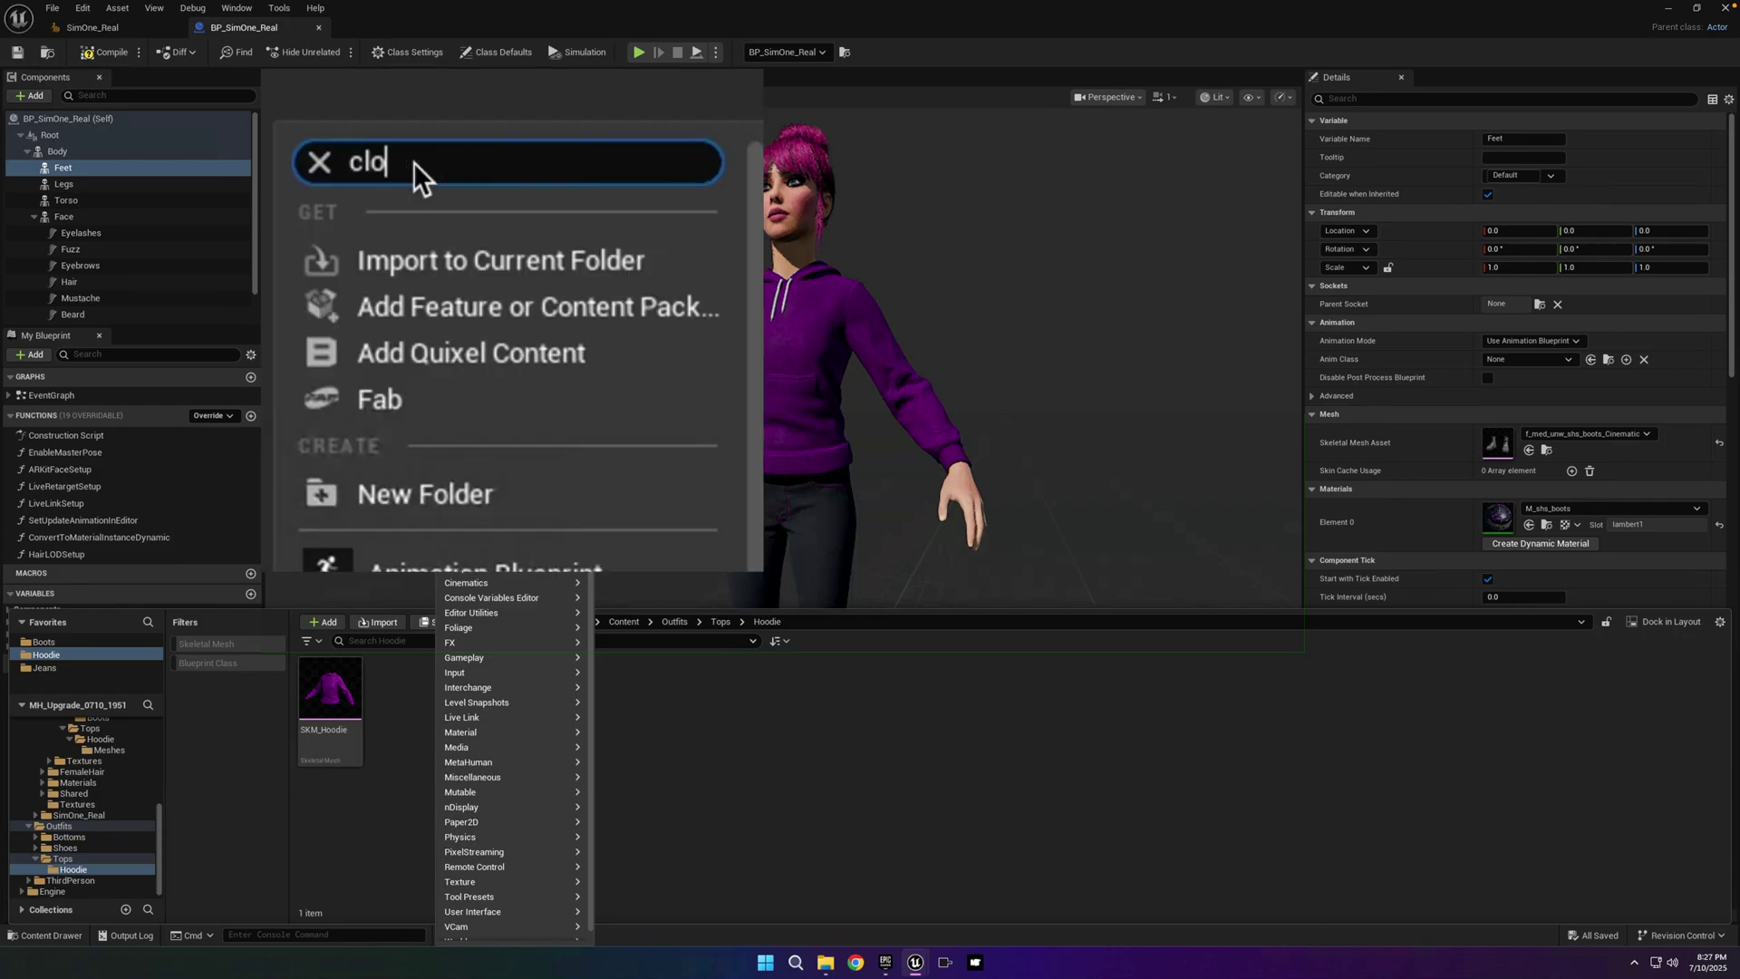
type("th")
left_click(416, 250)
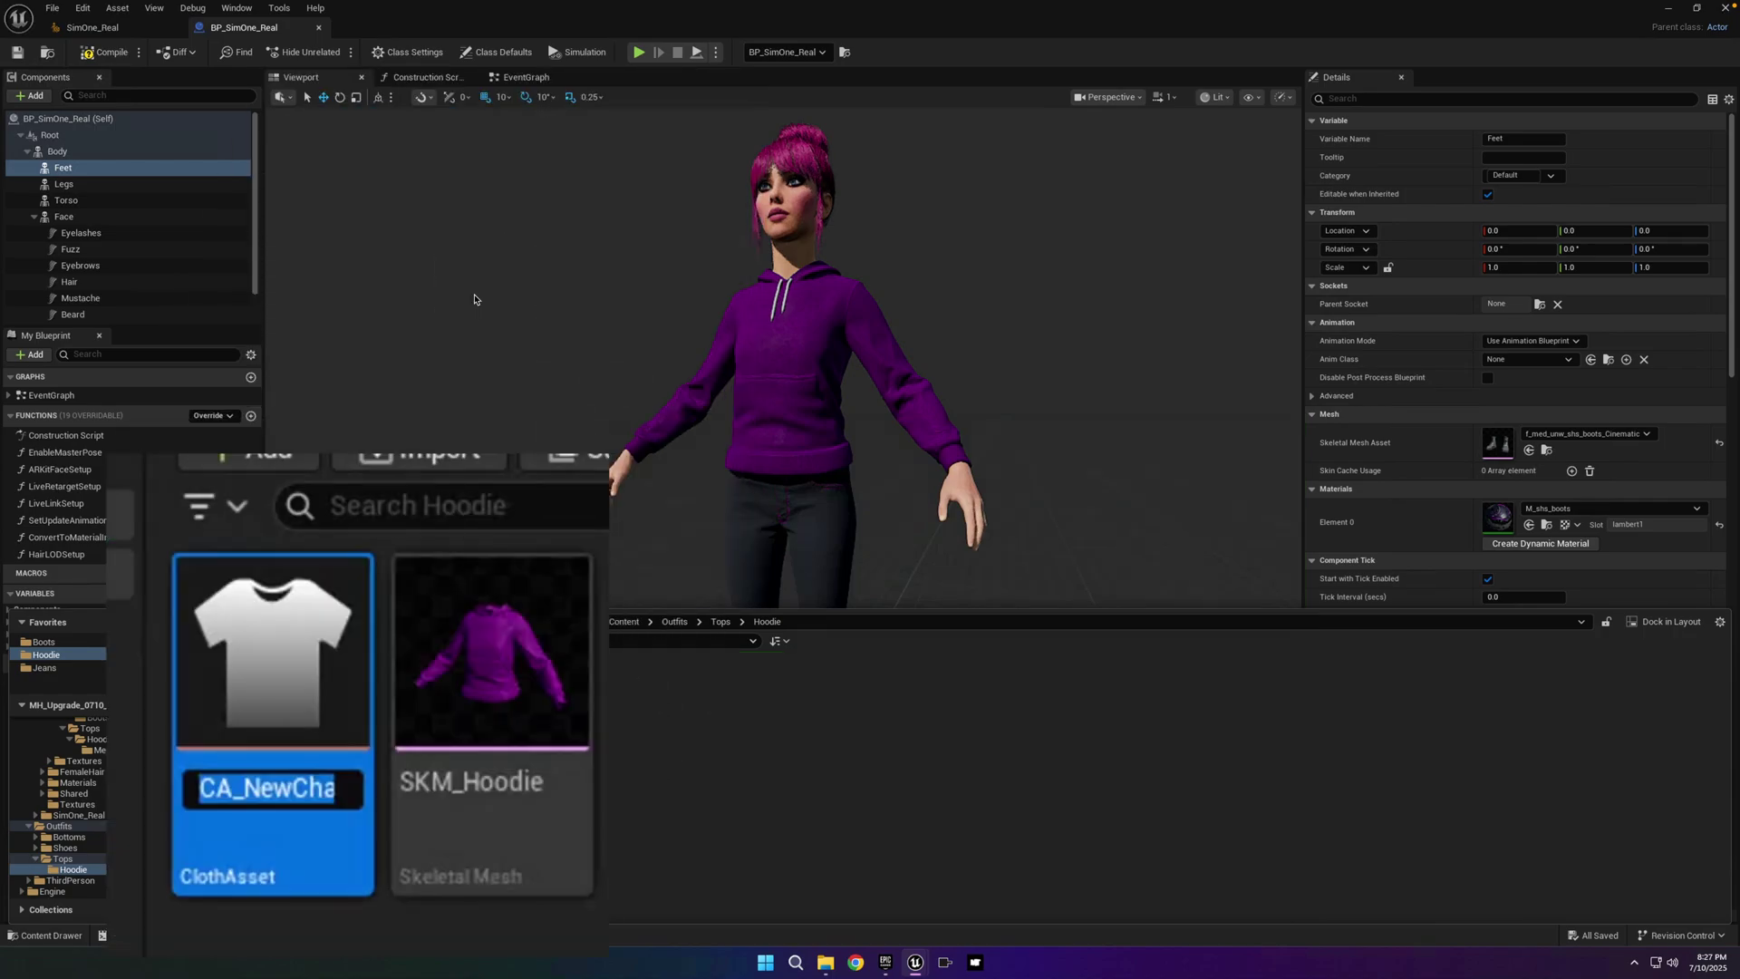
type("CA_Hoodie")
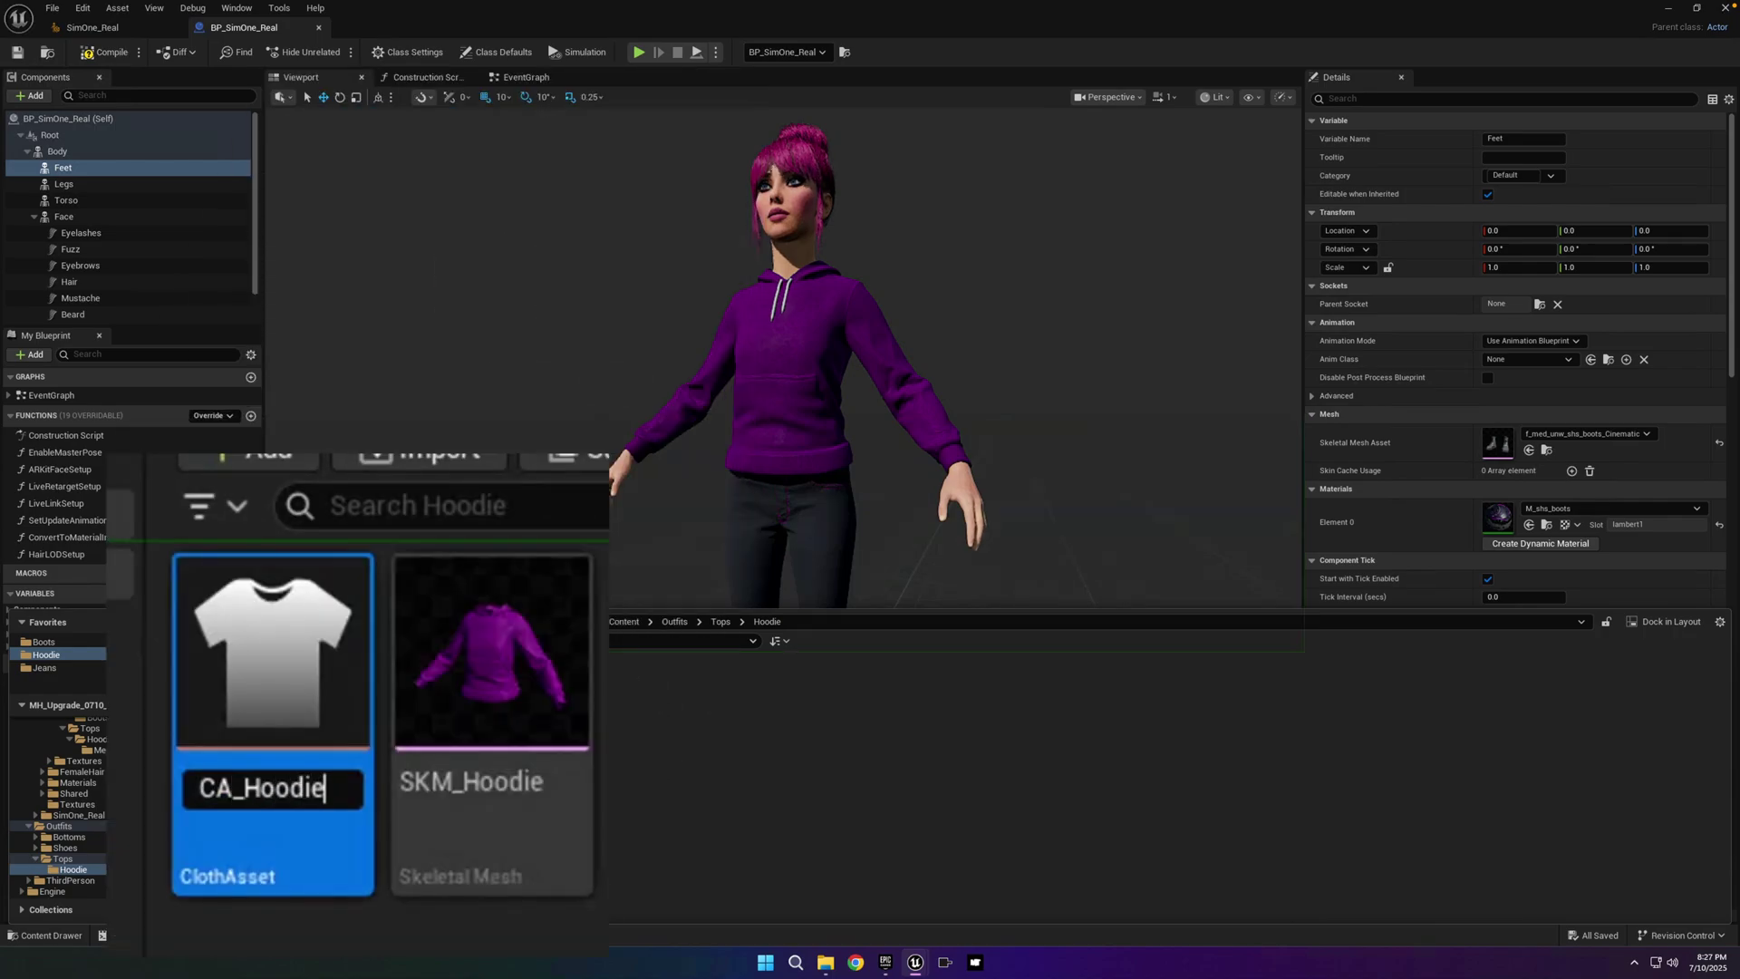
key("Return")
double_click(239, 658)
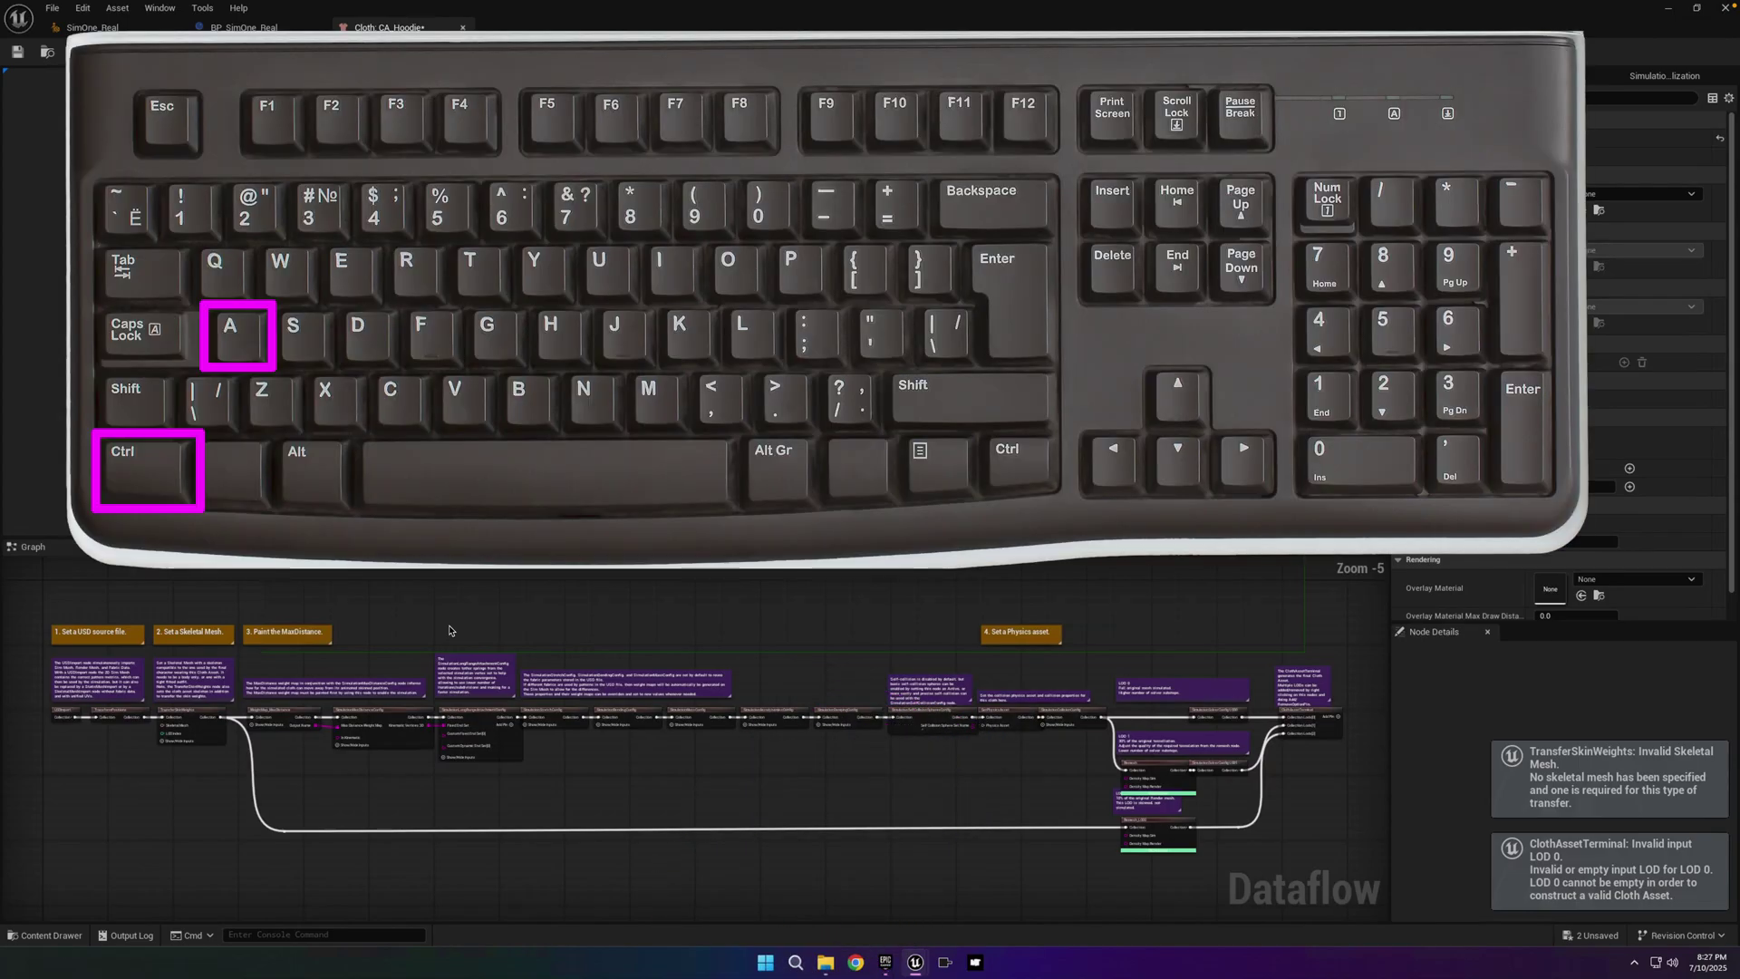
- Clear the Dataflow graph and add a SkeletalMeshImport node
key("ctrl+a")
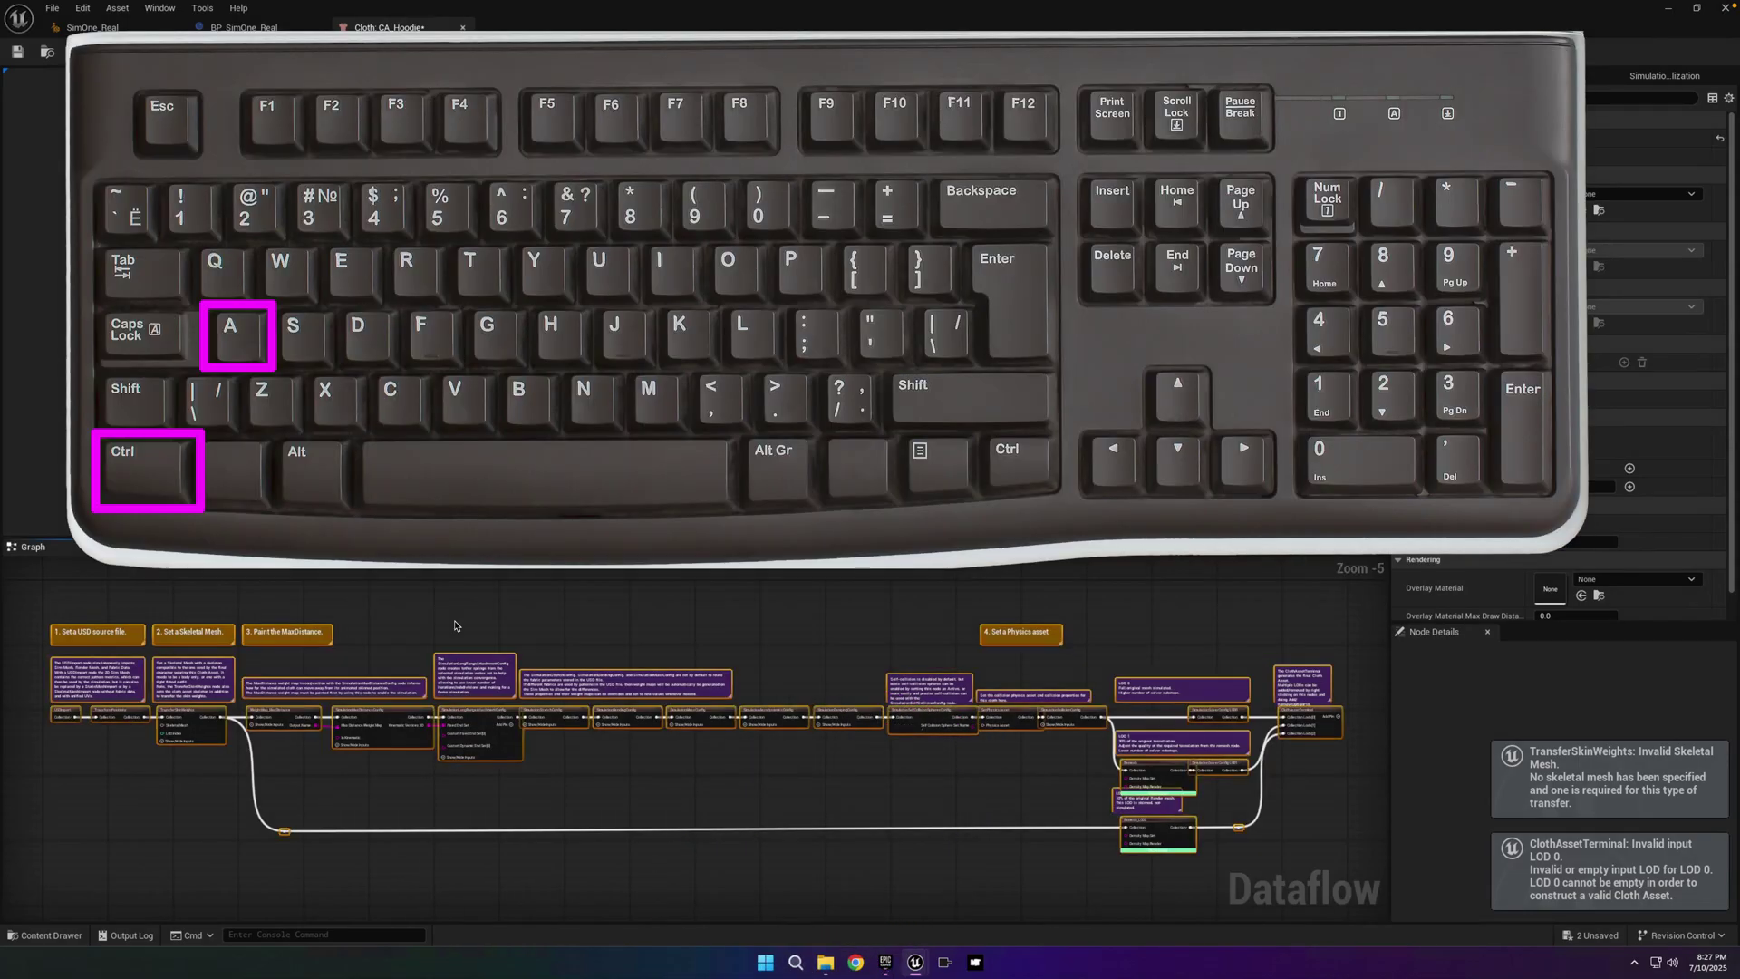
key("Delete")
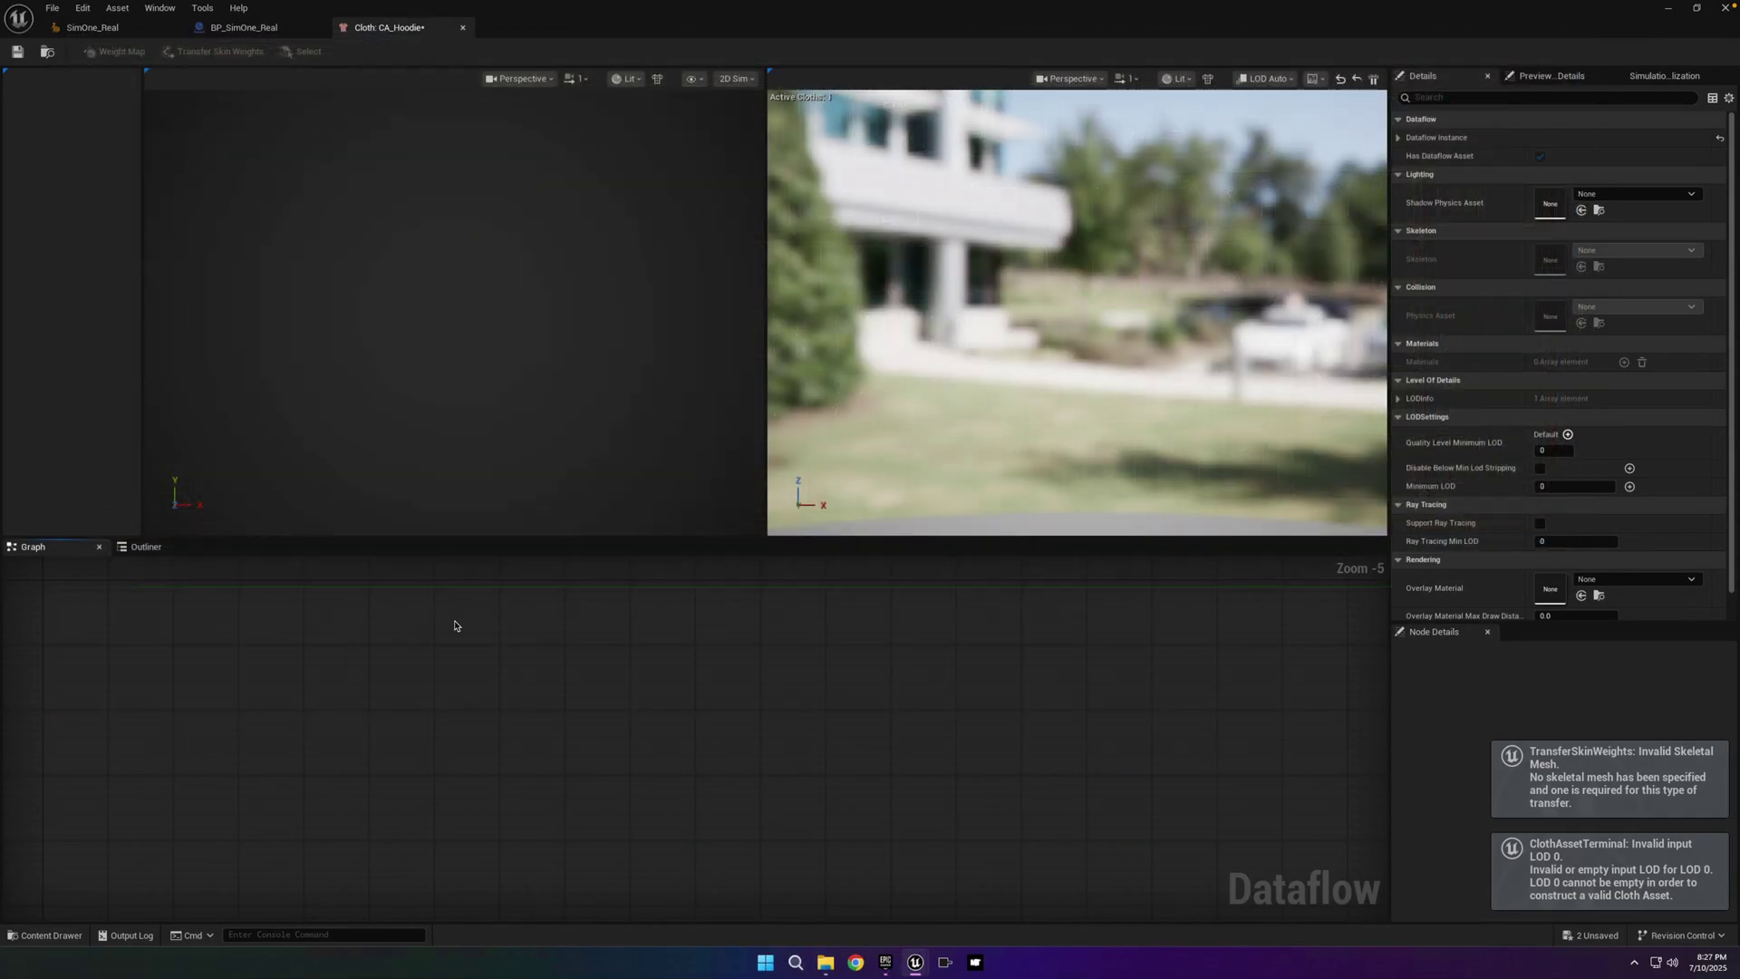
right_click(456, 625)
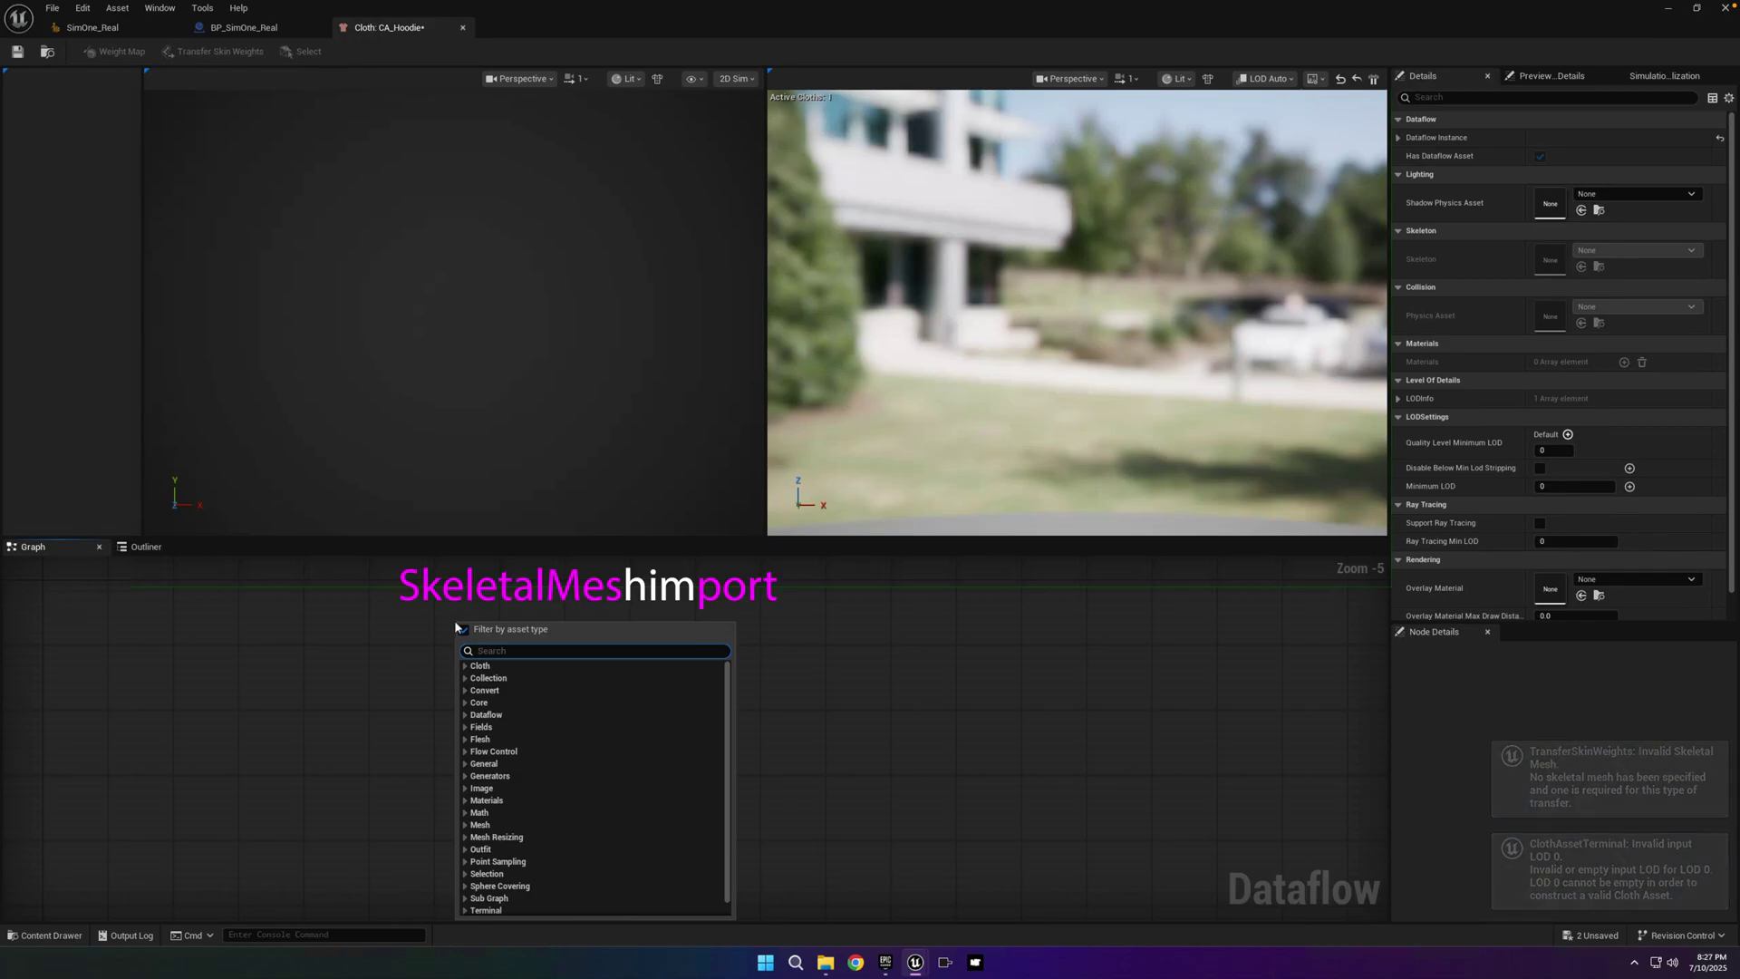
type("him")
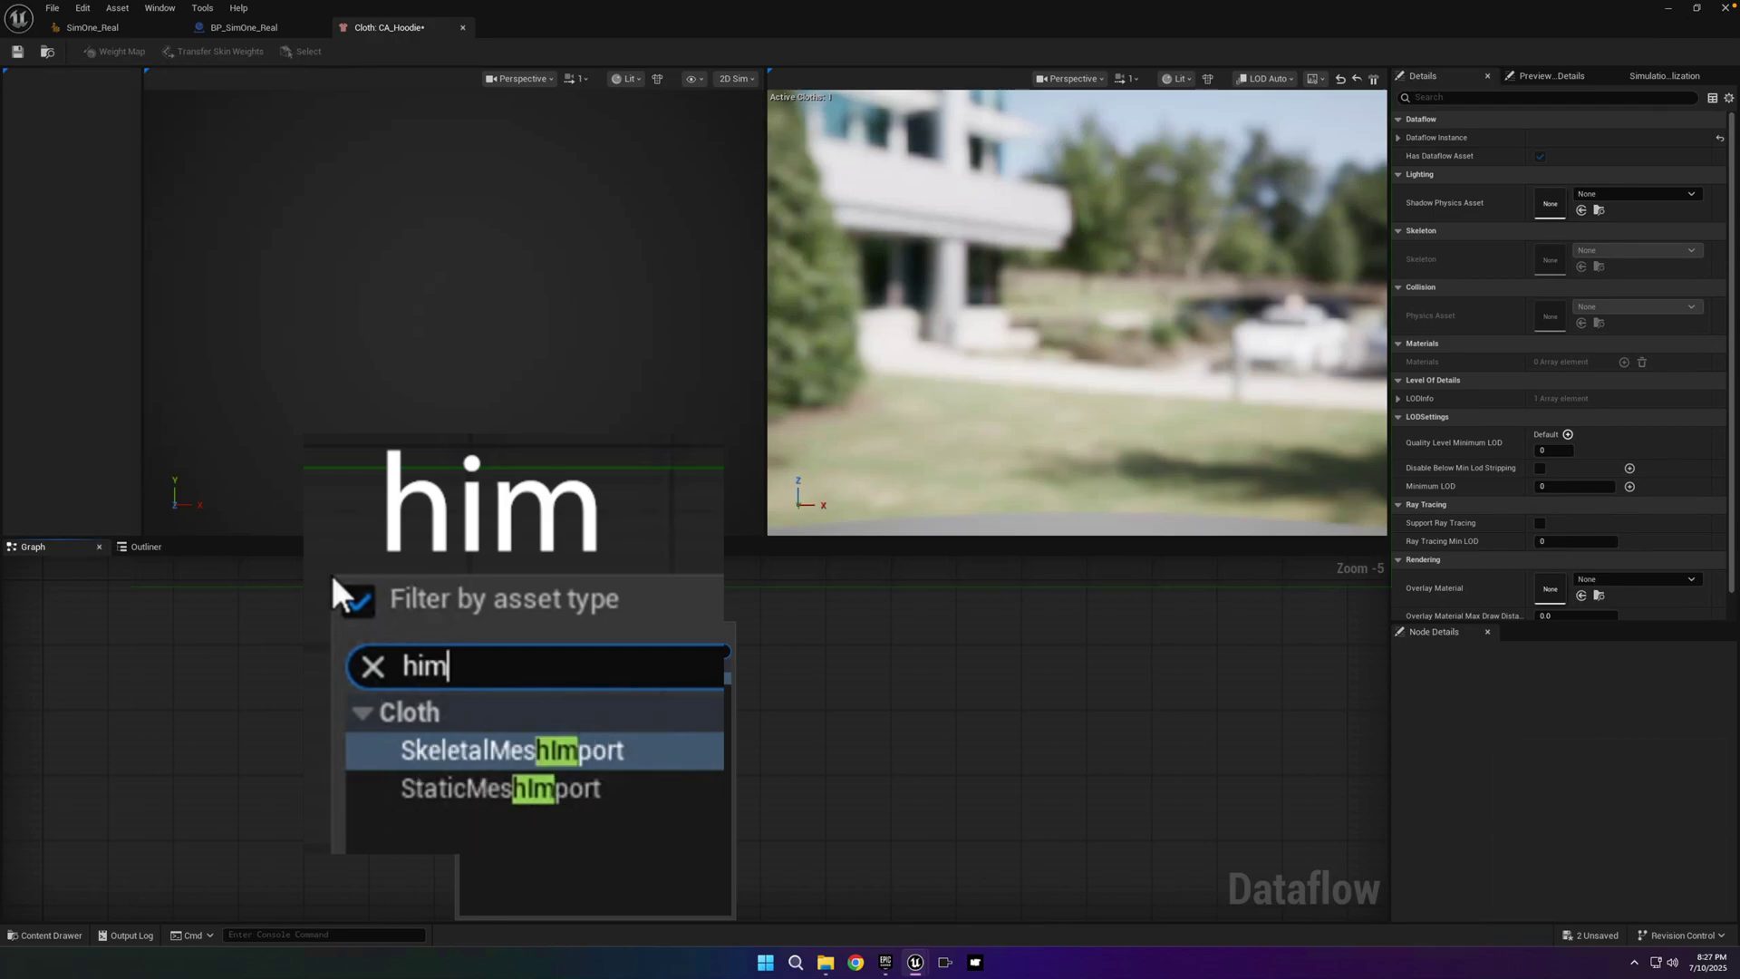
key("Return")
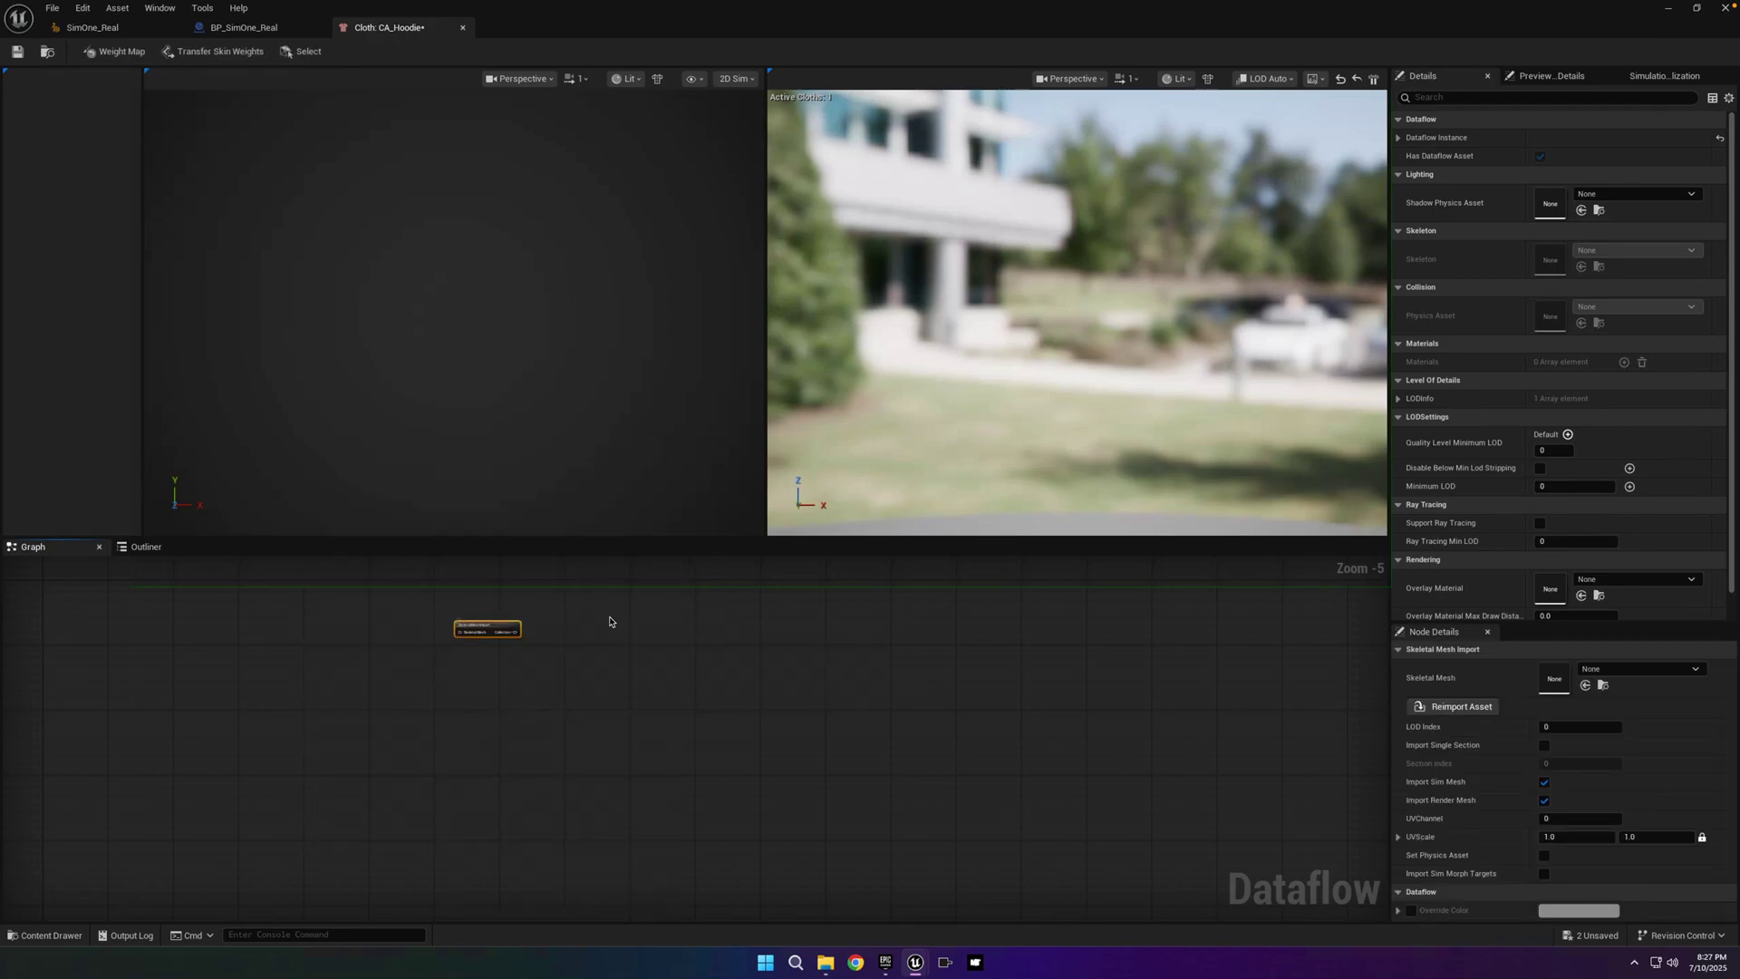
key("f")
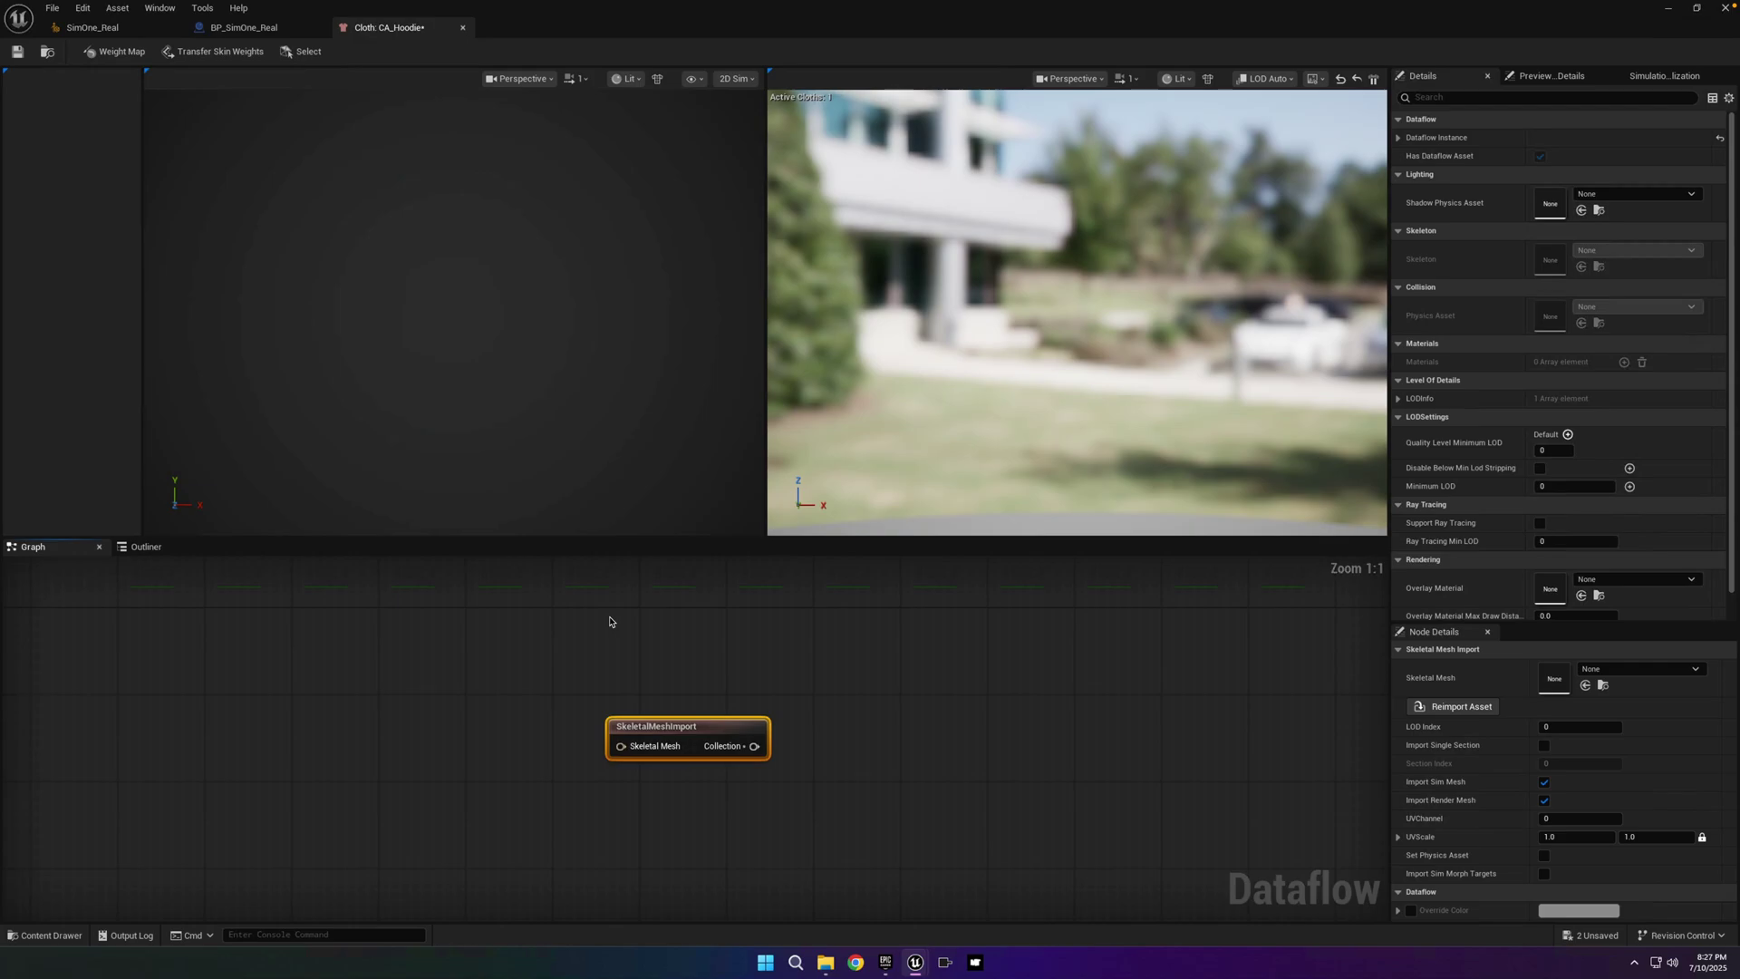
- Assign SKM_Hoodie to the import node, wire Collection into a ClothAssetTerminal, and save
key("ctrl+space")
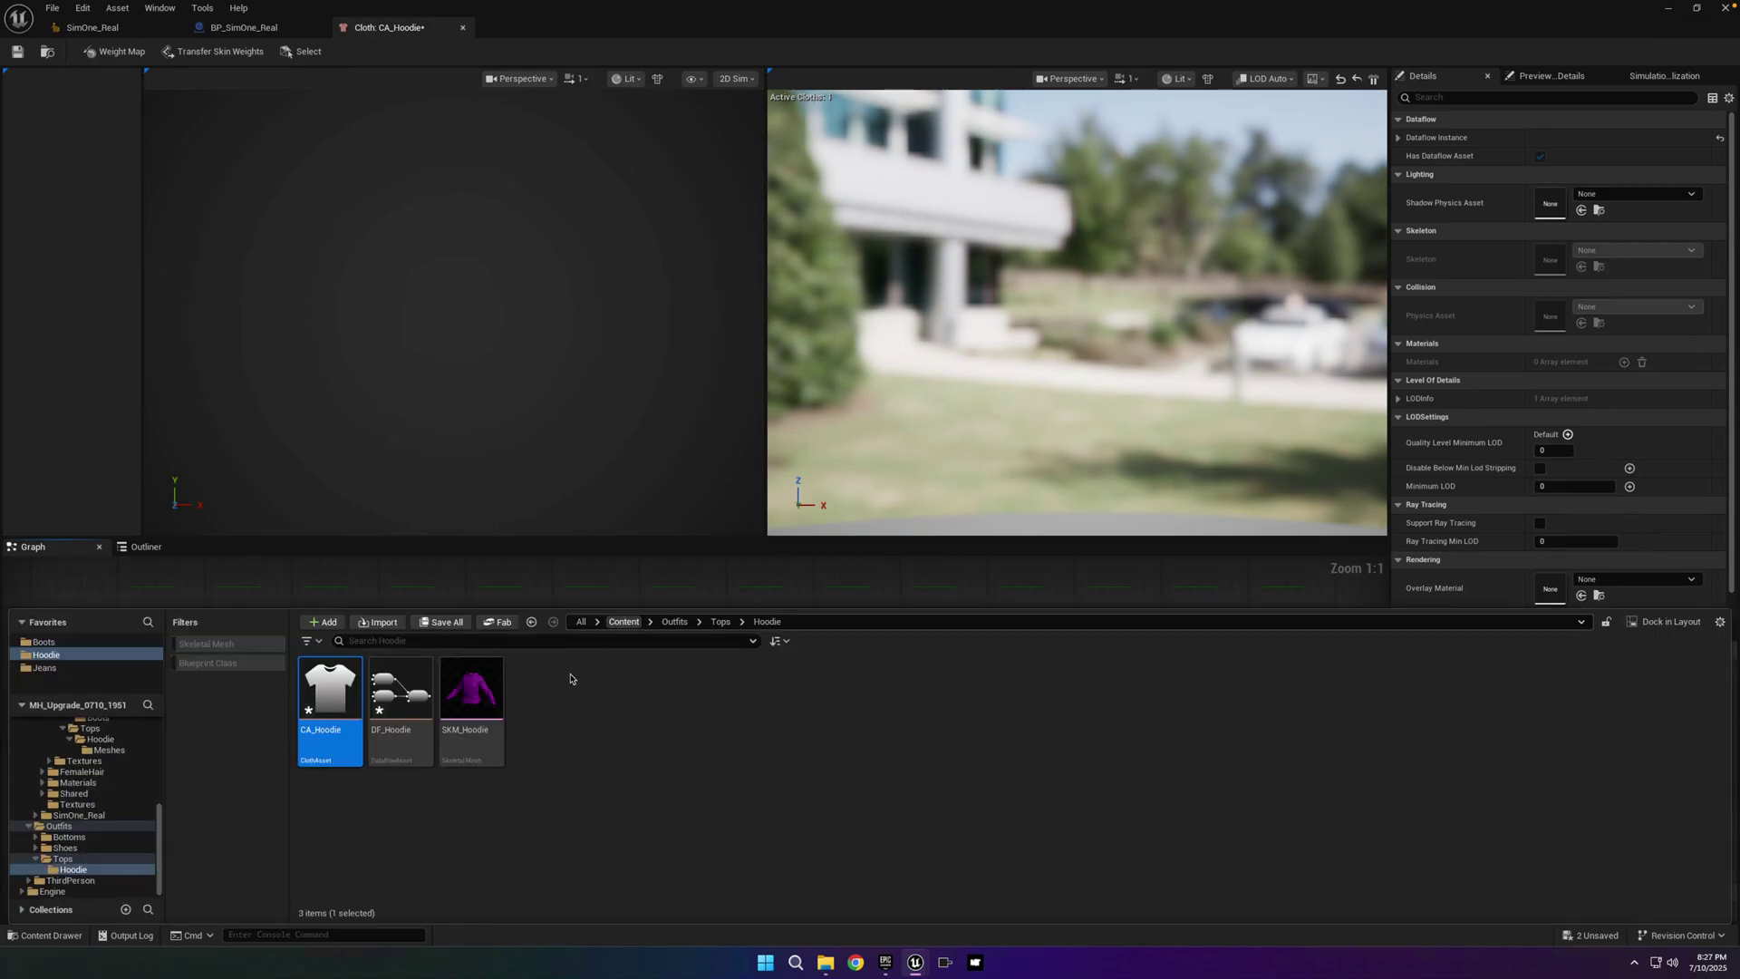
left_click(472, 689)
left_click_drag(472, 688, 1595, 680)
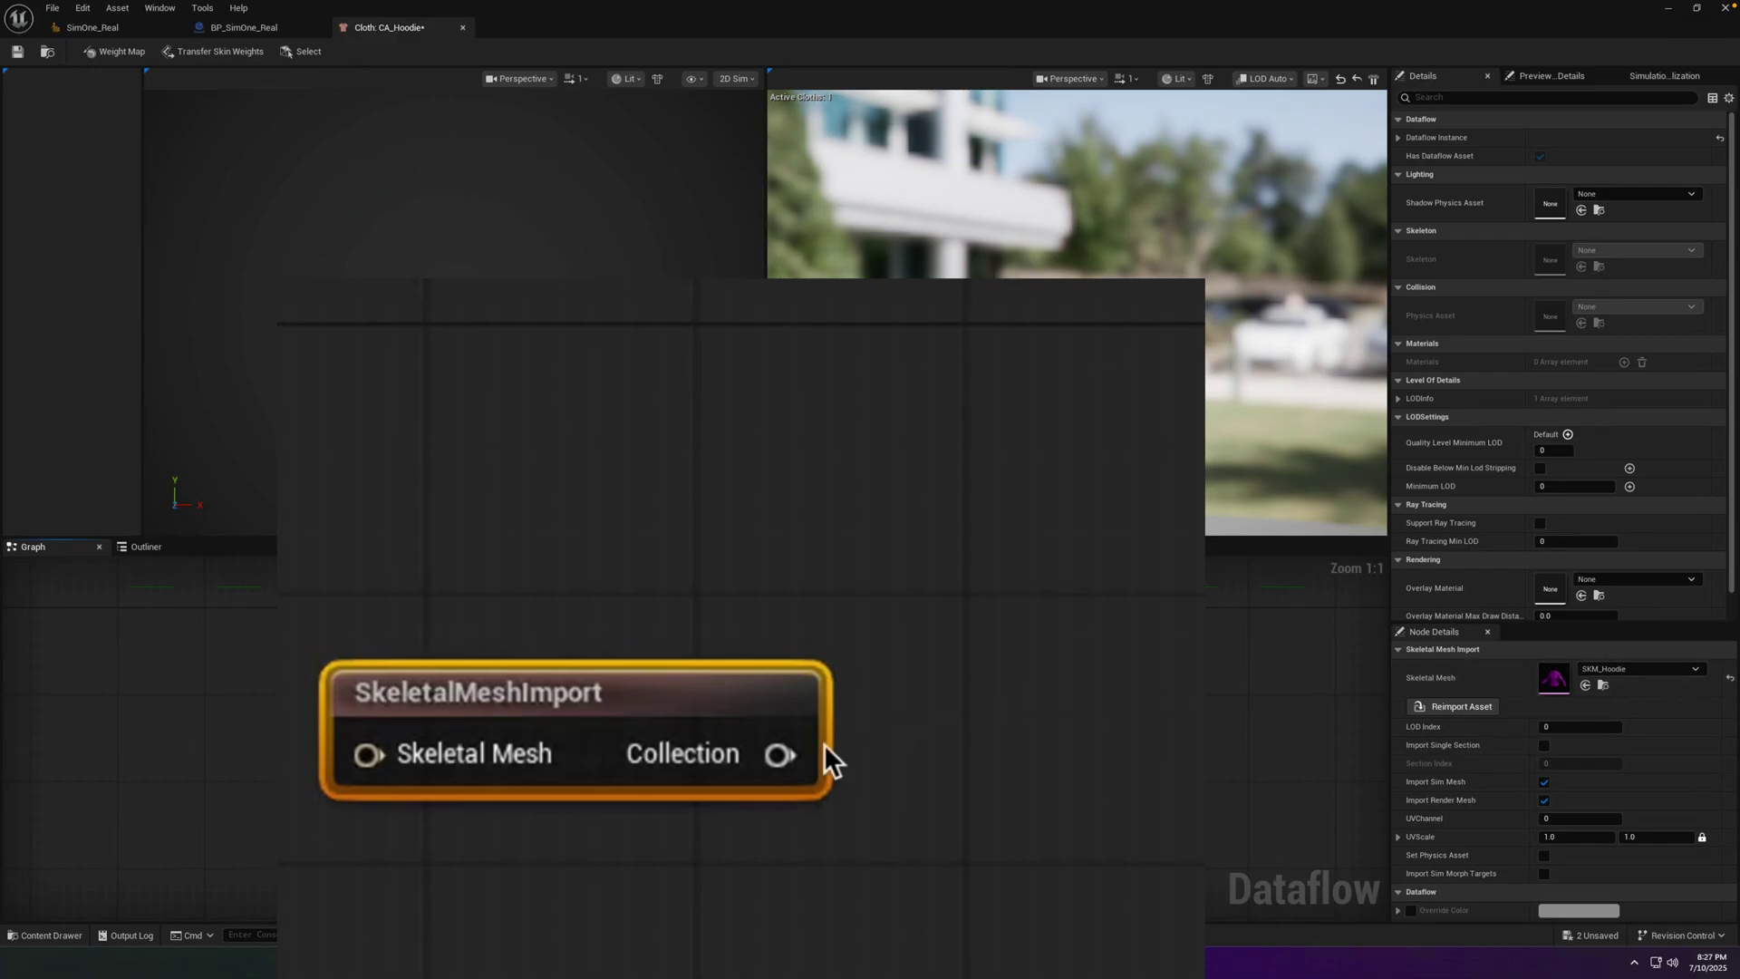
left_click_drag(753, 746, 861, 683)
left_click_drag(1116, 553, 691, 893)
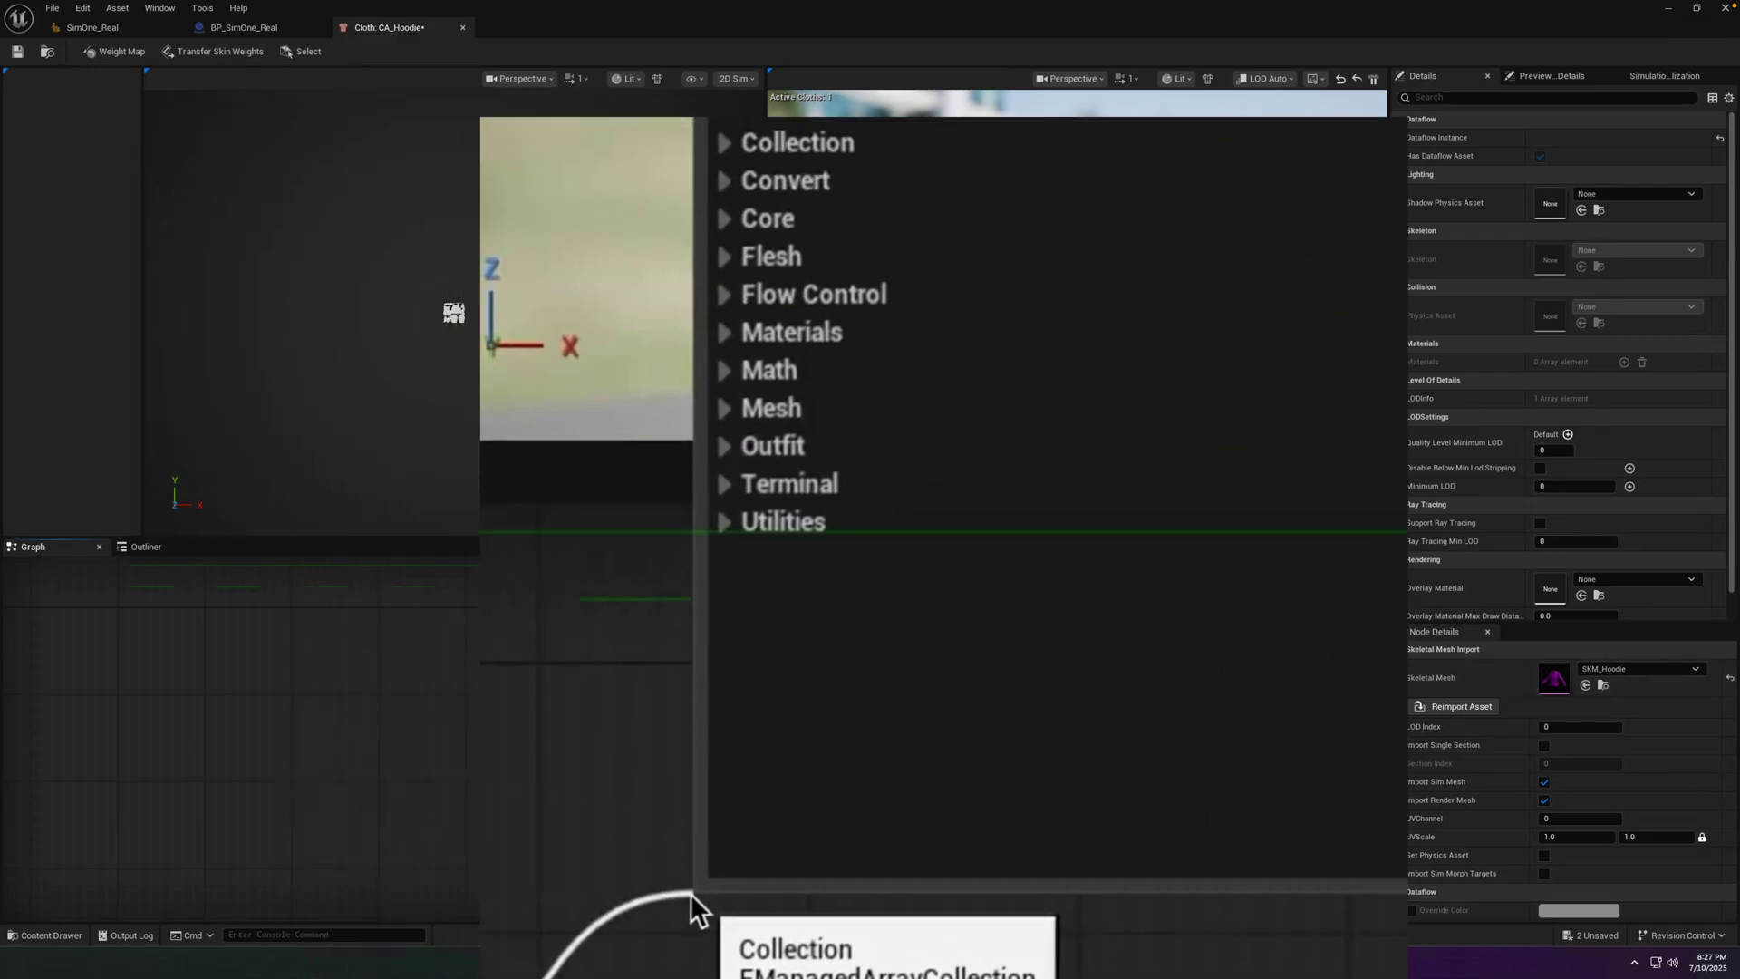
type("cloth")
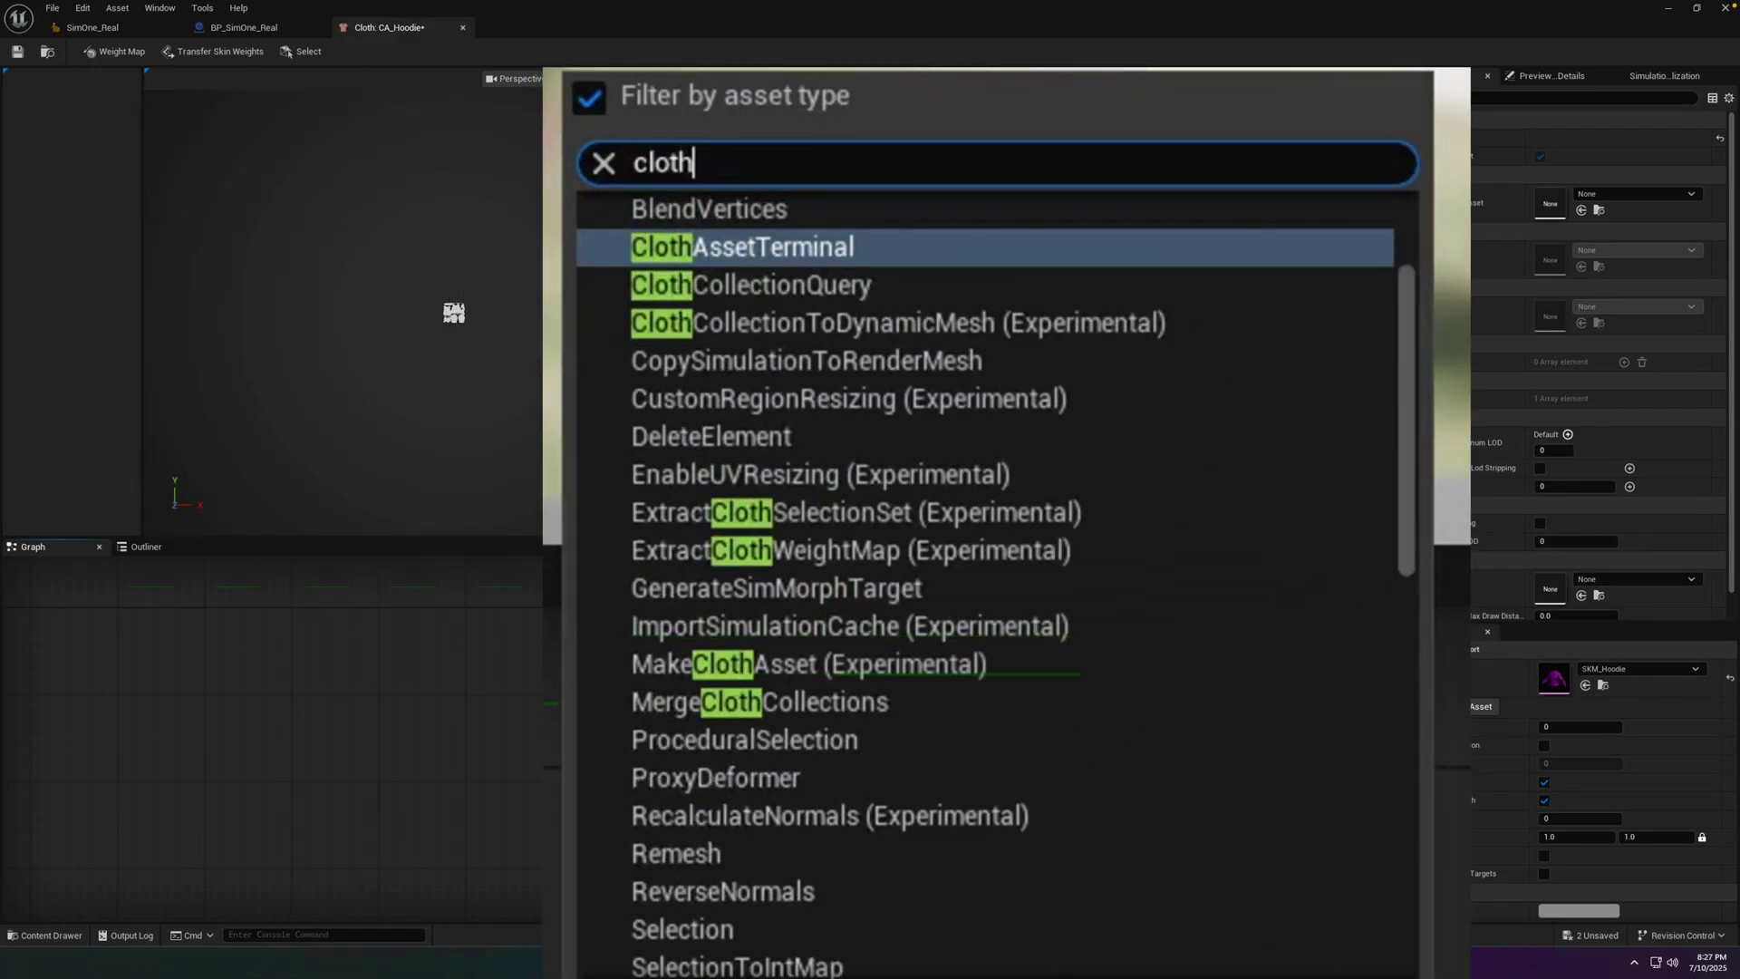
key("Return")
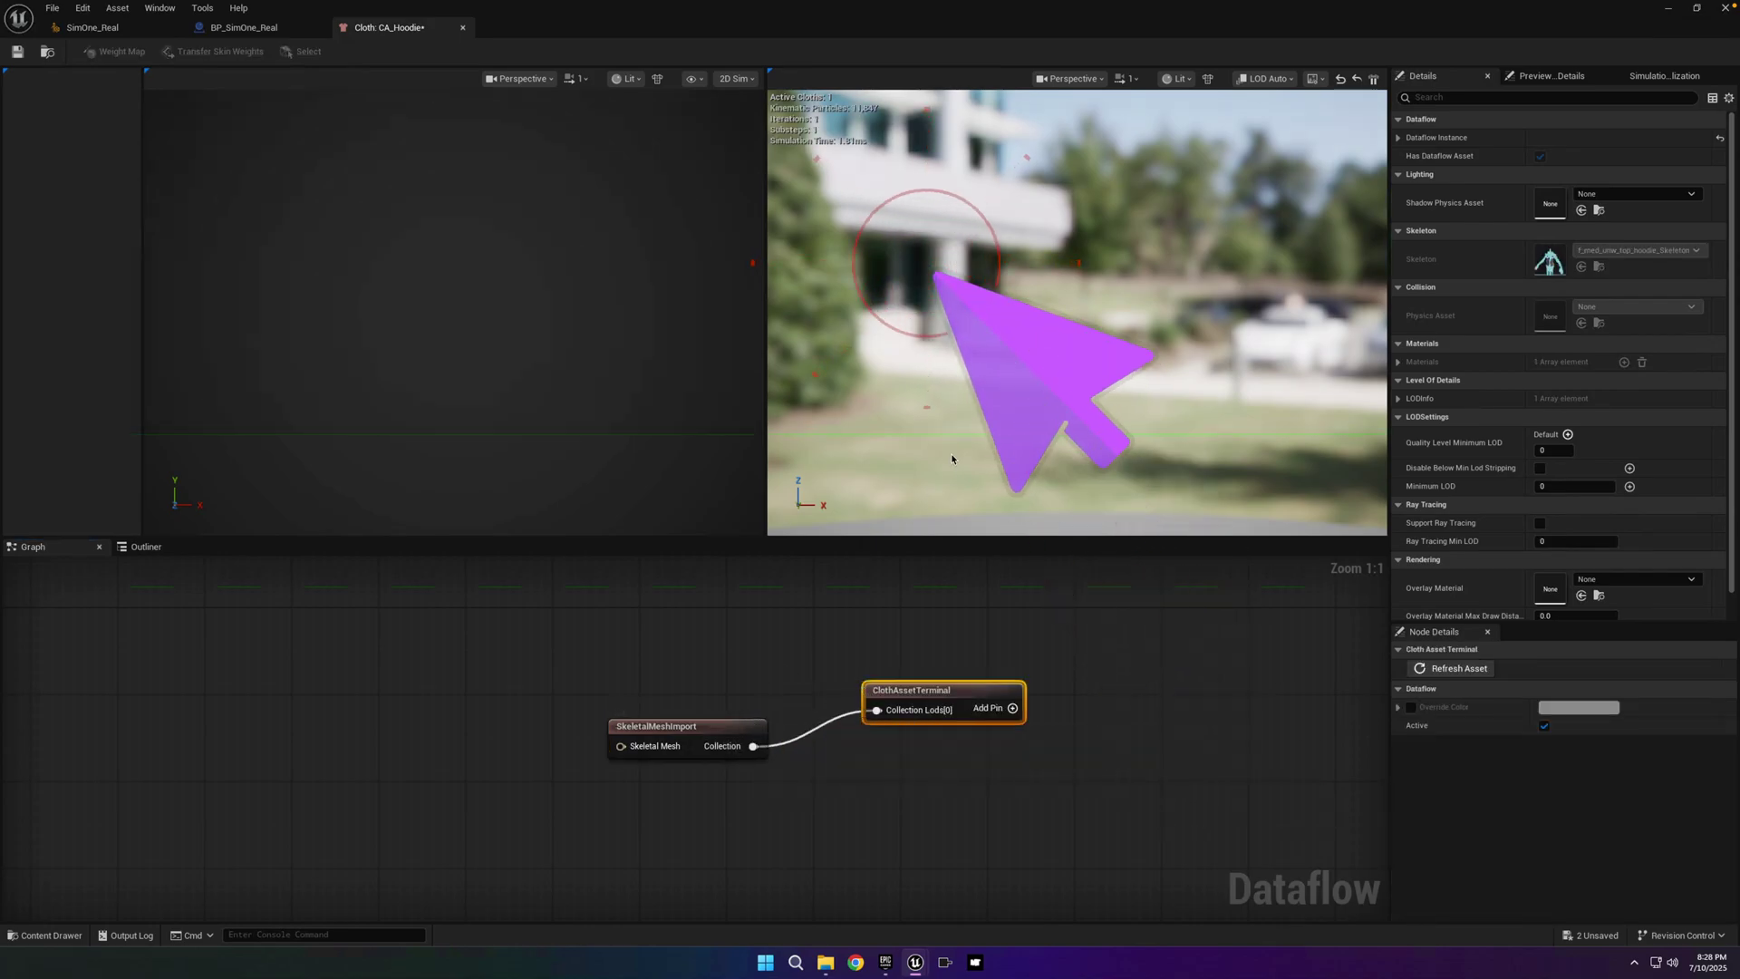
left_click(17, 51)
- Create a Resizable Outfit OutfitAsset named OA_Hoodie in the Hoodie folder and open it
left_click(463, 27)
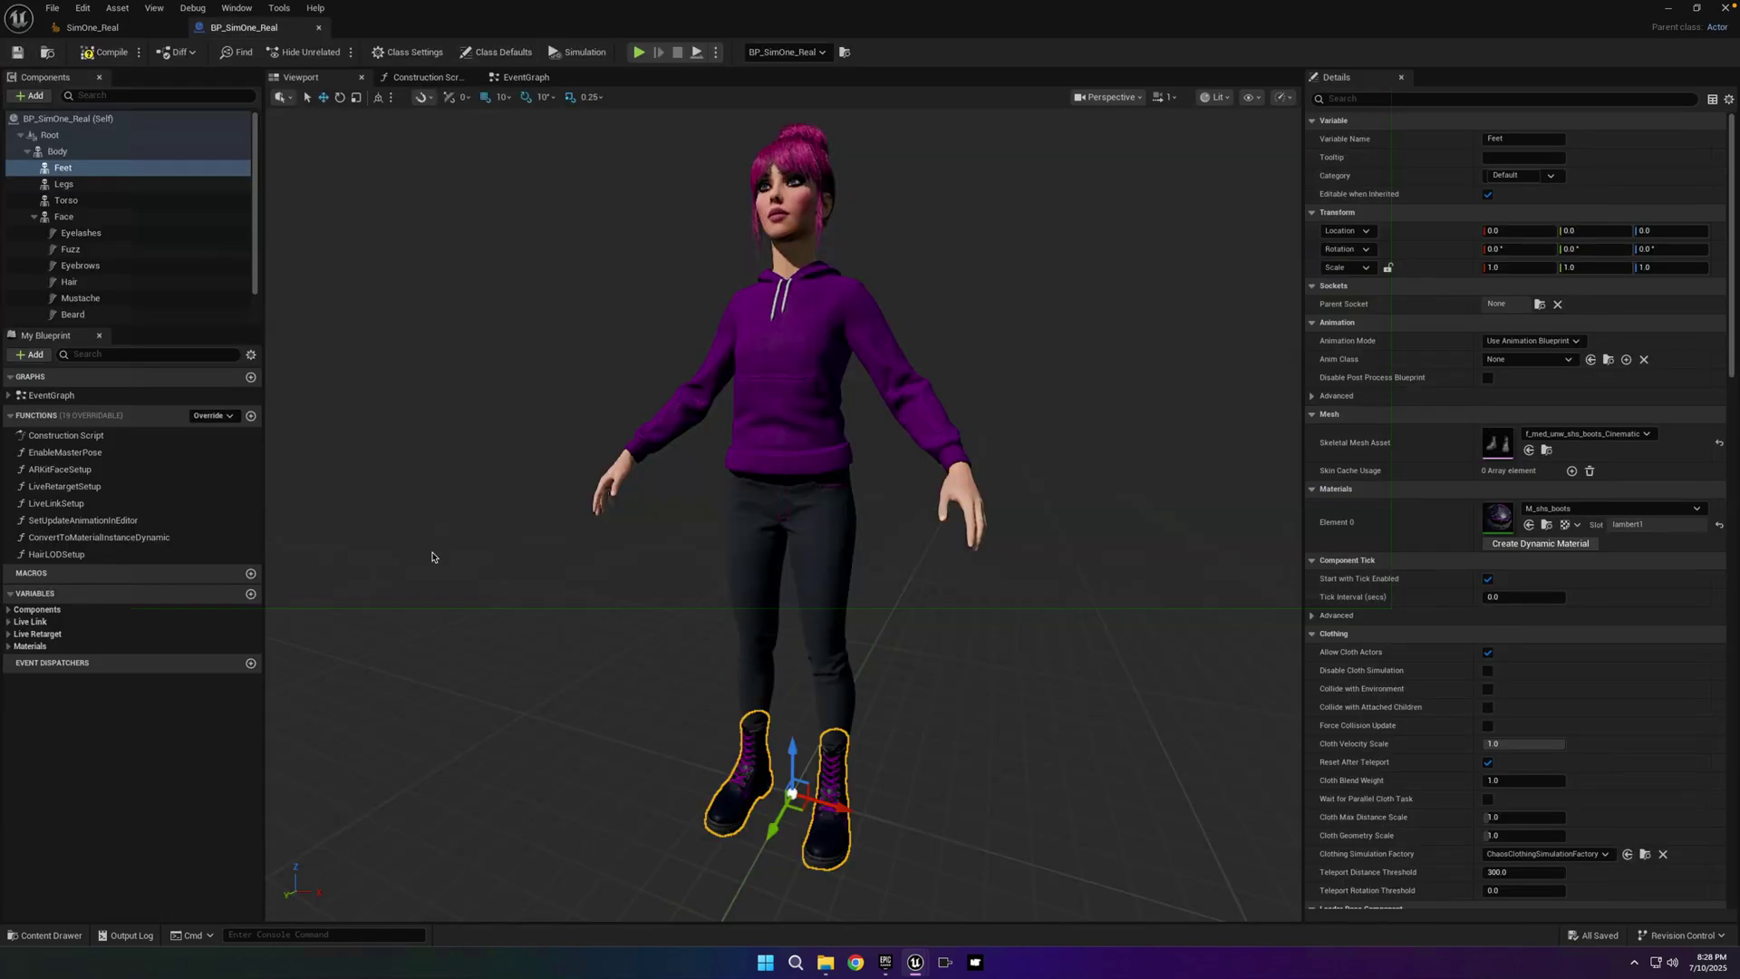
key("ctrl+space")
right_click(569, 737)
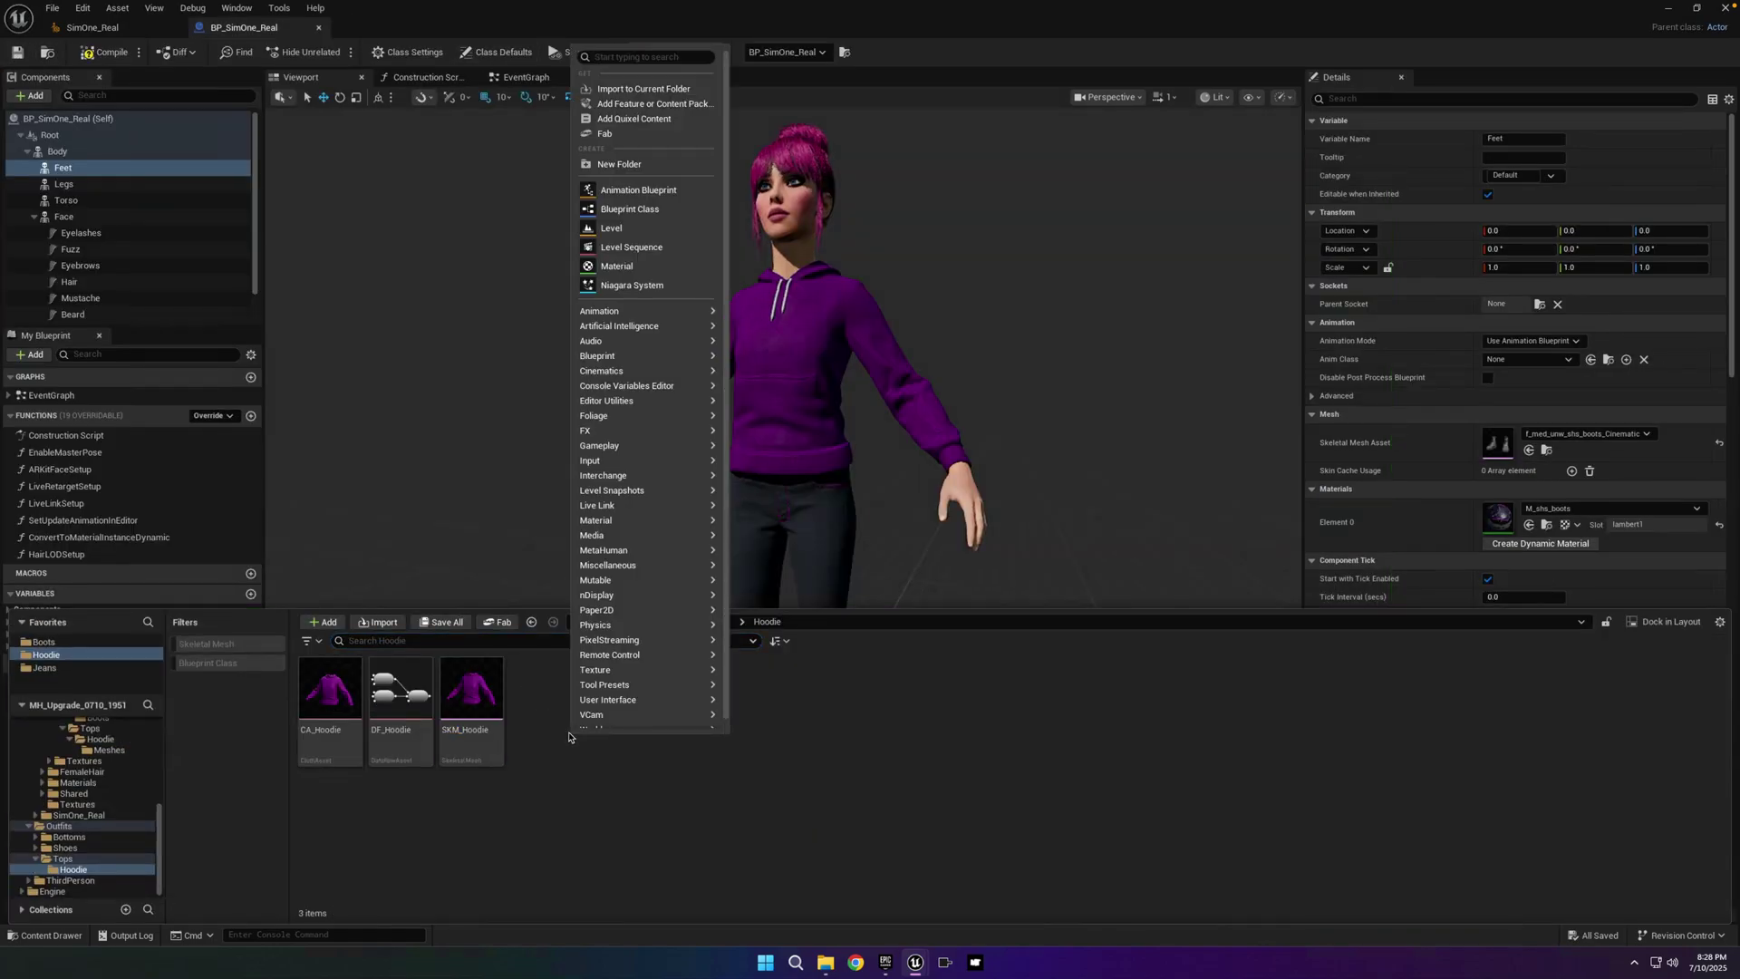
type("outfi")
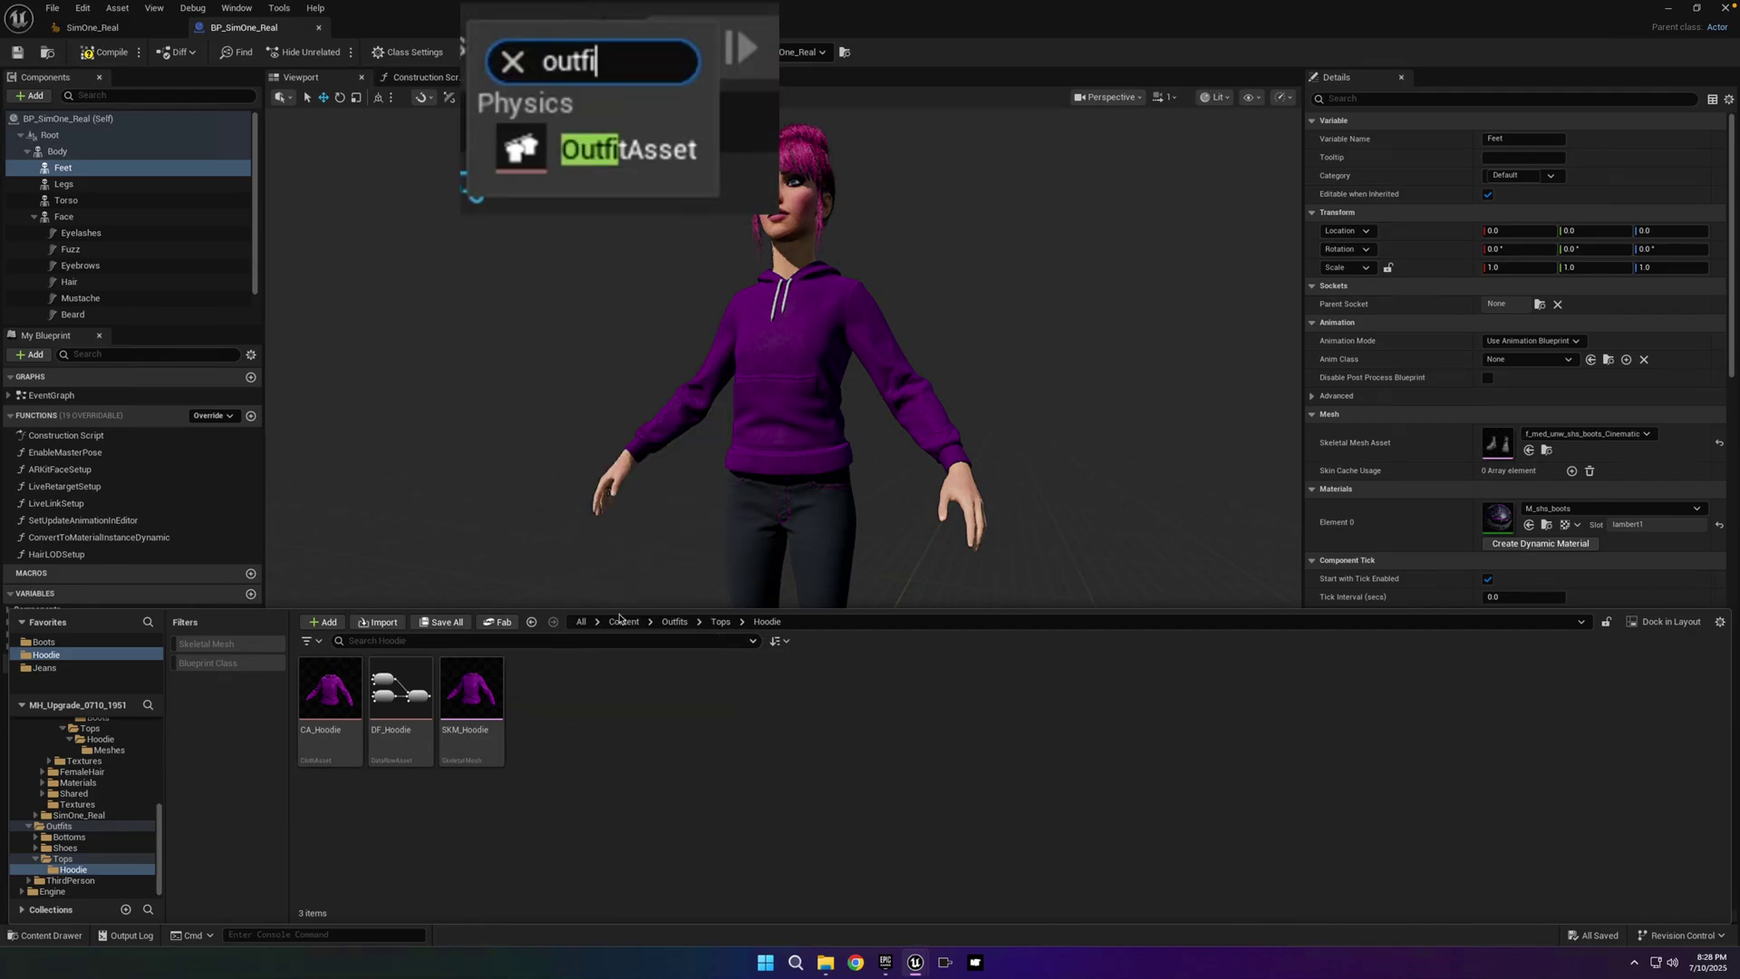
left_click(573, 158)
type("OA_Hoodie")
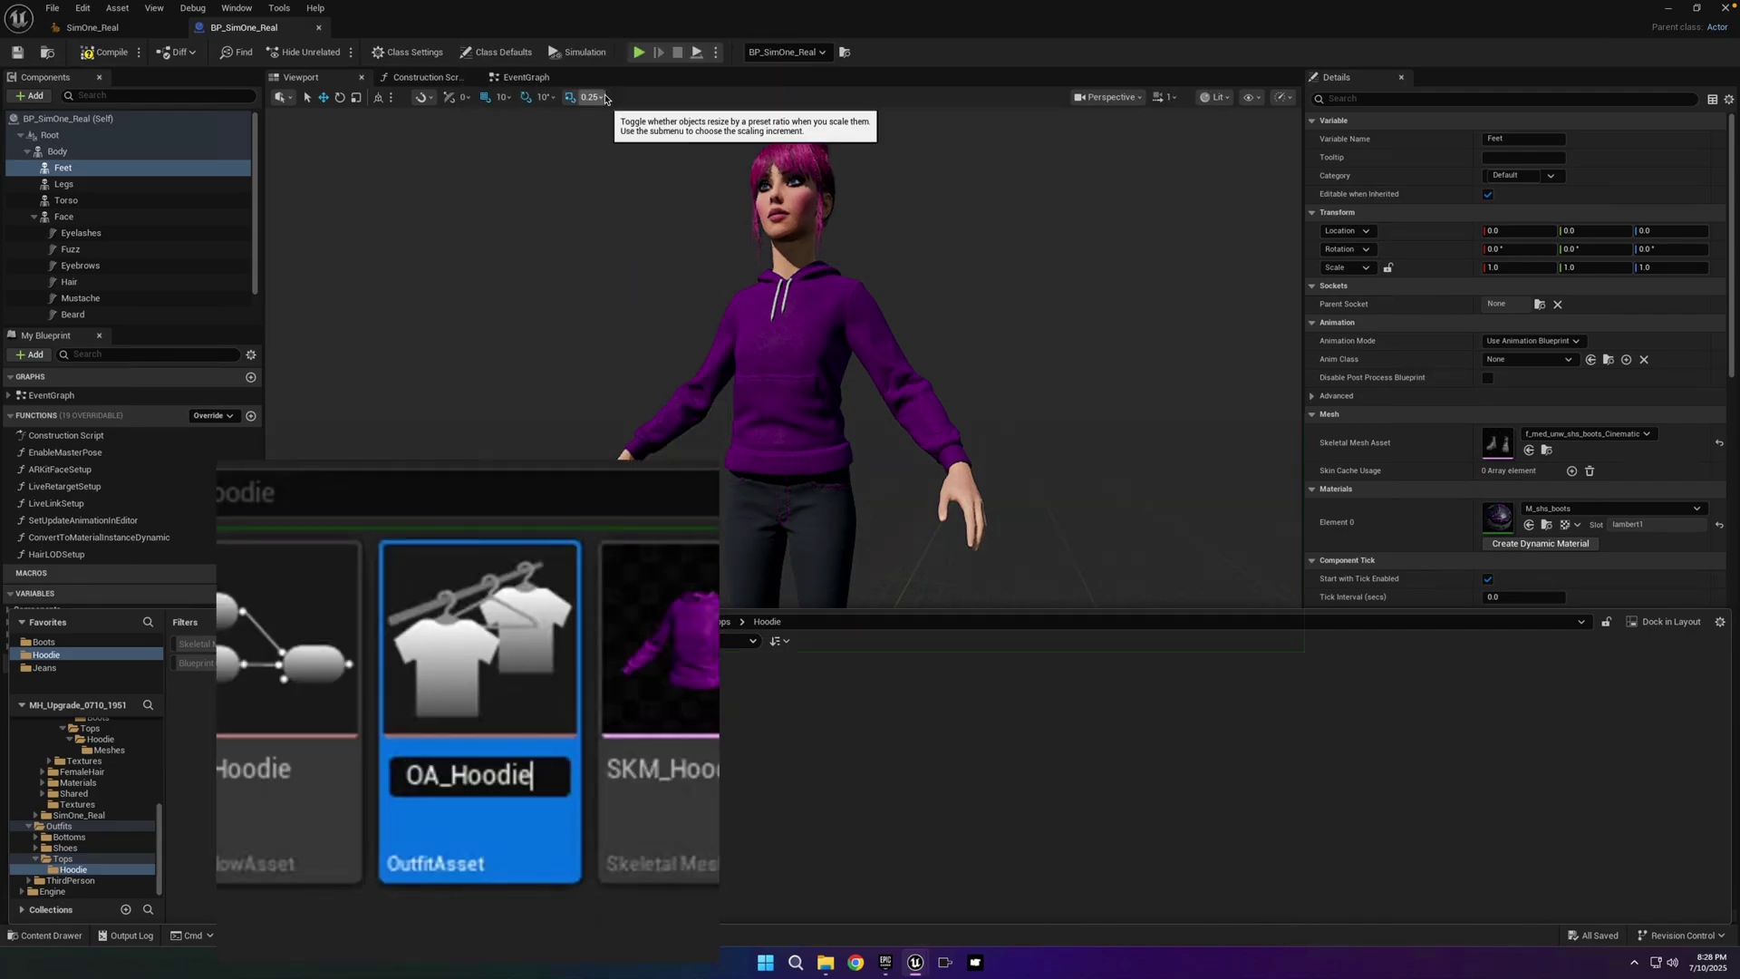
key("Return")
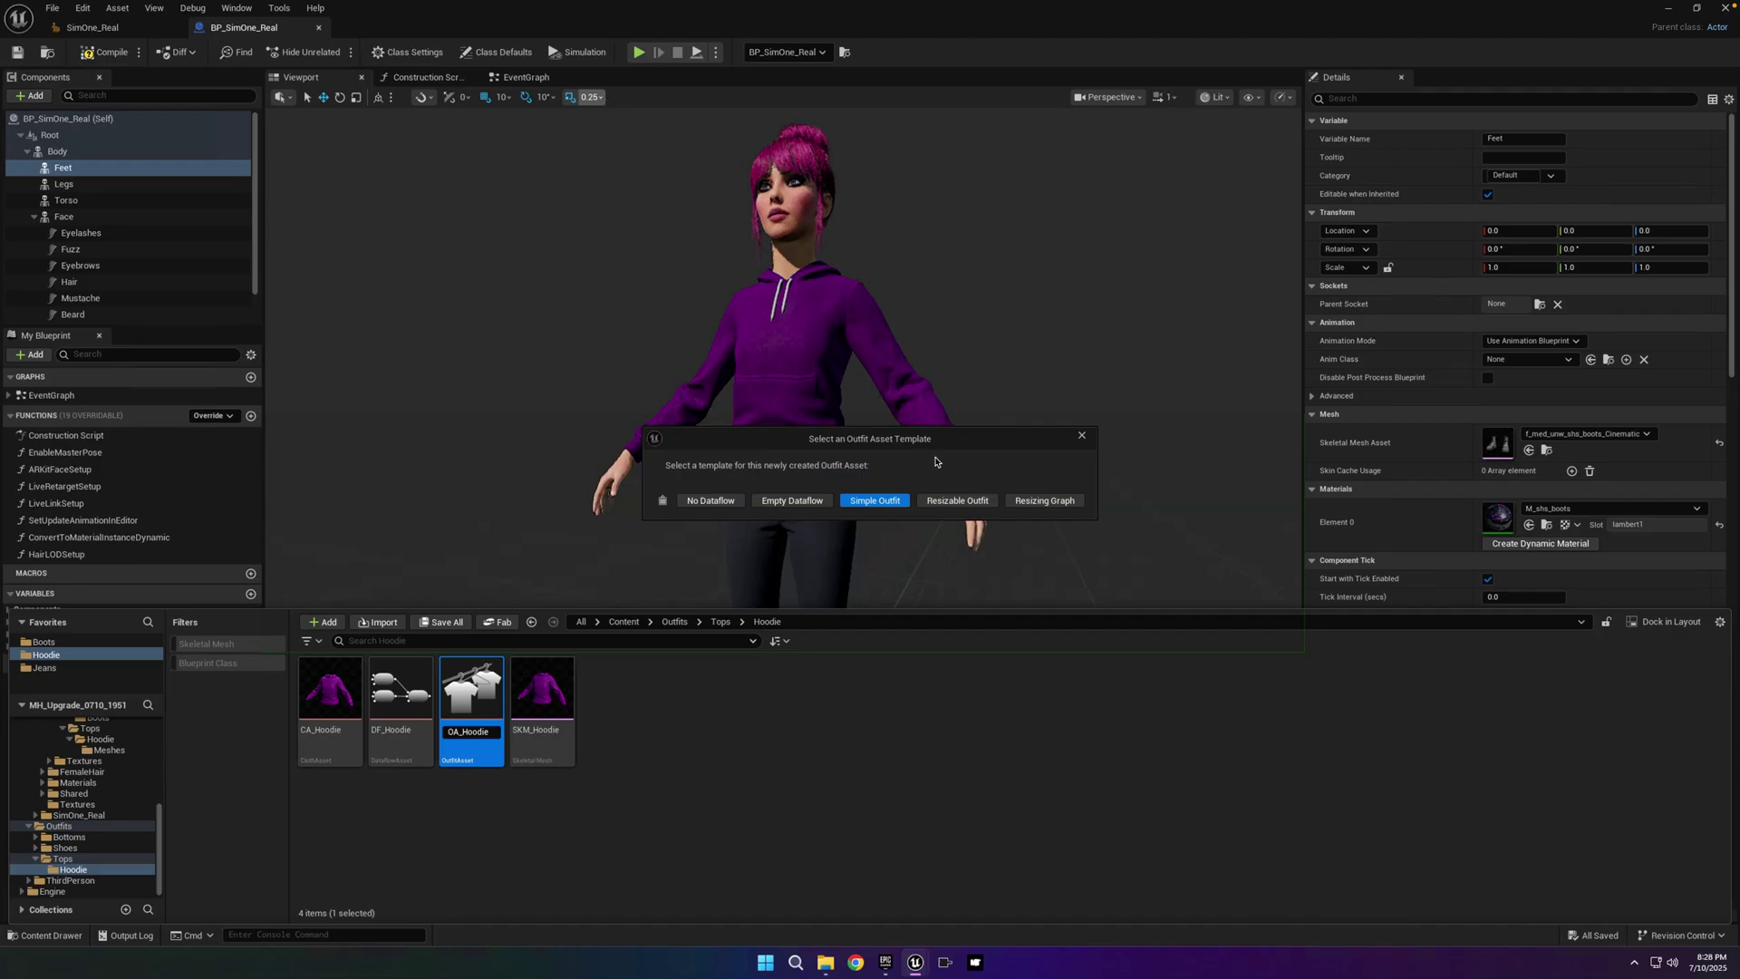
left_click(958, 501)
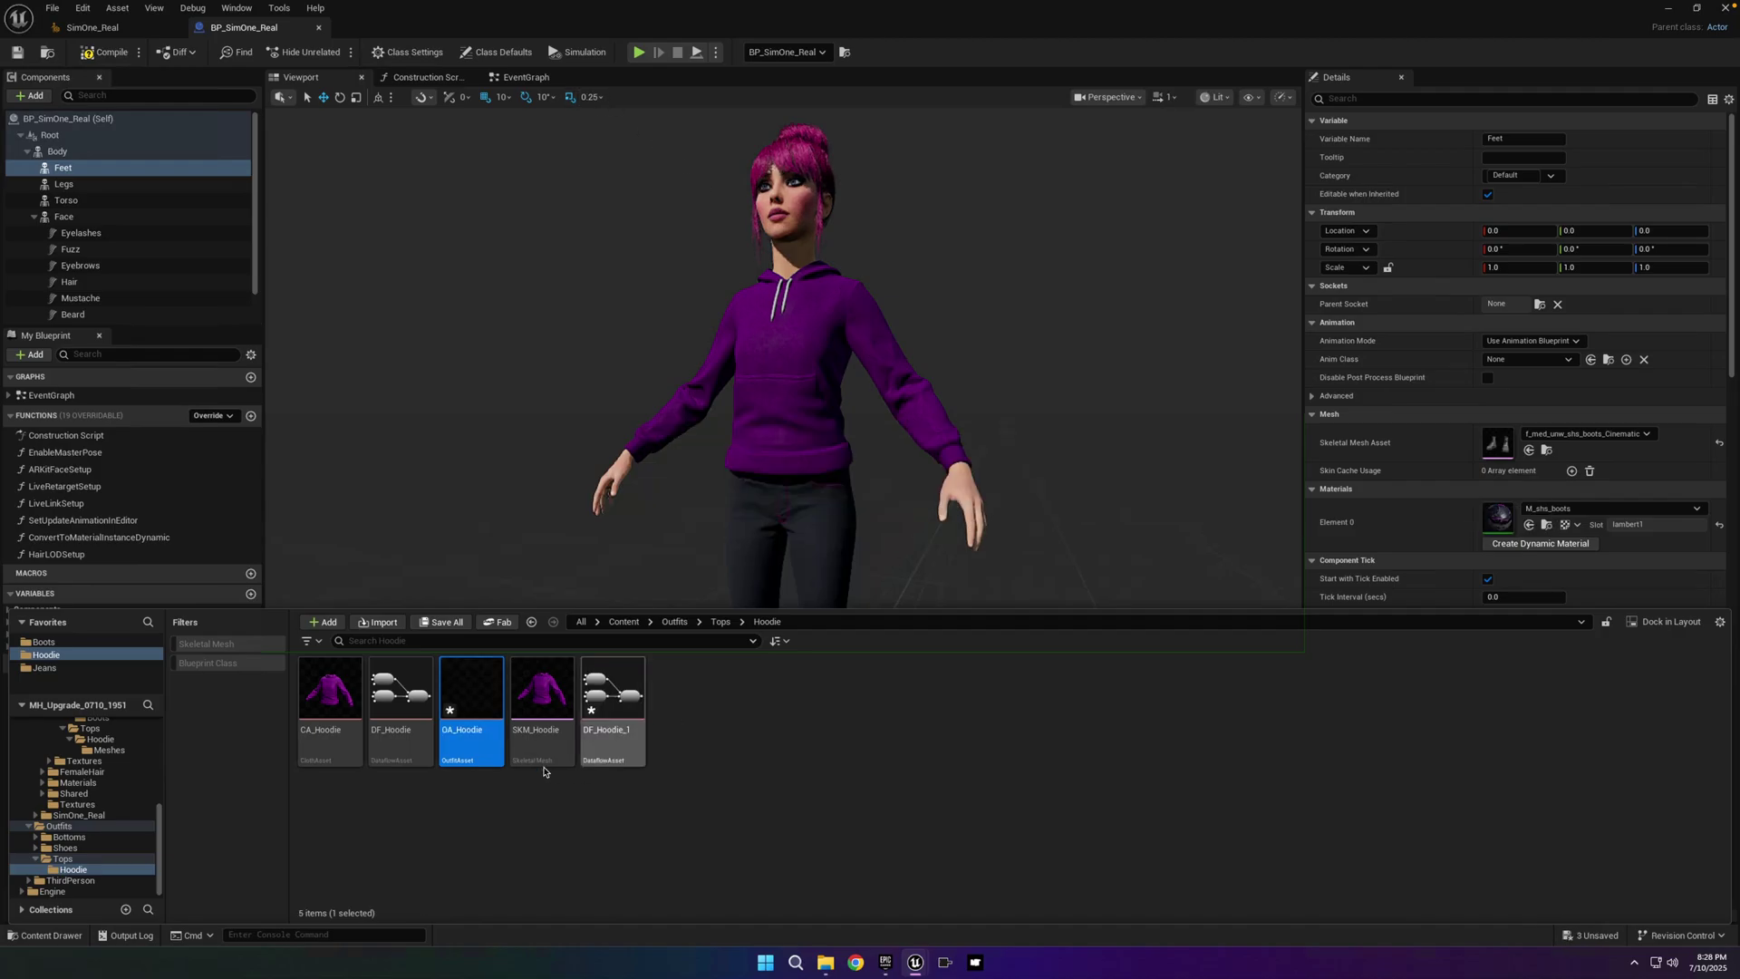
double_click(464, 686)
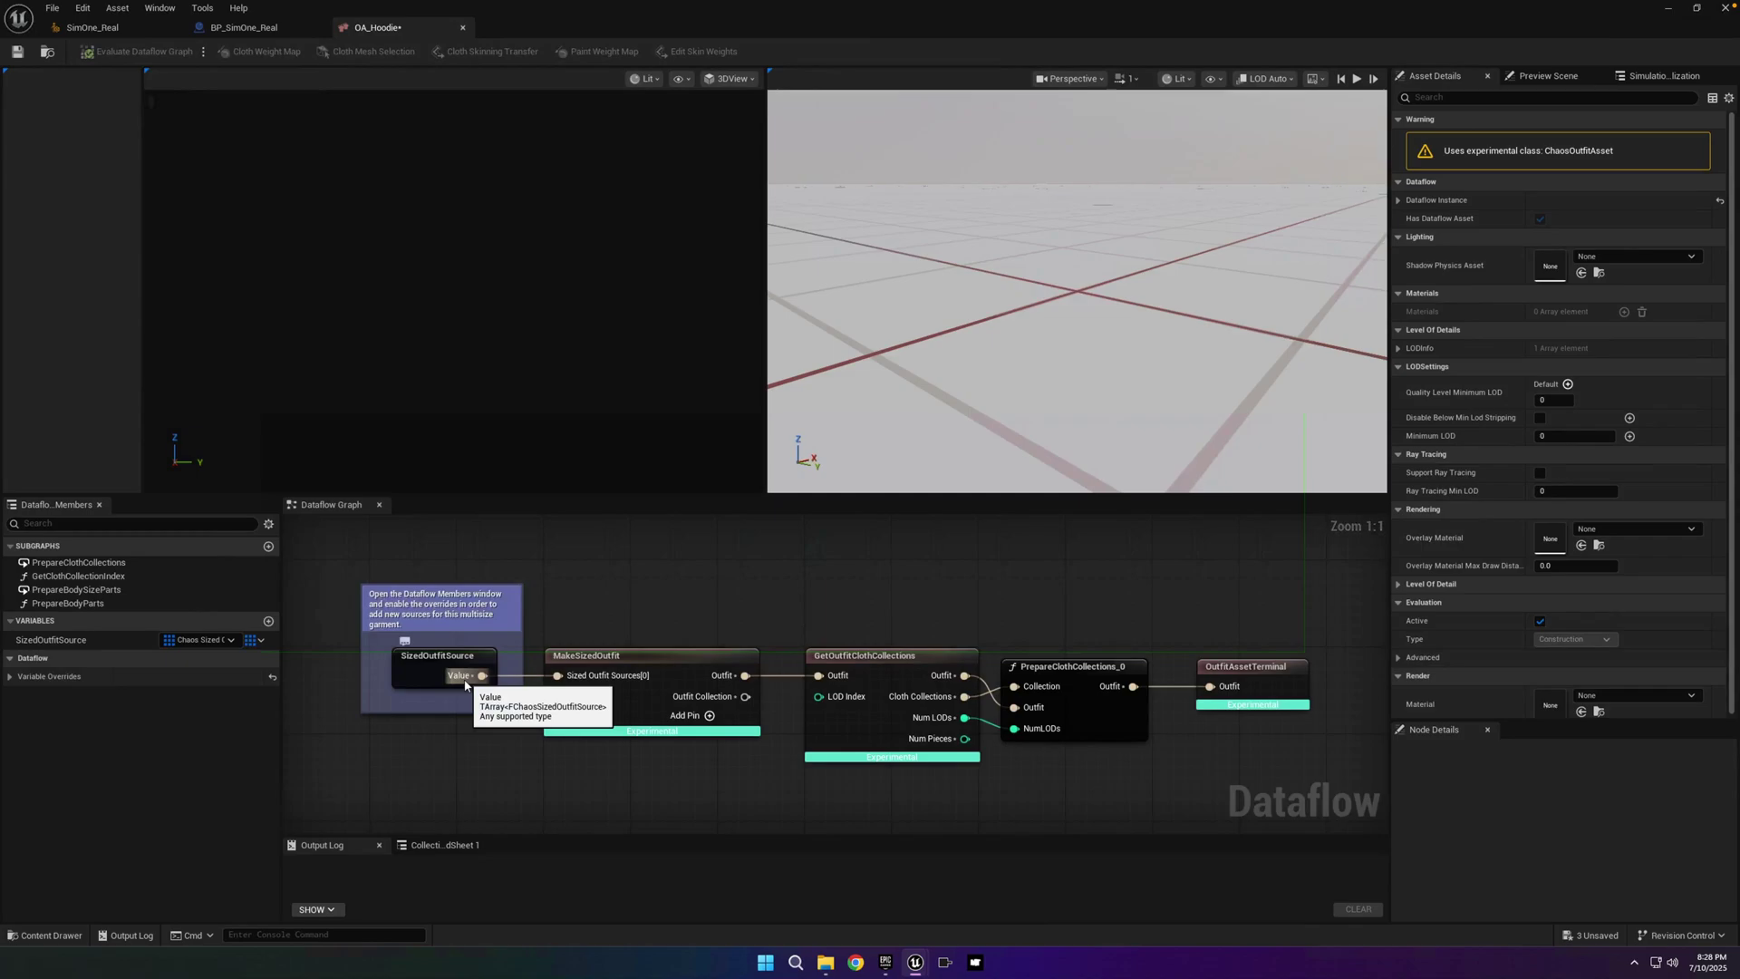
- Enable the Sized Outfit Source override and add one source entry
left_click(19, 680)
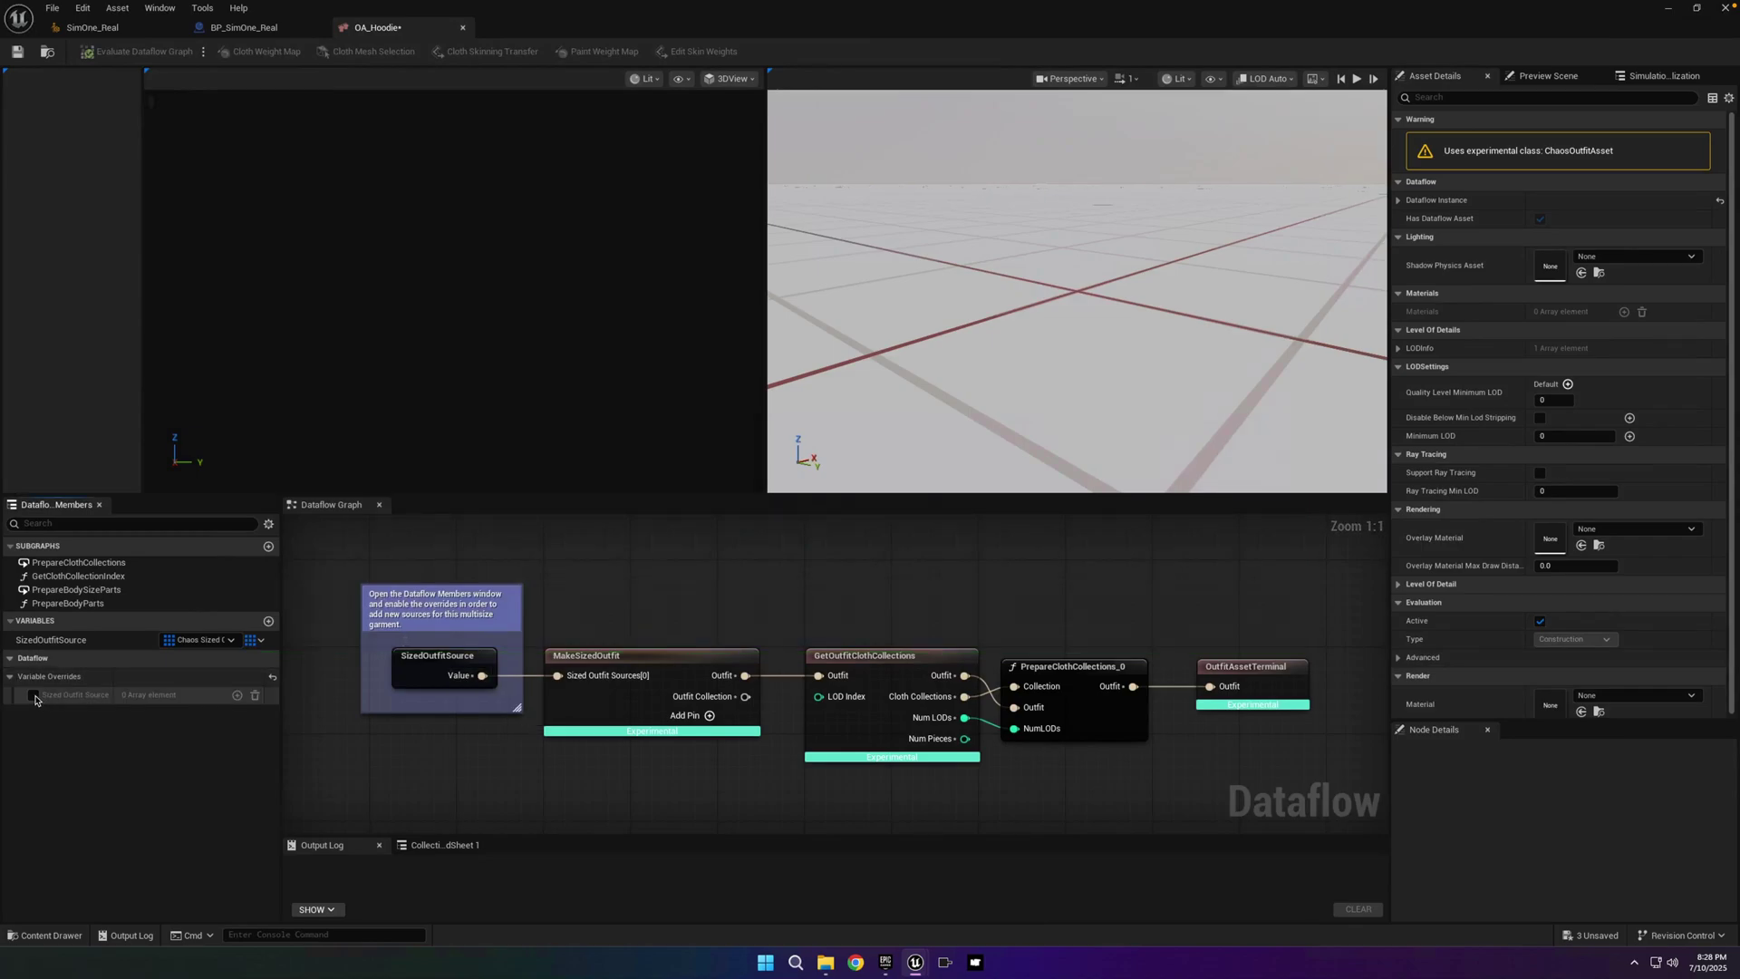
left_click(35, 696)
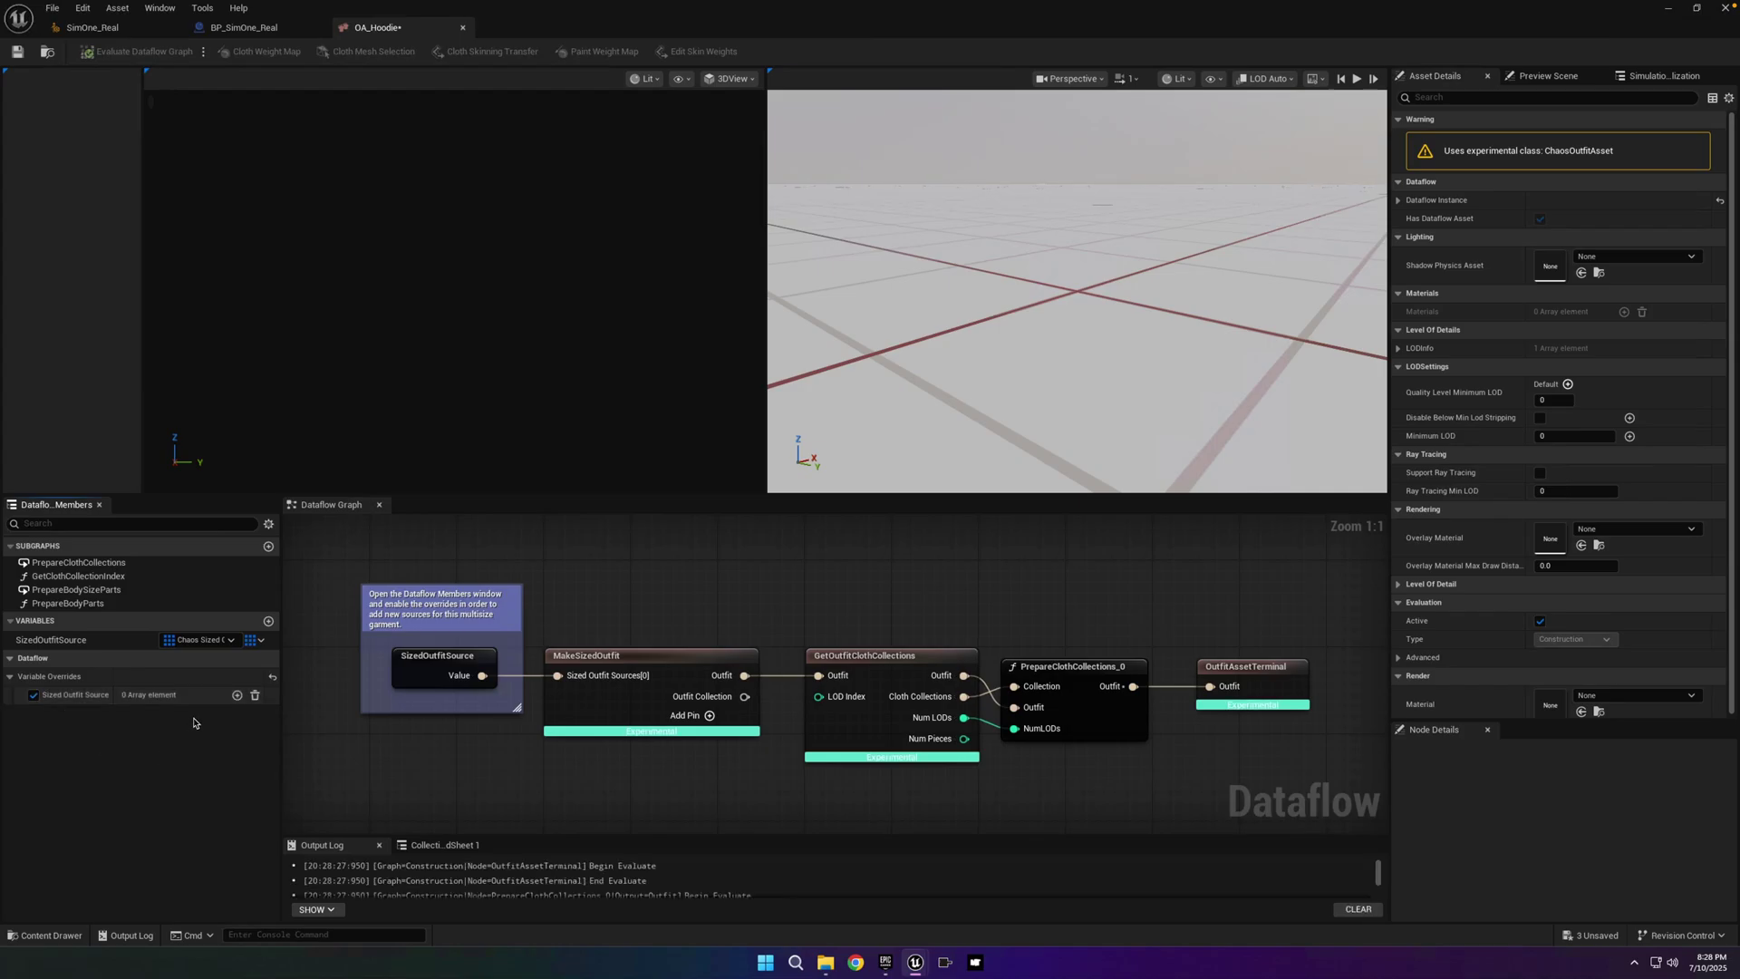
left_click(236, 695)
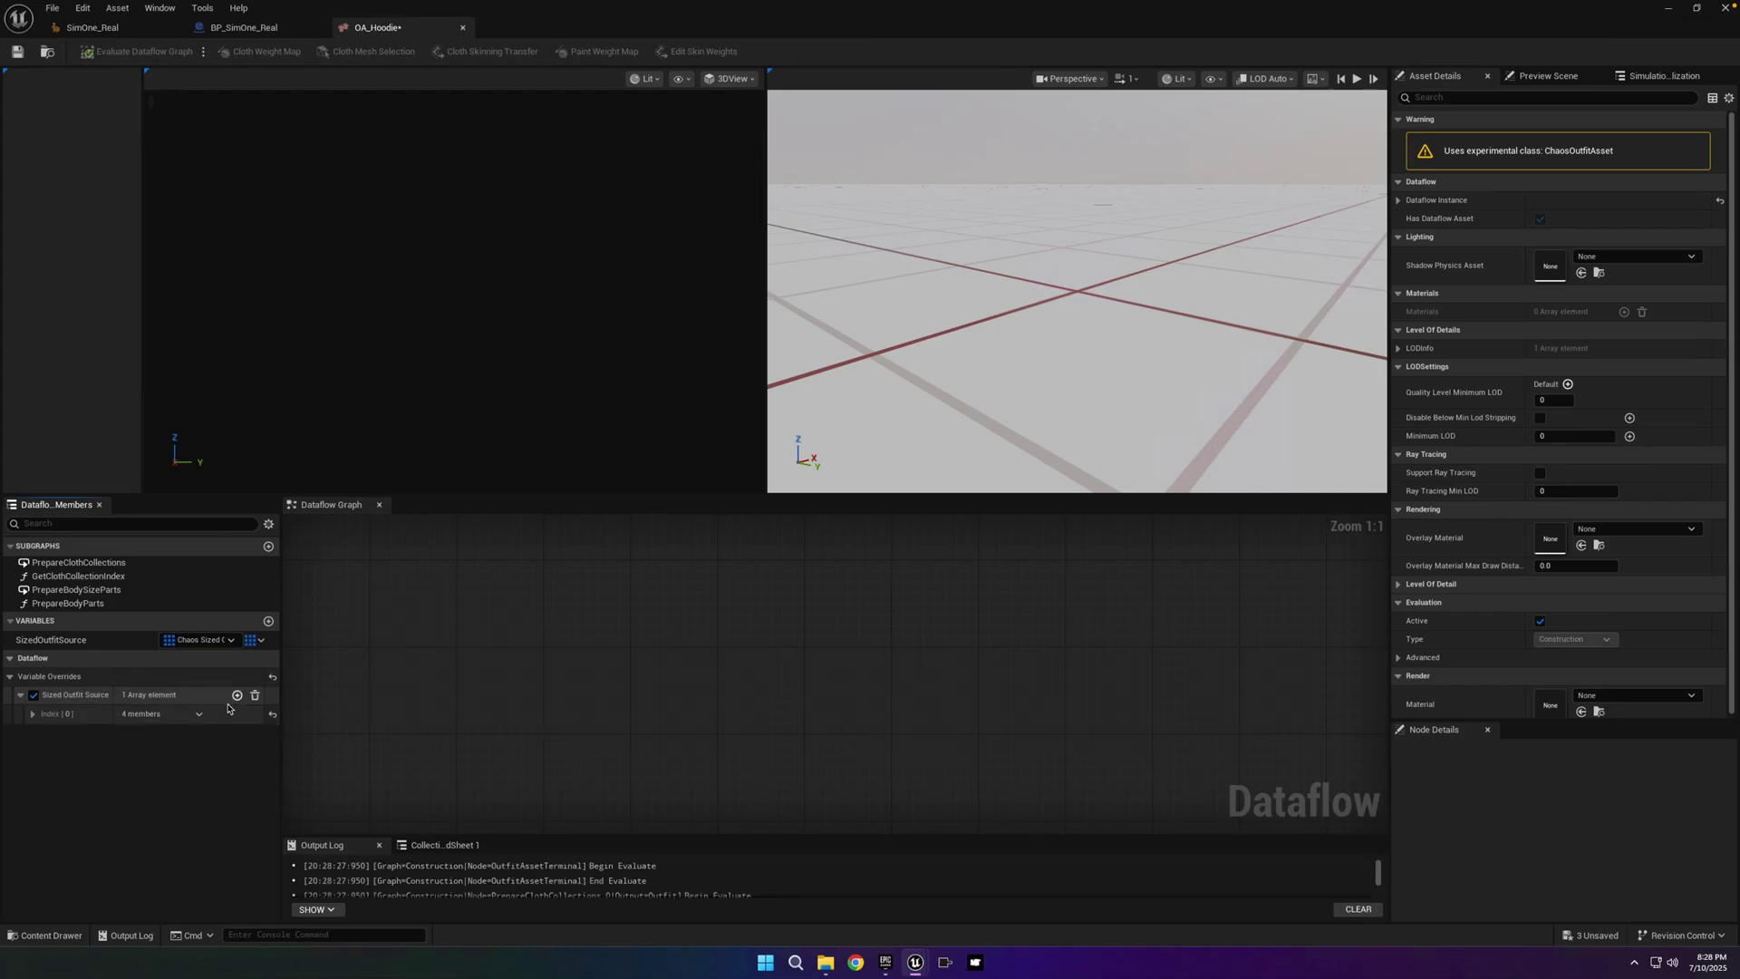
left_click(33, 713)
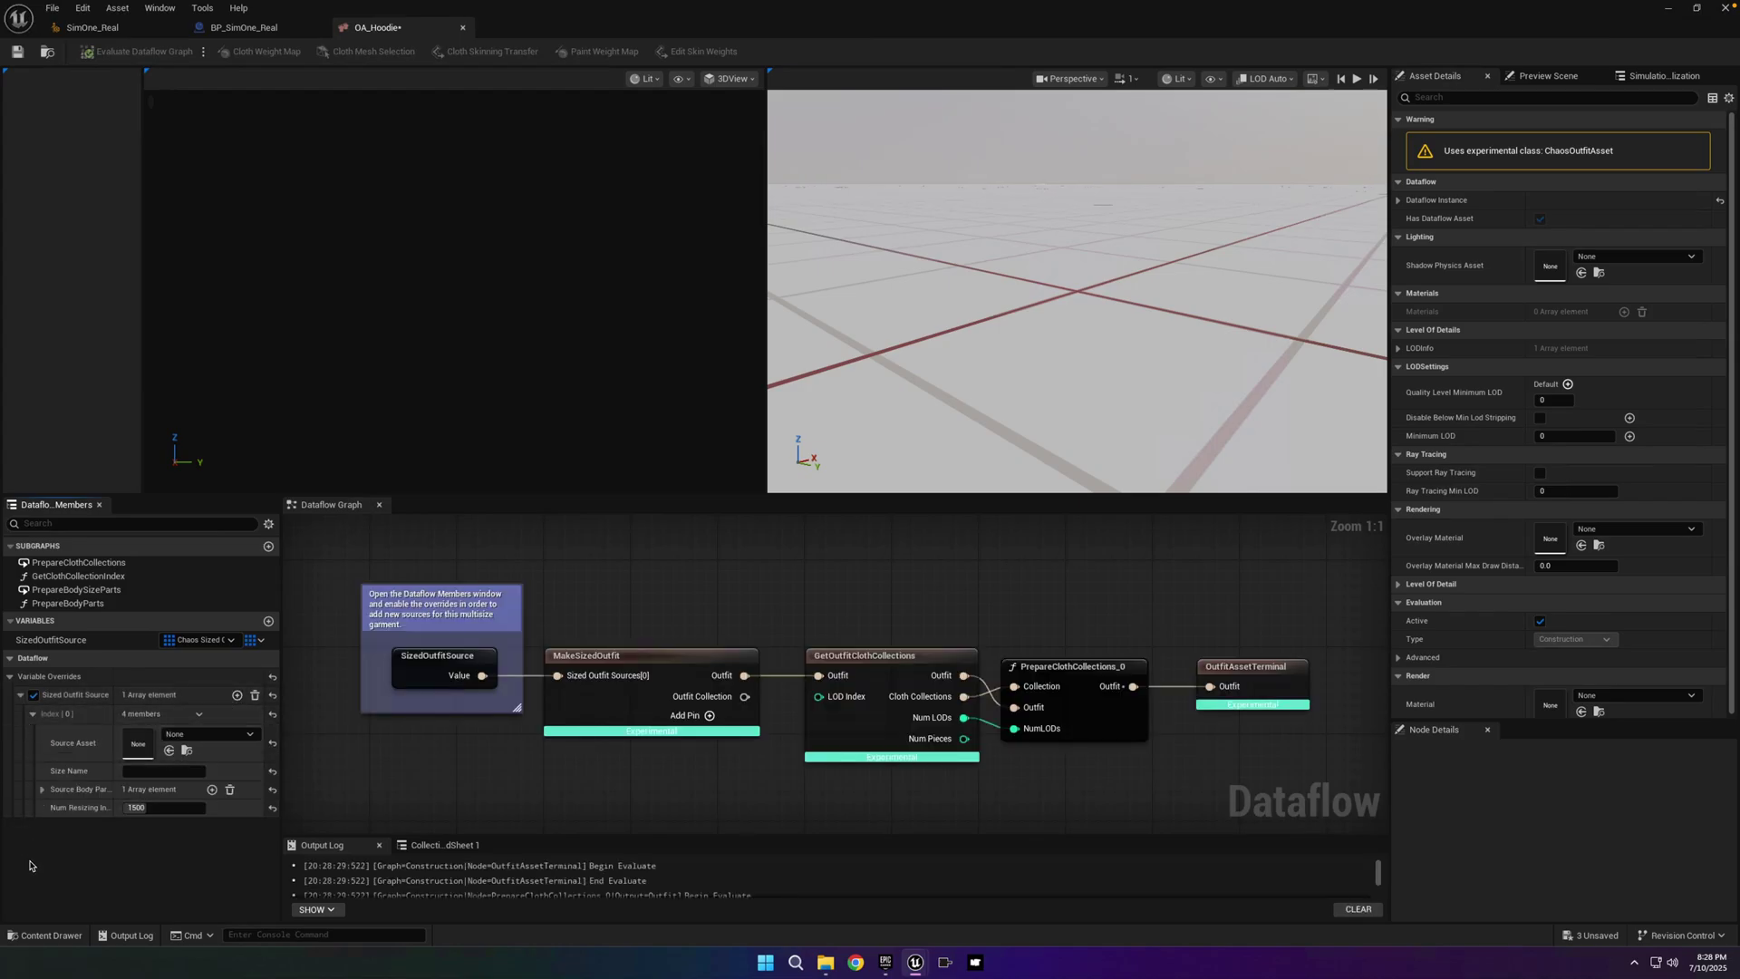
left_click(40, 791)
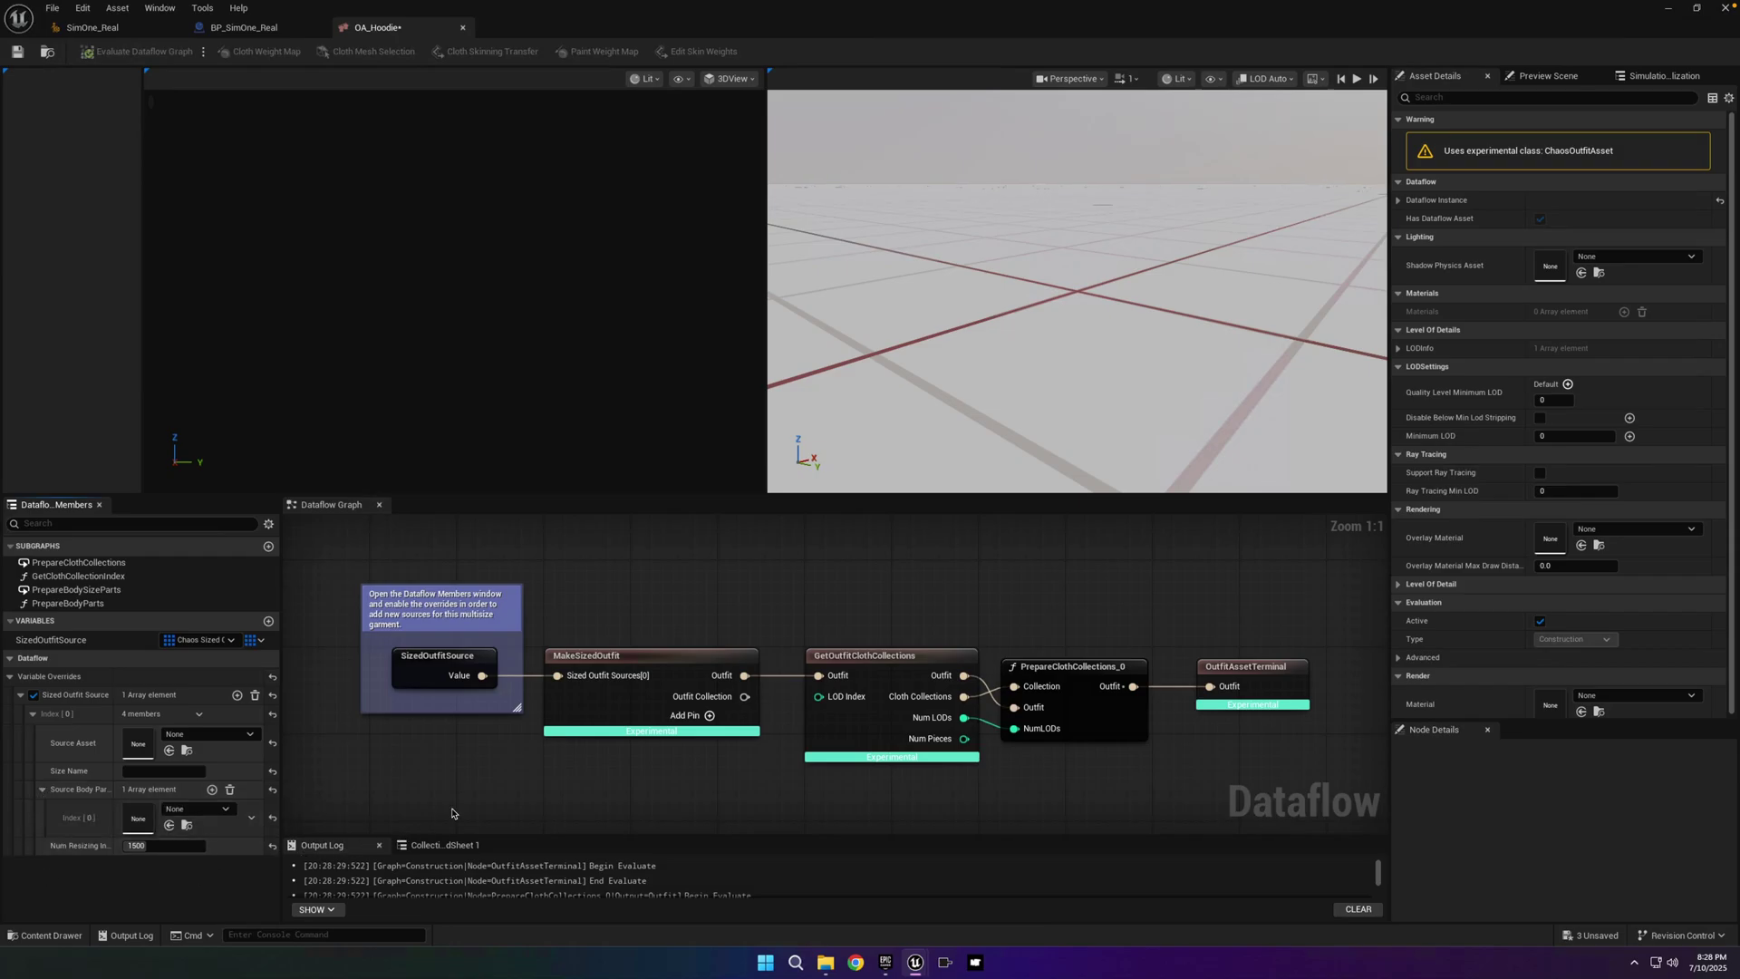
- Set the entry's Source Asset to CA_Hoodie and body part to f_med_unw_body_preview, then save
key("ctrl+space")
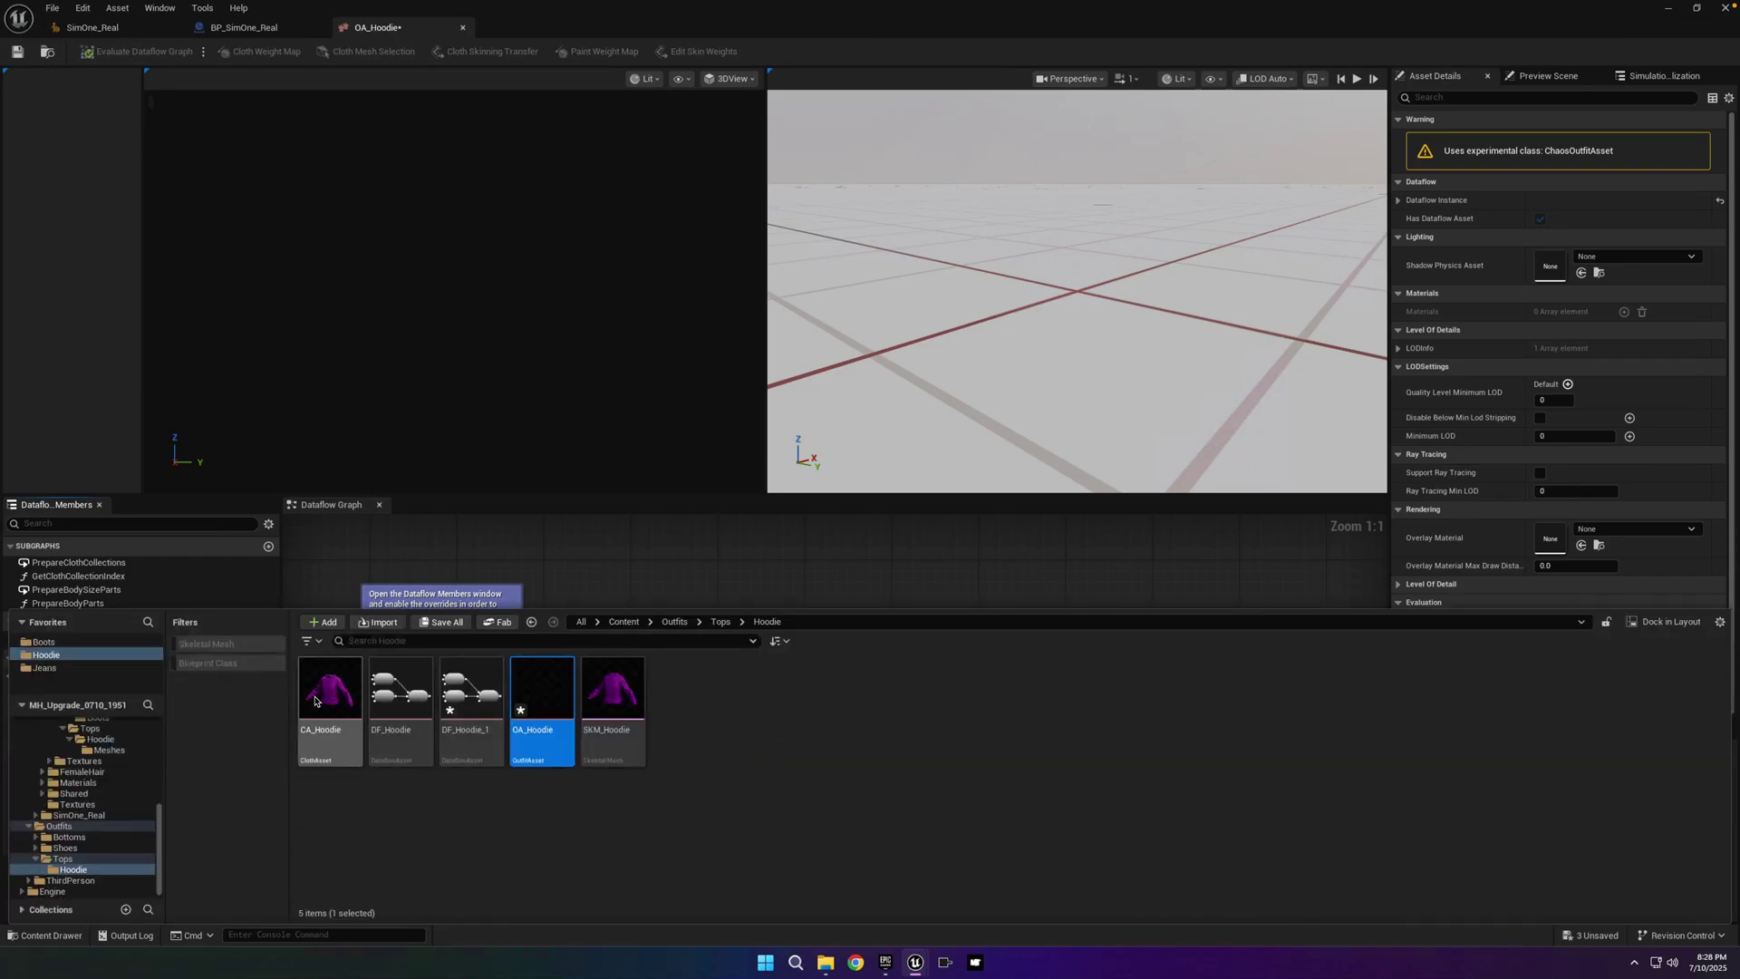
left_click_drag(330, 690, 192, 751)
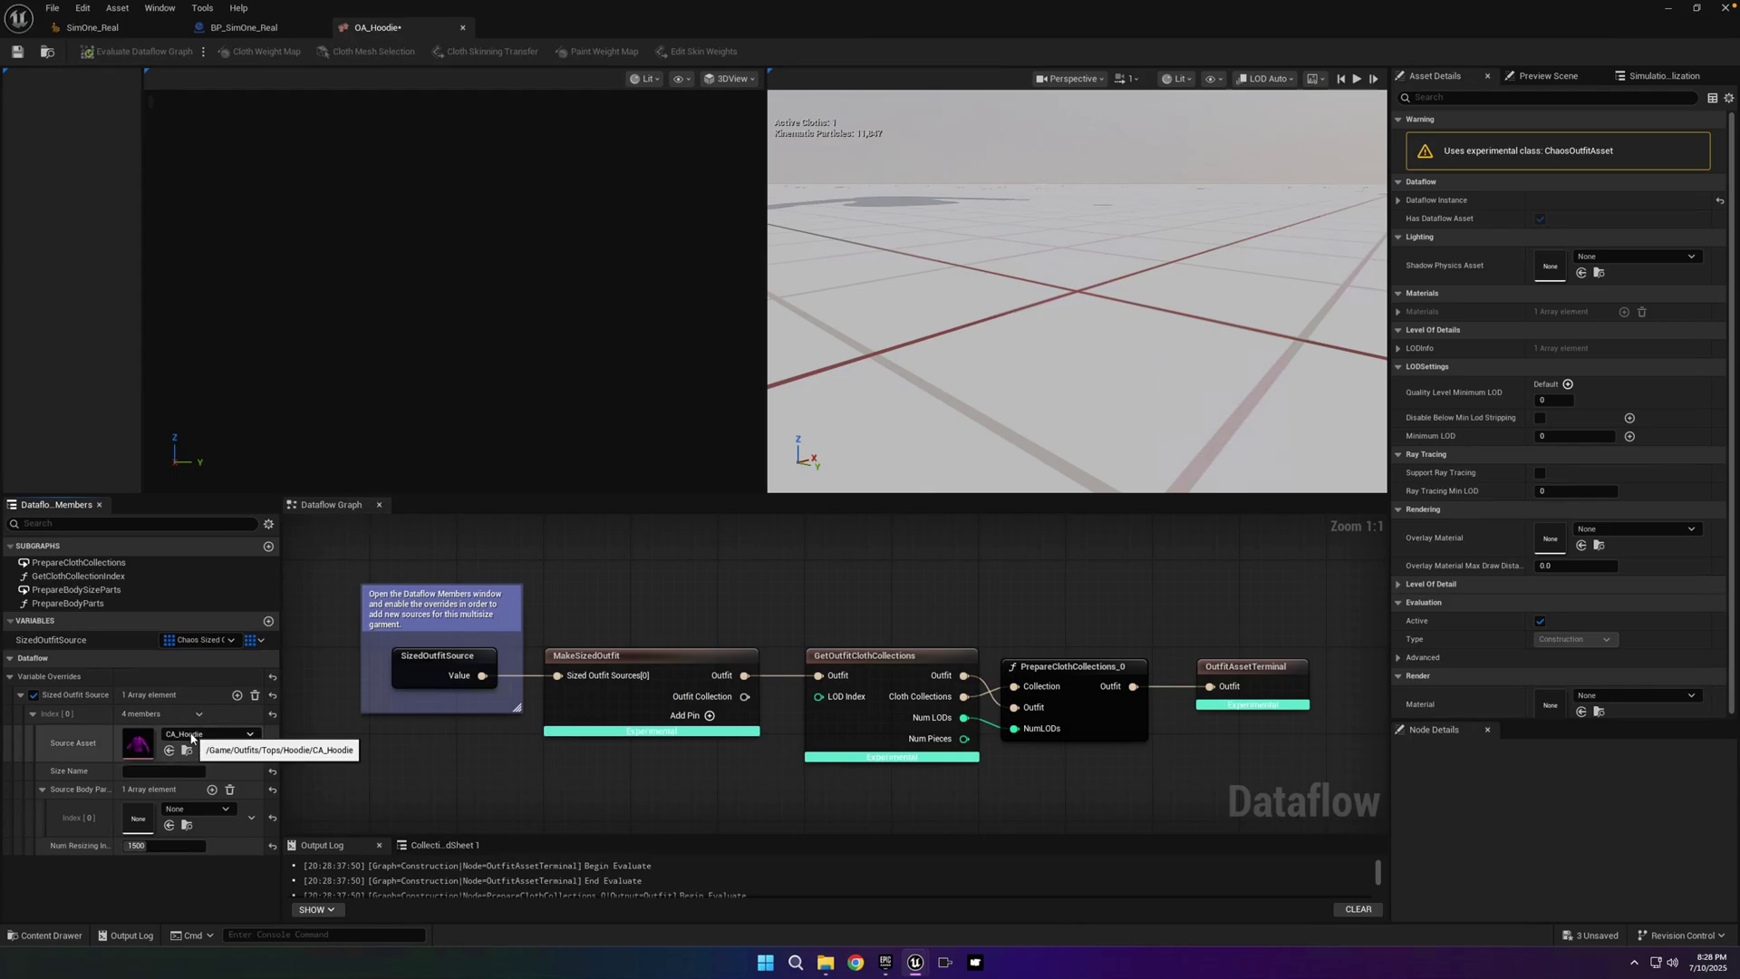
left_click(207, 813)
type("p")
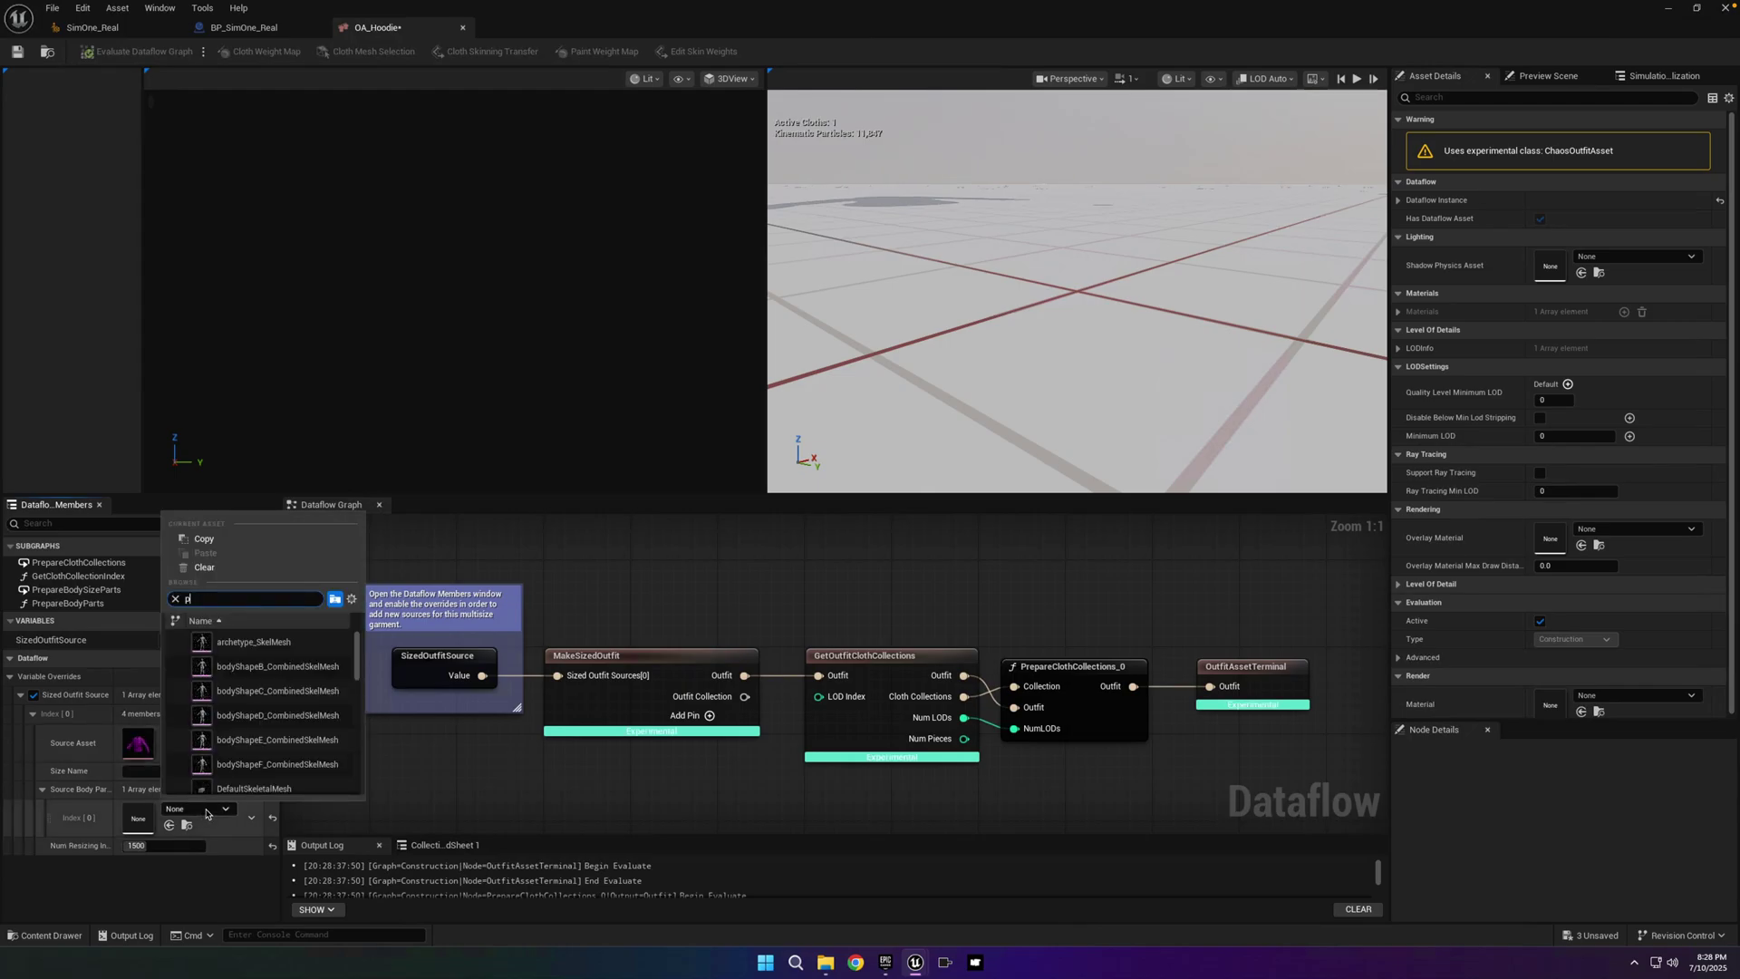
type("review")
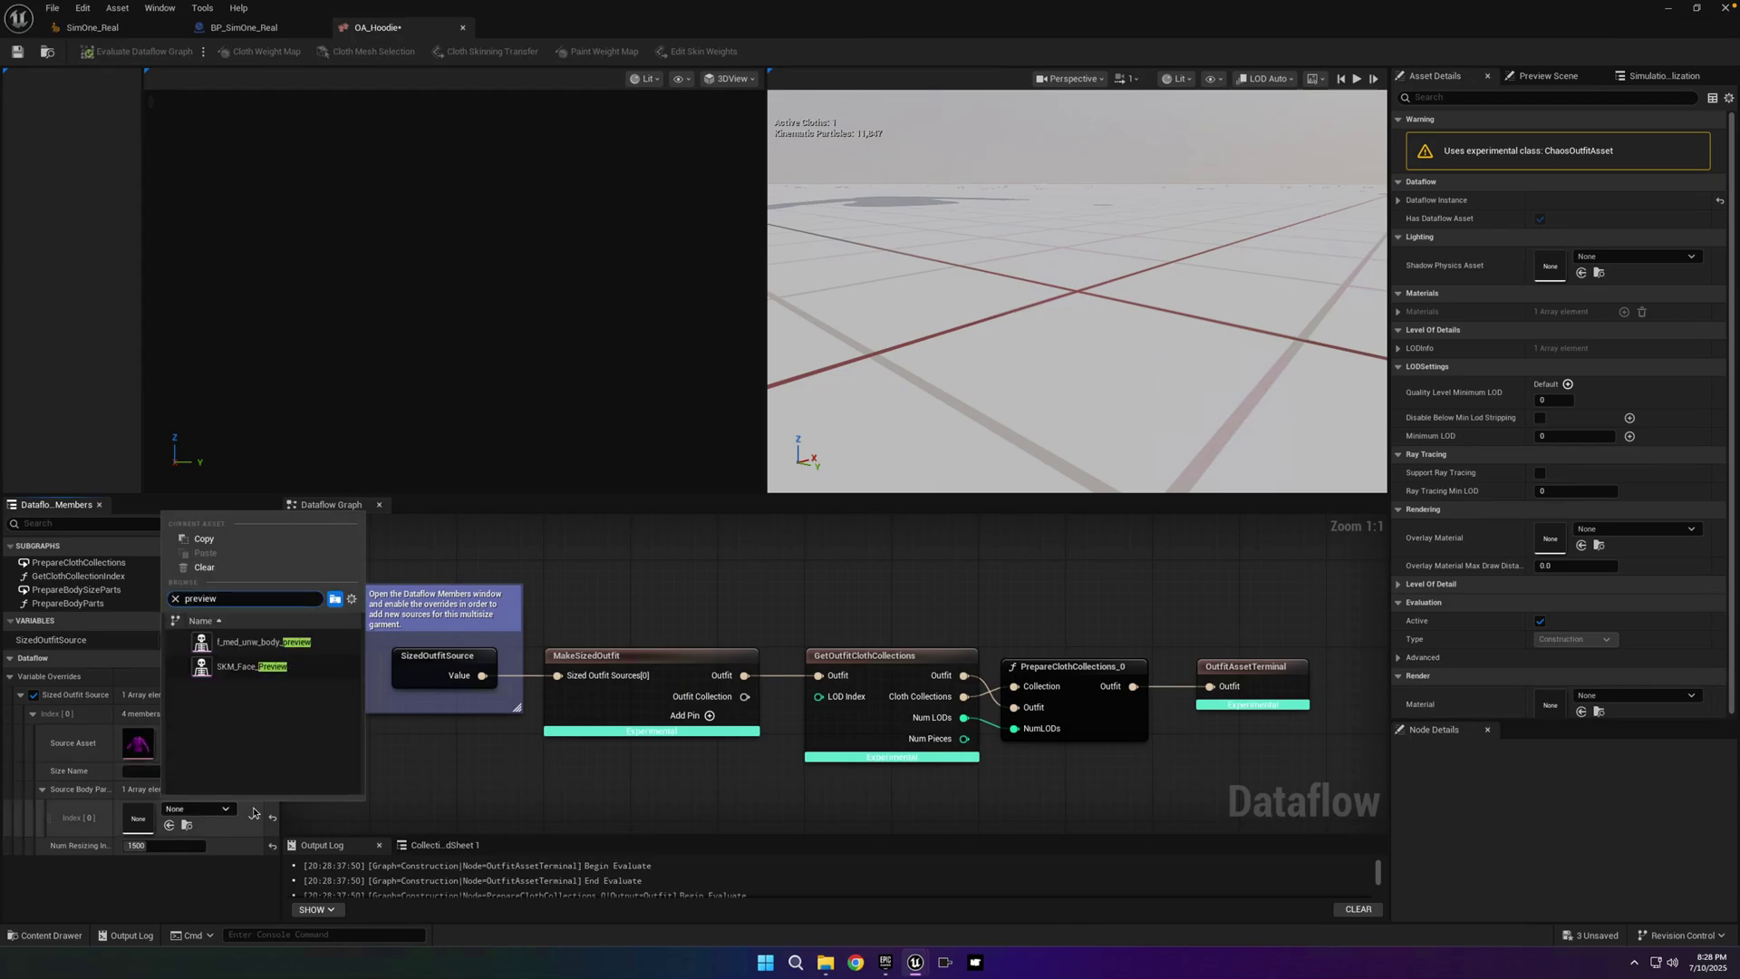
left_click(269, 644)
key("ctrl+s")
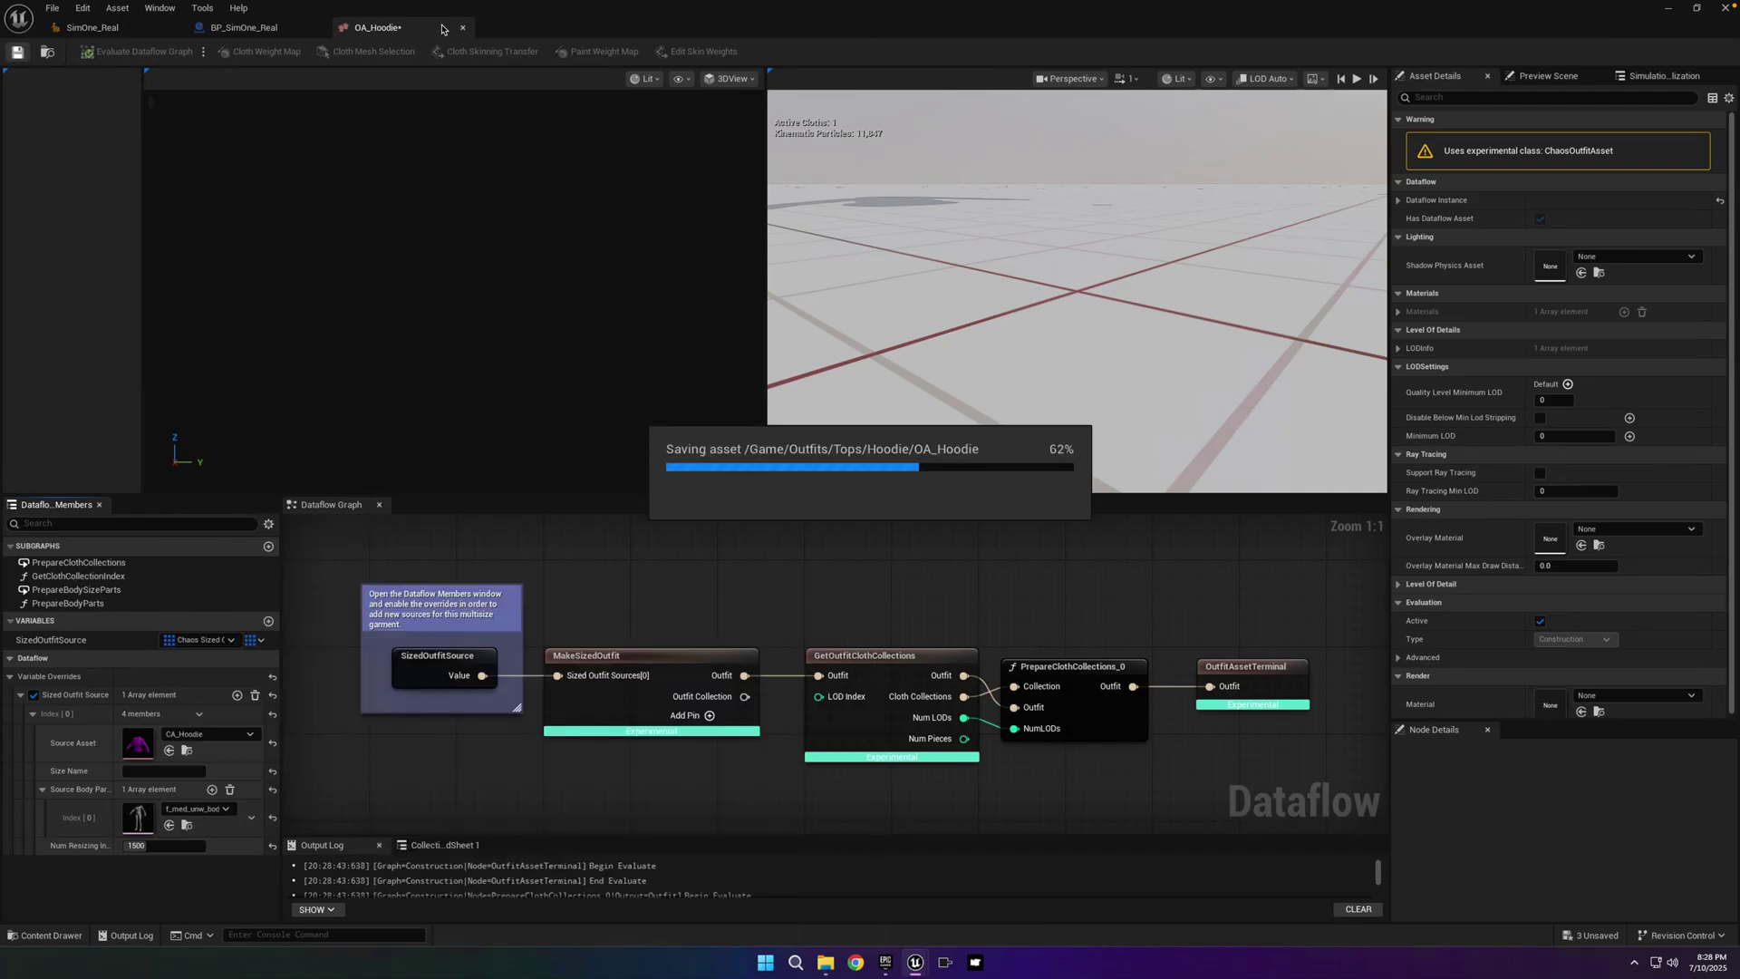
- Add a MetaHuman Wardrobe Item named WI_Hoodie to the Hoodie folder and open it
left_click(463, 28)
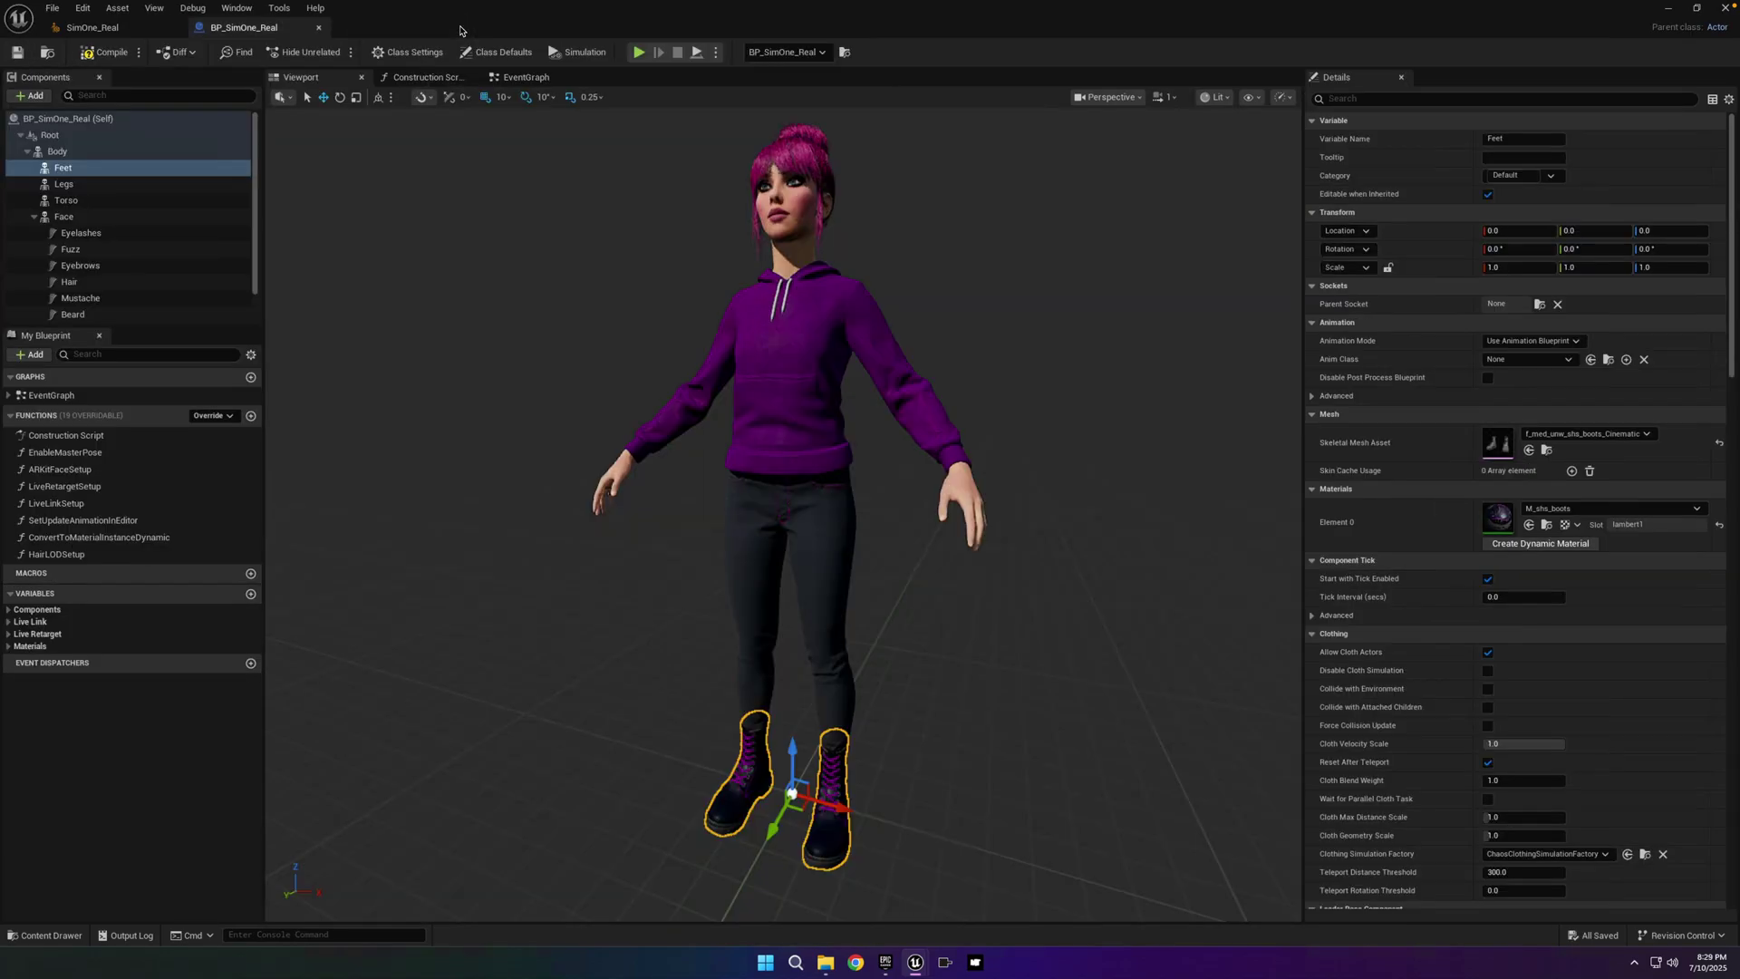
key("ctrl+space")
right_click(716, 757)
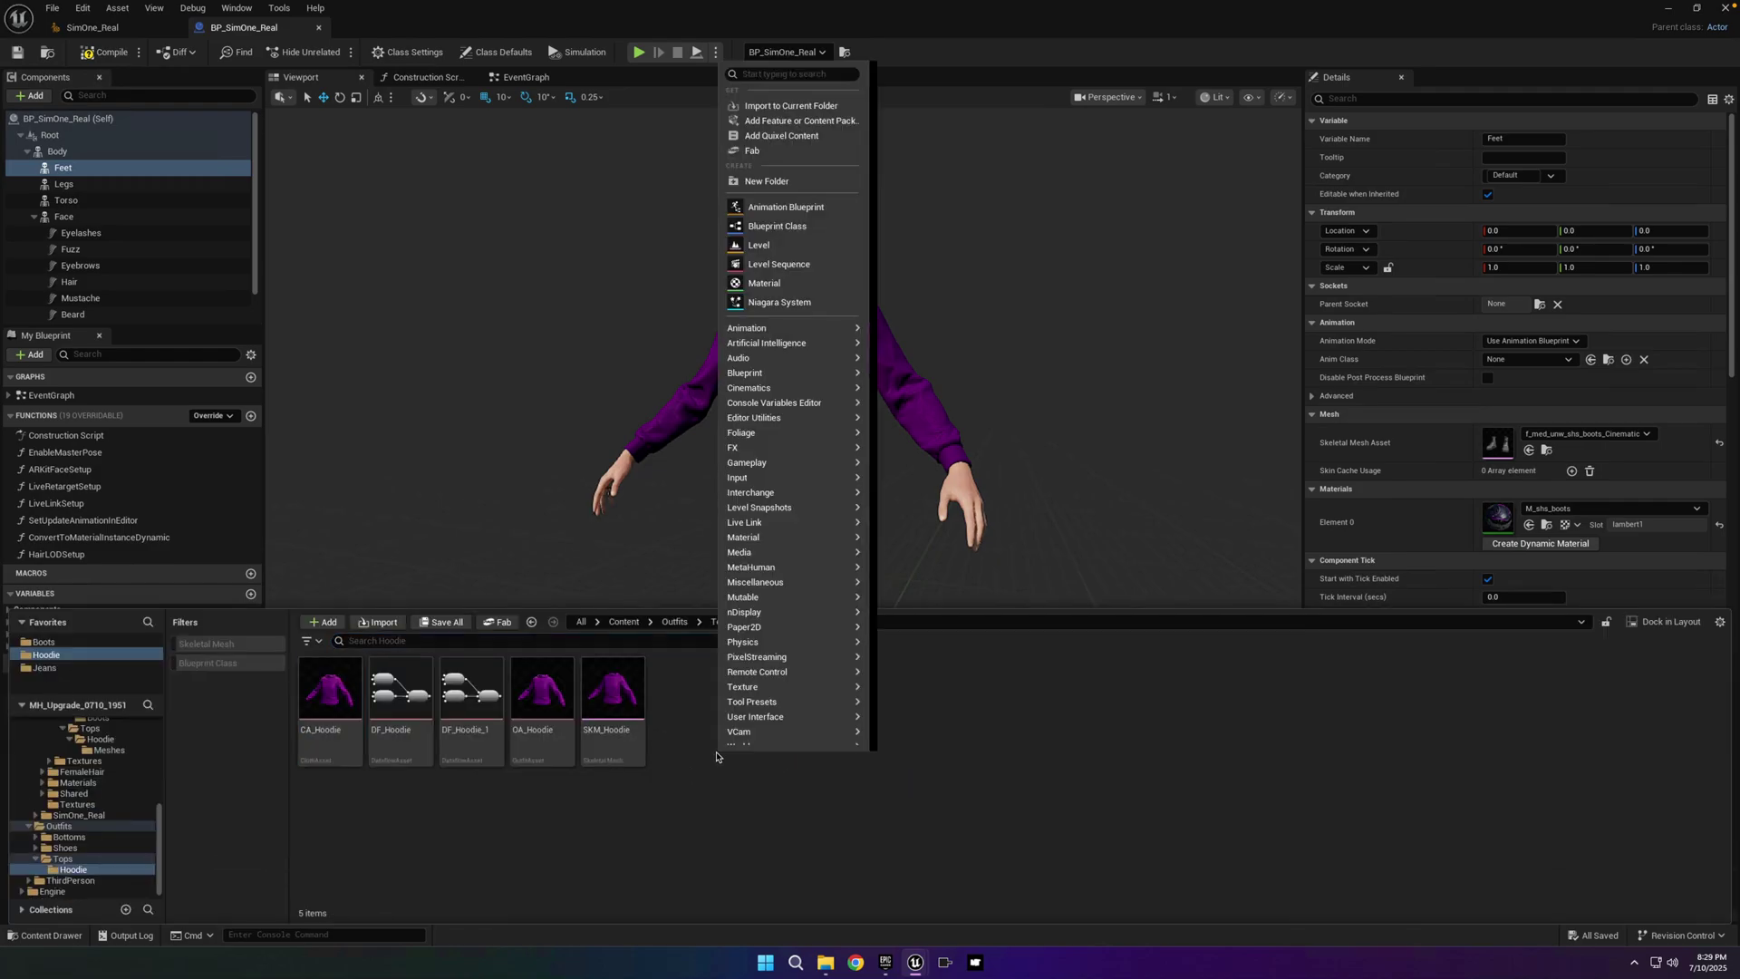
type("ward")
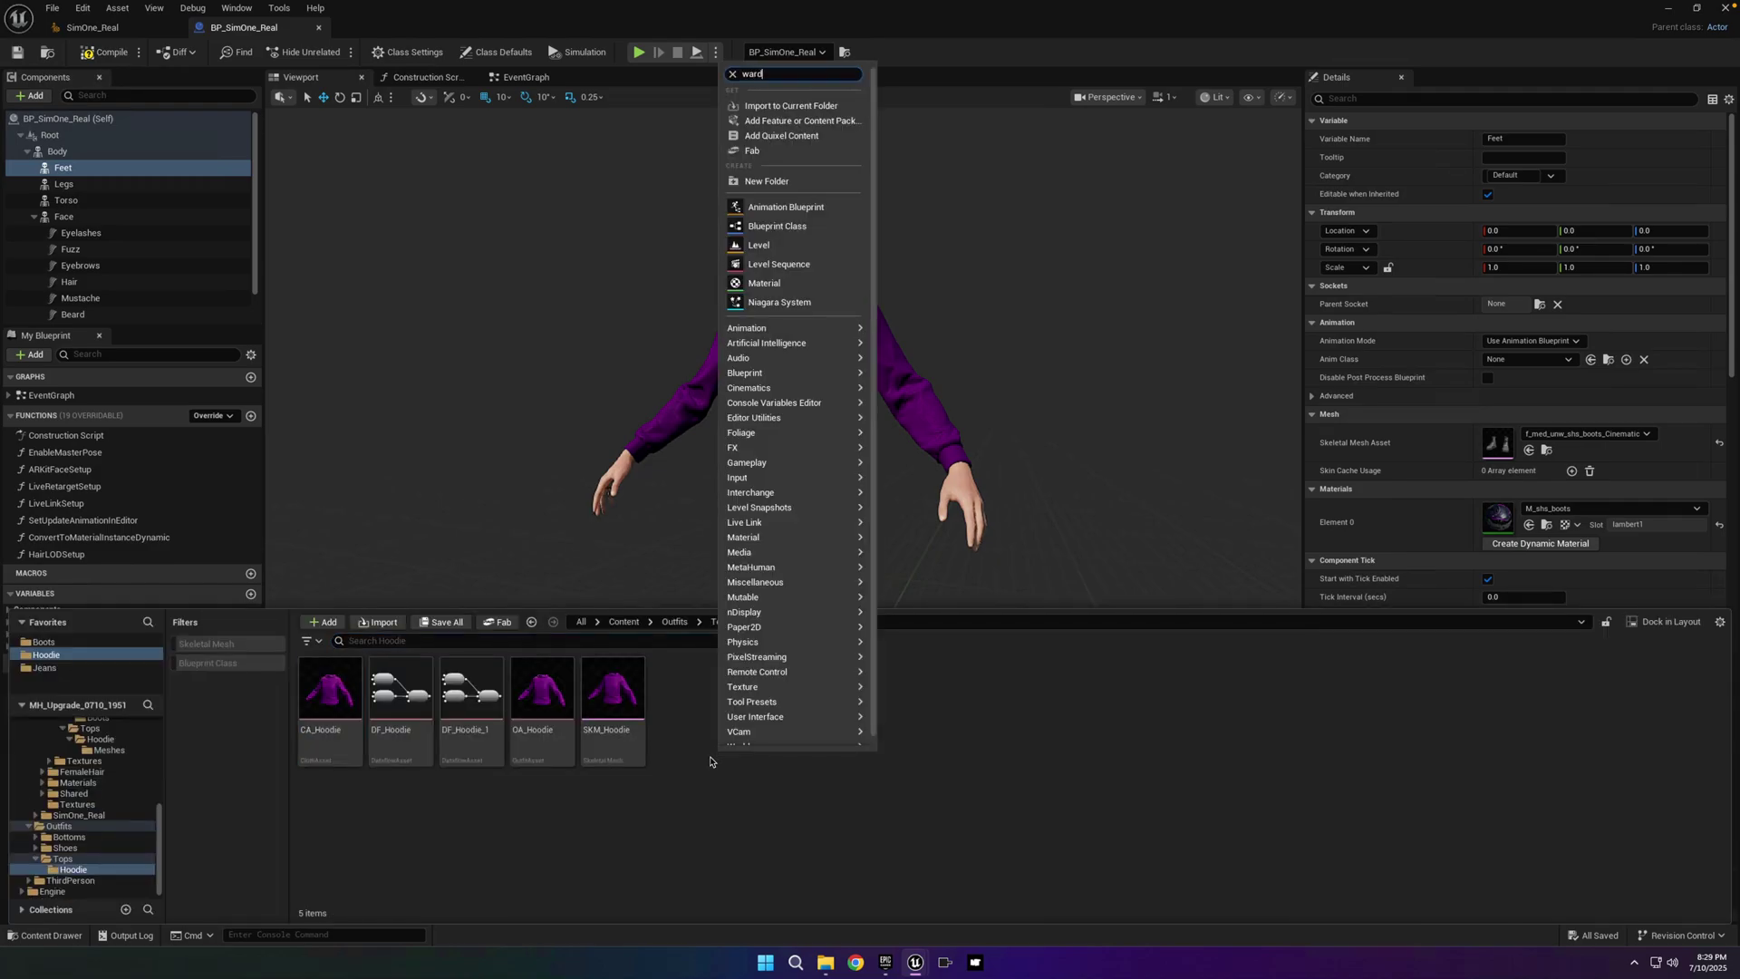
left_click(784, 105)
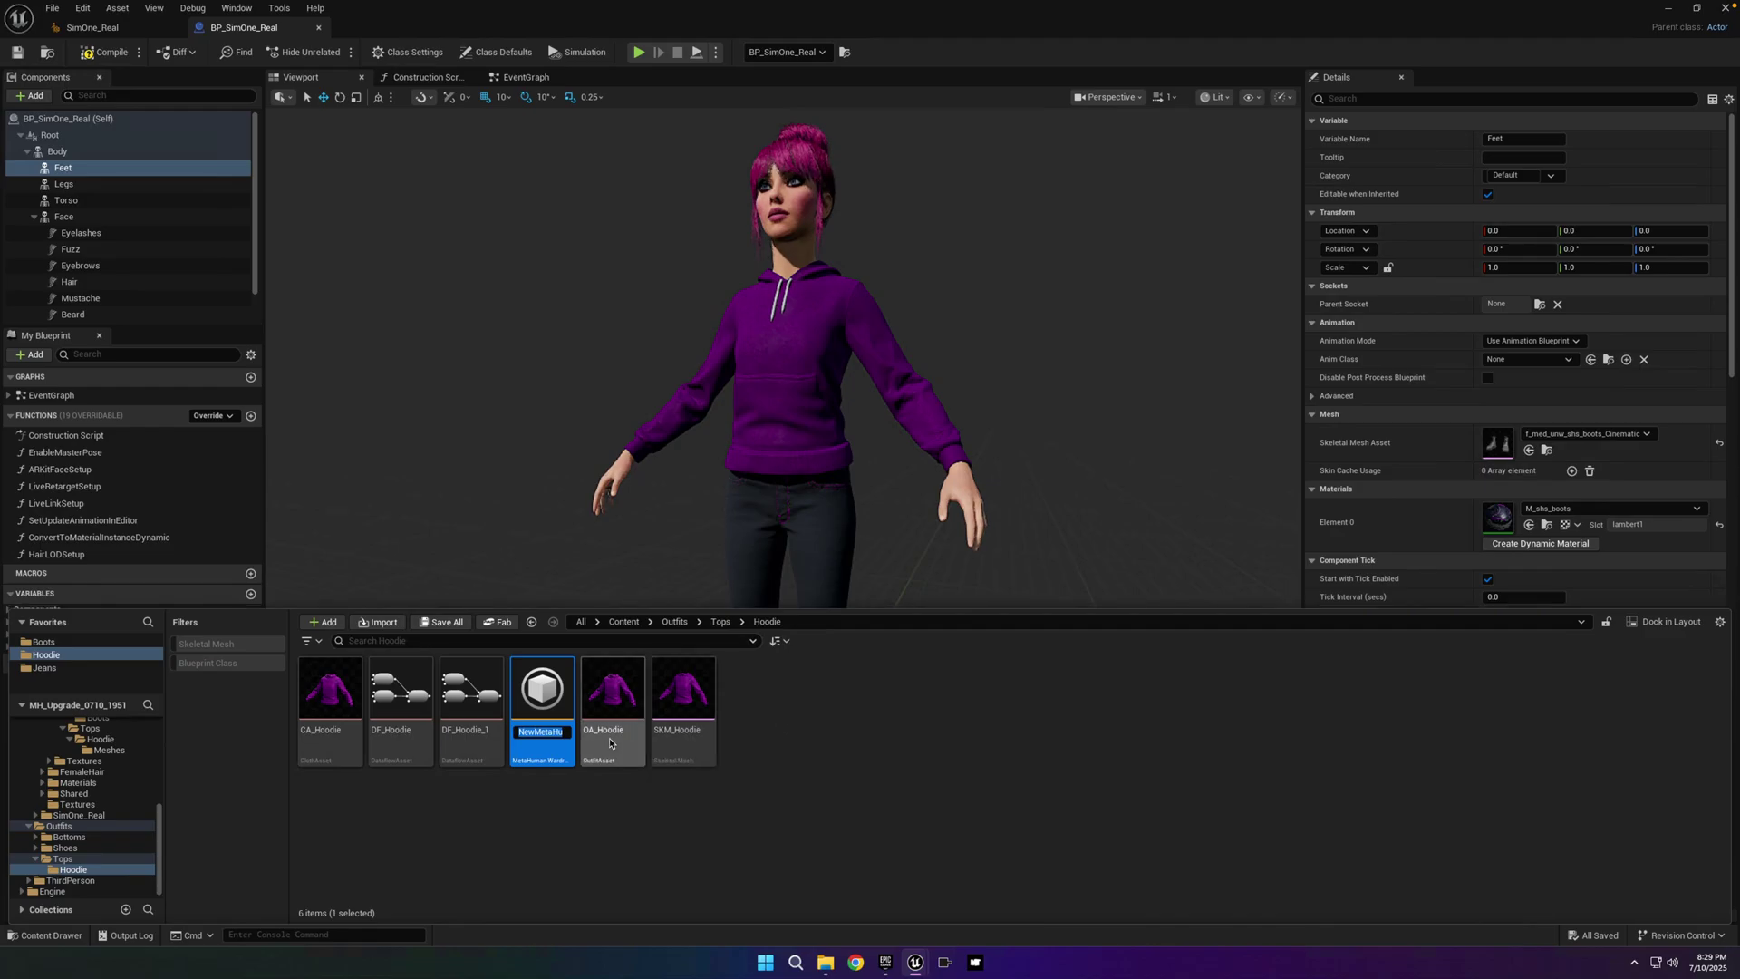
type("WI_Hoodie")
key("Return")
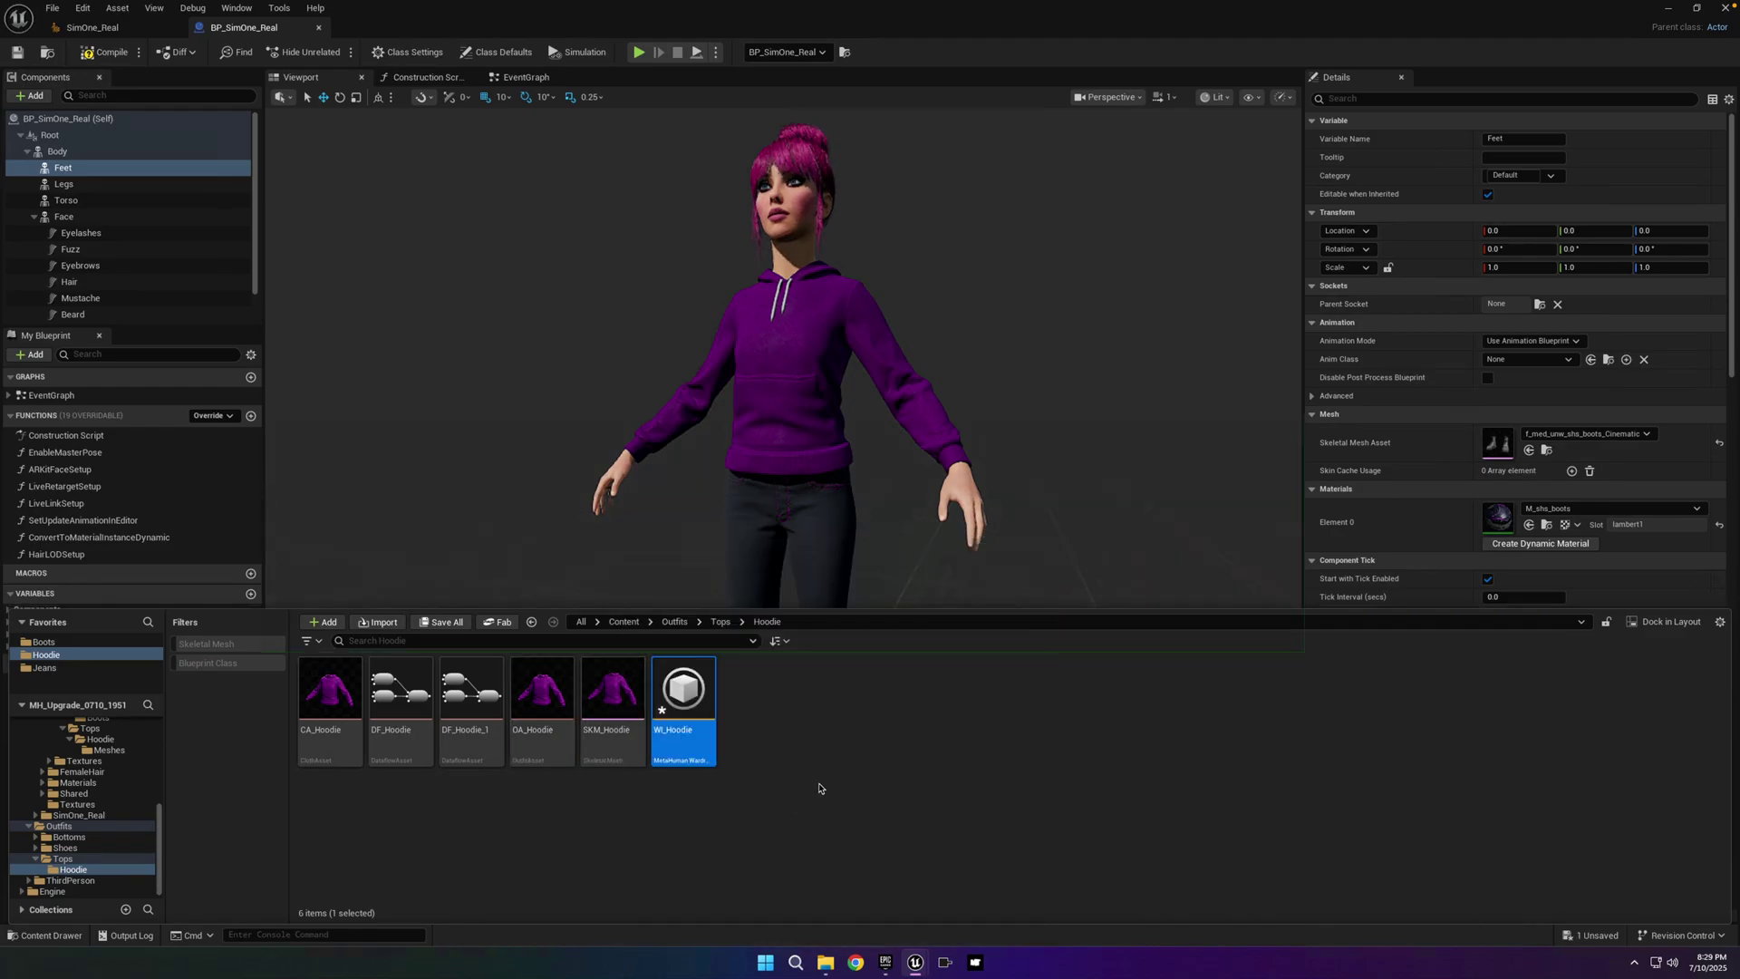
double_click(677, 698)
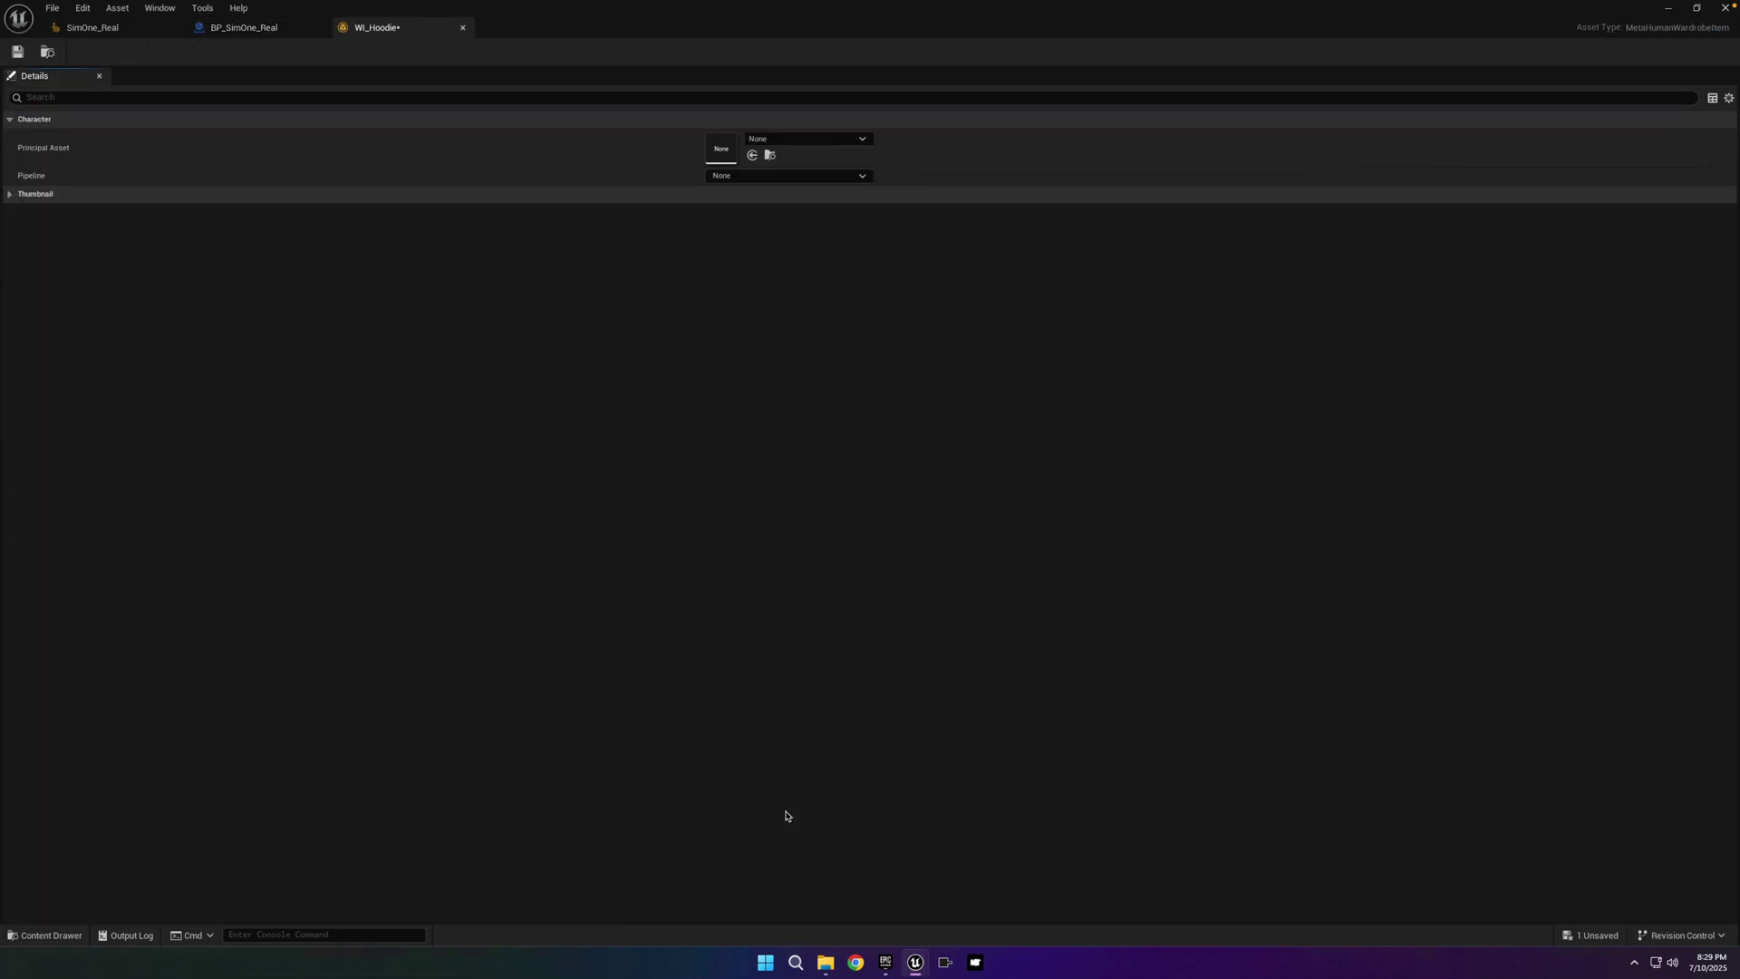
- Set OA_Hoodie as WI_Hoodie's Principal Asset using the MetaHuman Outfit Pipeline
key("ctrl+space")
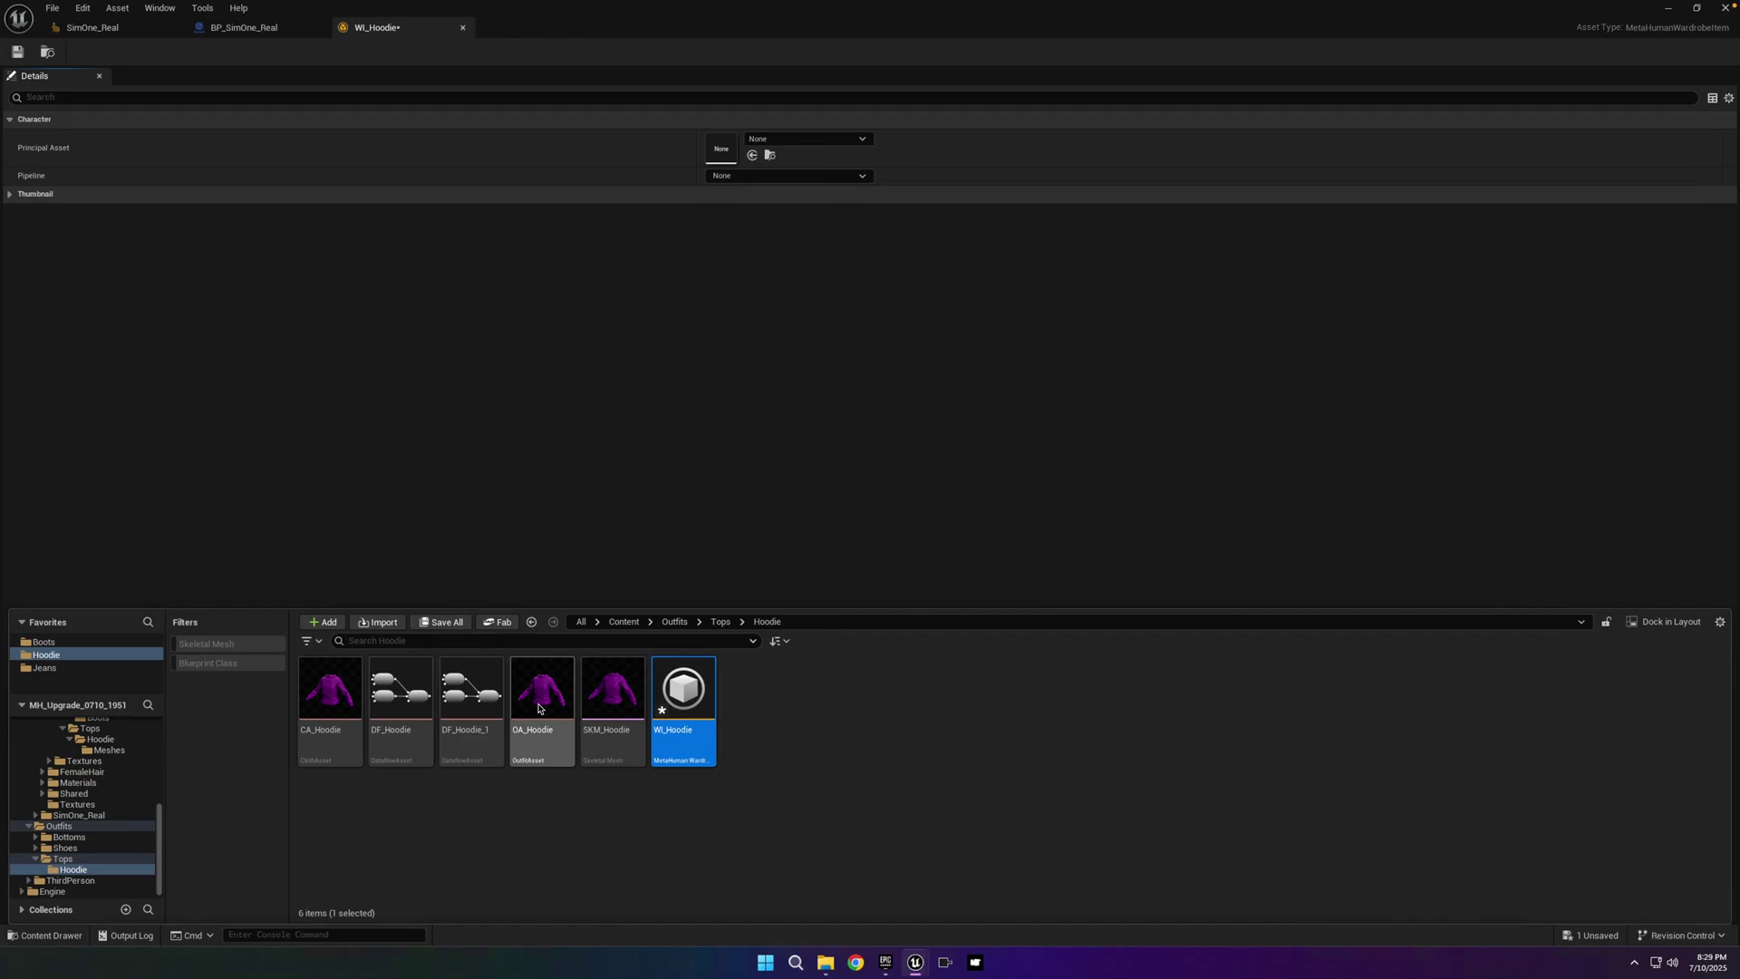
left_click_drag(546, 716, 804, 165)
left_click(800, 177)
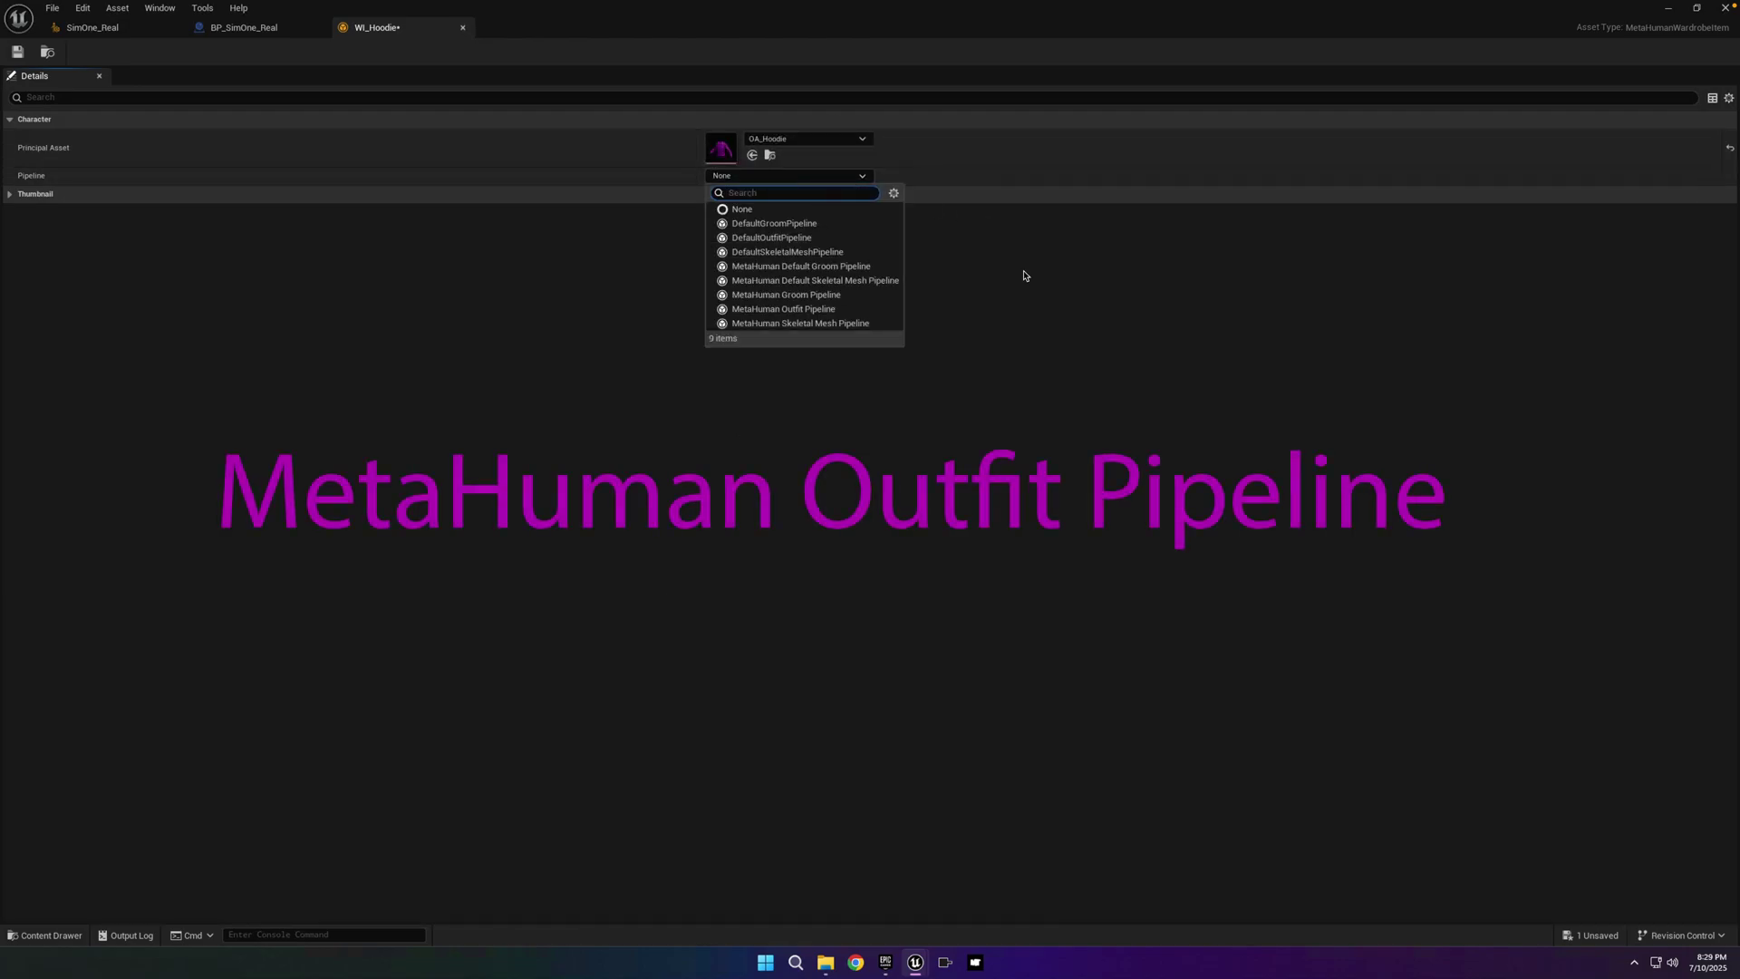
left_click(853, 310)
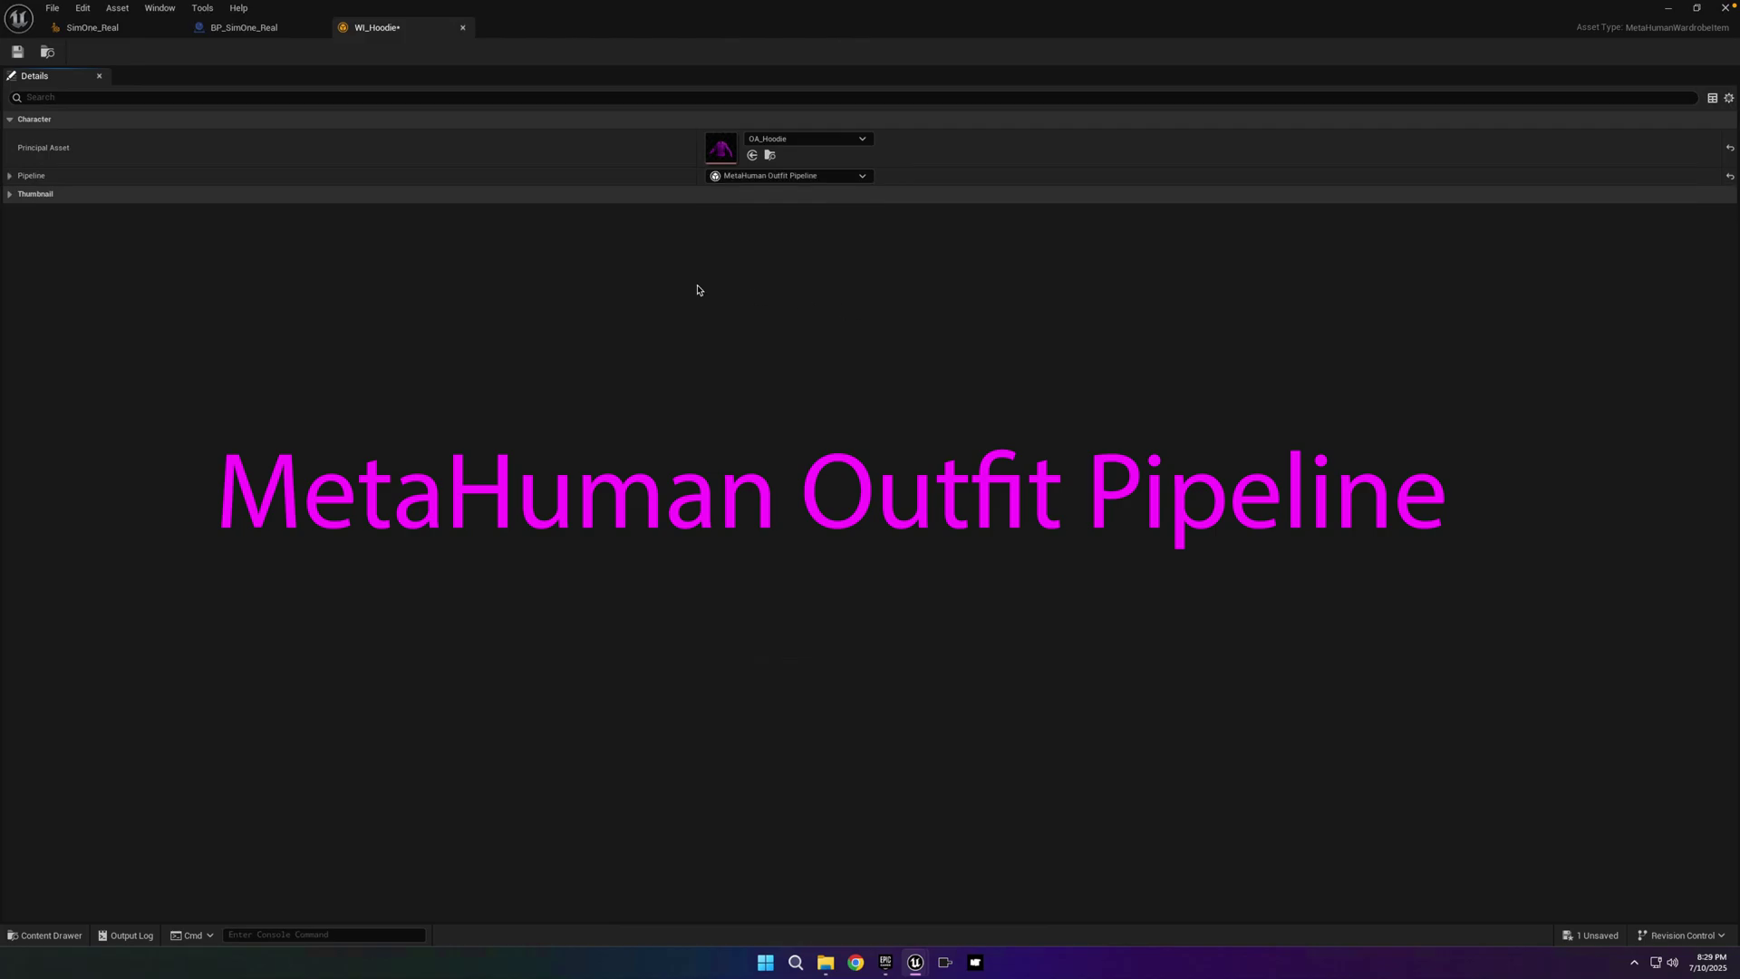
- Set the editor pipeline to MetaHuman Outfit Editor Pipeline, then save and close WI_Hoodie
left_click(9, 176)
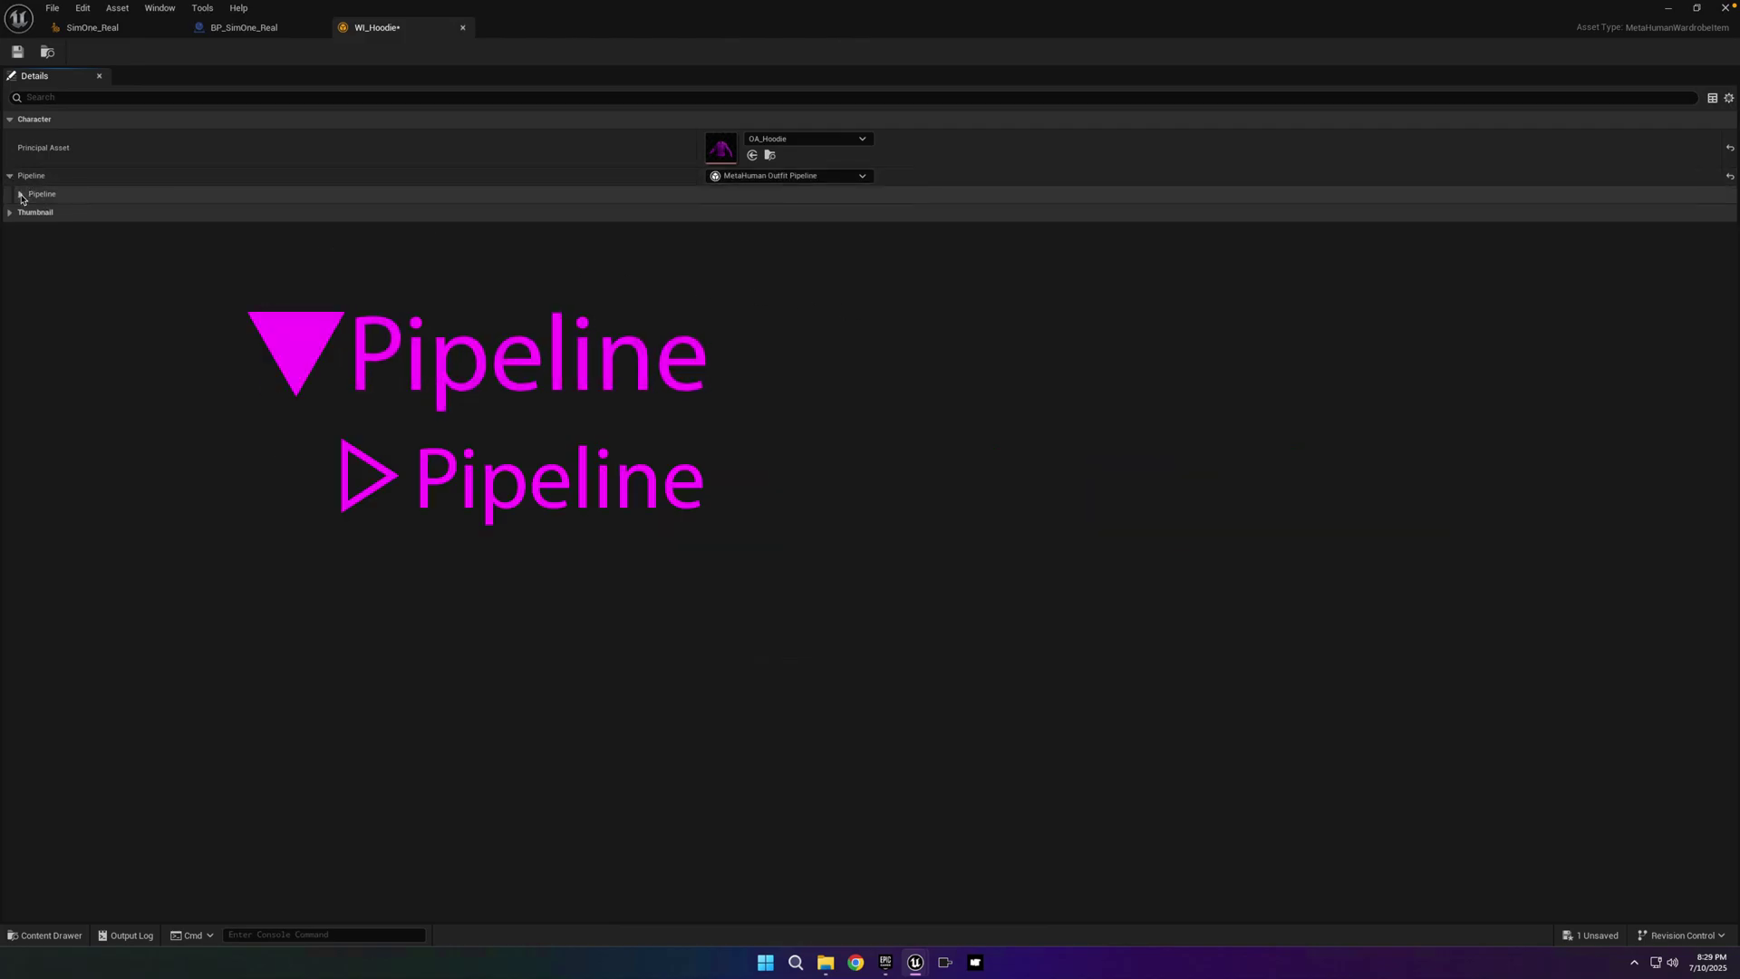
left_click(20, 195)
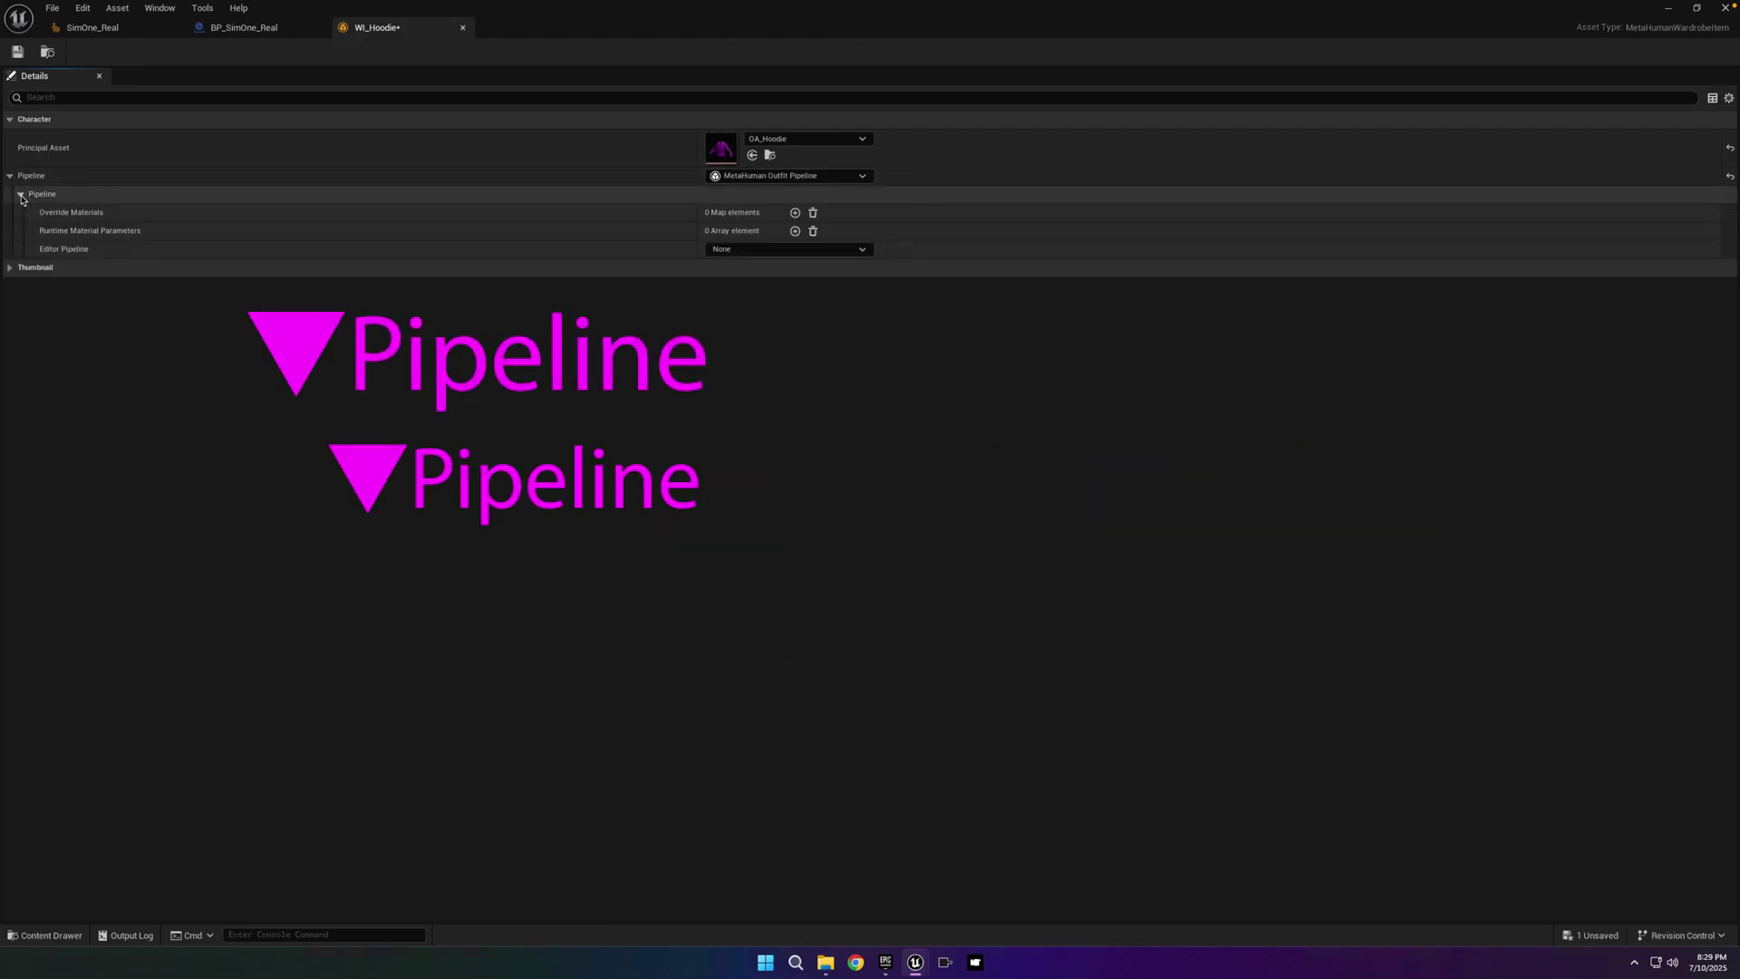
left_click(714, 250)
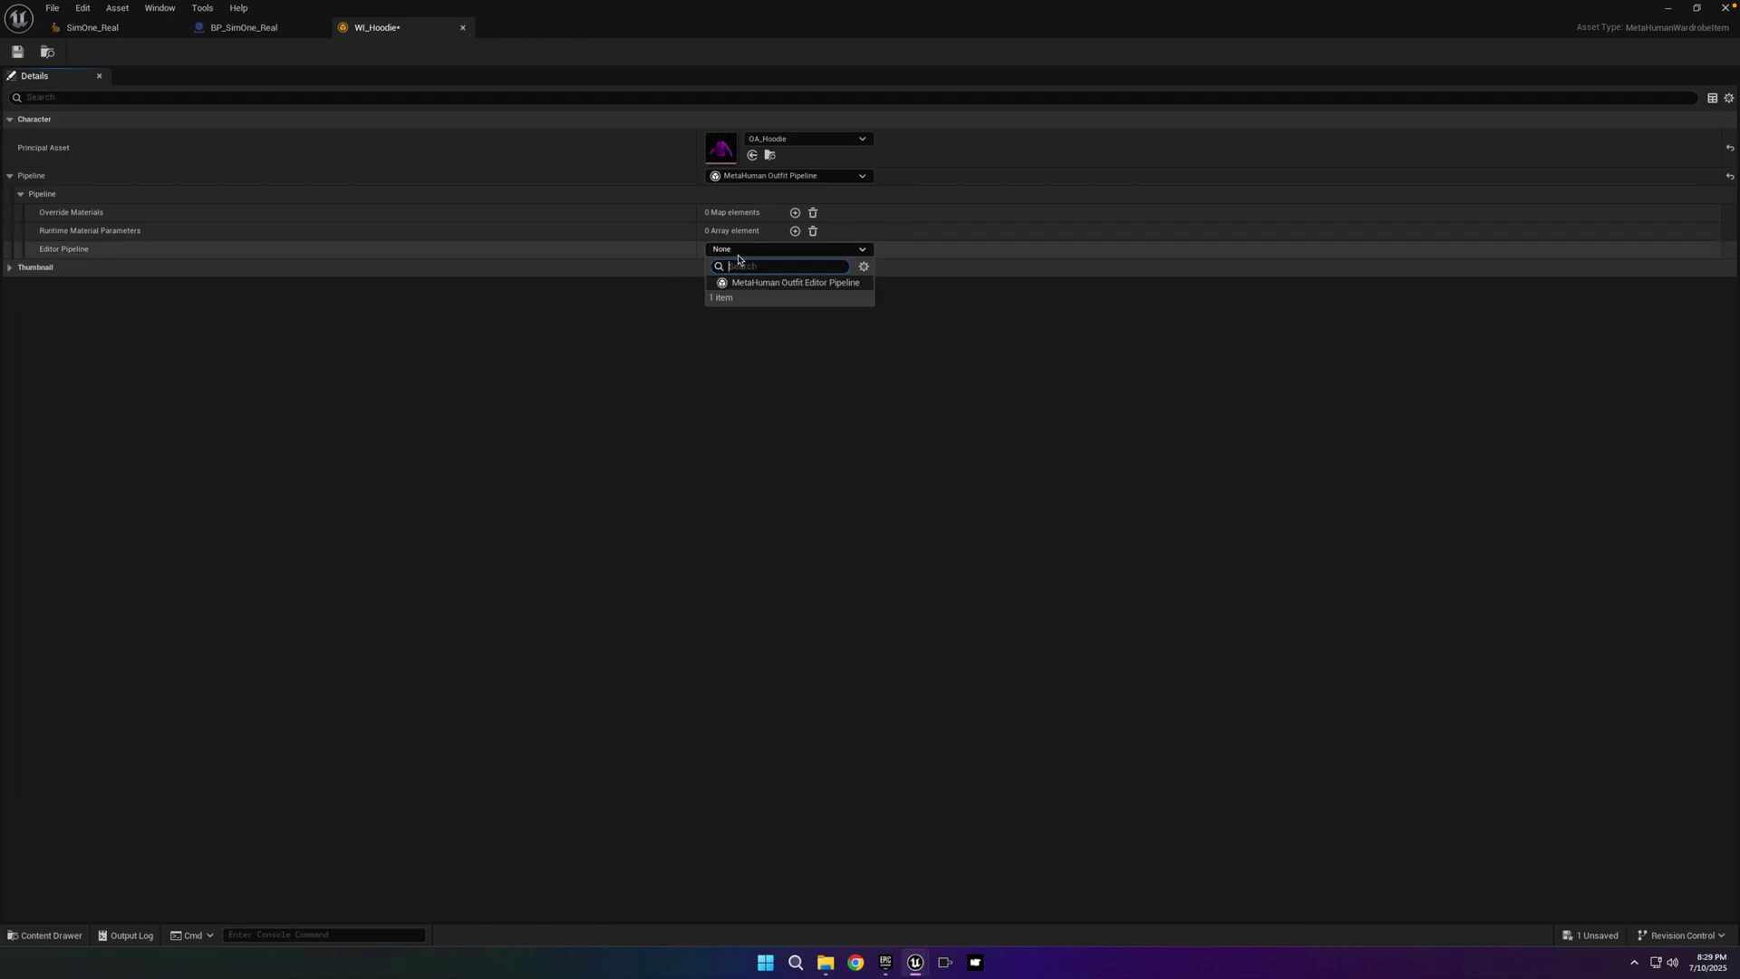
left_click(779, 285)
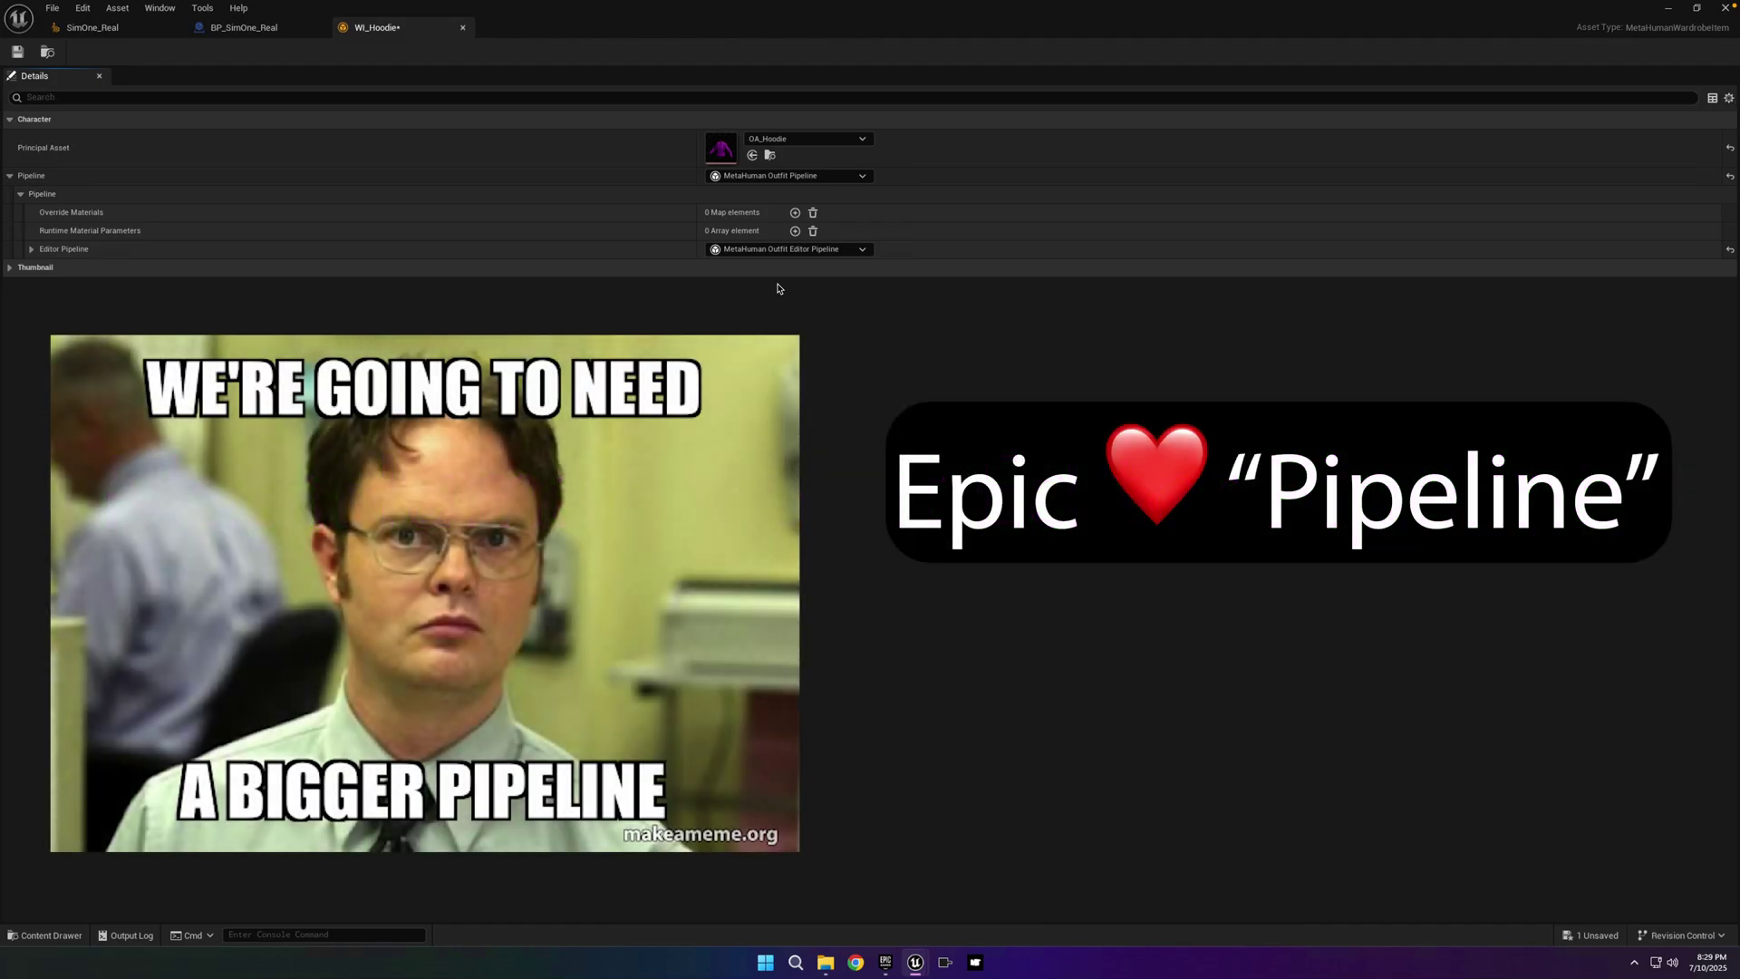
left_click(18, 52)
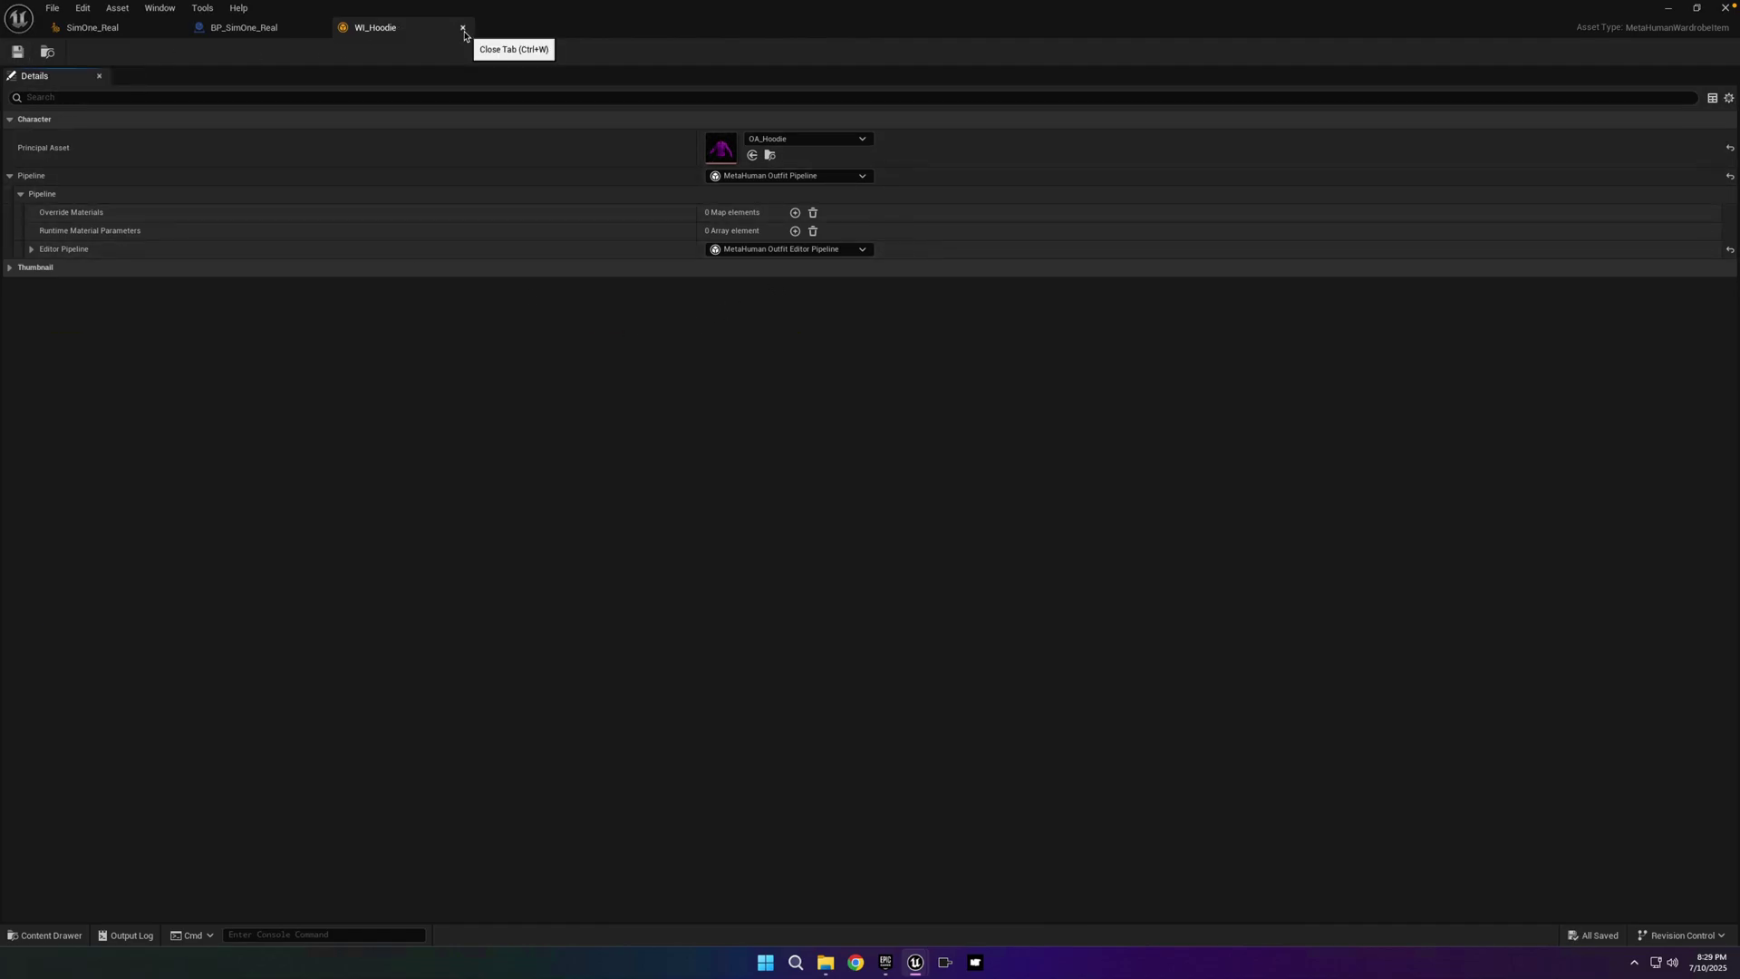
left_click(463, 28)
- Add WI_Hoodie to SimOne_Real's Outfit Clothing and have her wear it
left_click(127, 27)
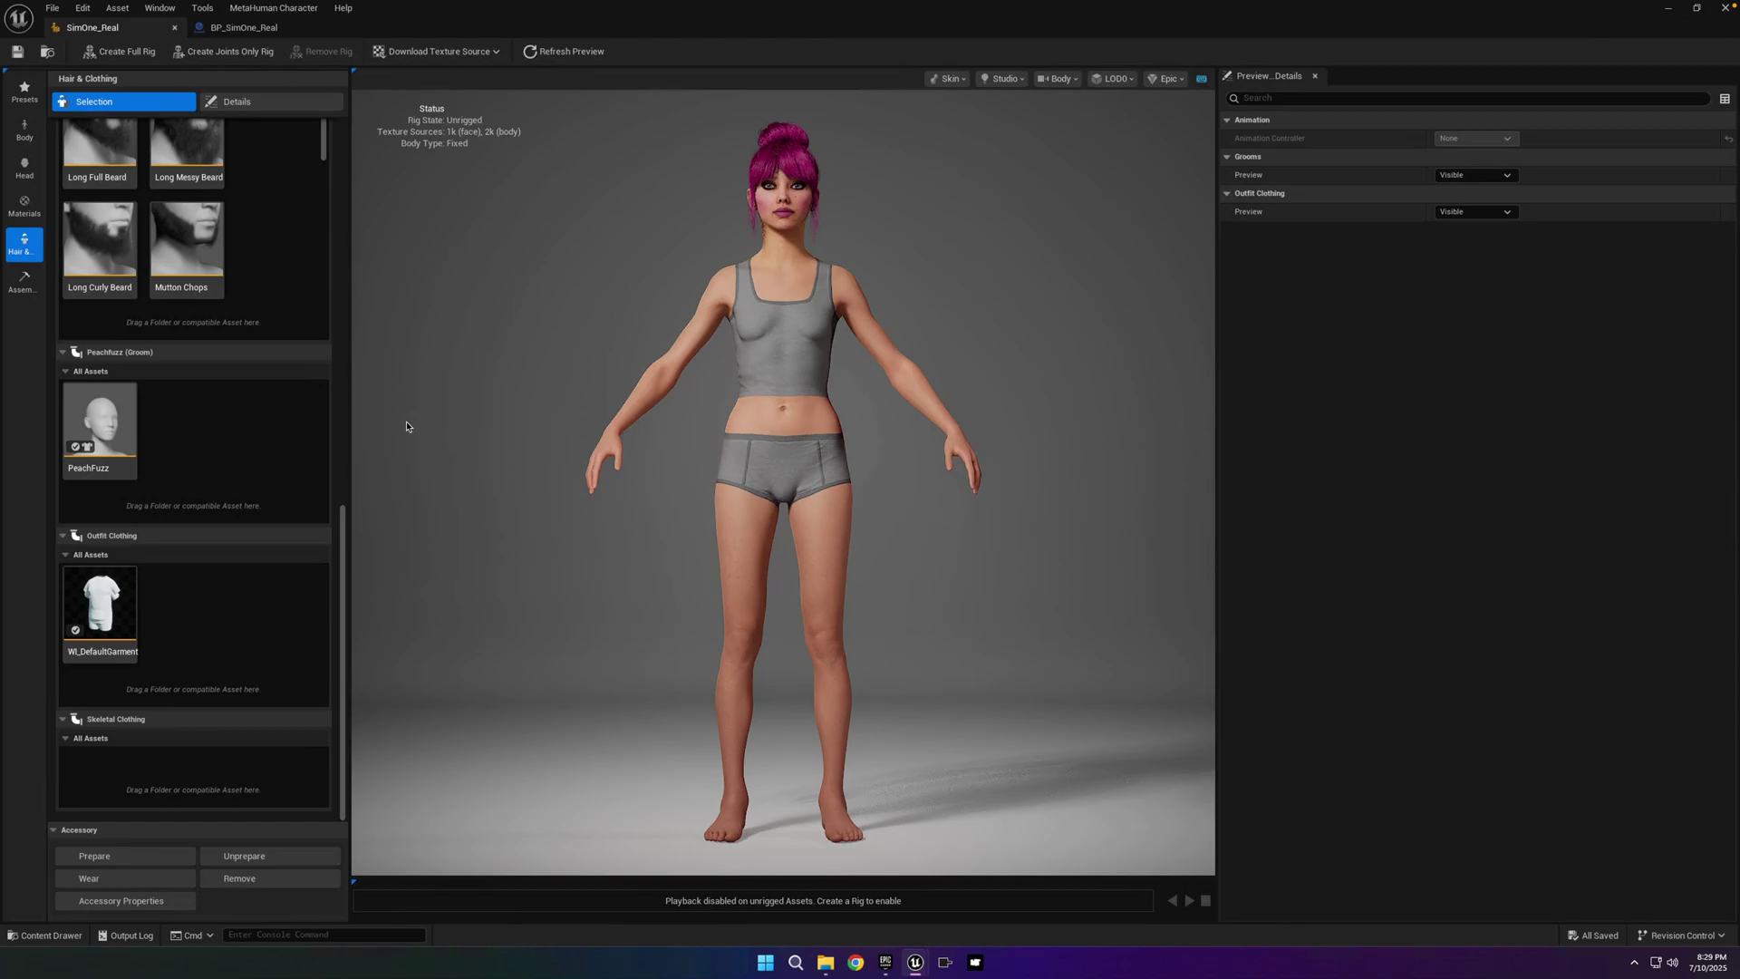
key("ctrl+space")
left_click_drag(681, 711, 258, 590)
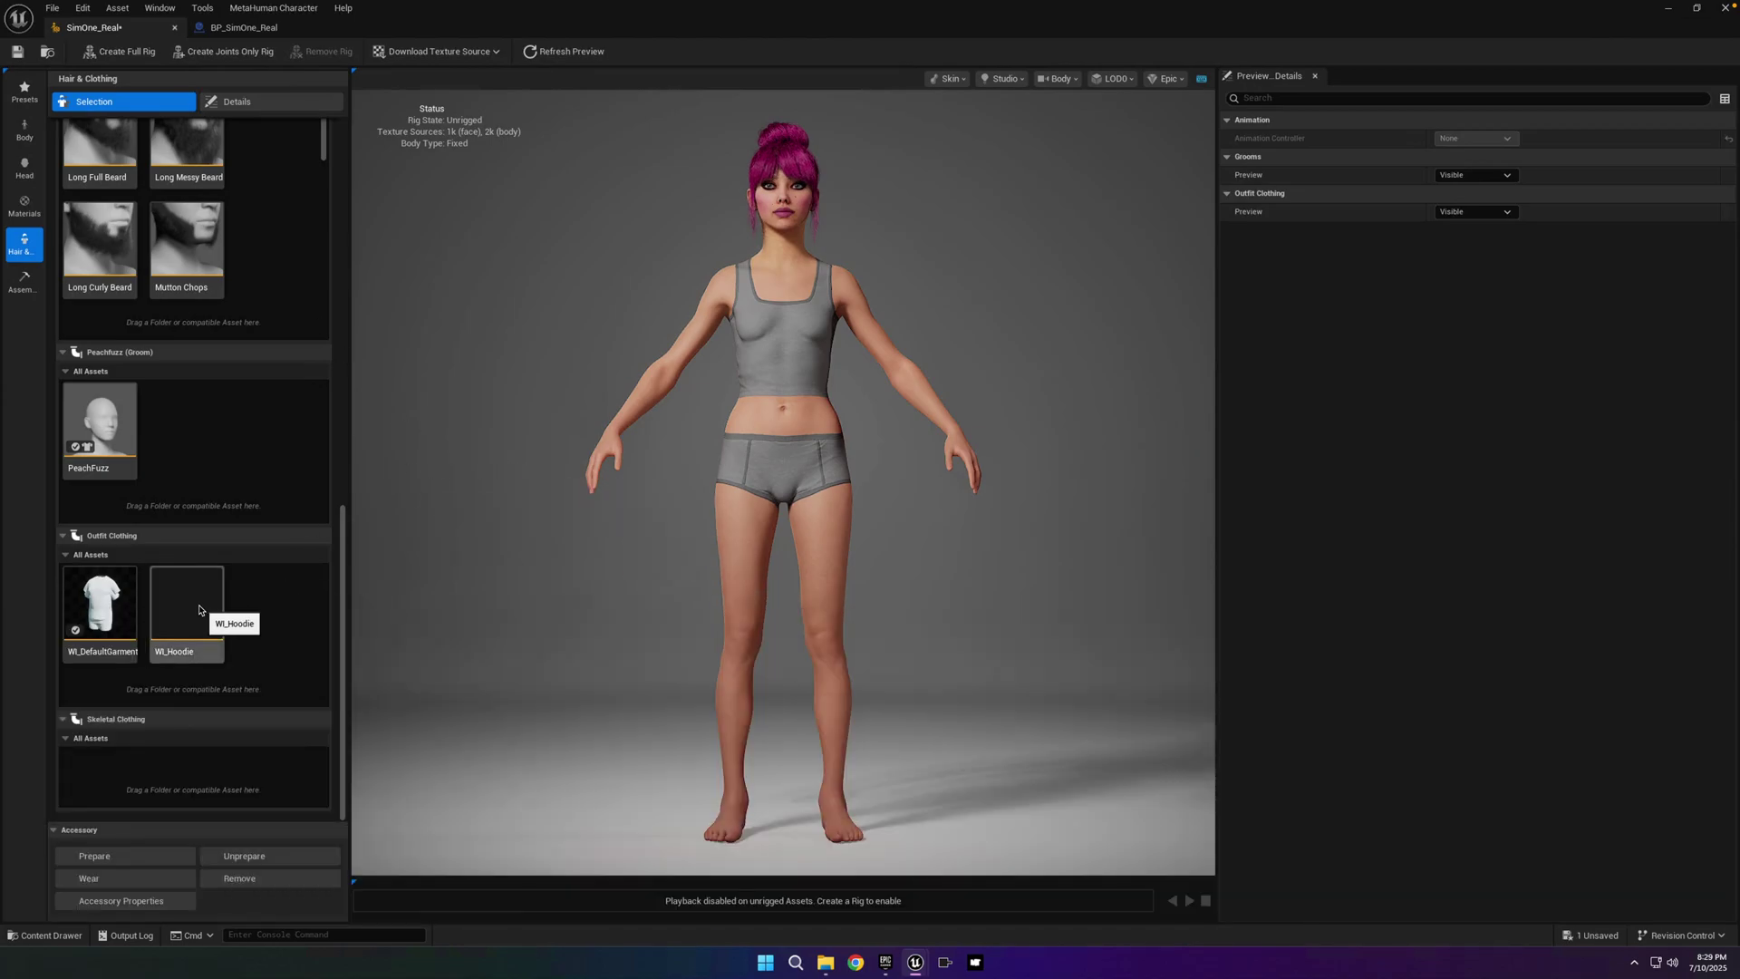
left_click(162, 879)
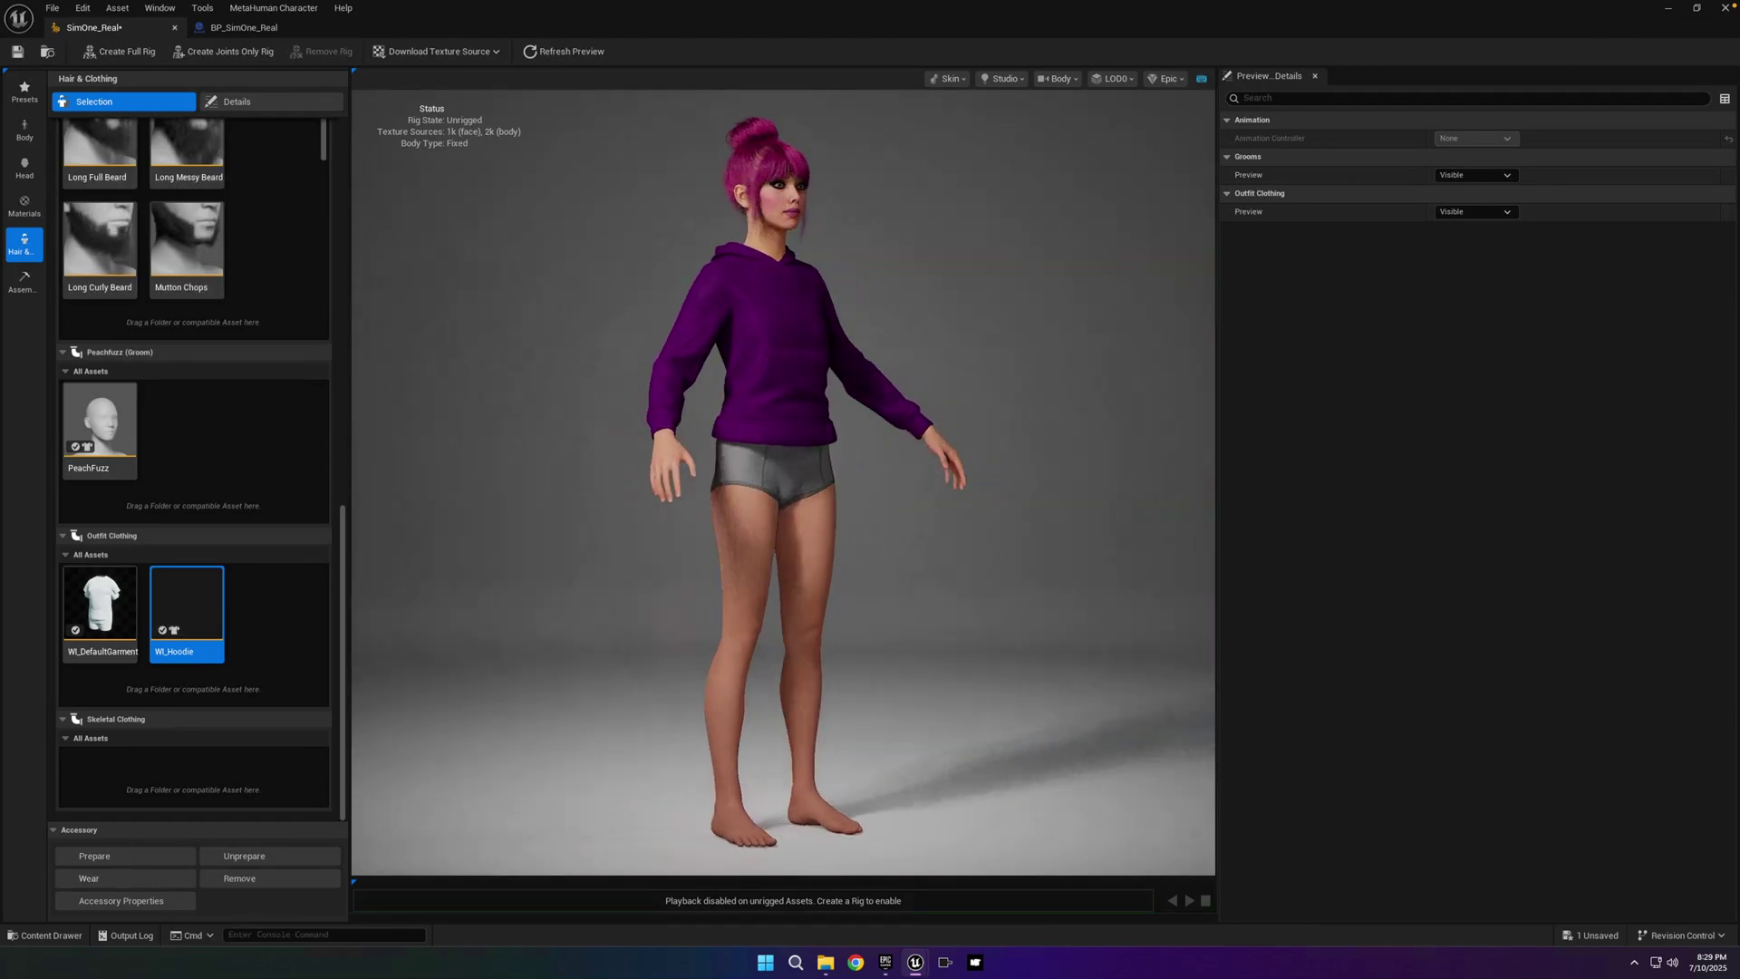
- Save the SimOne_Real character now wearing the purple hoodie
left_click(1585, 935)
left_click(991, 637)
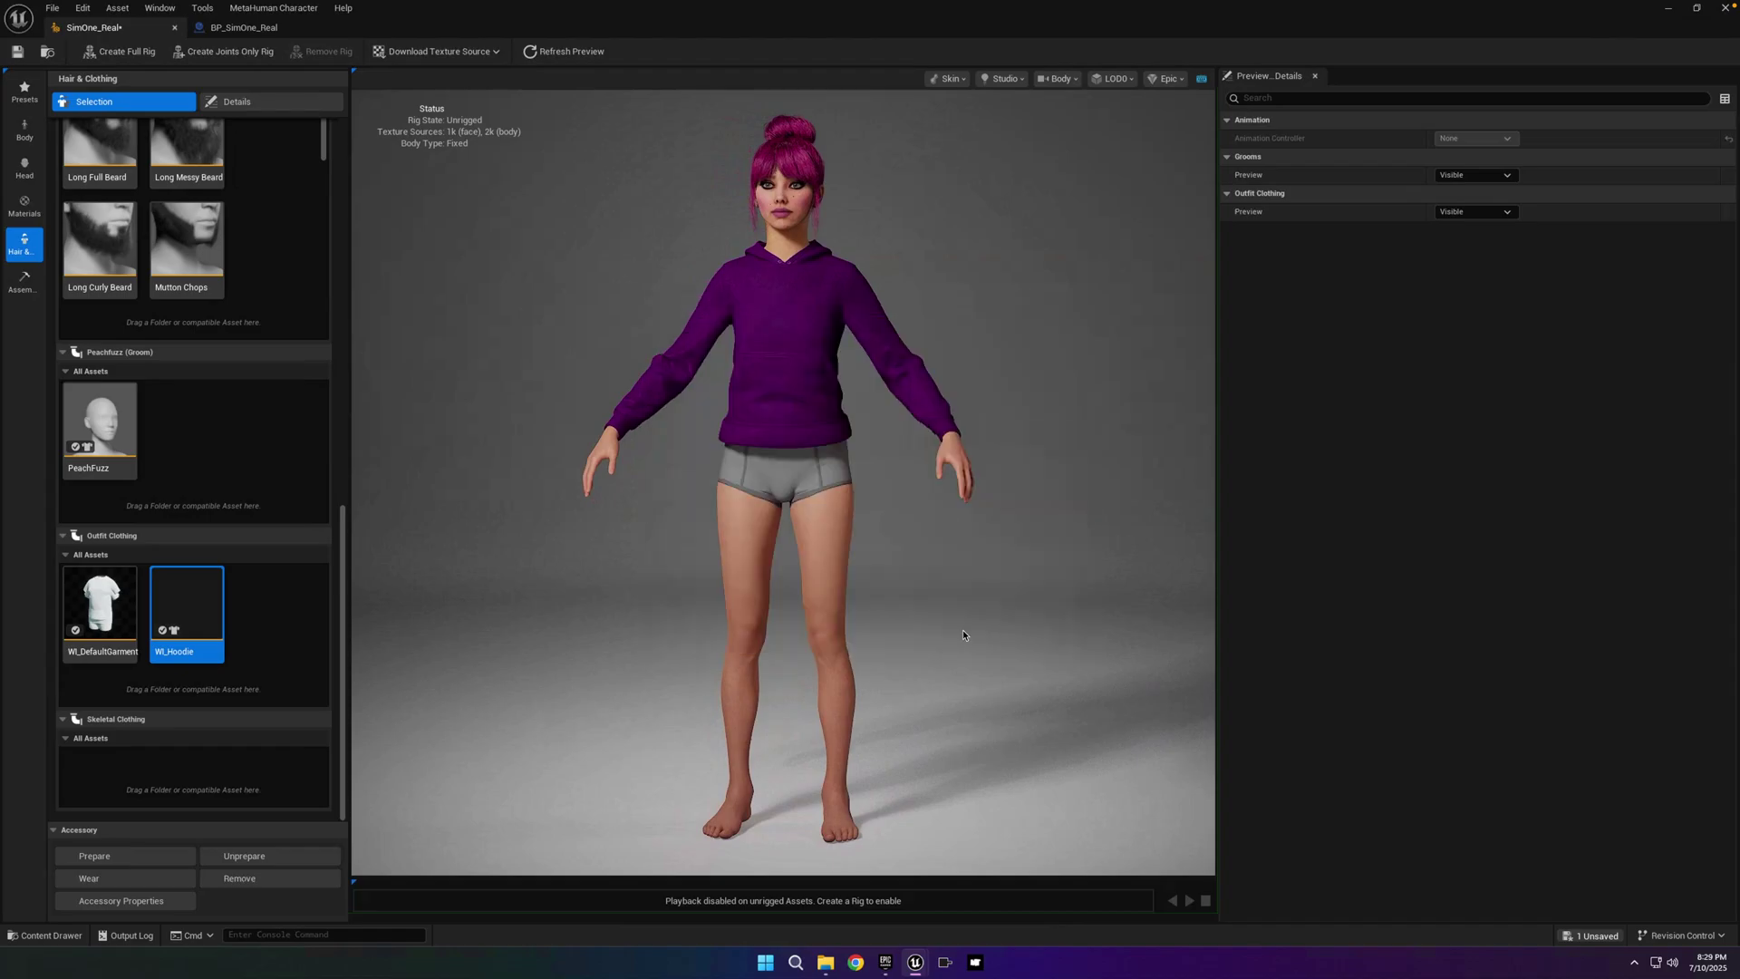
key("ctrl+space")
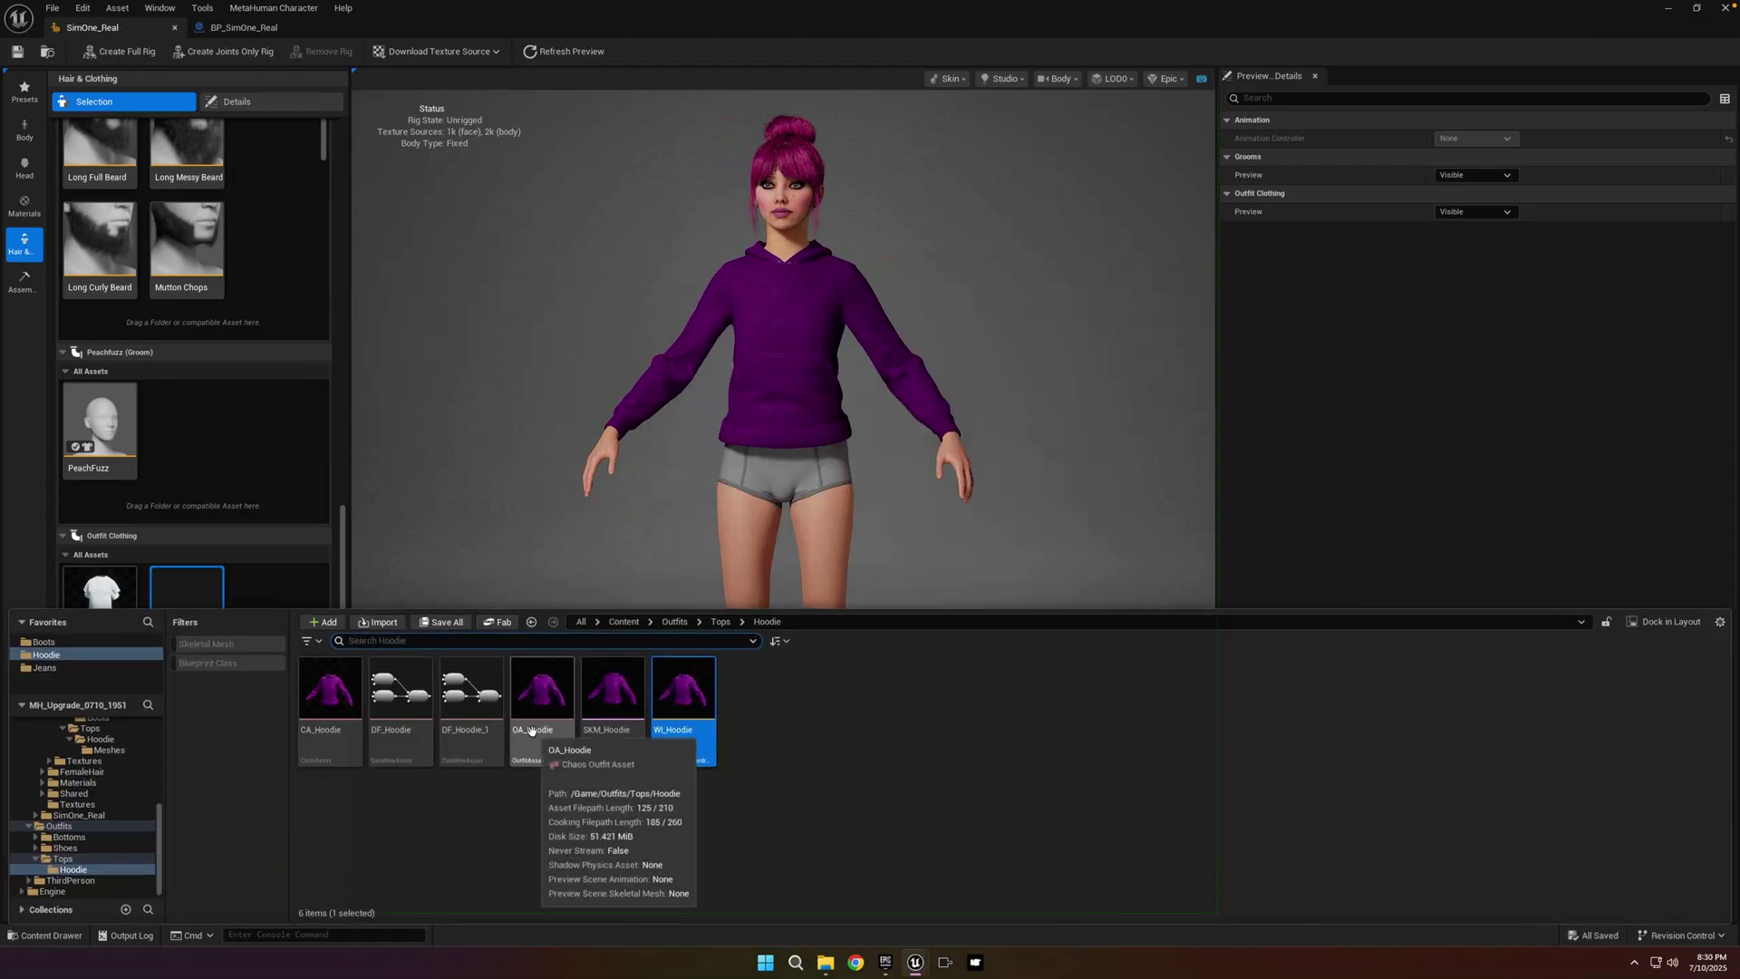
- Build a jeans cloth asset from SKM_Jeans using a SkeletalMeshImport node
left_click(58, 672)
left_click(330, 690)
key("F2")
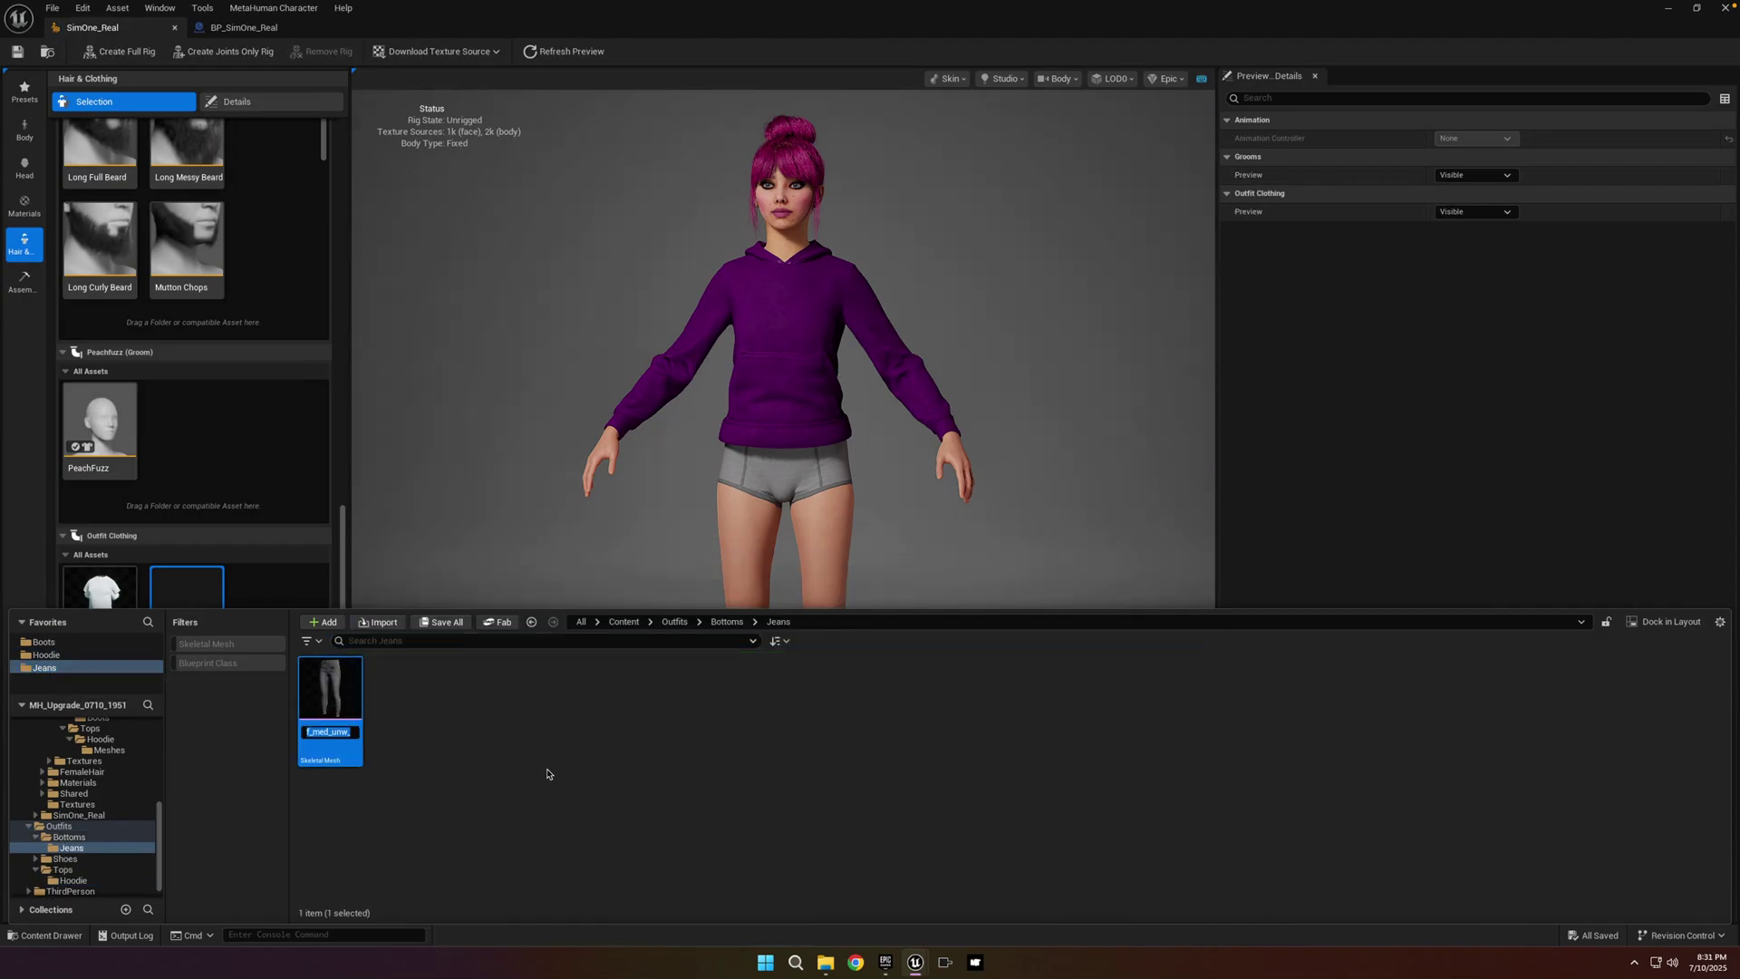
double_click(330, 716)
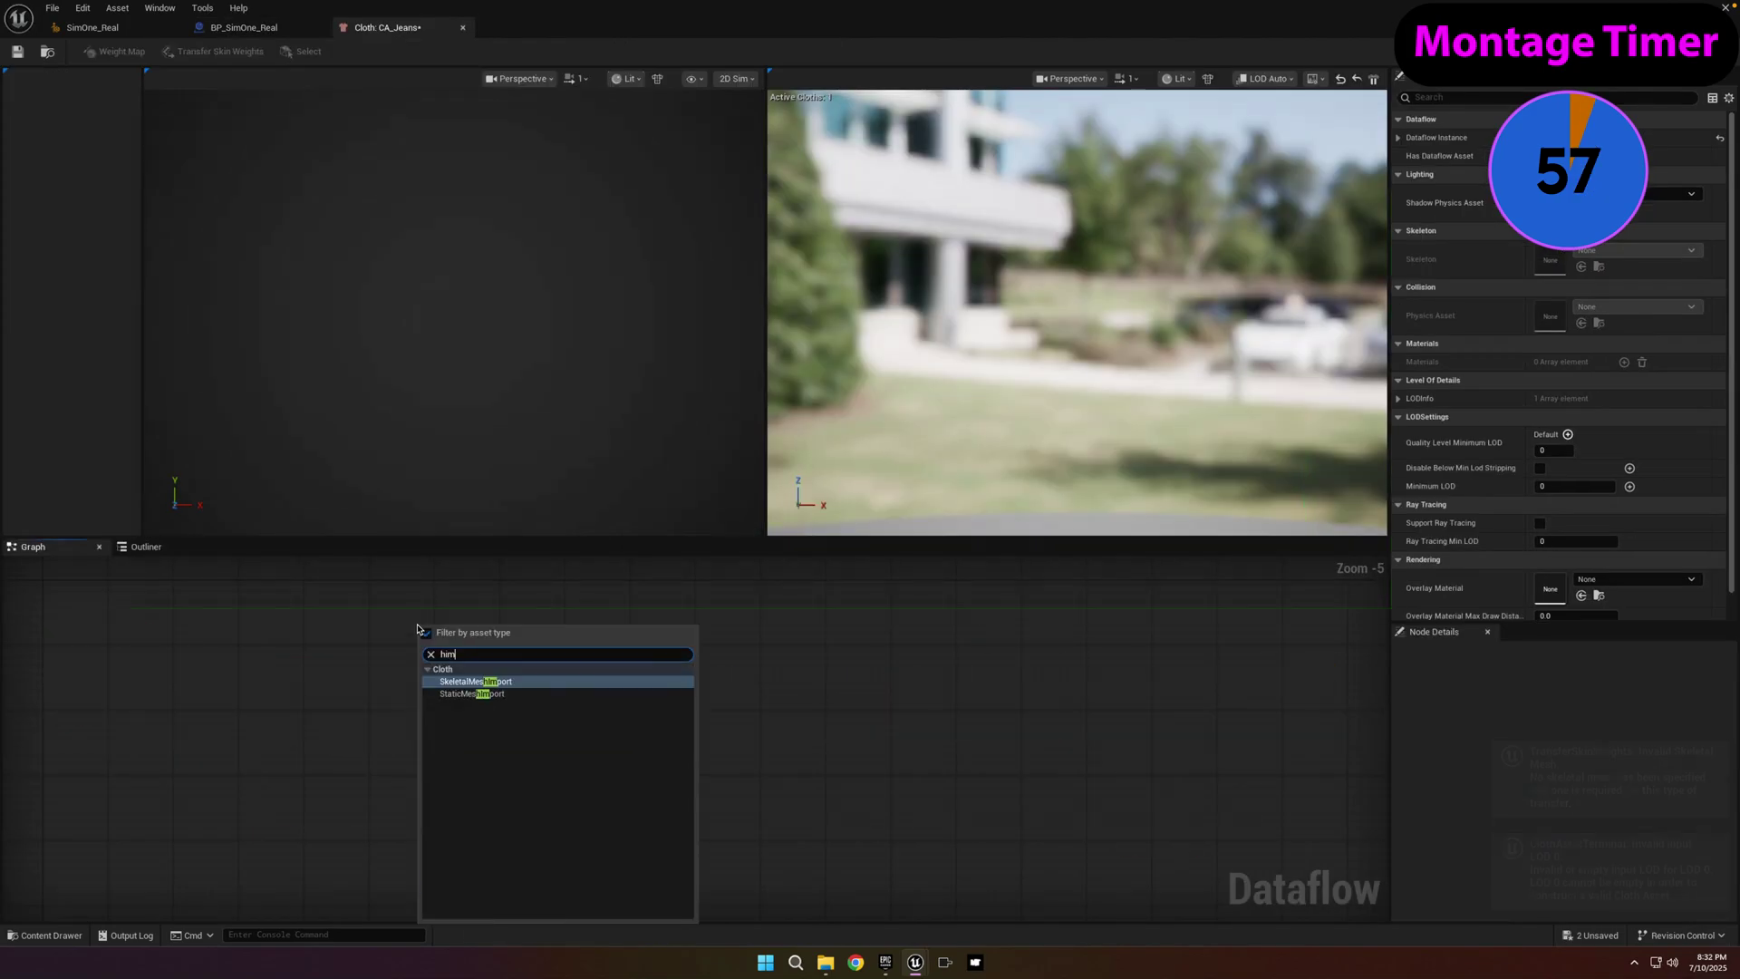
left_click(486, 687)
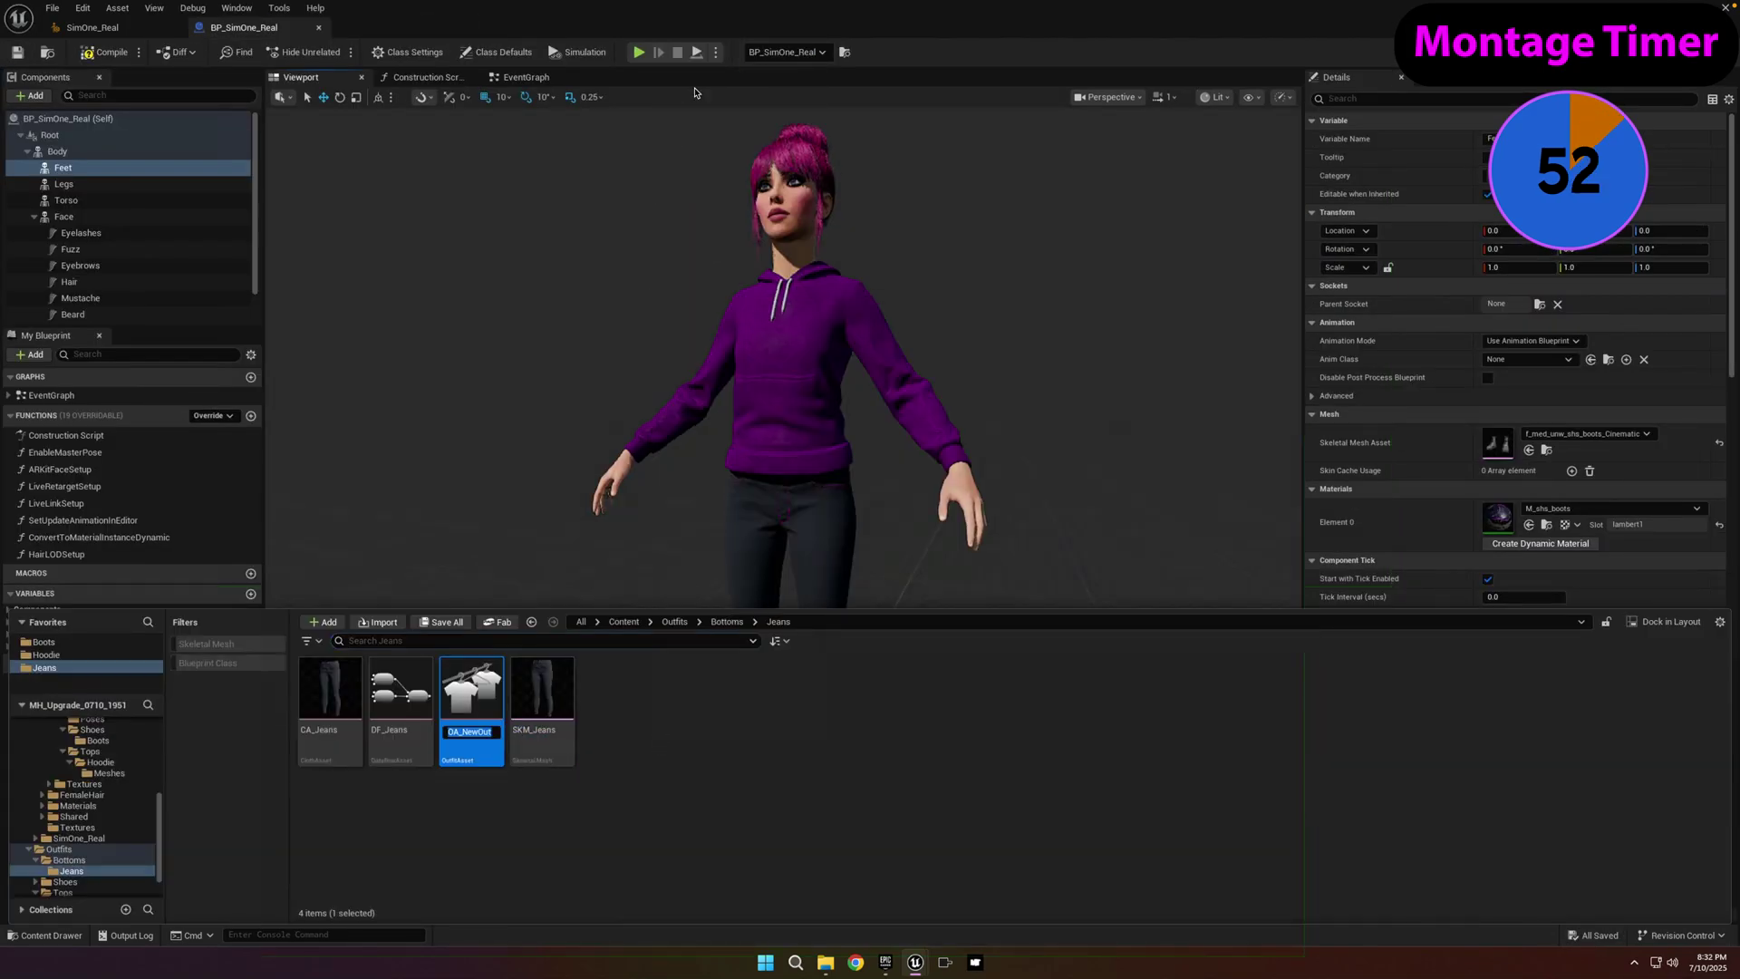
- Create outfit asset OA_Jeans with CA_Jeans as its source, plus the WI_Jeans wardrobe item
type("OA_")
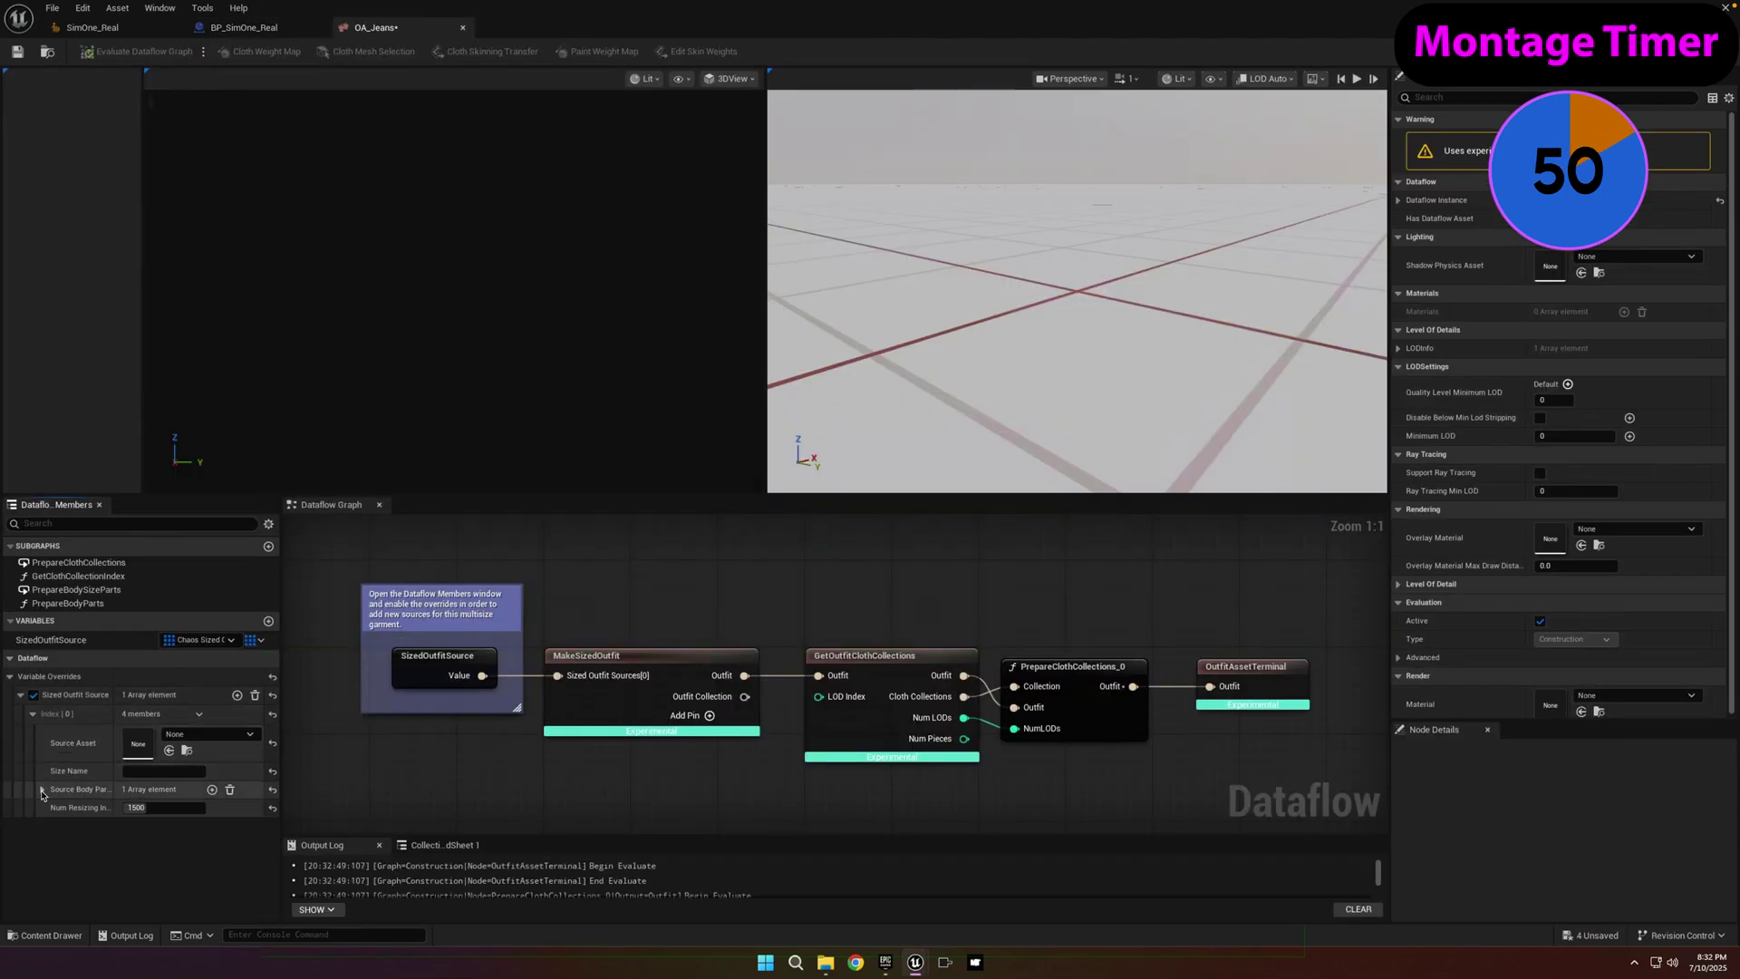
left_click(193, 743)
left_click(290, 774)
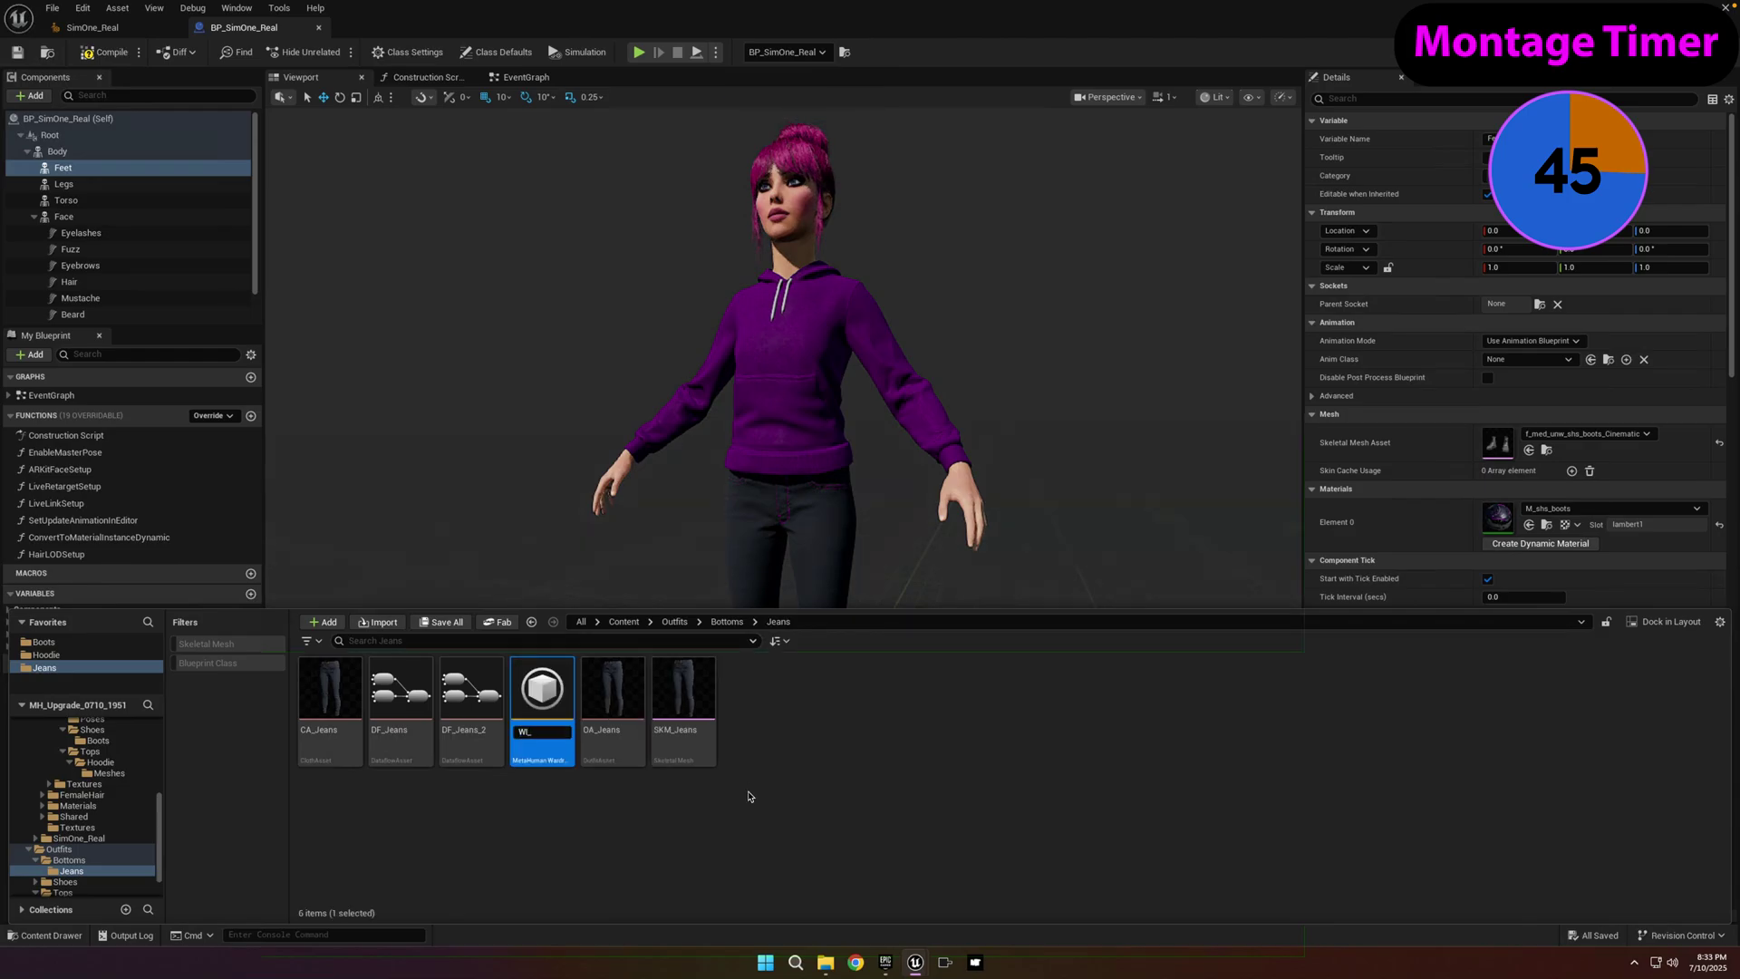
double_click(685, 697)
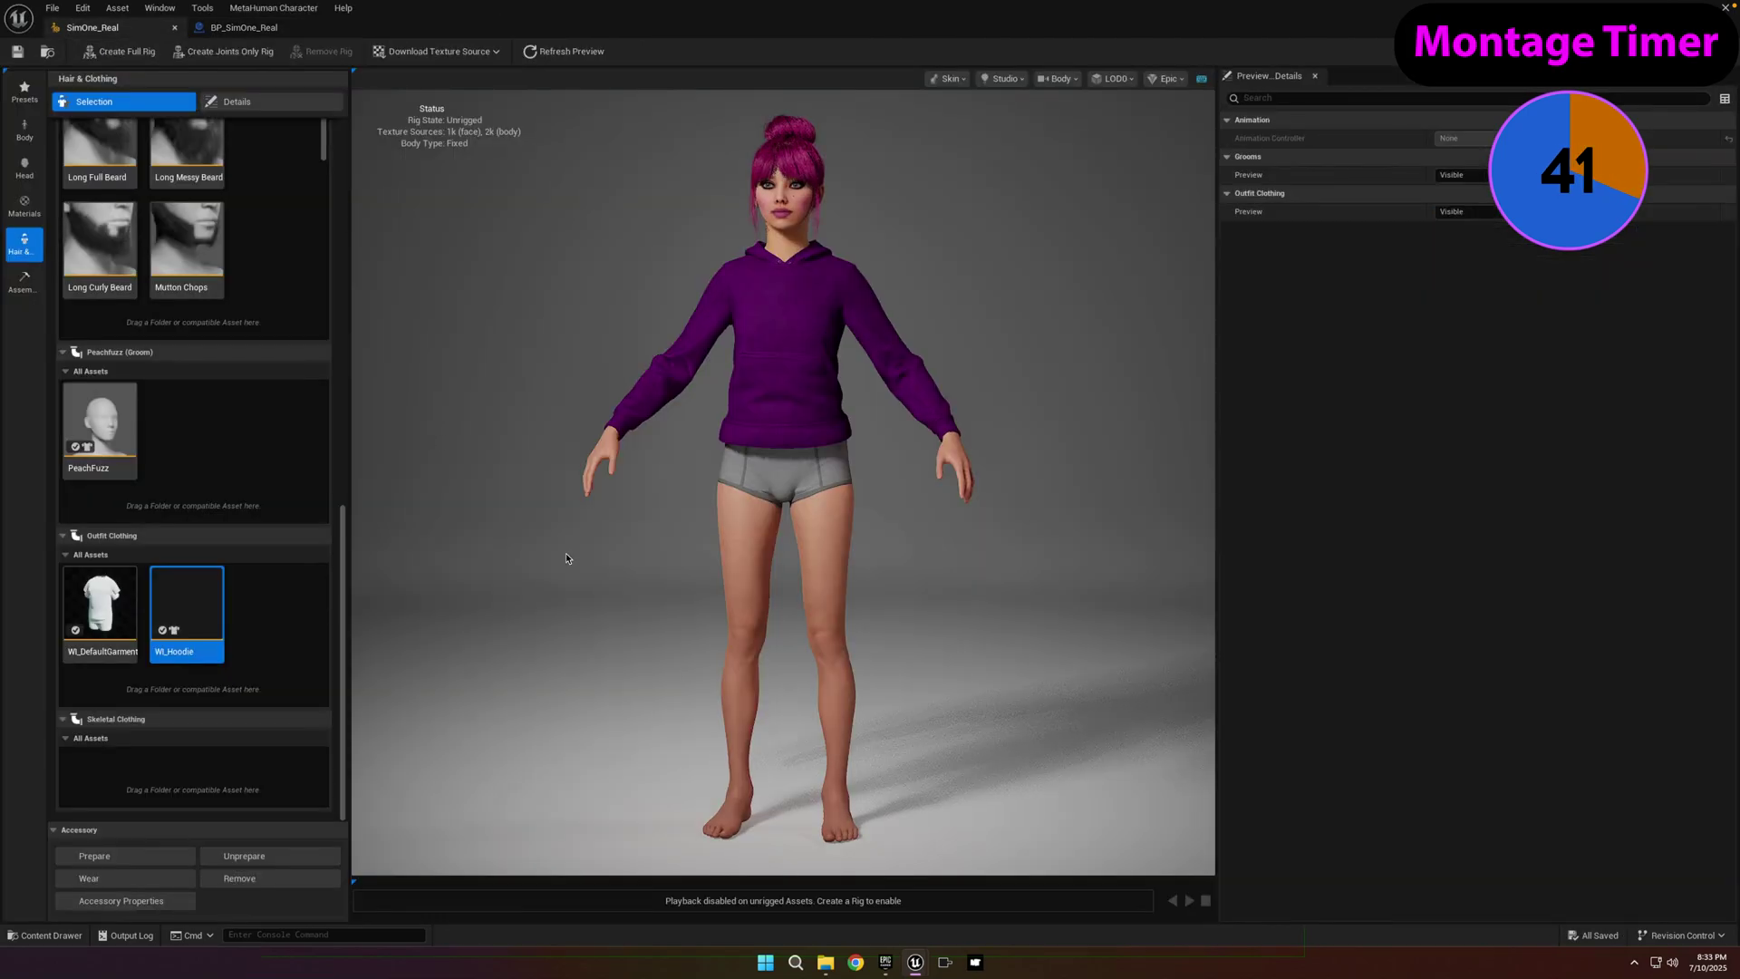
- Add WI_Jeans to Outfit Clothing and create cloth asset CA_Boots importing SKM_Boots
left_click_drag(565, 558, 271, 613)
key("ctrl+space")
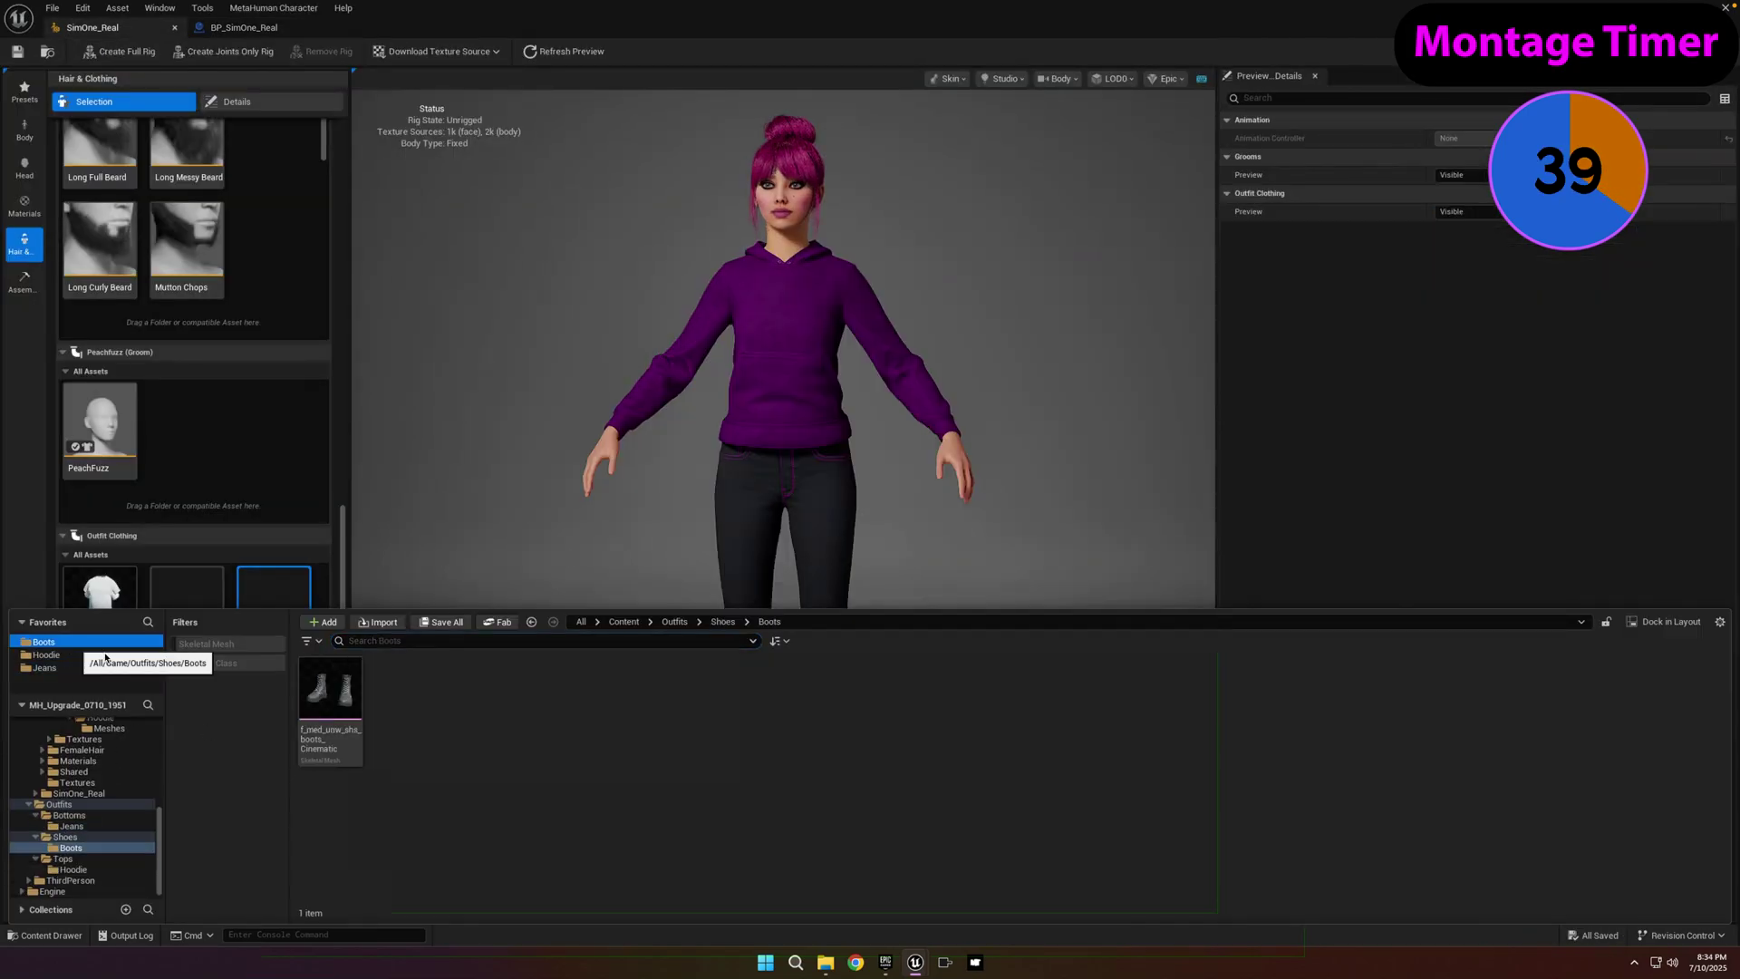
right_click(397, 725)
left_click(453, 56)
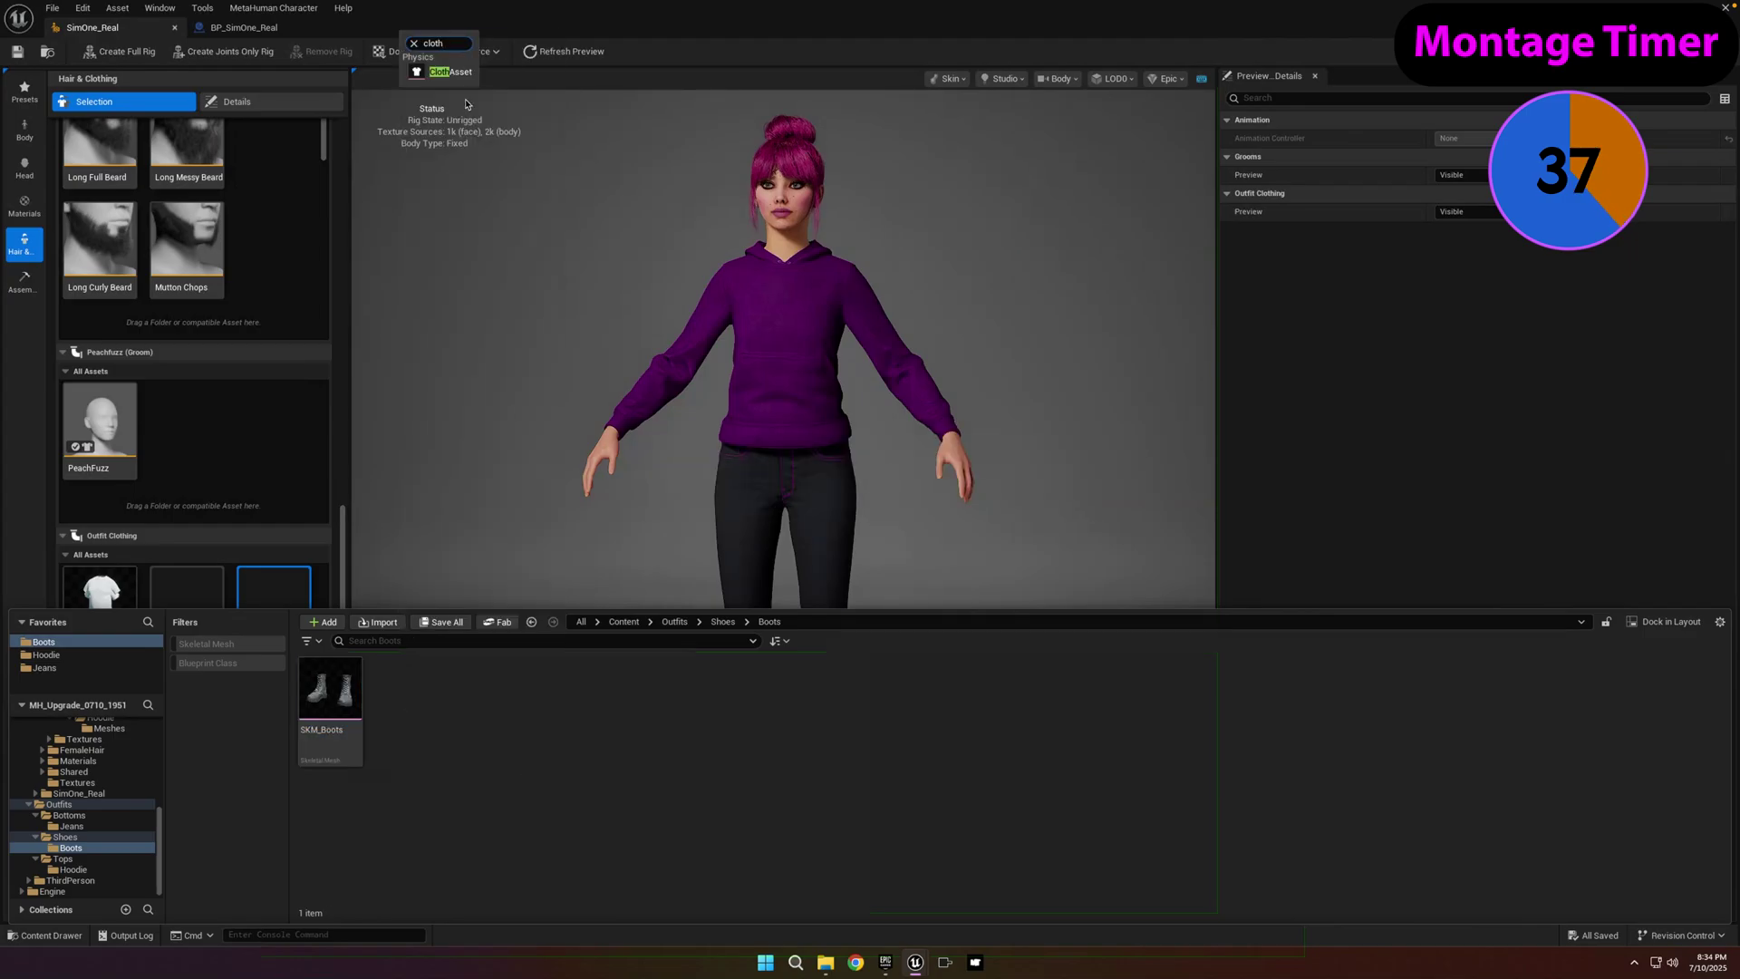
double_click(319, 688)
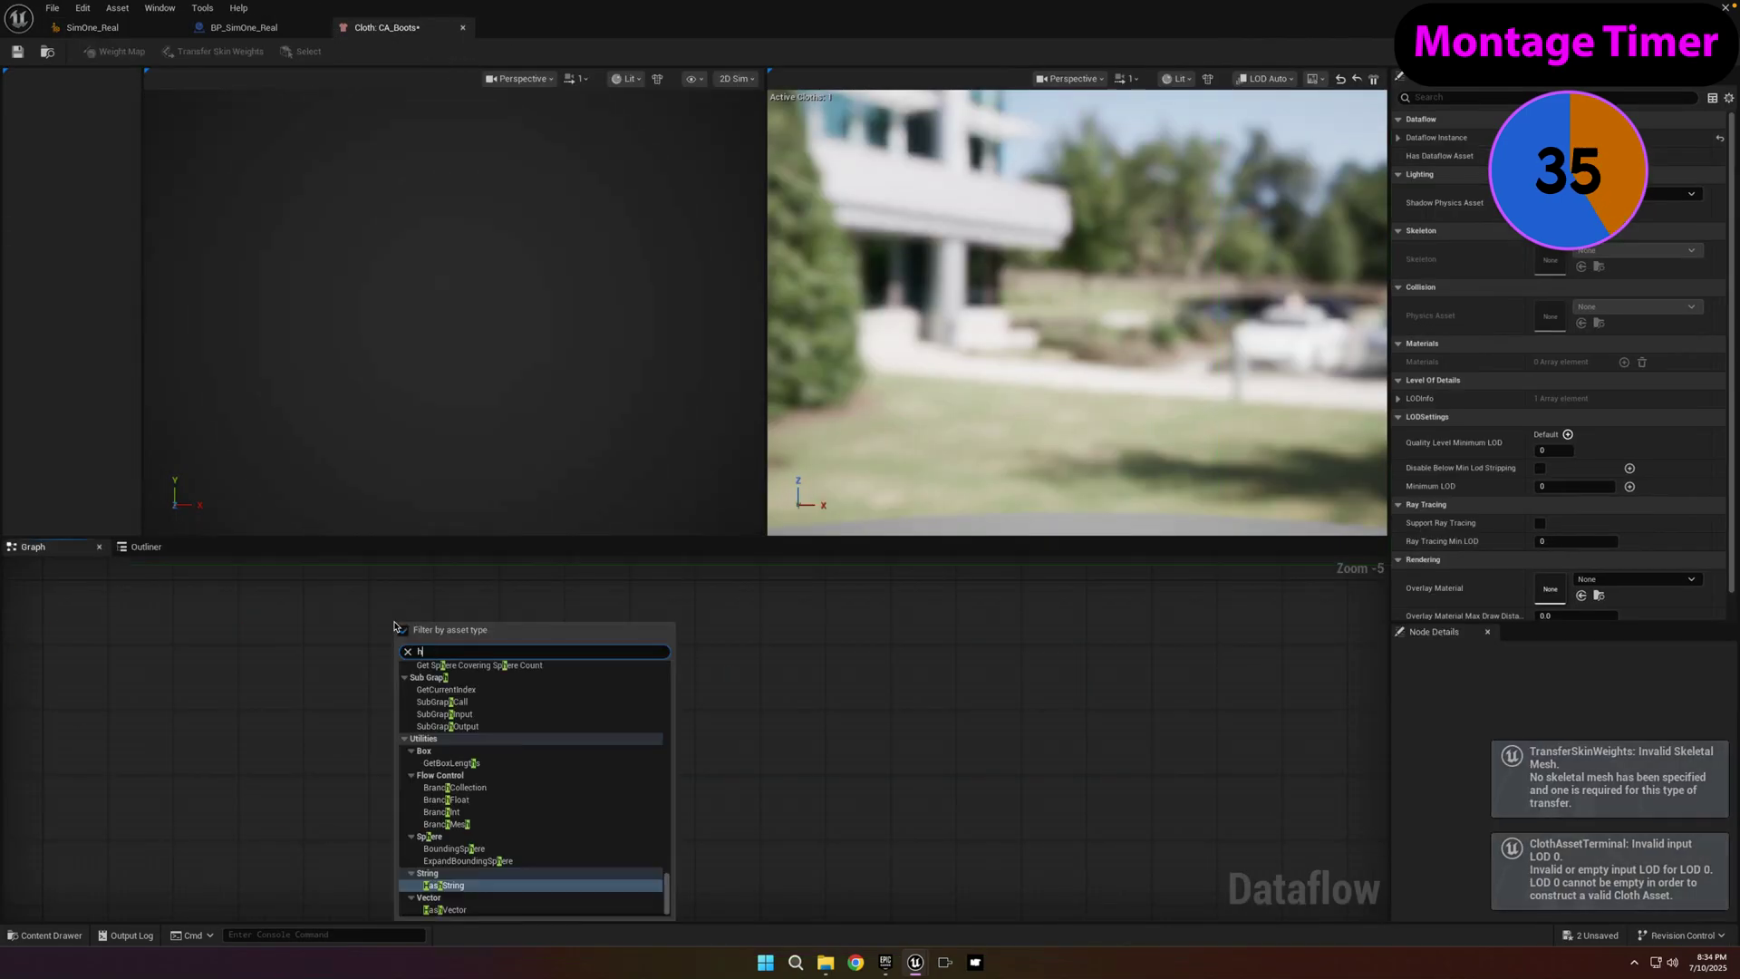
left_click(489, 827)
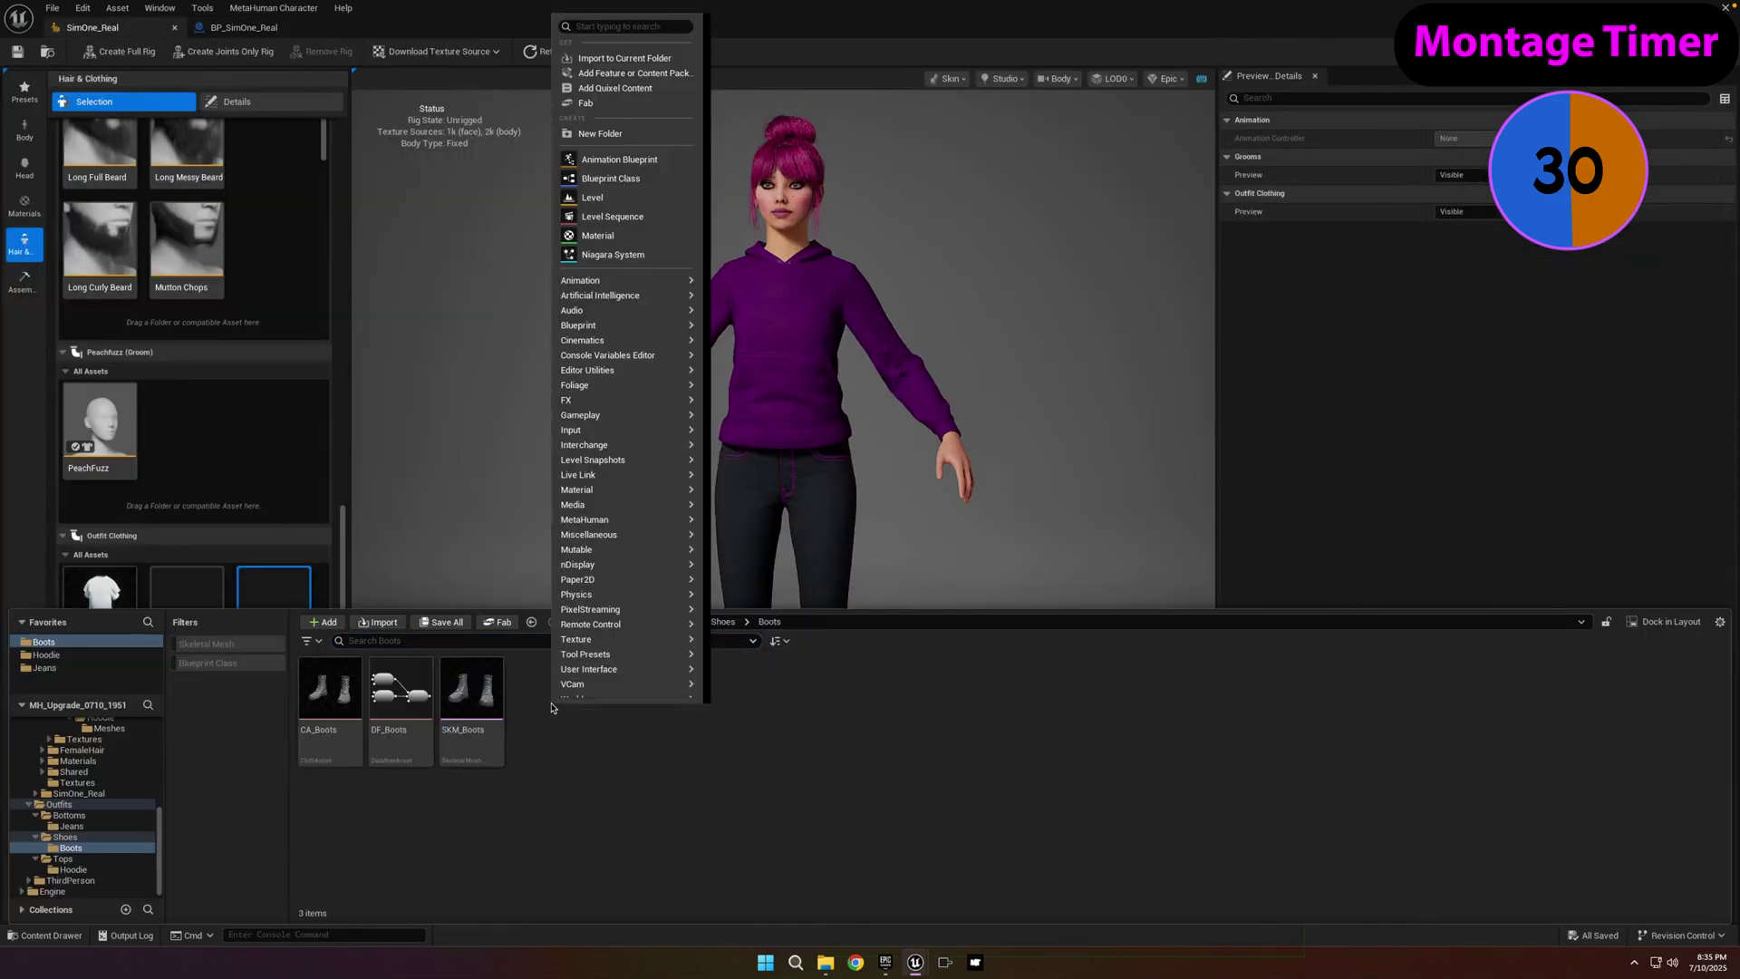
- Create a MetaHuman wardrobe item named WI_Boots
left_click(695, 688)
type("WI_Boots")
key("Return")
key("ctrl+space")
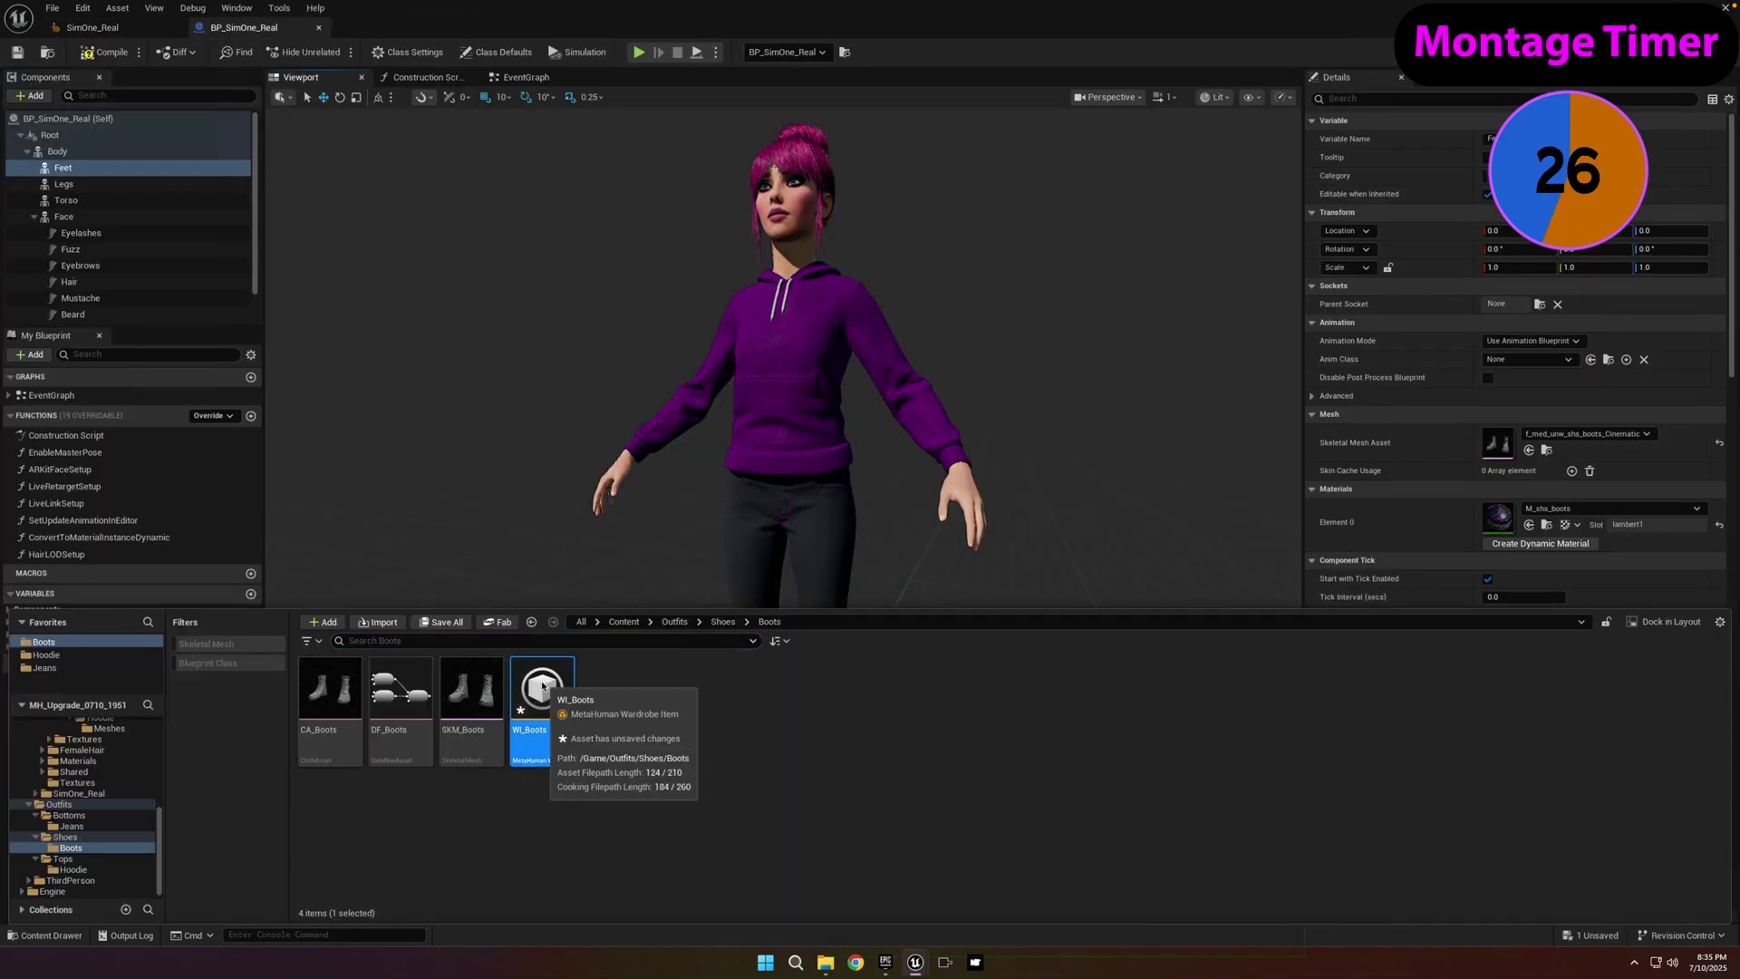
- Create an outfit asset named OA_Boots in the Boots folder
right_click(635, 707)
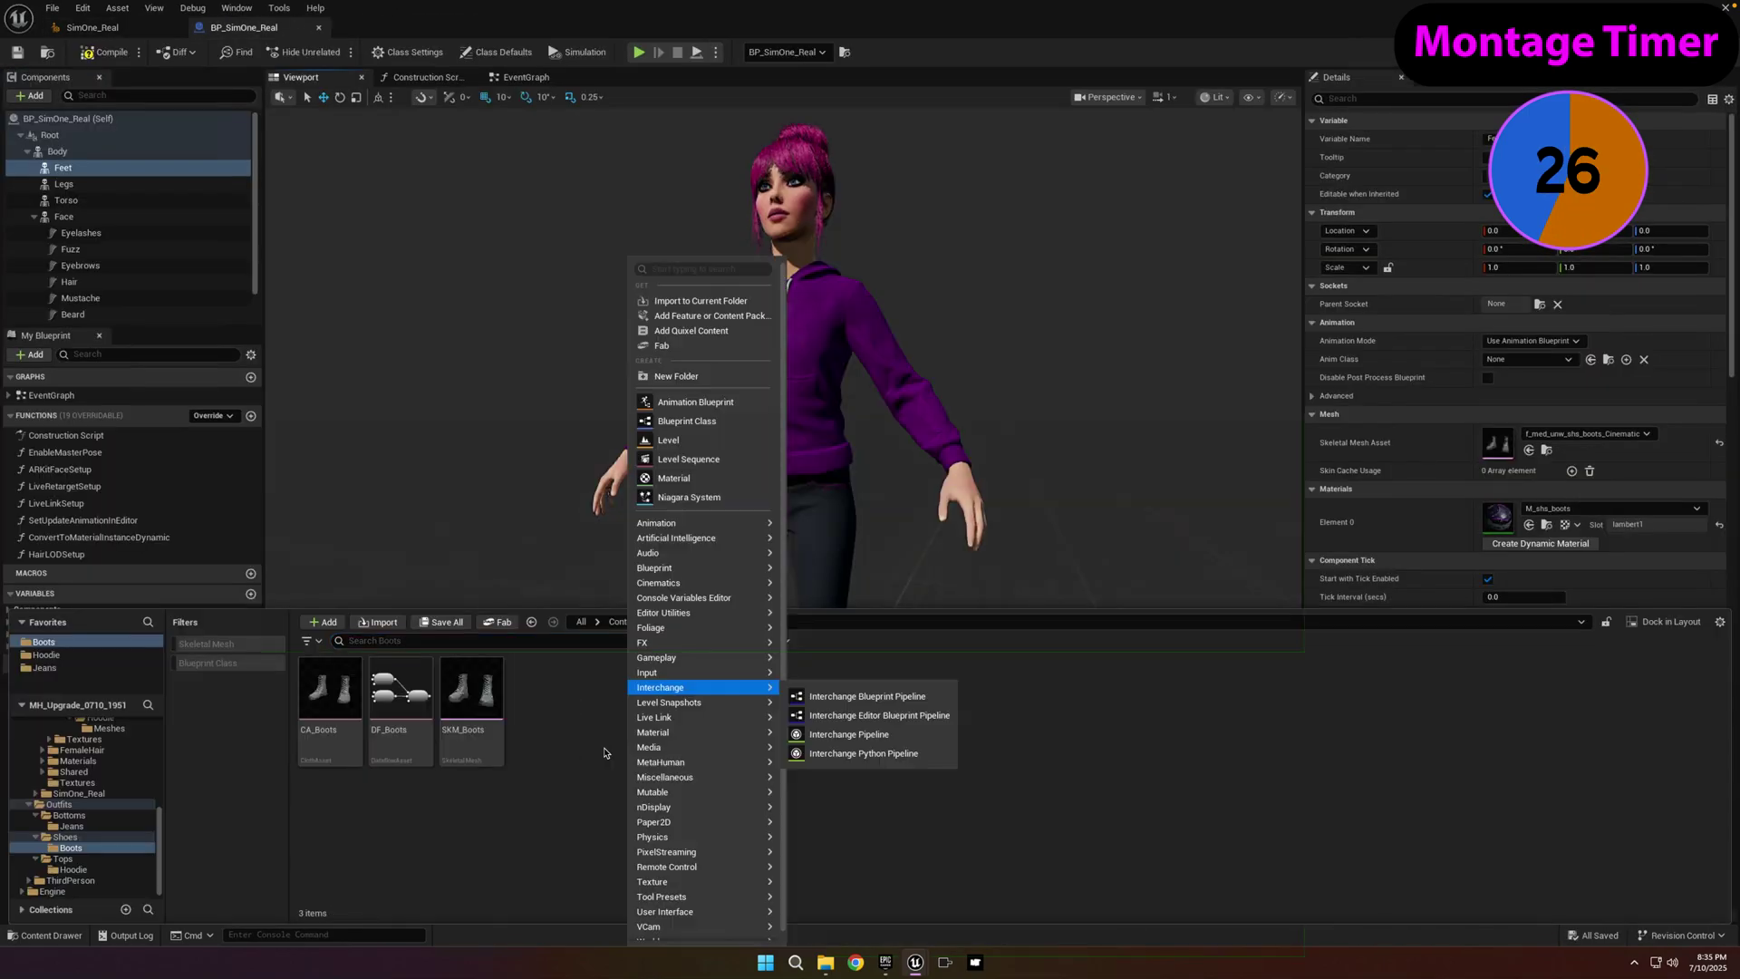
left_click(689, 709)
type("OA_Boots")
key("Return")
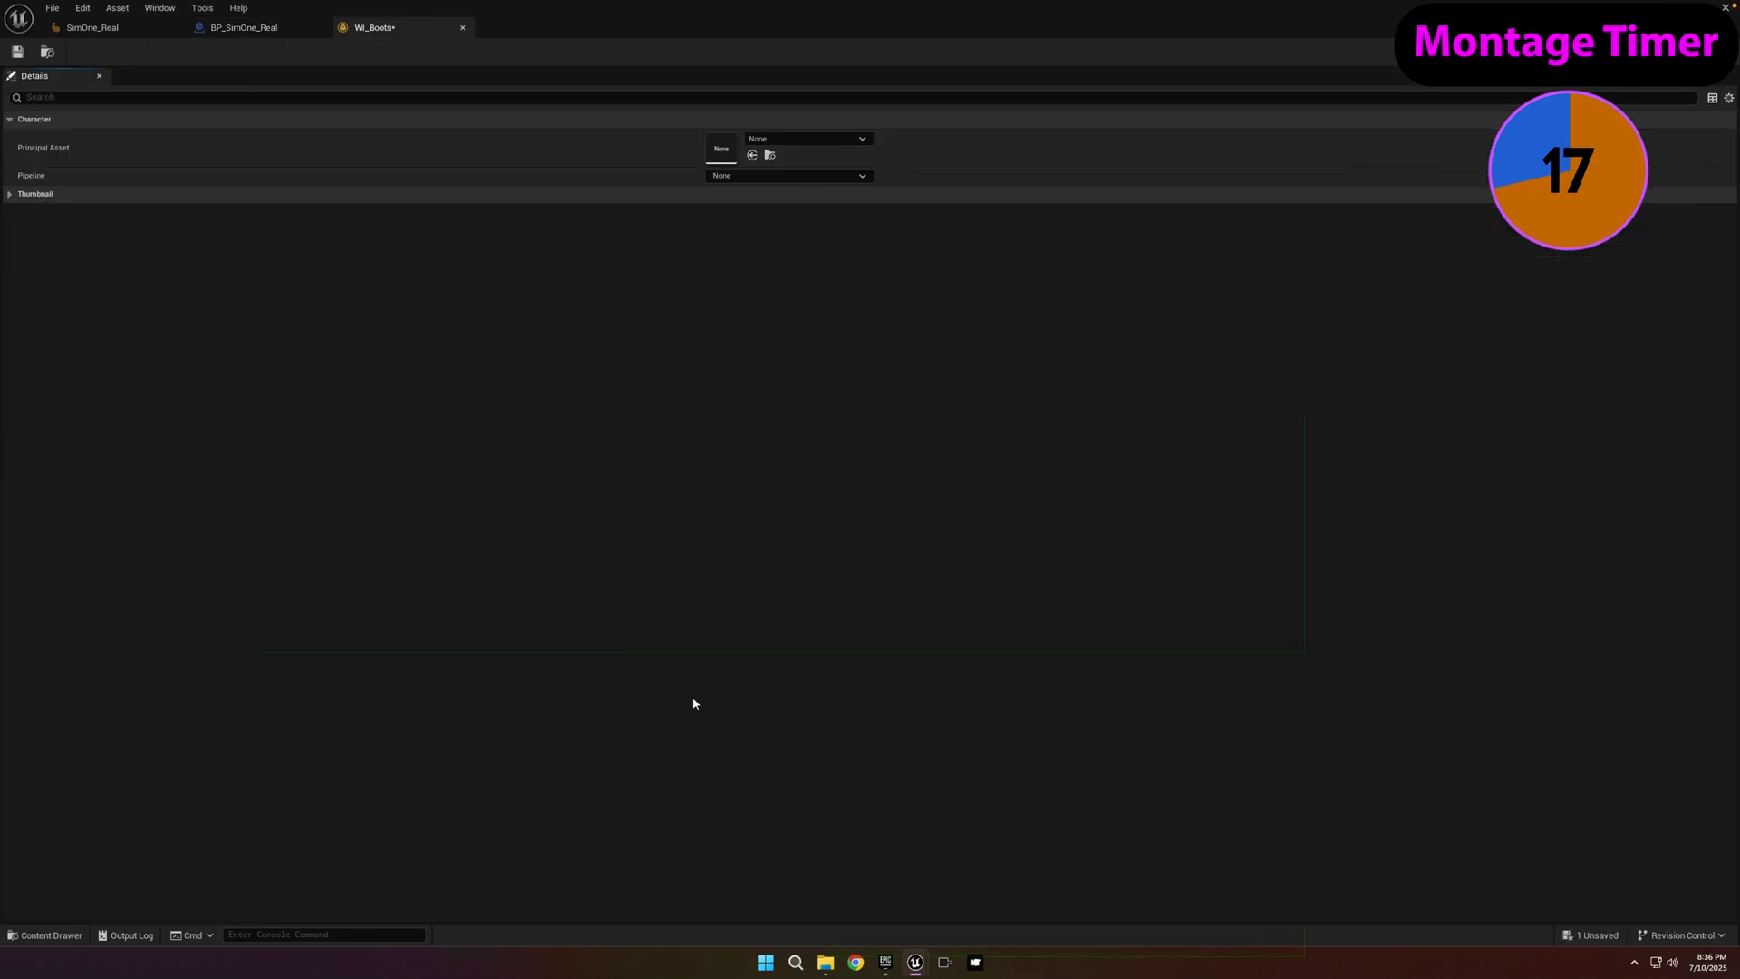
- Give WI_Boots the outfit pipeline, add it to Outfit Clothing, and set CA_Boots as OA_Boots source
left_click(789, 175)
left_click(857, 281)
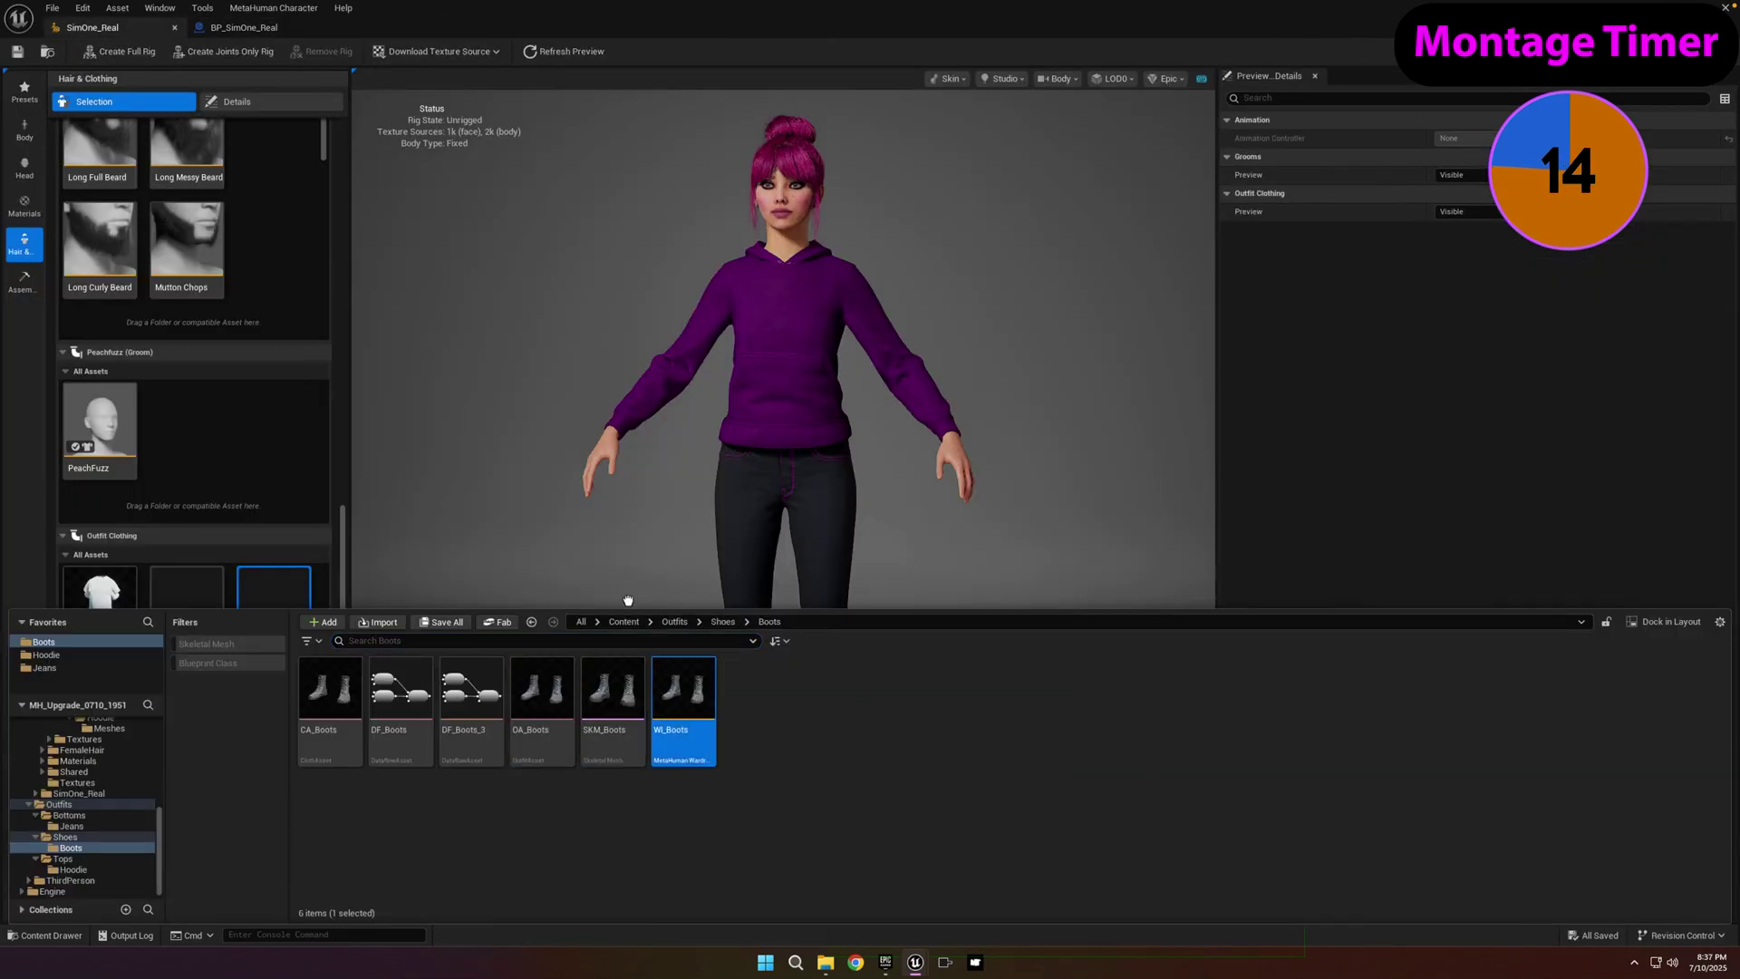
left_click_drag(628, 600, 208, 508)
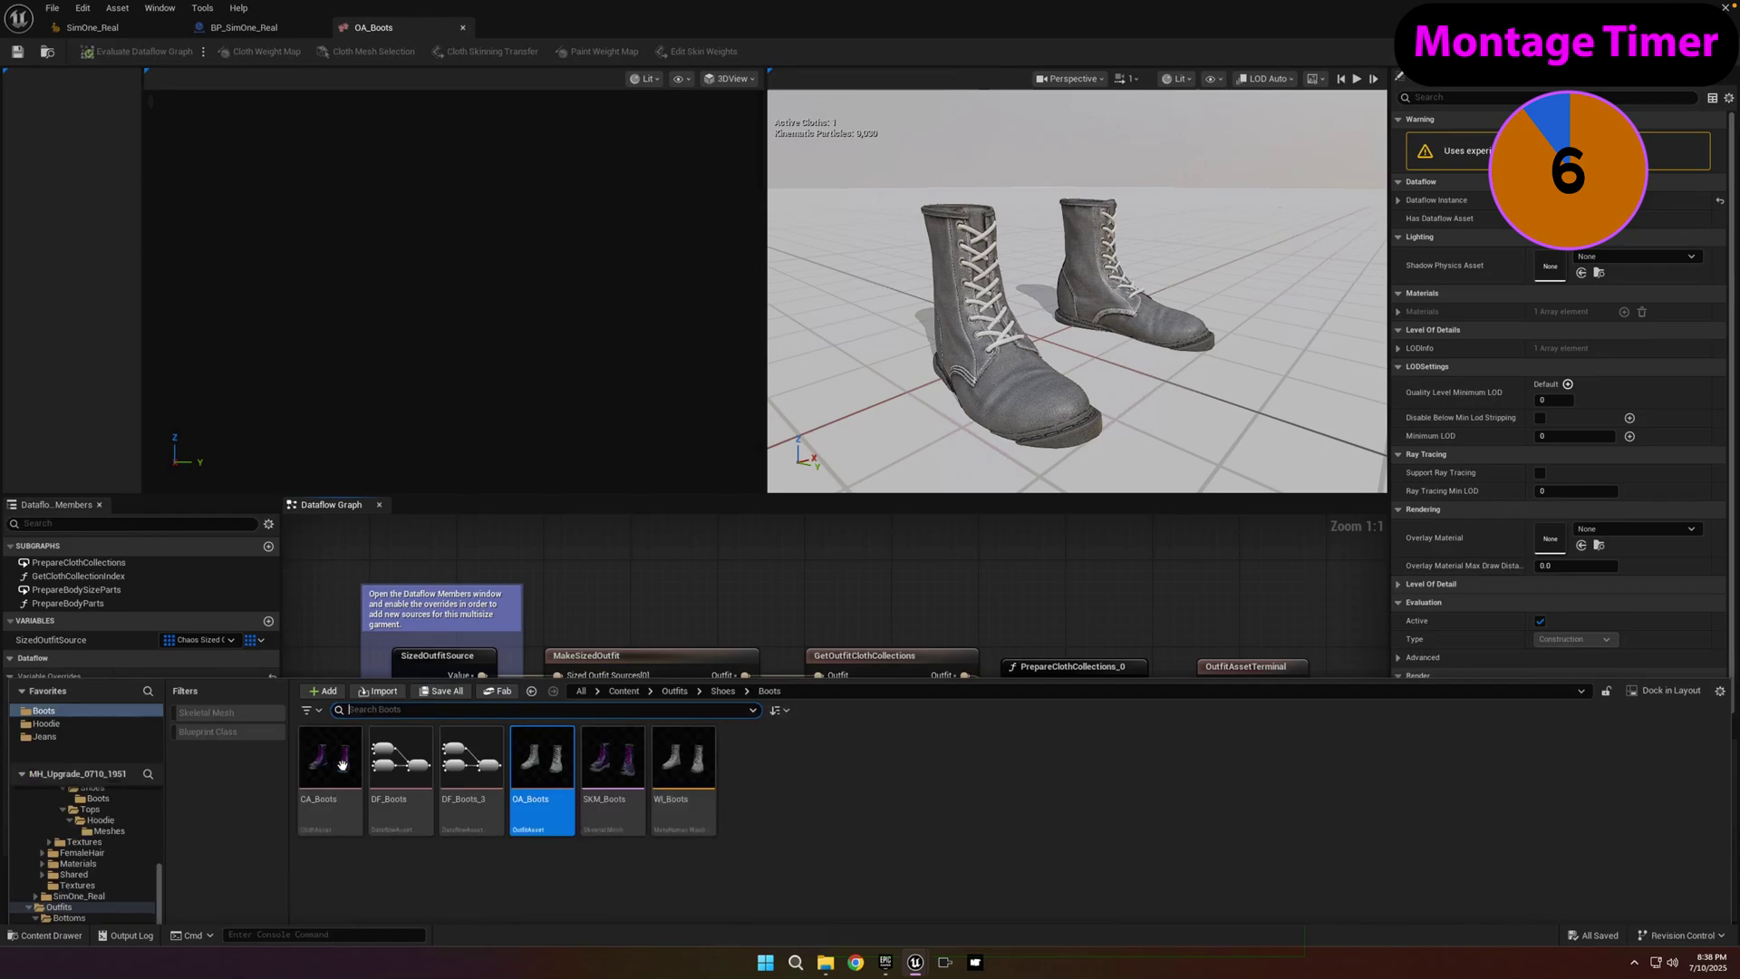
left_click_drag(544, 744, 191, 742)
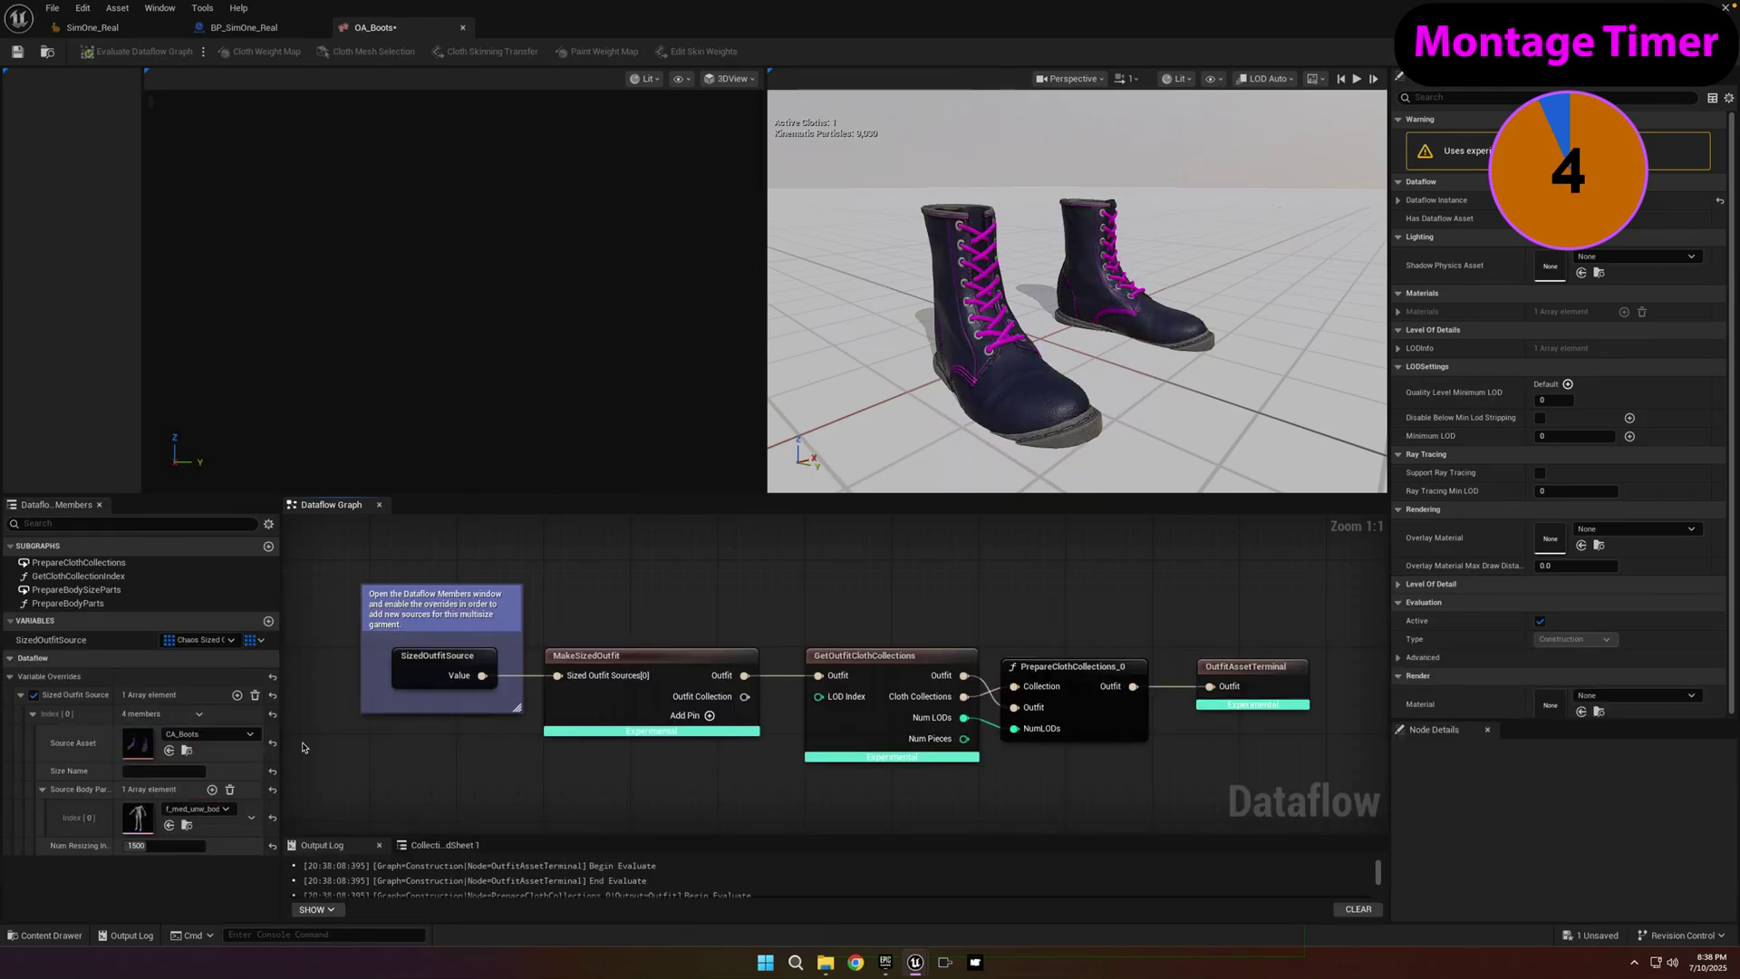
left_click(92, 27)
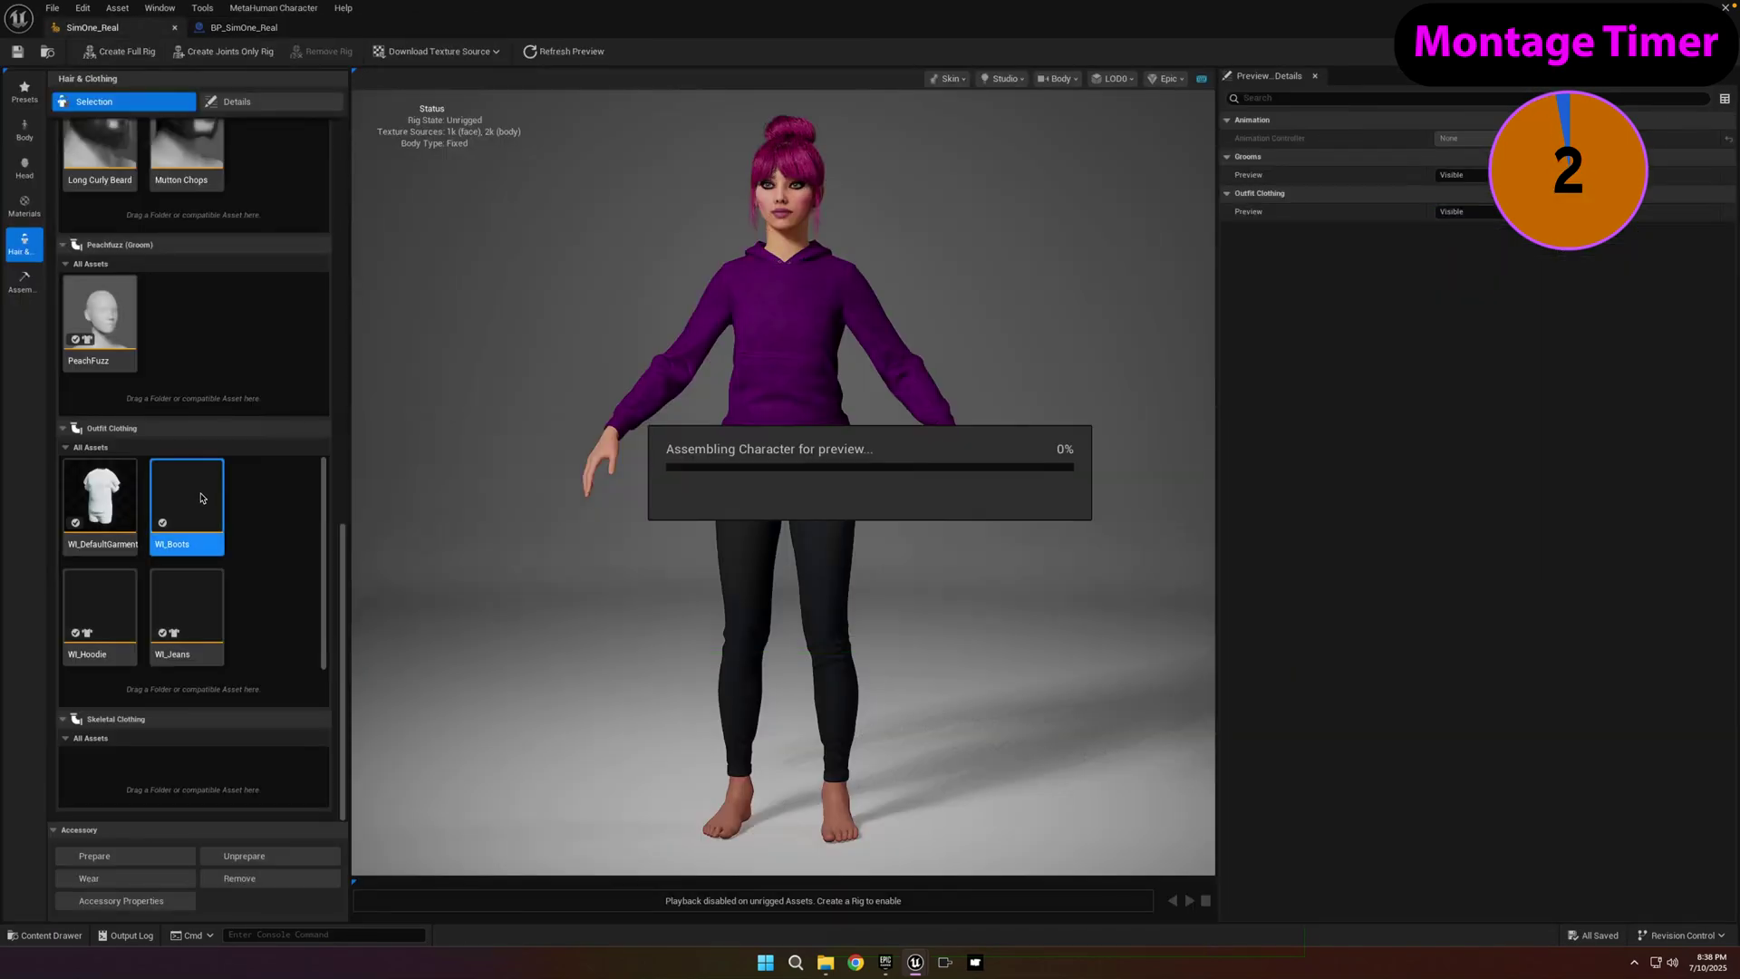
- Assemble the character with the boots, then run Perform Parametric Fit in the Body tab
key("Return")
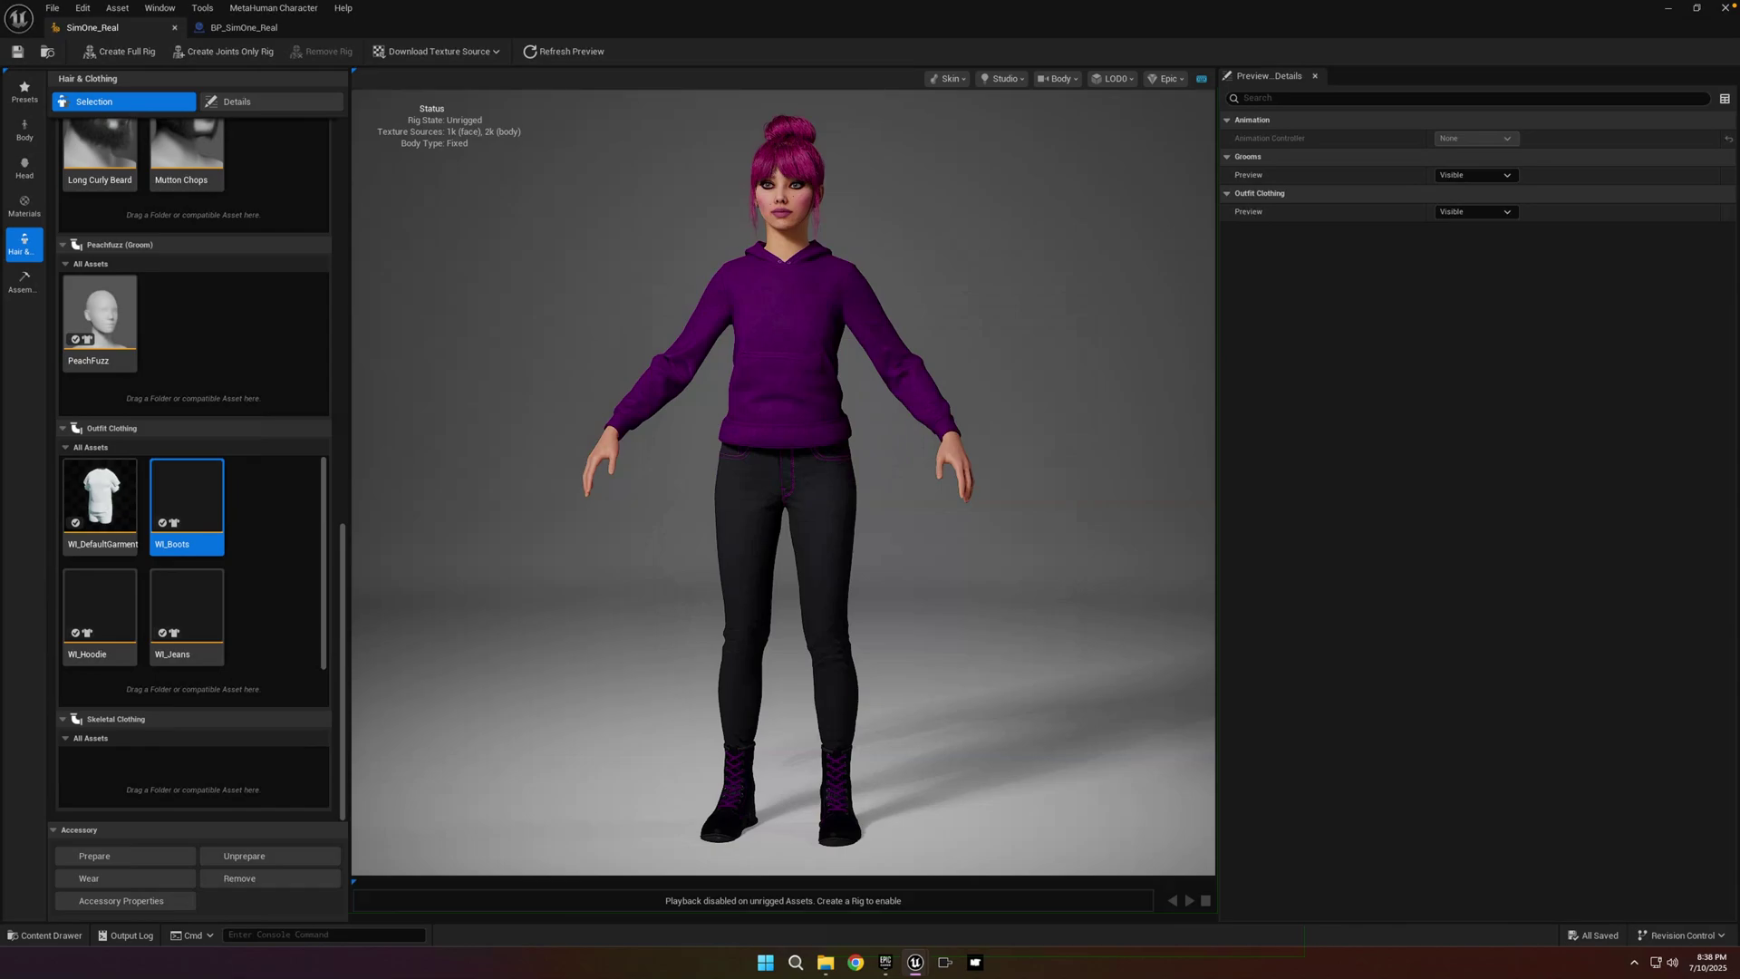
left_click(24, 130)
left_click(122, 296)
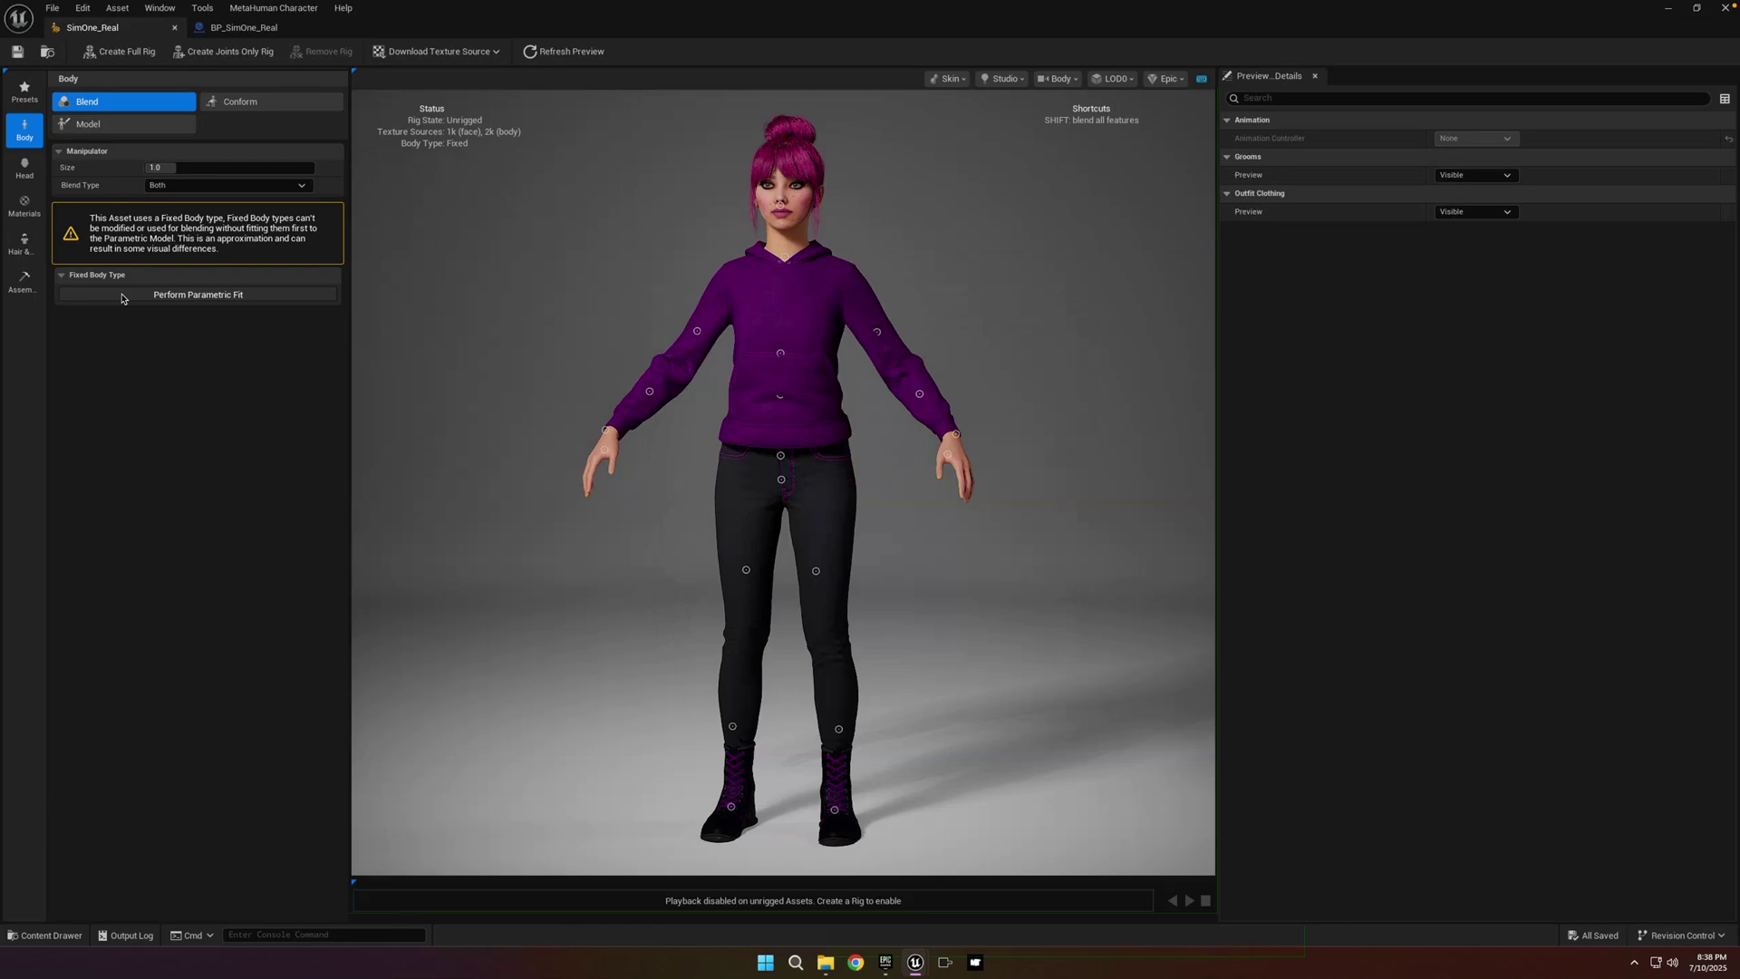
- Show the parametric body measurements and save the character
left_click(108, 125)
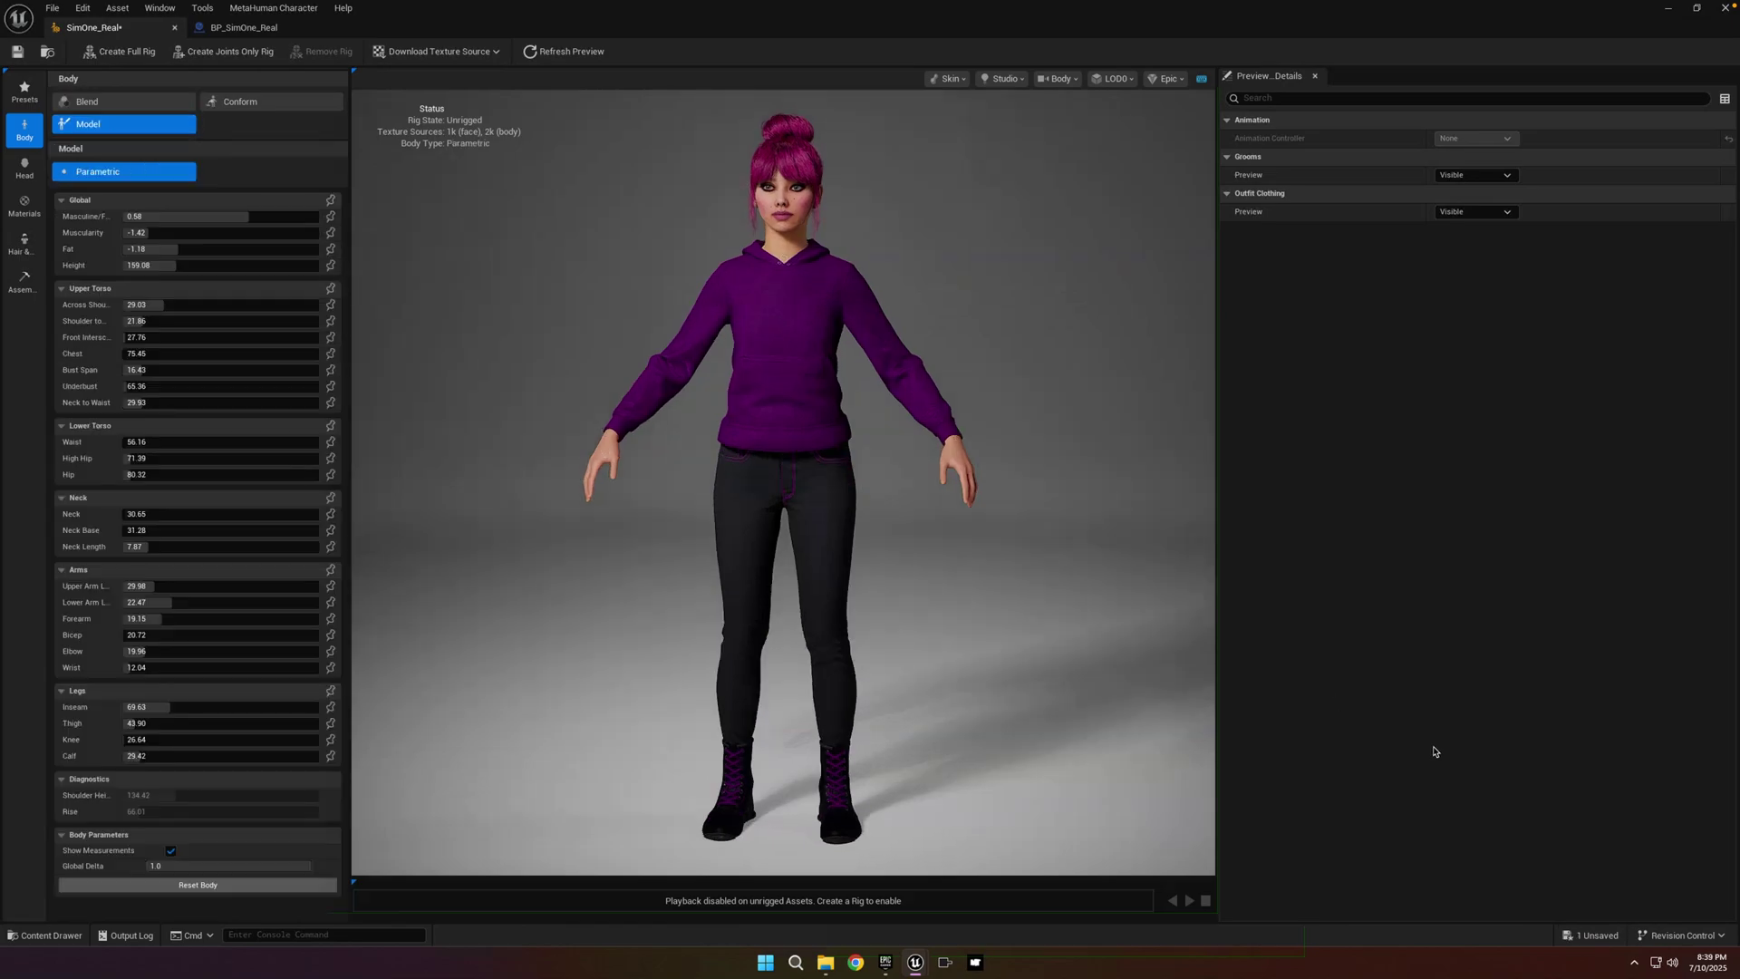
left_click(1567, 934)
left_click(978, 633)
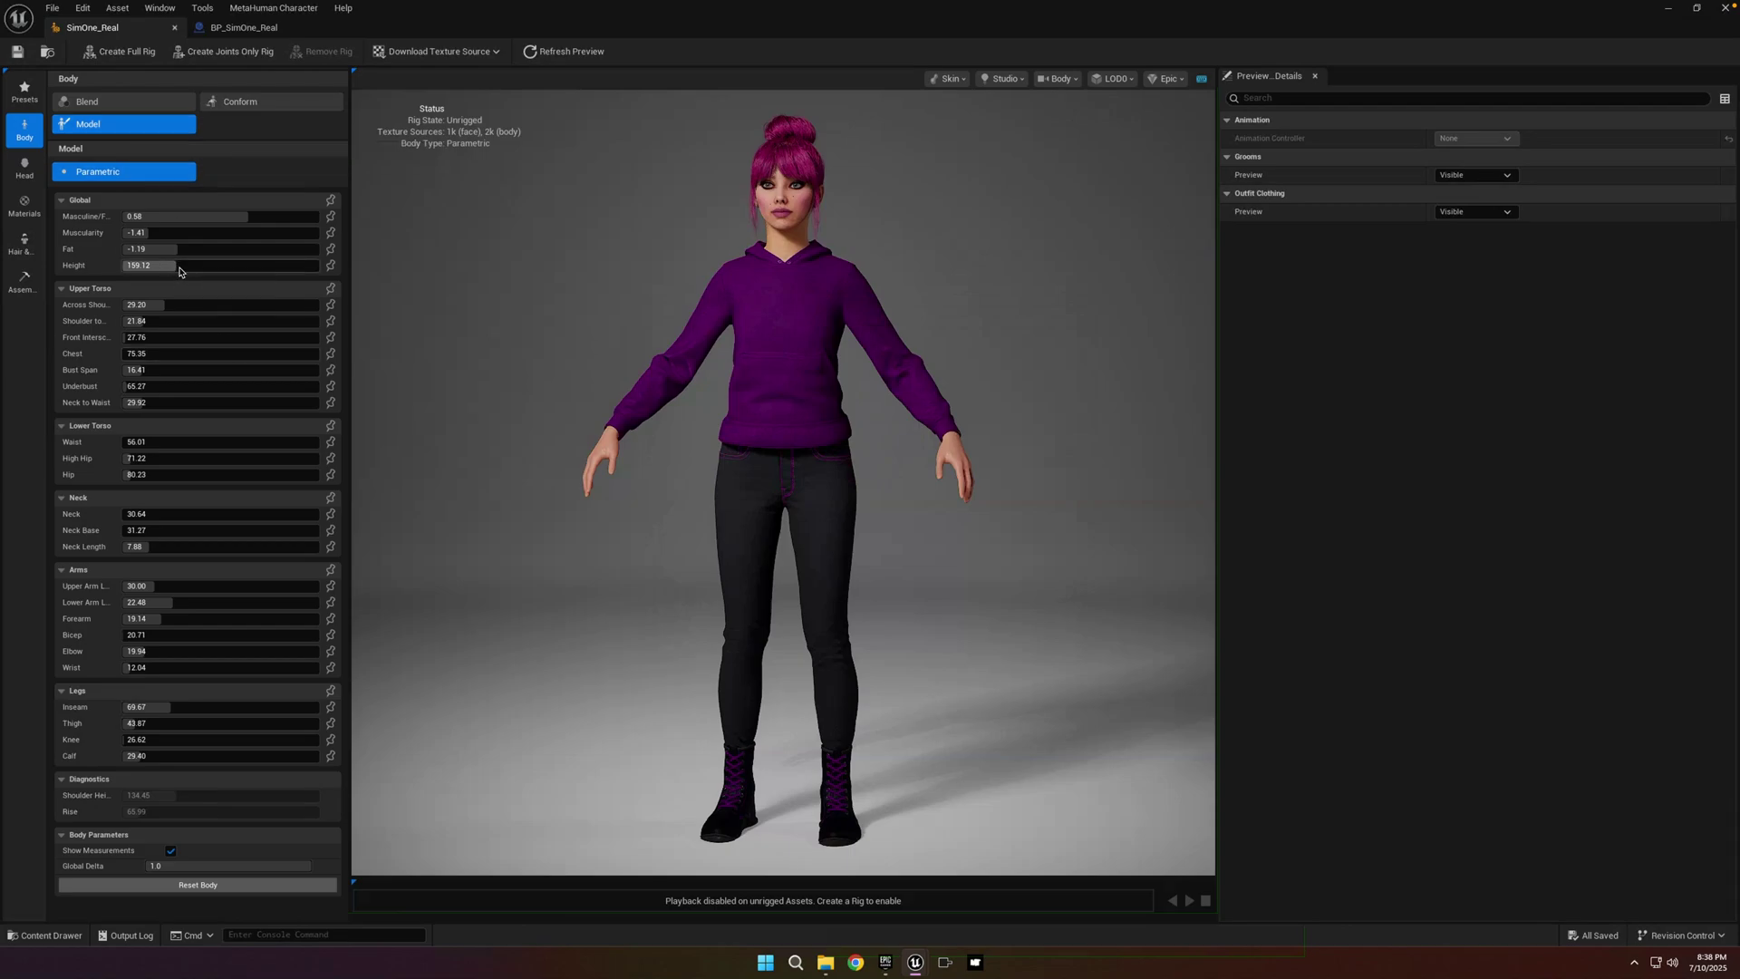
- Reshape the body: height about 176.8, neck base 33, knee 26
left_click_drag(170, 266, 249, 251)
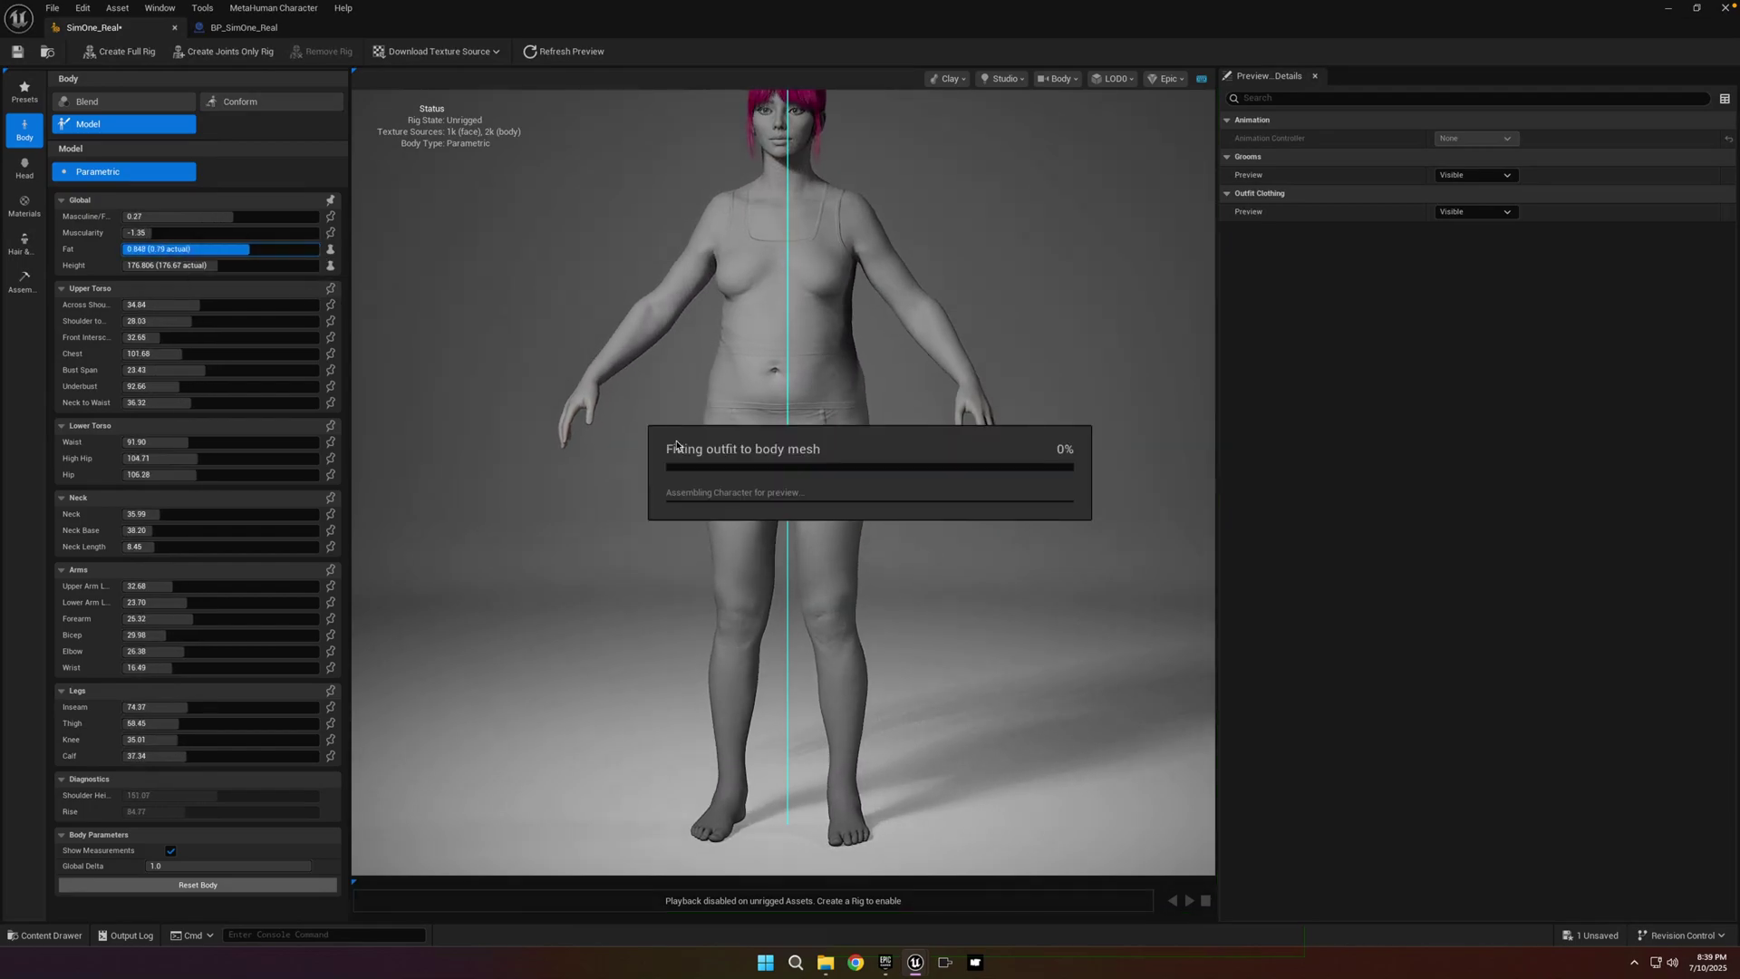
left_click_drag(660, 443, 241, 453)
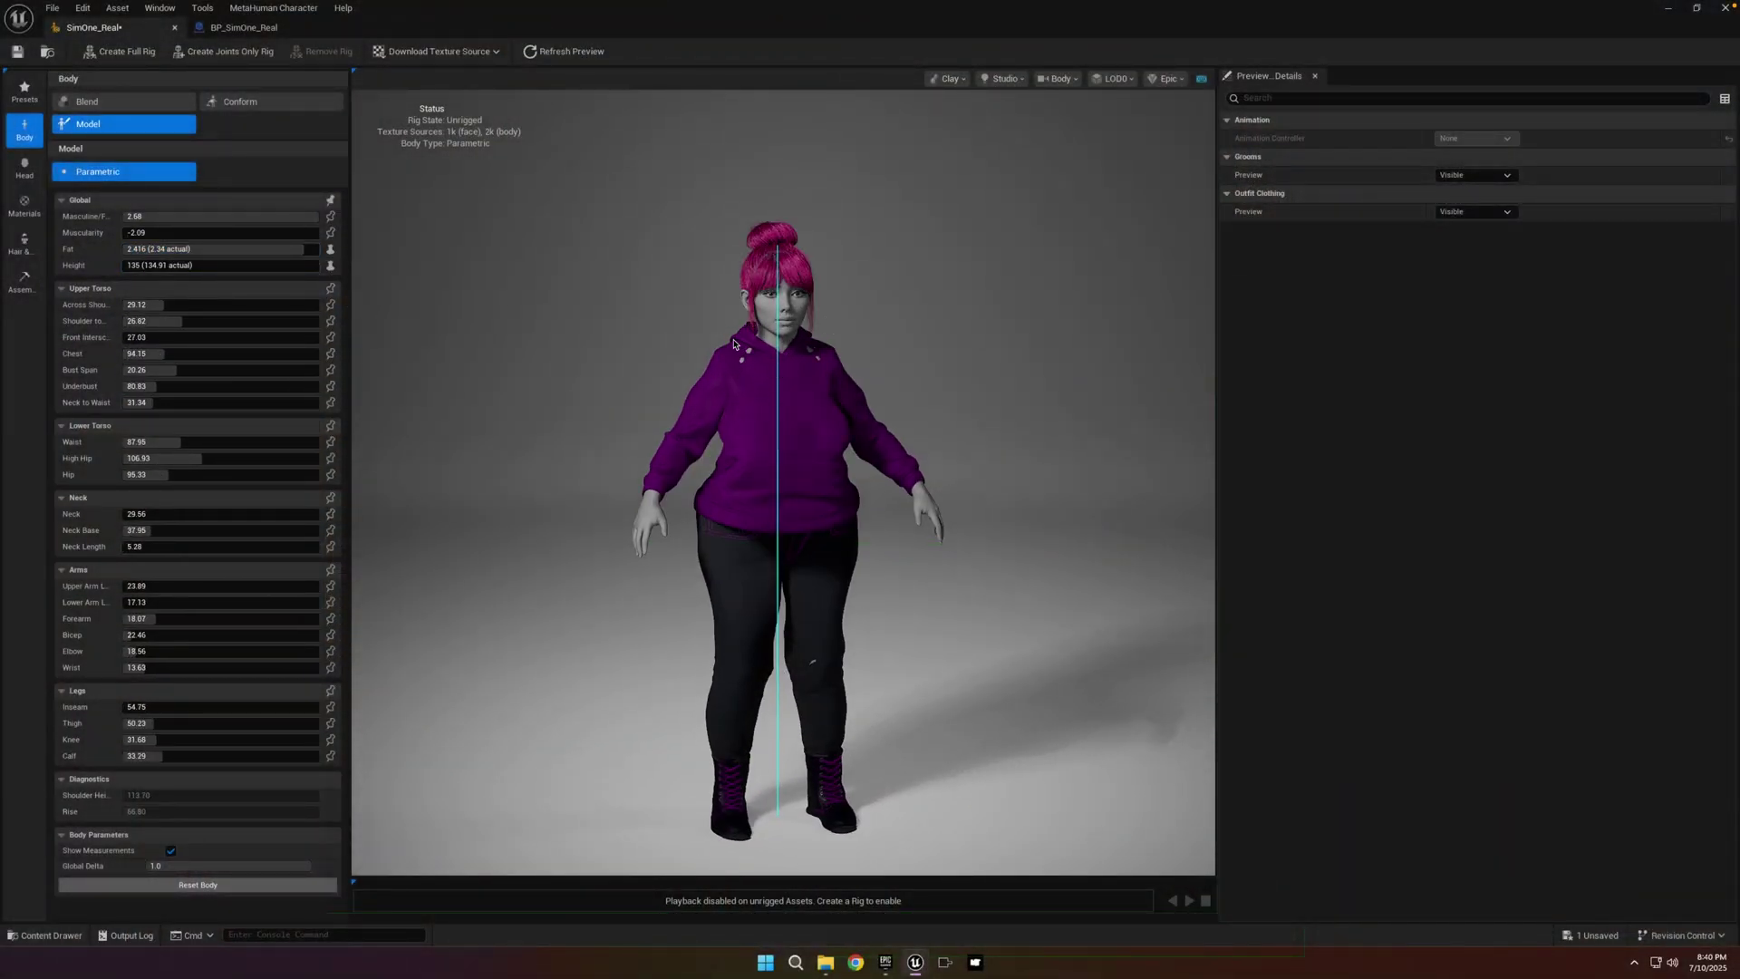
left_click(150, 534)
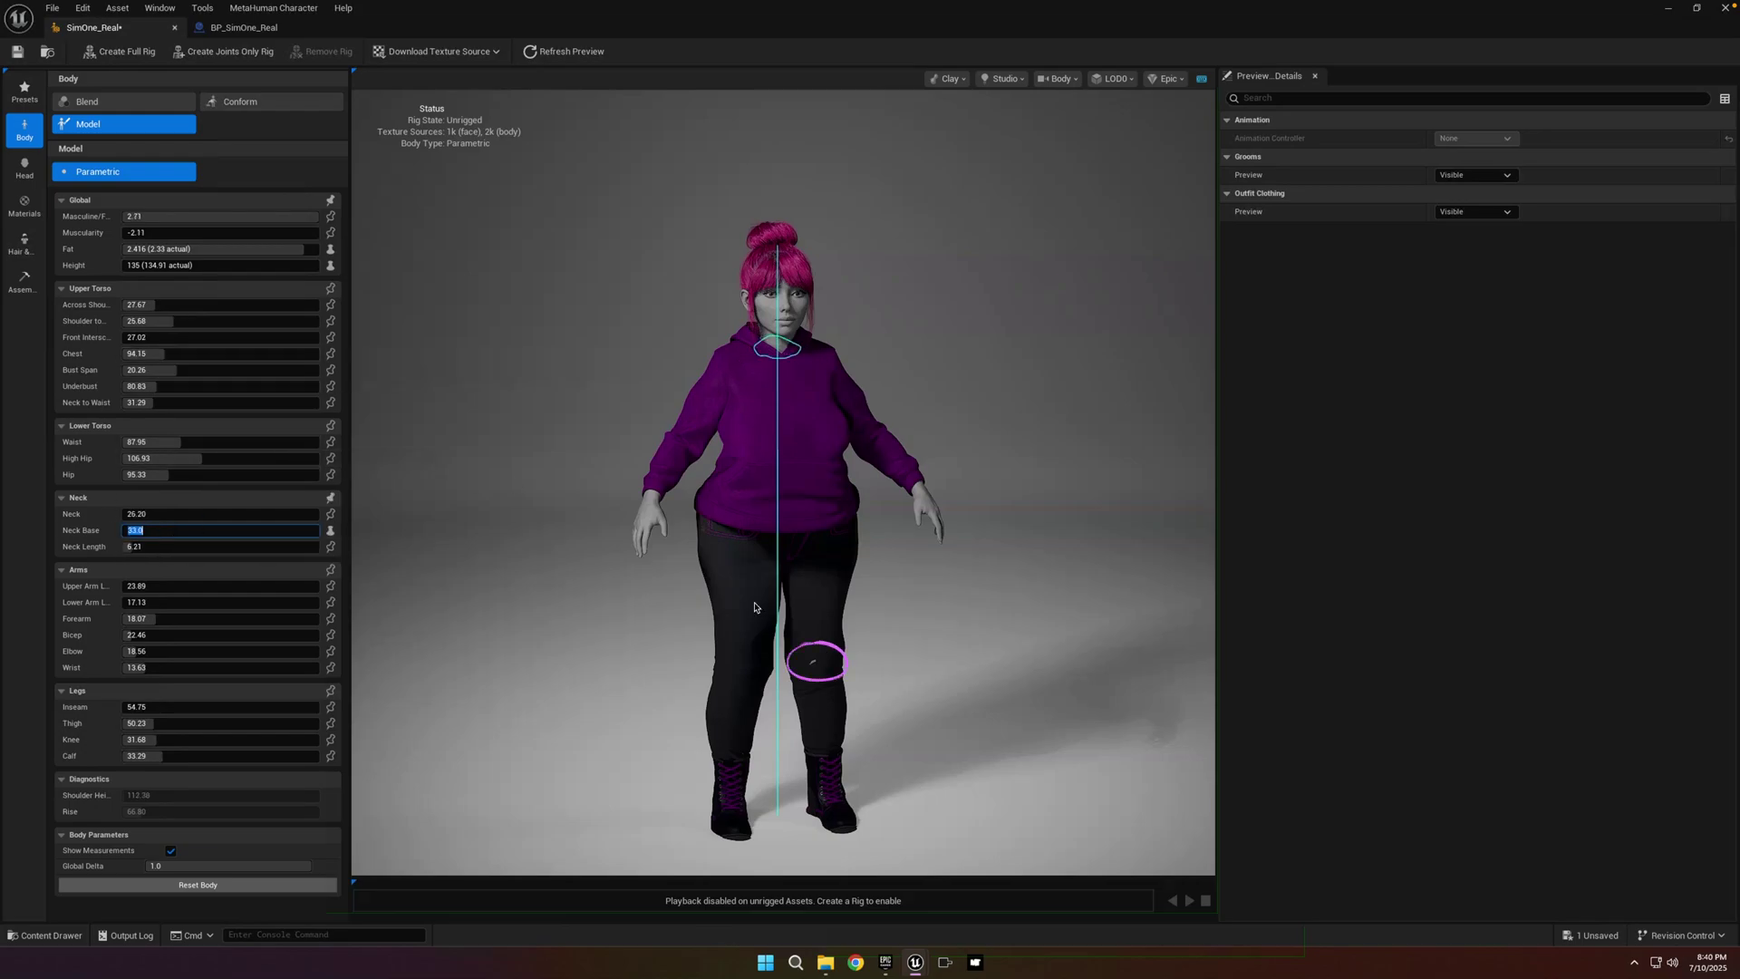
left_click(179, 739)
type("28.0")
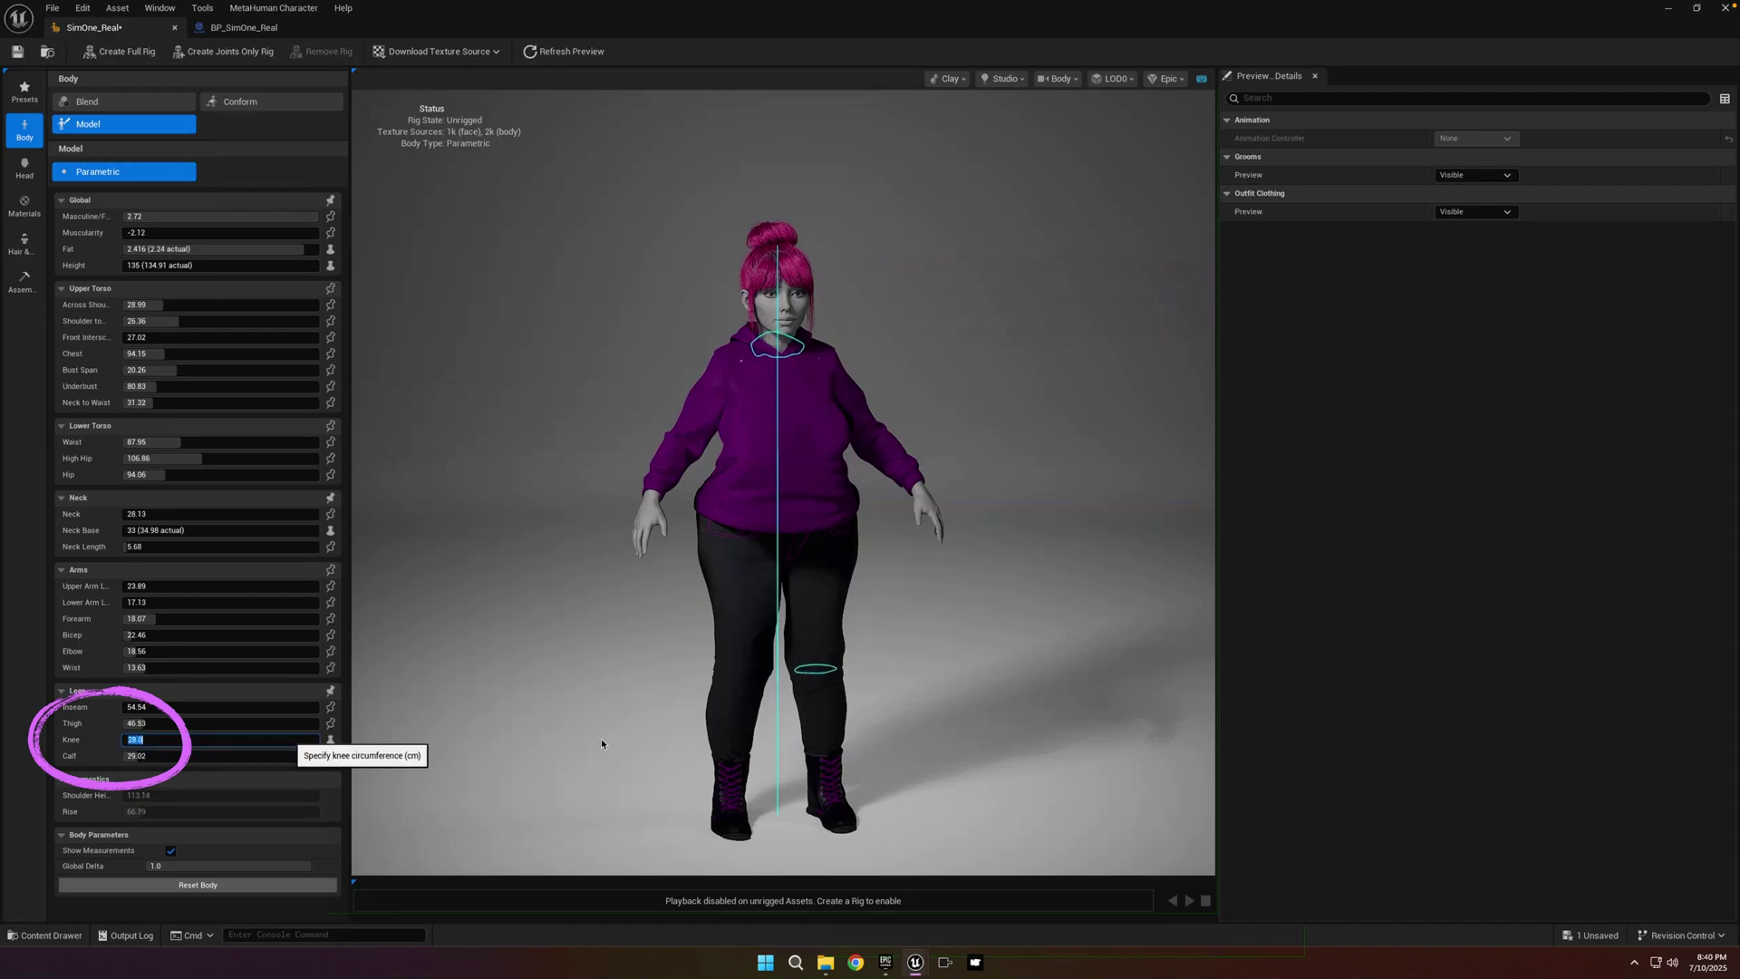
key("Return")
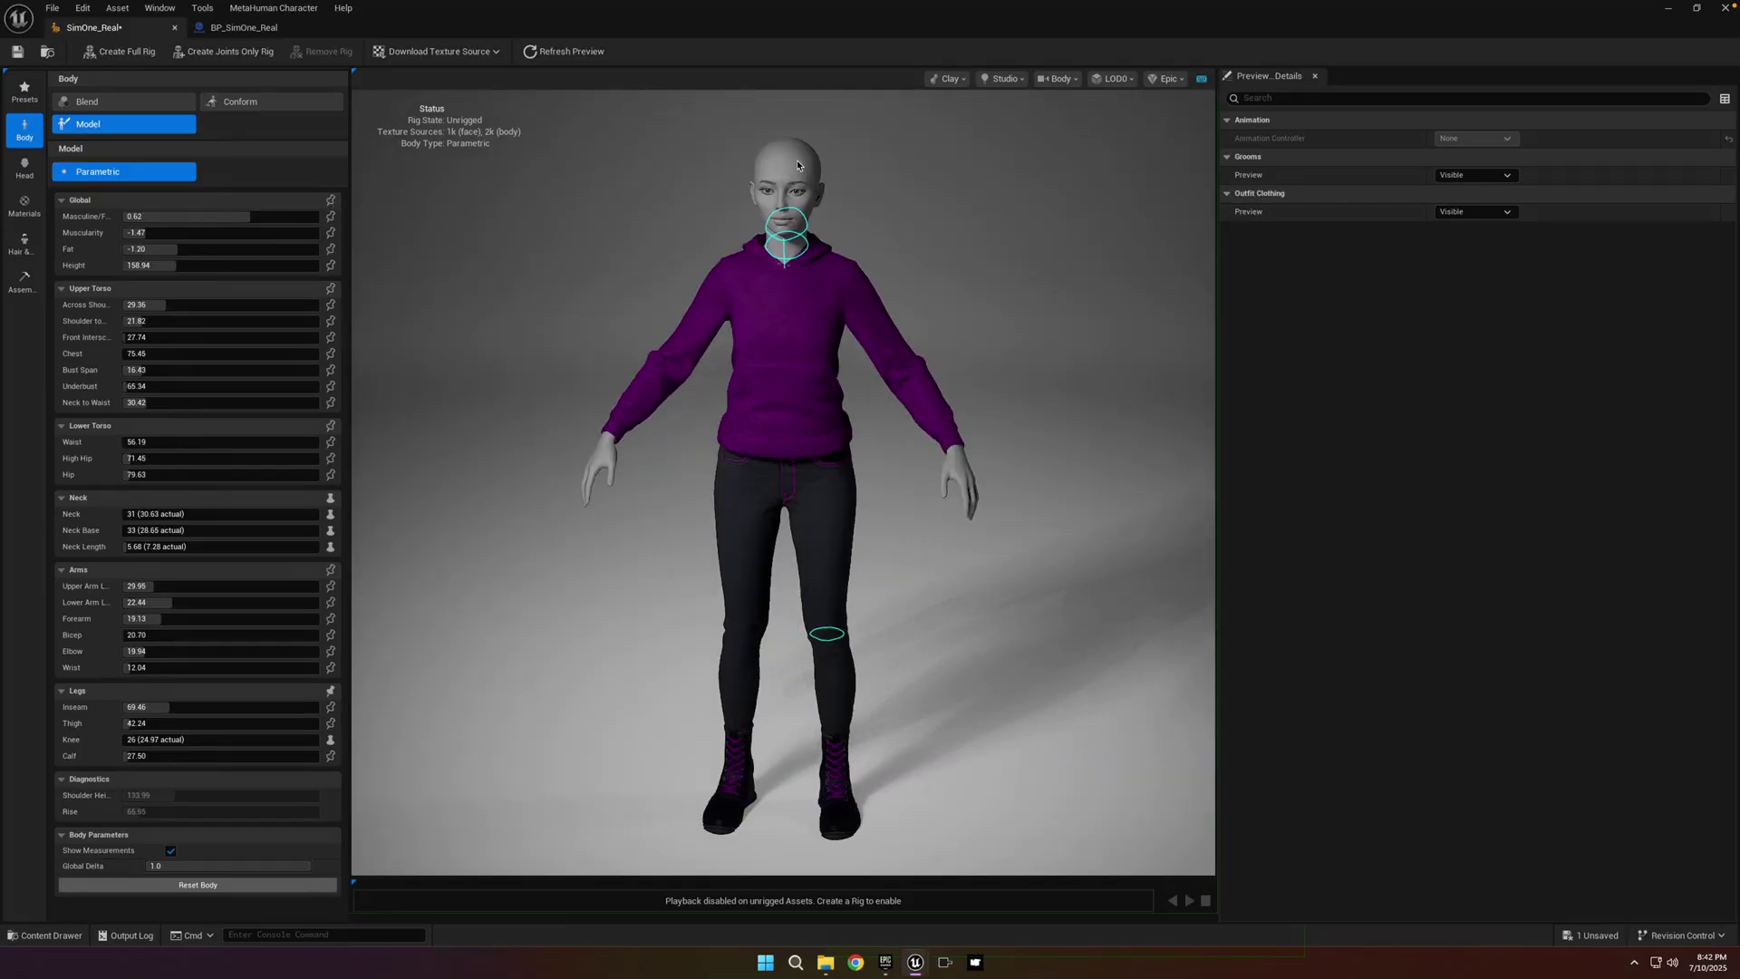
- Switch the preview to the Skin view mode and save the modified character
left_click(953, 80)
left_click(951, 131)
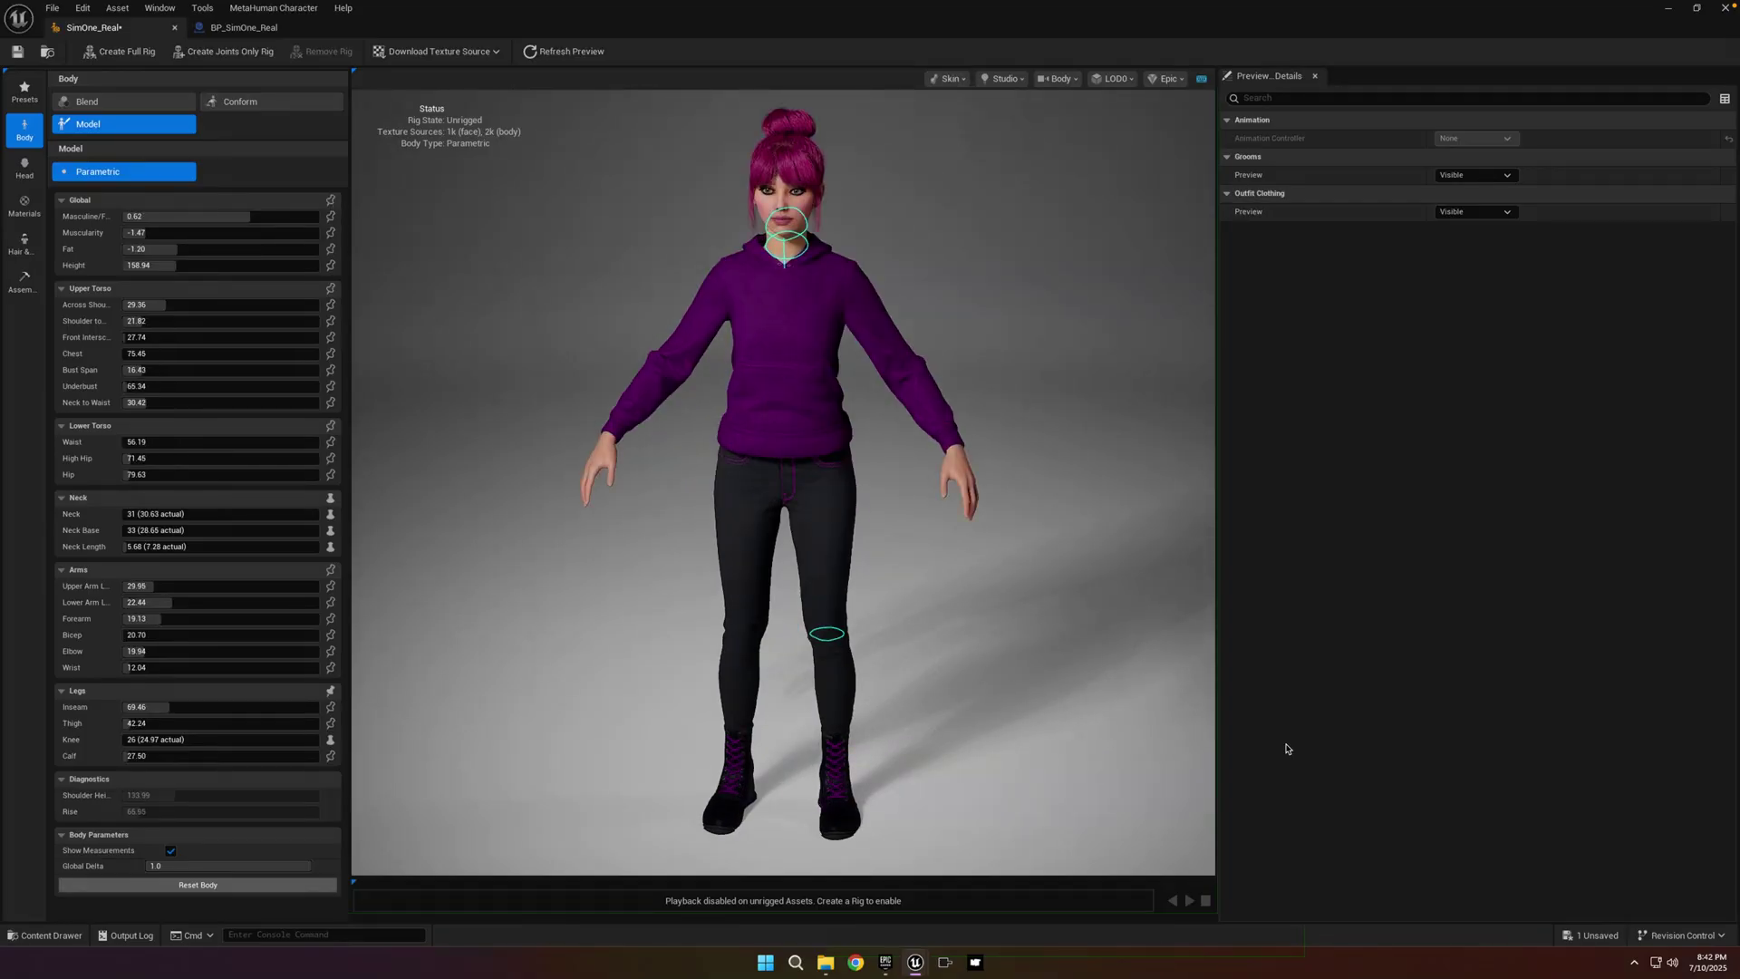
left_click(1590, 936)
left_click(979, 629)
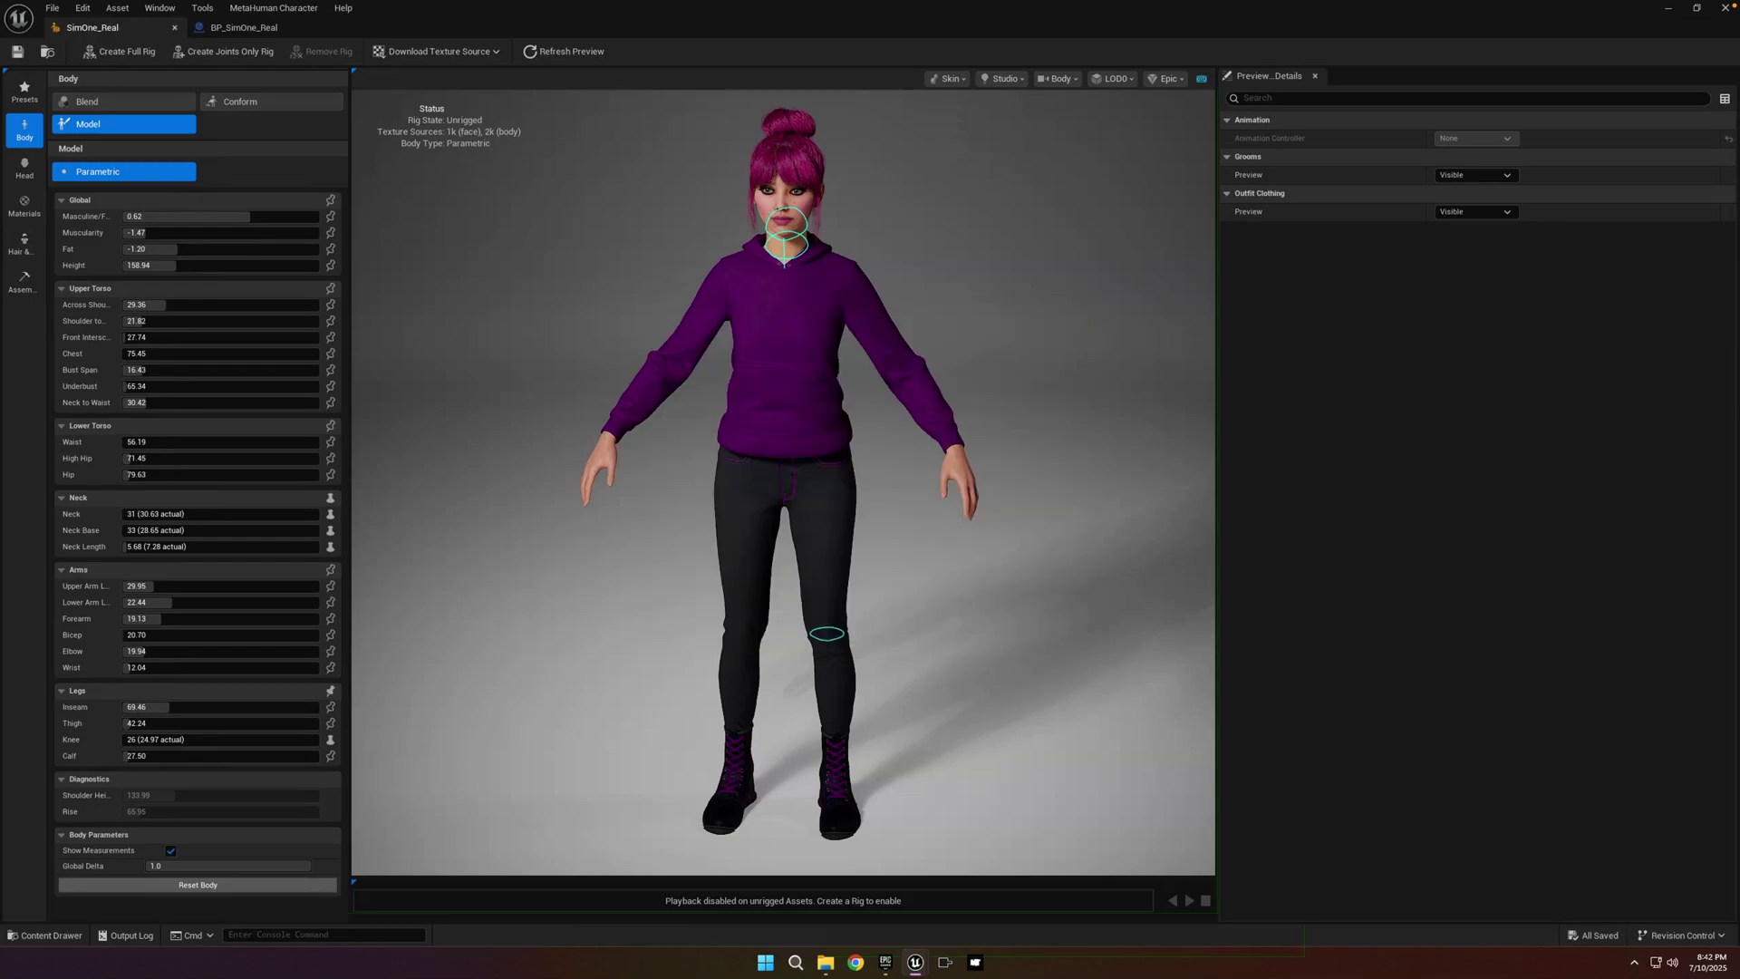
- Create a full rig and set the preview Body Template Animation to BodyROM
left_click(8, 288)
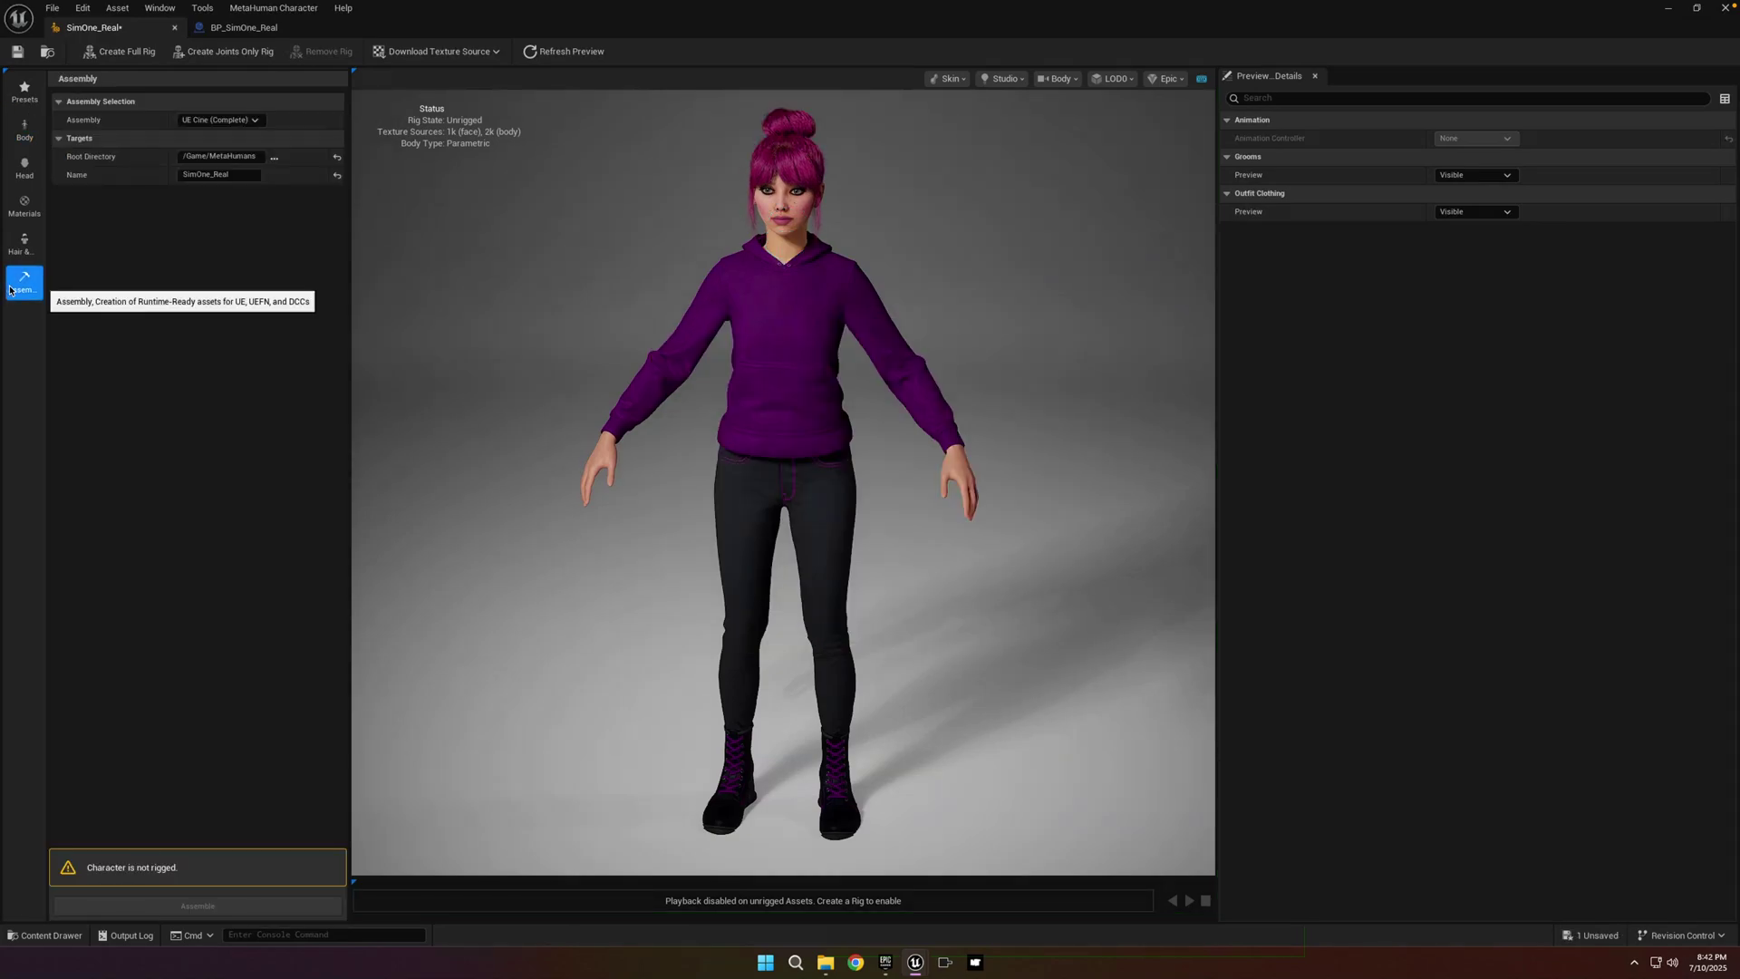
left_click(122, 52)
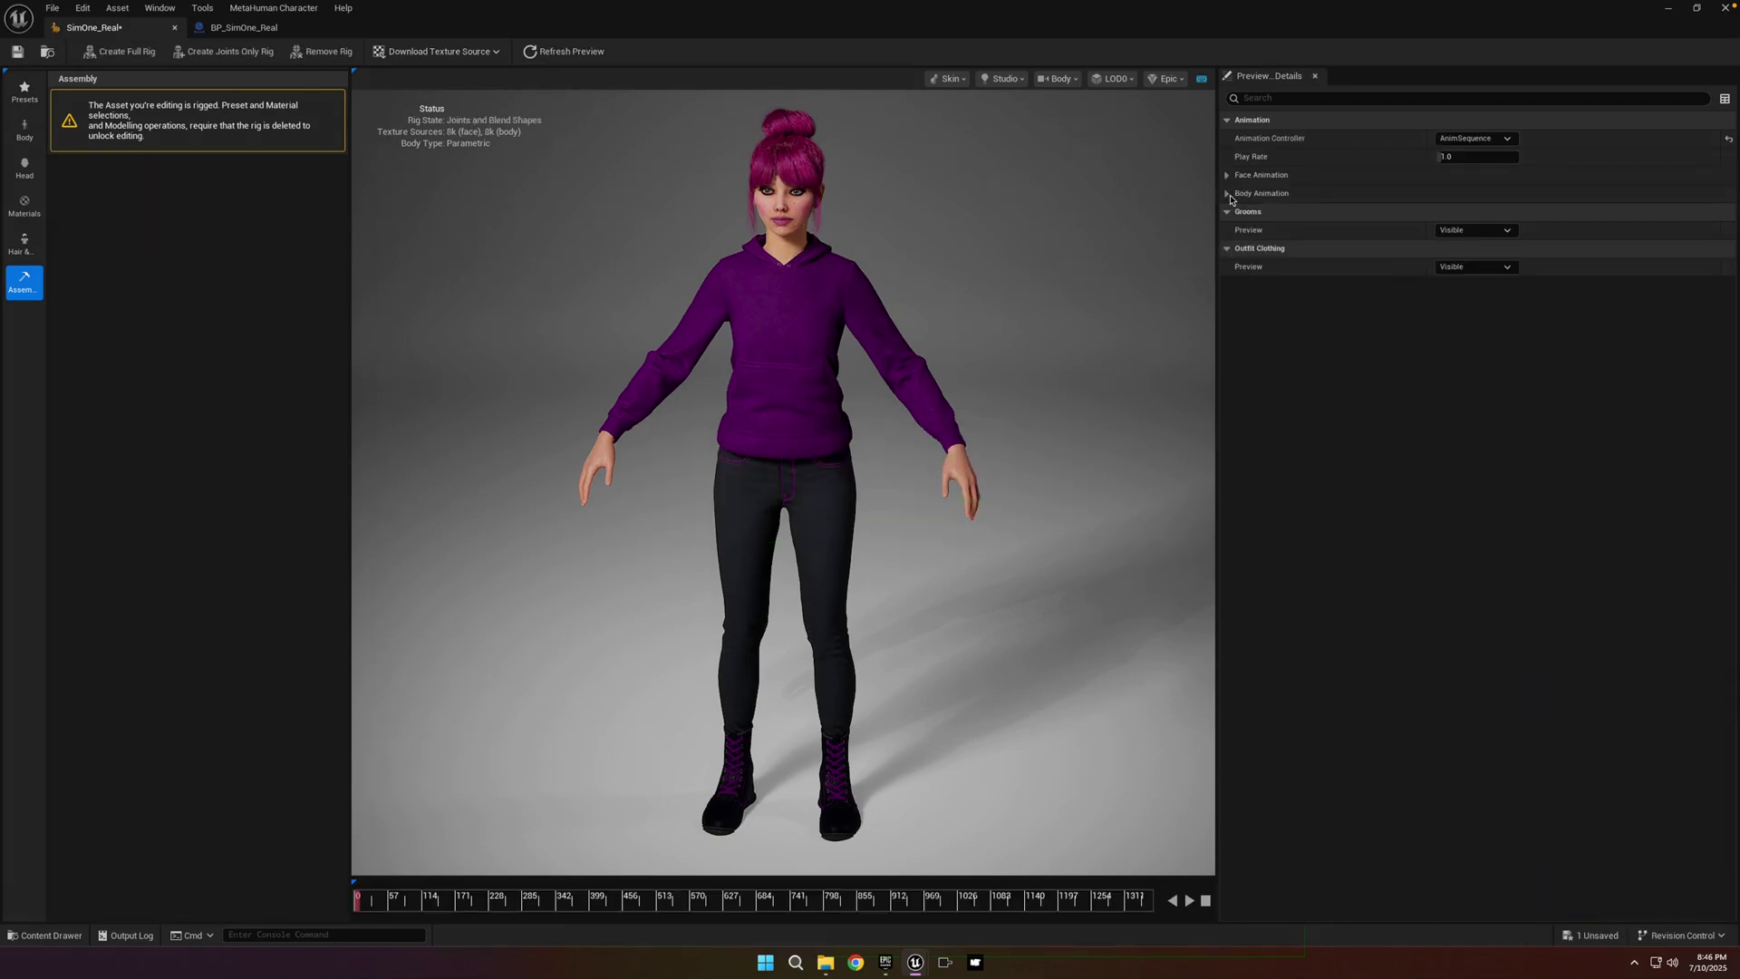
left_click(1228, 194)
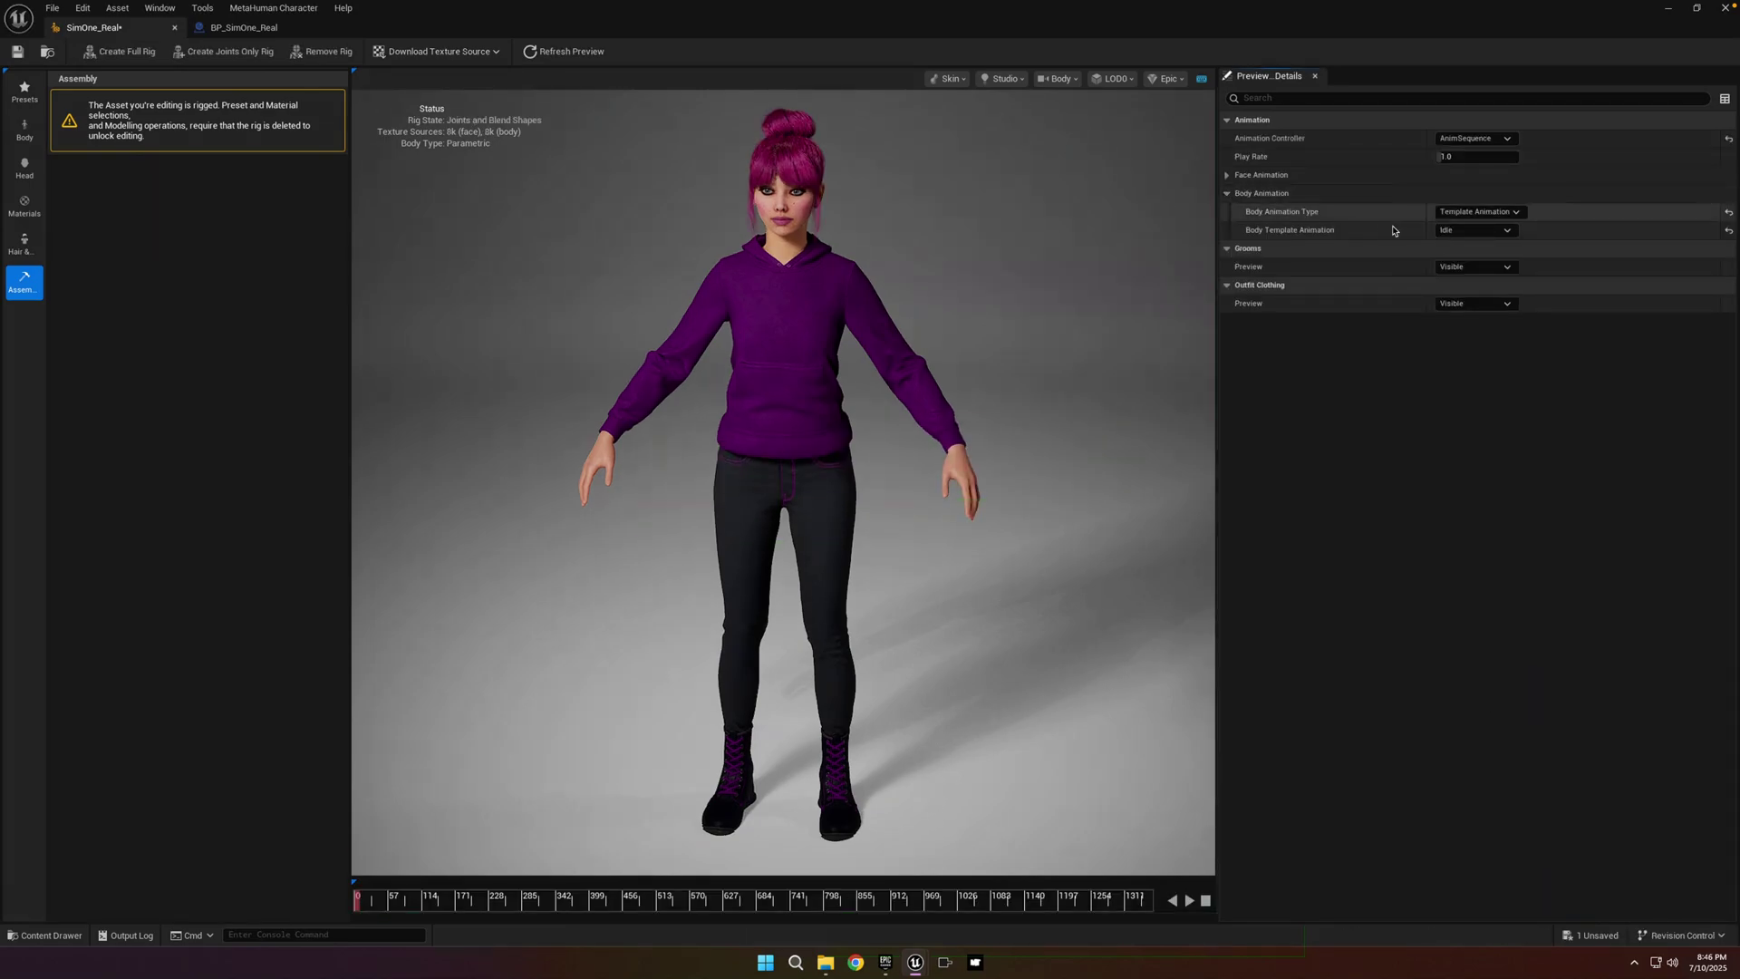
left_click(1456, 232)
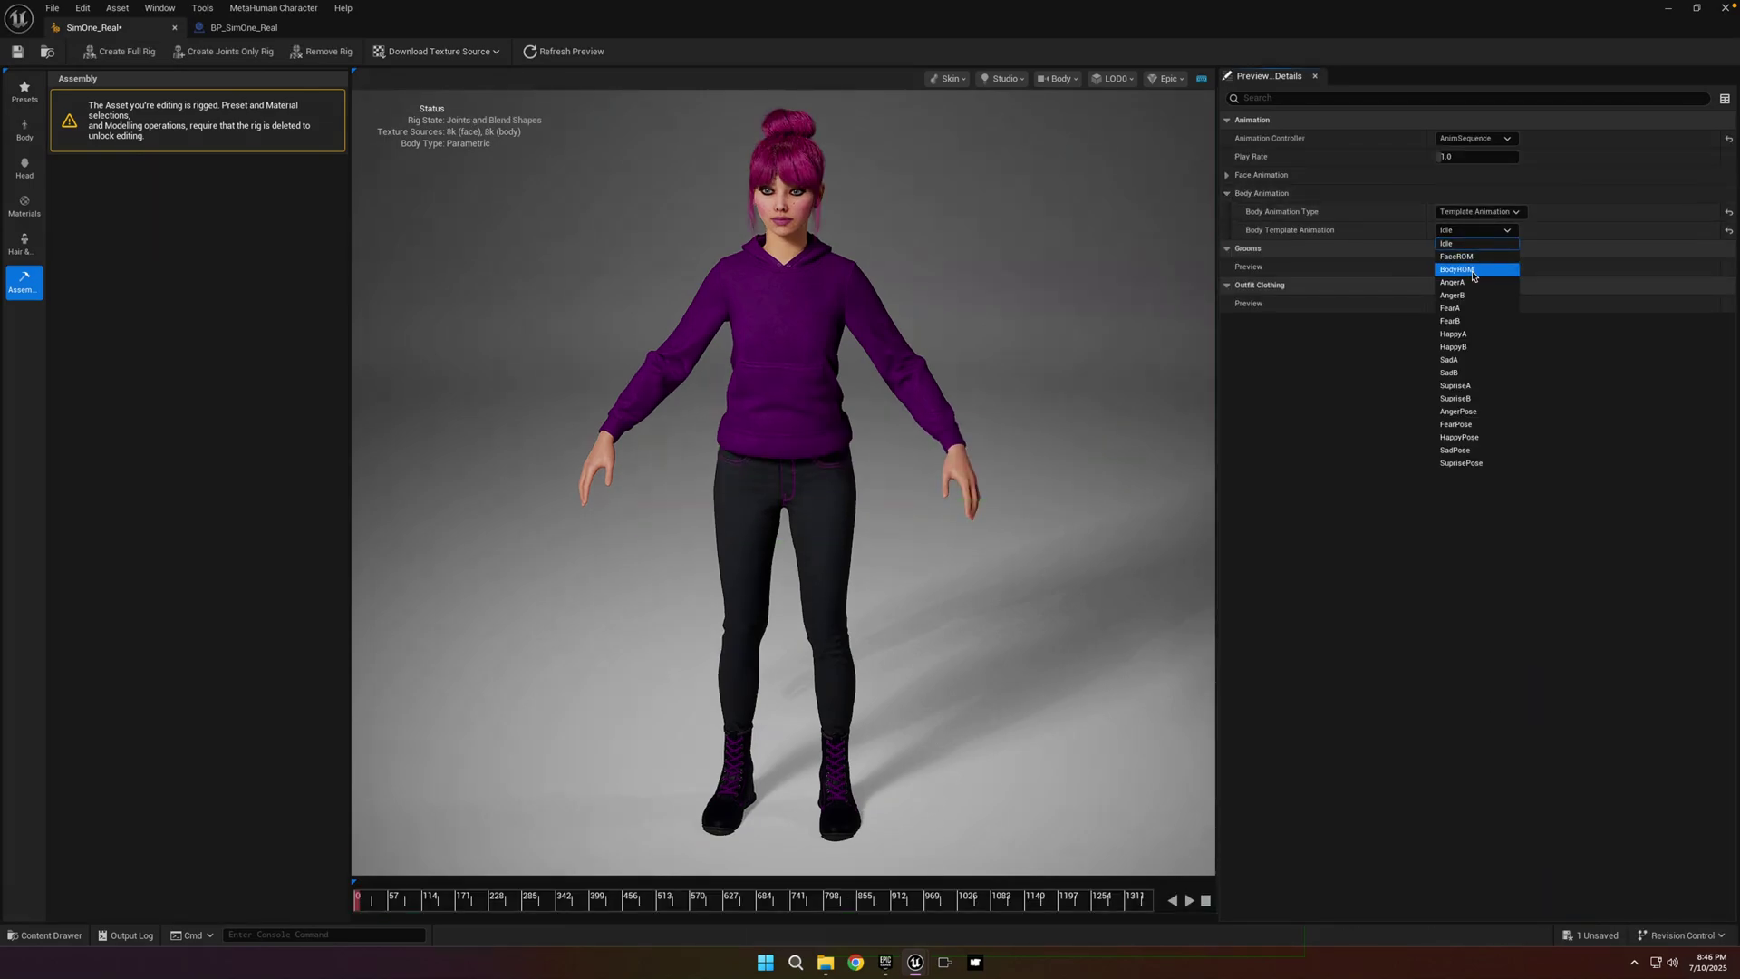
left_click(1473, 270)
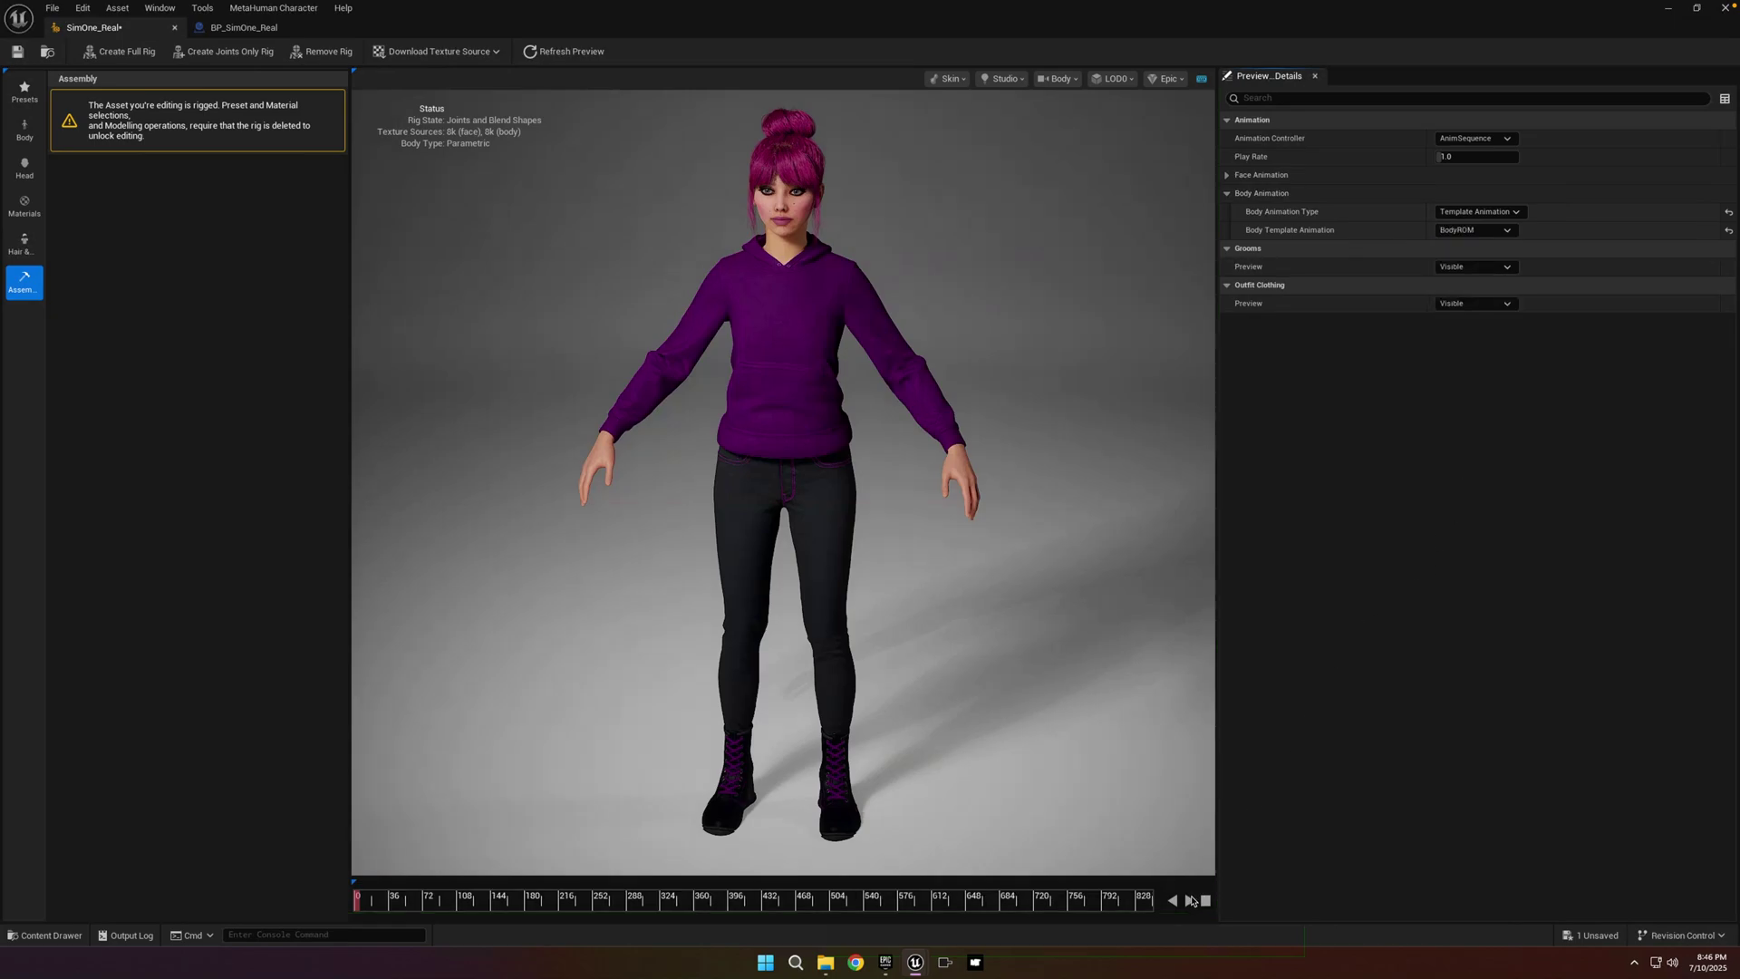
- Play the BodyROM preview, save during playback, then stop and reset the pose
left_click(1190, 900)
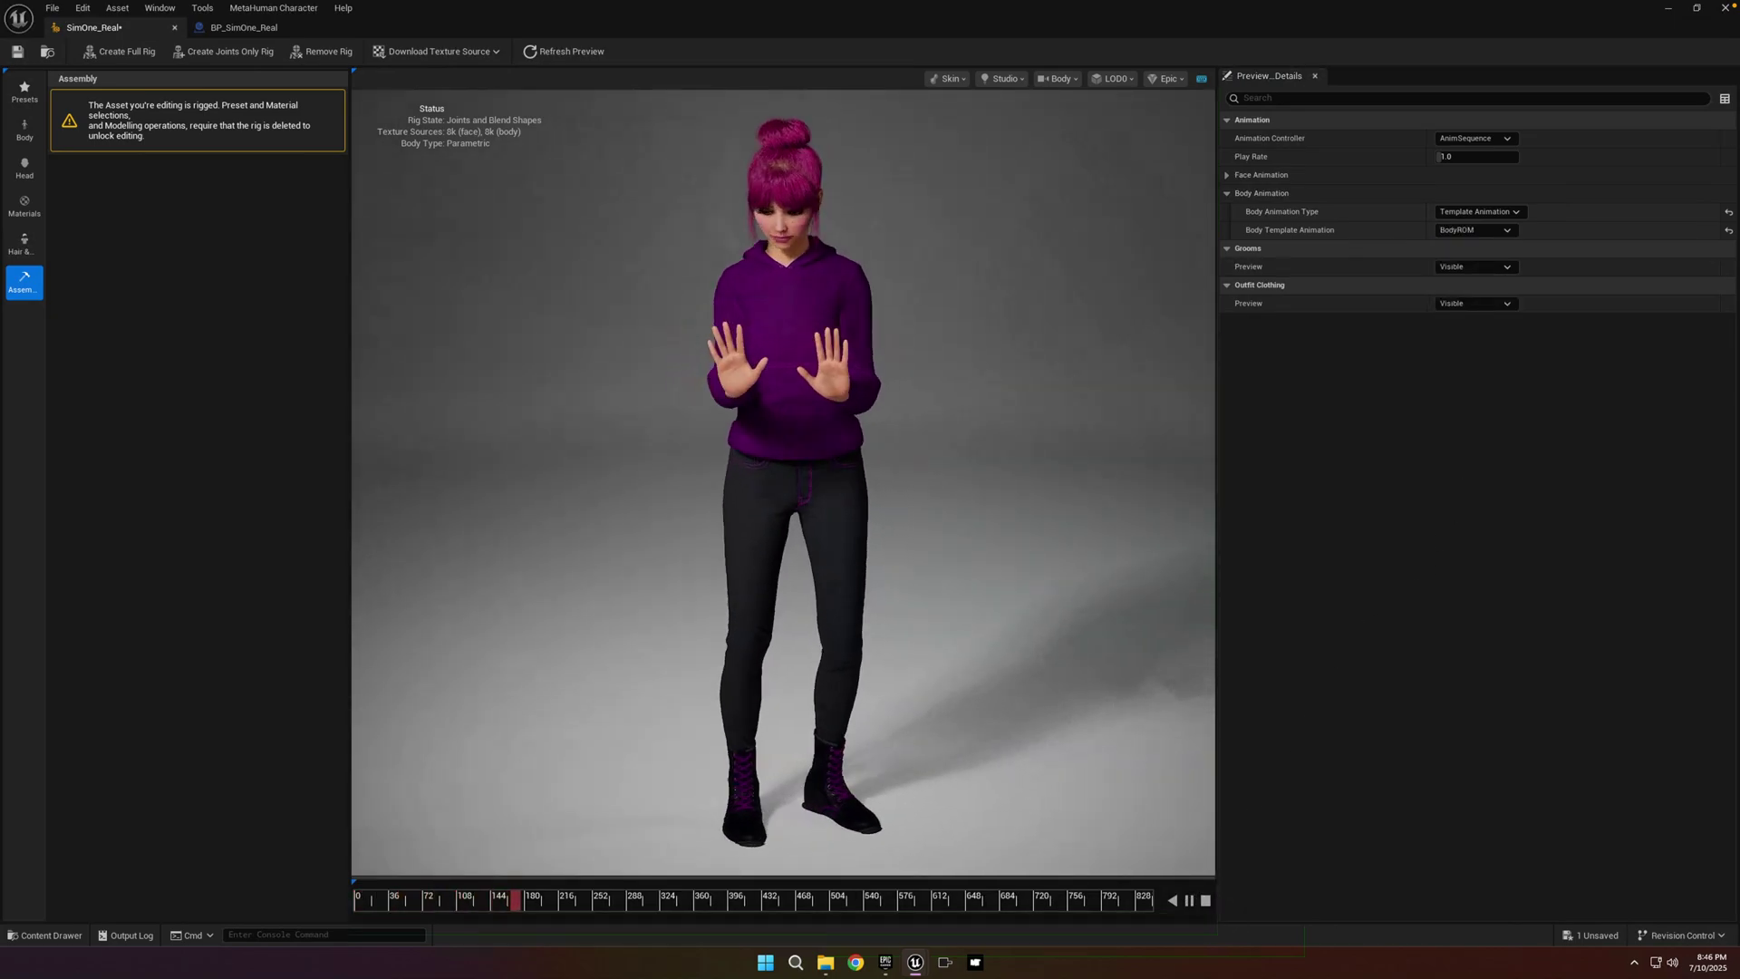
key("ctrl+s")
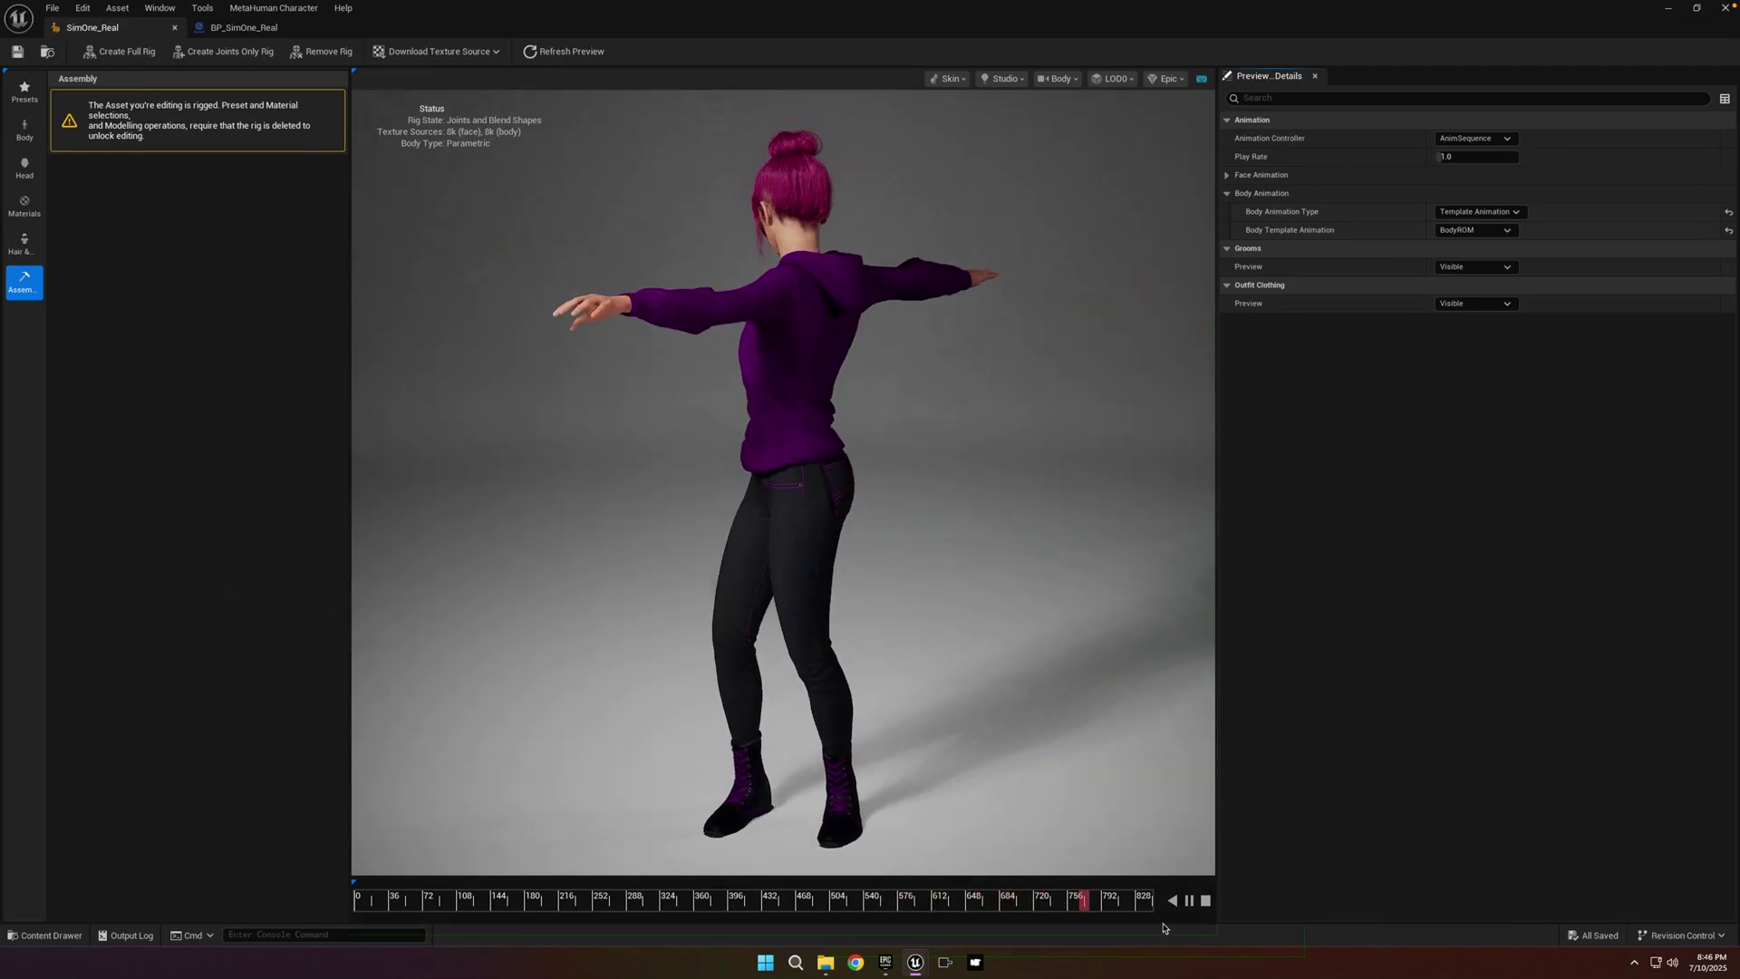
left_click(1204, 903)
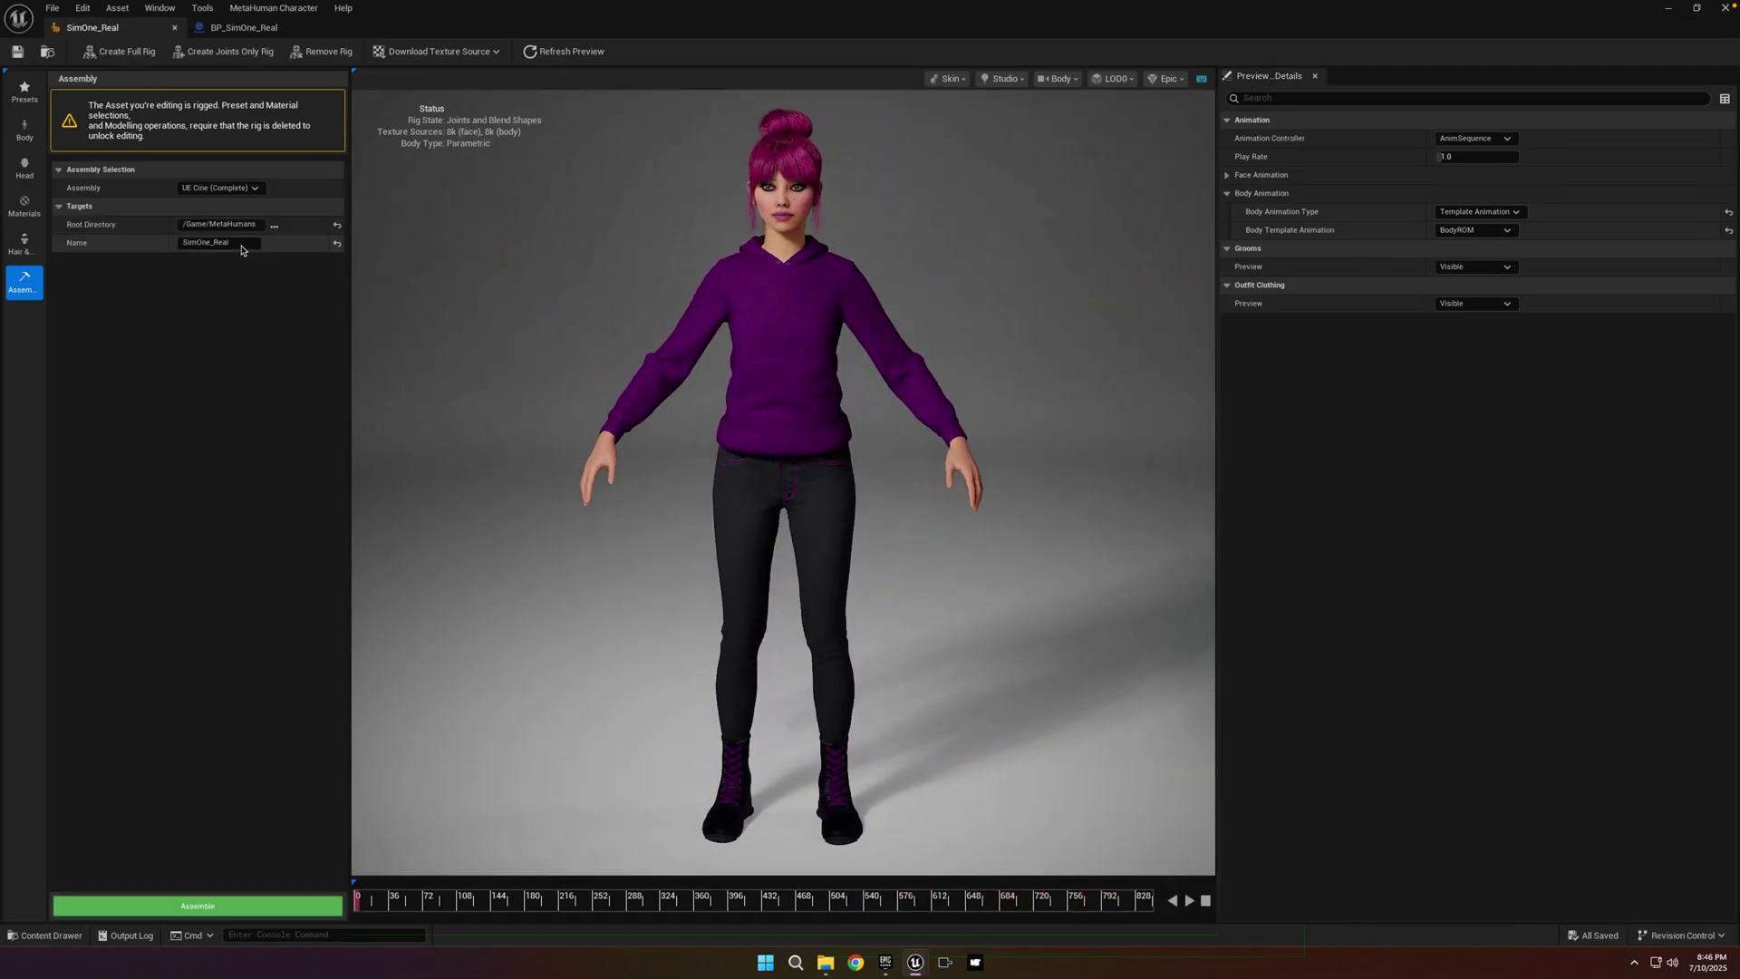
- Assemble as SimOne_Real_5_6 into /Game/MetaHumans, confirming the overwrite warning
left_click(240, 251)
key("Return")
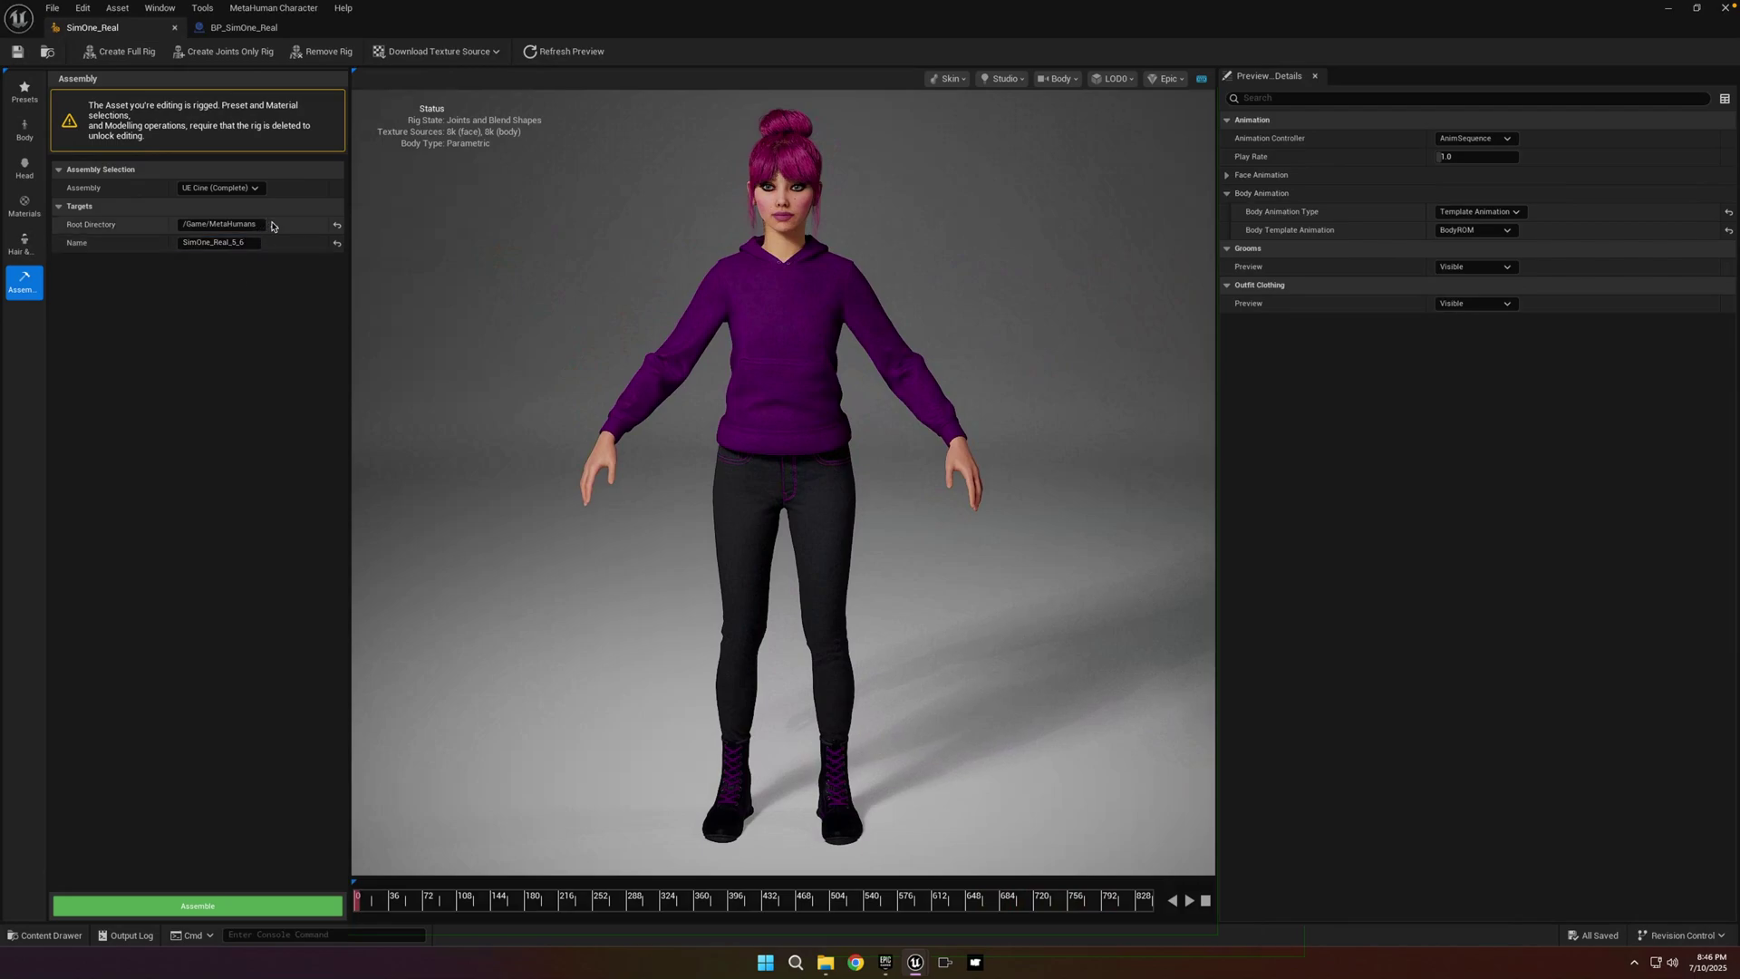
left_click(274, 225)
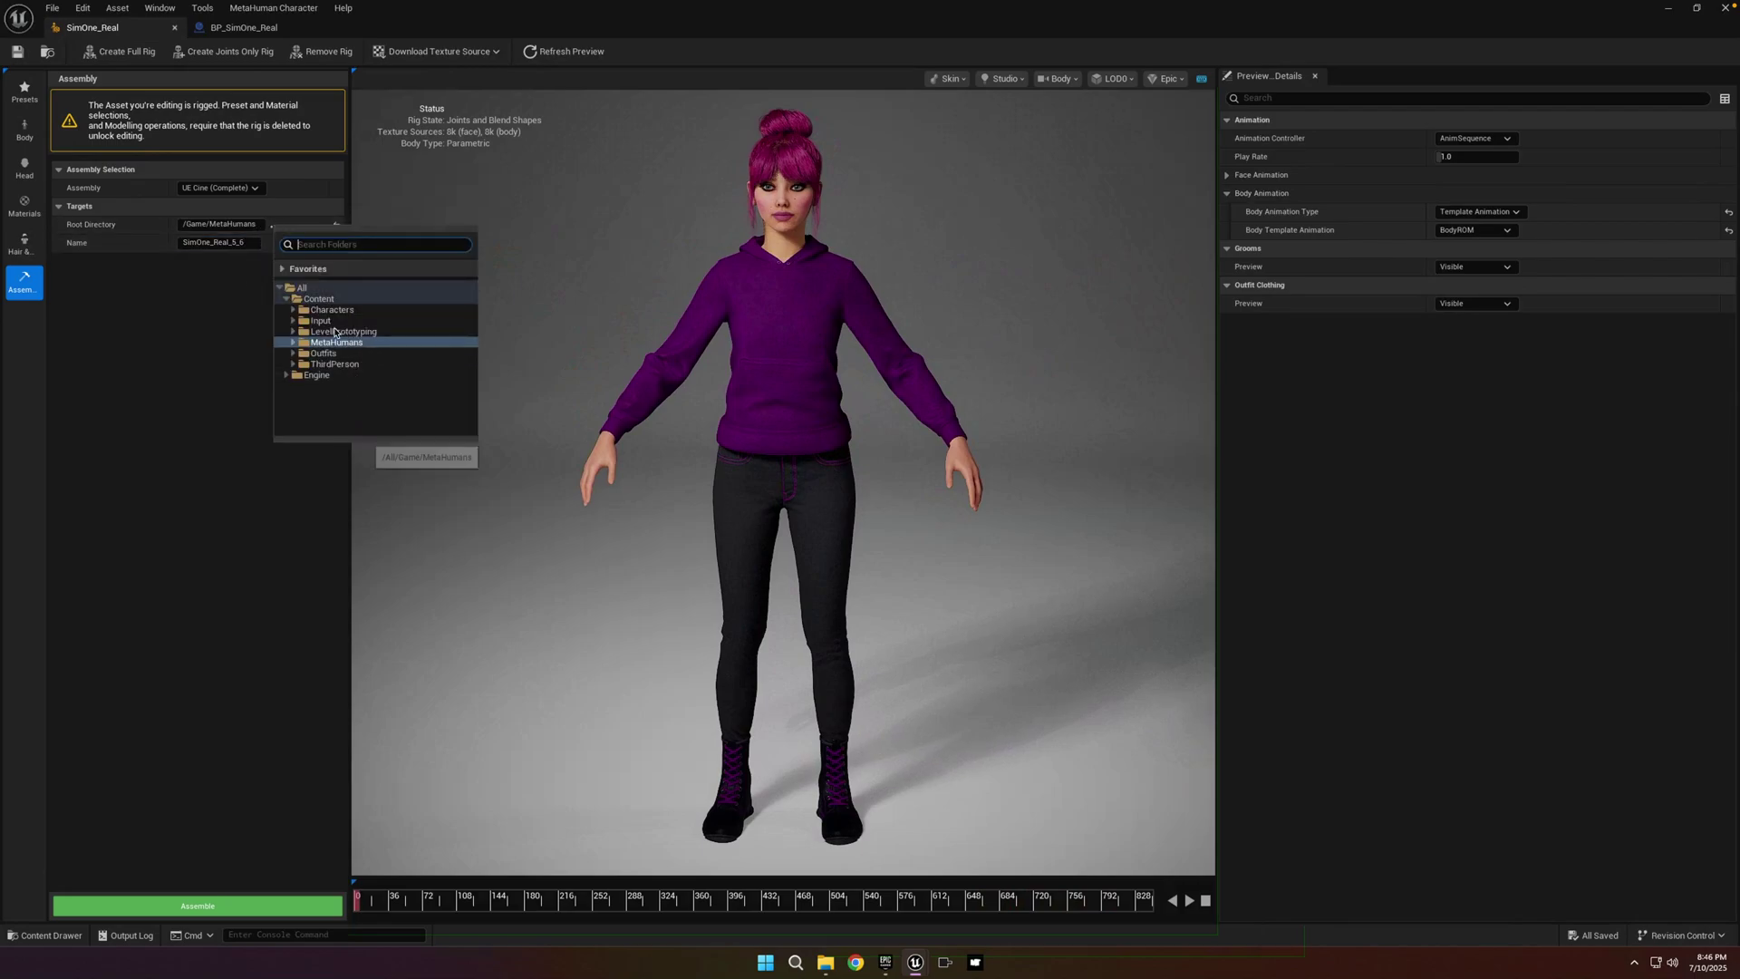
left_click(211, 390)
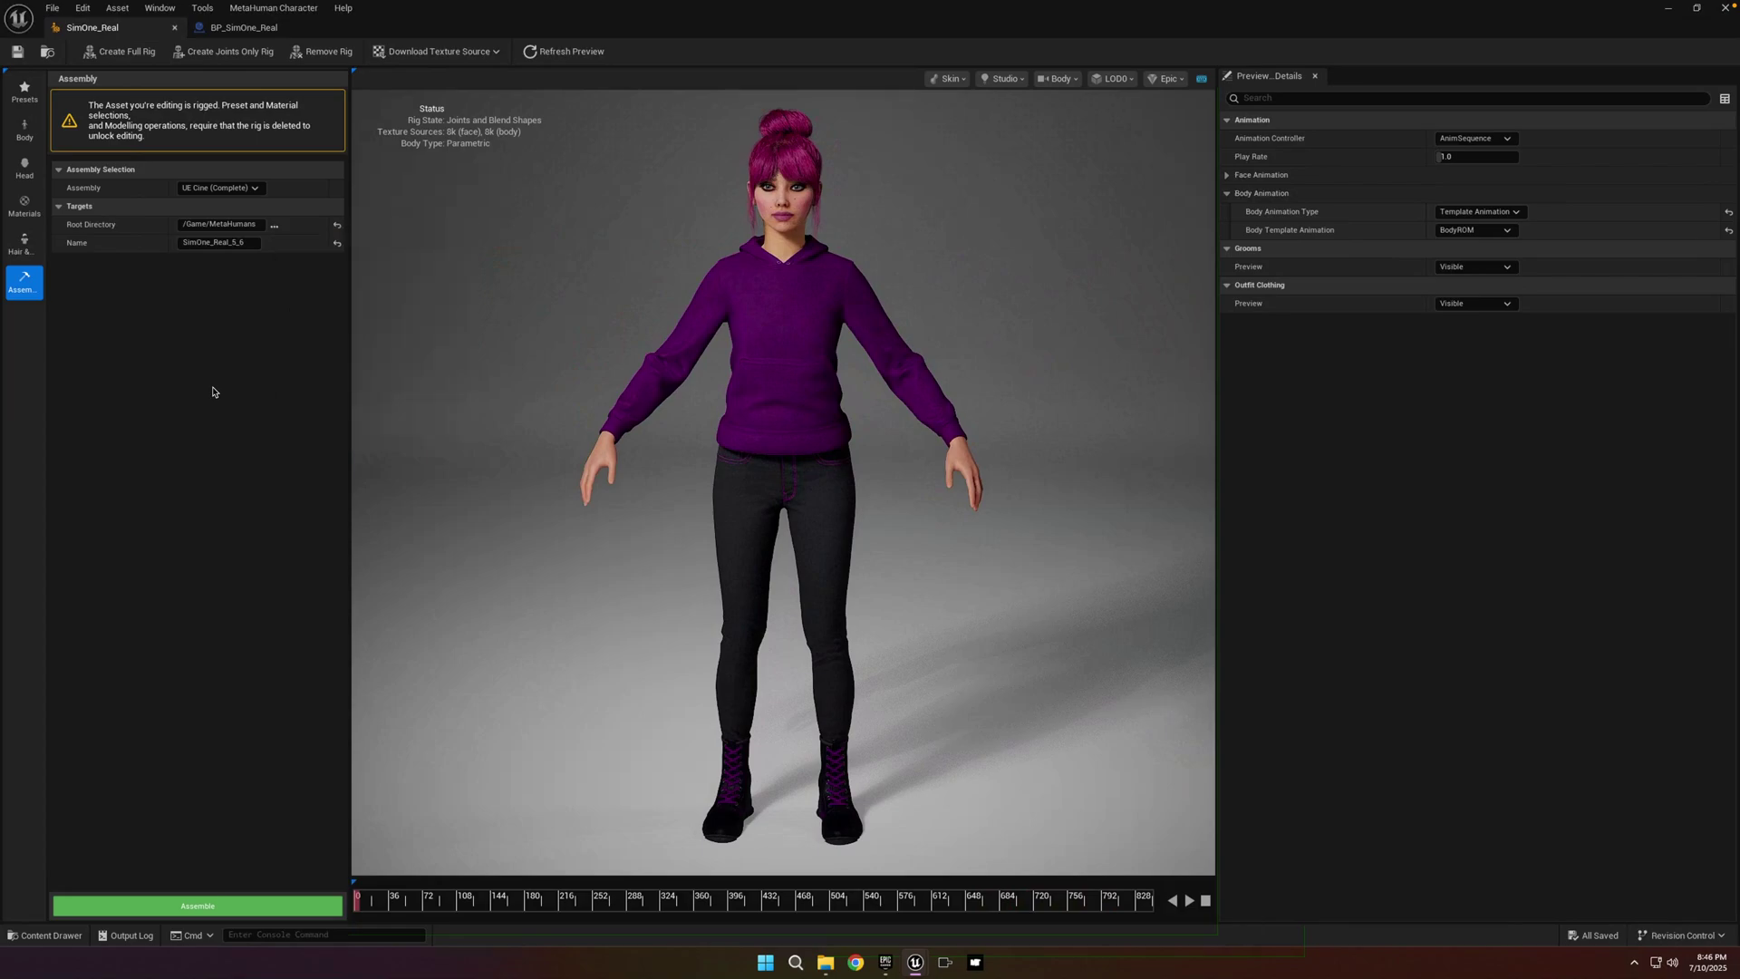
left_click(197, 907)
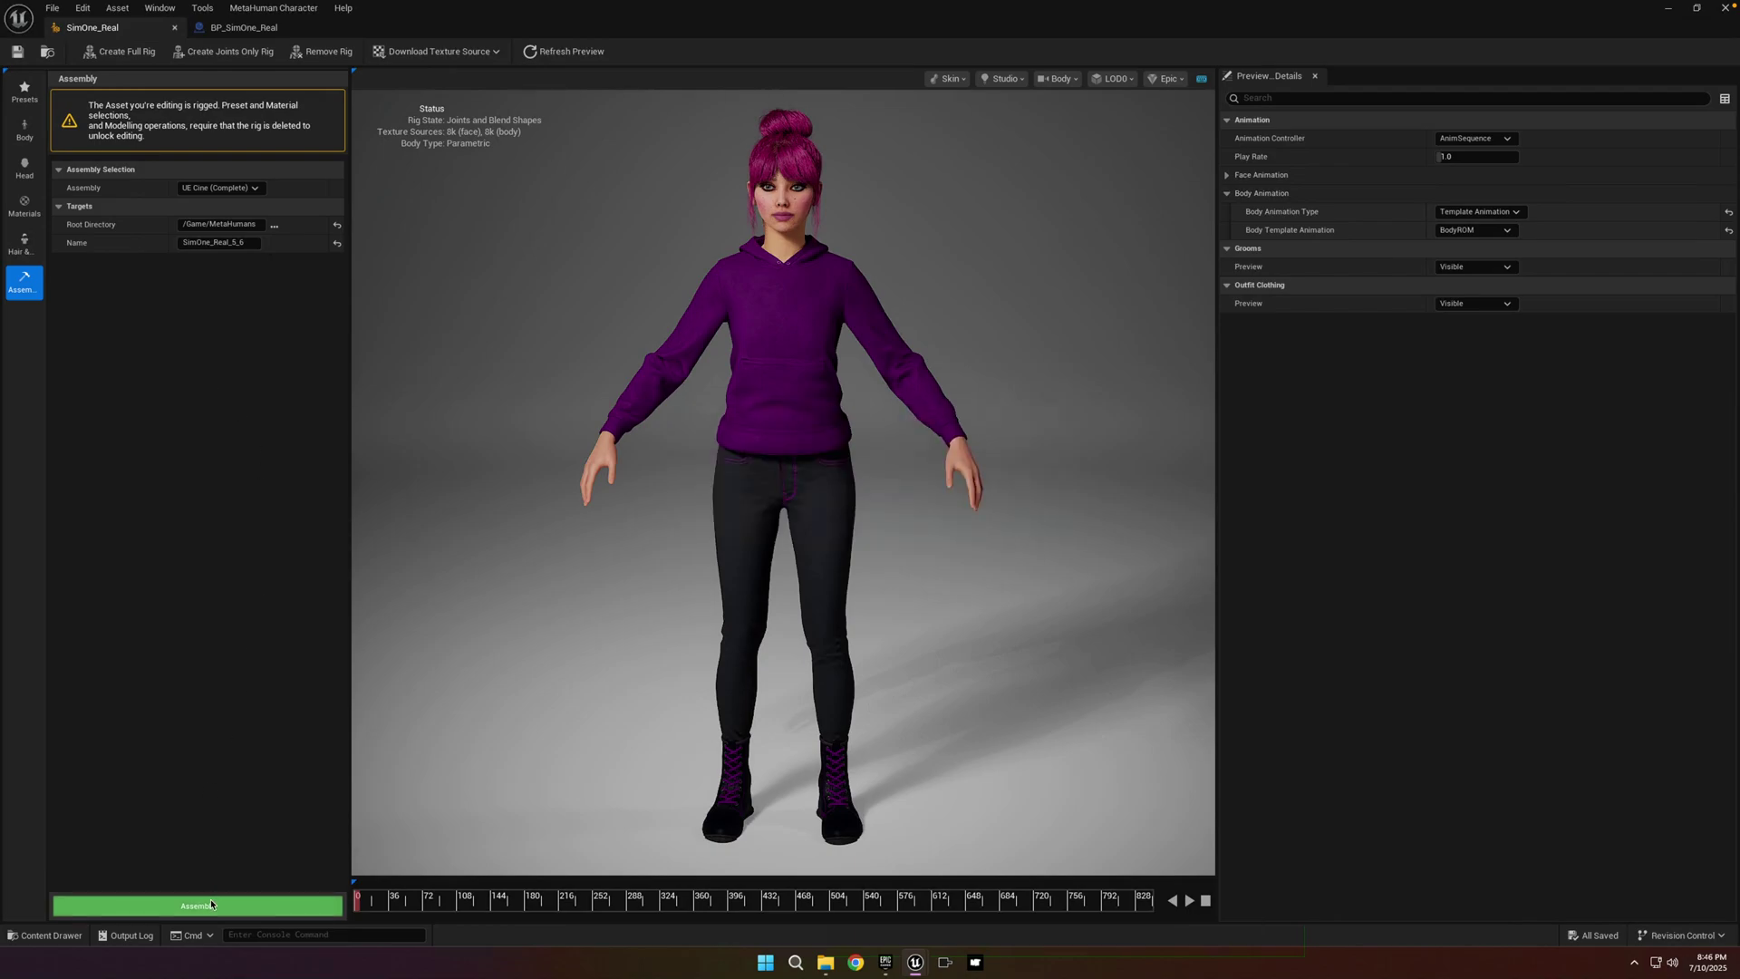
left_click(211, 904)
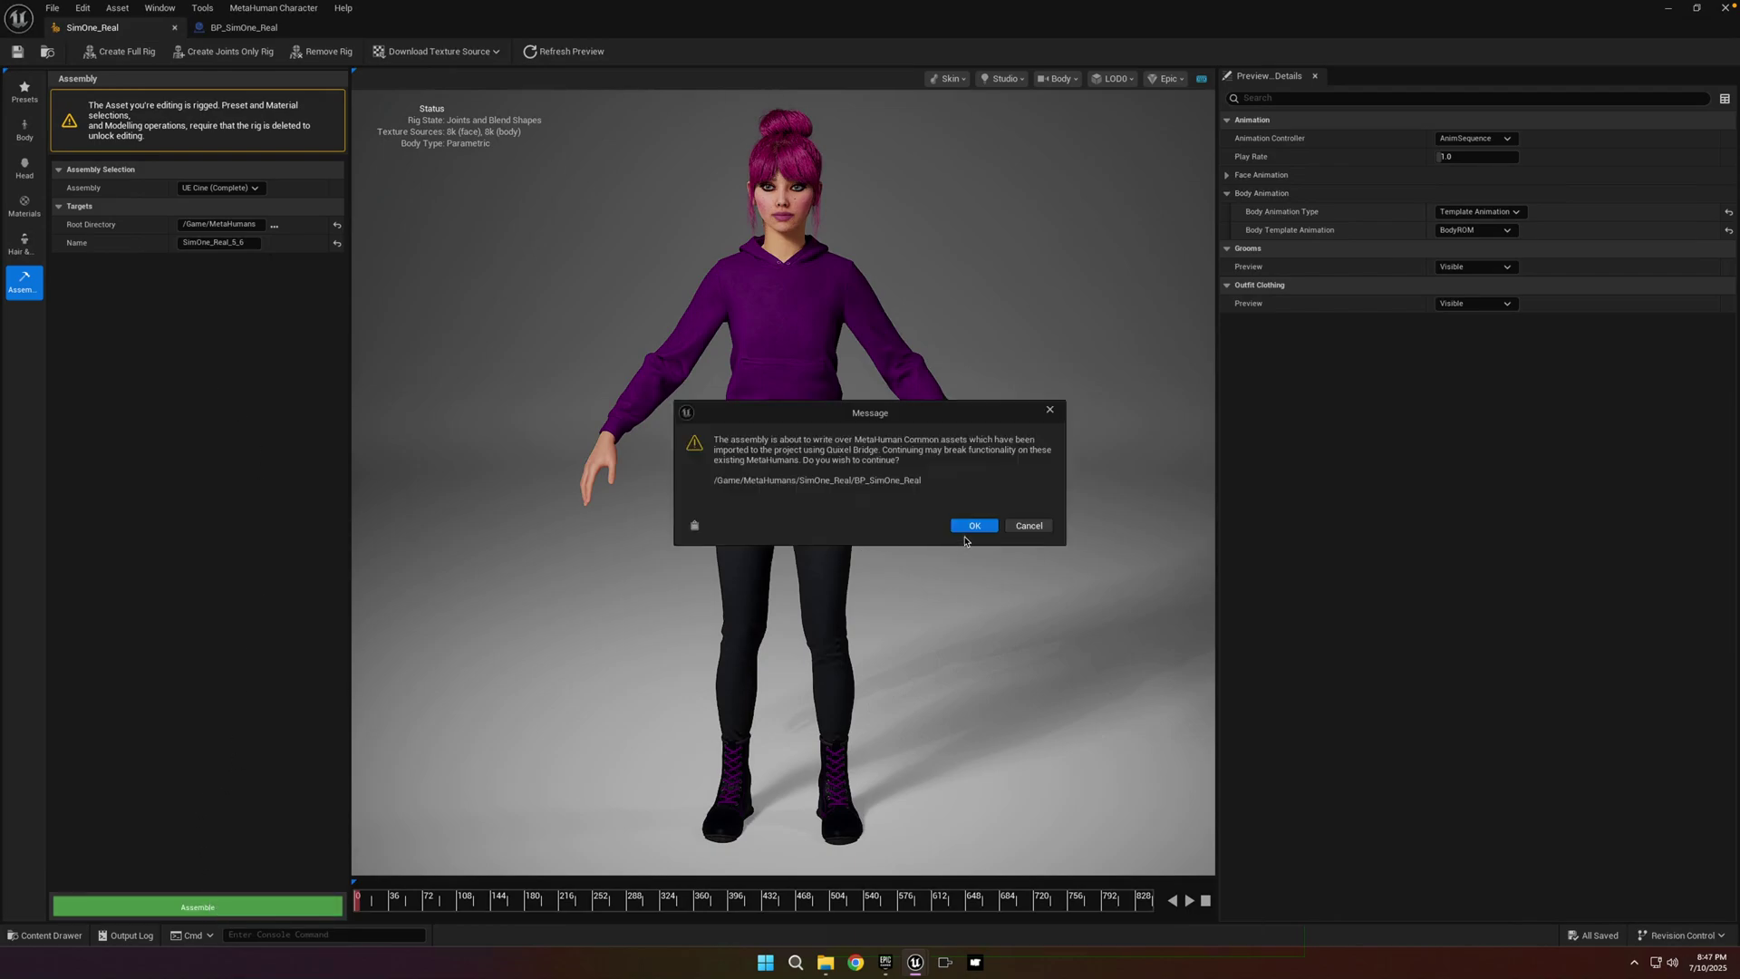
left_click(966, 529)
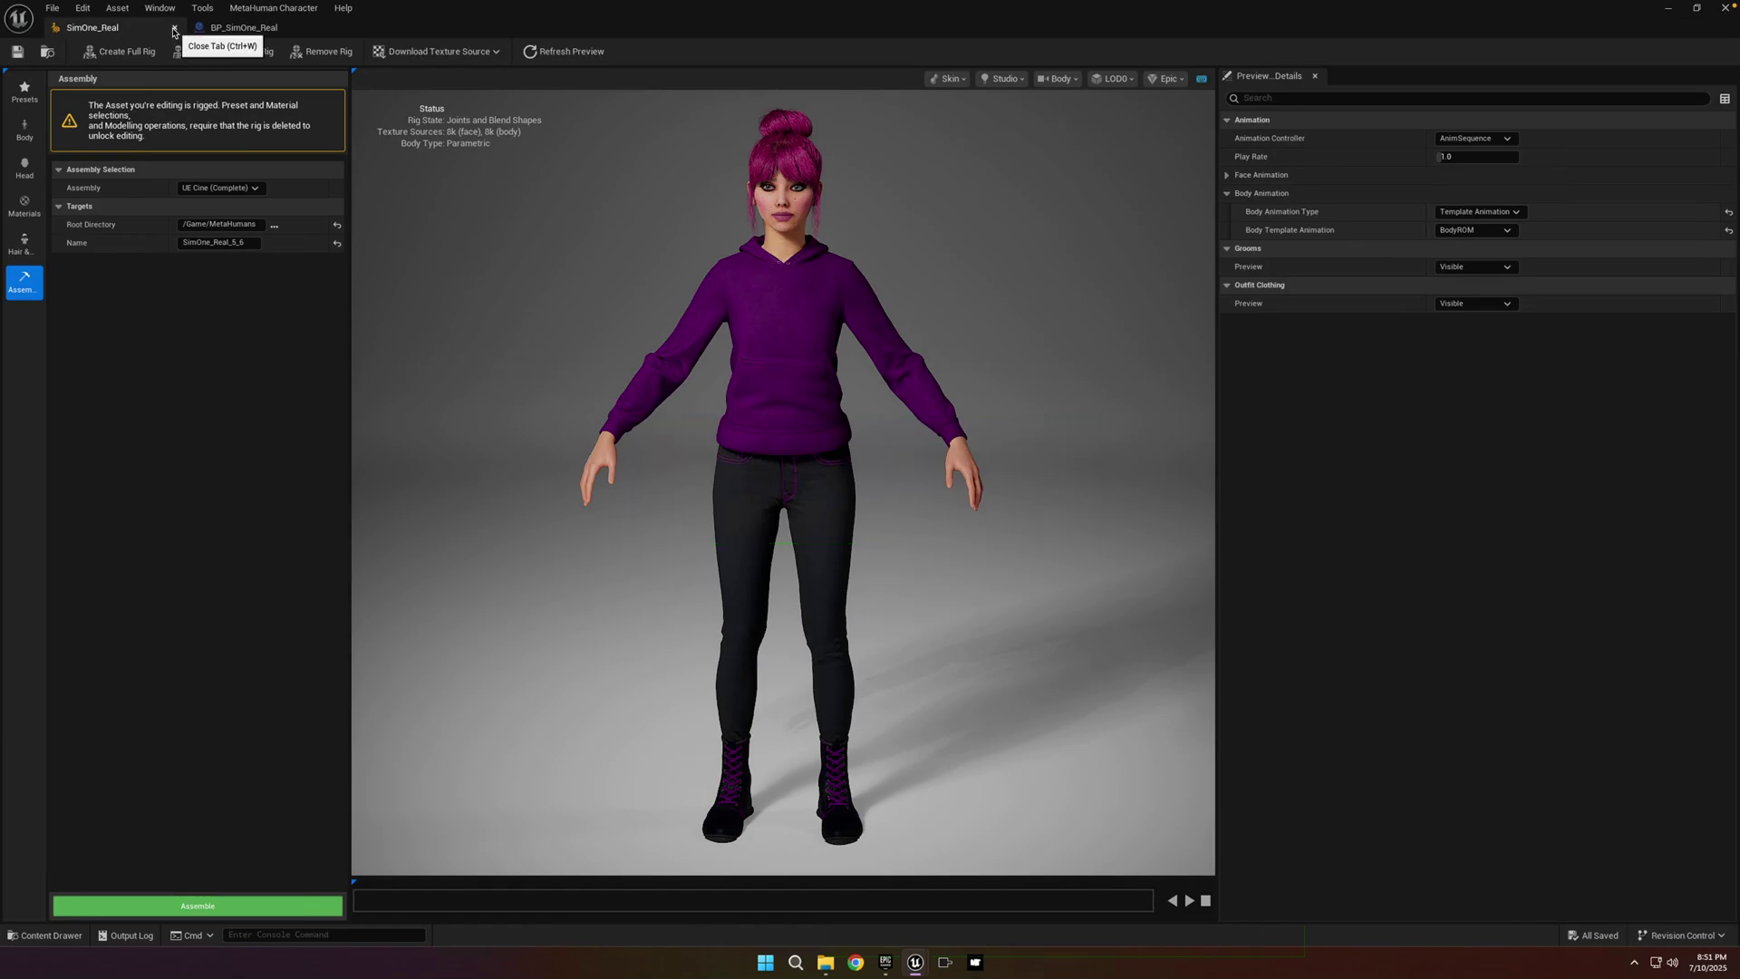
- Close the character editor and locate BP_SimOne_Real's Body mesh f_med_unw_body in the Content Browser
left_click(175, 28)
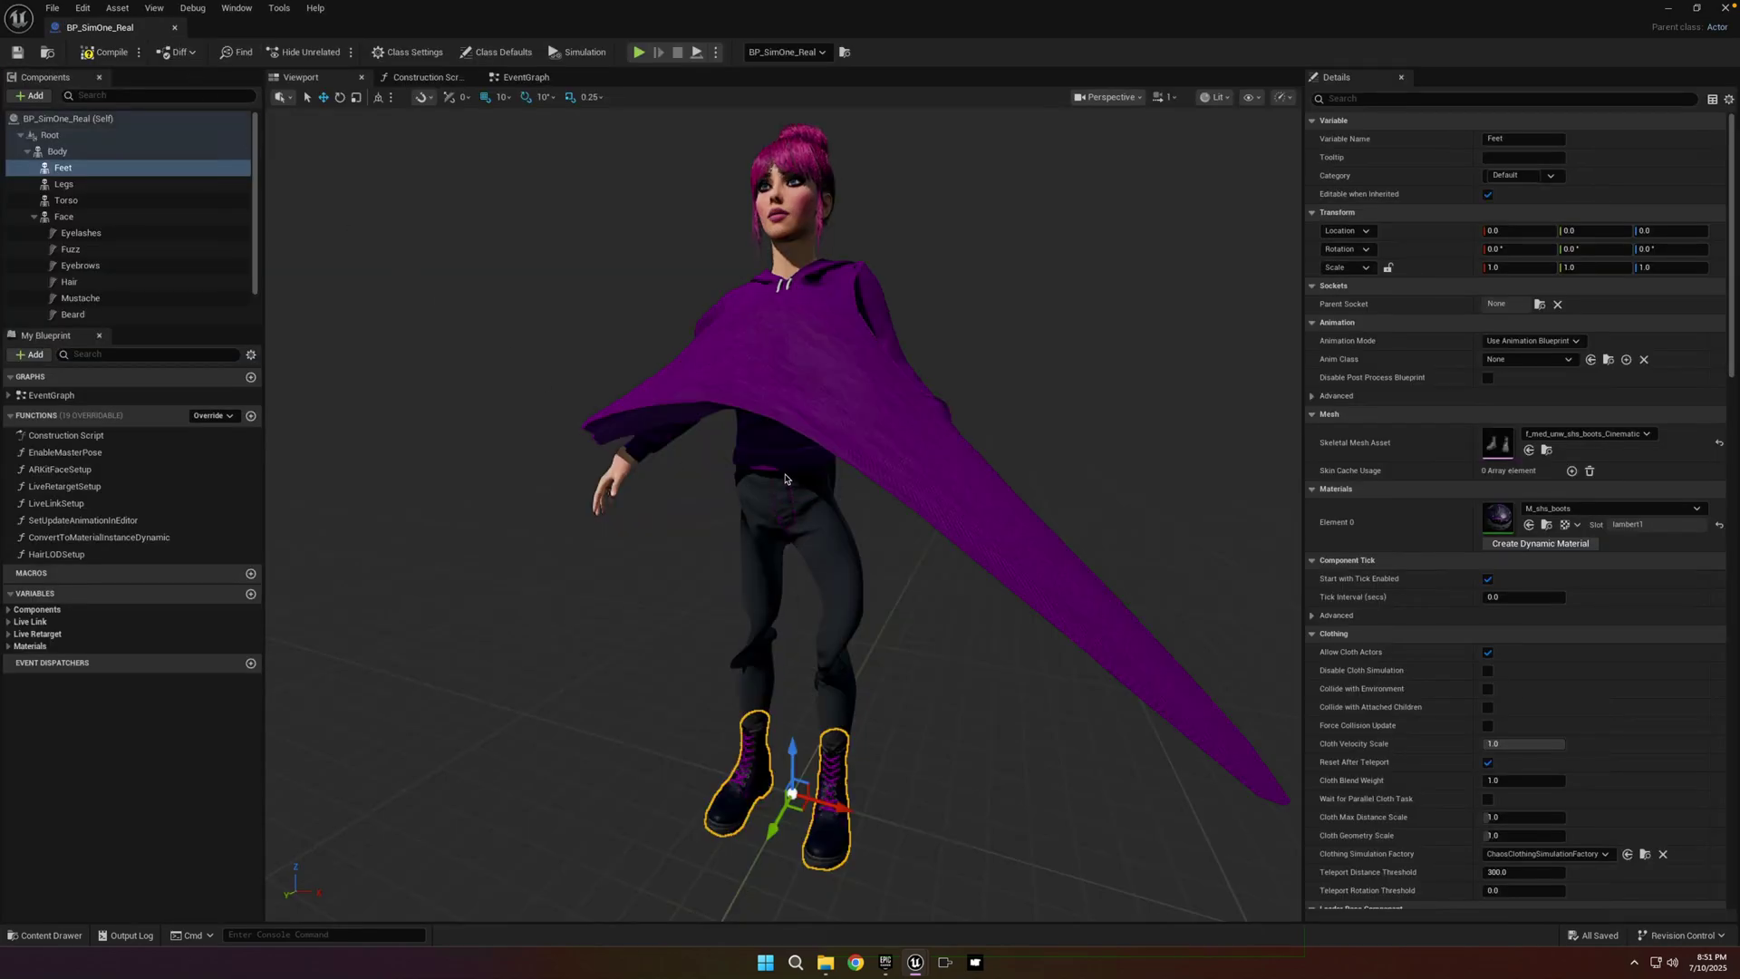
mouse_move(794, 474)
left_mouse_down()
mouse_move(979, 477)
mouse_move(779, 475)
left_mouse_up()
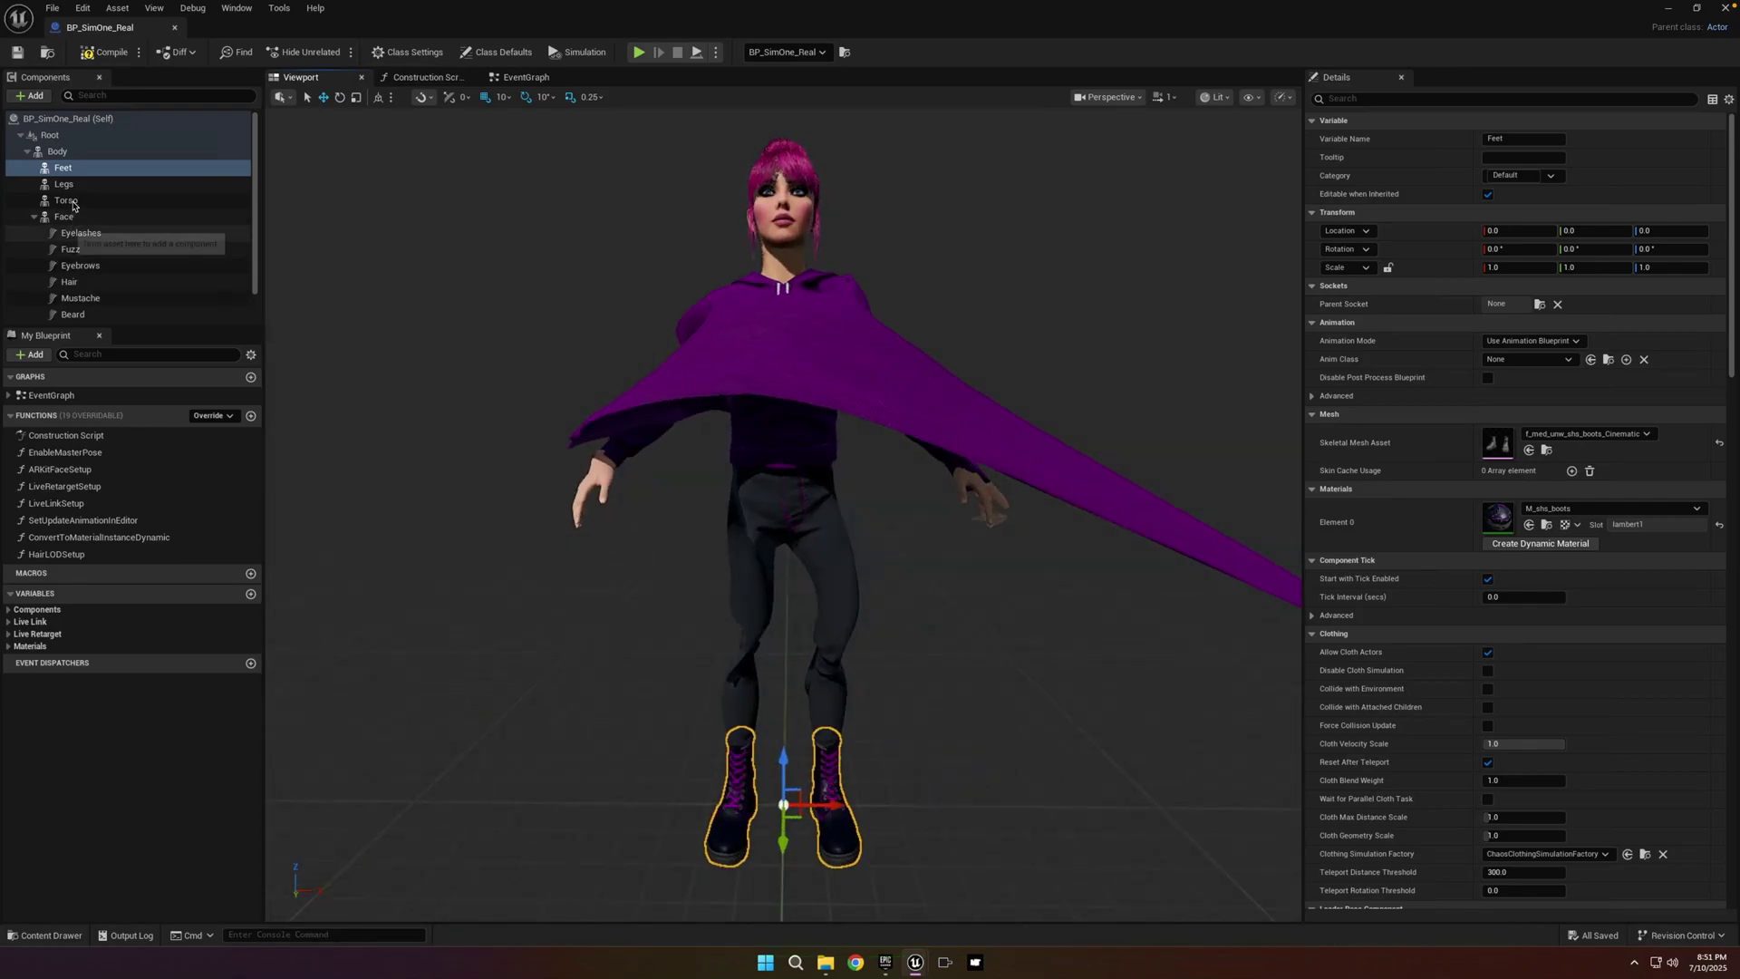
left_click(59, 152)
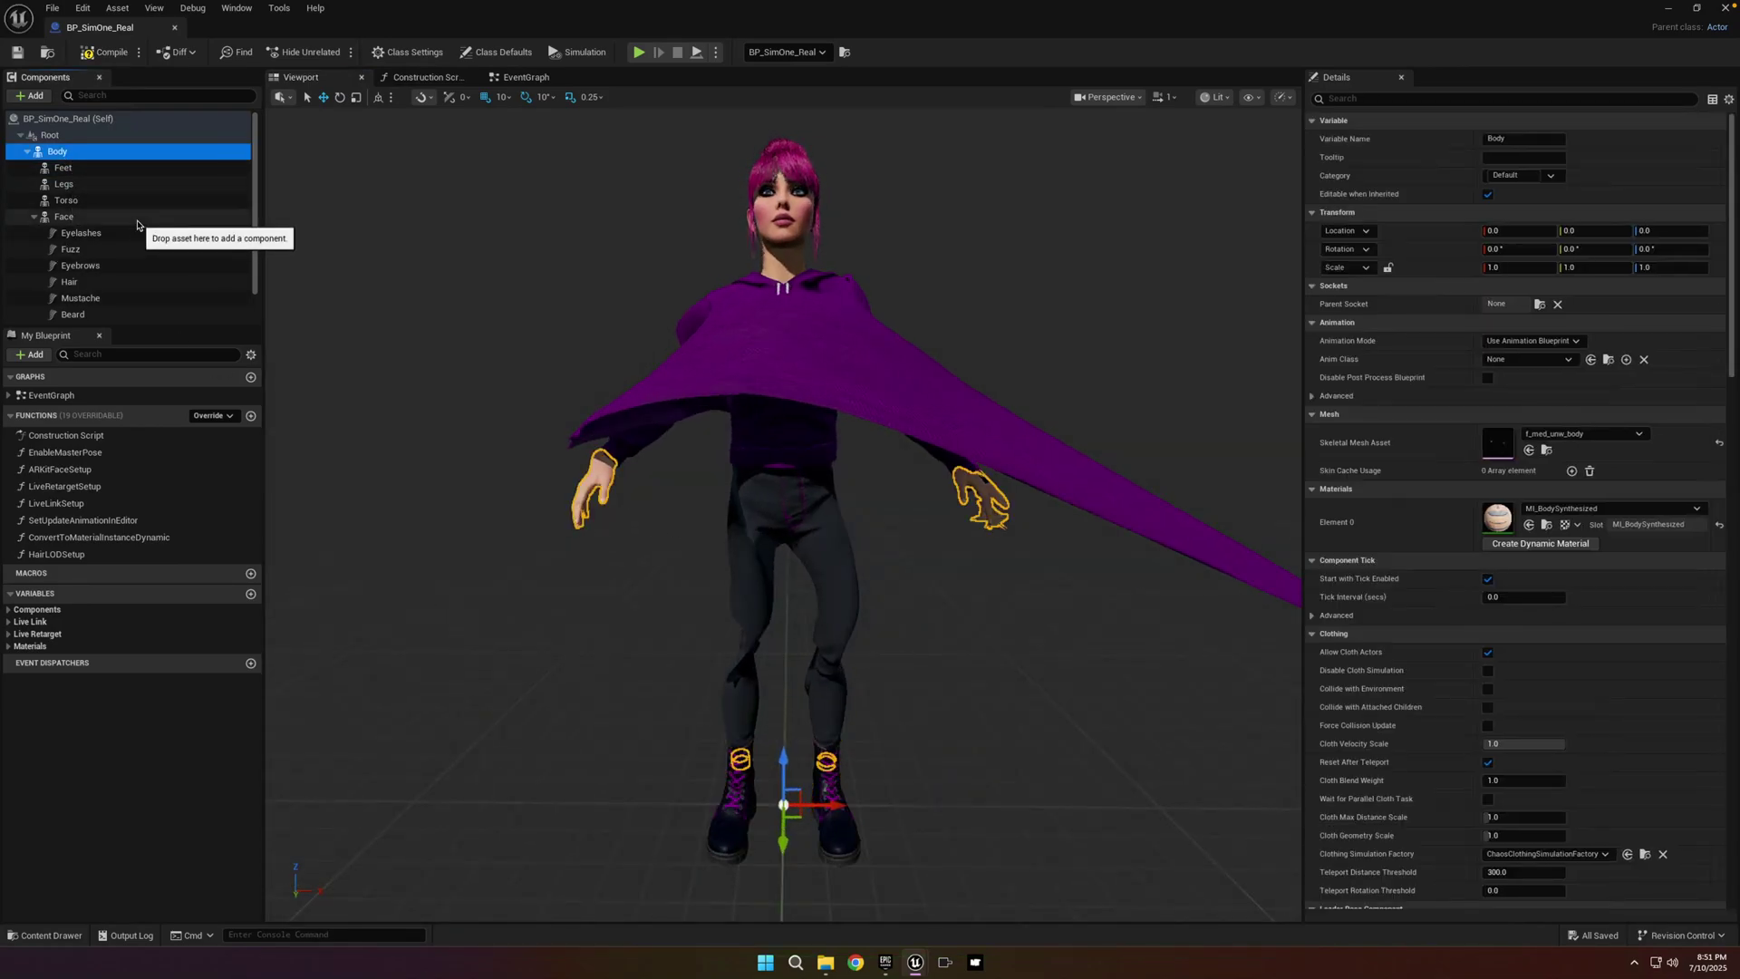
left_click(1547, 451)
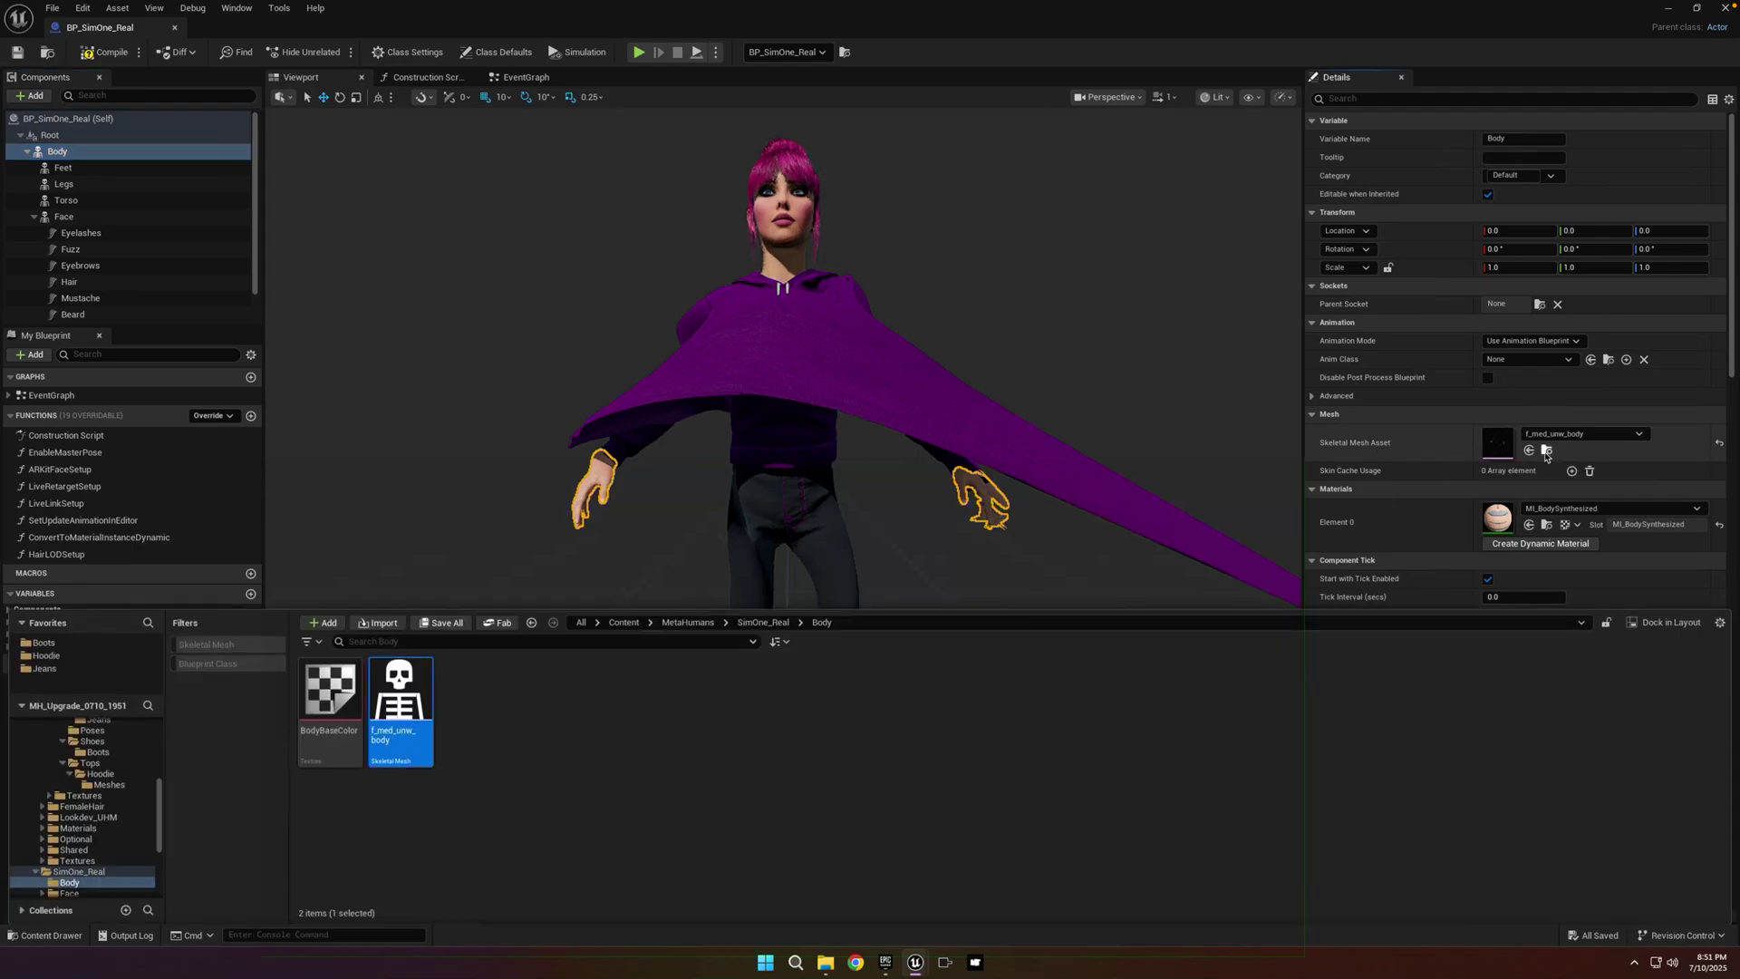
- Assign SimOne_Real_Skeleton to f_med_unw_body and merge in the missing bones
right_click(395, 685)
mouse_move(435, 235)
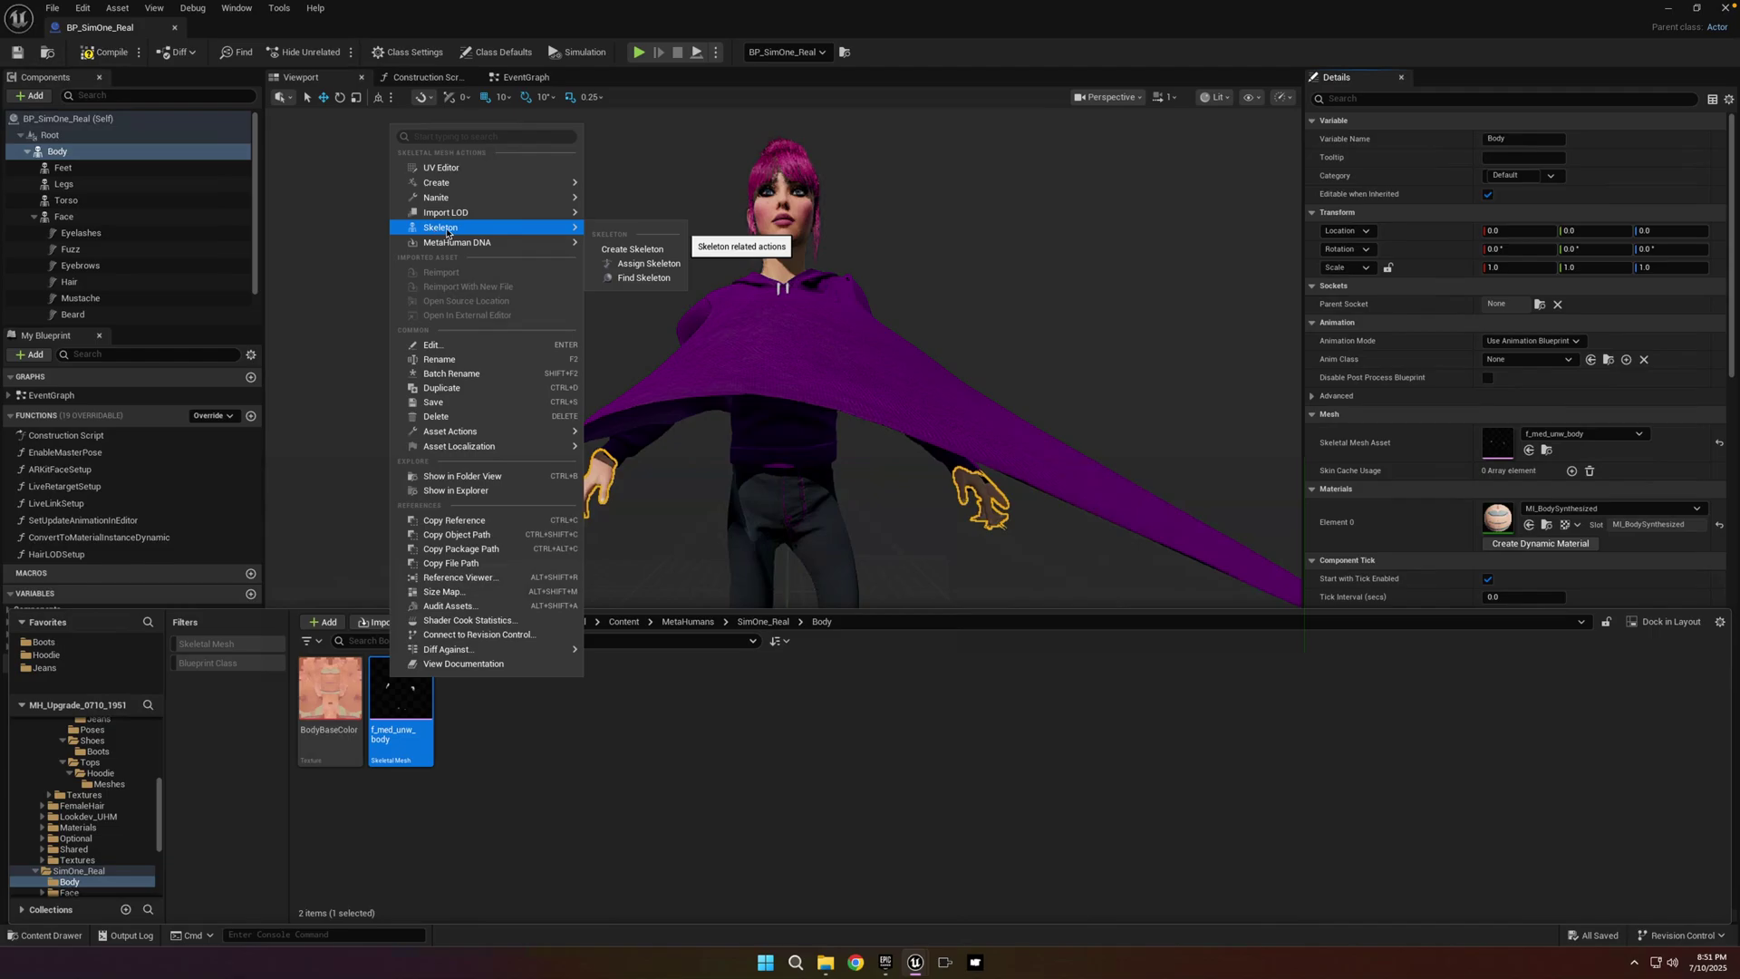
left_click(660, 264)
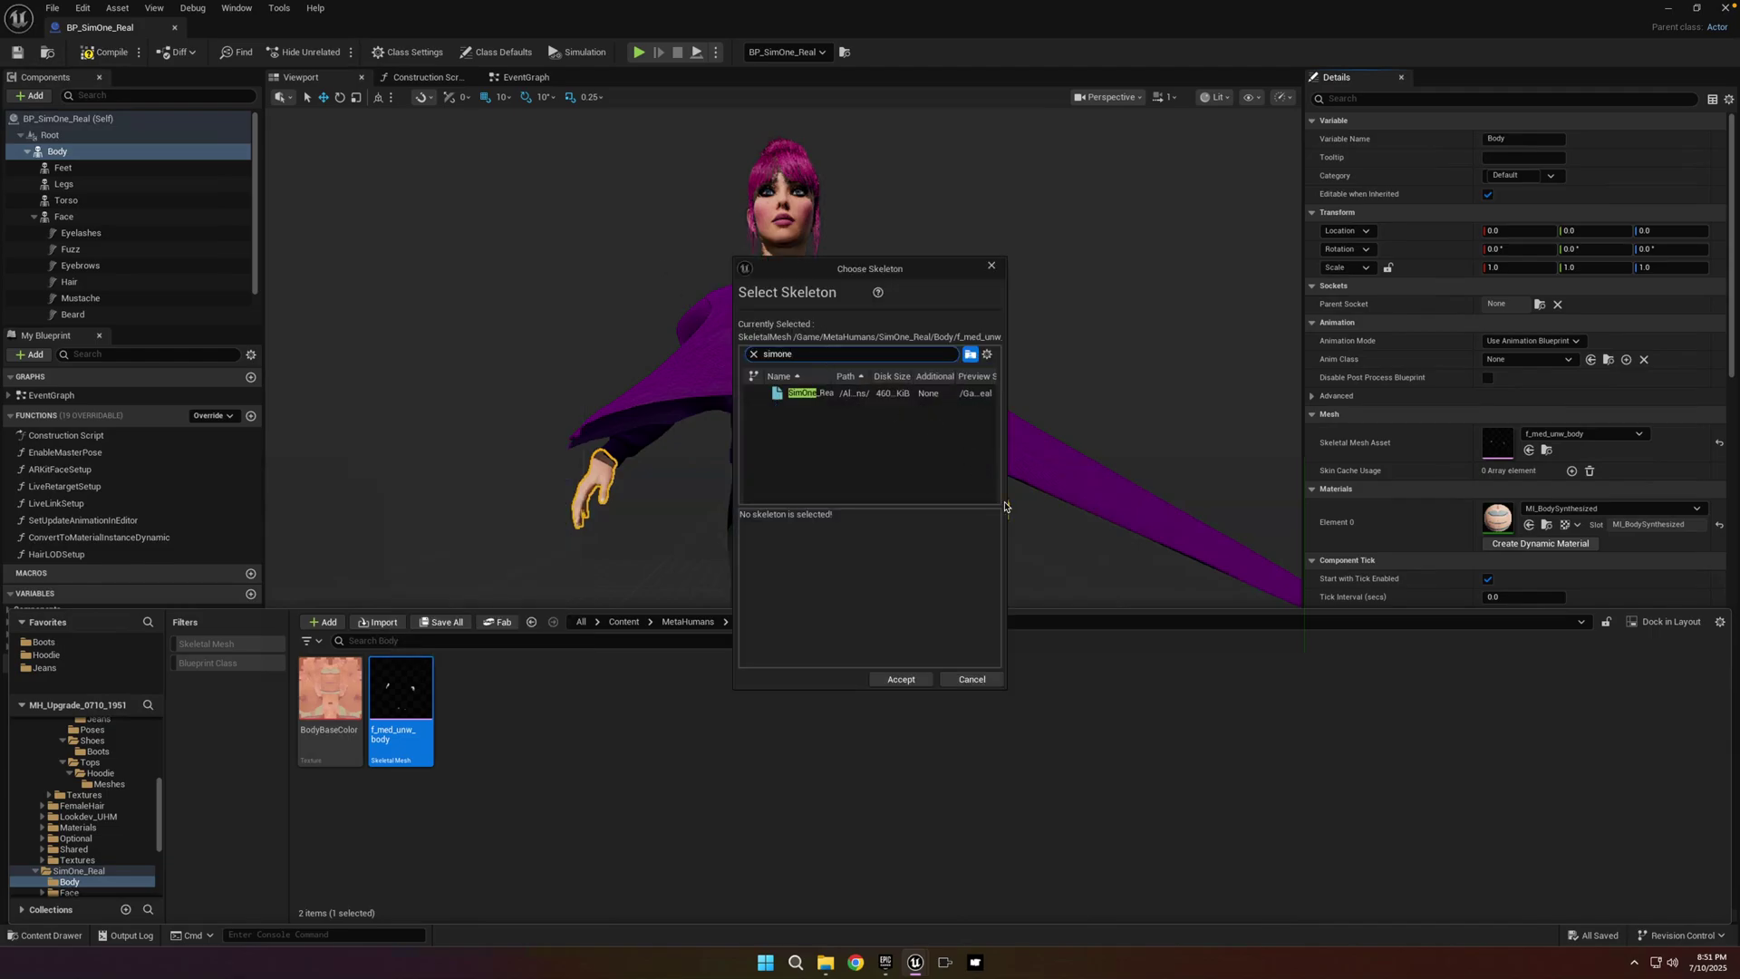
left_click_drag(1006, 503, 1386, 504)
double_click(1047, 381)
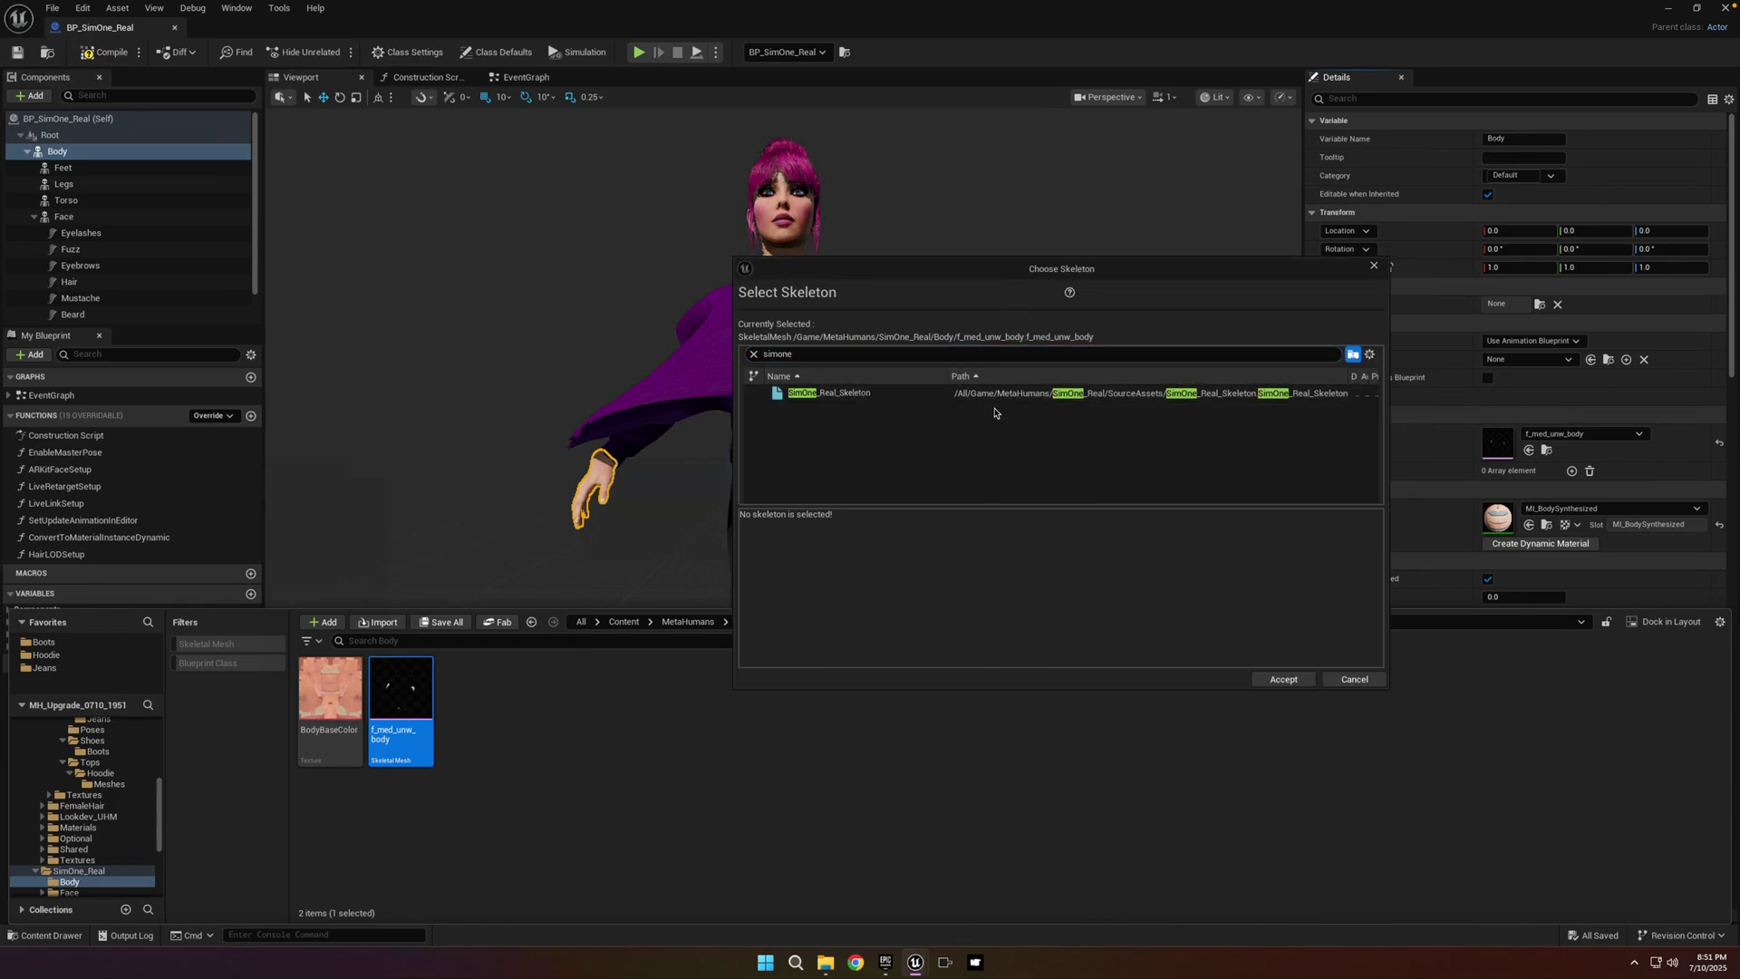
left_click(905, 395)
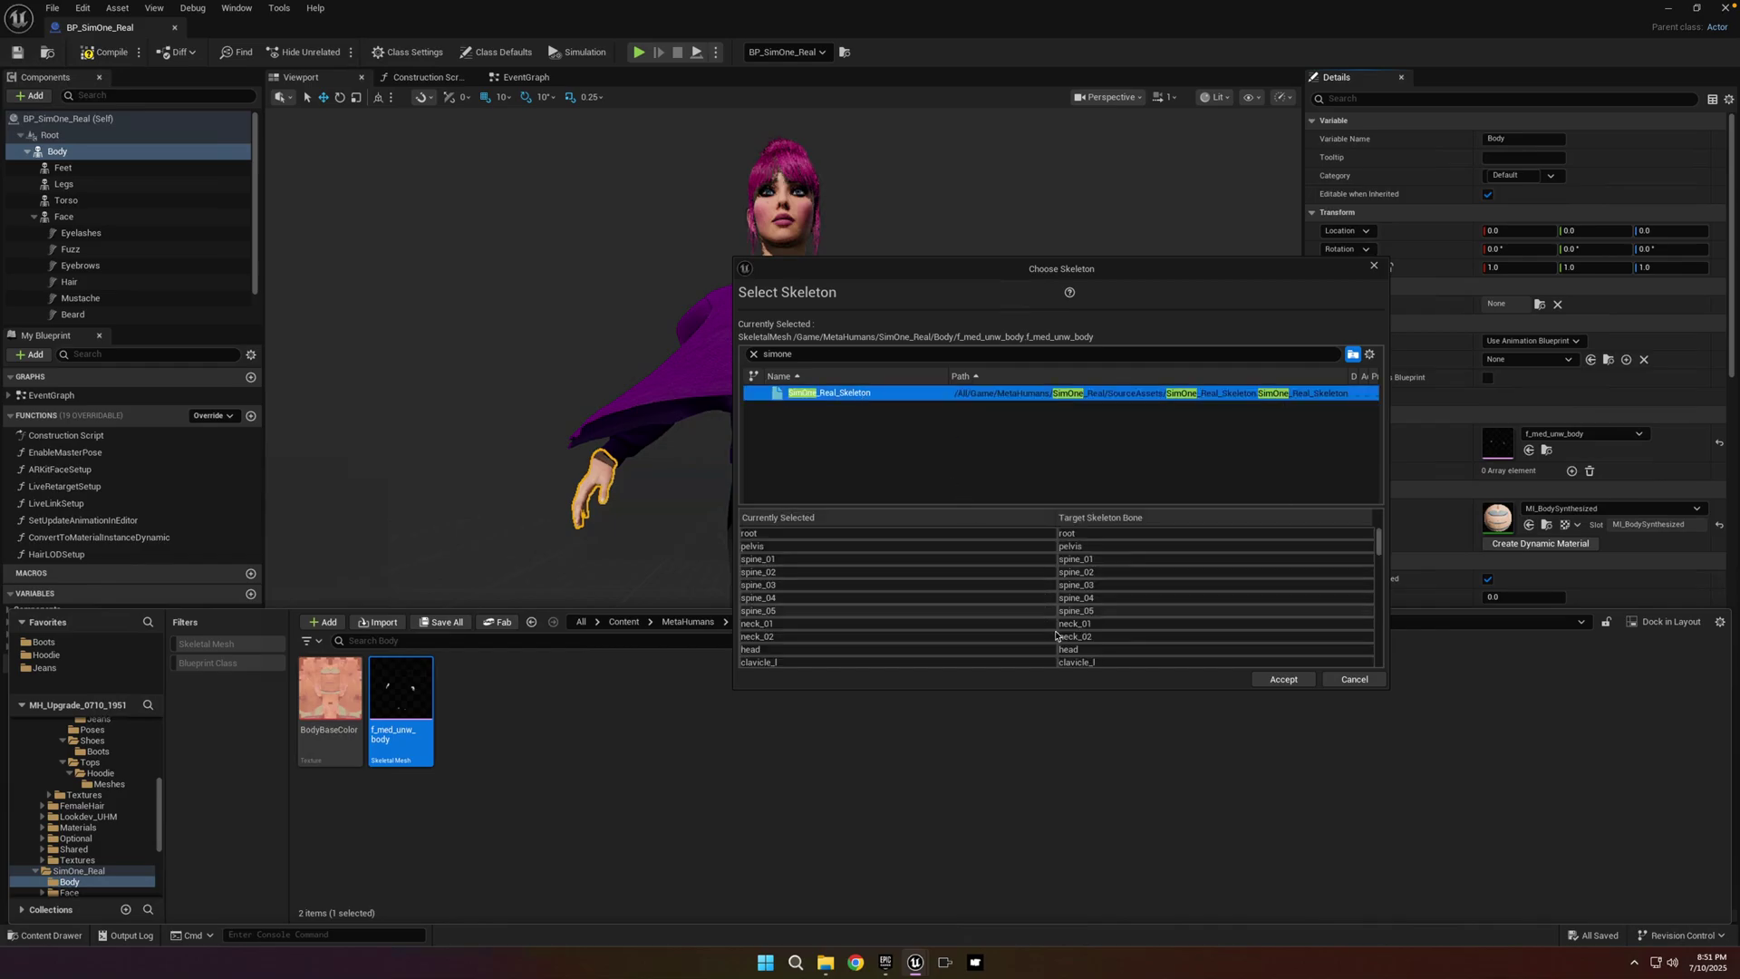
left_click(1281, 682)
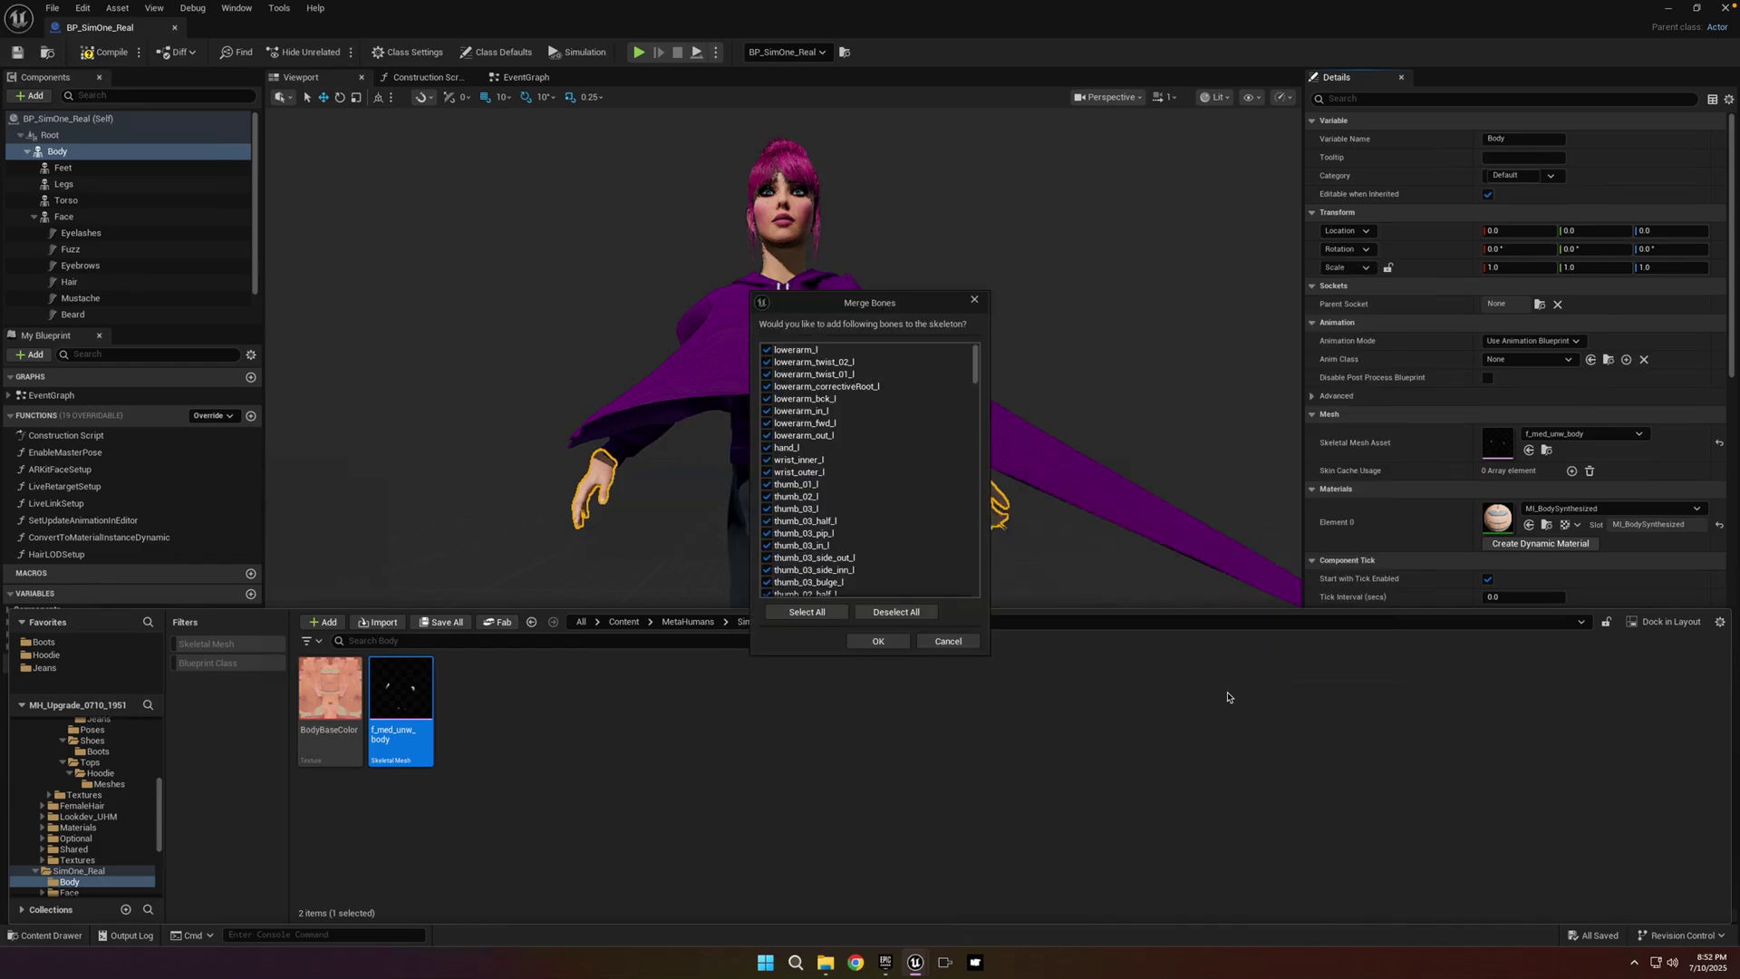
left_click(878, 642)
- Save the fixed assets and frame the character in the reopened Main level
left_click(20, 54)
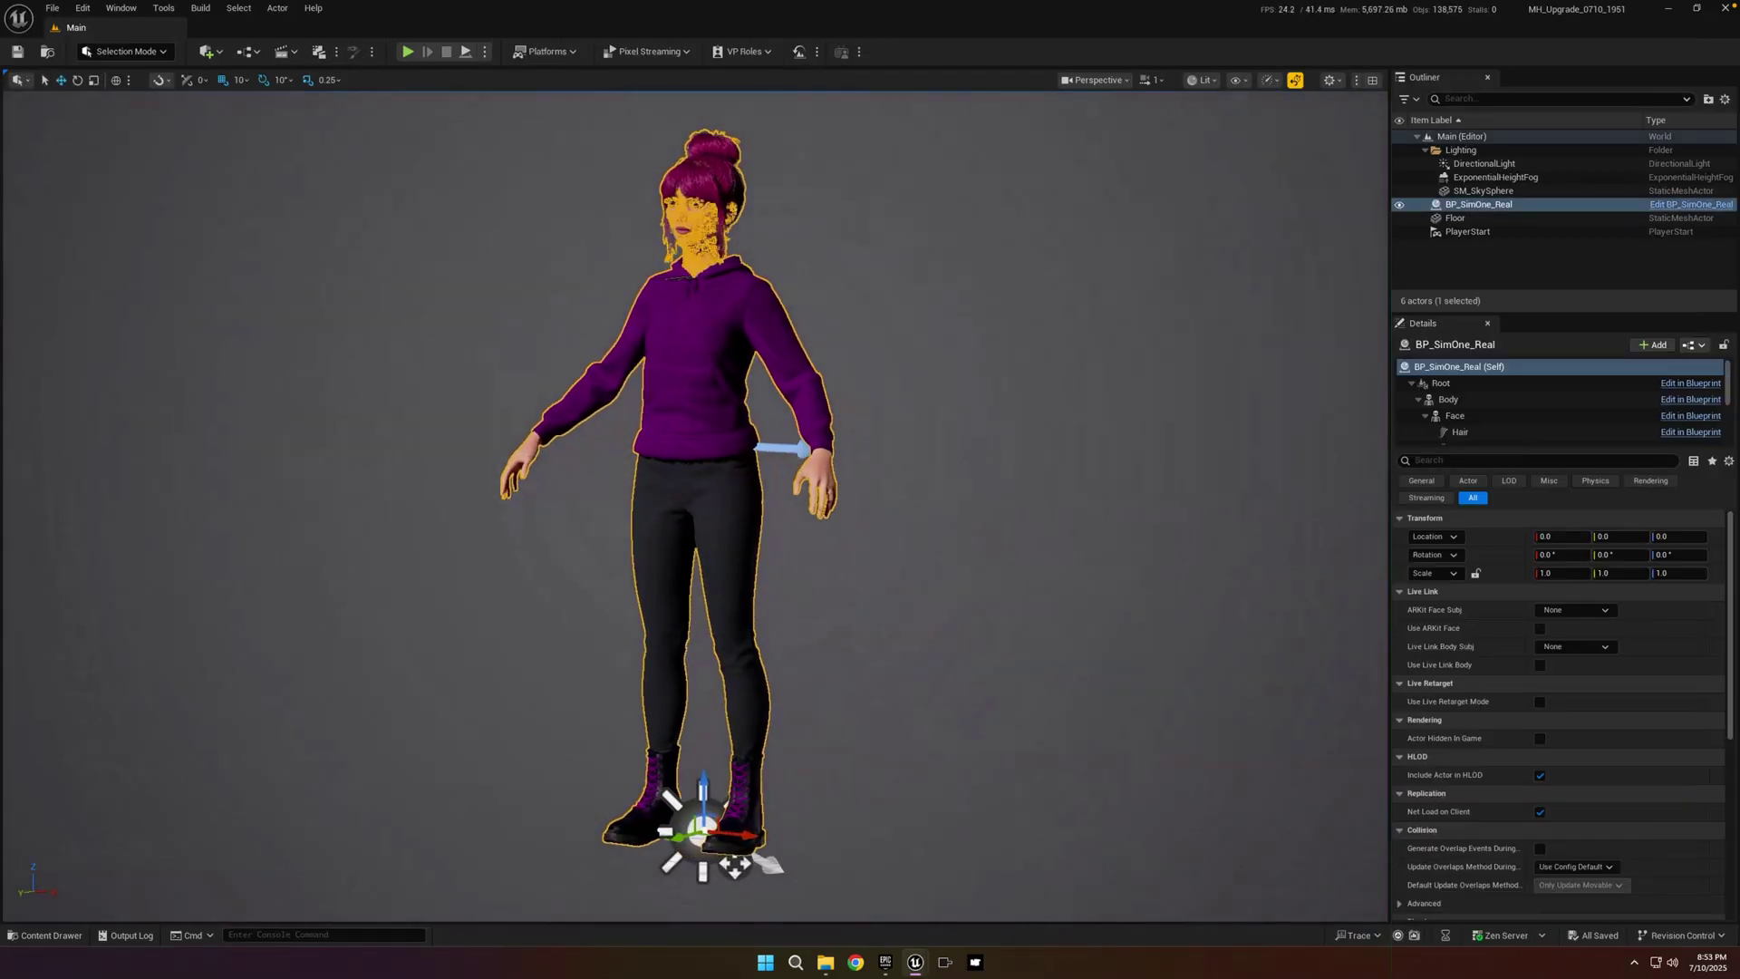
right_click_drag(803, 449, 803, 450)
key("f")
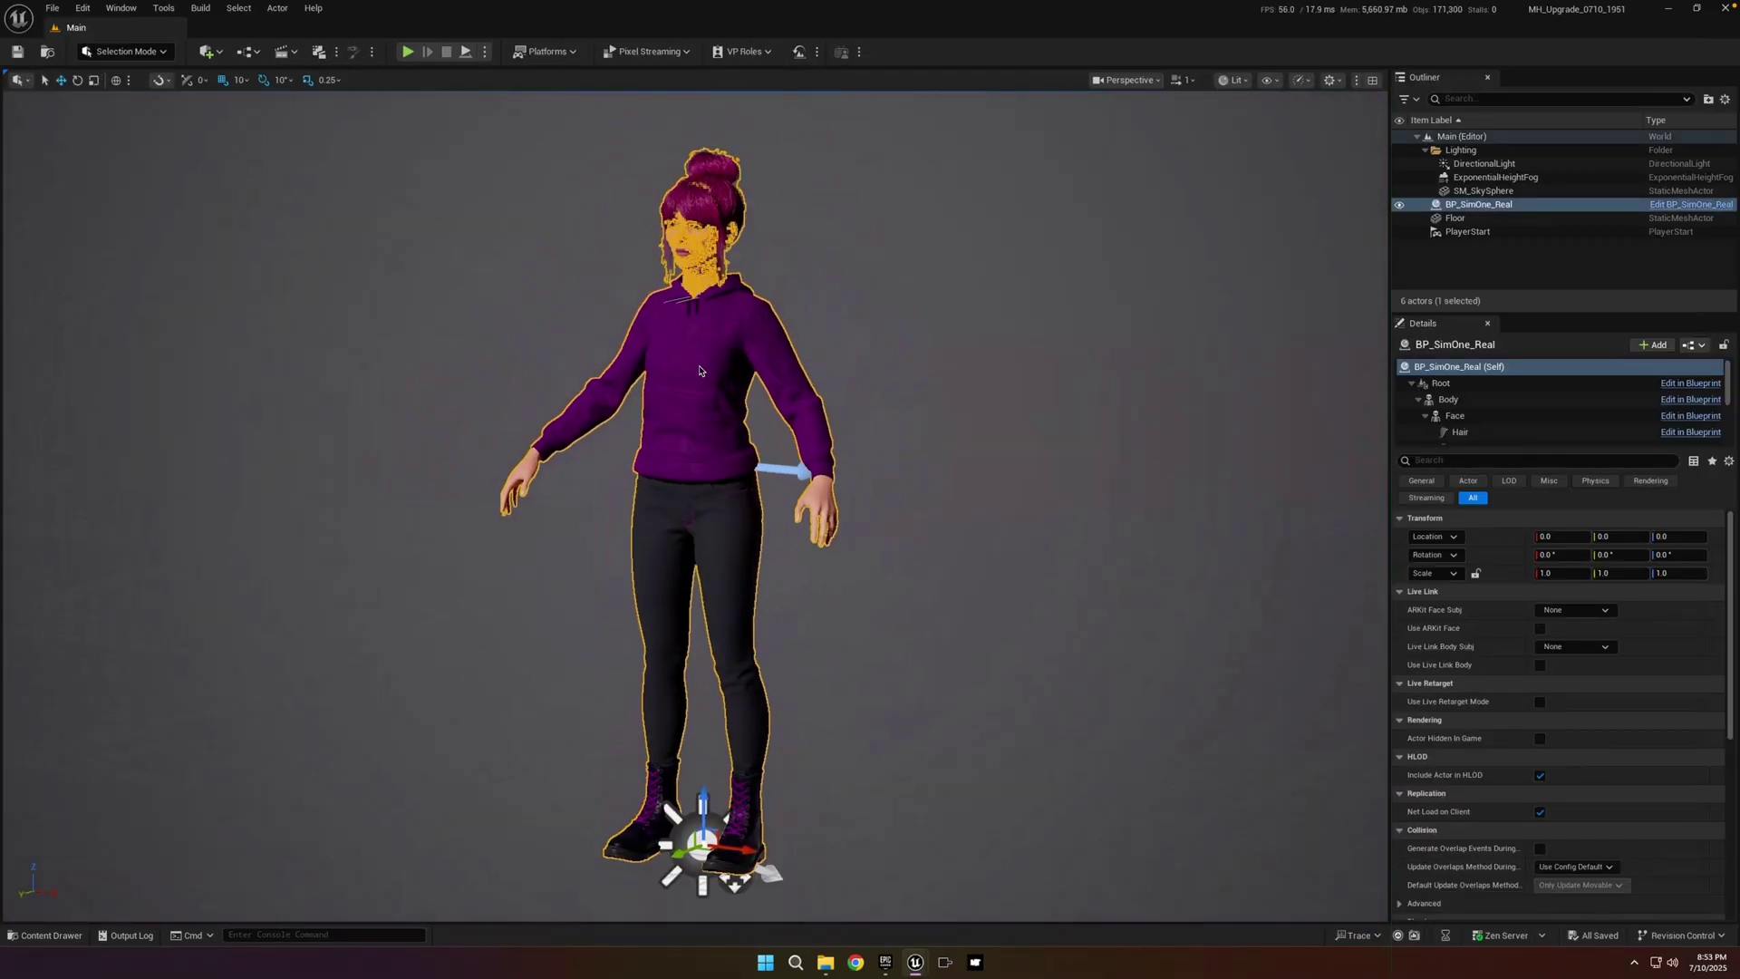
- Select the Floor and open the SimOne_Real_5_6 folder in the Content Drawer
key("g")
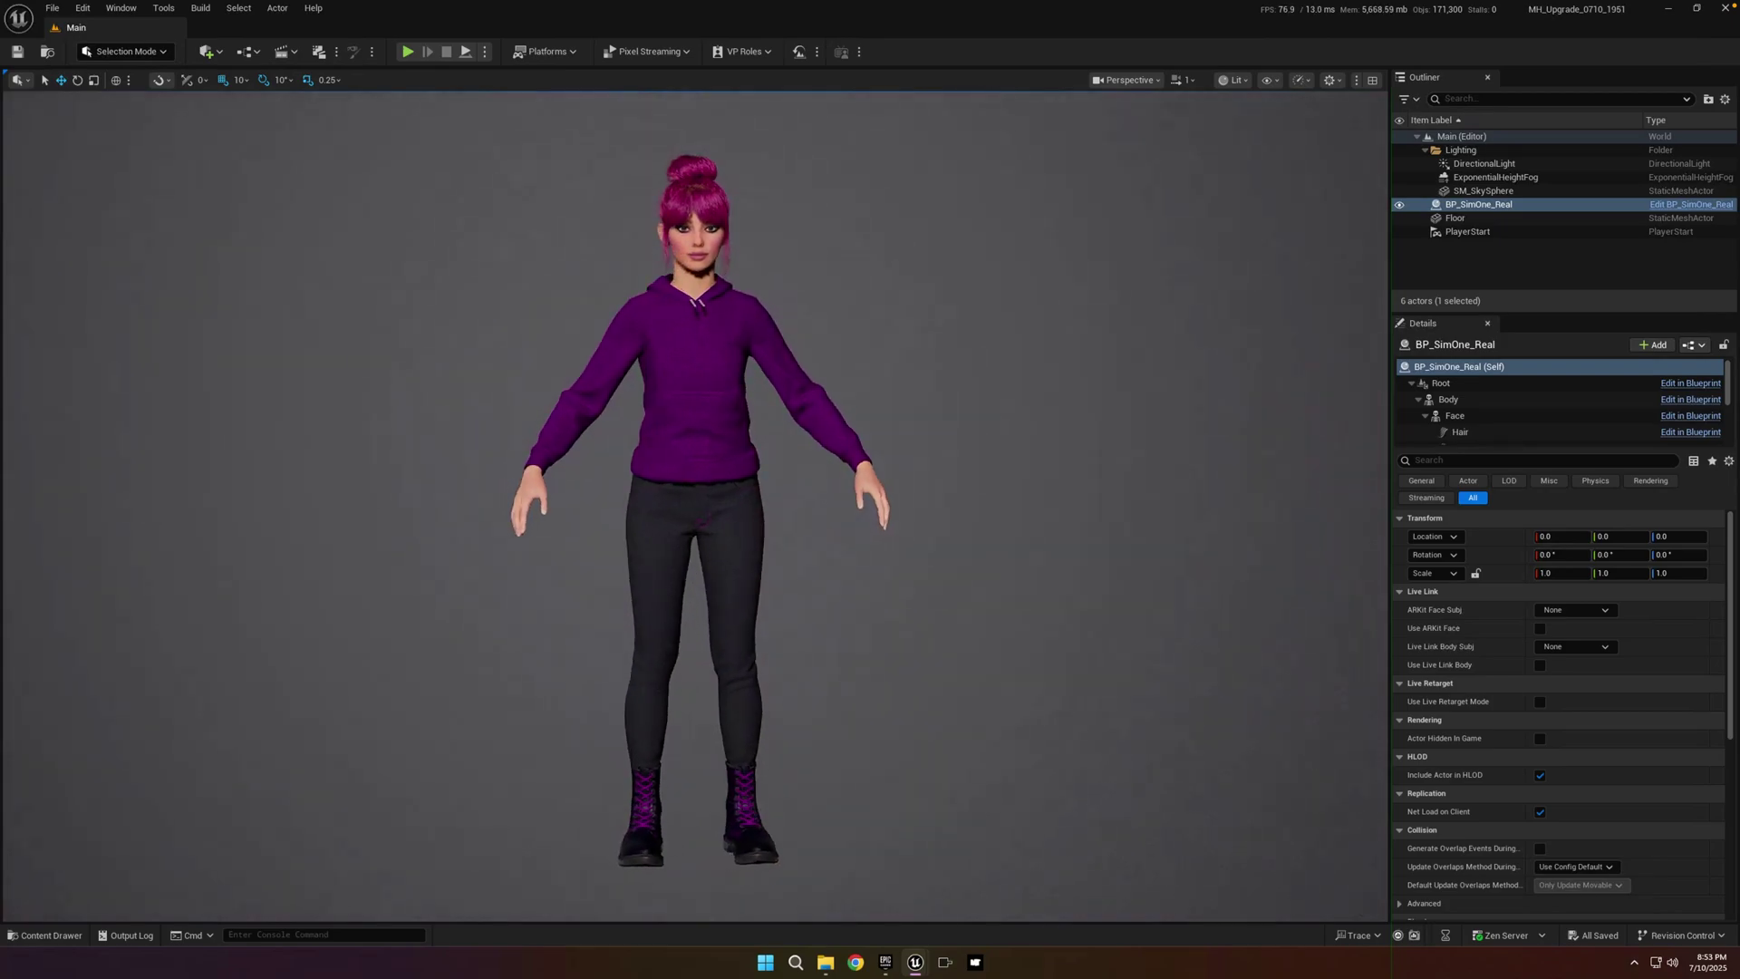
key("g")
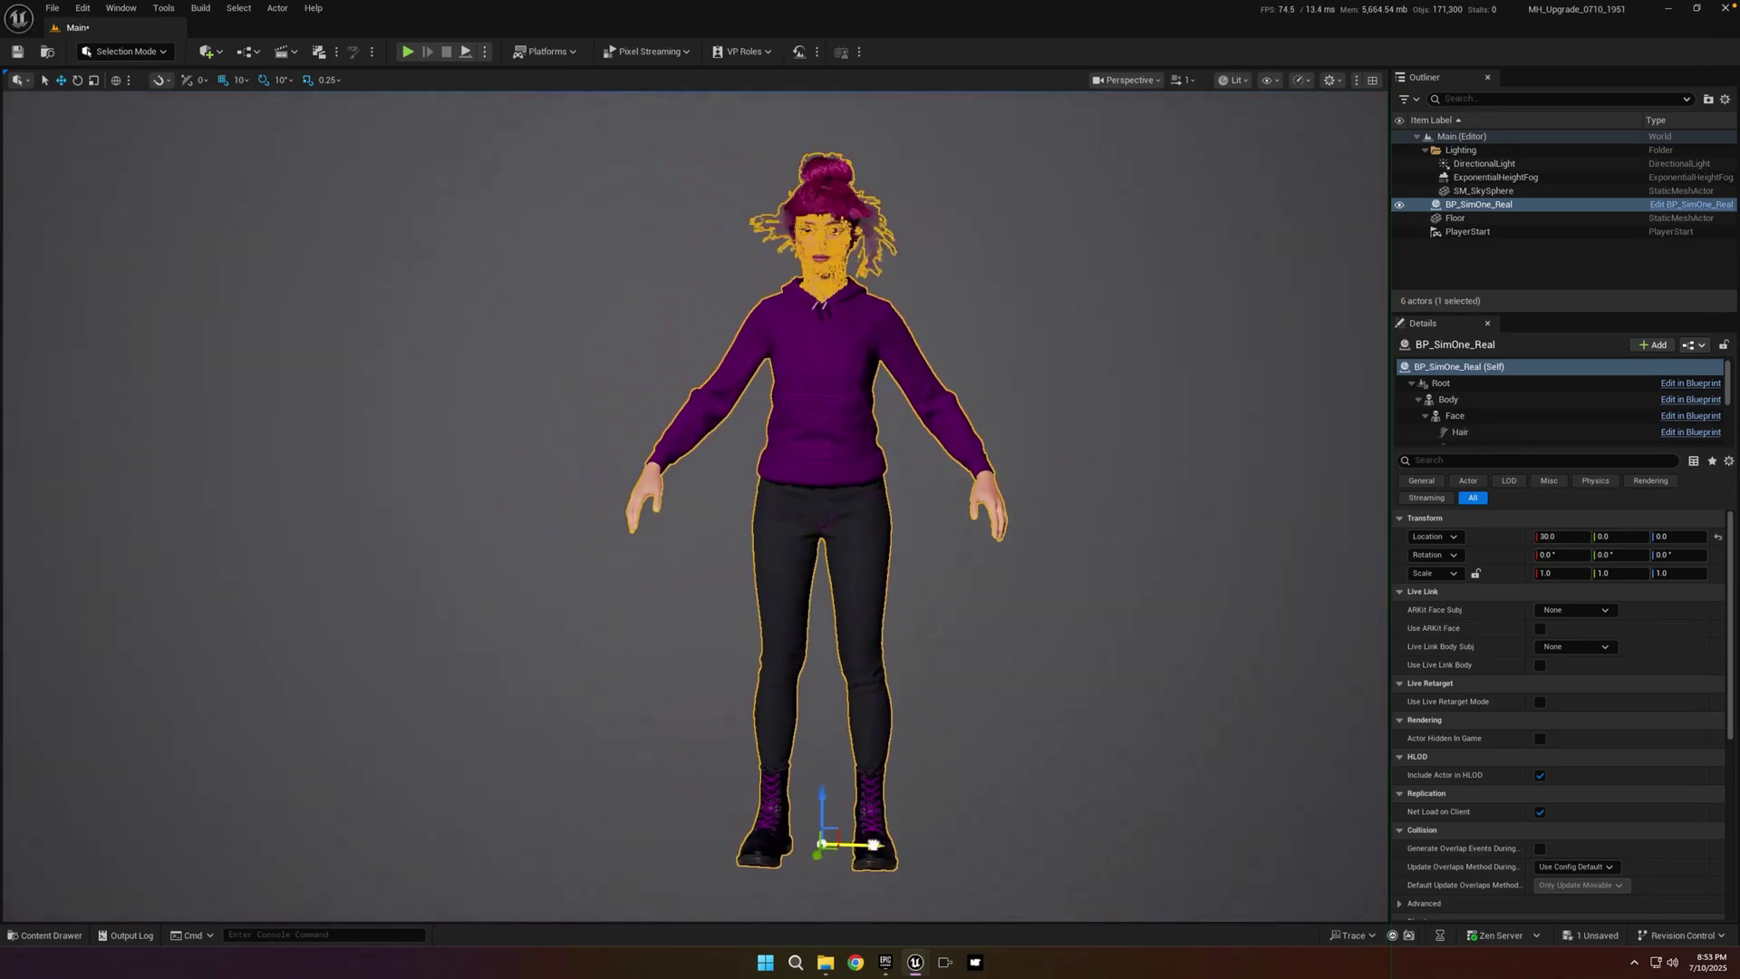
left_click(766, 842)
key("ctrl+space")
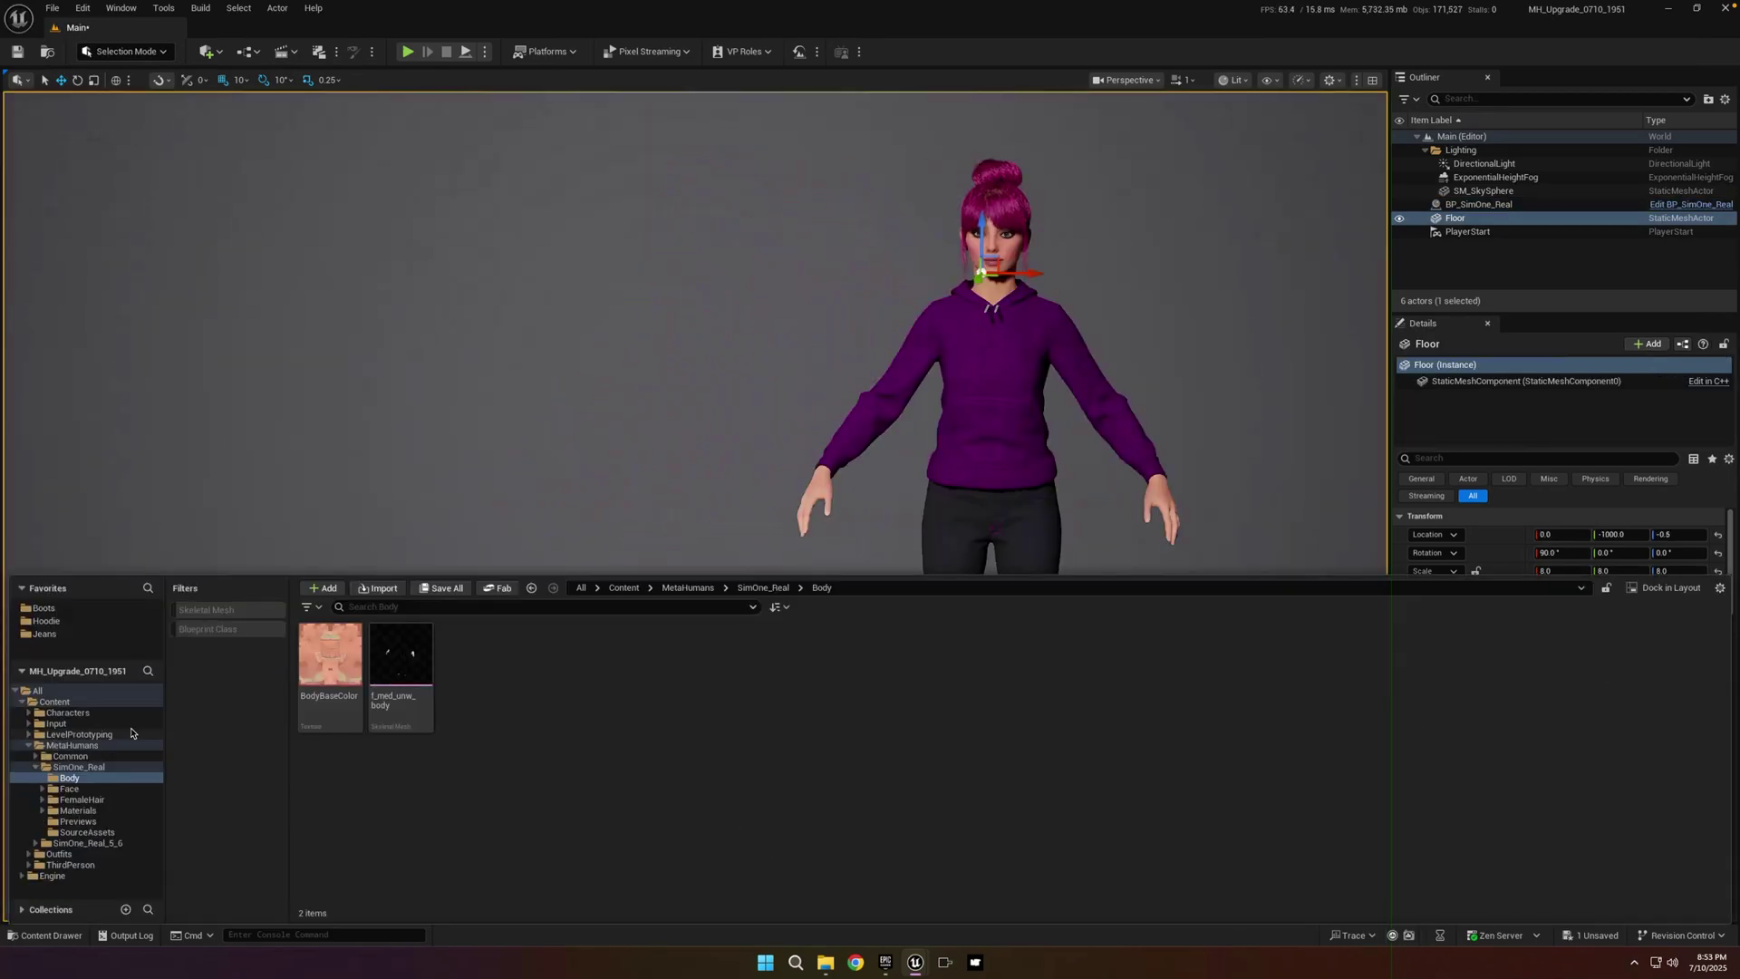
left_click(86, 842)
- Place BP_SimOne_Real_5_6 at a reset location beside the original, frame both, and save Main
left_click(613, 654)
left_click_drag(629, 482, 585, 652)
left_click(1718, 541)
left_click(1478, 204, "ctrl")
key("f")
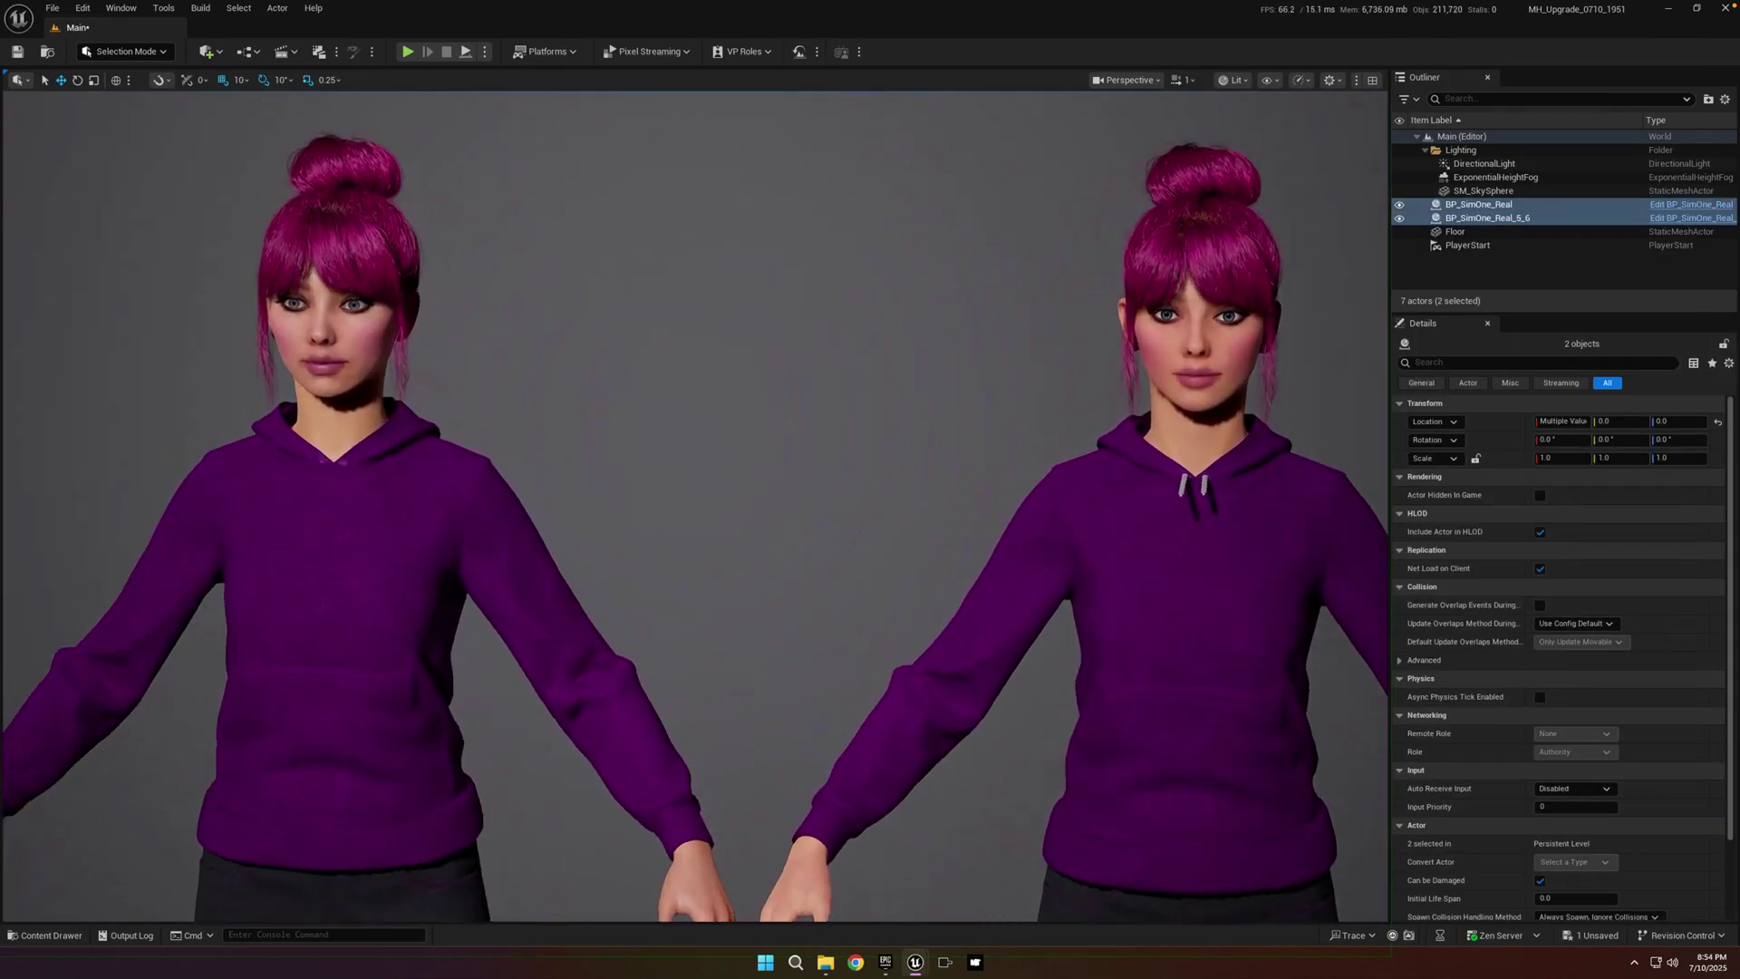
key("ctrl+s")
left_click(981, 634)
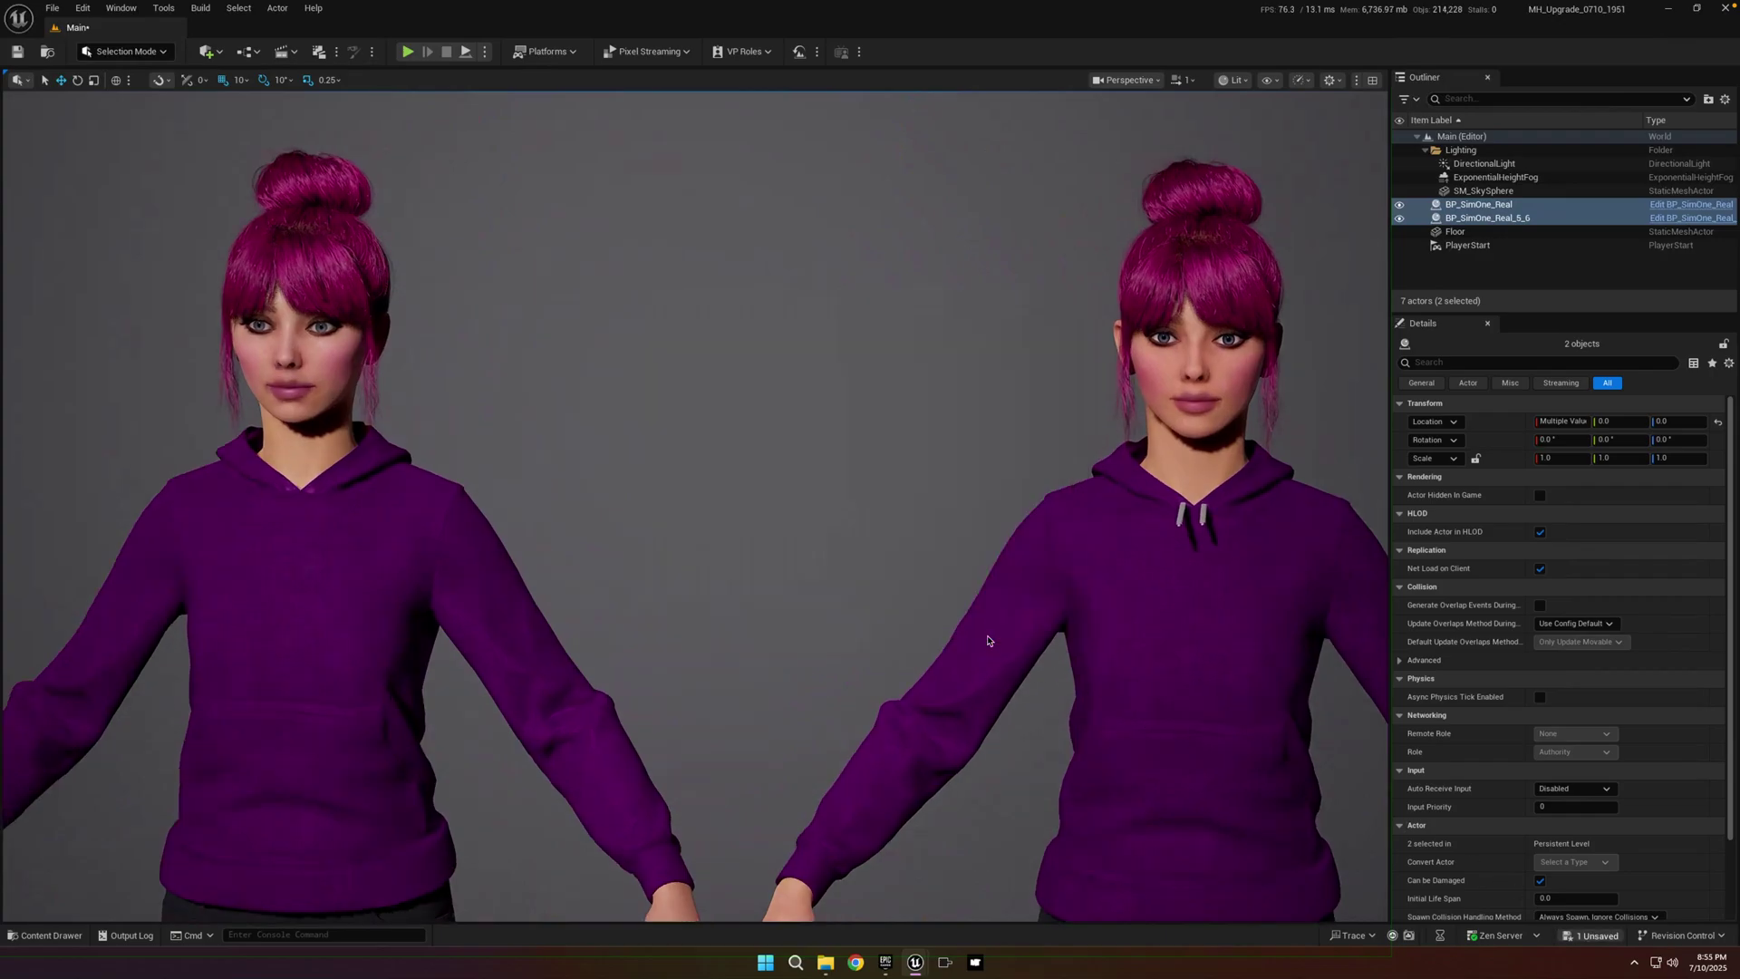